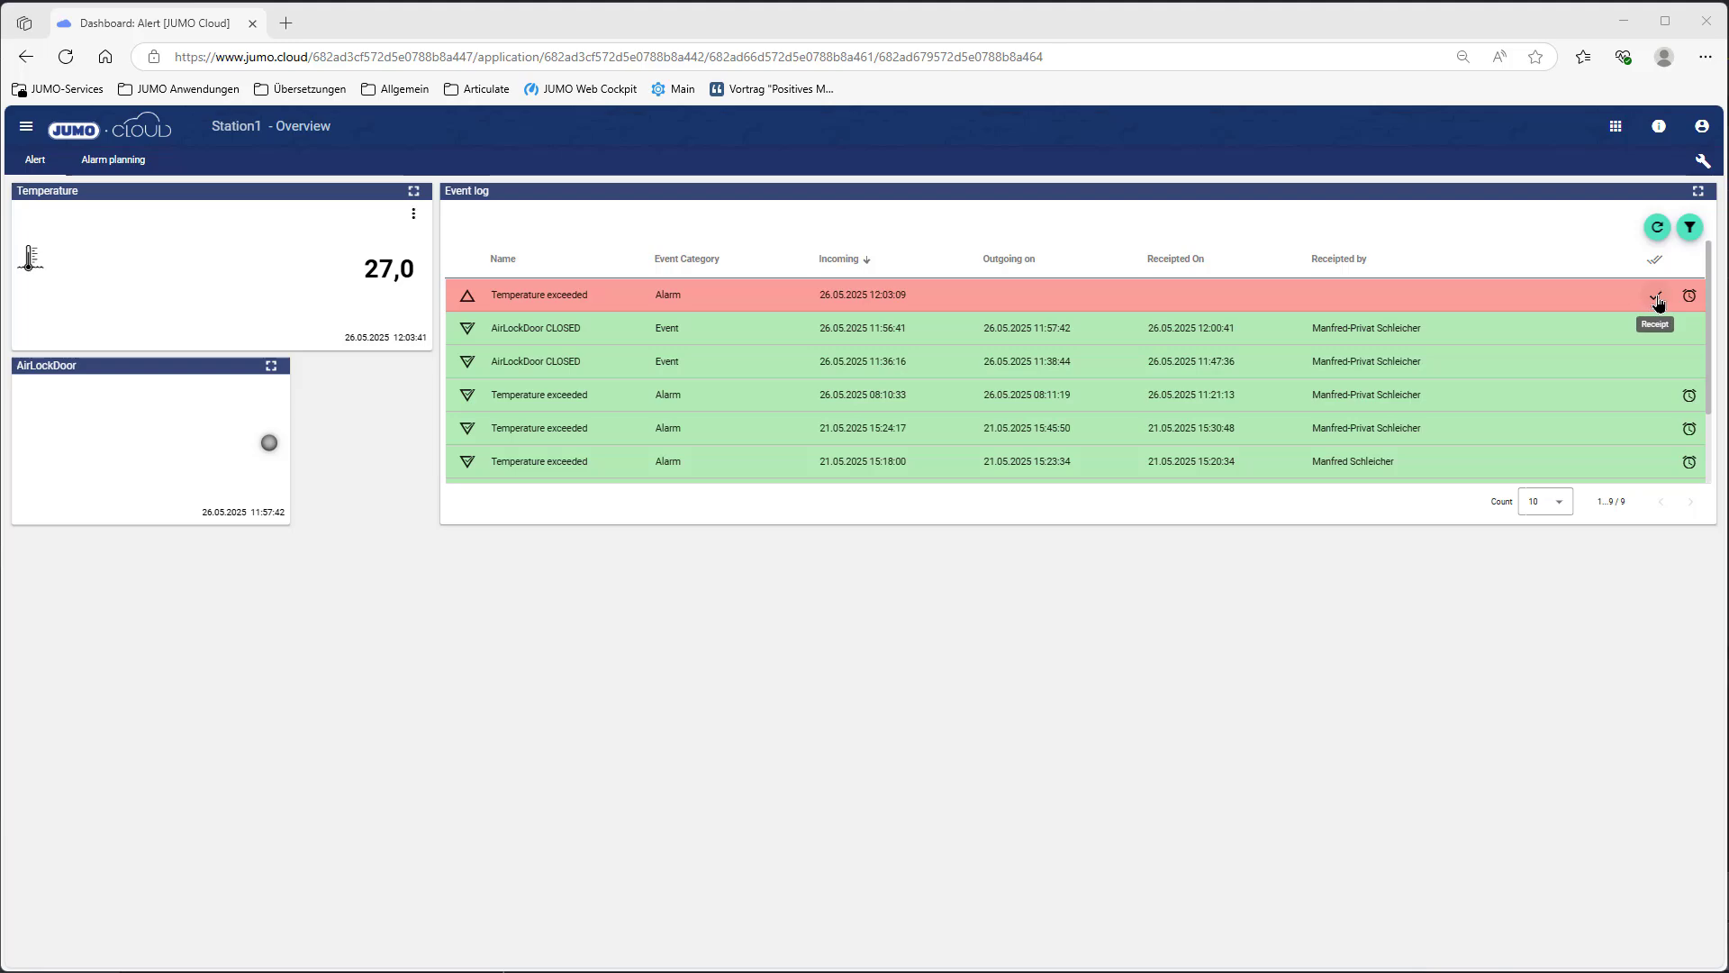
Step: Acknowledge the red Temperature exceeded alarm and refresh the event log
left_click(1654, 297)
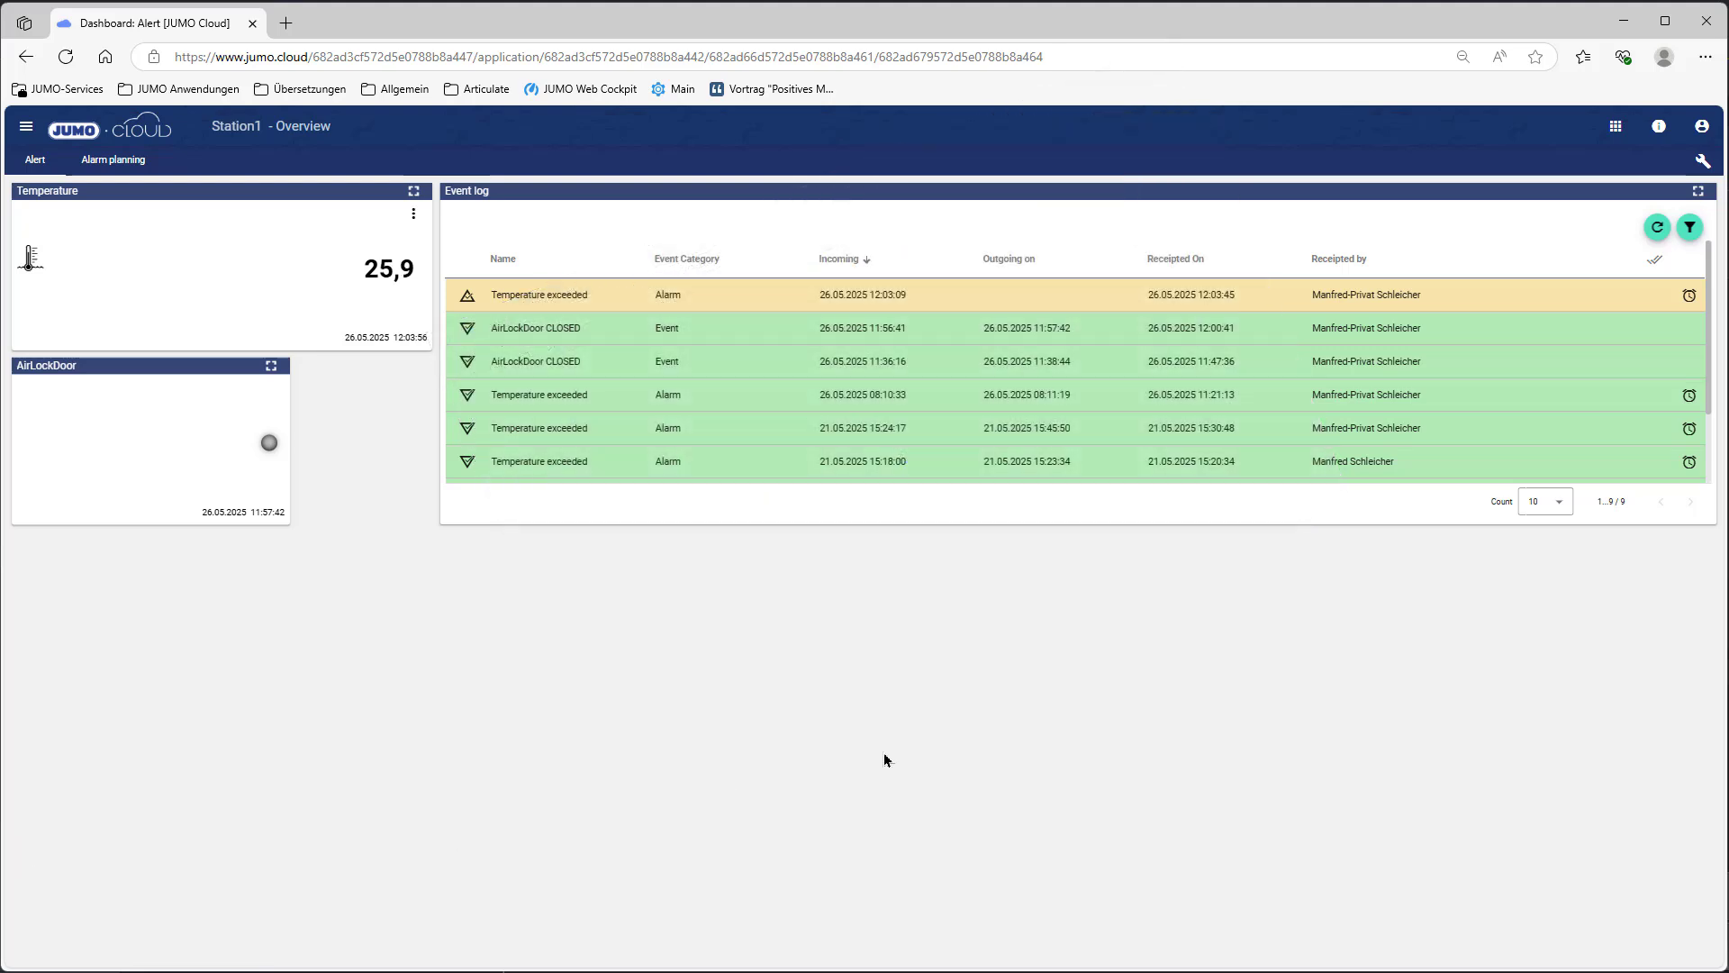
left_click(1657, 227)
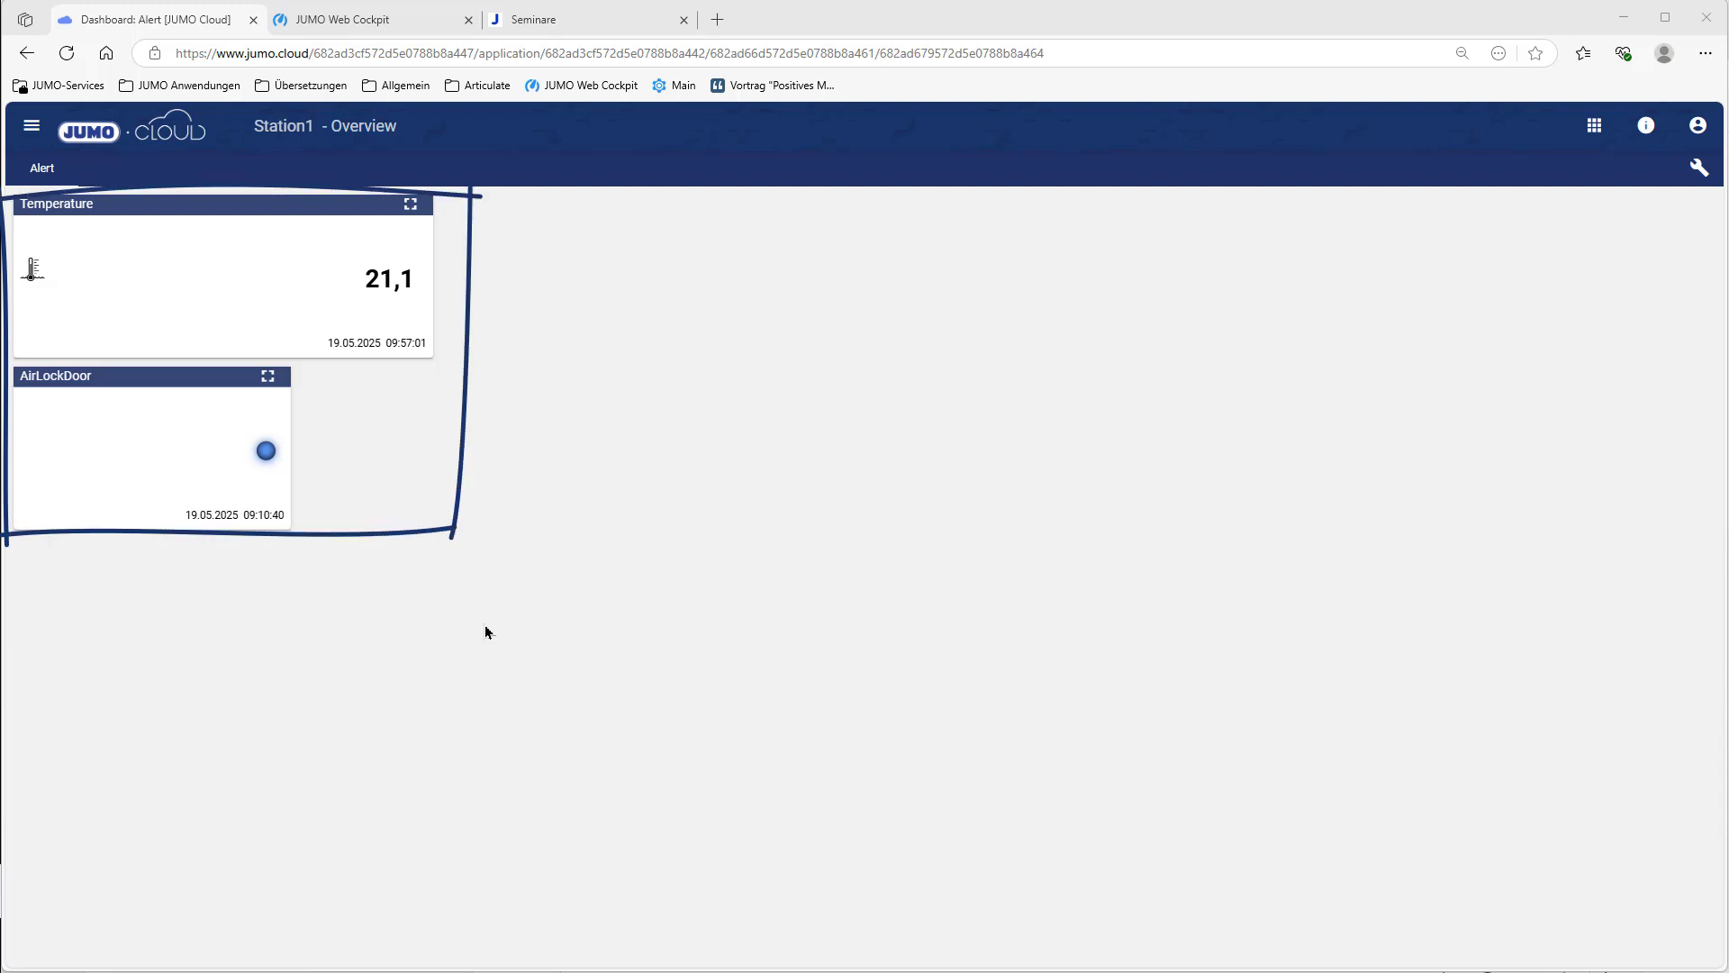
Step: Add an empty 4x4 widget to the Alert dashboard, widen it to the grid's right edge, and open its widget selection
left_click(1699, 167)
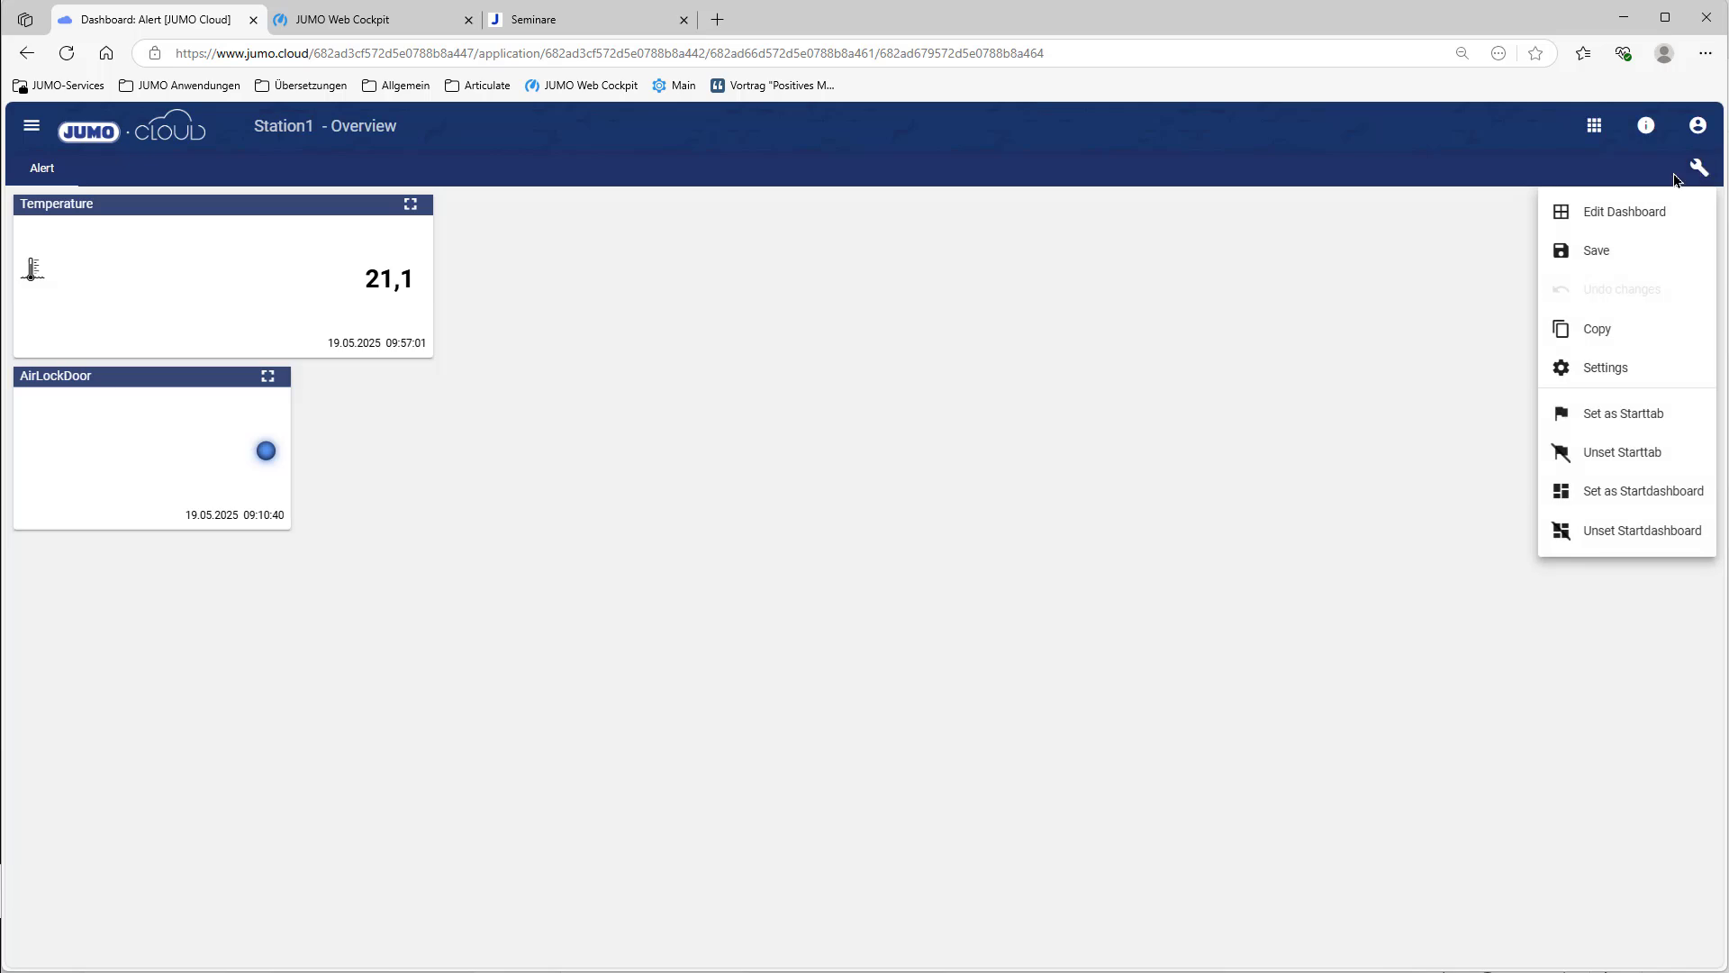
left_click(1609, 214)
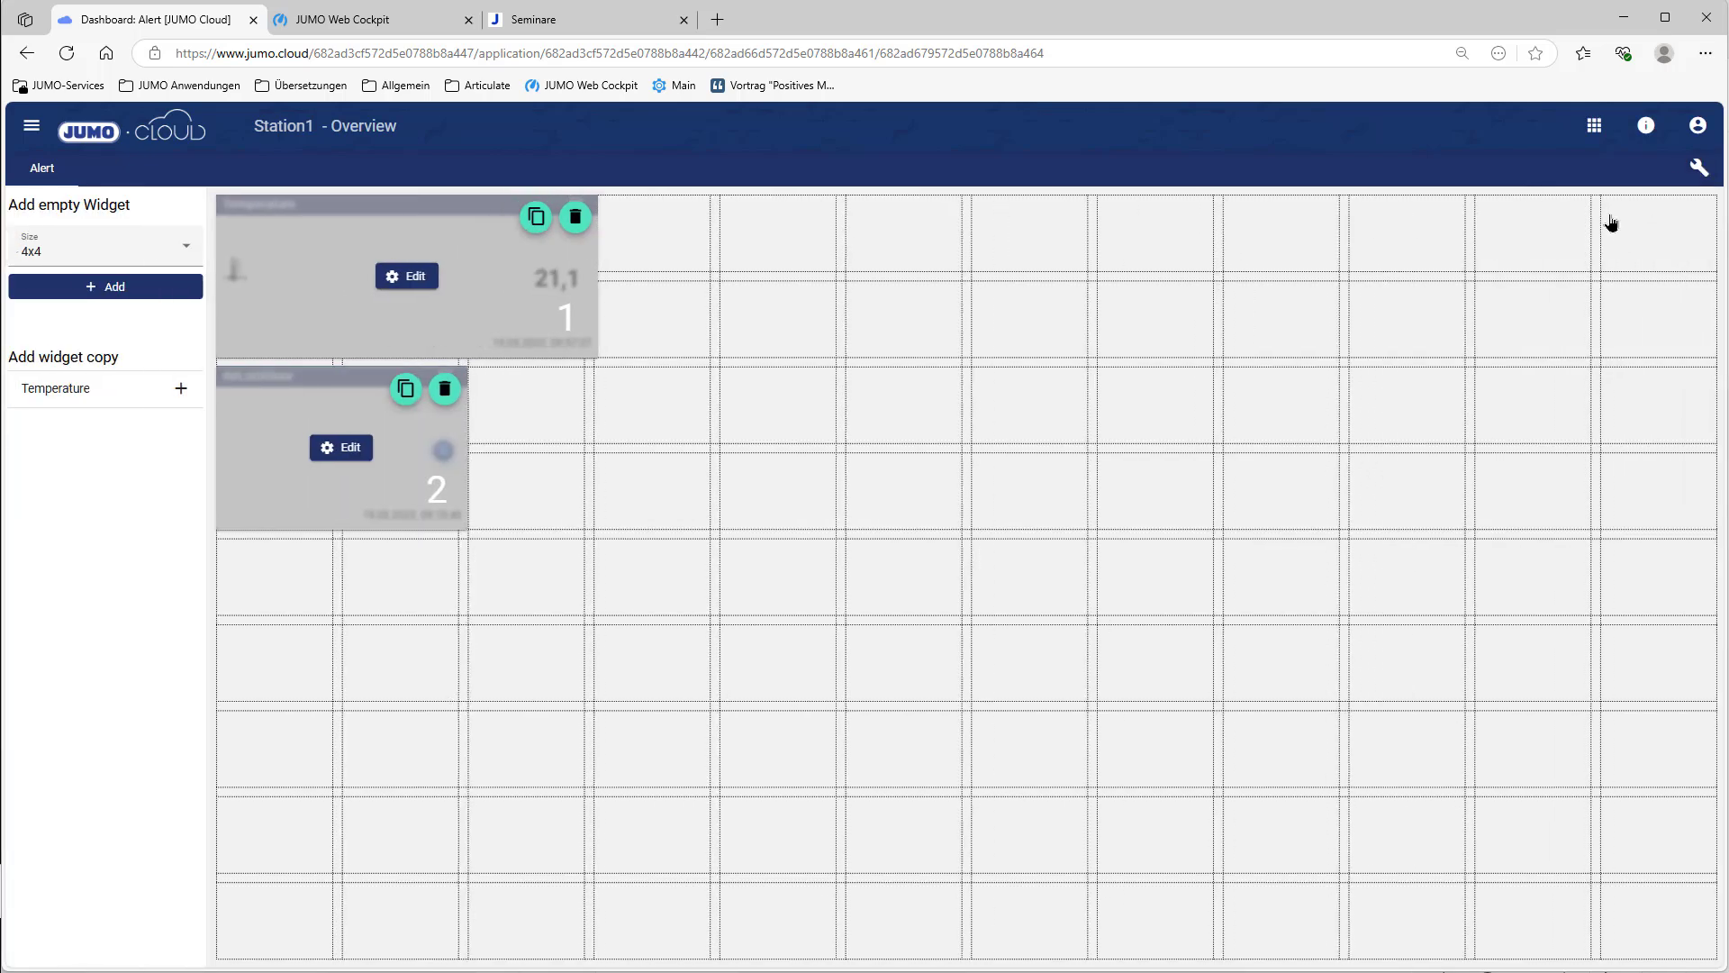
left_click(134, 295)
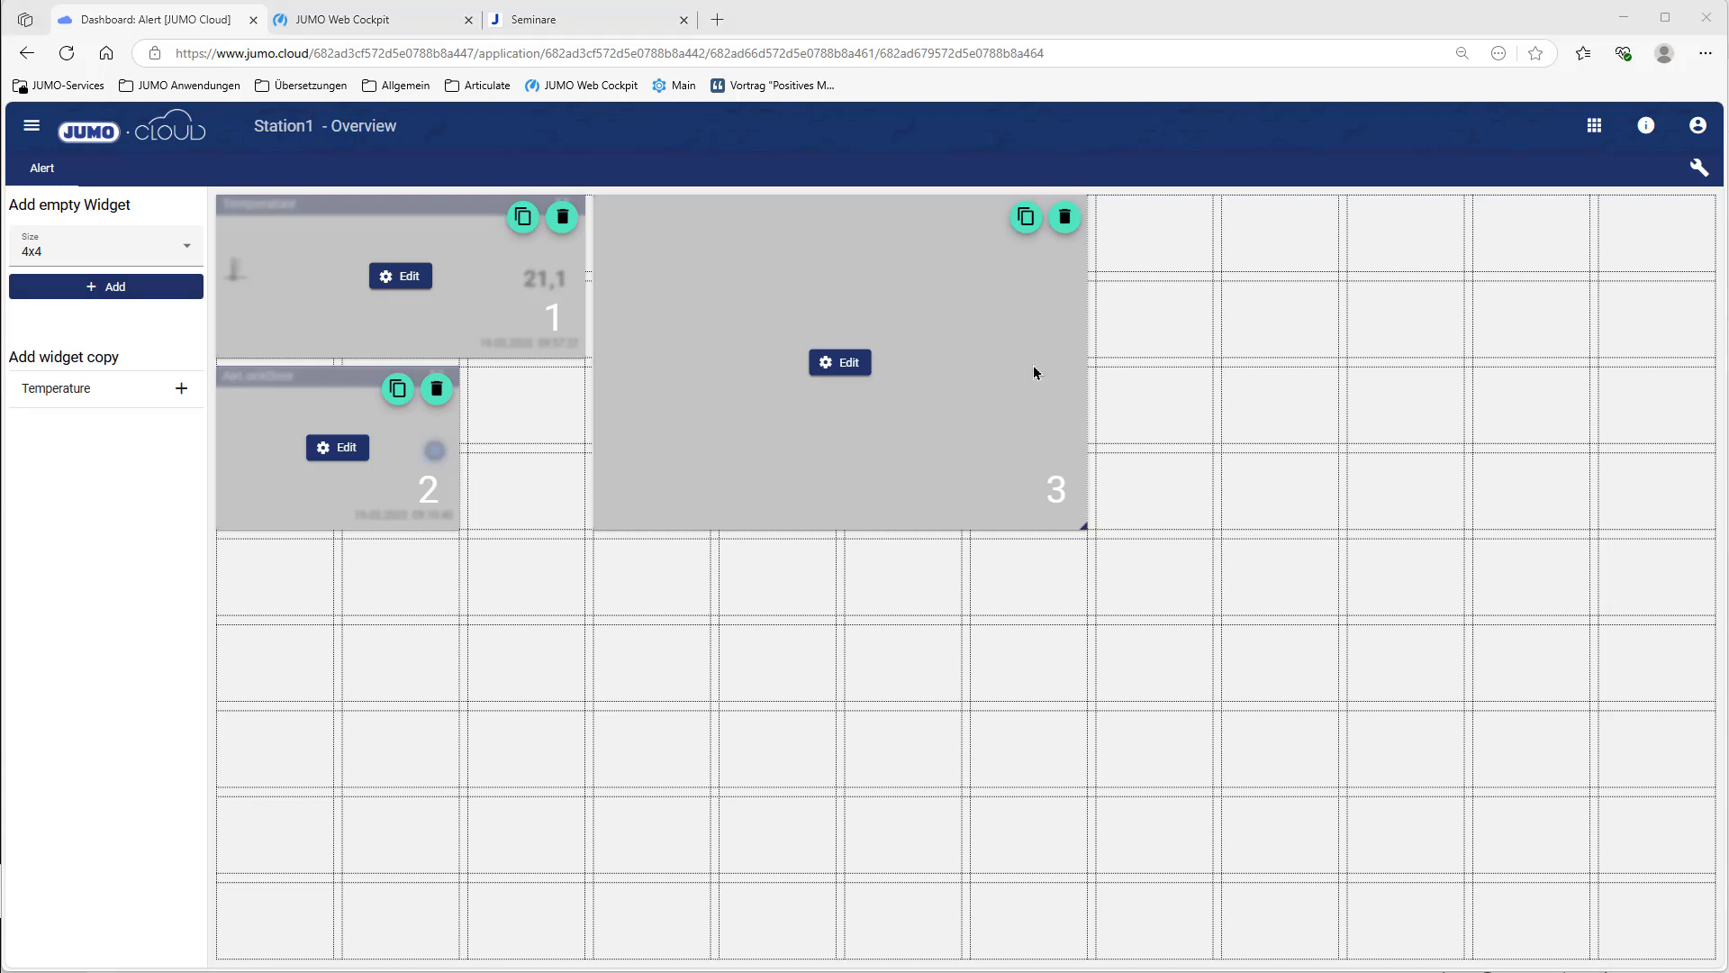
left_click_drag(1081, 352, 1711, 360)
left_click(1154, 364)
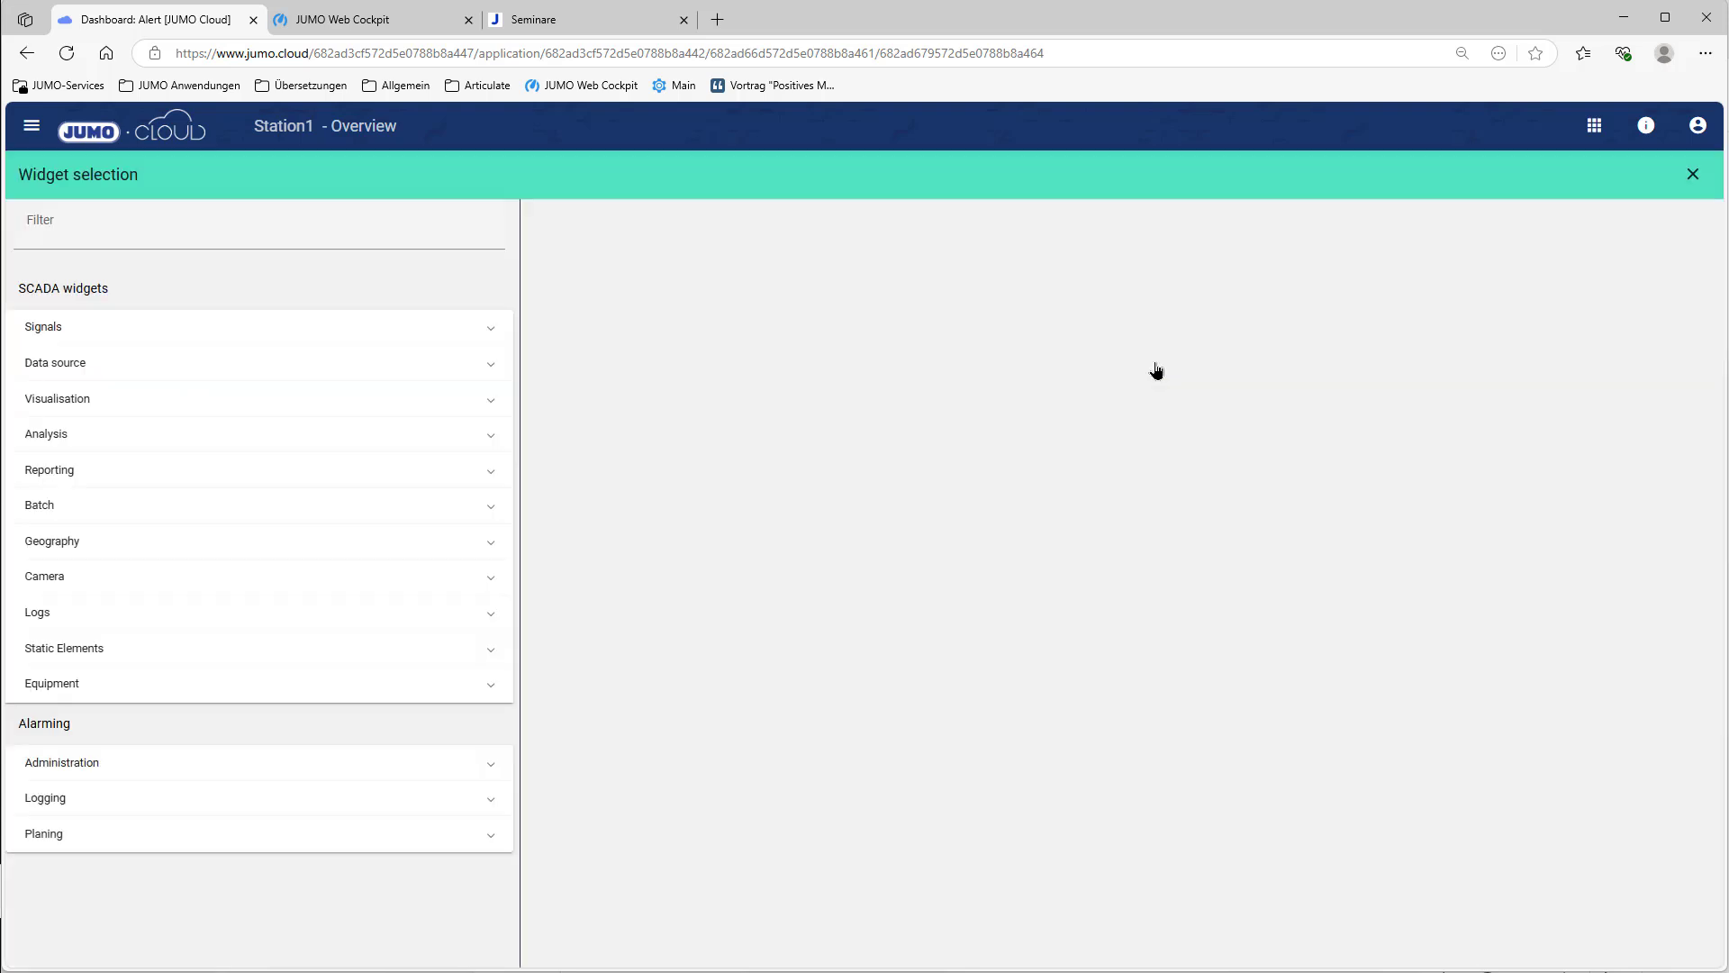
Step: Make the new widget an Entered Events Event log with its header shown
left_click(487, 799)
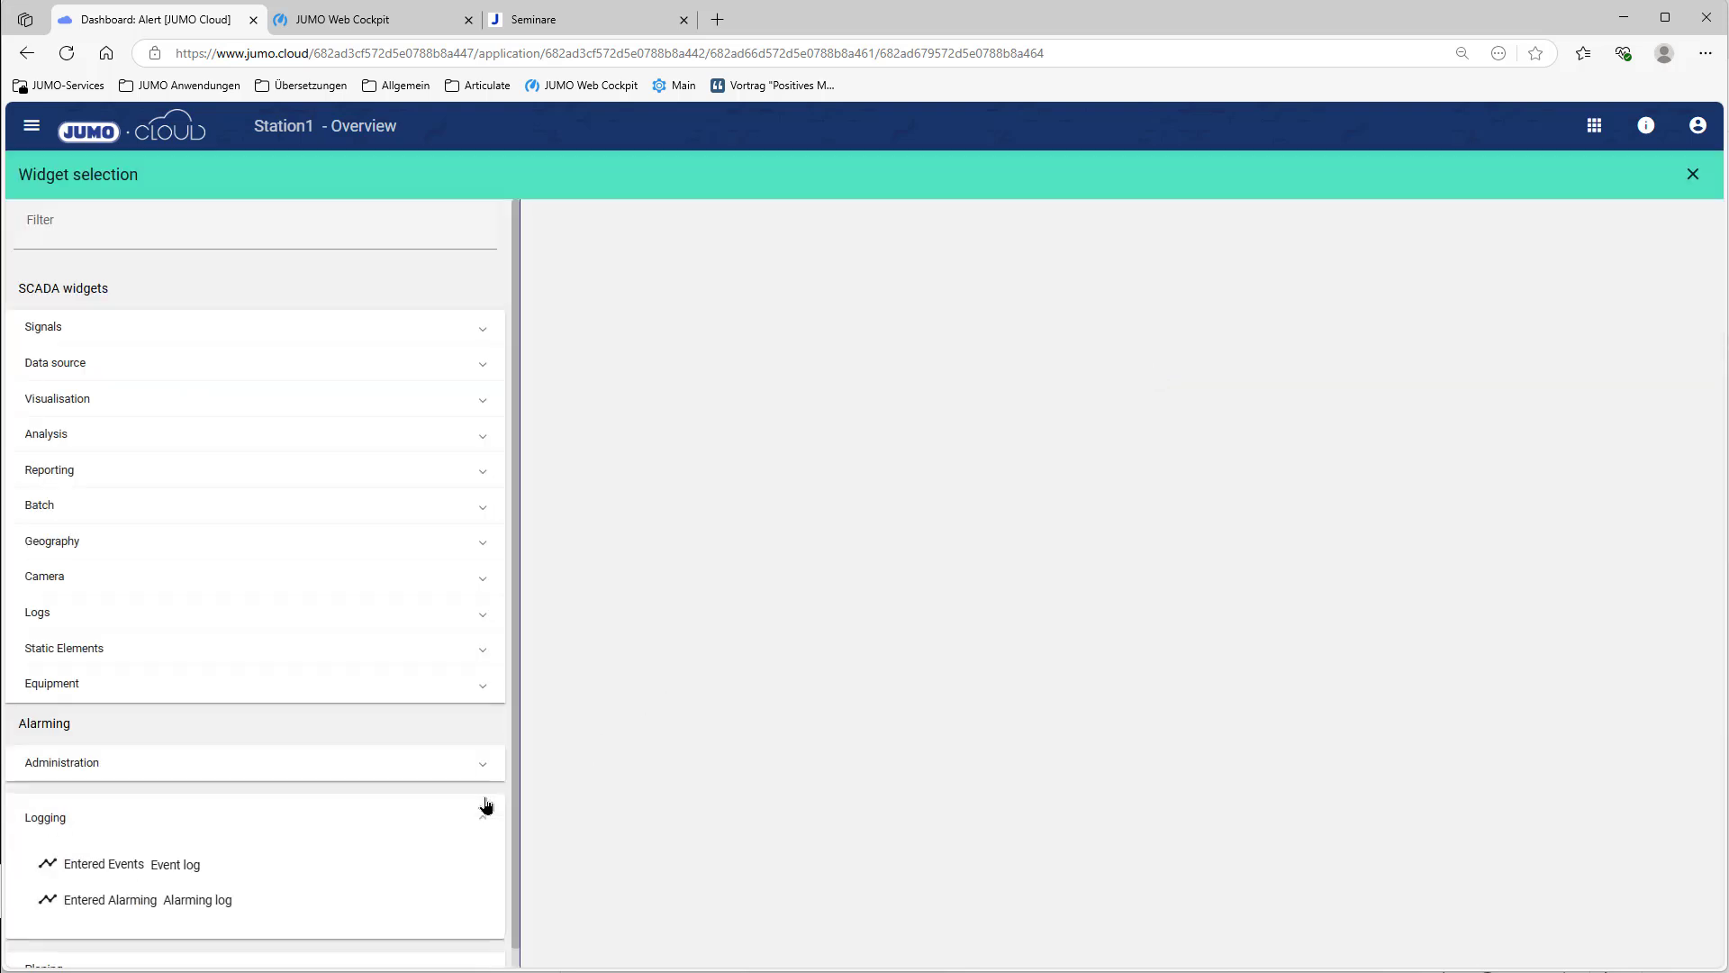
left_click(231, 872)
left_click(711, 332)
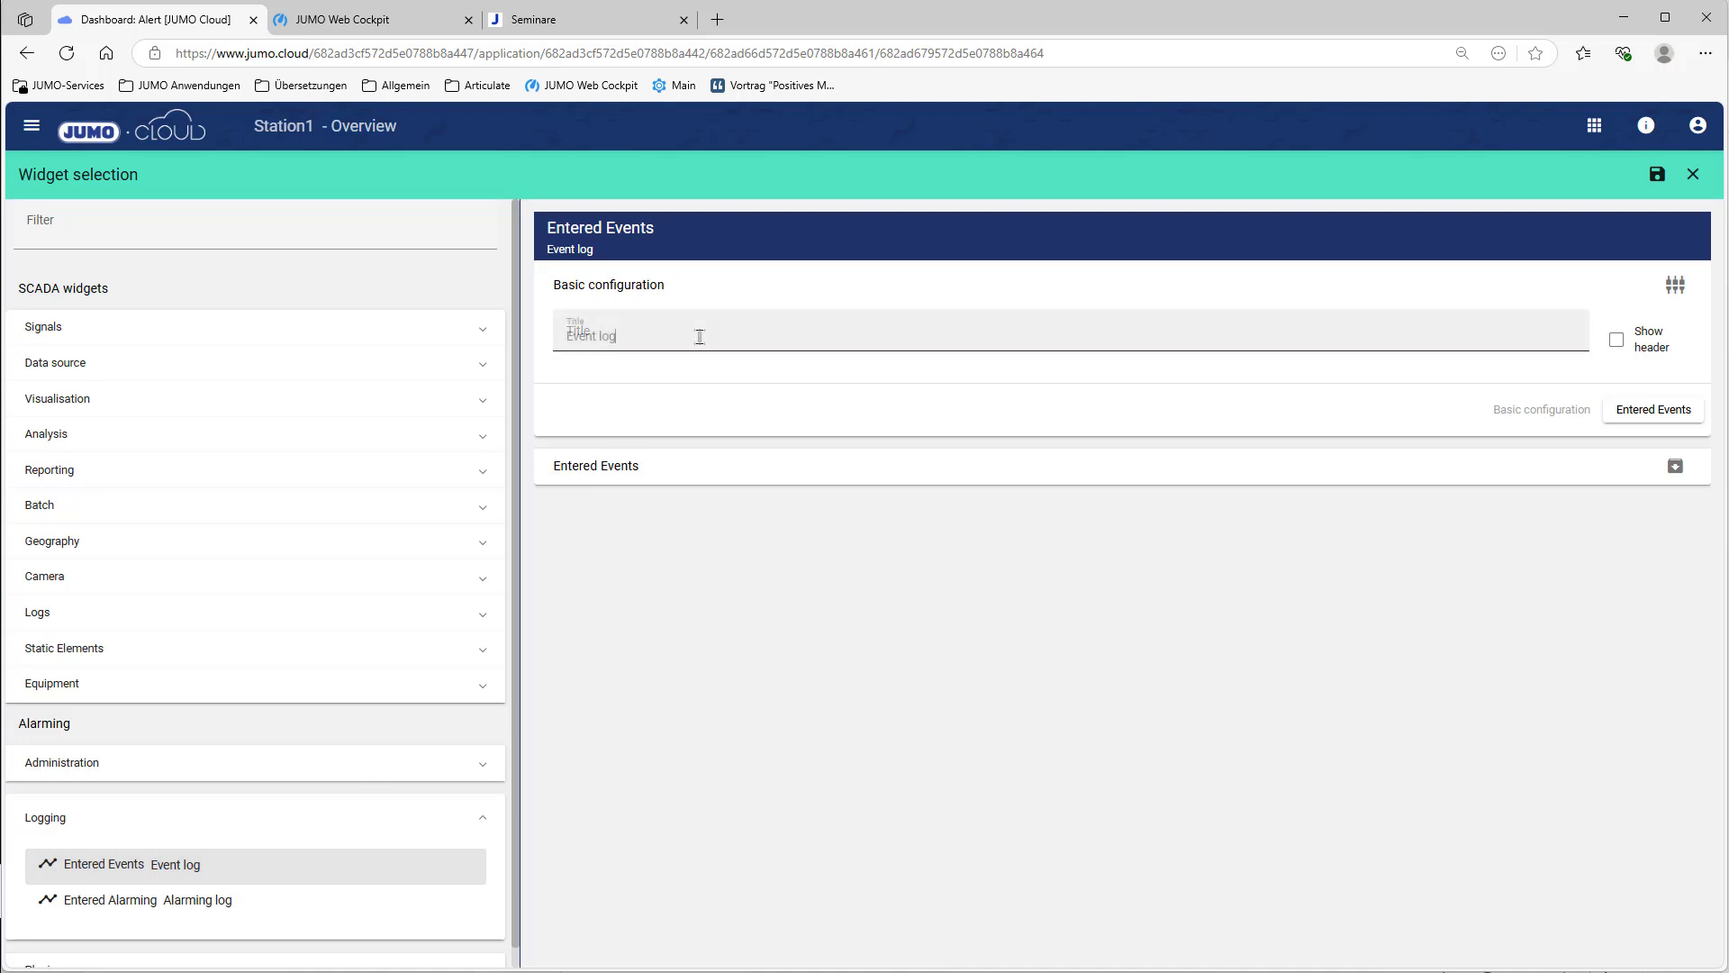
left_click(1618, 343)
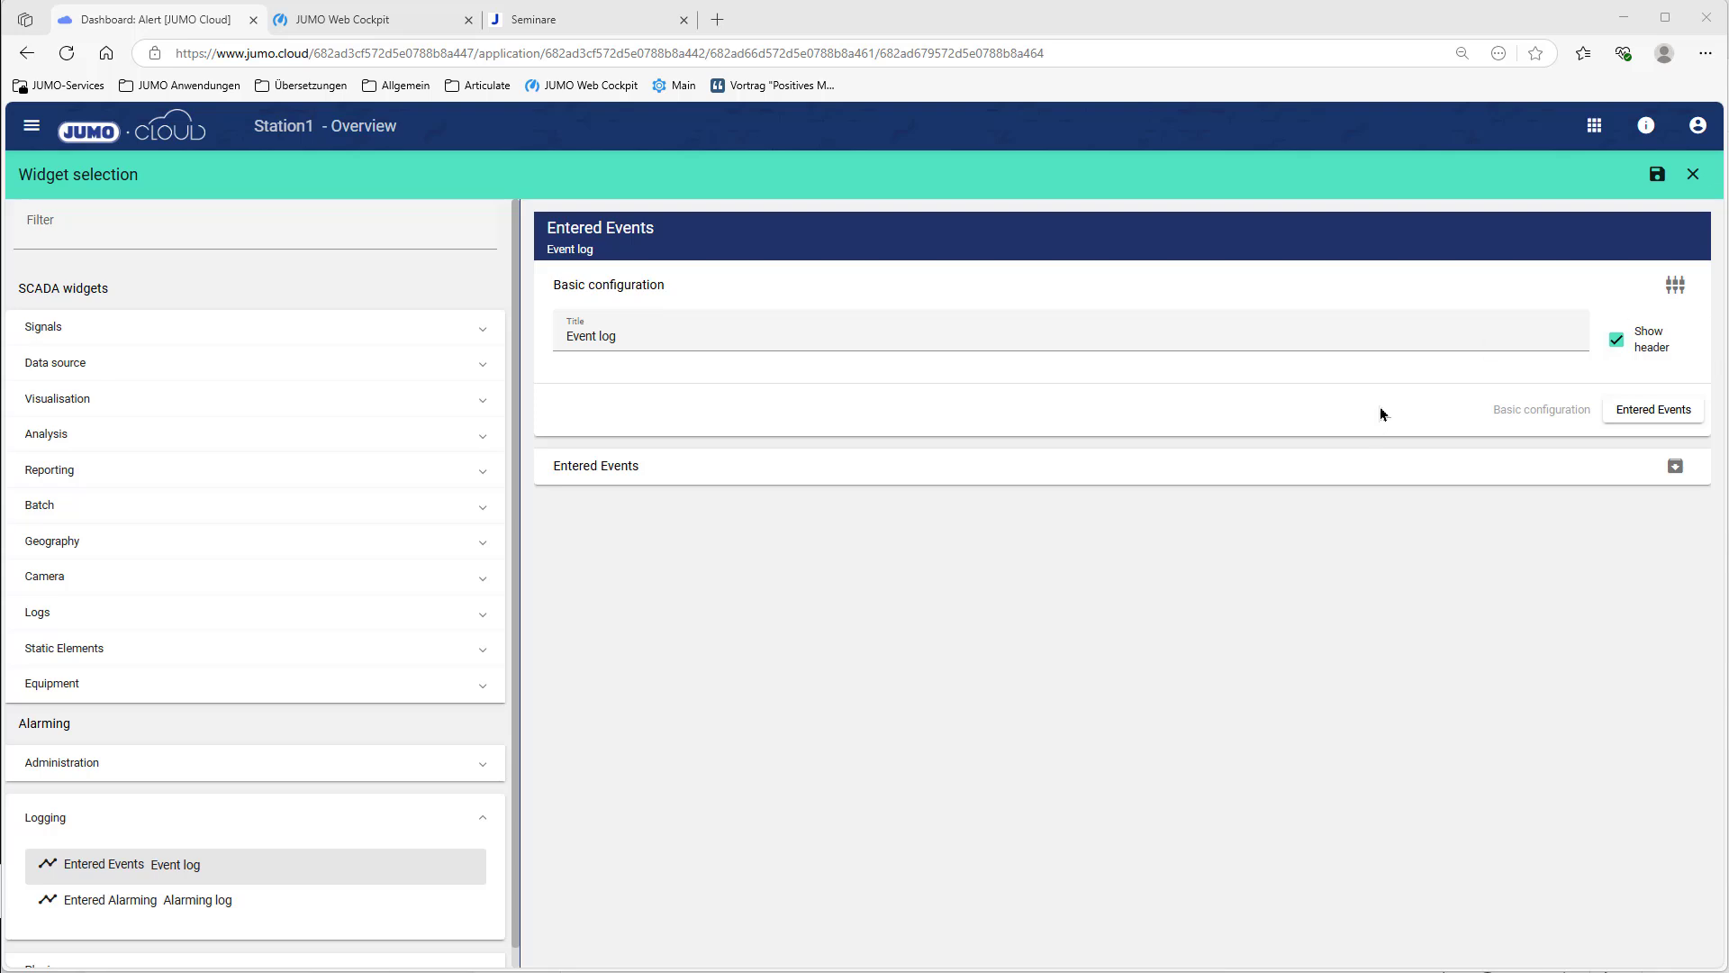
Step: Filter the event log to the Station1 group and save the widget
left_click(1675, 467)
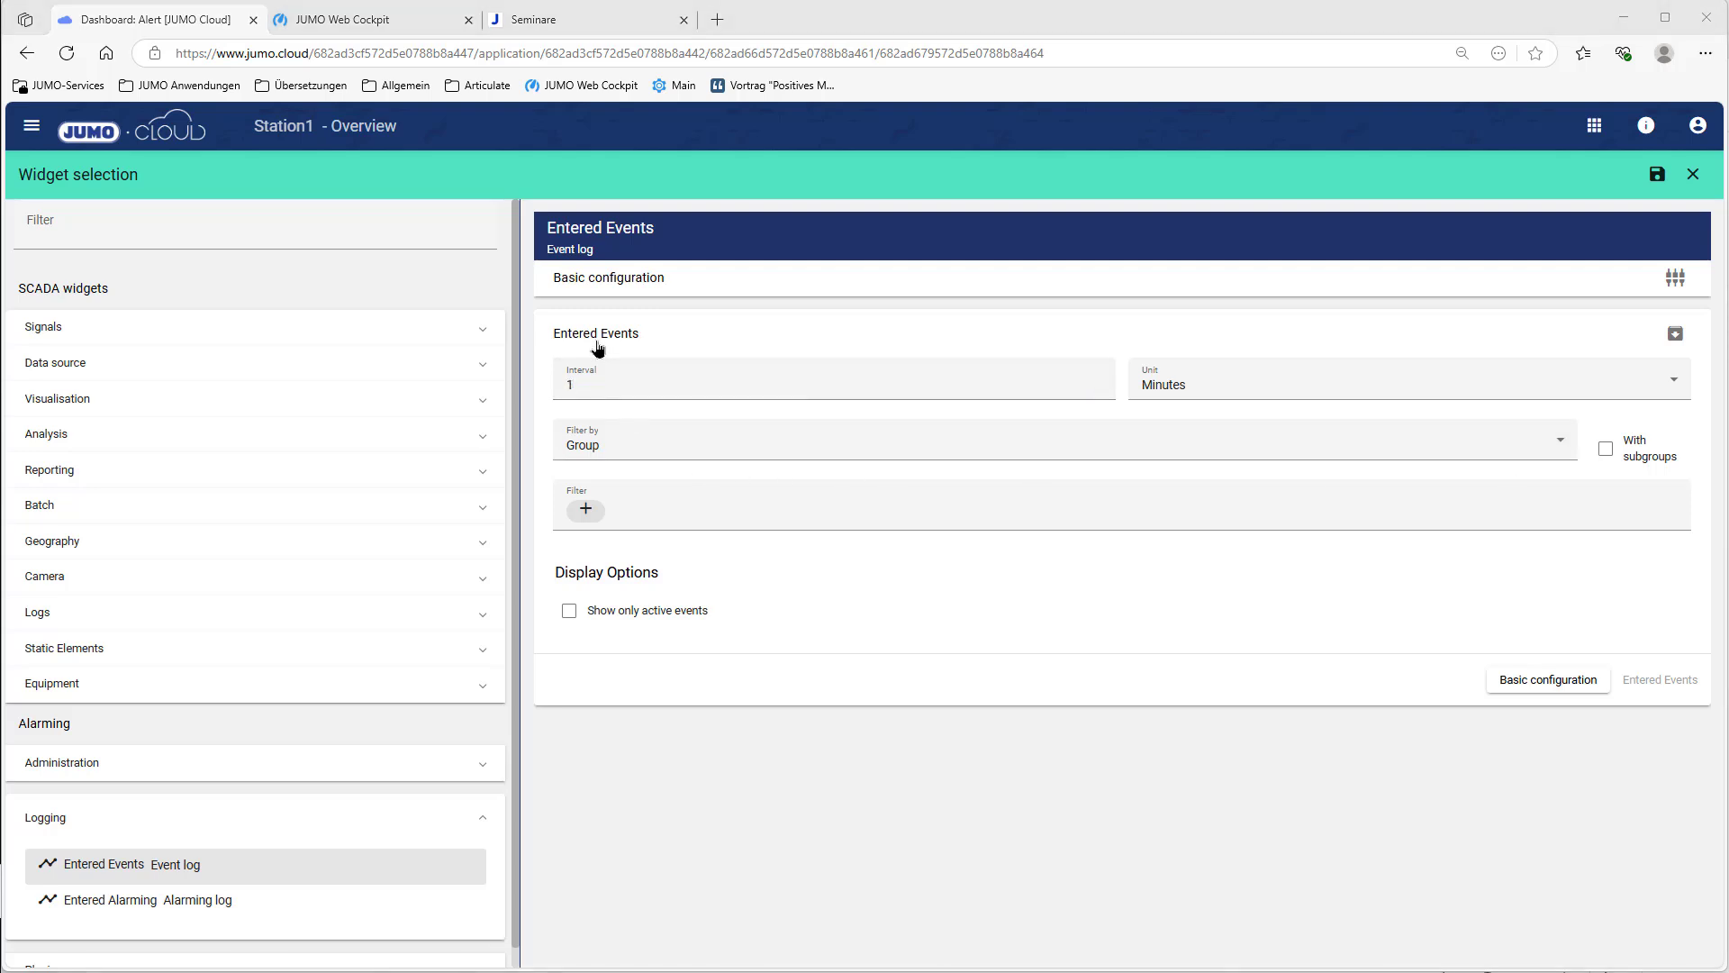
left_click(584, 512)
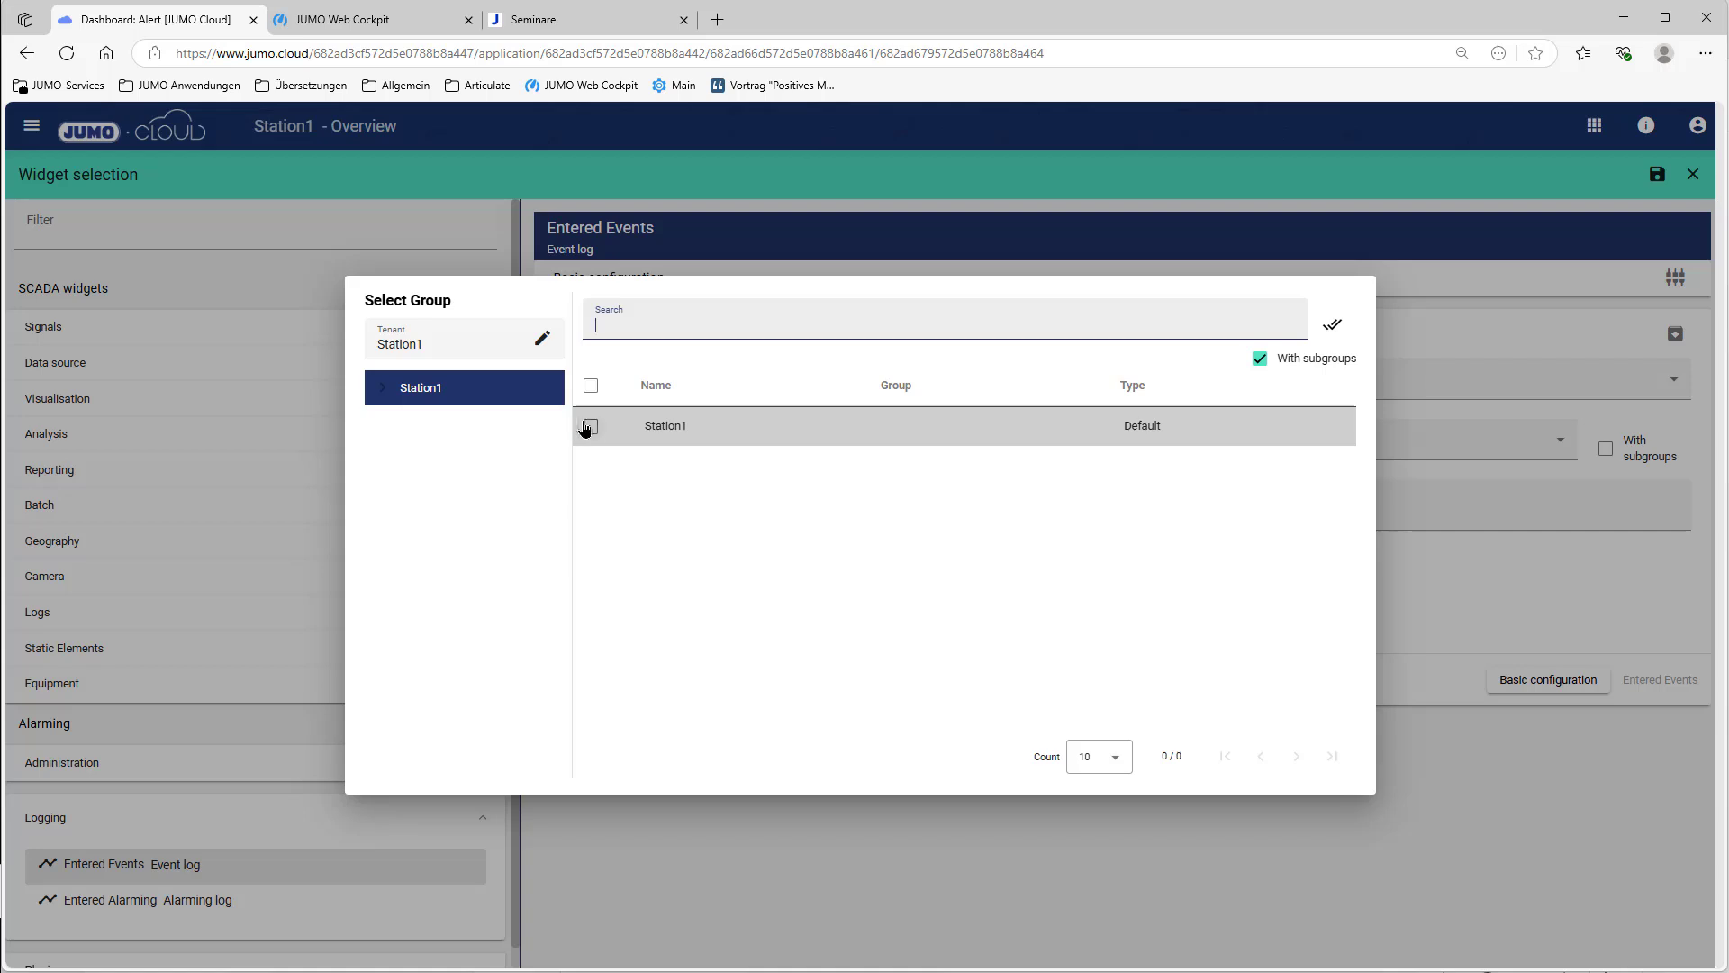
left_click(591, 426)
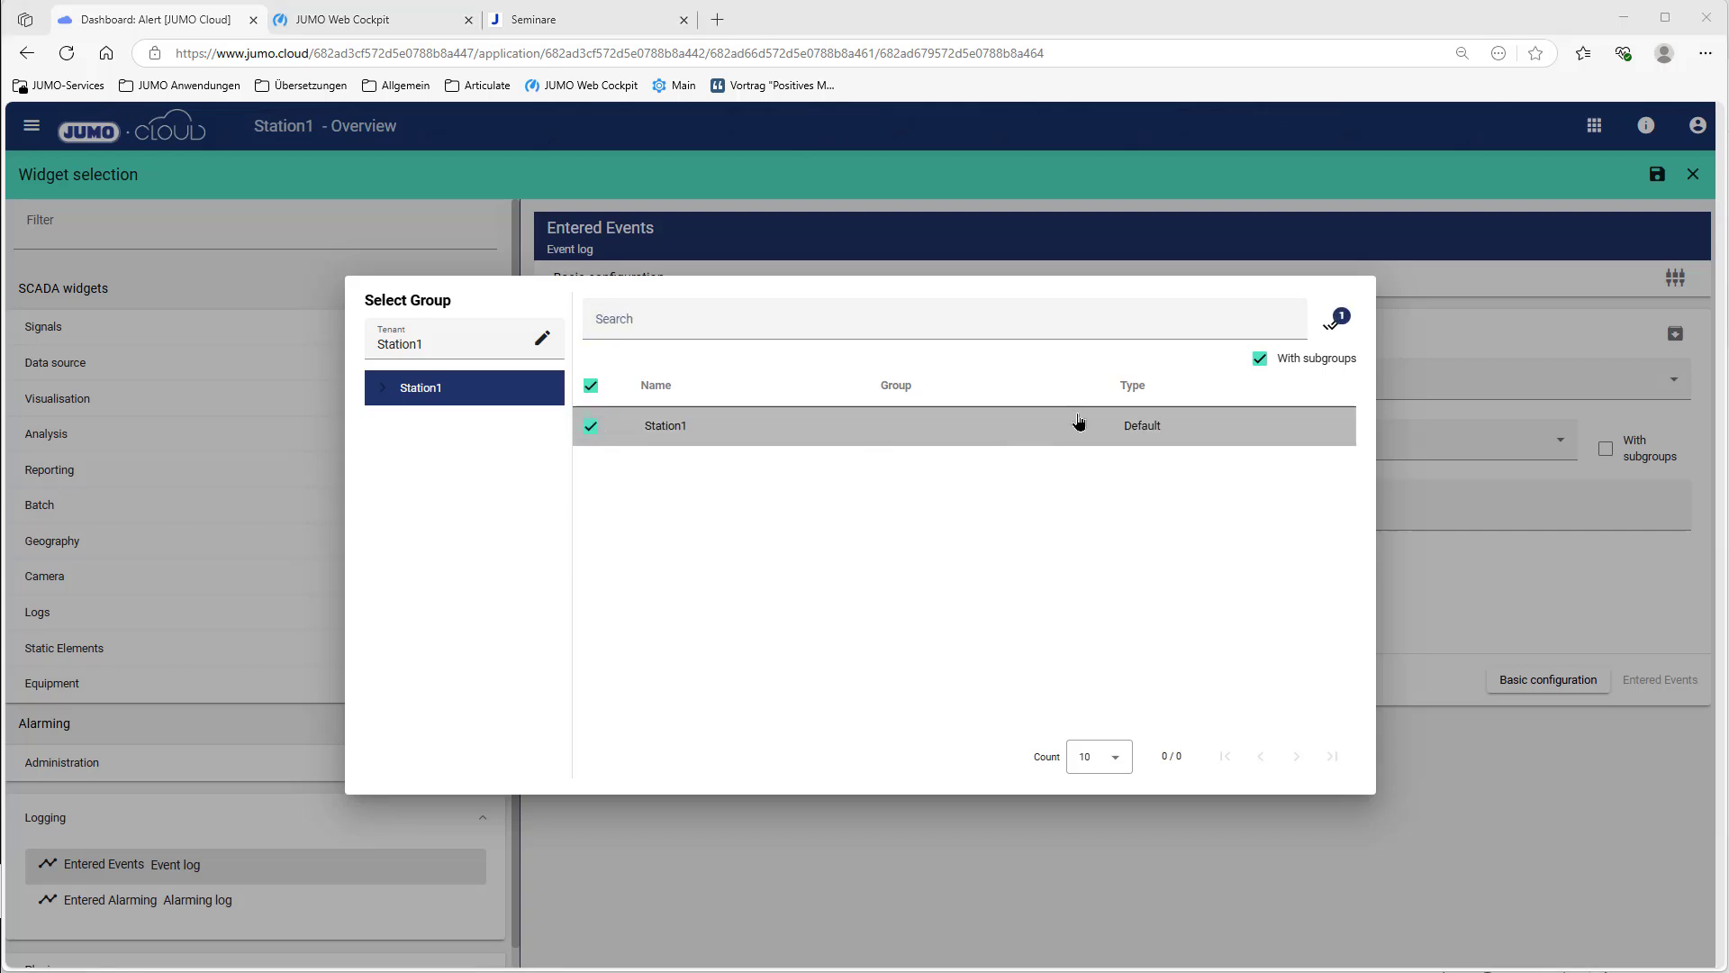
left_click(1331, 322)
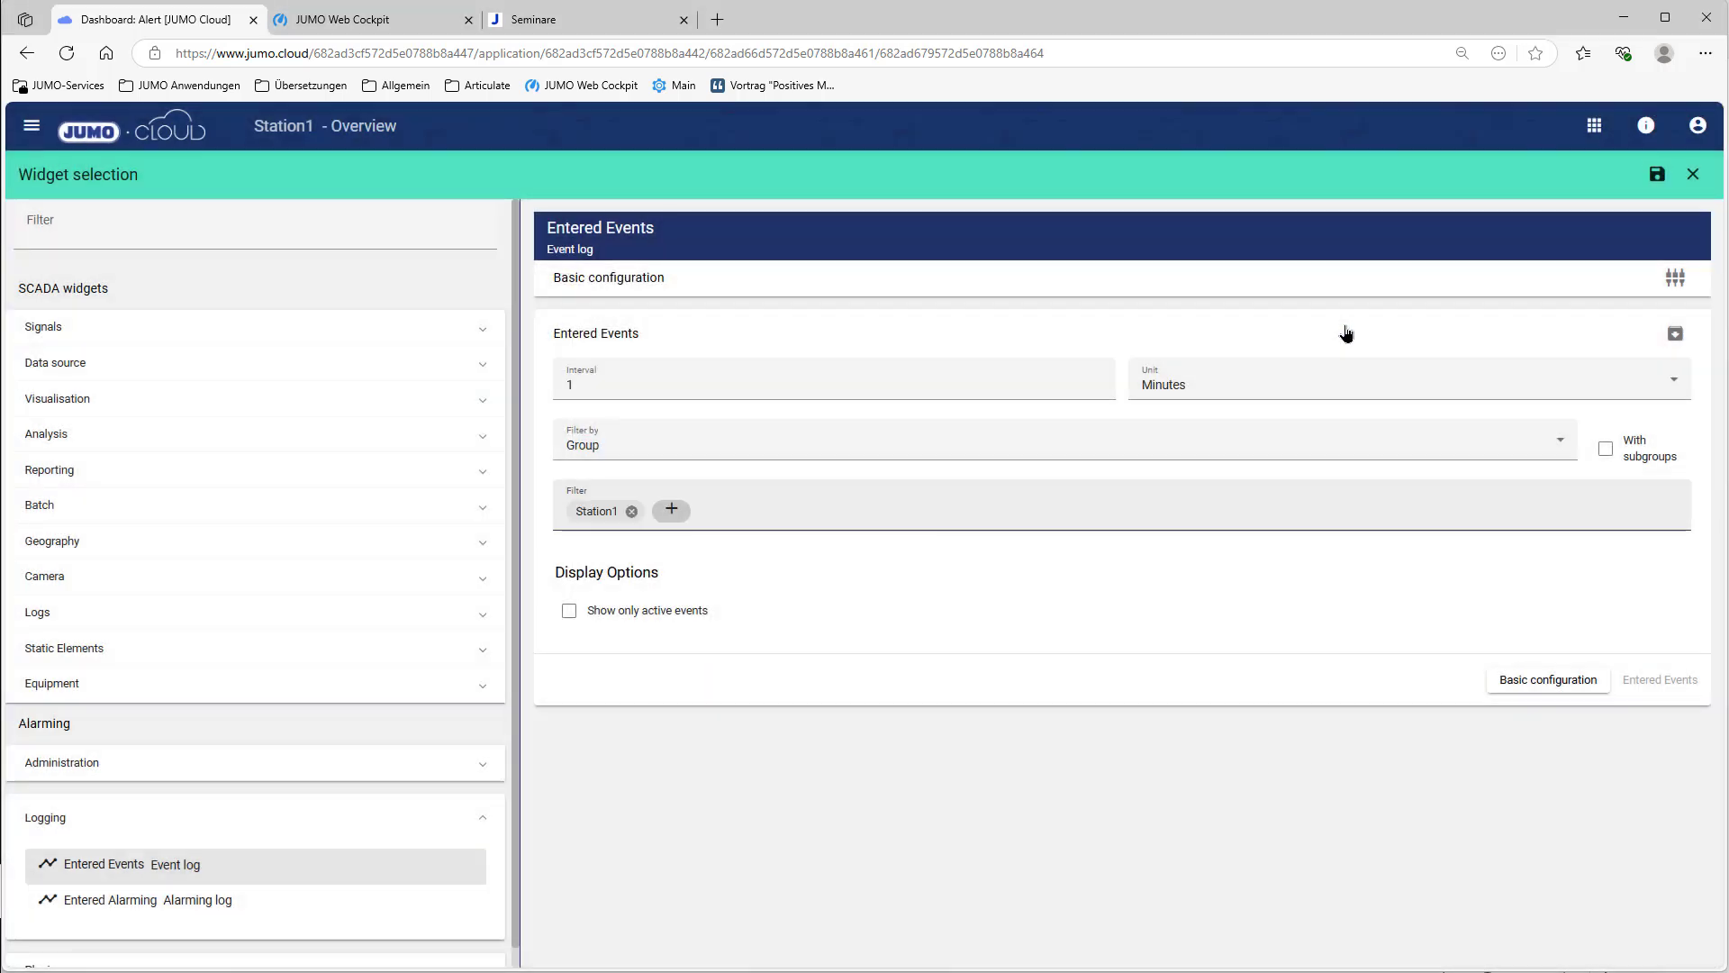
left_click(1653, 172)
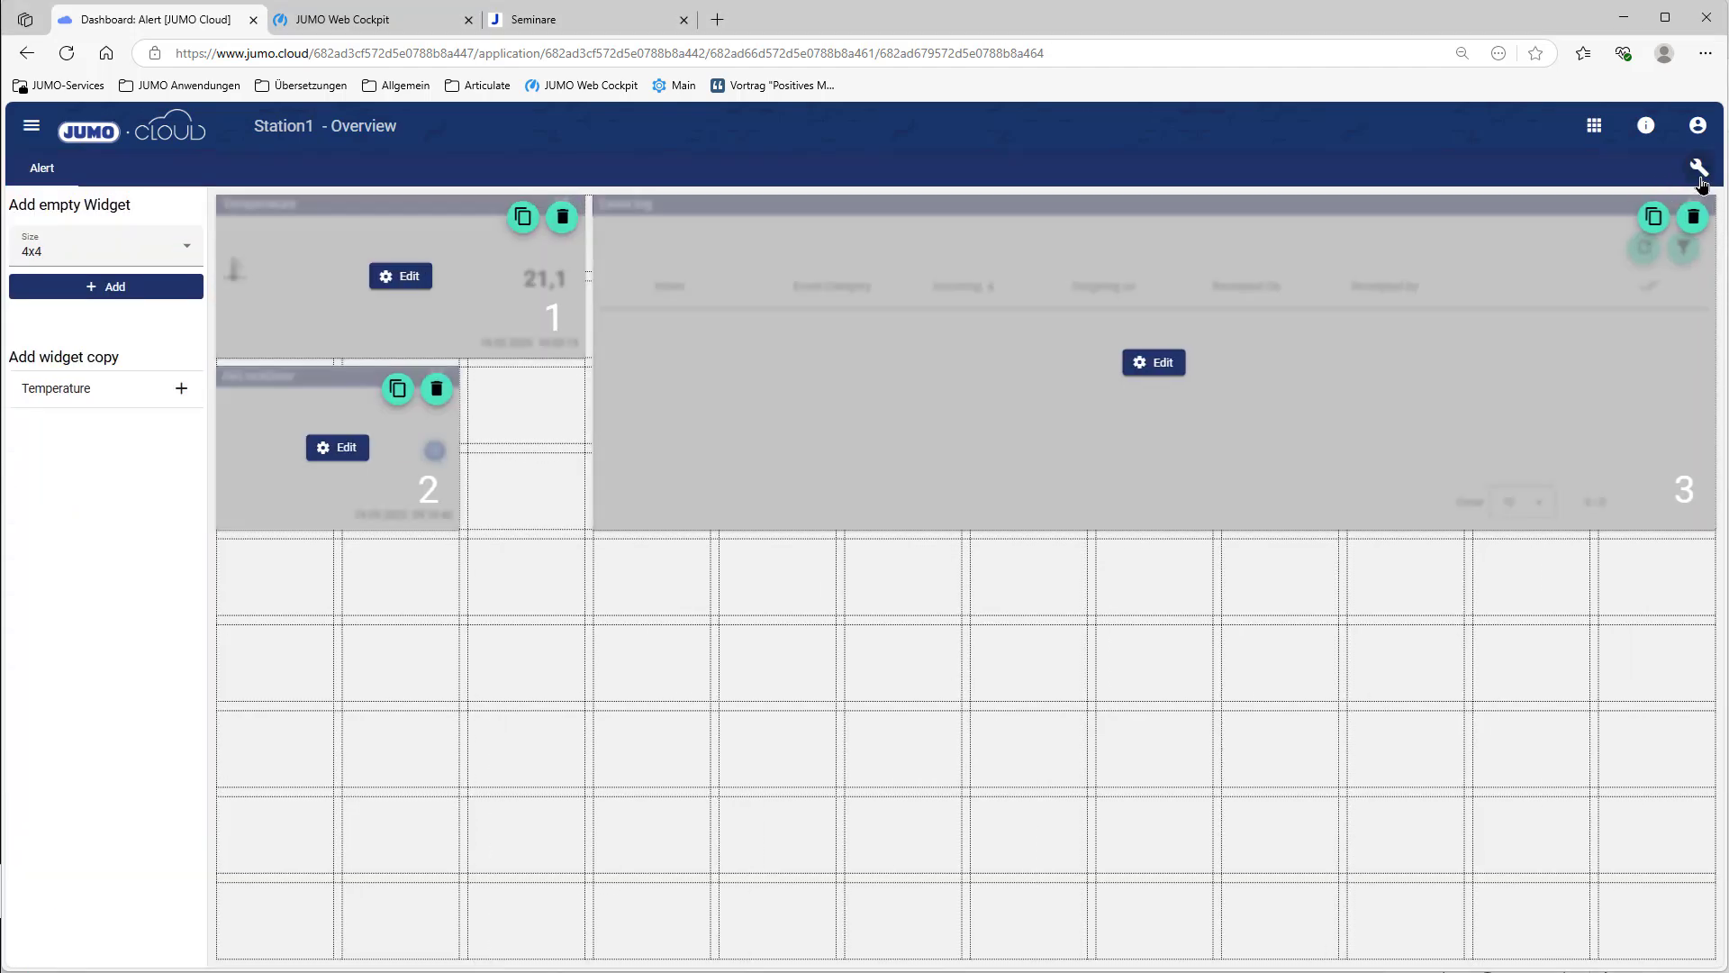
Step: Save the edited Alert dashboard
left_click(1695, 175)
left_click(1608, 253)
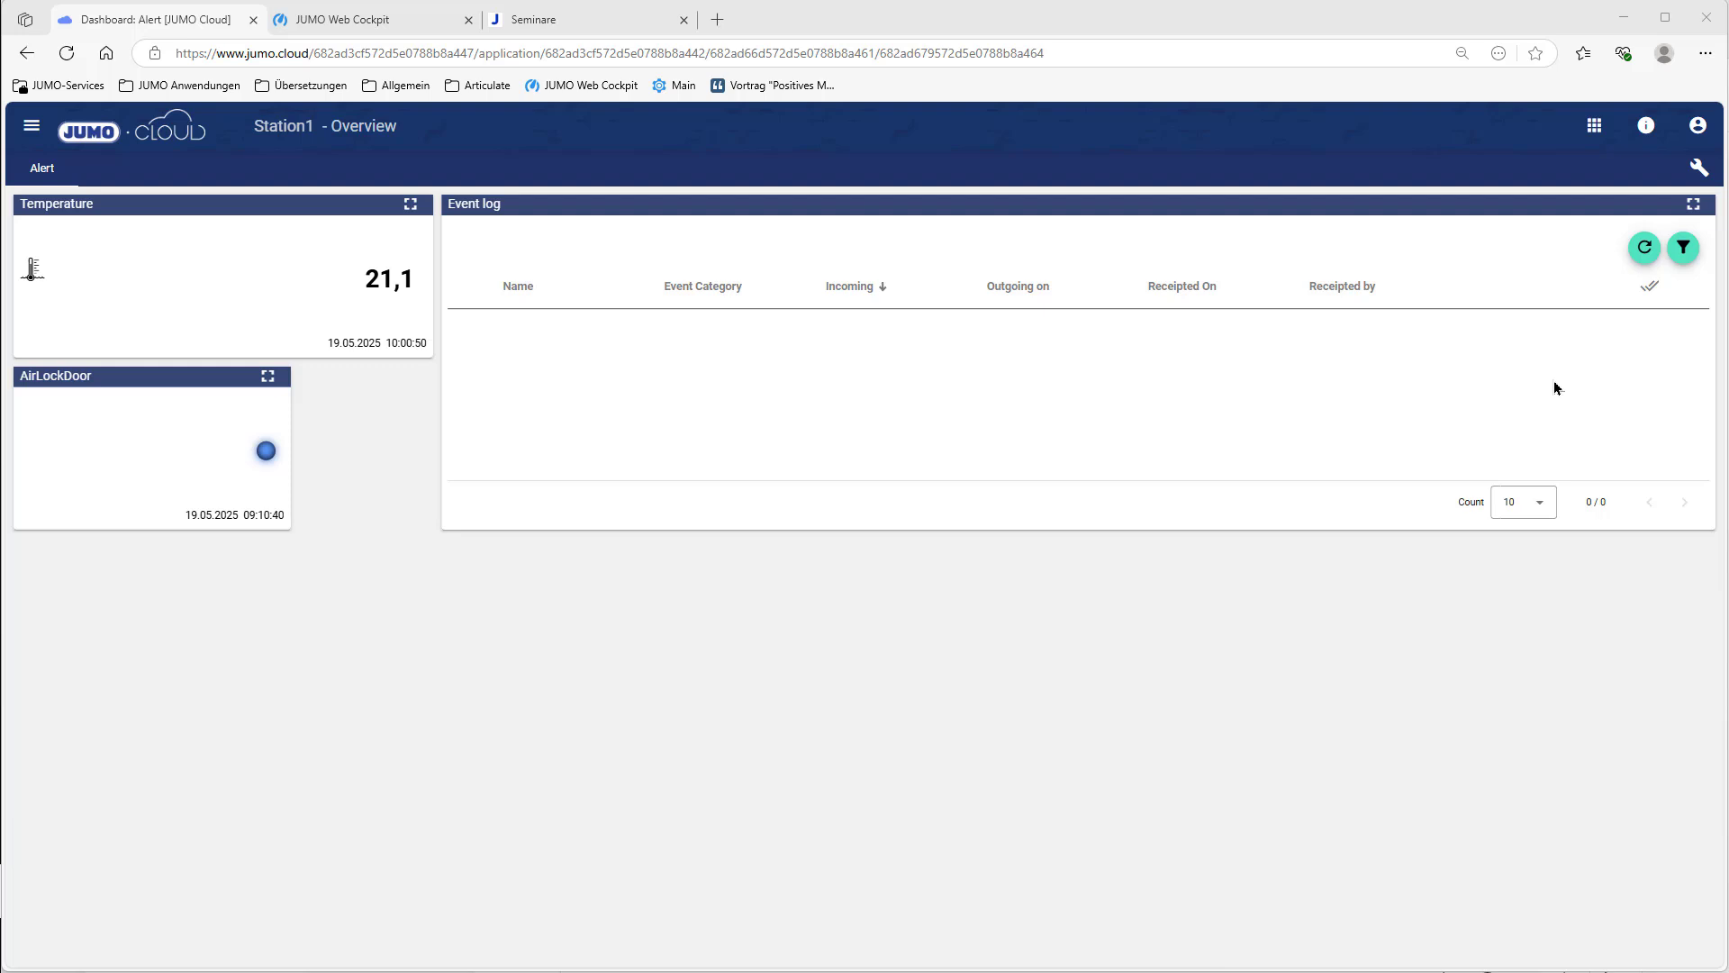
left_click(1598, 130)
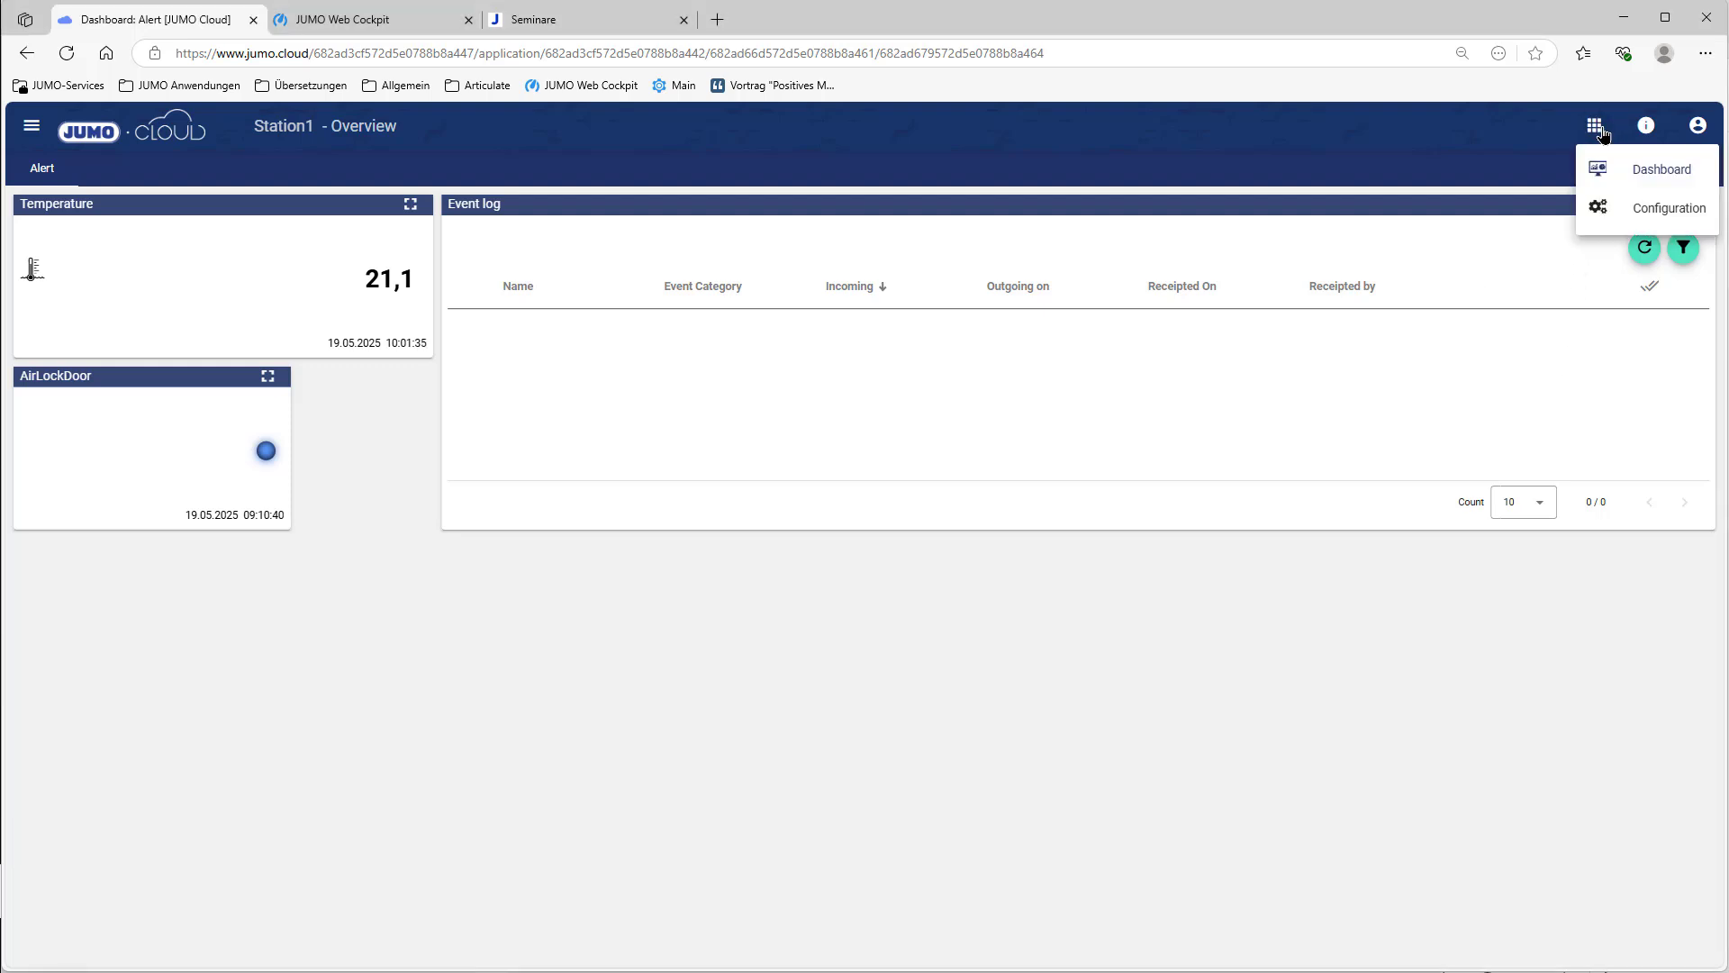
Step: Create a Station1 event category named 'Event' with alarm level Information and return to the overview
left_click(1661, 223)
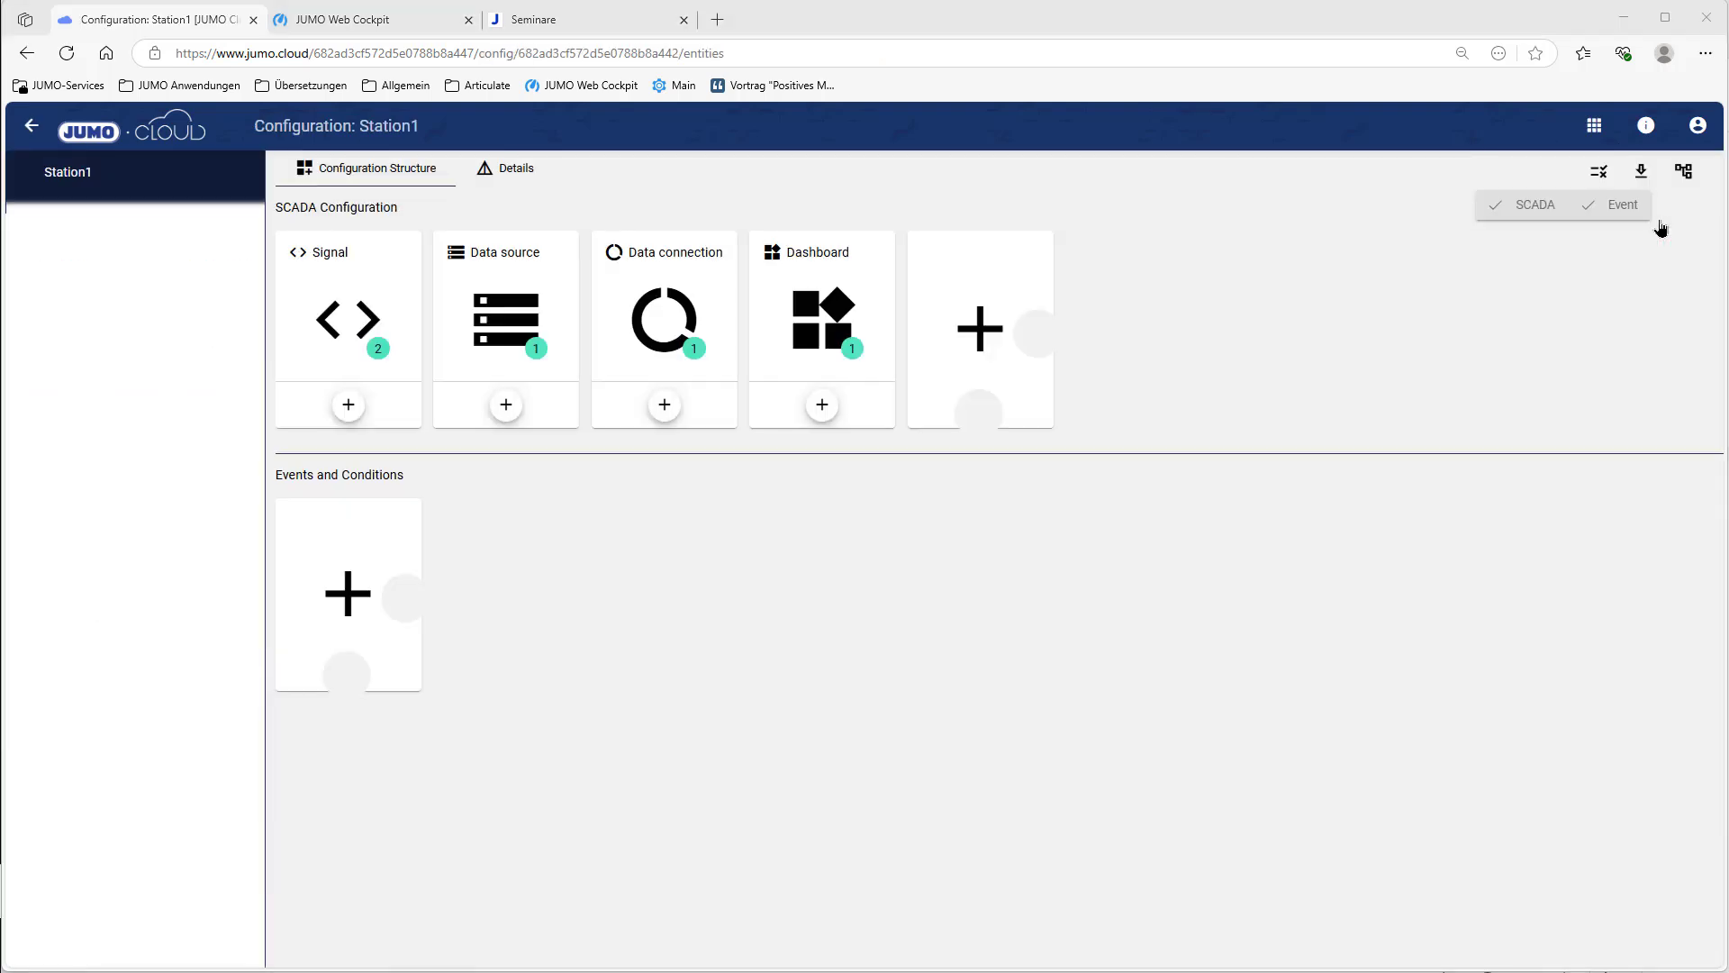
left_click(347, 591)
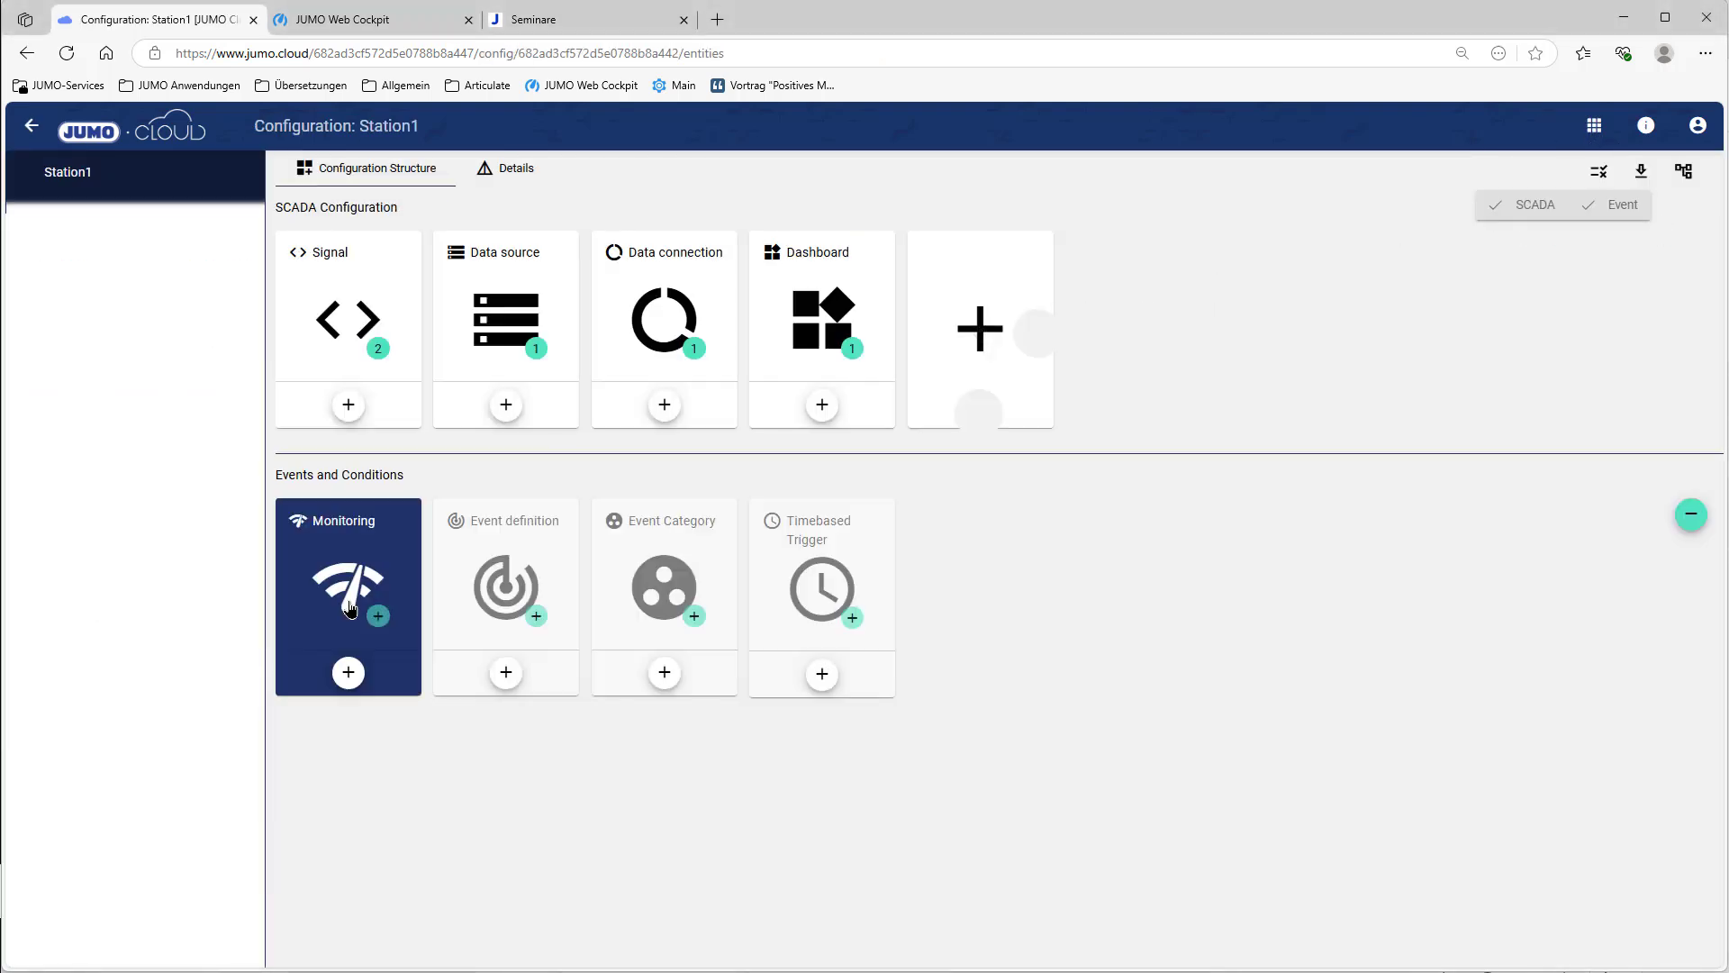
left_click(646, 581)
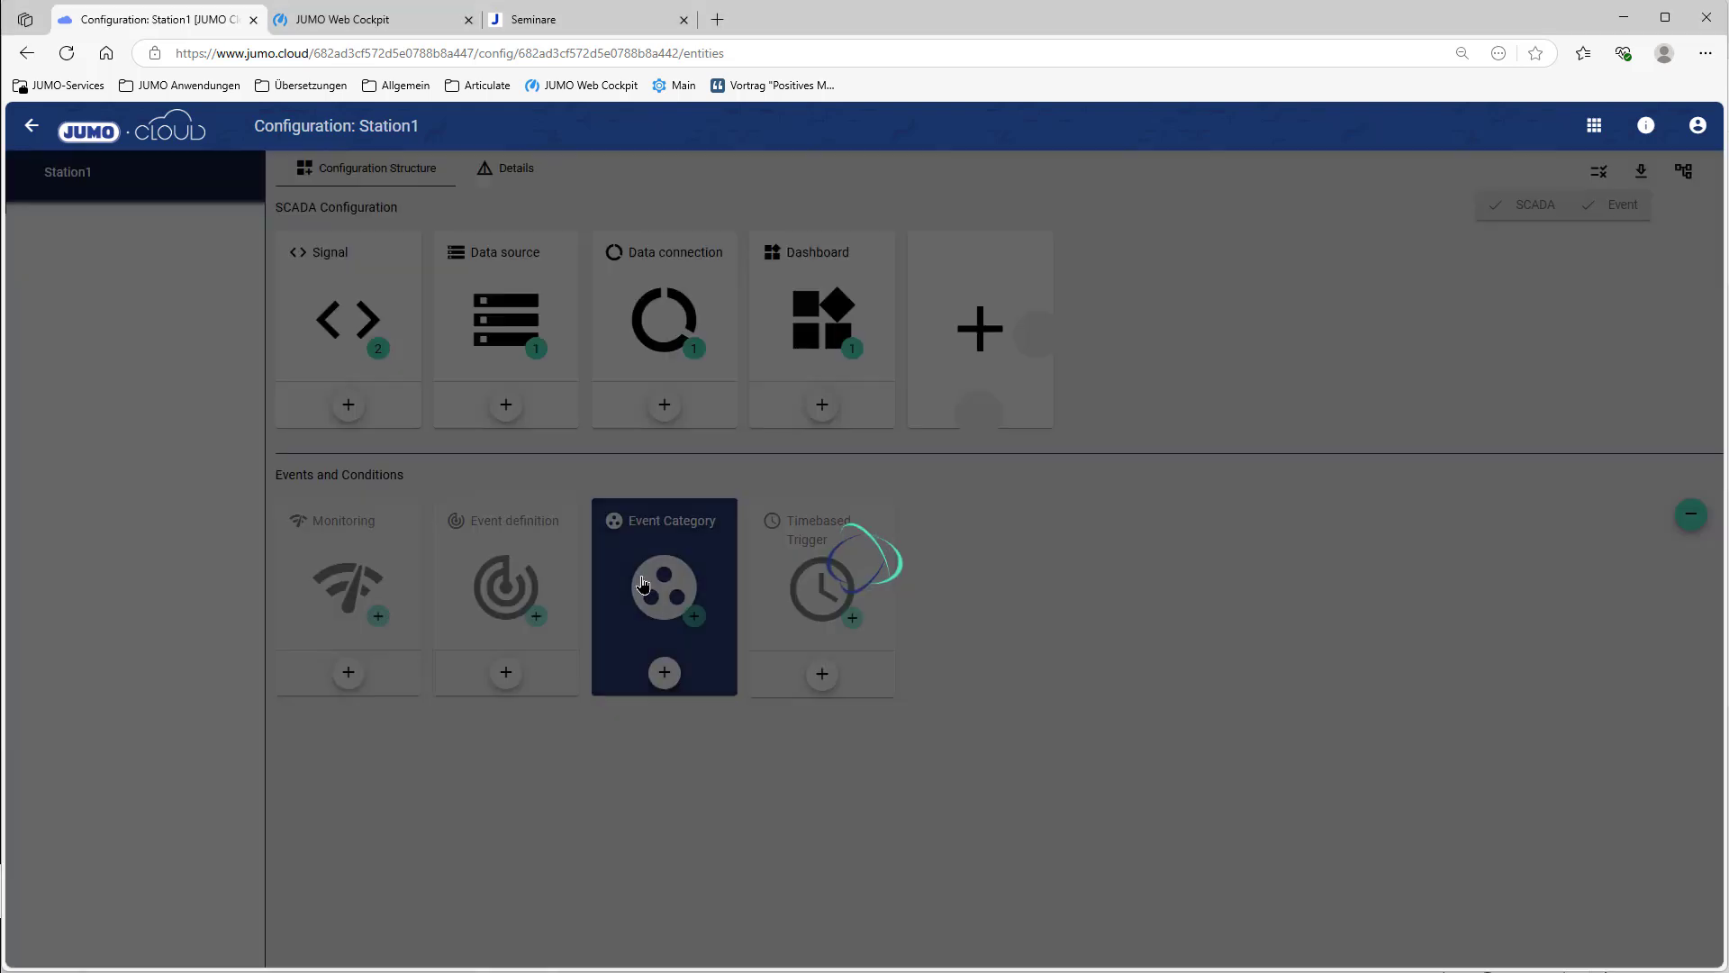
left_click(419, 385)
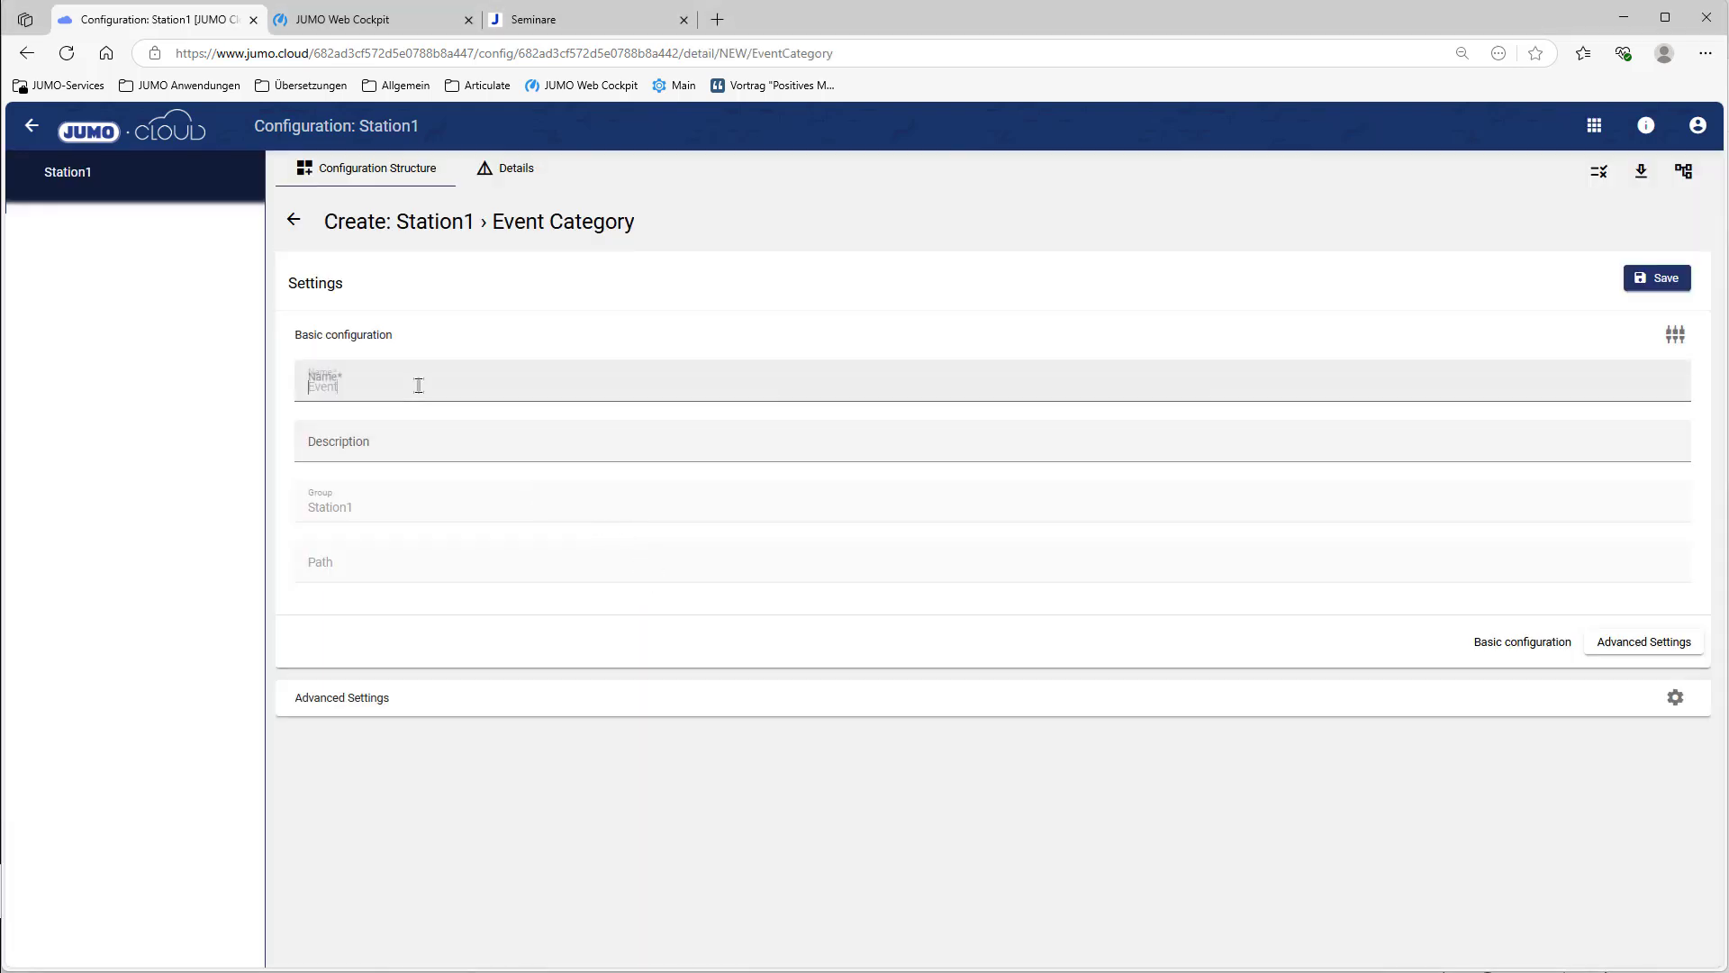
type("Event")
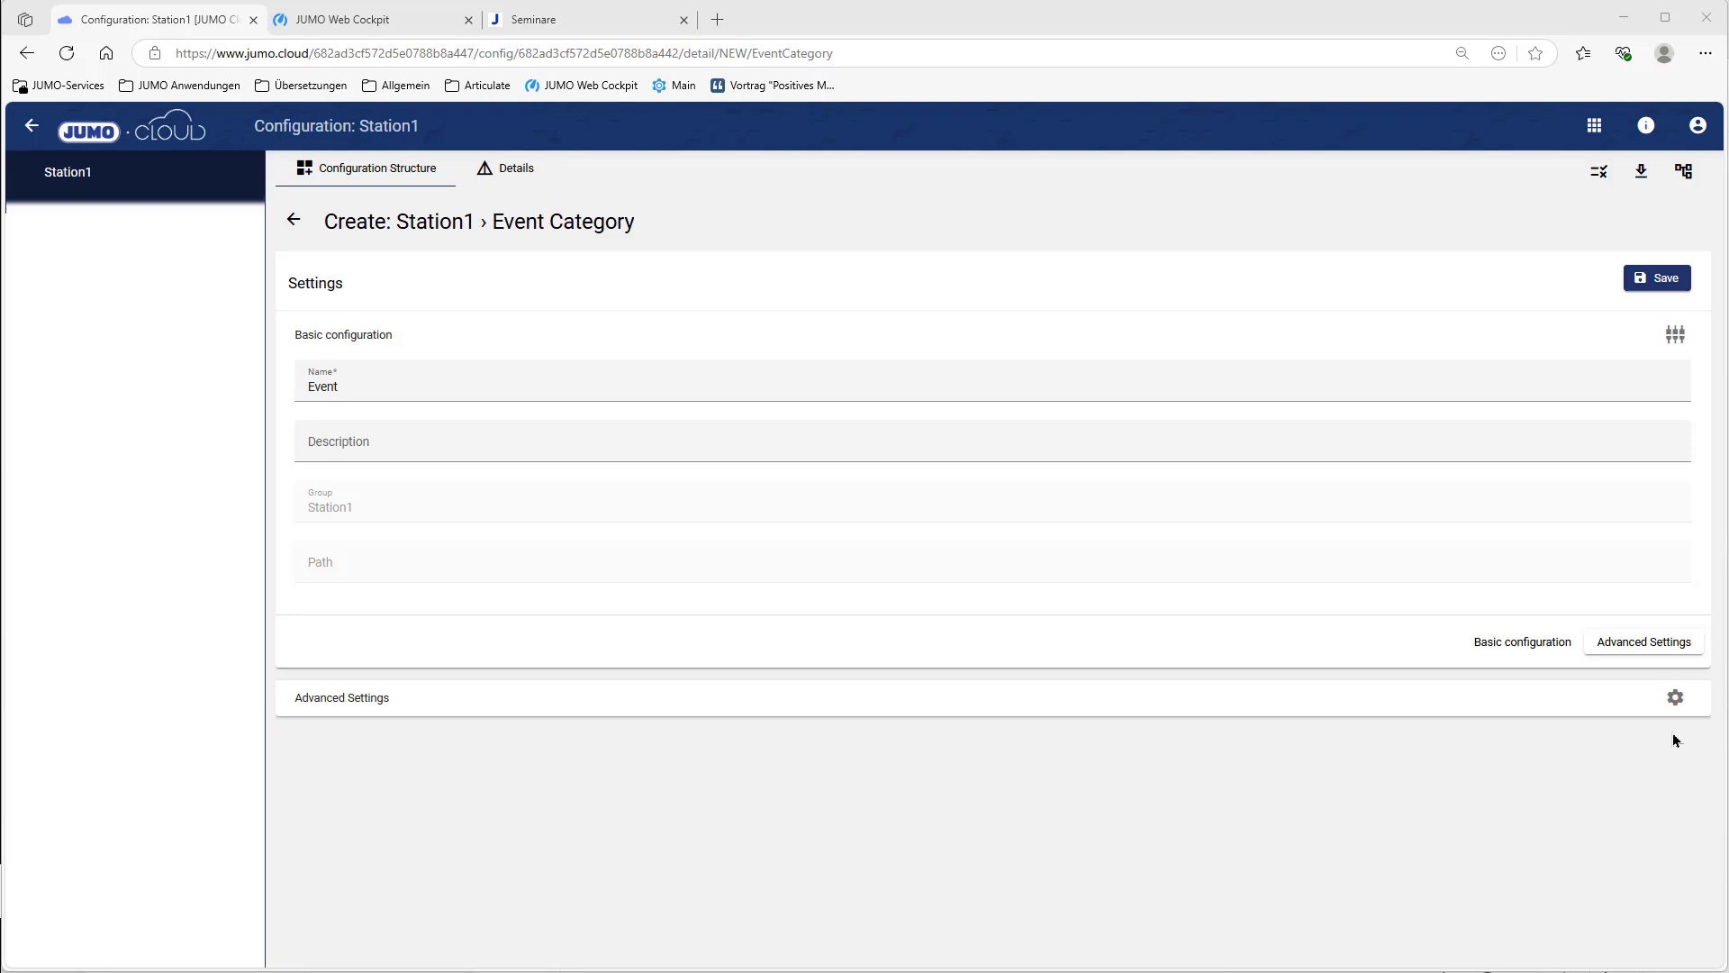
left_click(1677, 703)
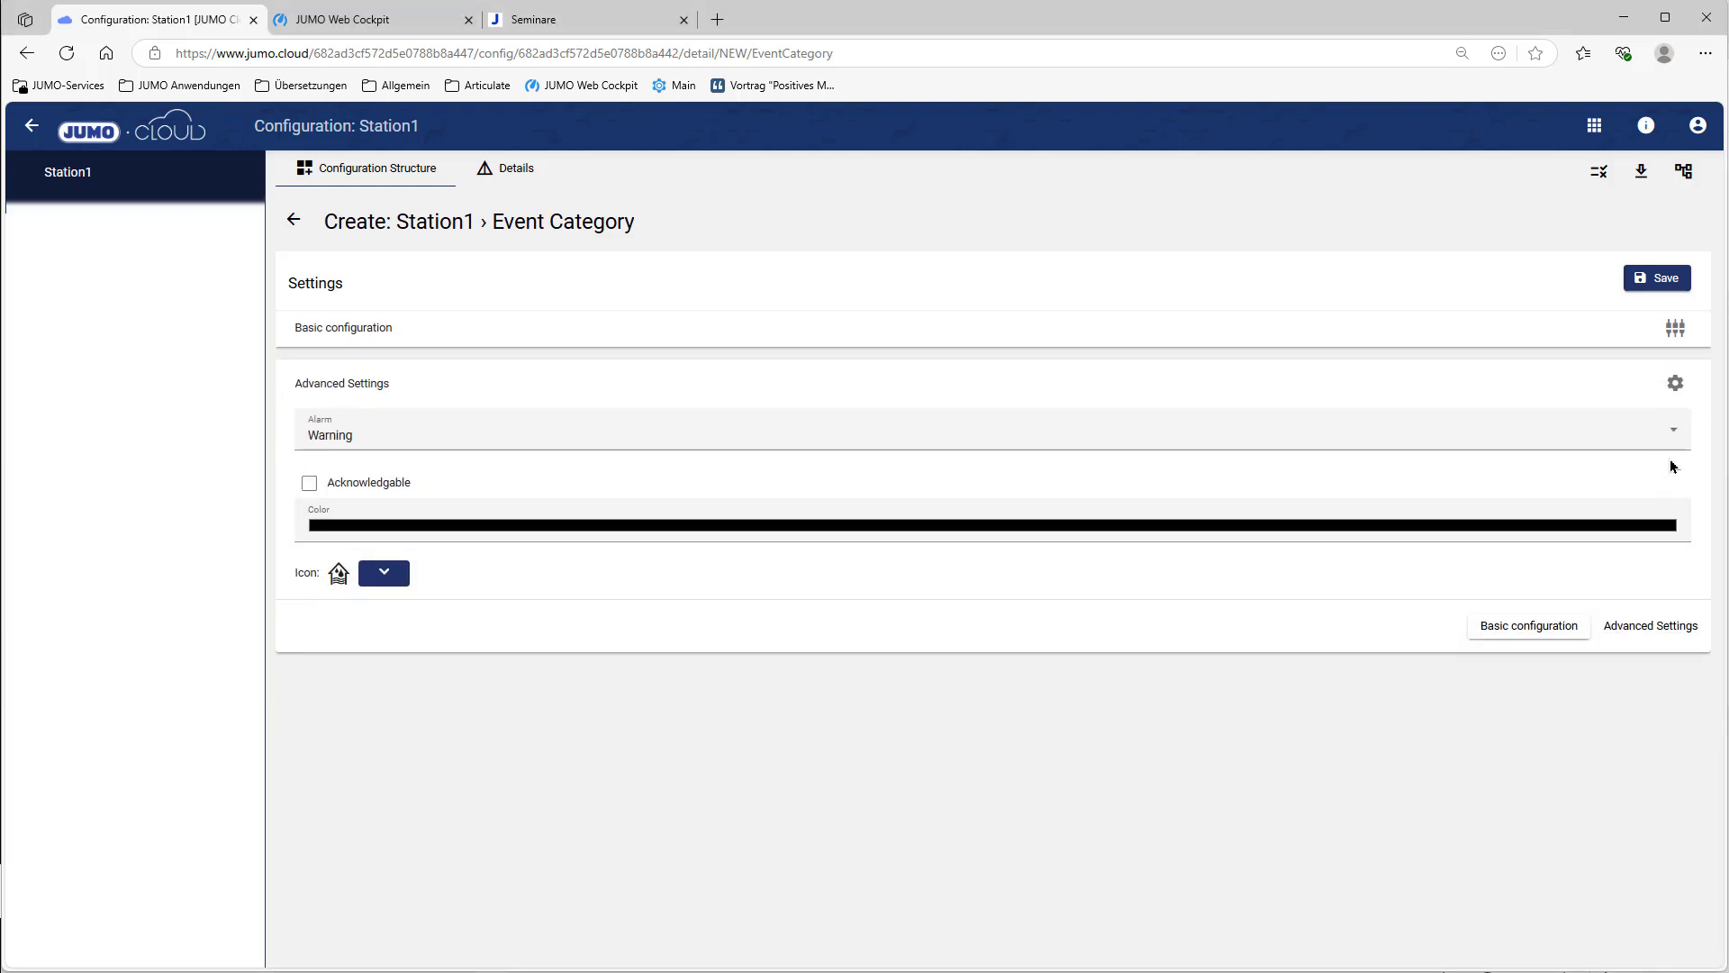
left_click(1671, 441)
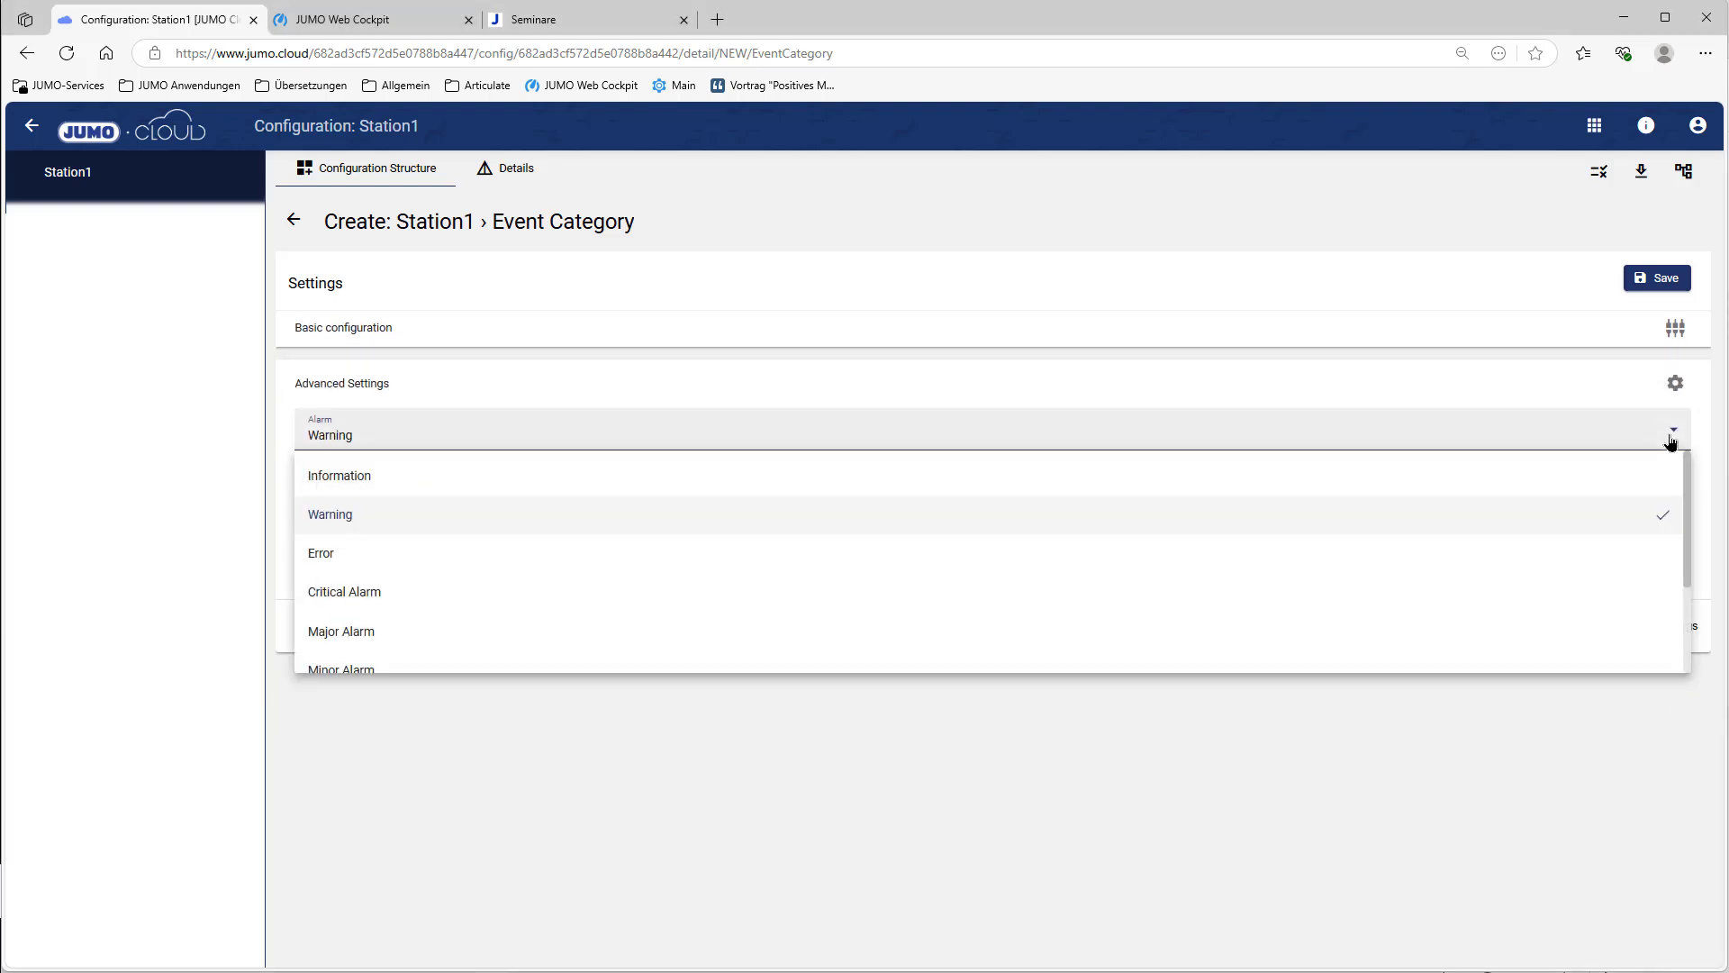
left_click(489, 482)
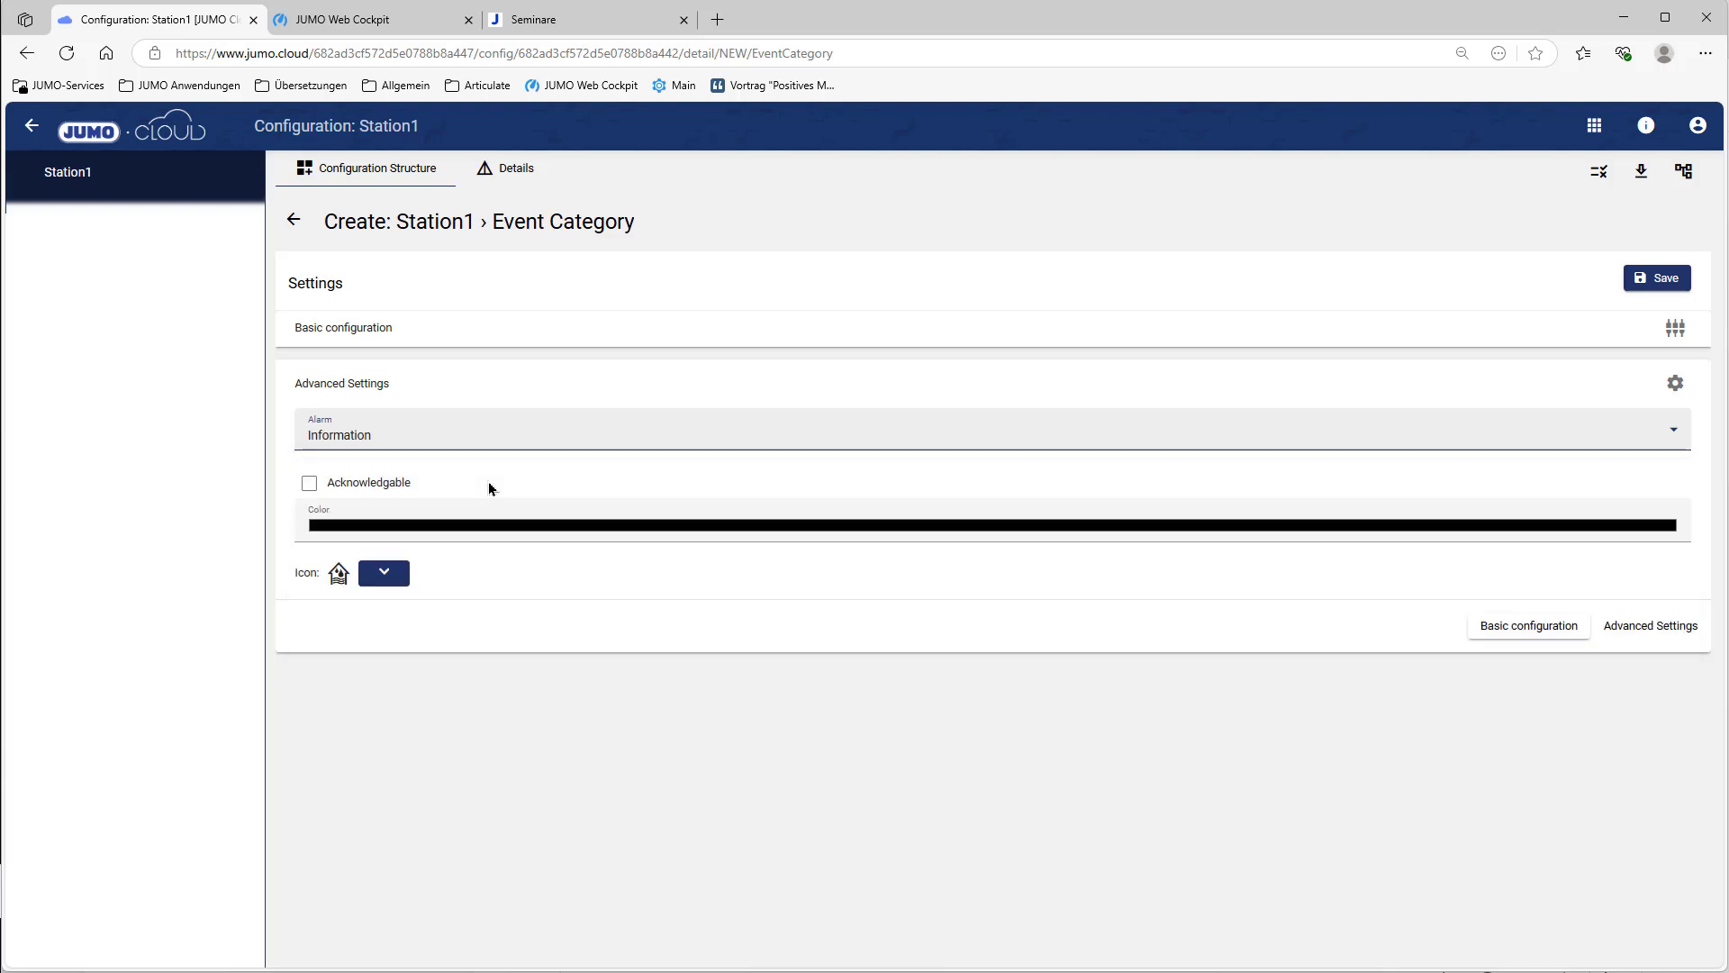
left_click(1668, 279)
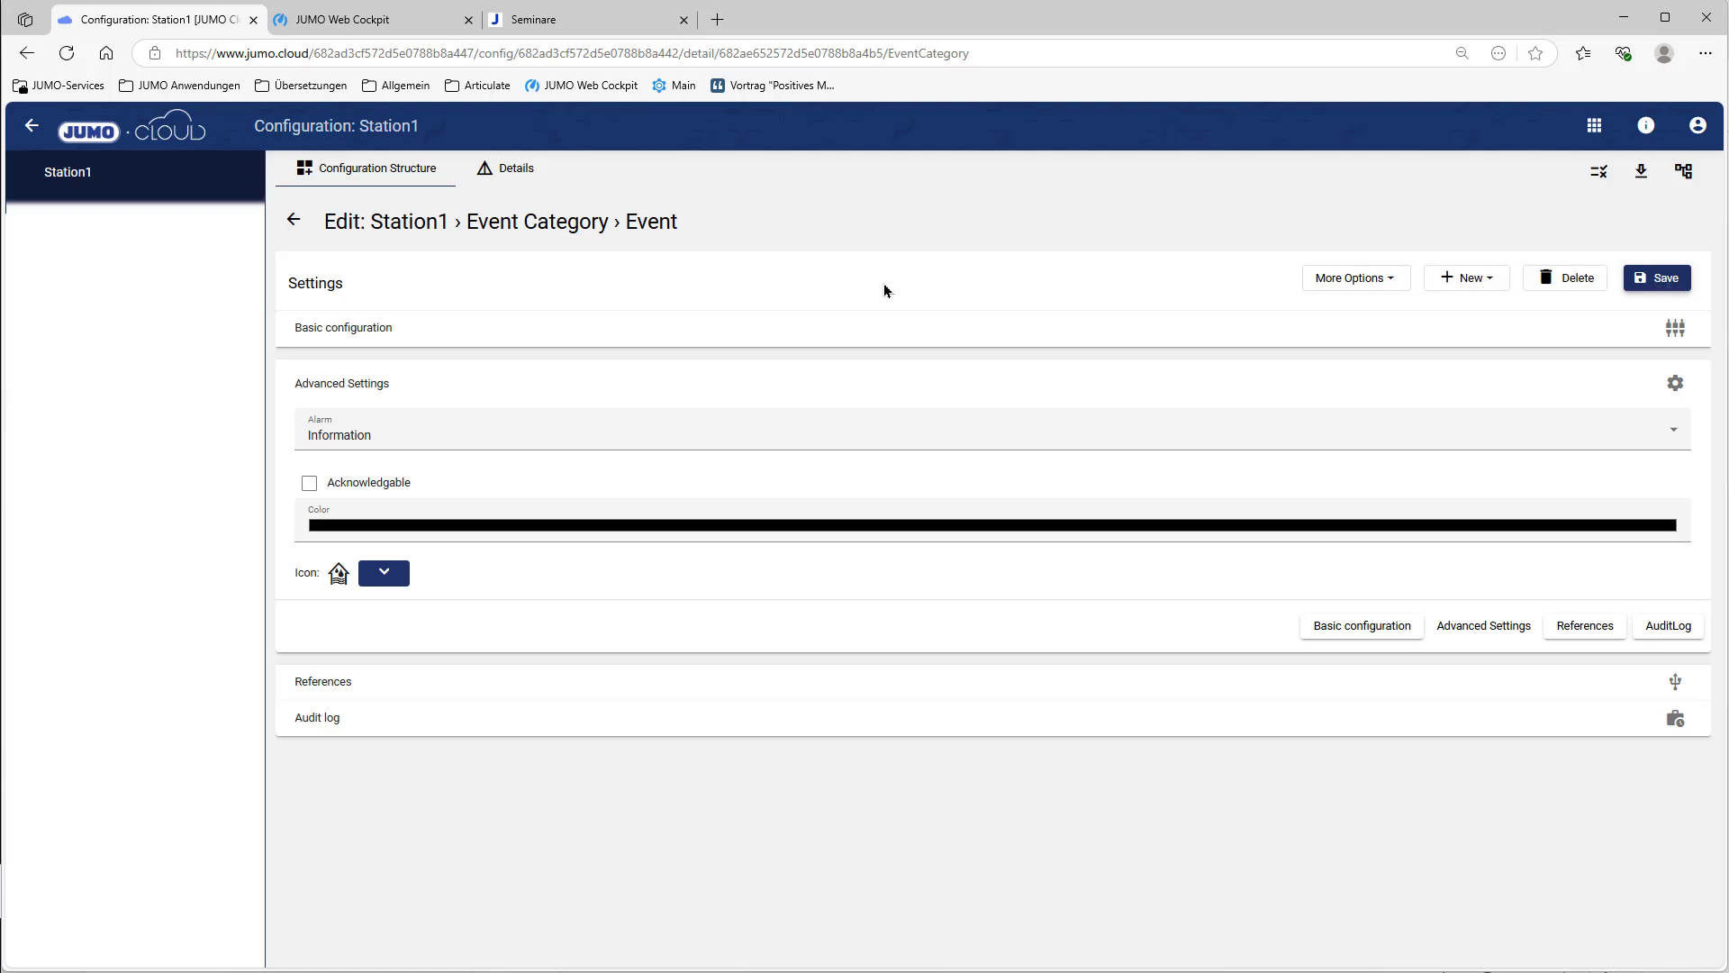
left_click(294, 220)
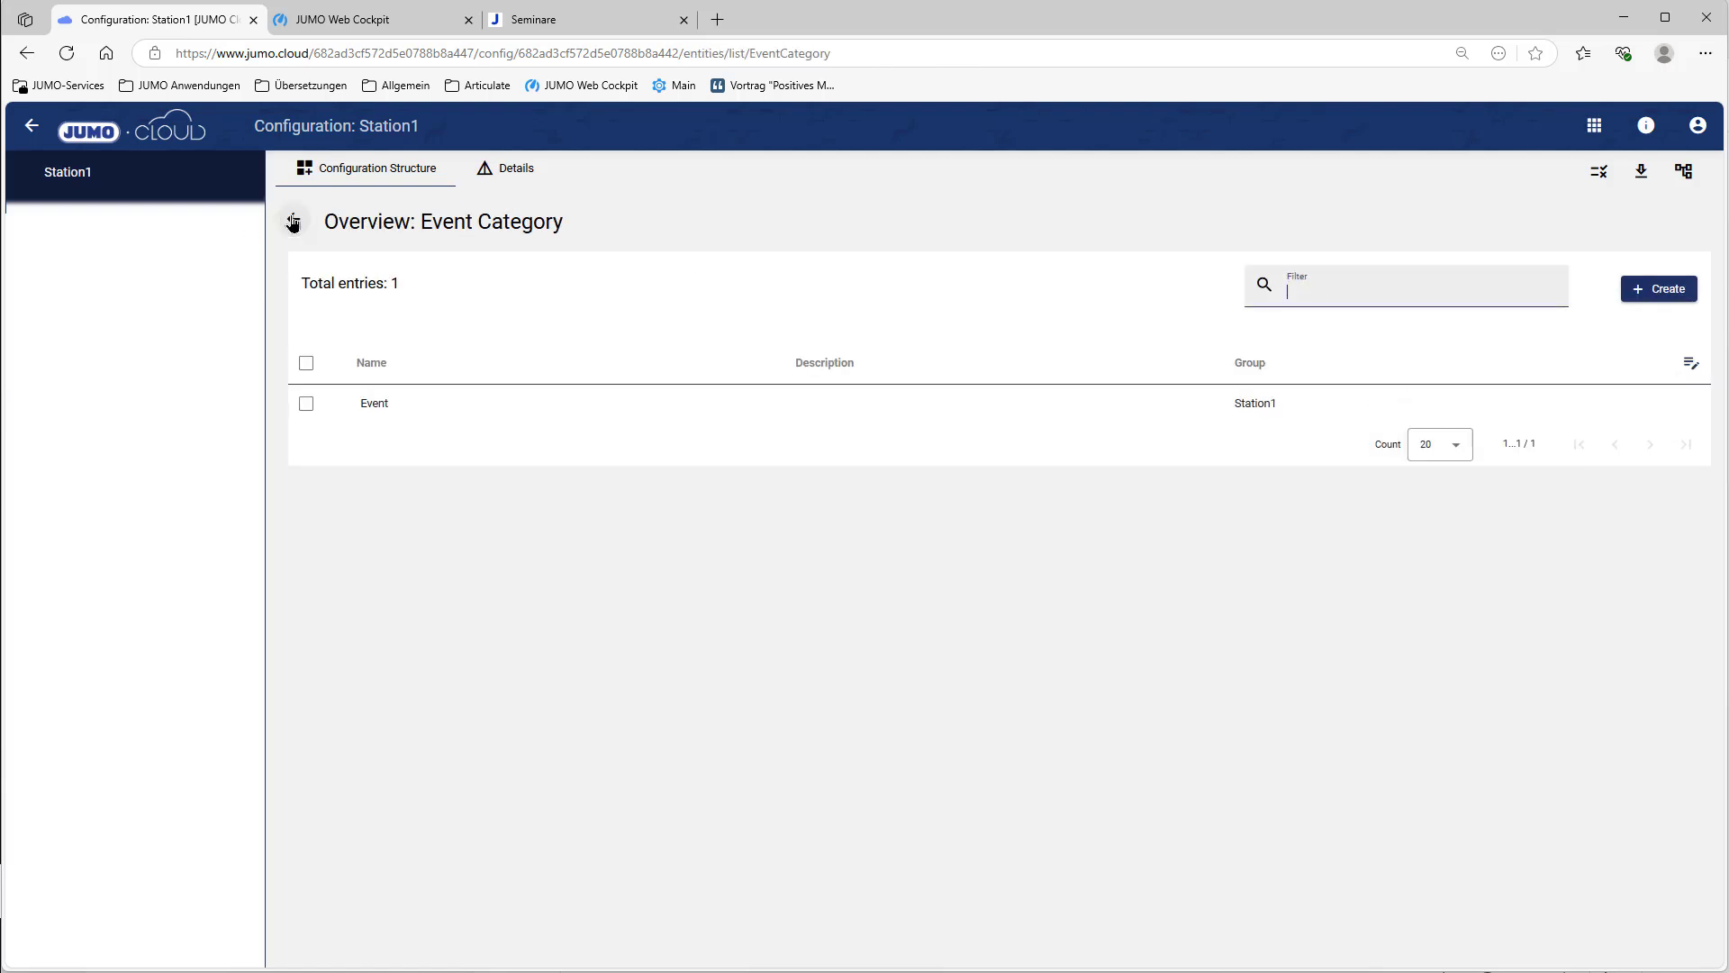
Step: Create an acknowledgeable event category 'Alarm' with alarm level Major Alarm, then return to the configuration overview
left_click(1665, 289)
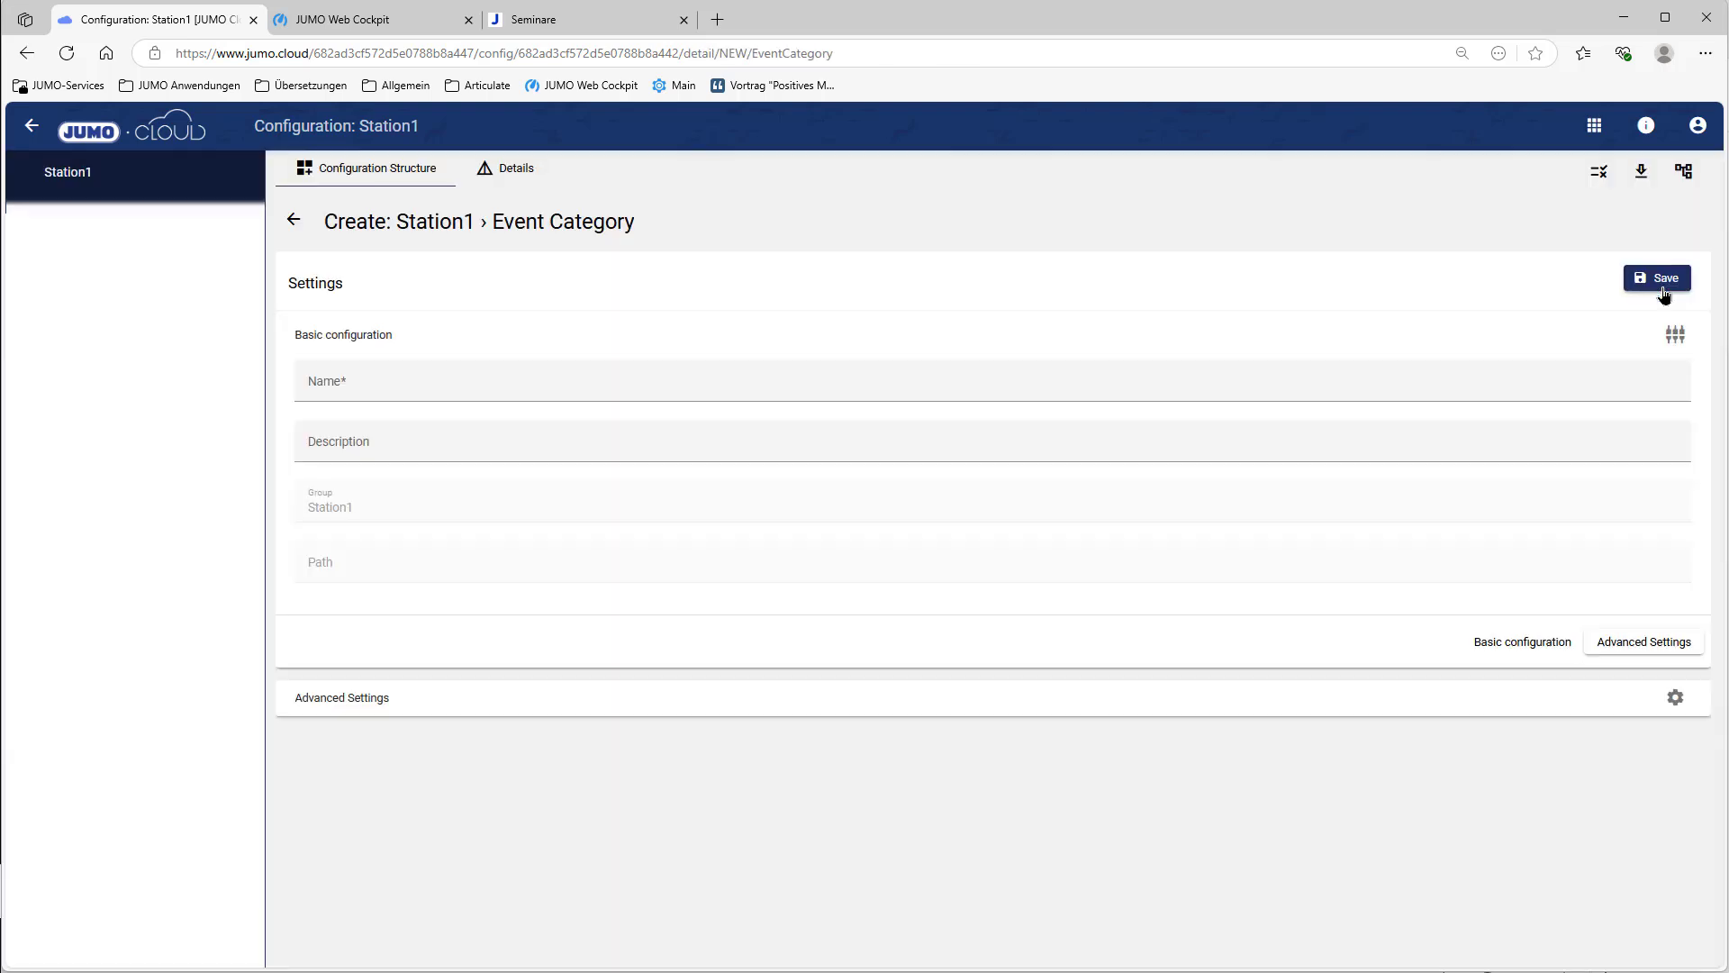
left_click(544, 382)
type("Alarm")
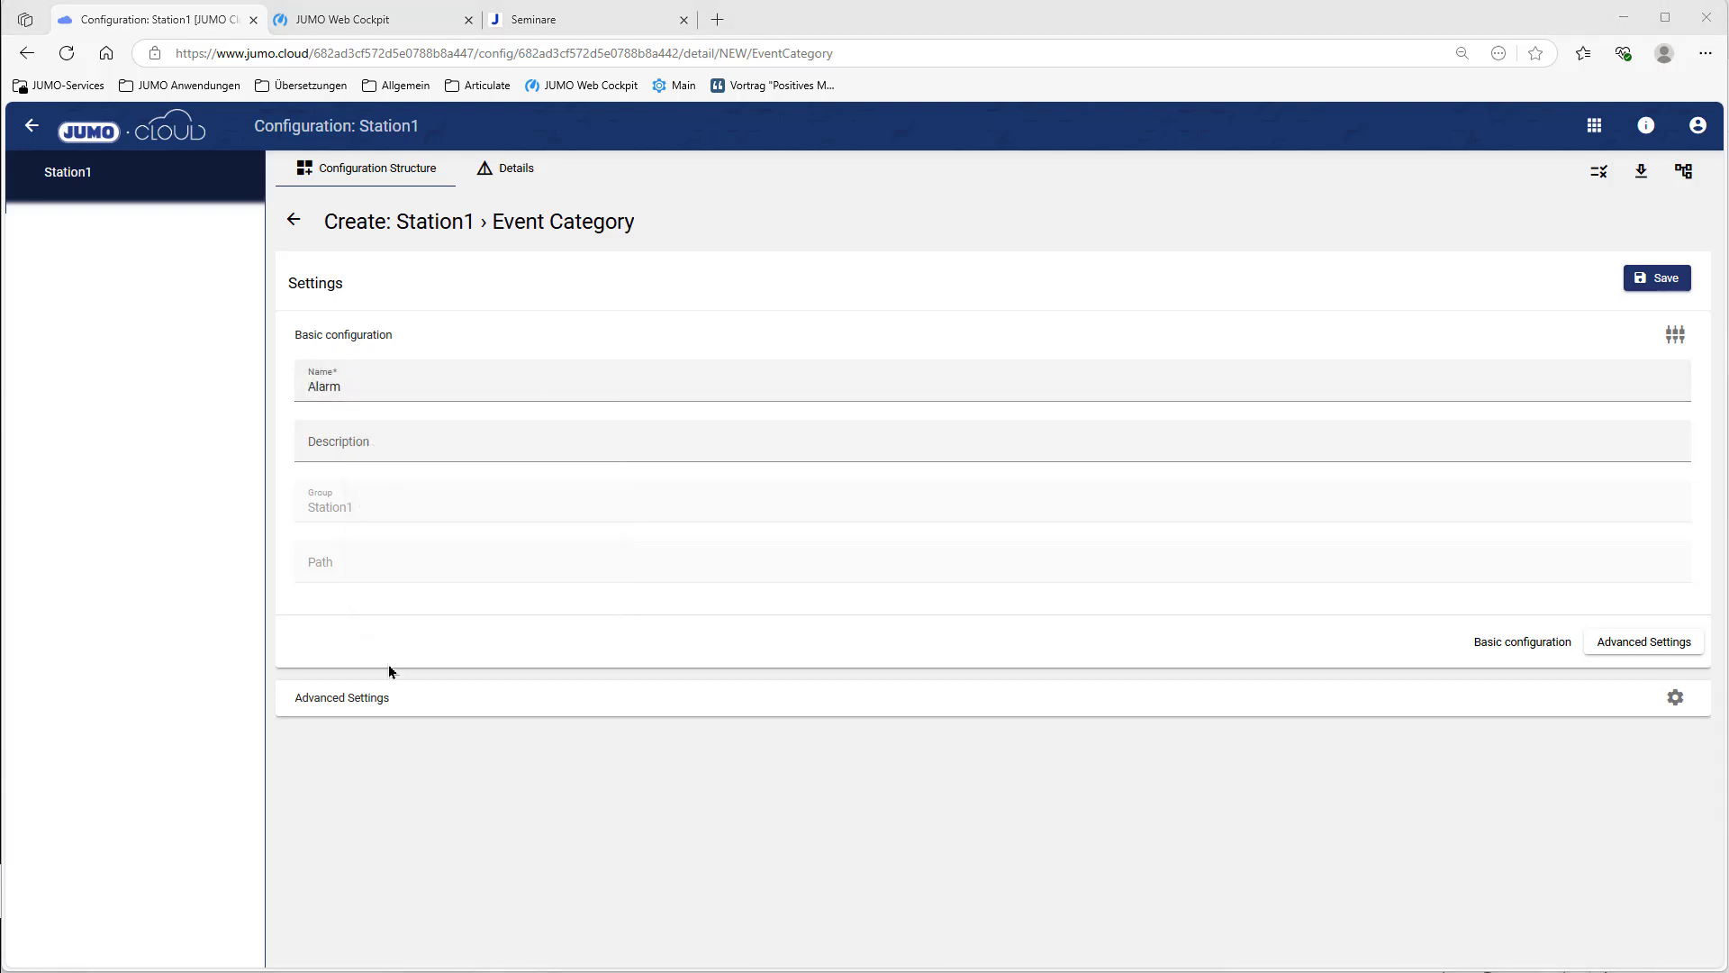
left_click(346, 704)
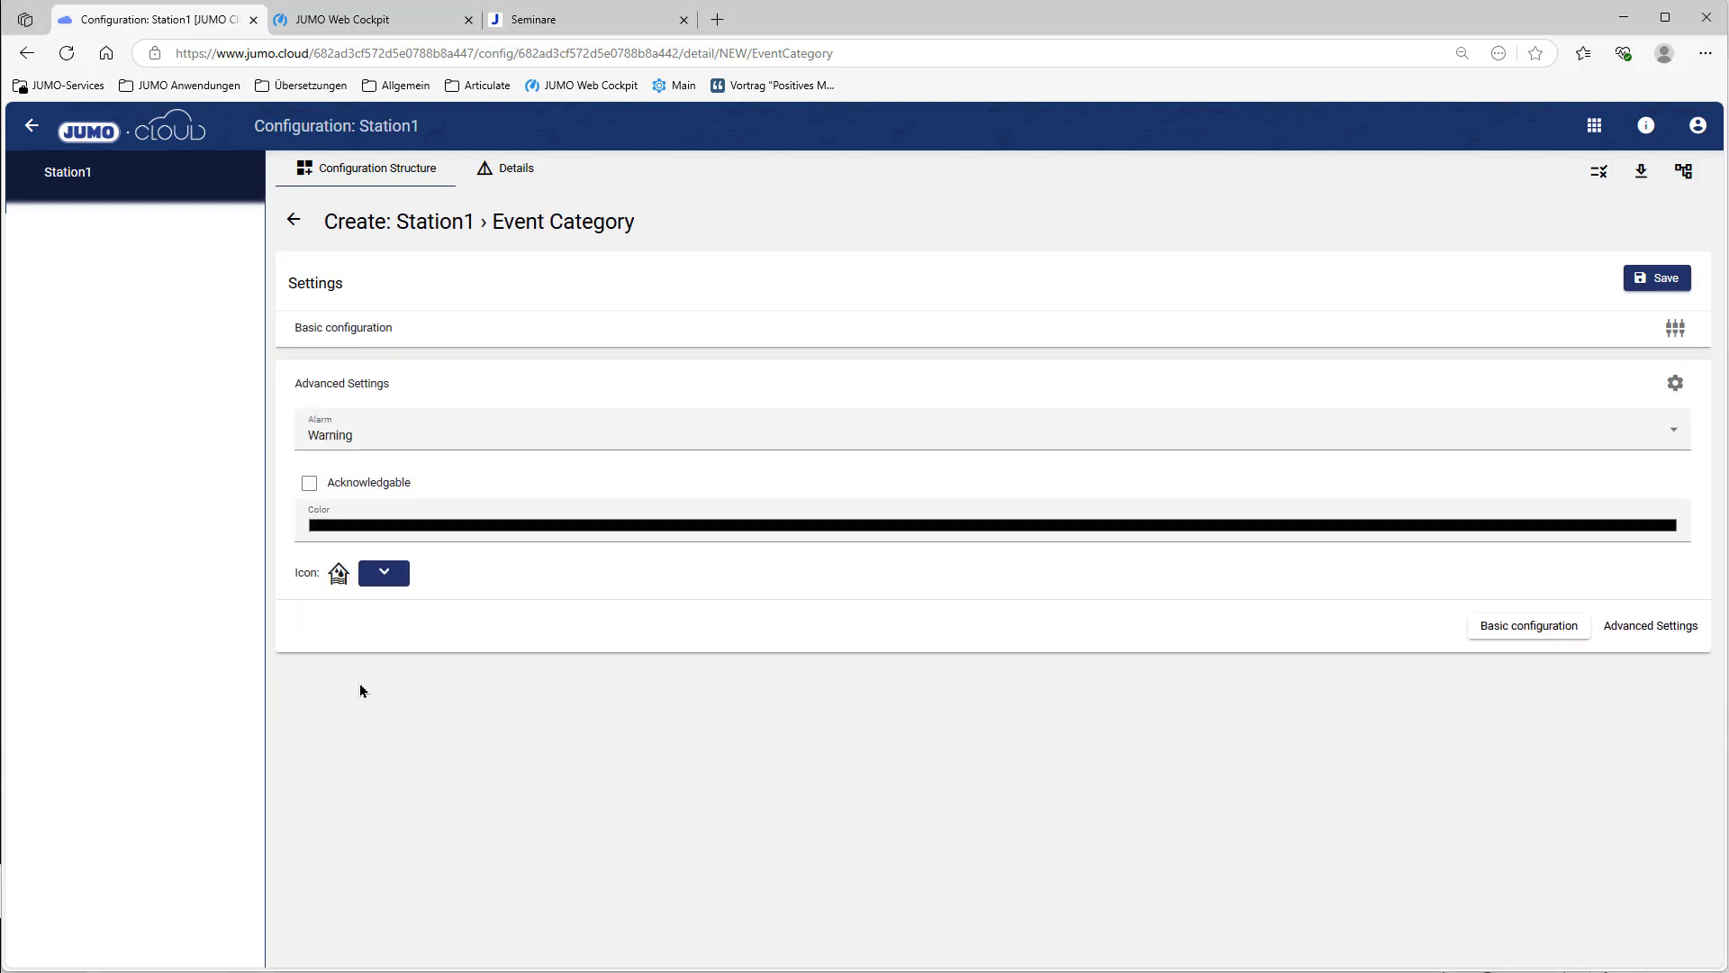
left_click(307, 489)
left_click(1673, 431)
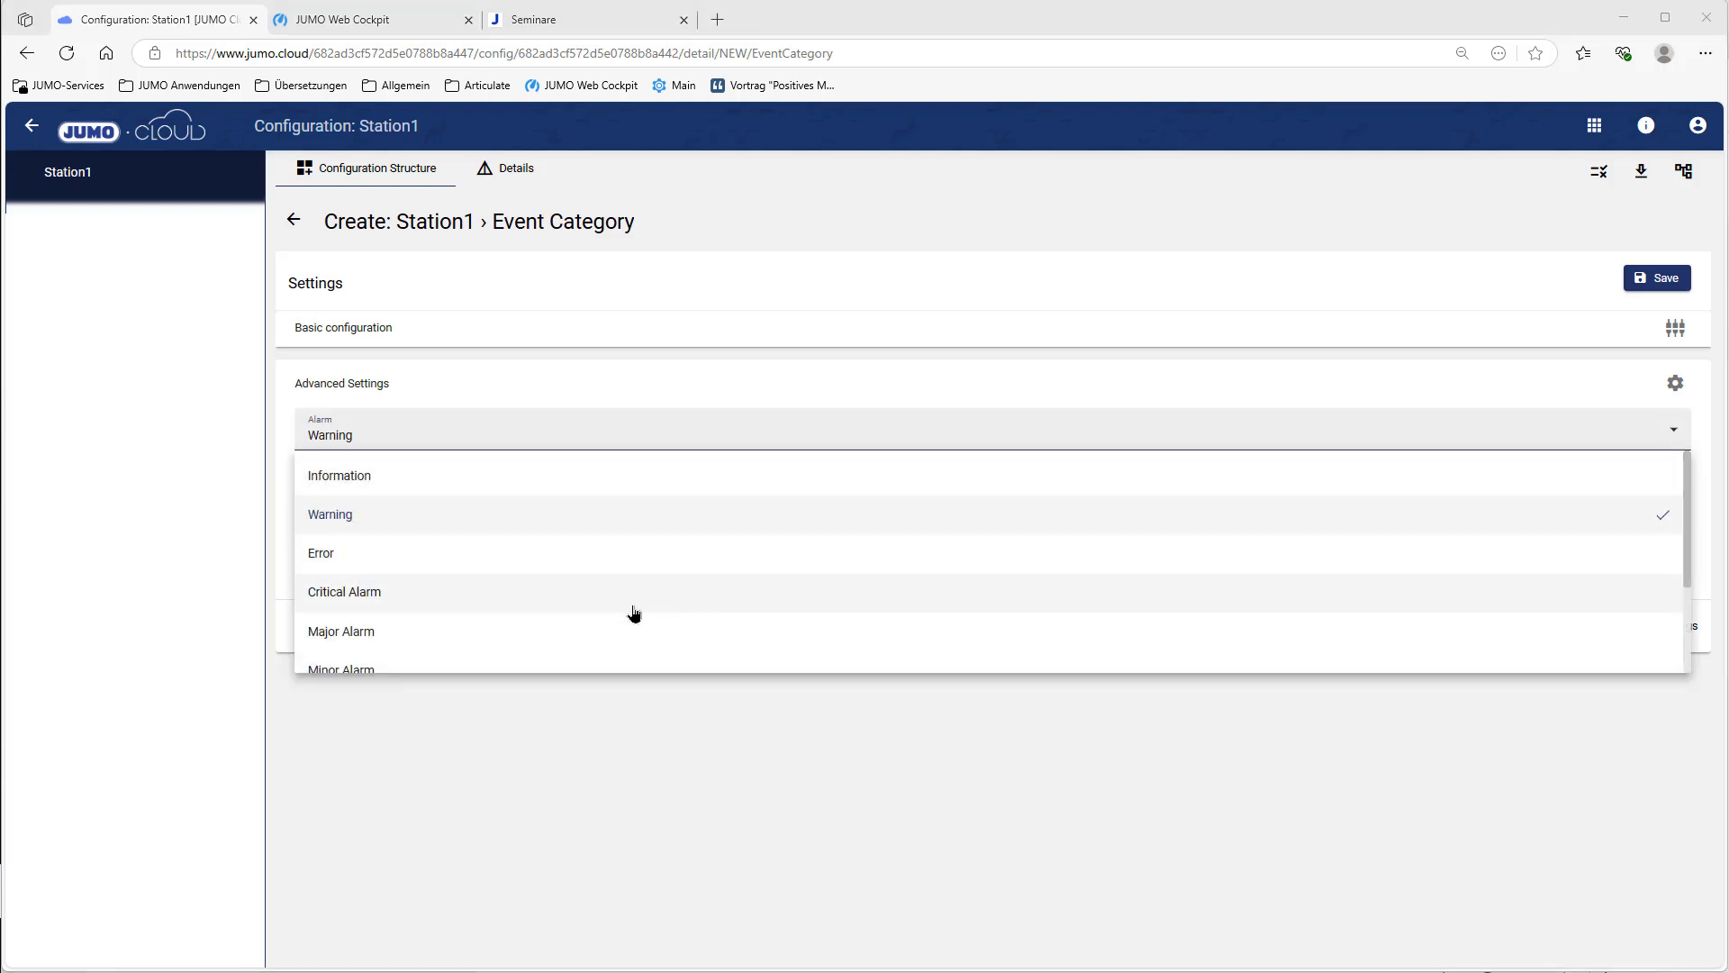
left_click(530, 632)
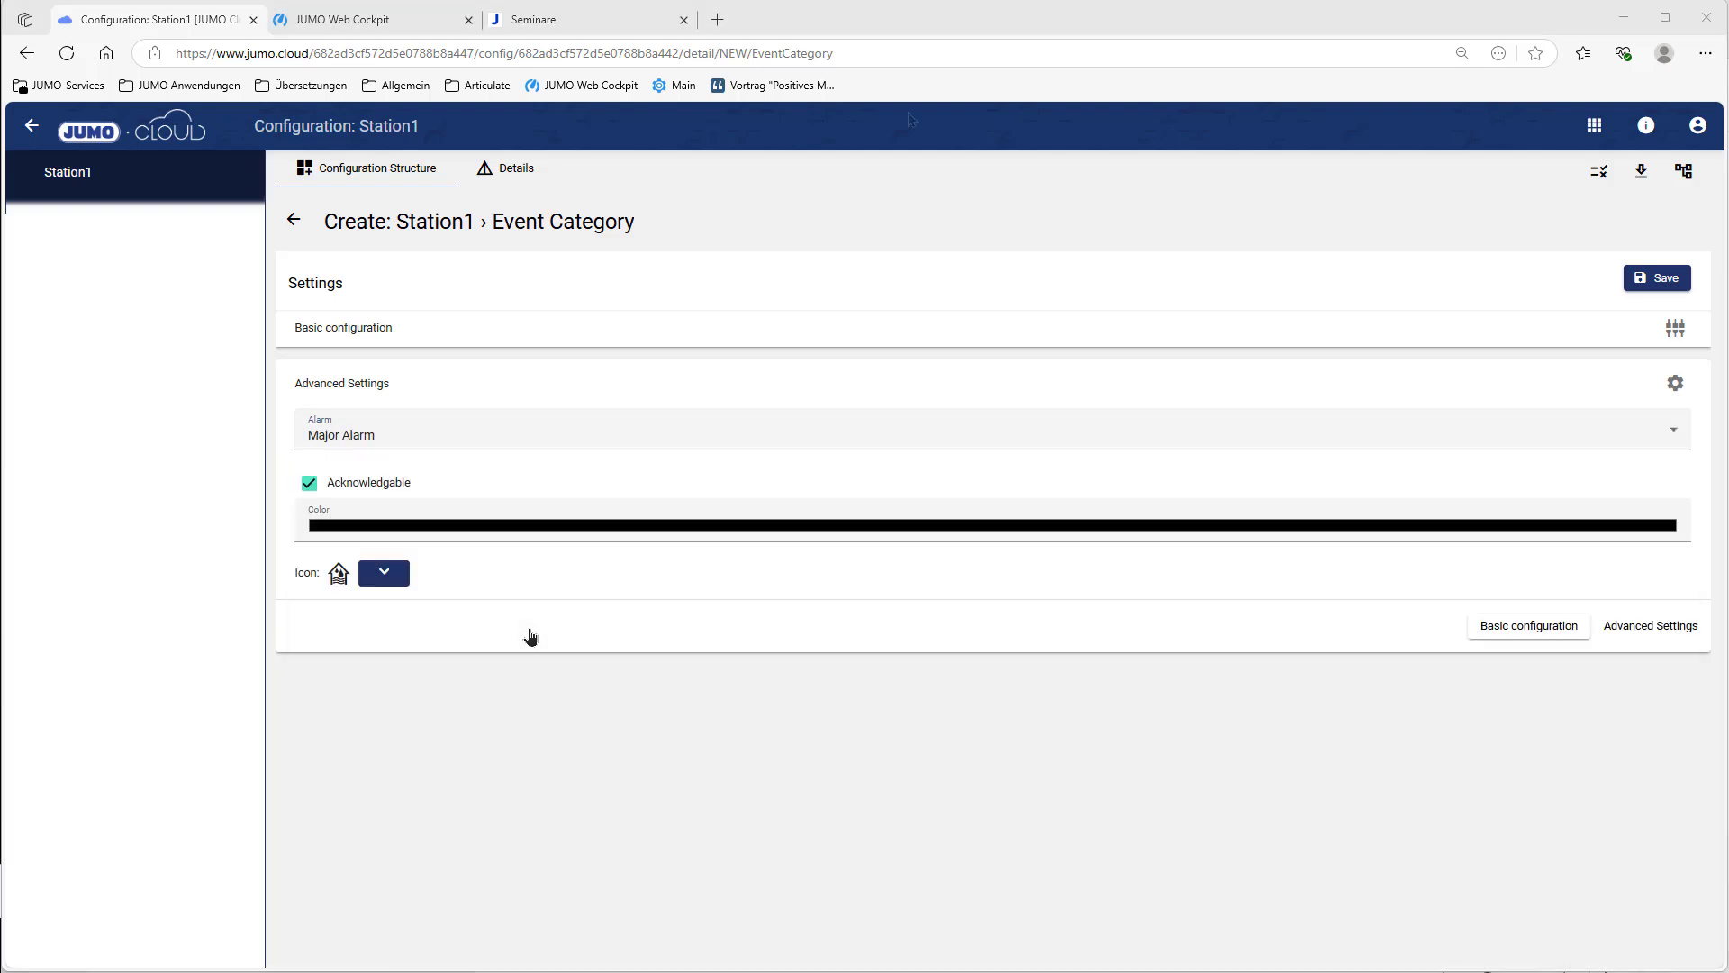
left_click(1677, 284)
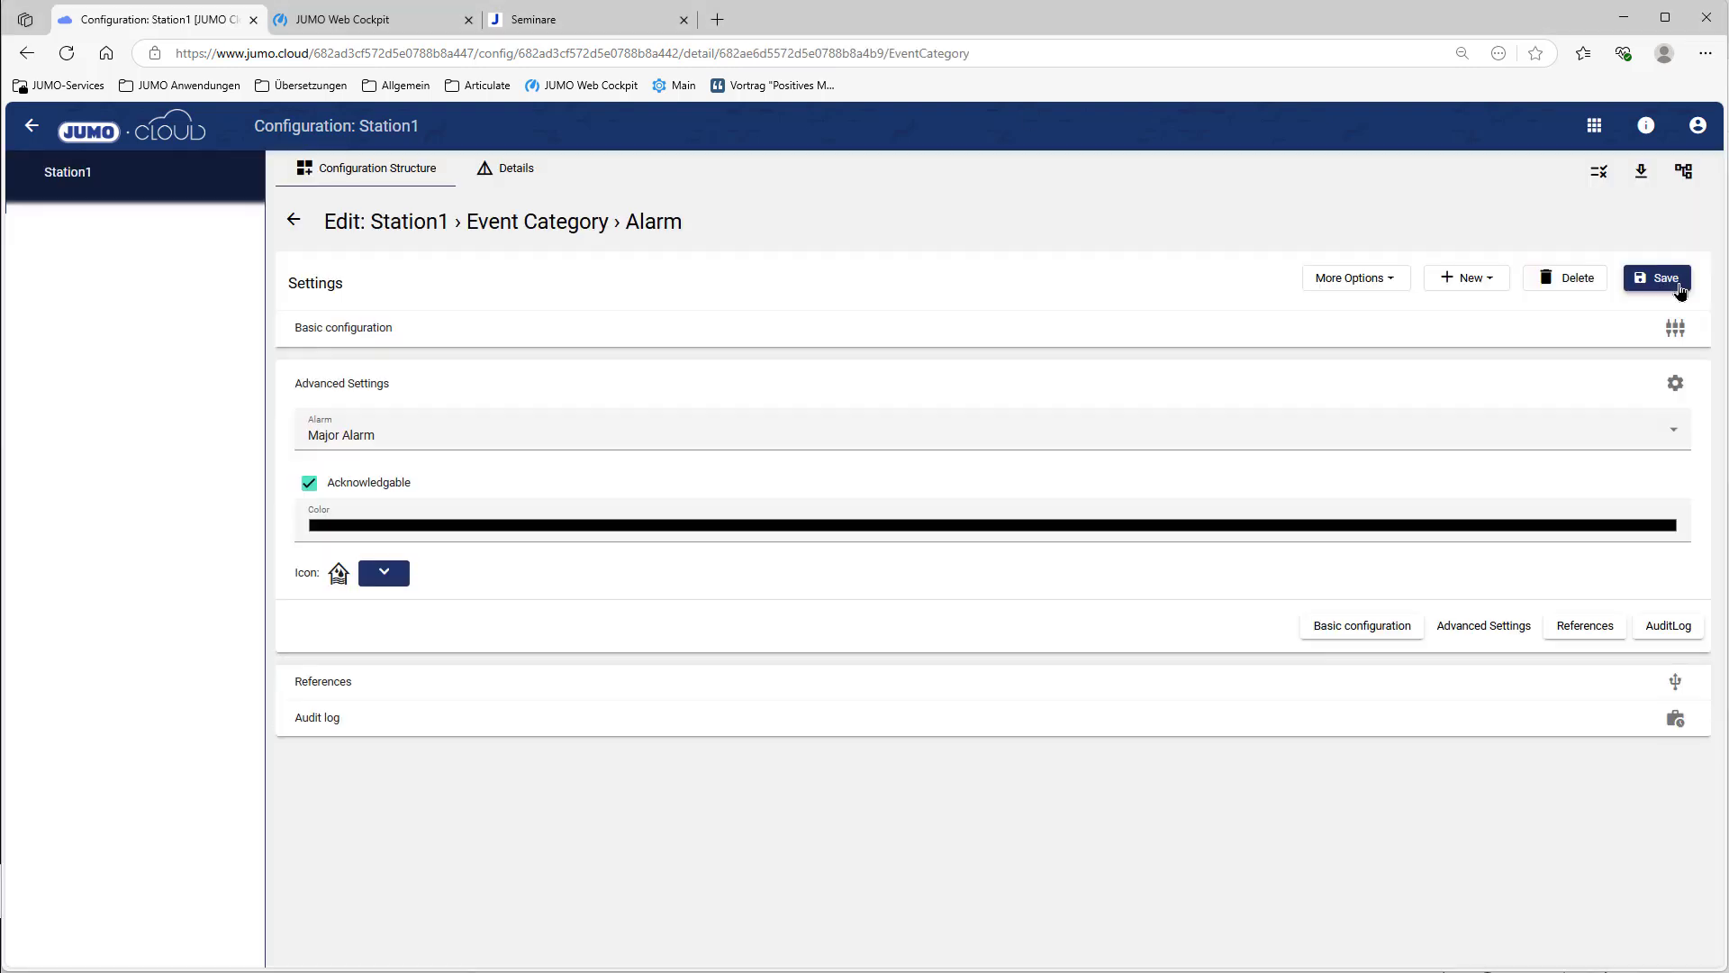
left_click(296, 224)
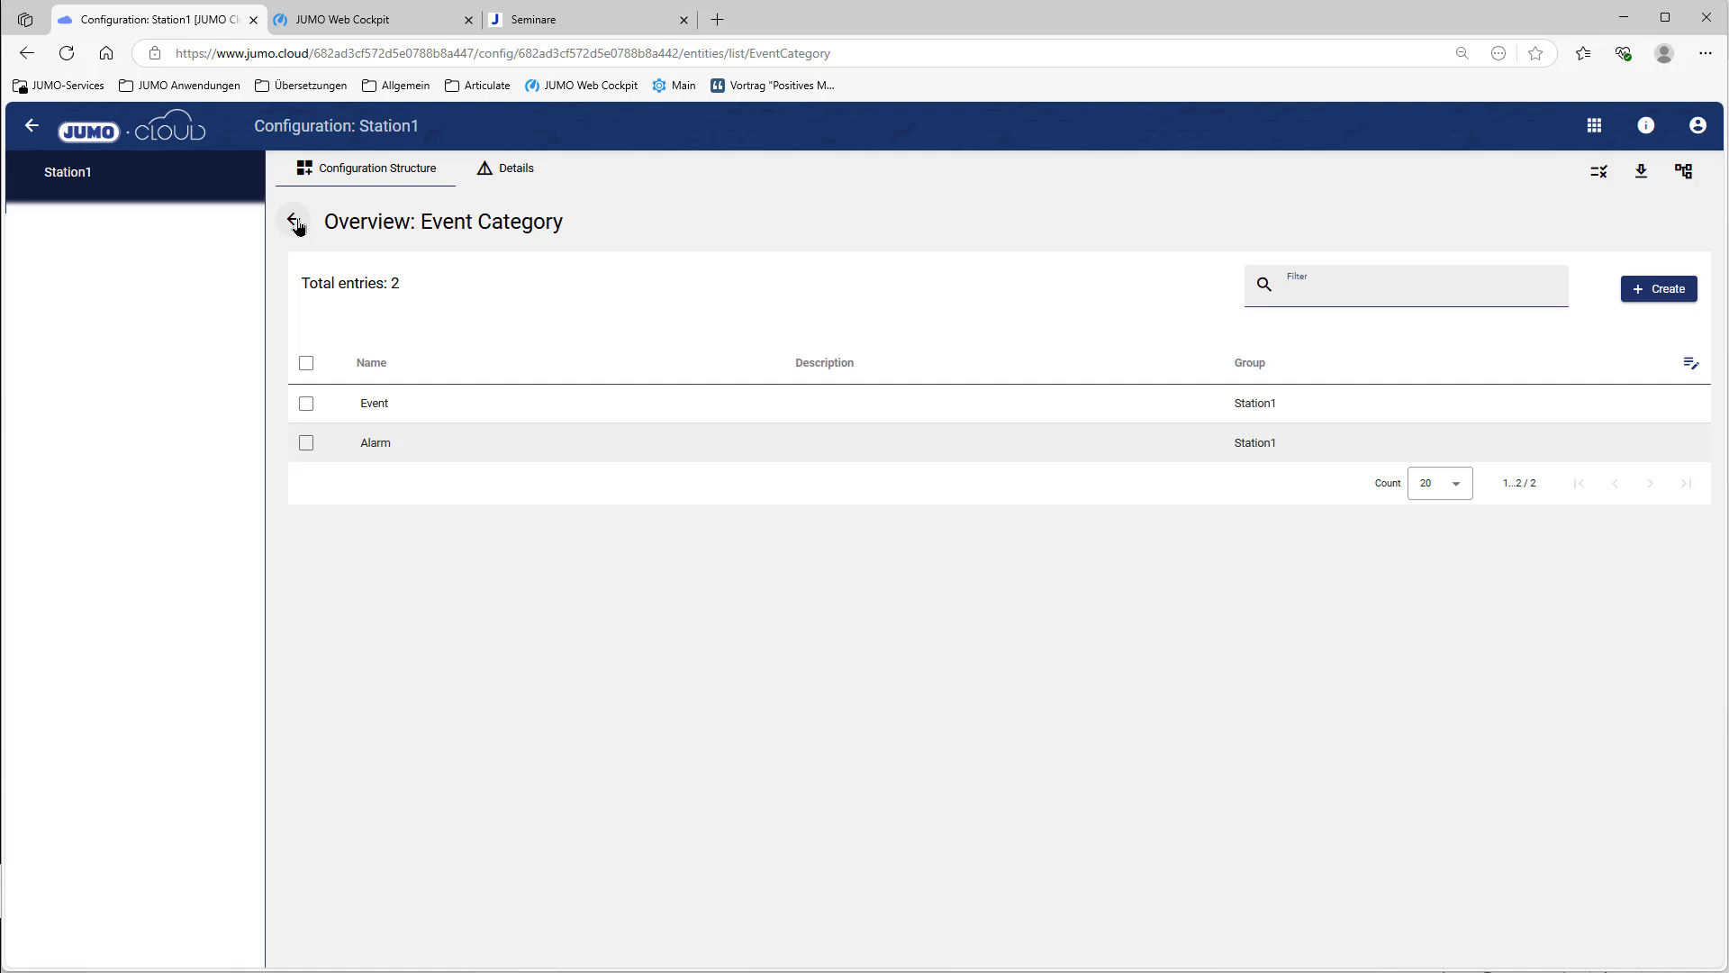
left_click(294, 221)
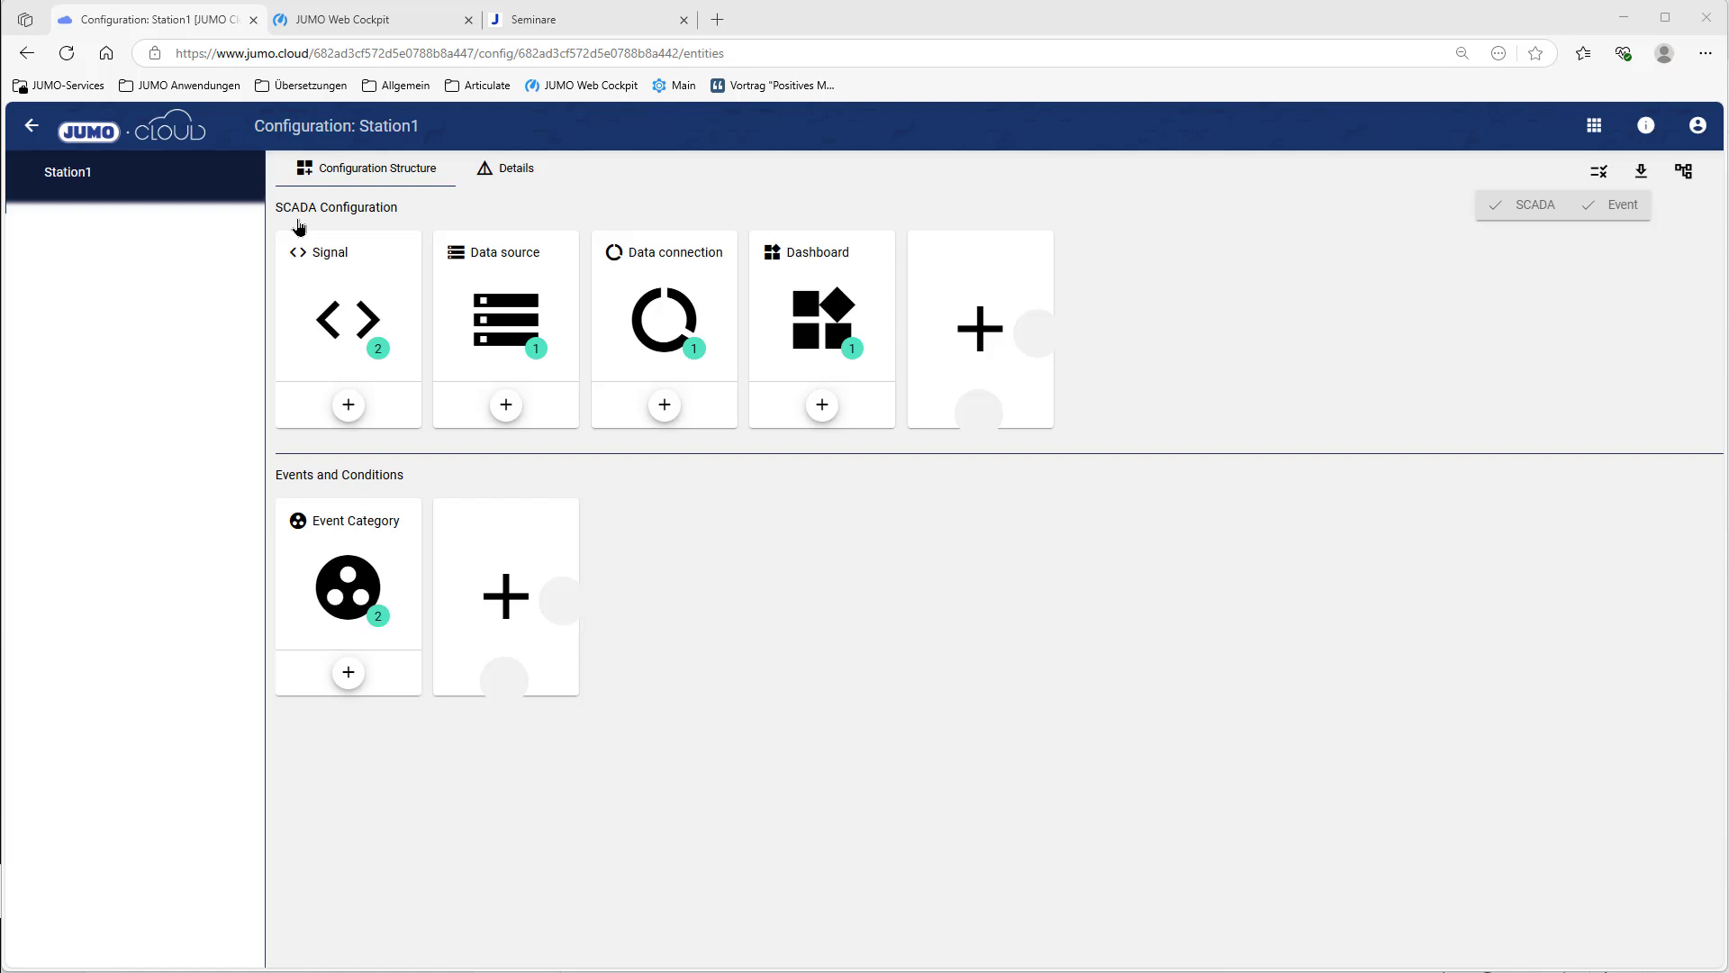
Step: Open the AirLockDoor signal and expand its conditions
left_click(346, 311)
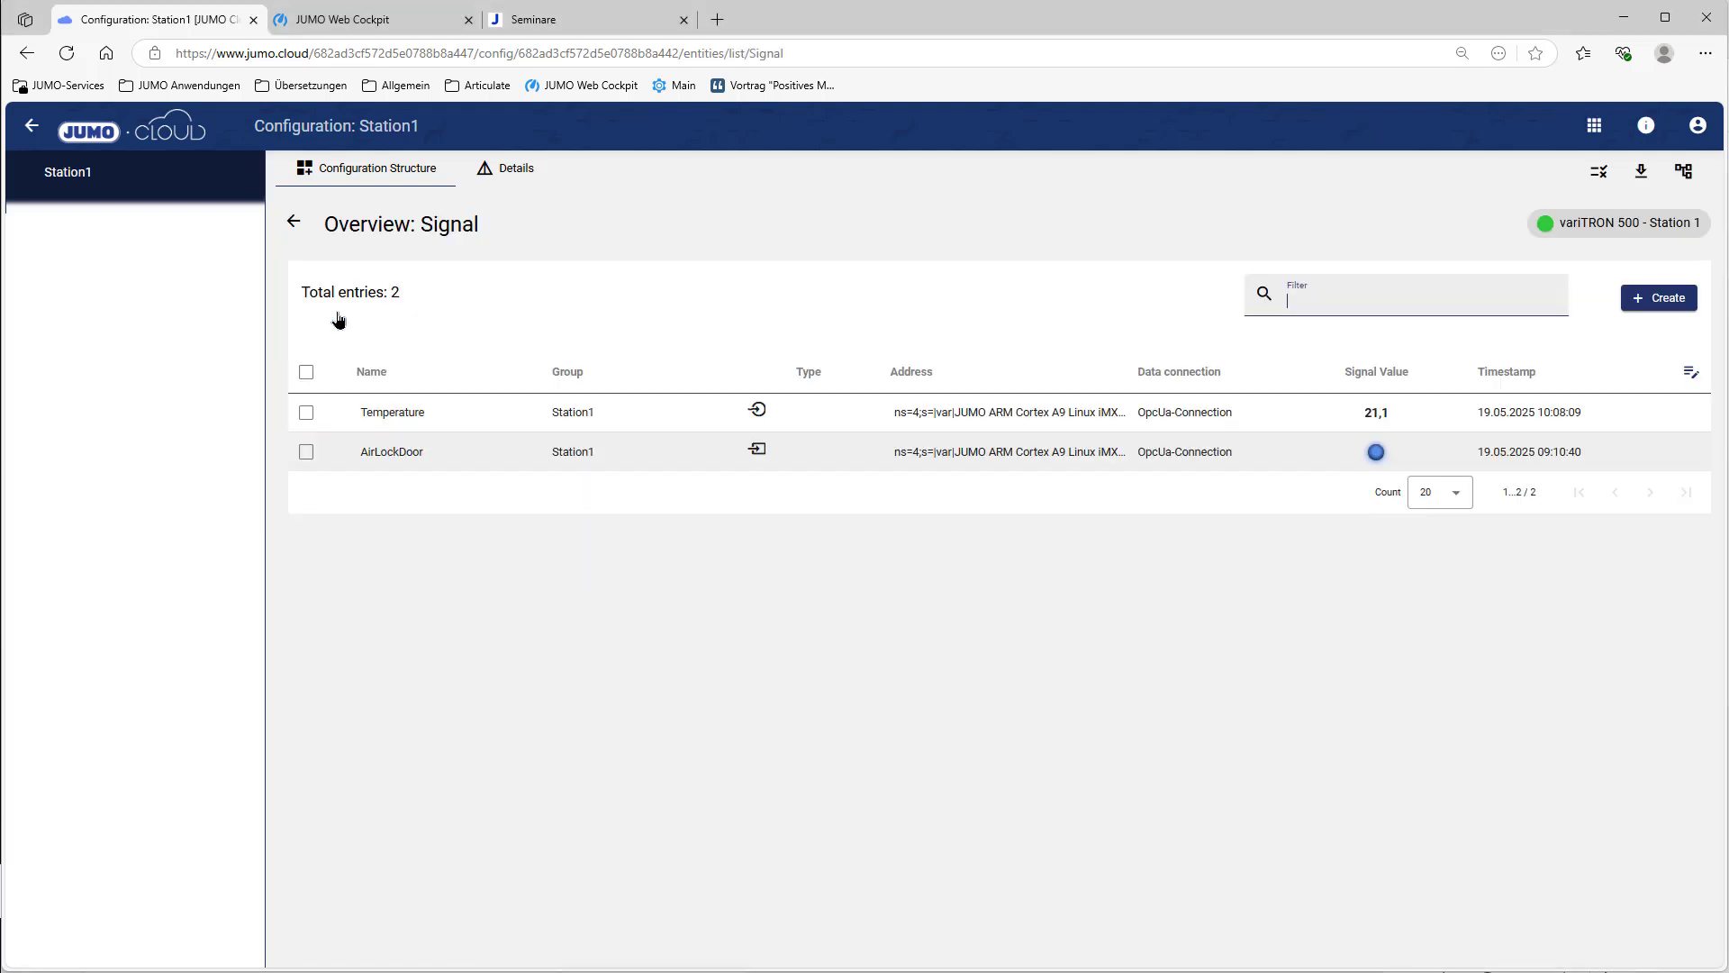
left_click(829, 457)
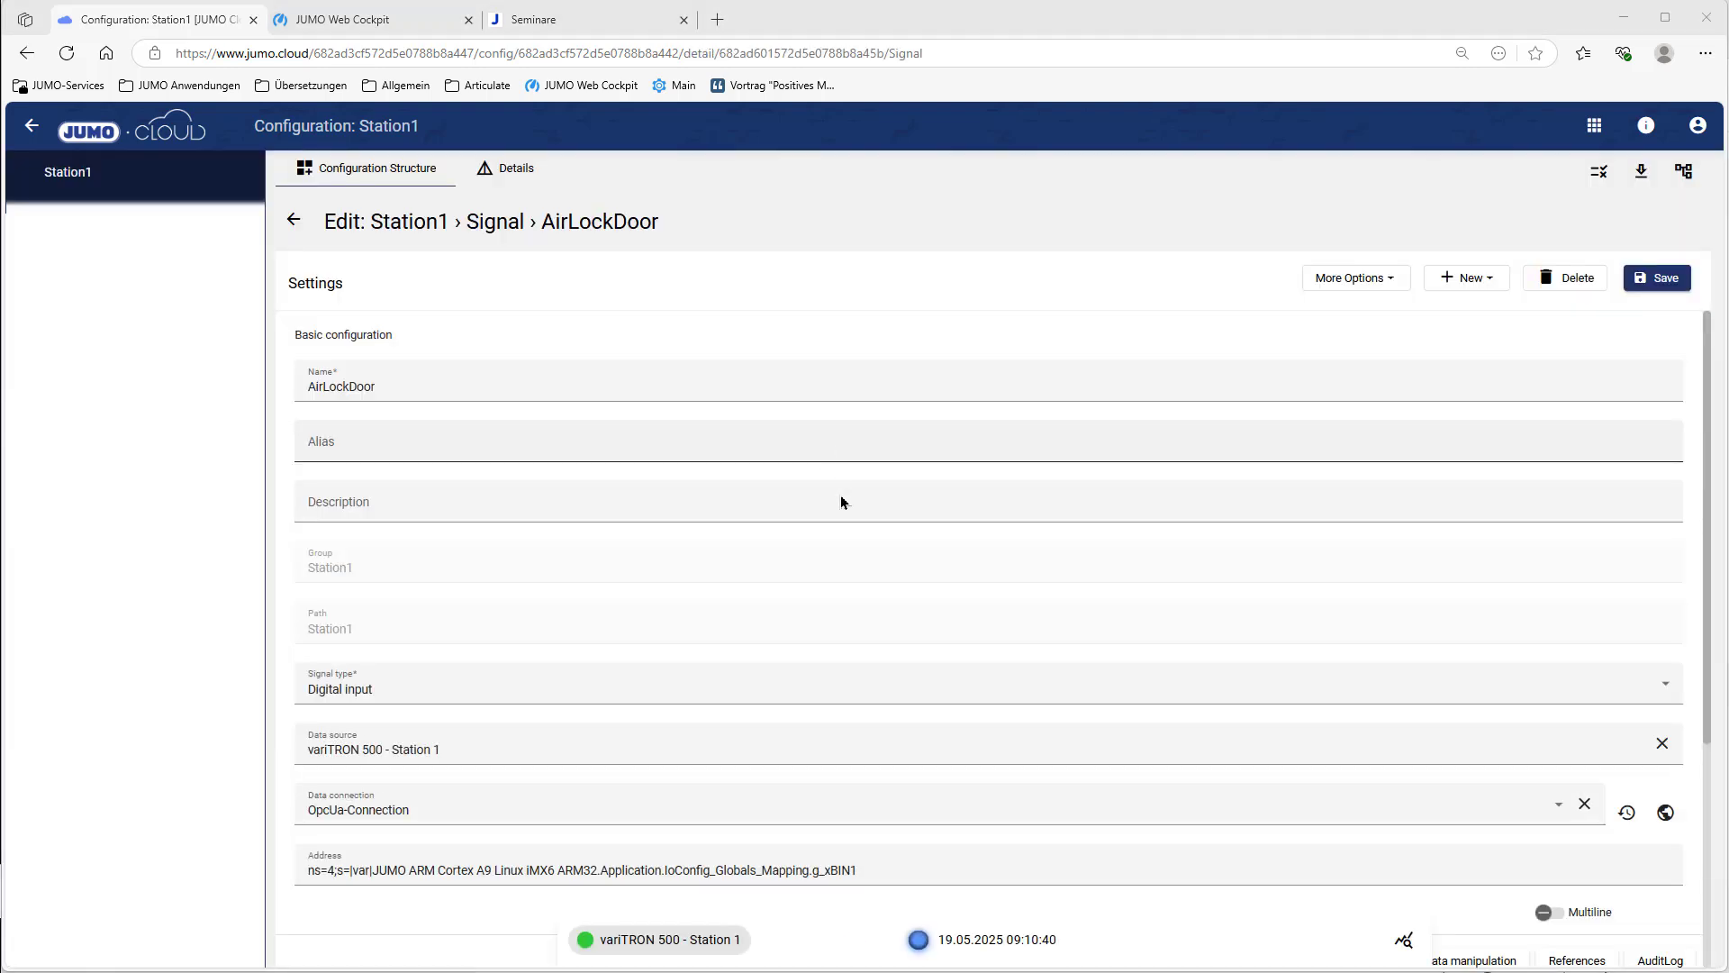
scroll(841, 501, "down", 4)
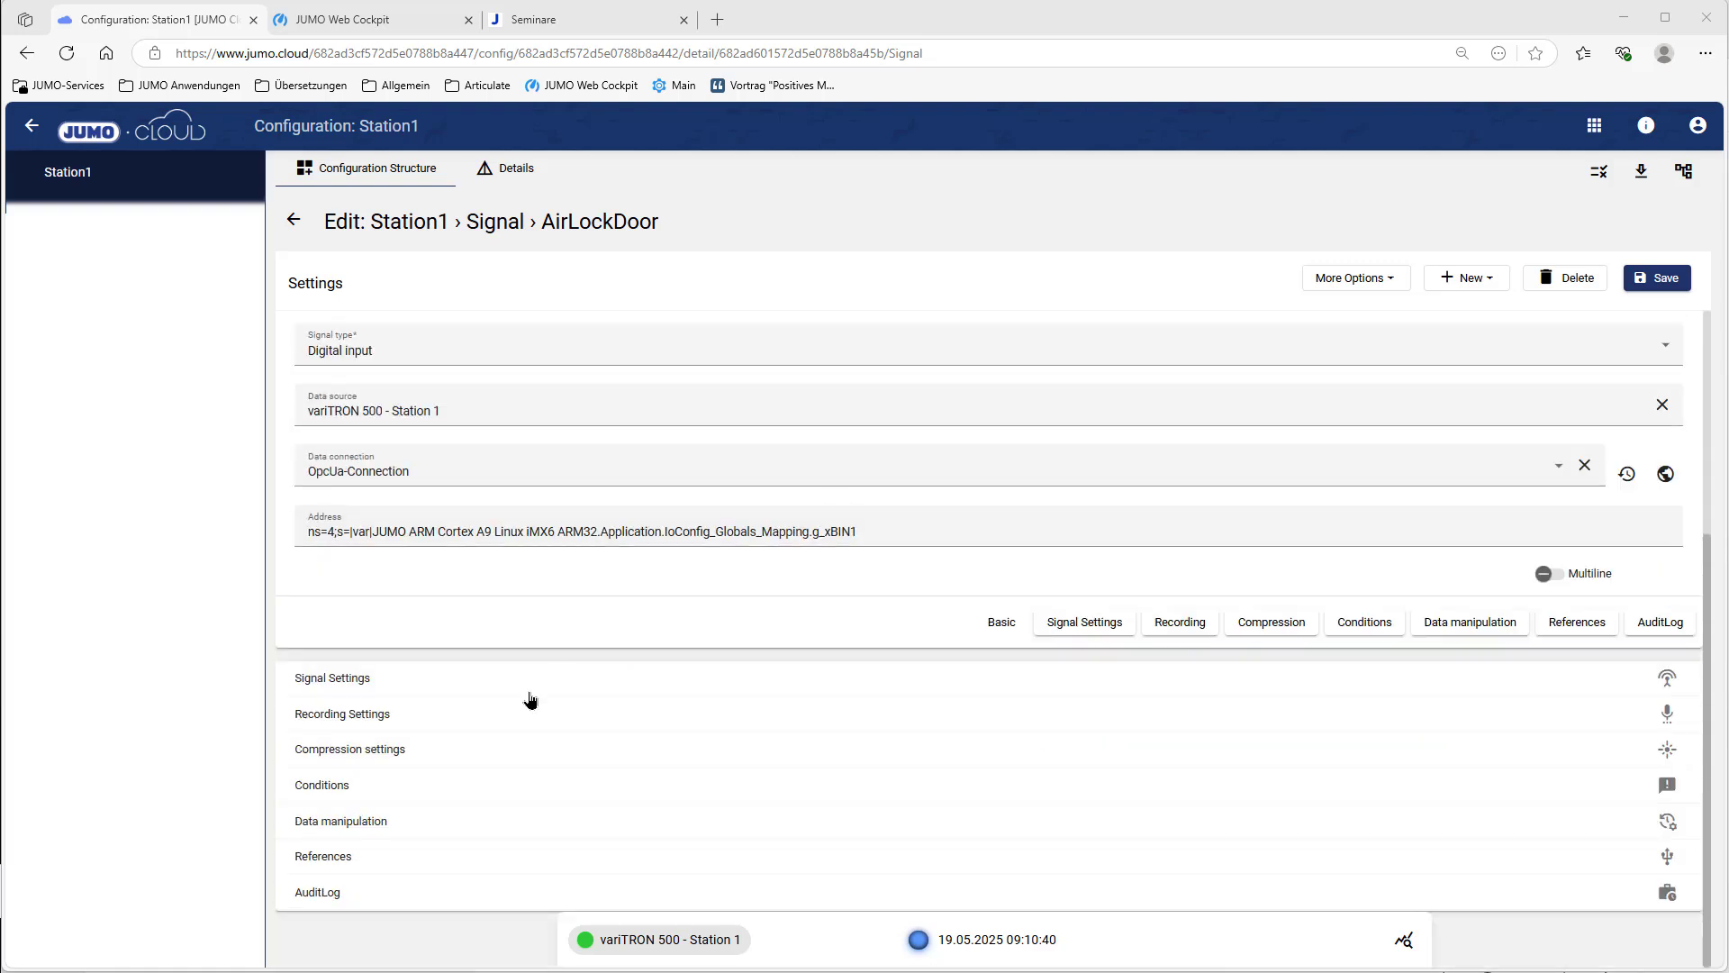
left_click(356, 786)
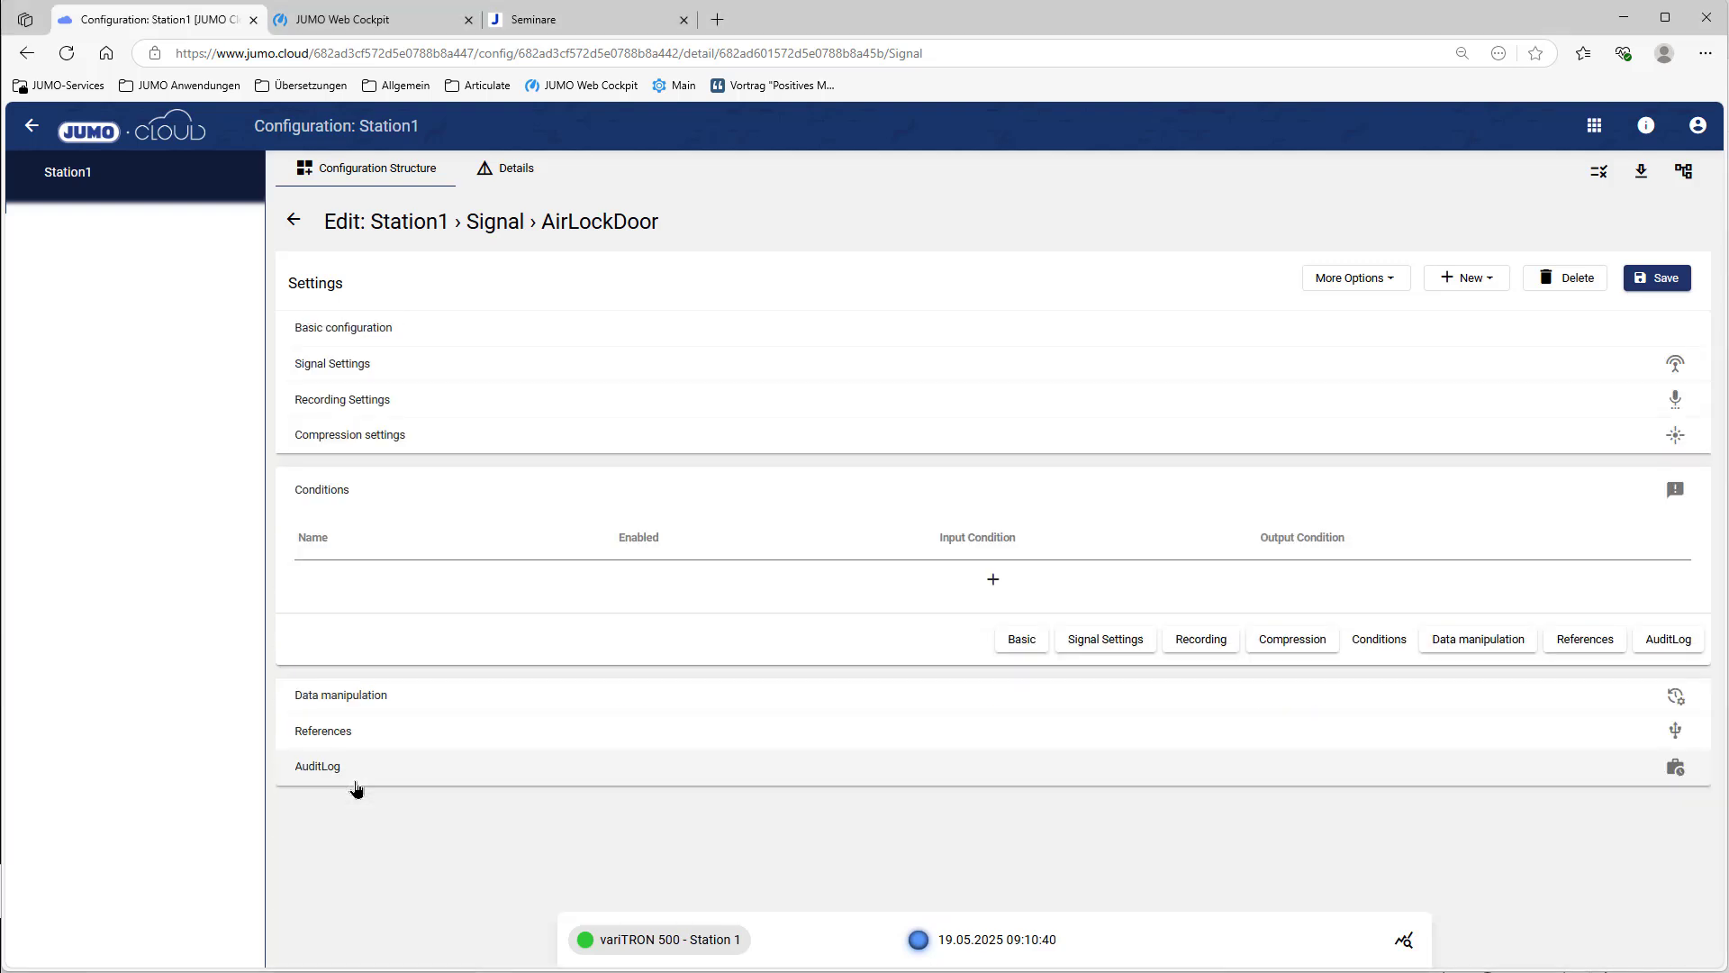
Step: Add and save condition 'AirLockDoor CLOSED' with input equal to 1 and output not equal to 1
left_click(993, 579)
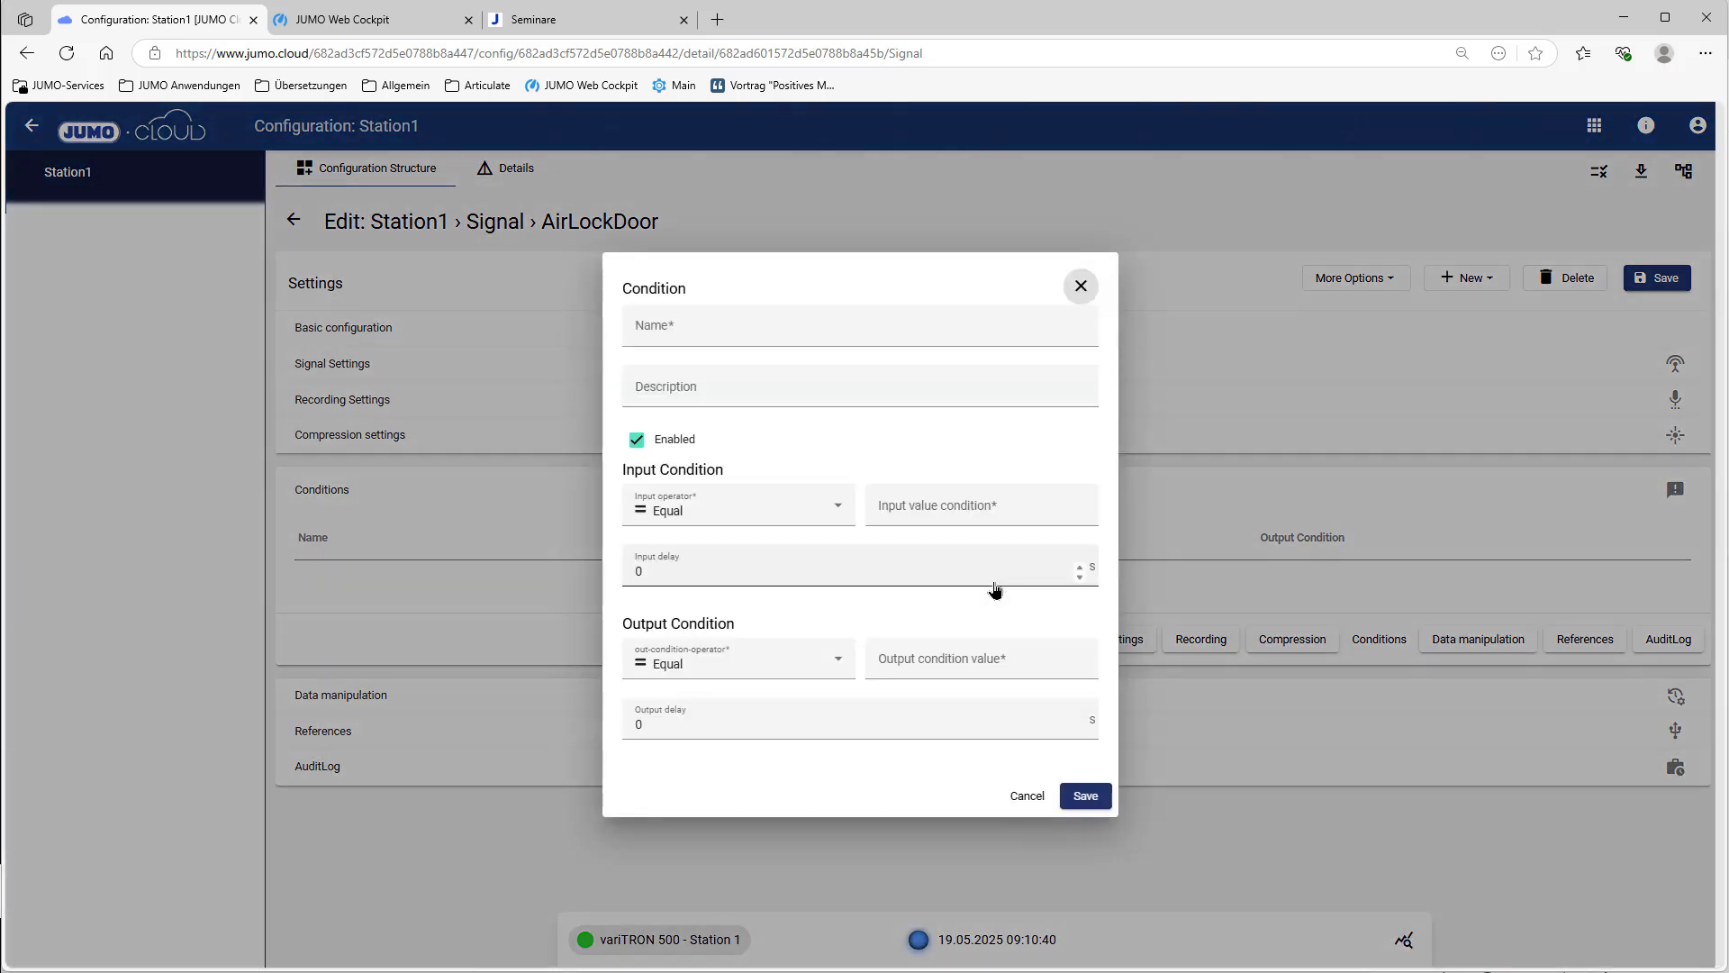
left_click(711, 330)
type("AirLock")
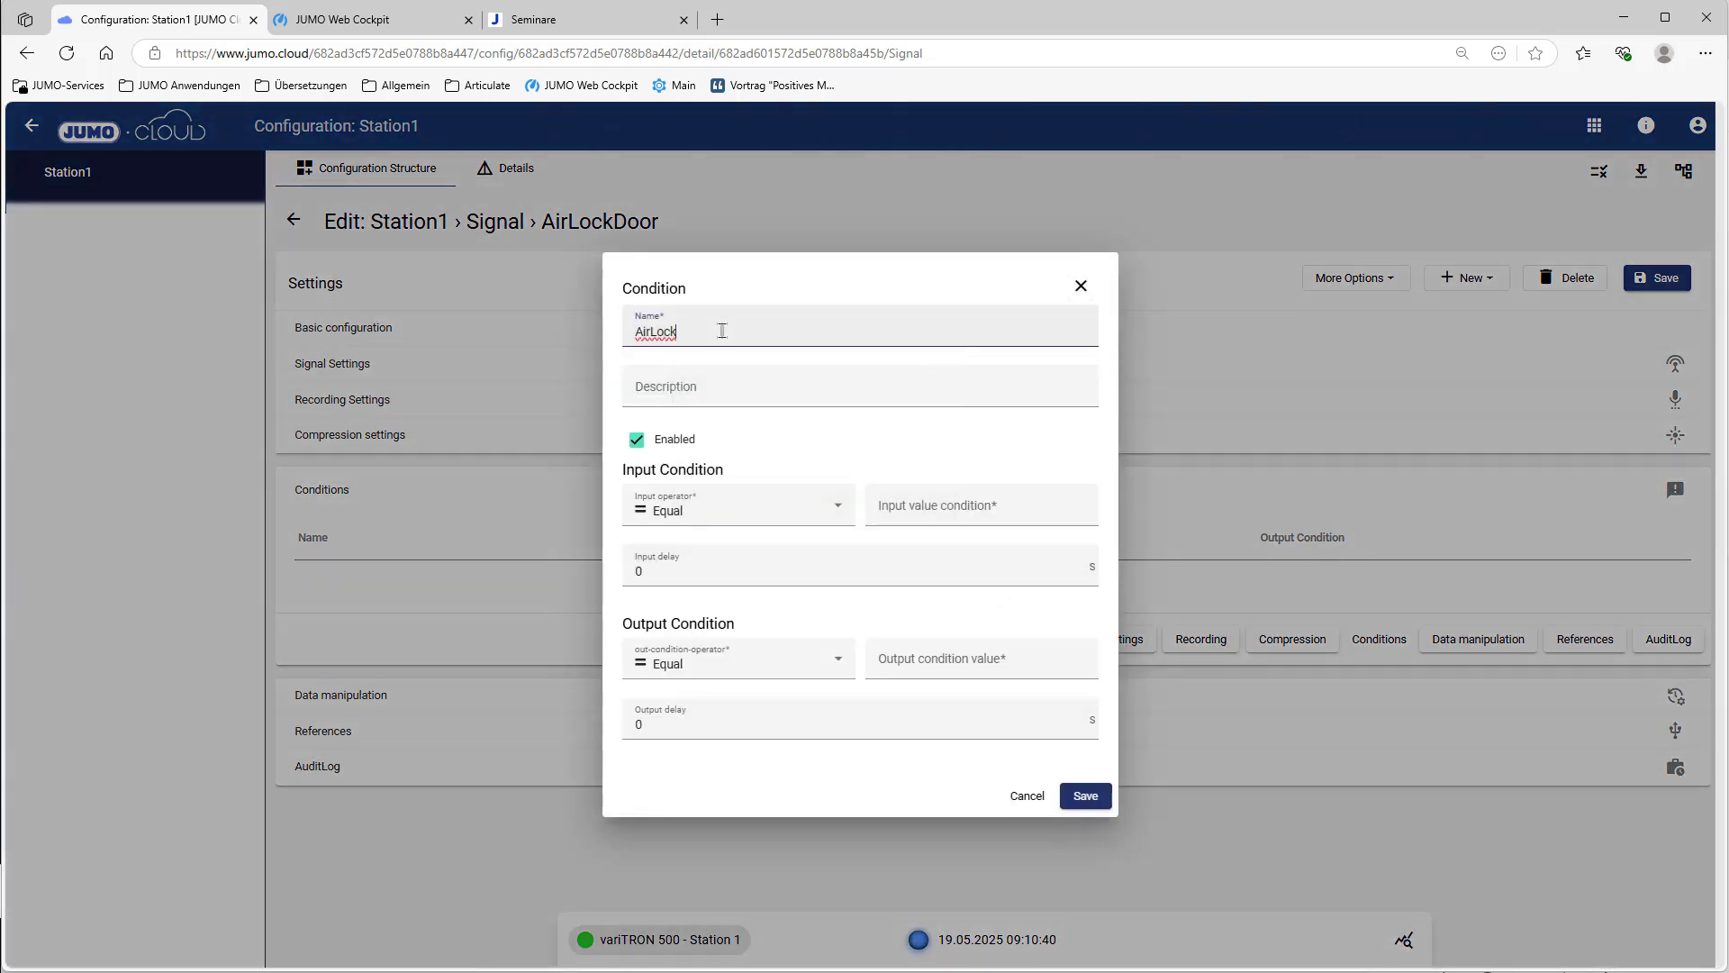
type("Door CLOSED")
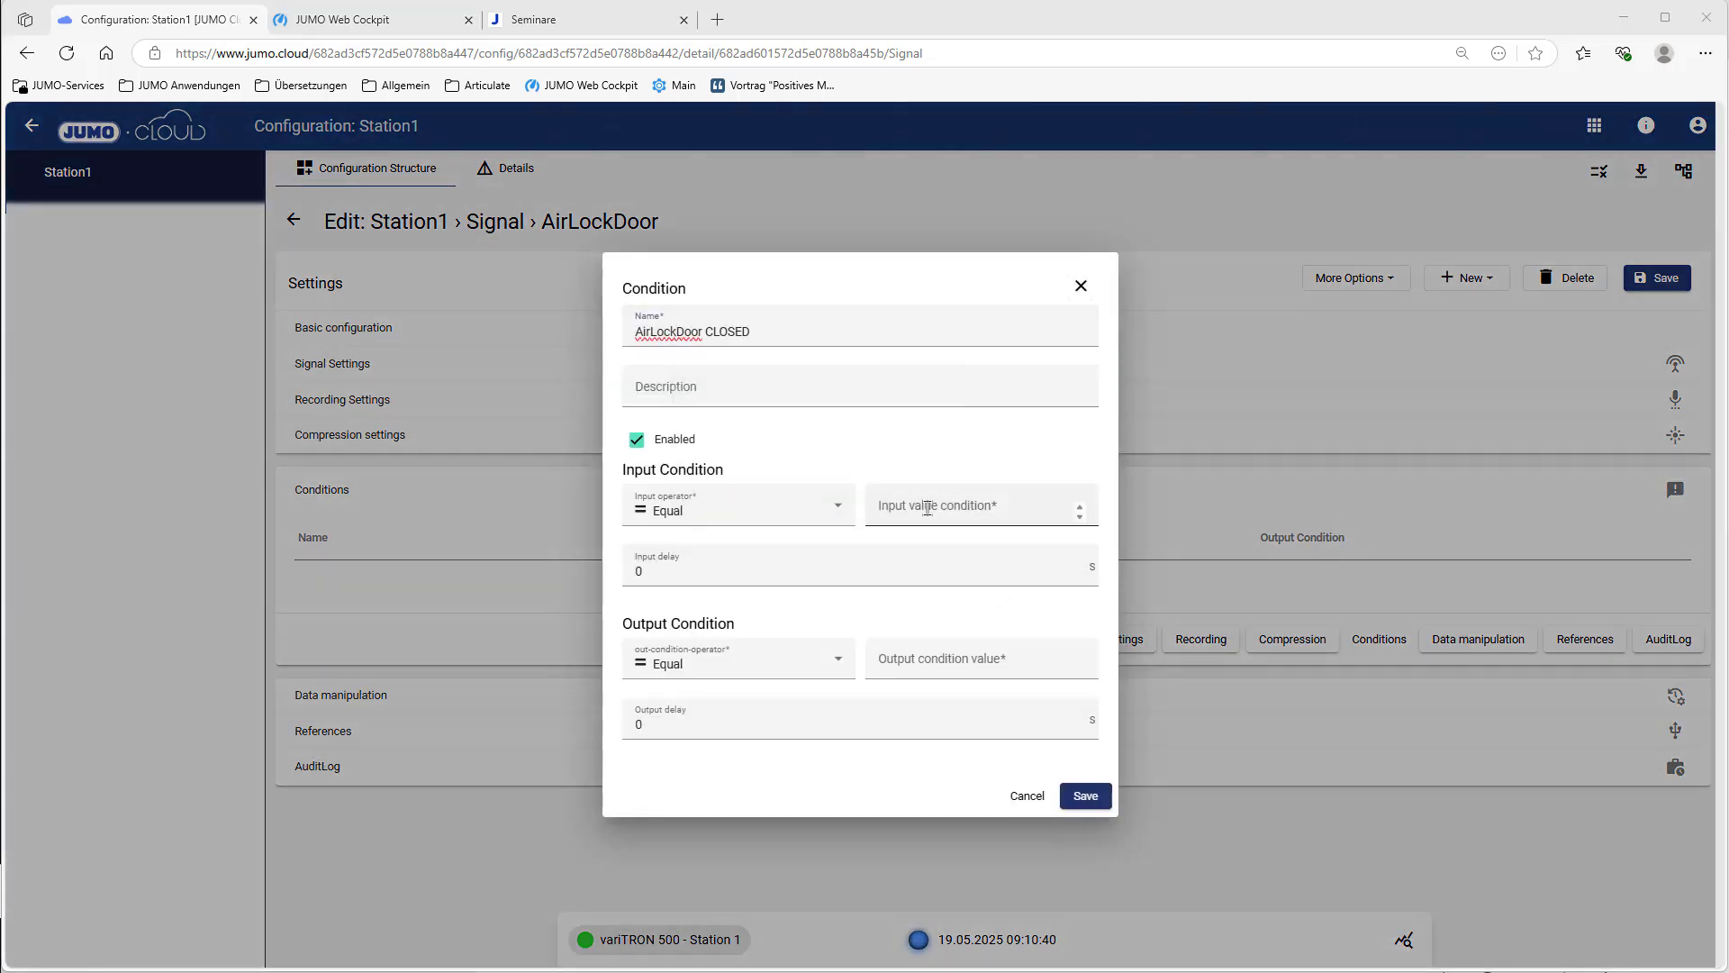
left_click(928, 508)
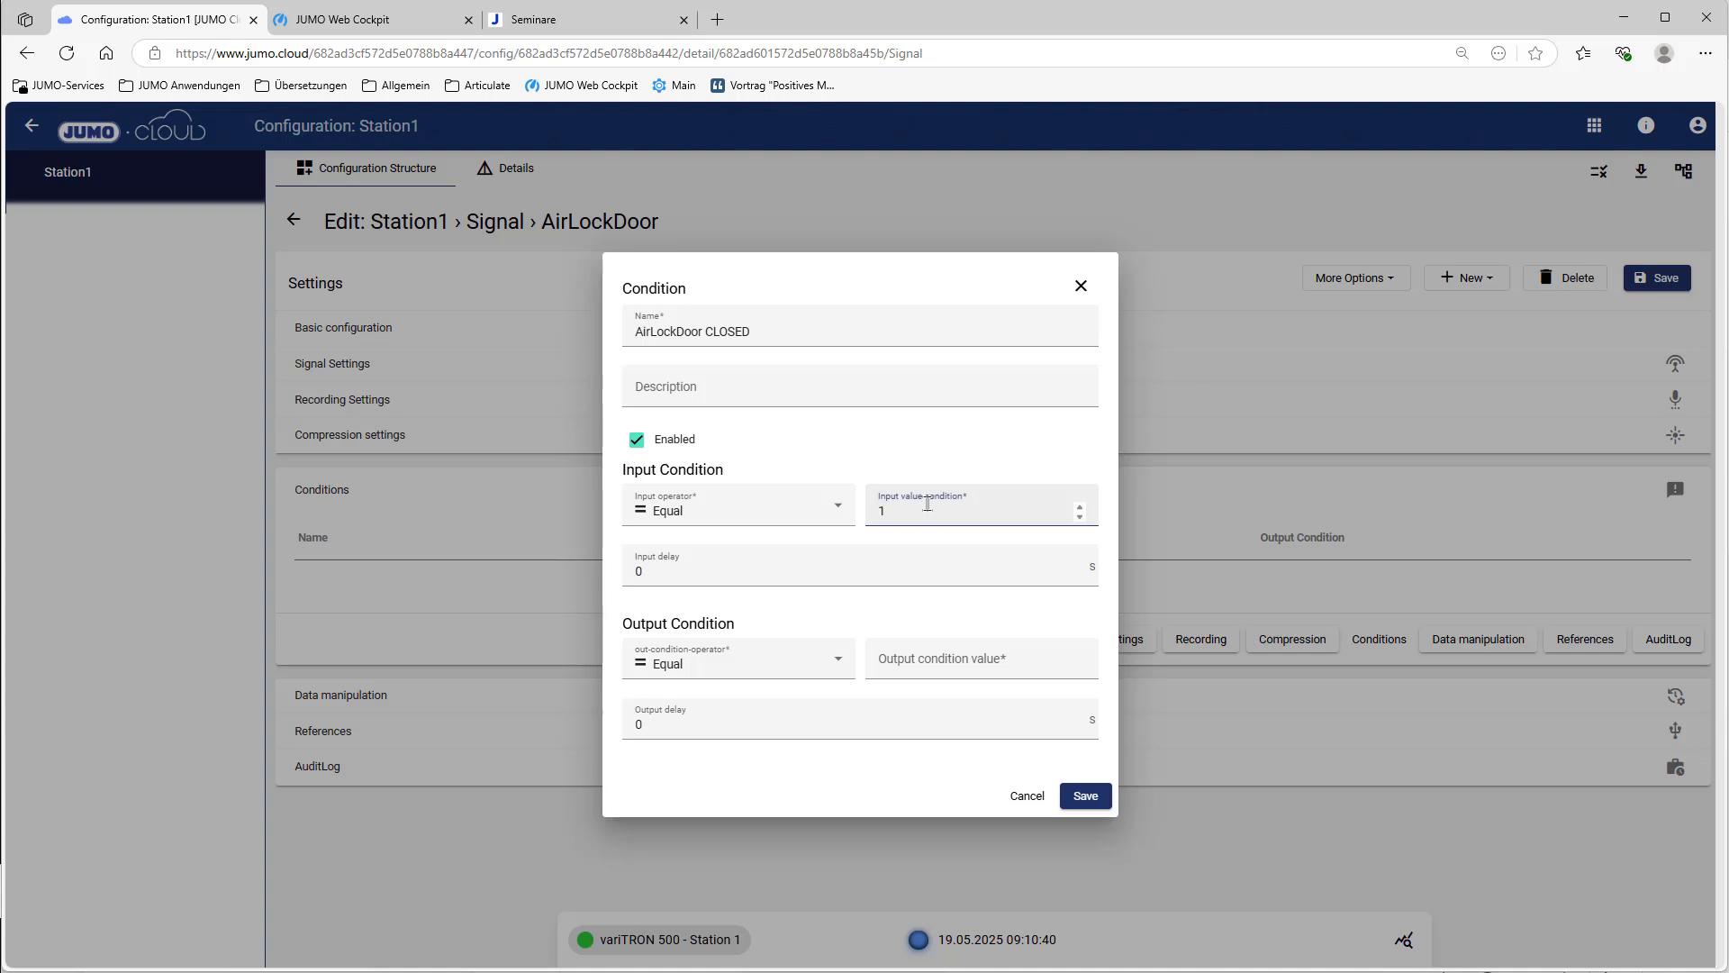
left_click(840, 661)
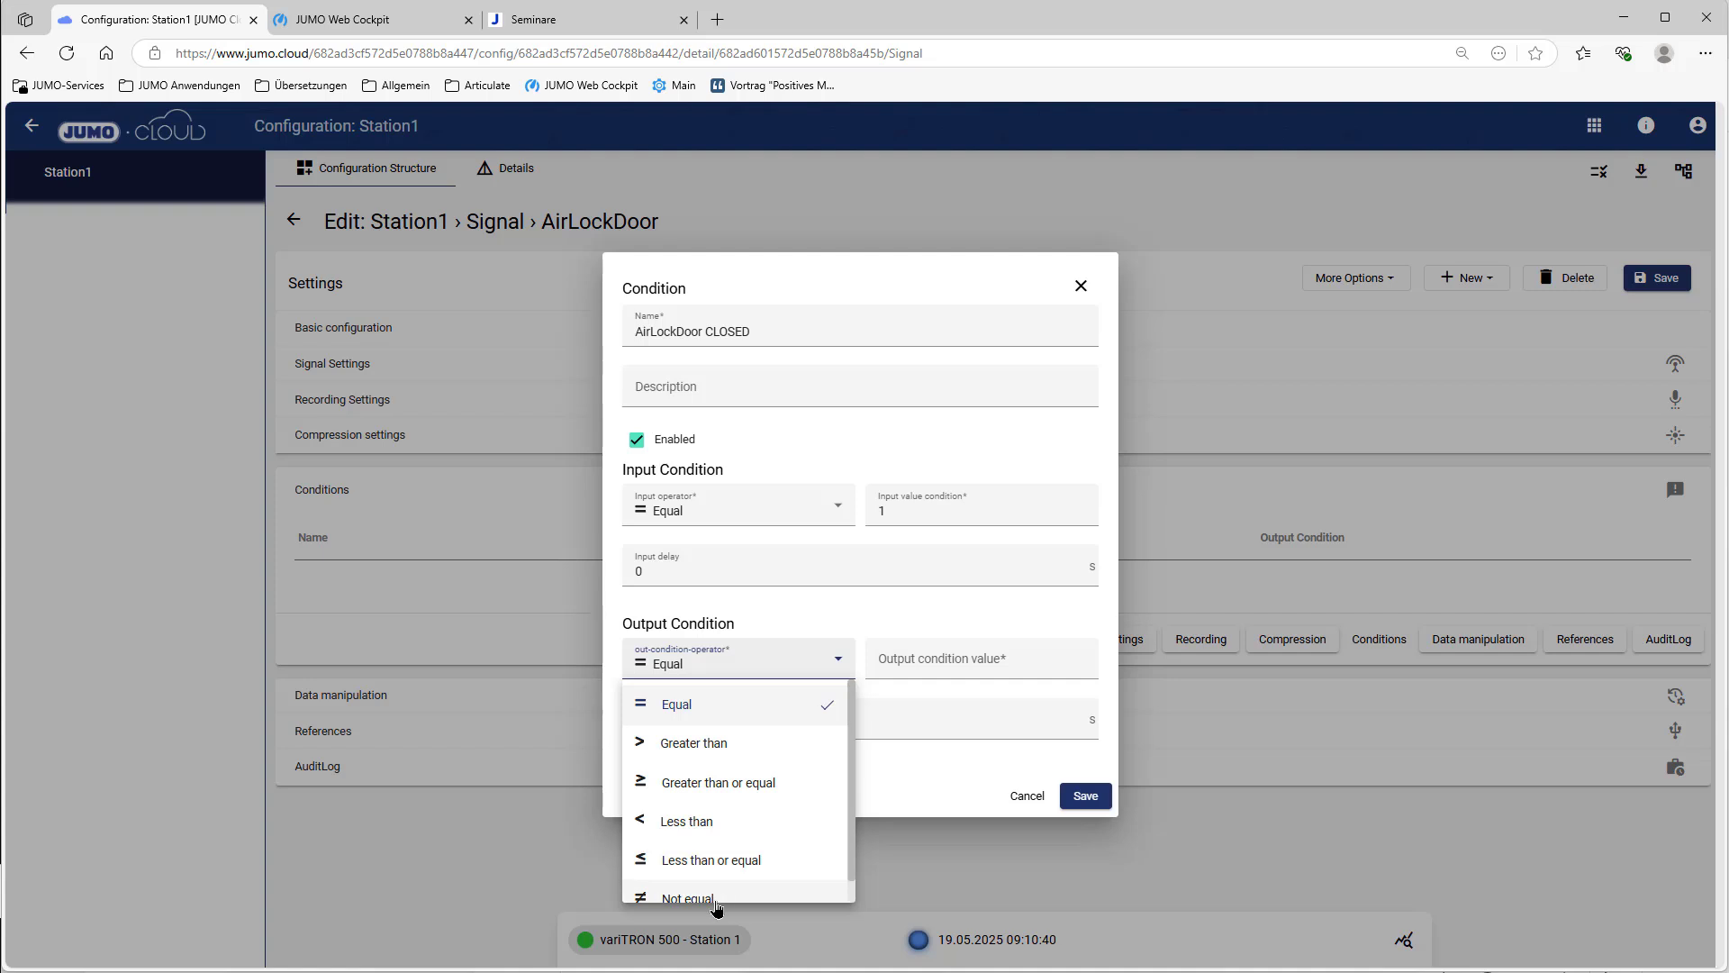
left_click(713, 898)
left_click(955, 664)
type("1")
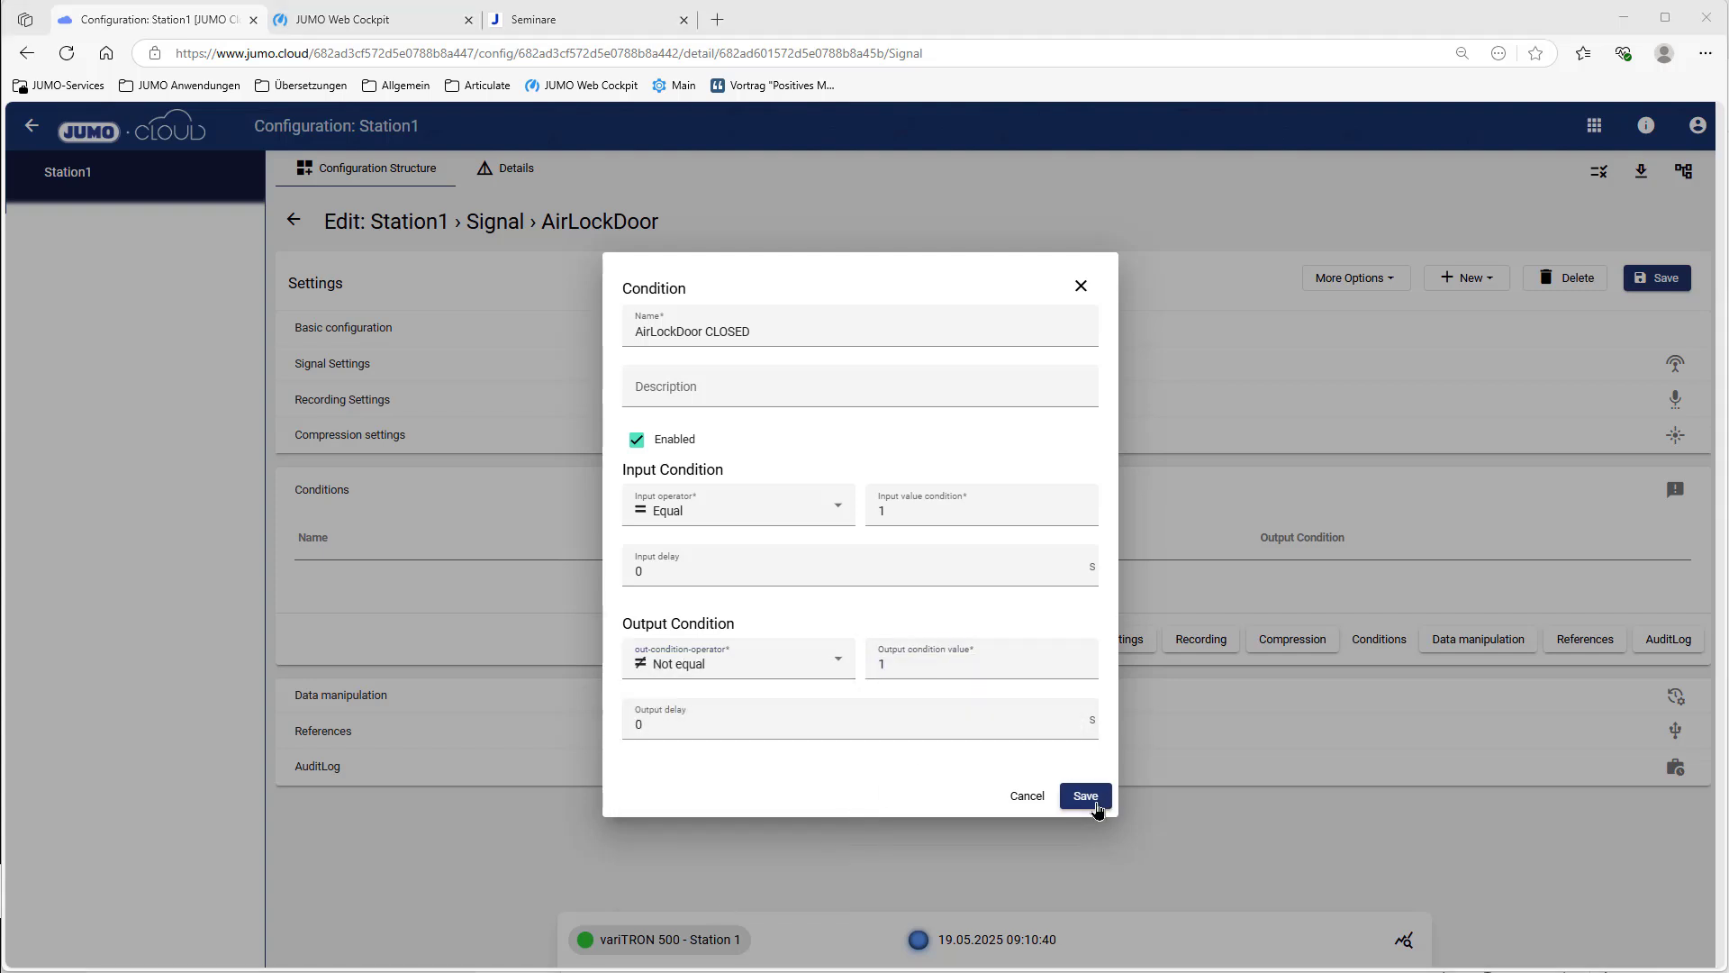
left_click(1088, 798)
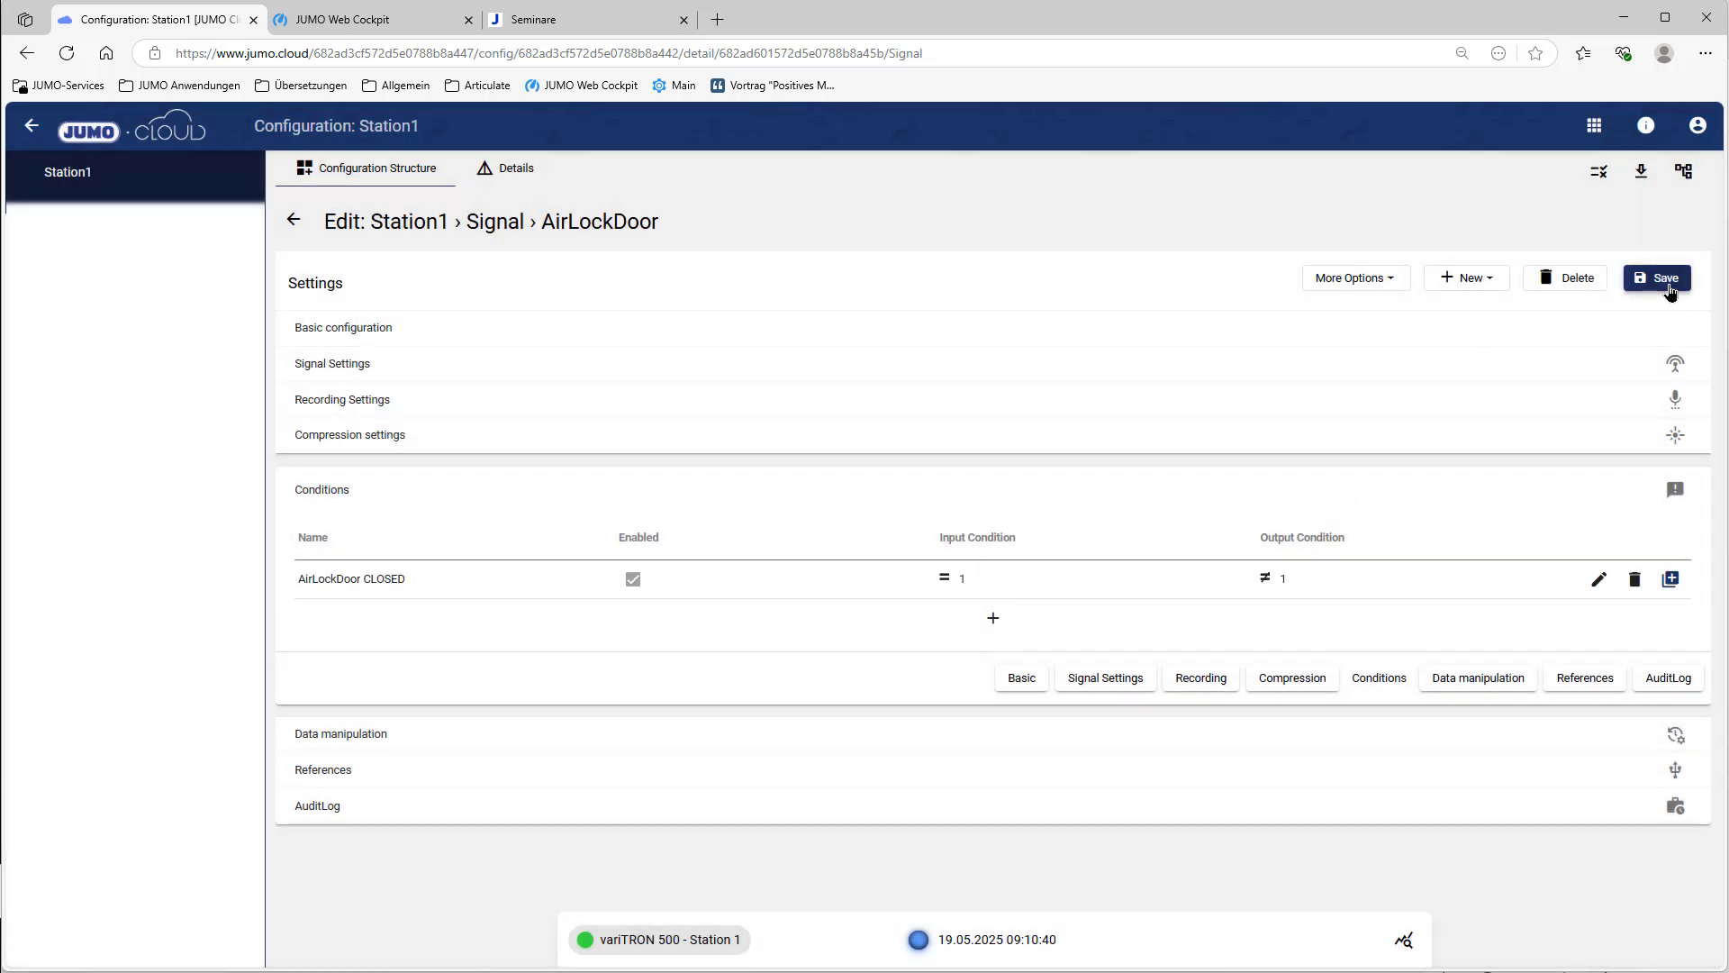
Step: Go back to the configuration overview and start a new event definition
mouse_move(734, 958)
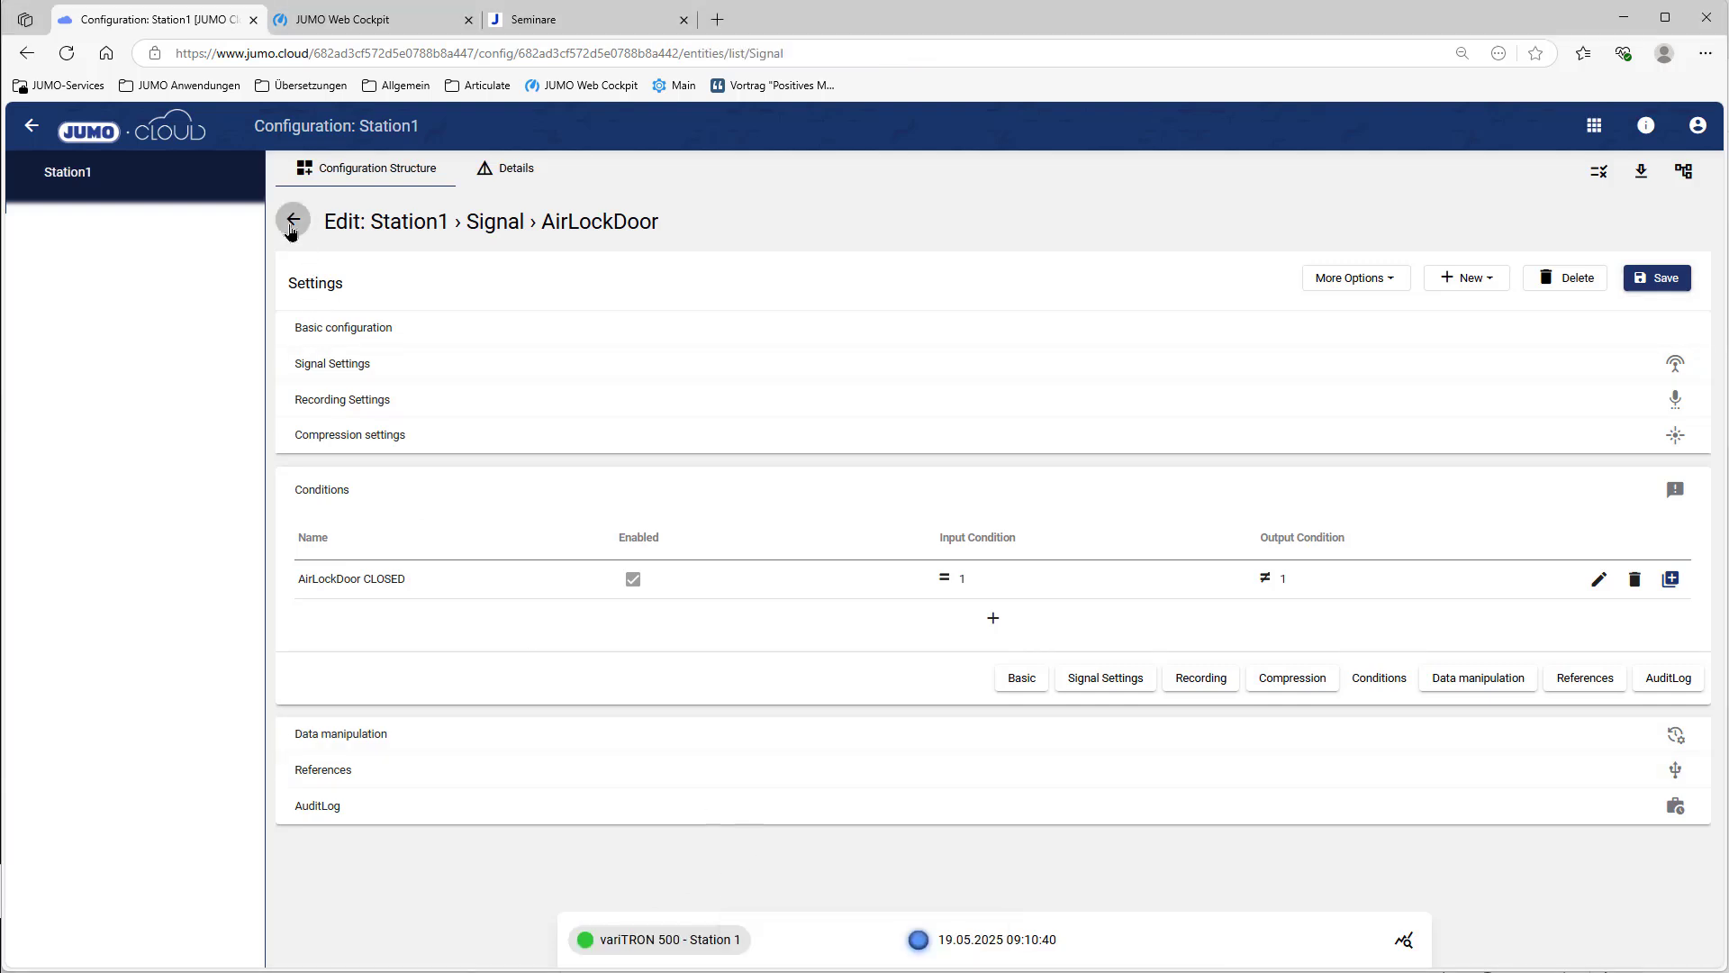
left_click(291, 231)
left_click(293, 225)
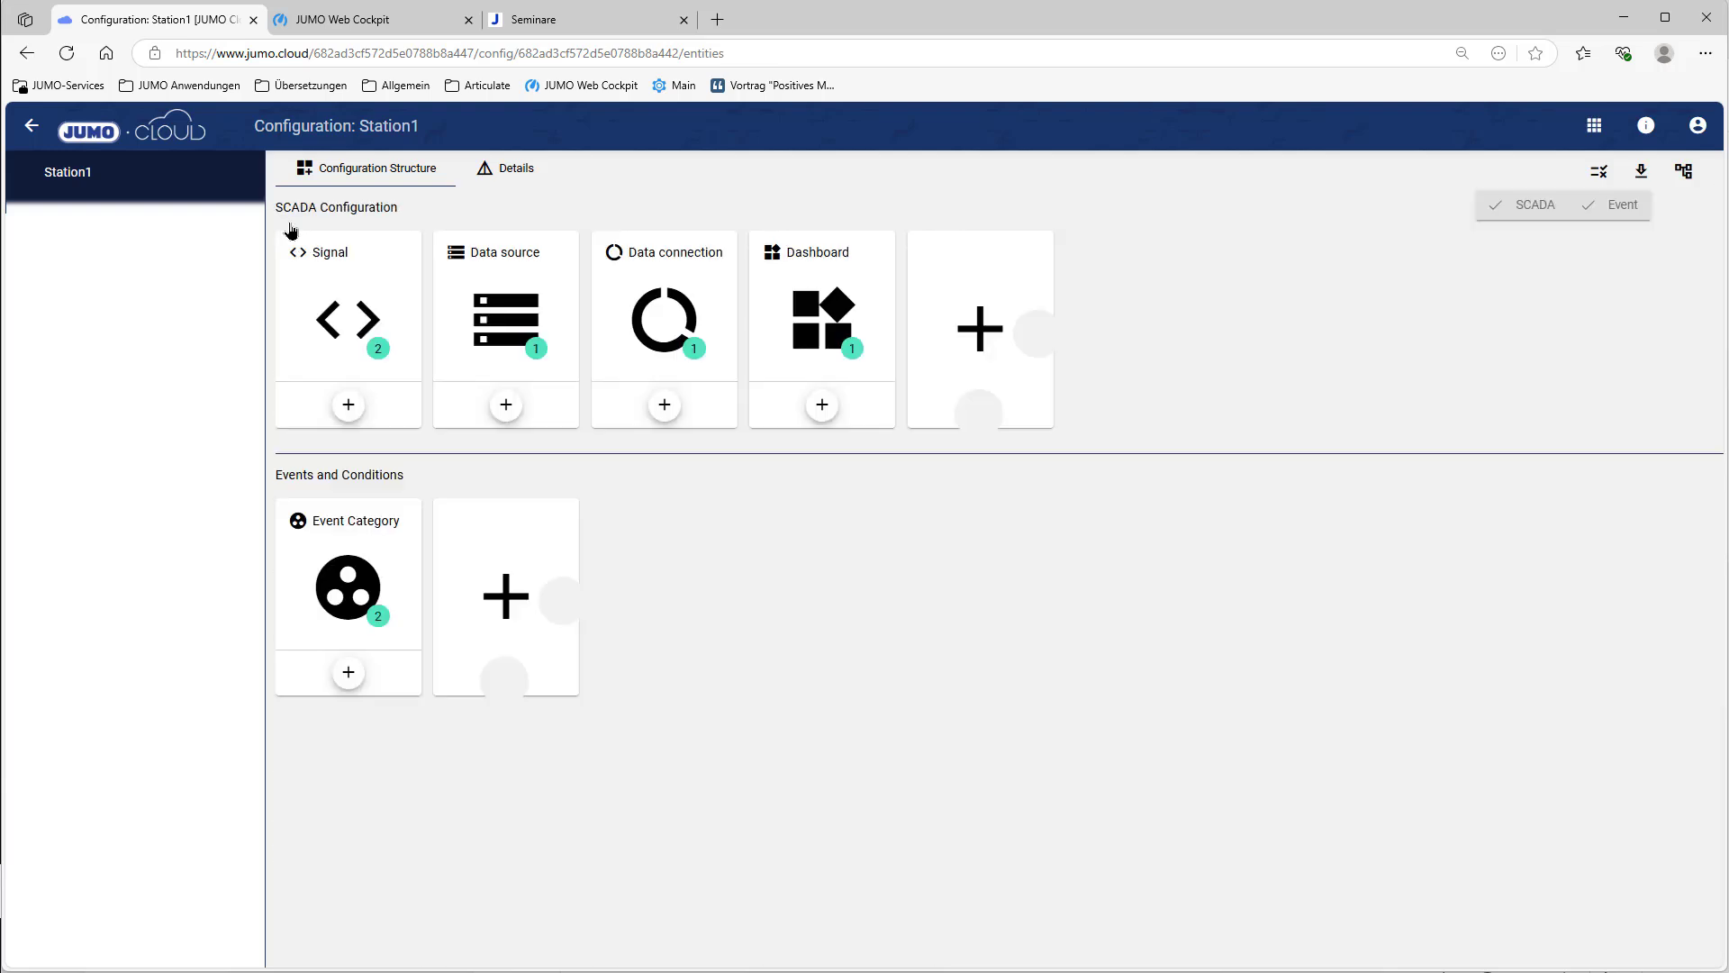
left_click(508, 593)
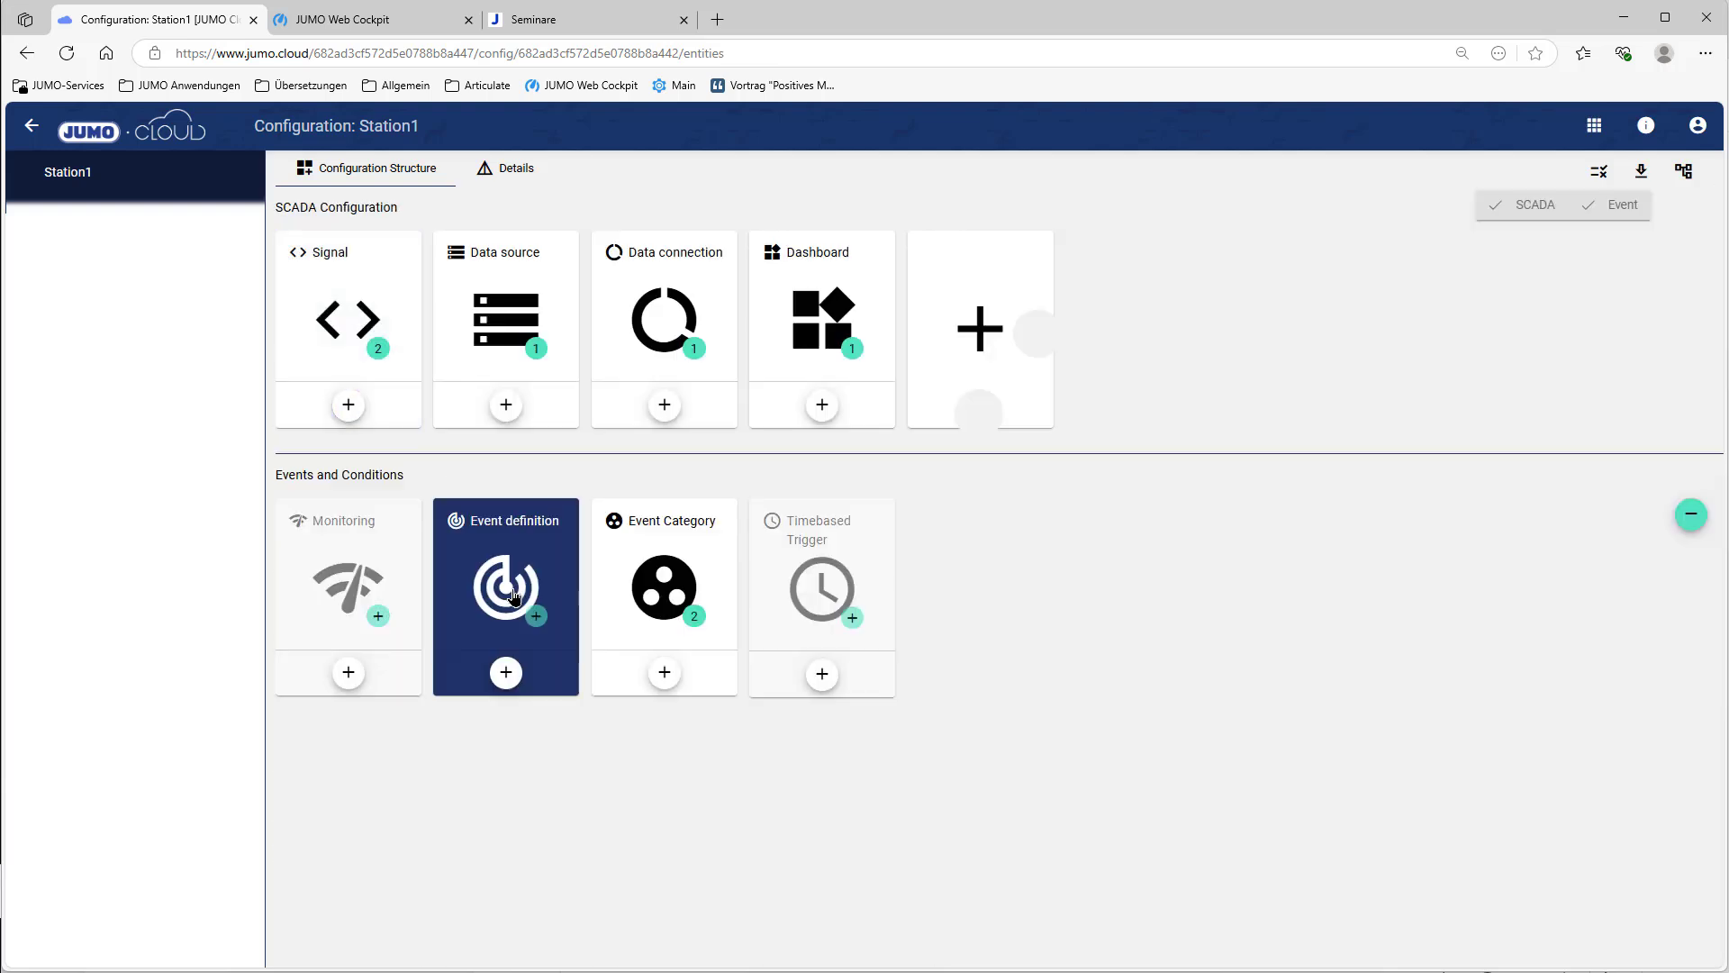
left_click(515, 595)
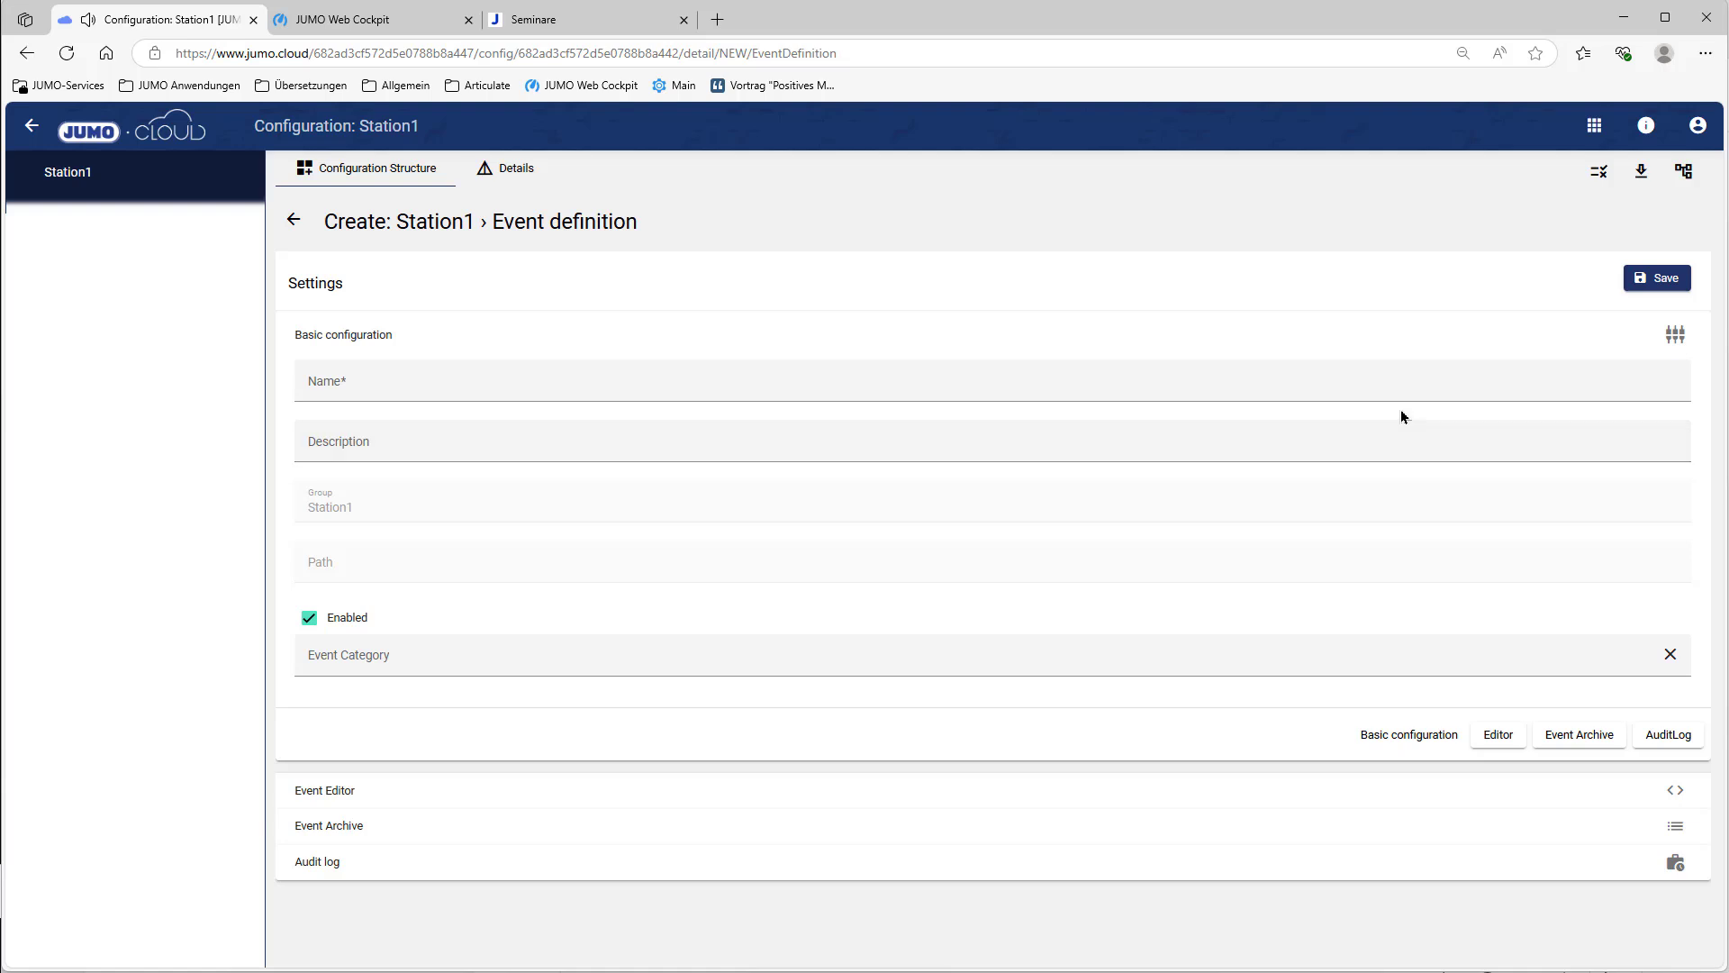
Step: Name the event definition 'AirLockDoor CLOSED', assign the Event category, and open its event editor
left_click(463, 377)
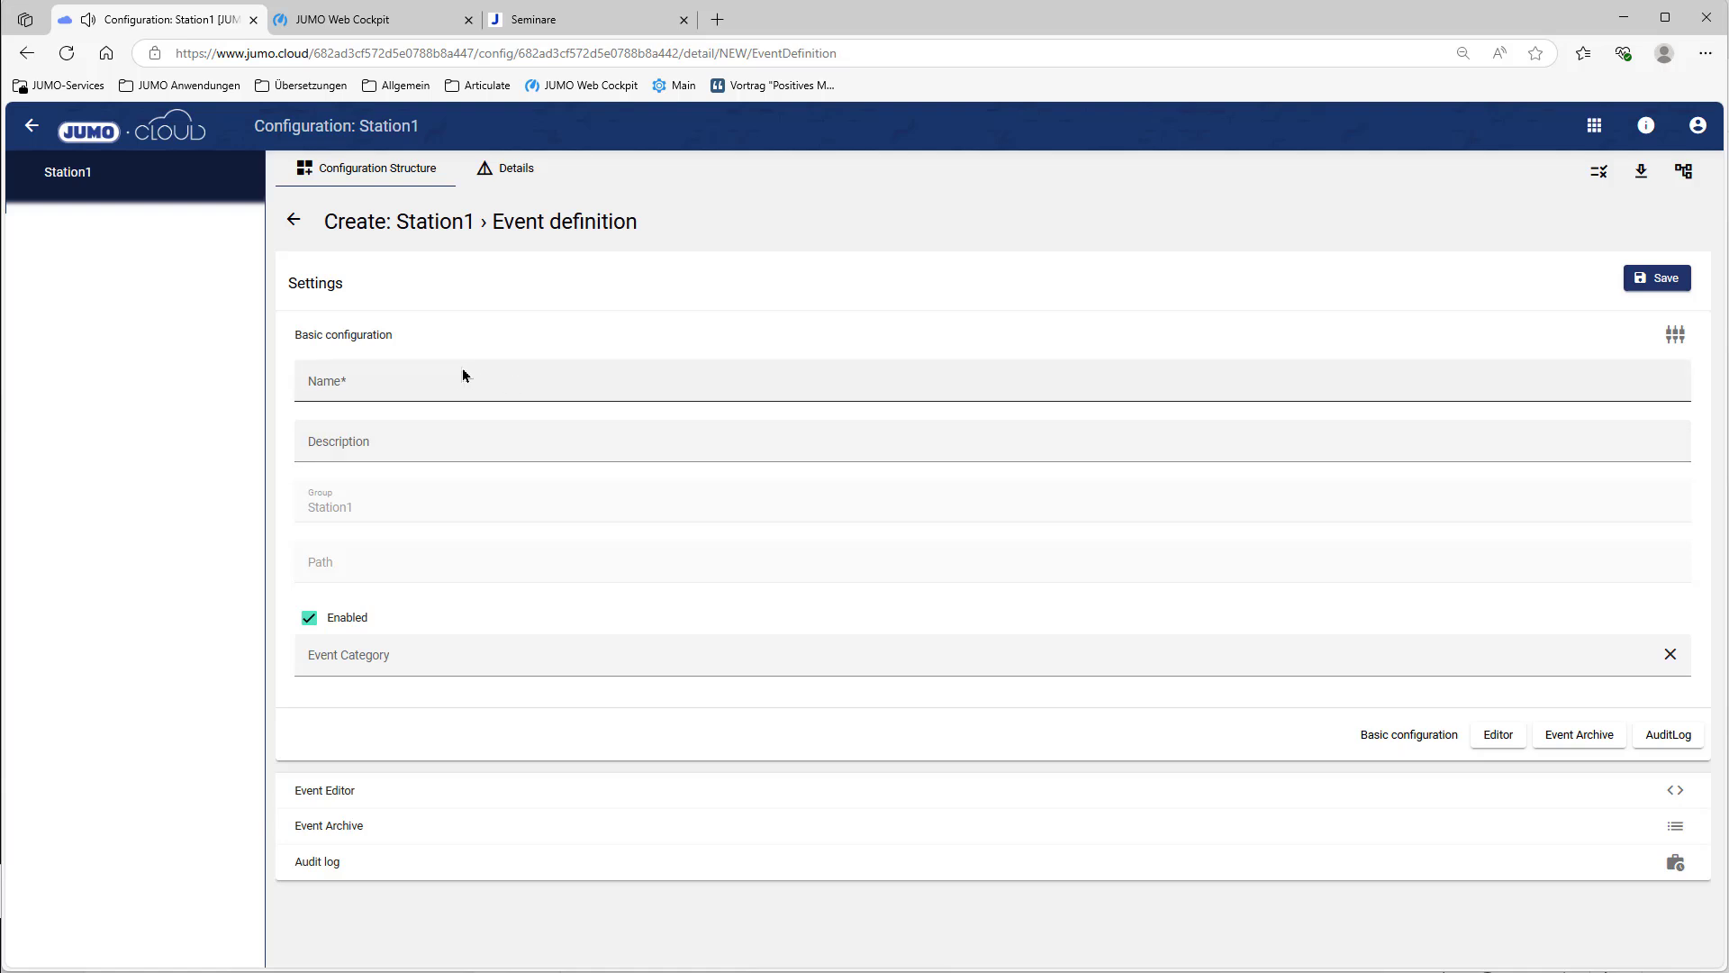
left_click(468, 449)
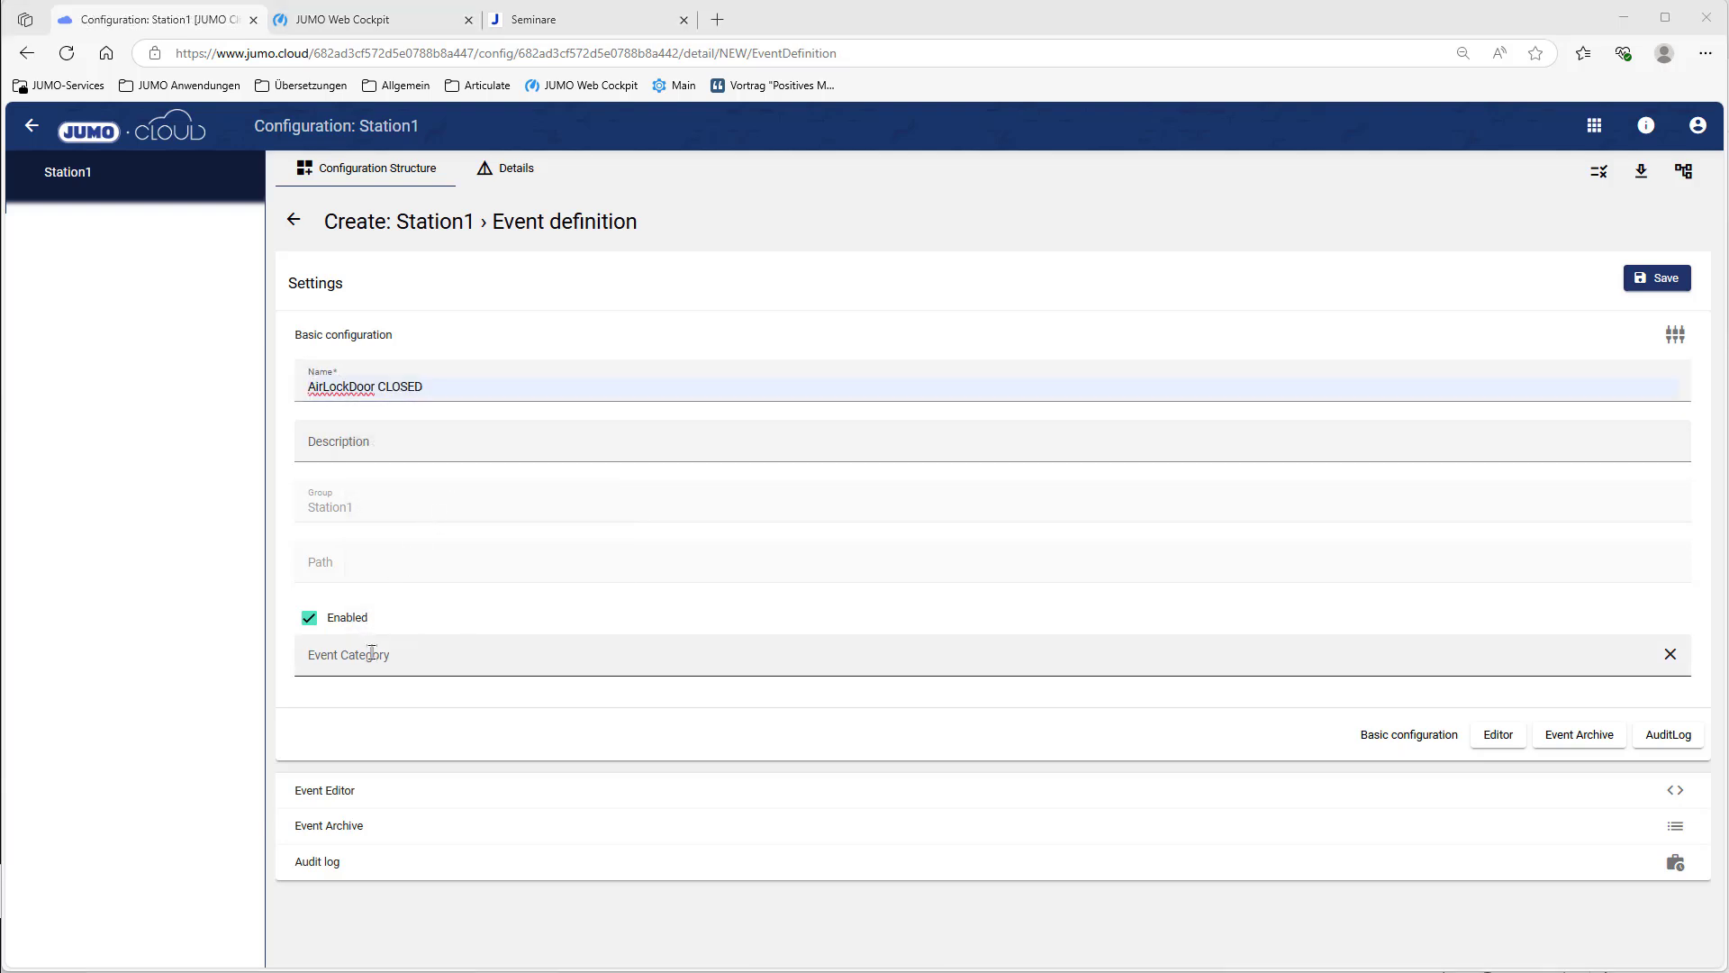
left_click(736, 655)
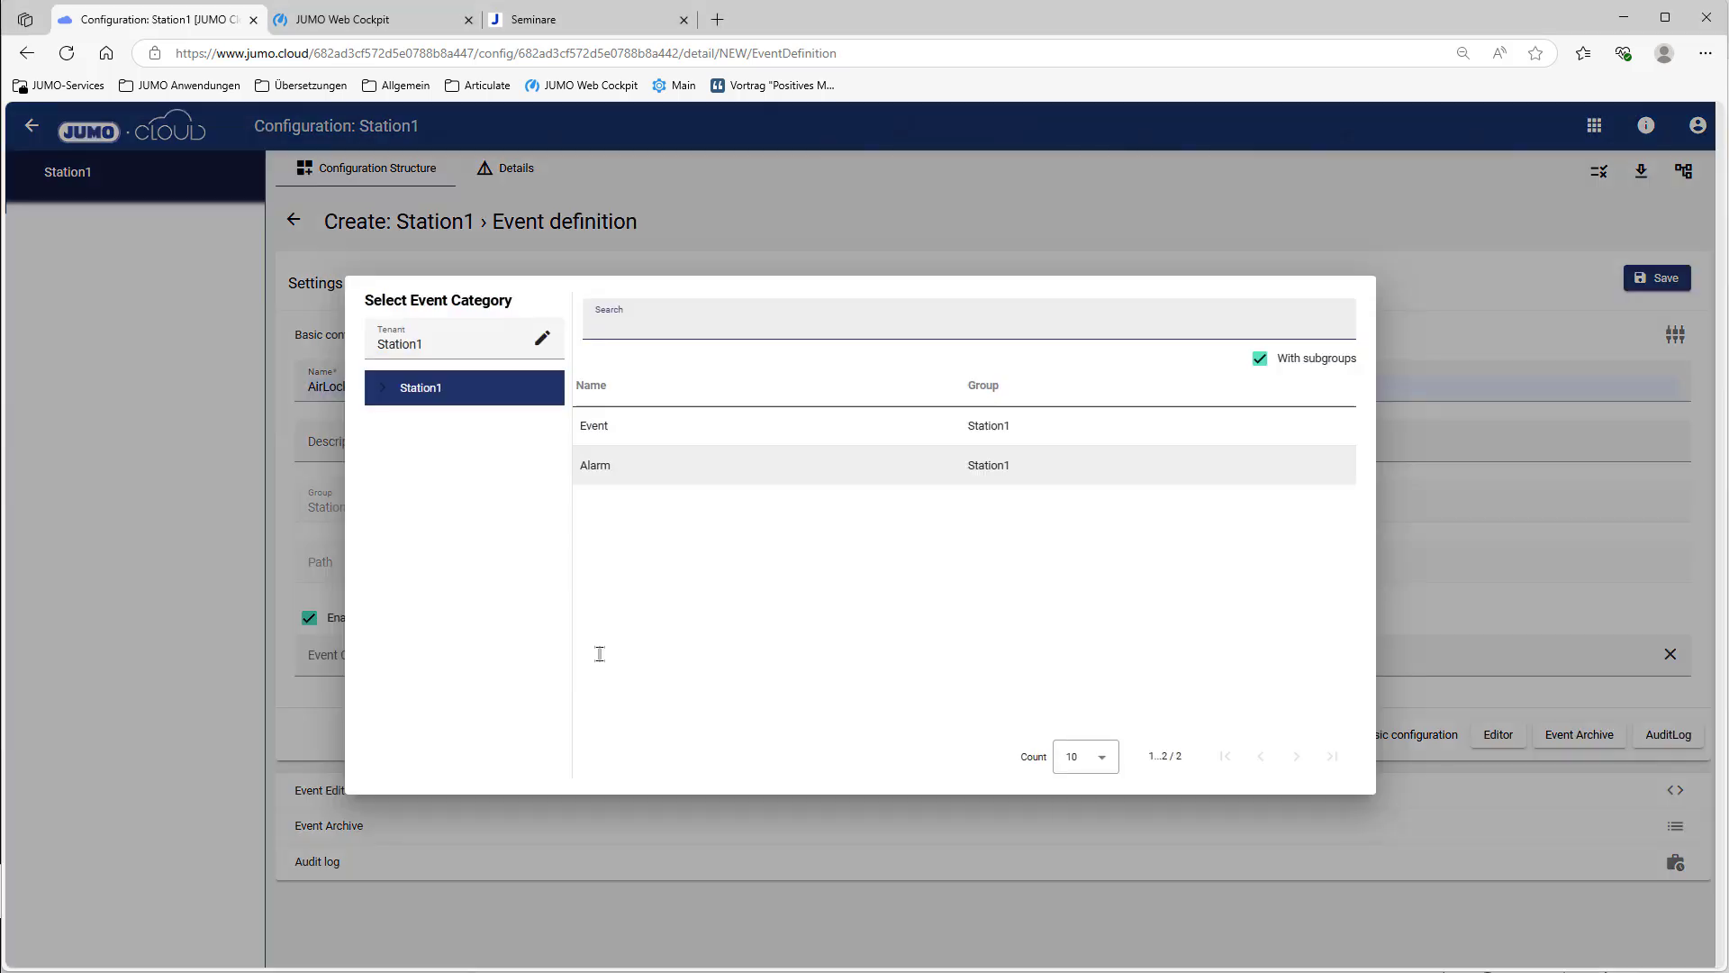
left_click(635, 437)
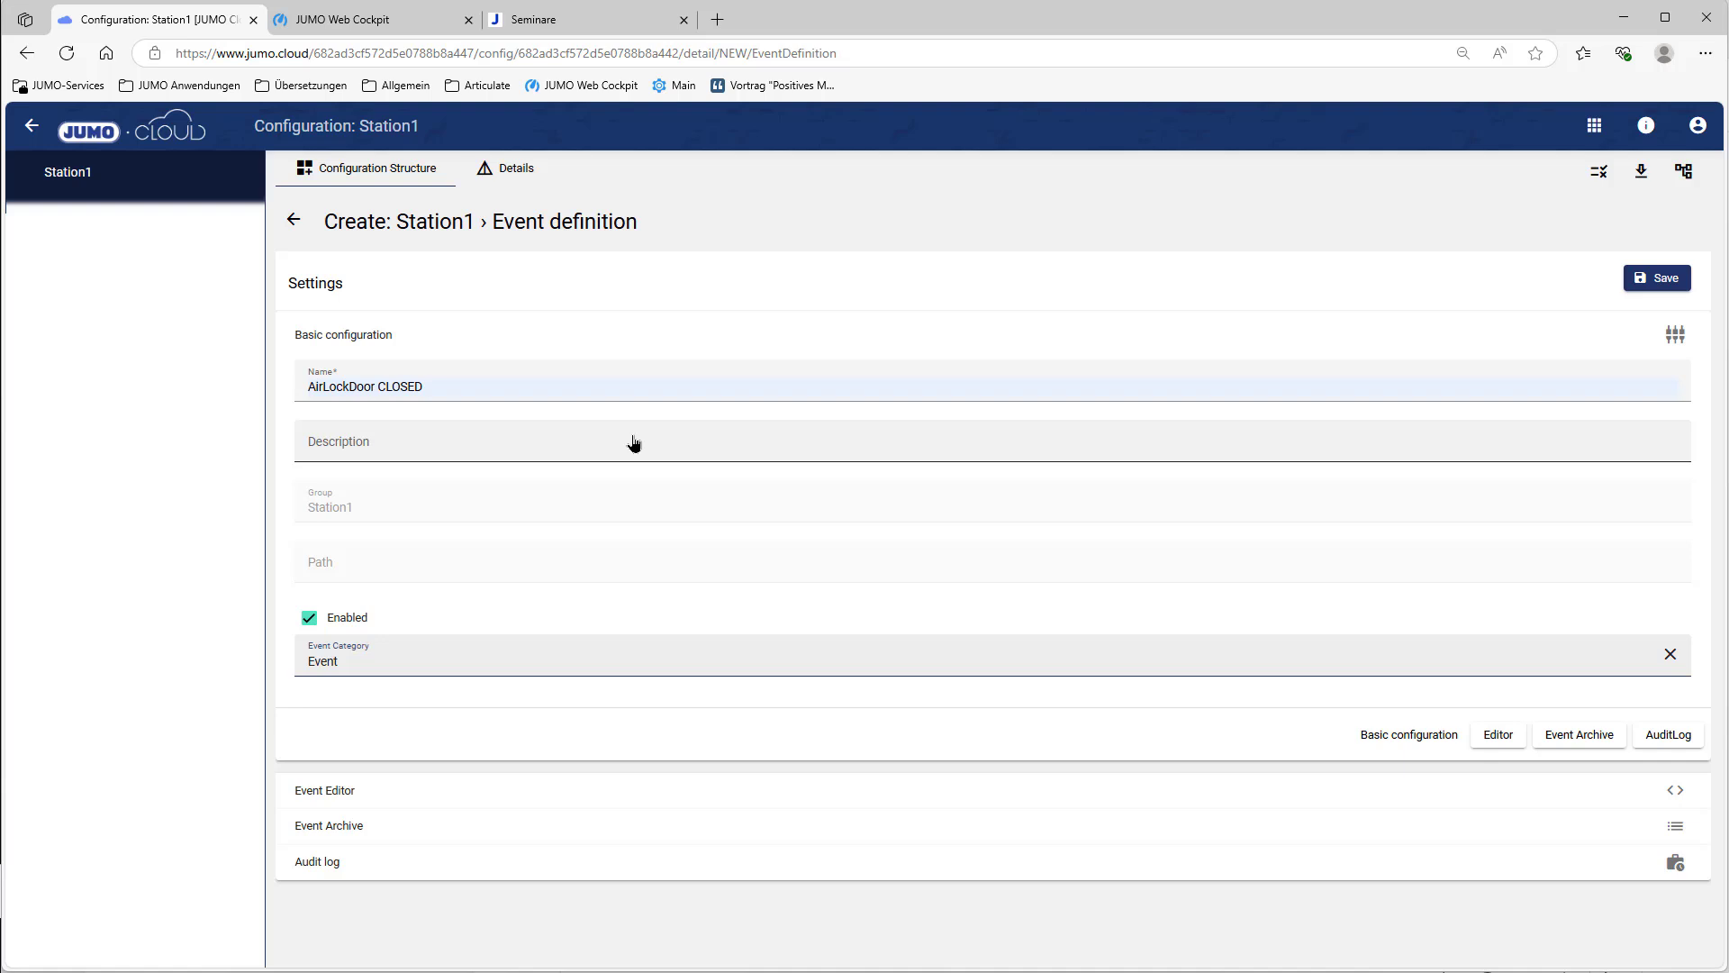
left_click(356, 790)
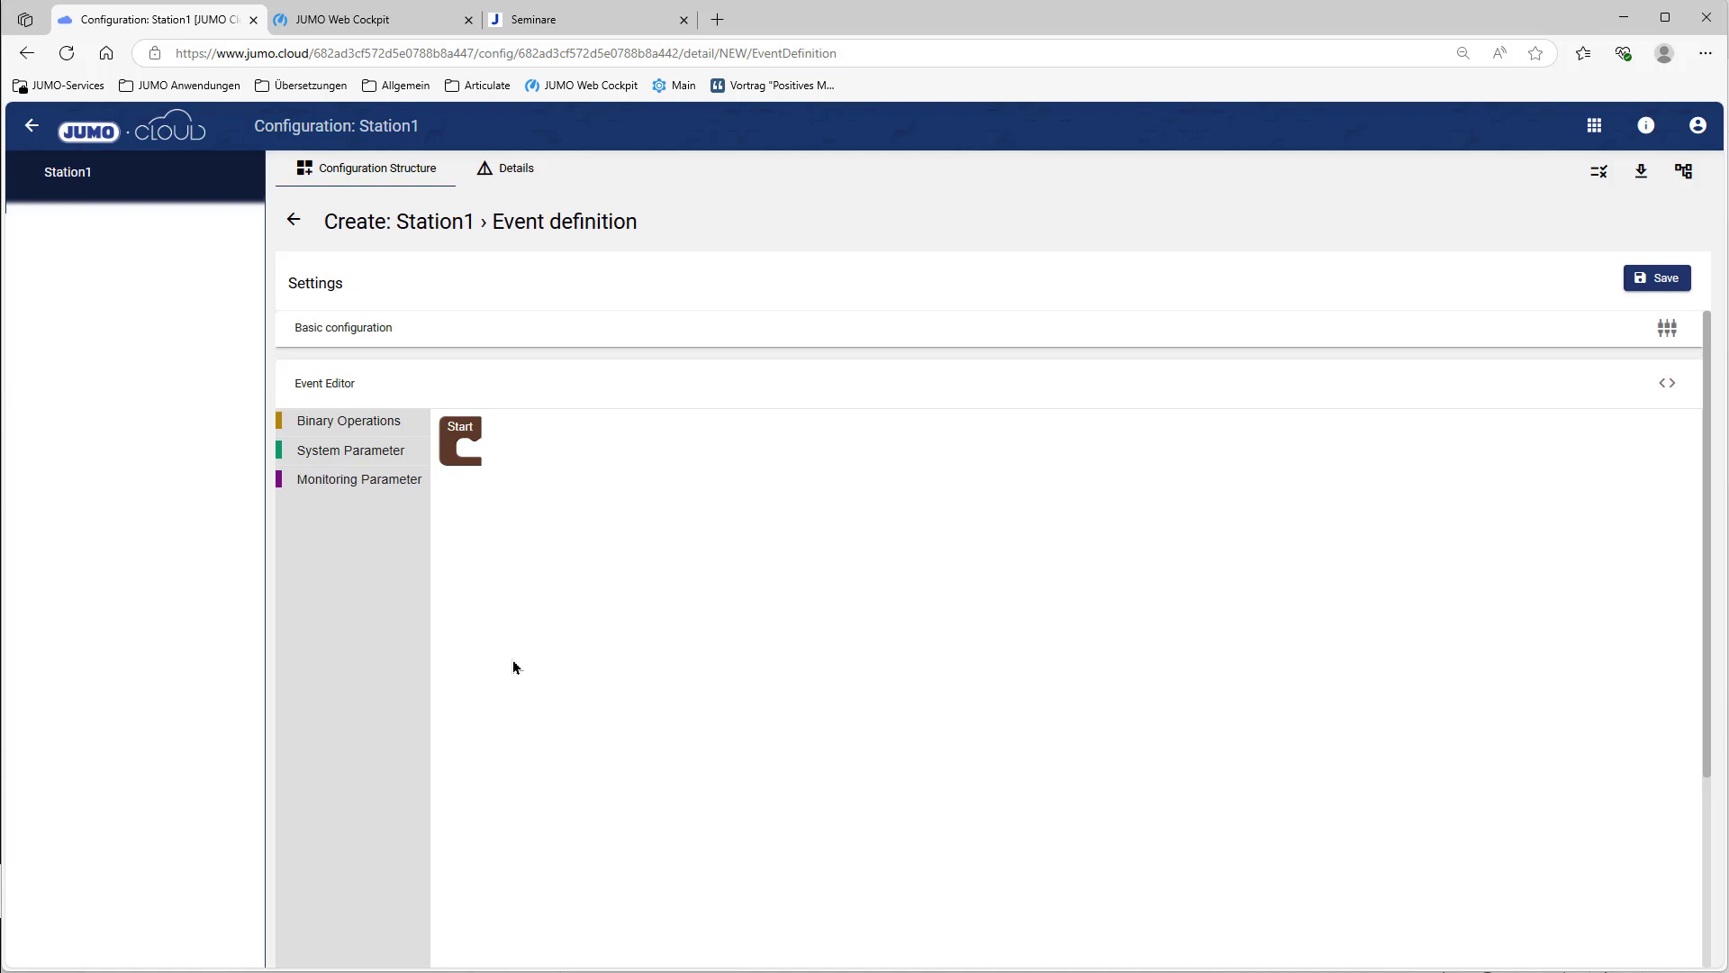
Step: Attach a Signal Condition block for AirLockDoor CLOSED to Start and save the event definition
left_click(384, 450)
left_click(477, 449)
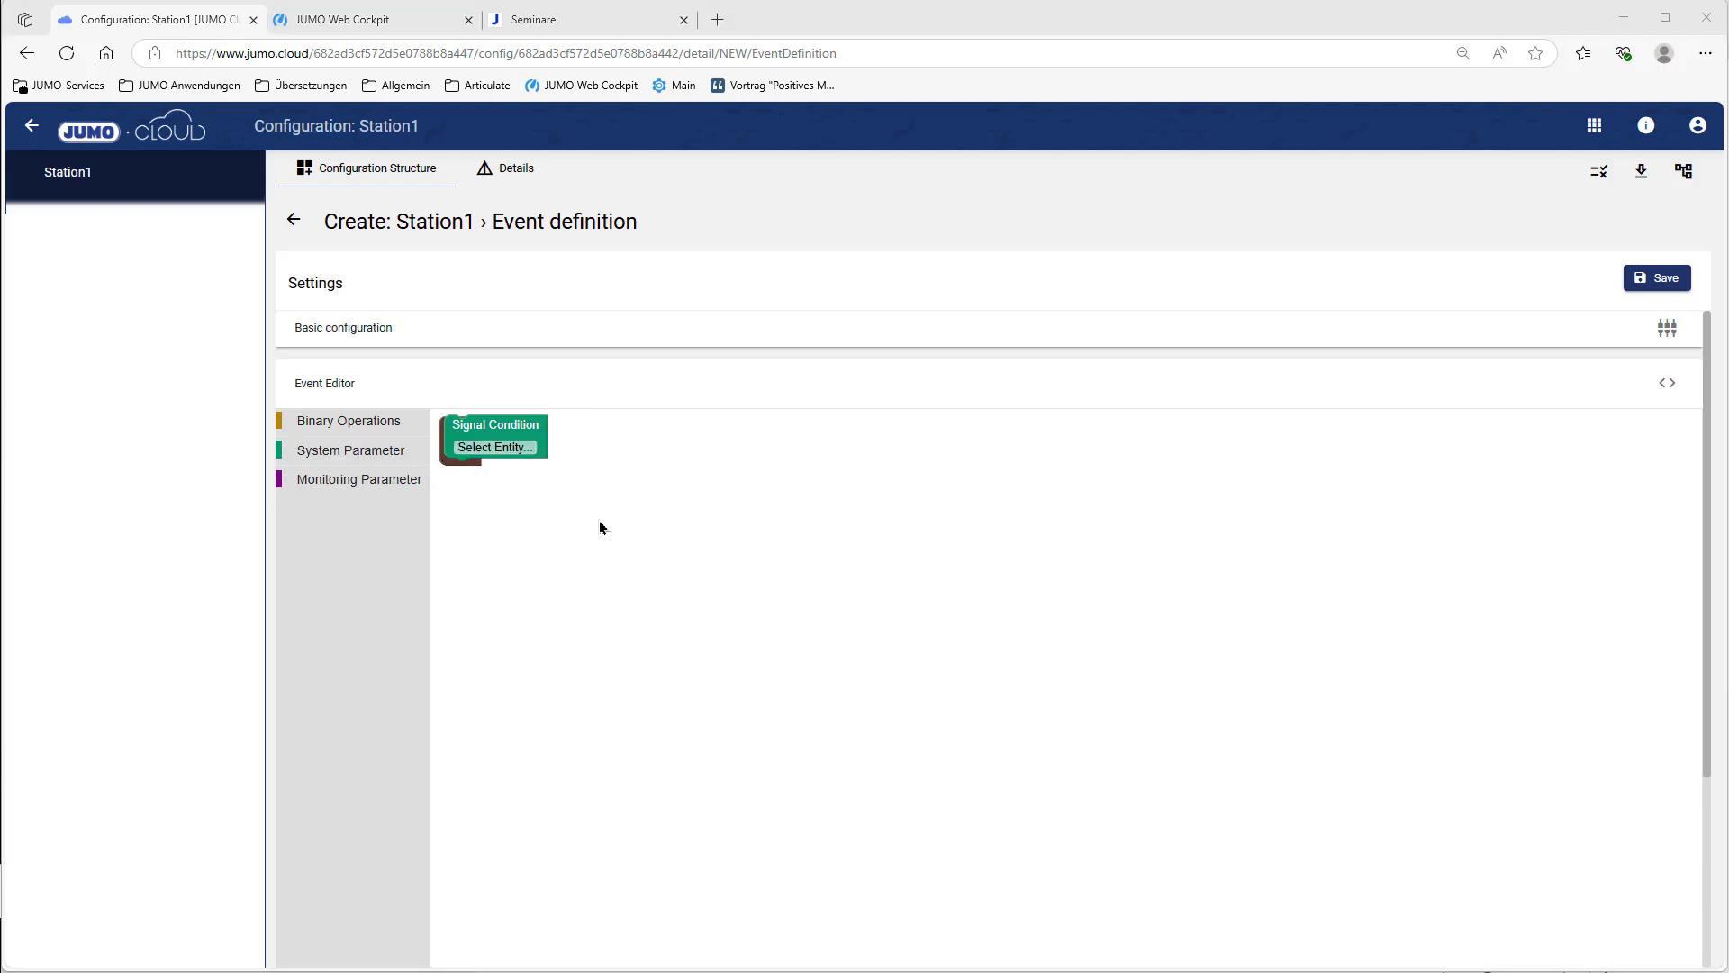
left_click(506, 458)
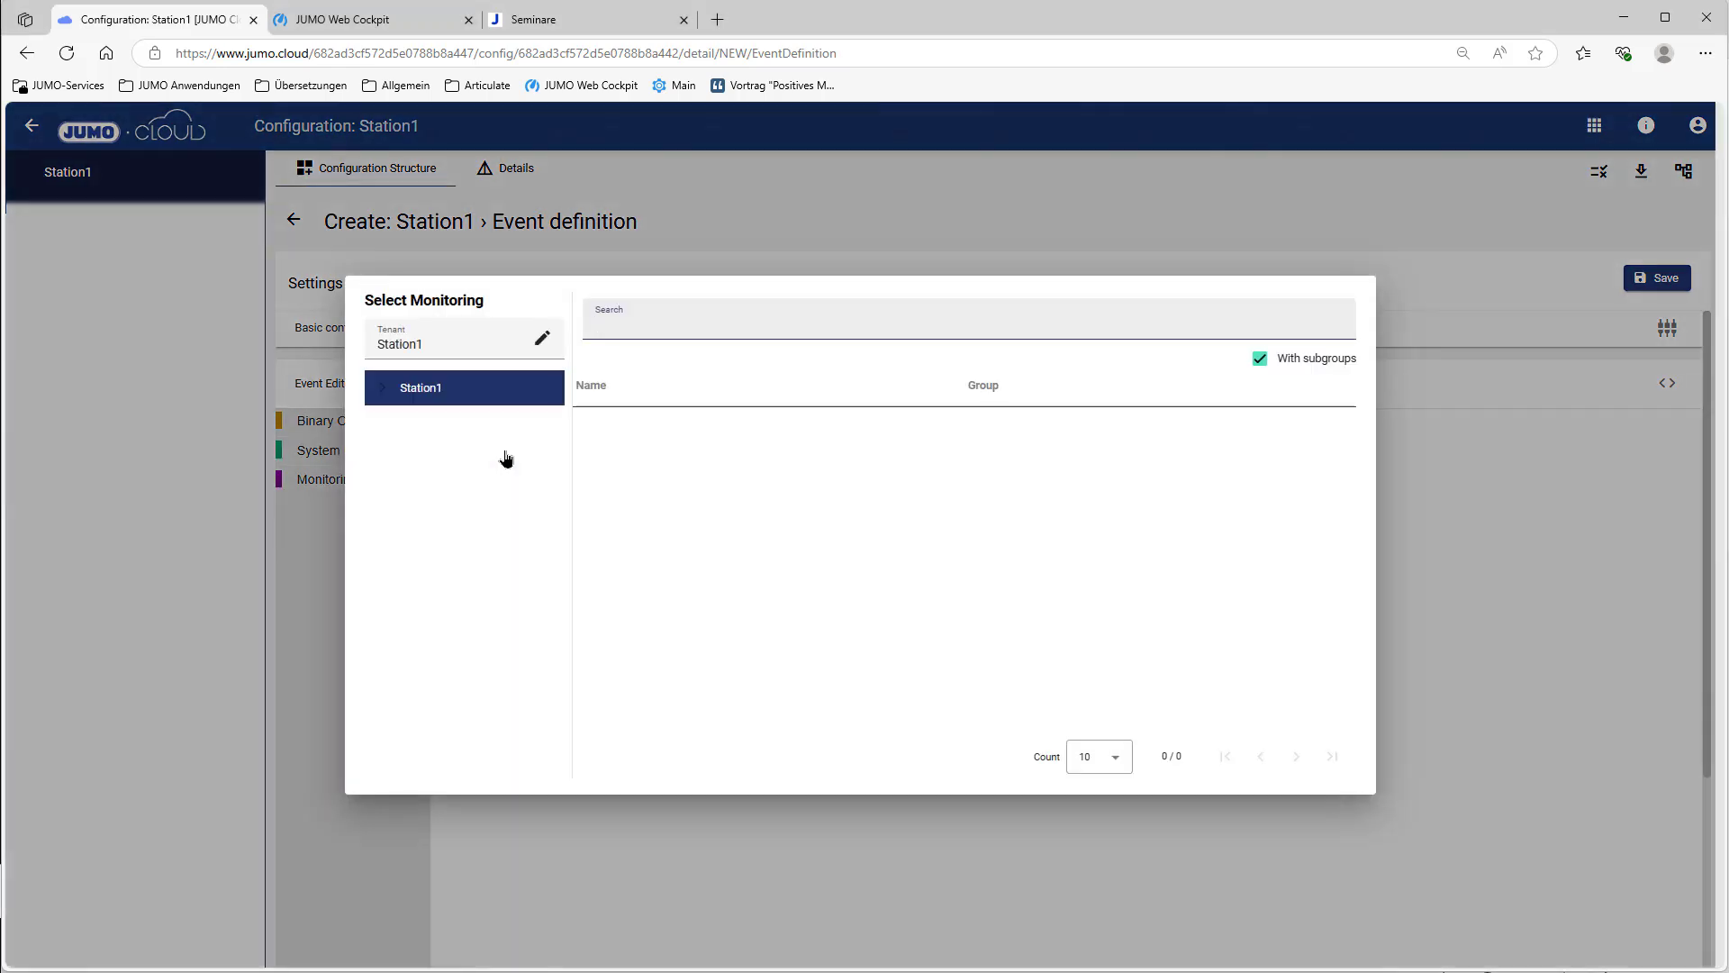
left_click(687, 434)
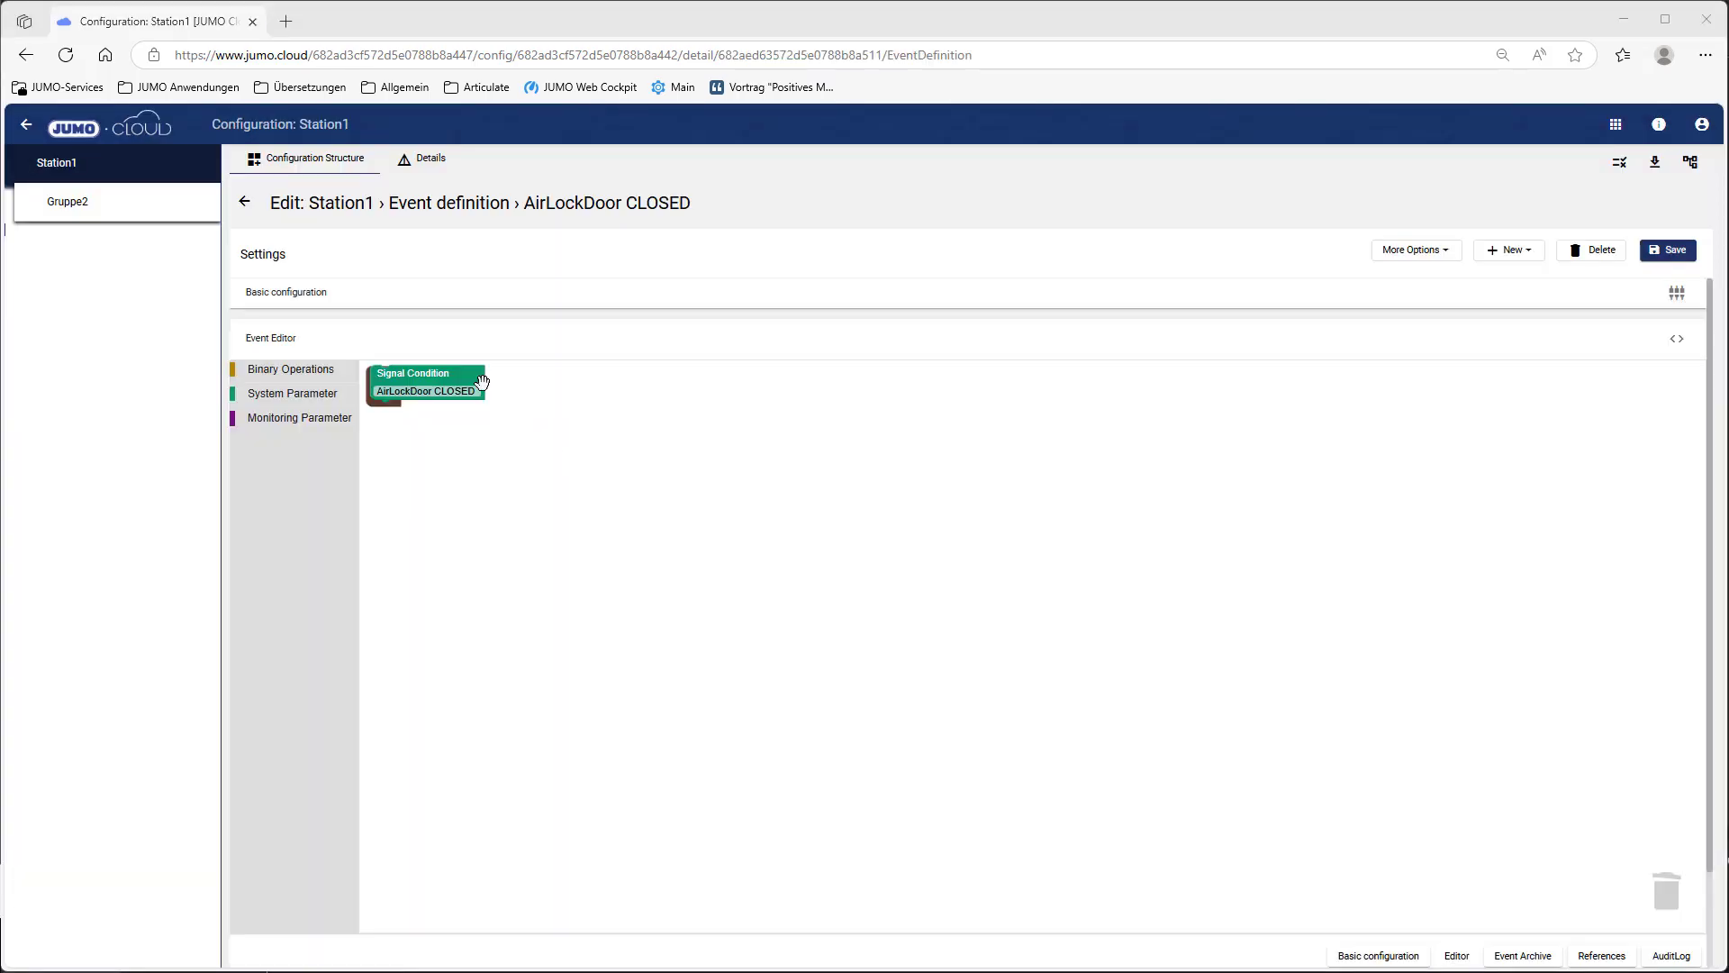
mouse_move(477, 400)
left_mouse_down()
mouse_move(518, 382)
mouse_move(475, 386)
left_mouse_up()
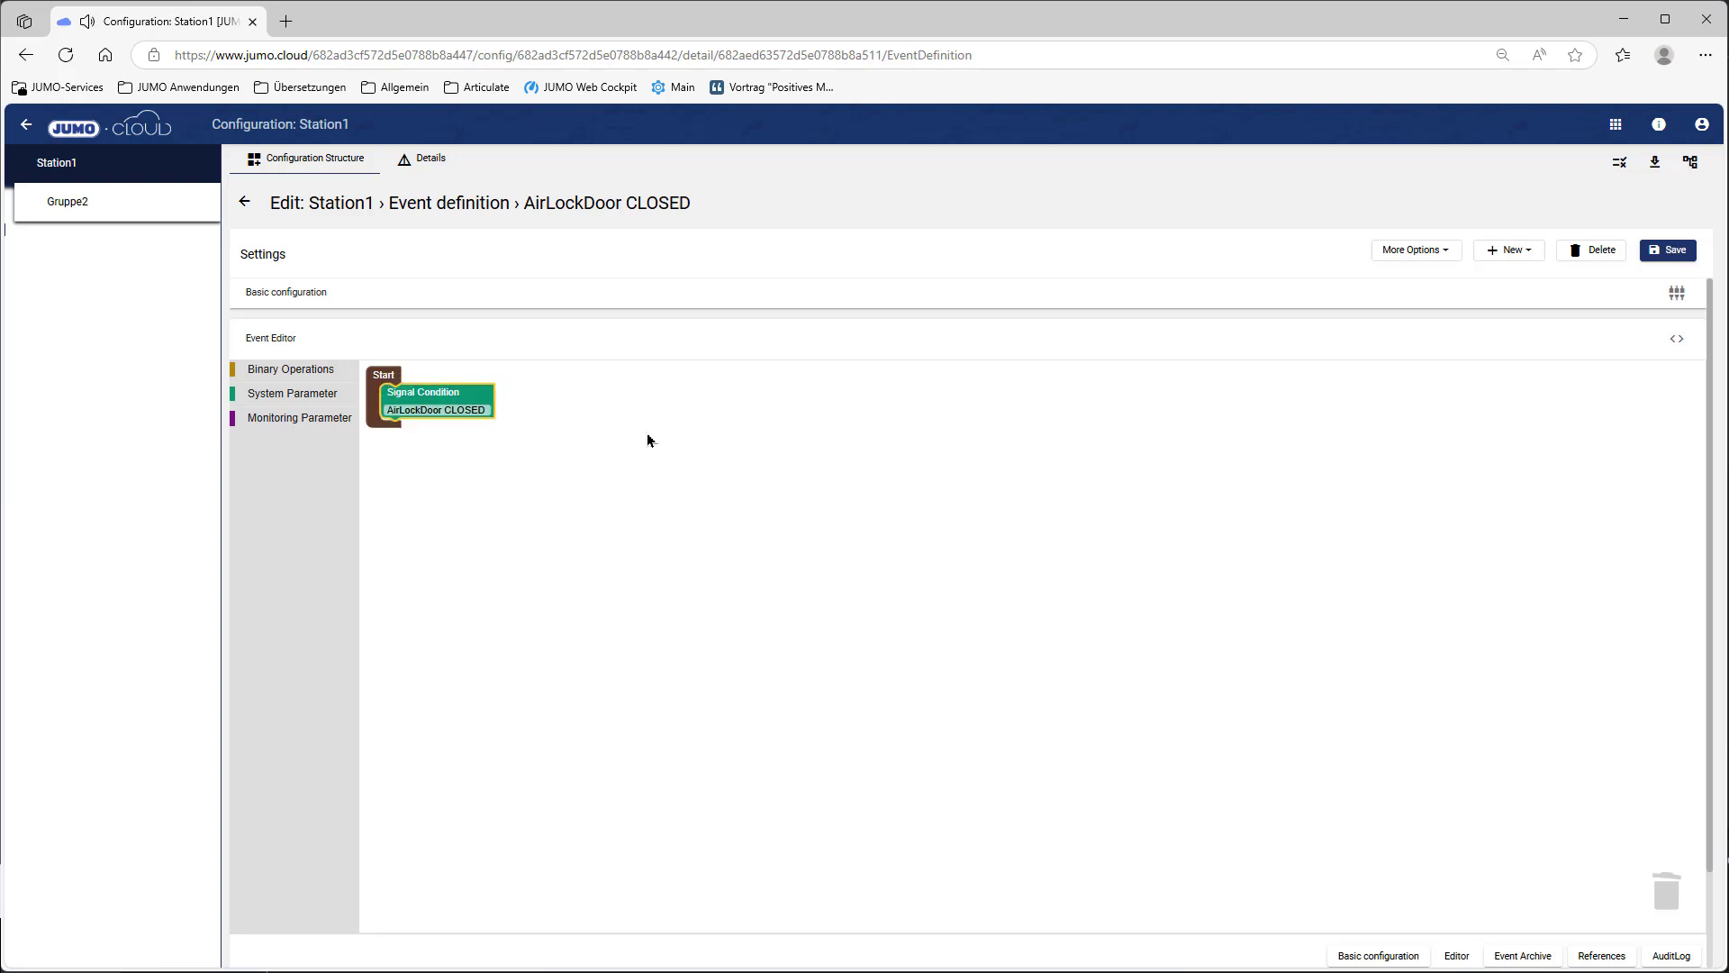
left_click(1683, 262)
Step: View the AirLockDoor CLOSED entry in the Alert dashboard's event log, then return to Station1 configuration
left_click(1617, 125)
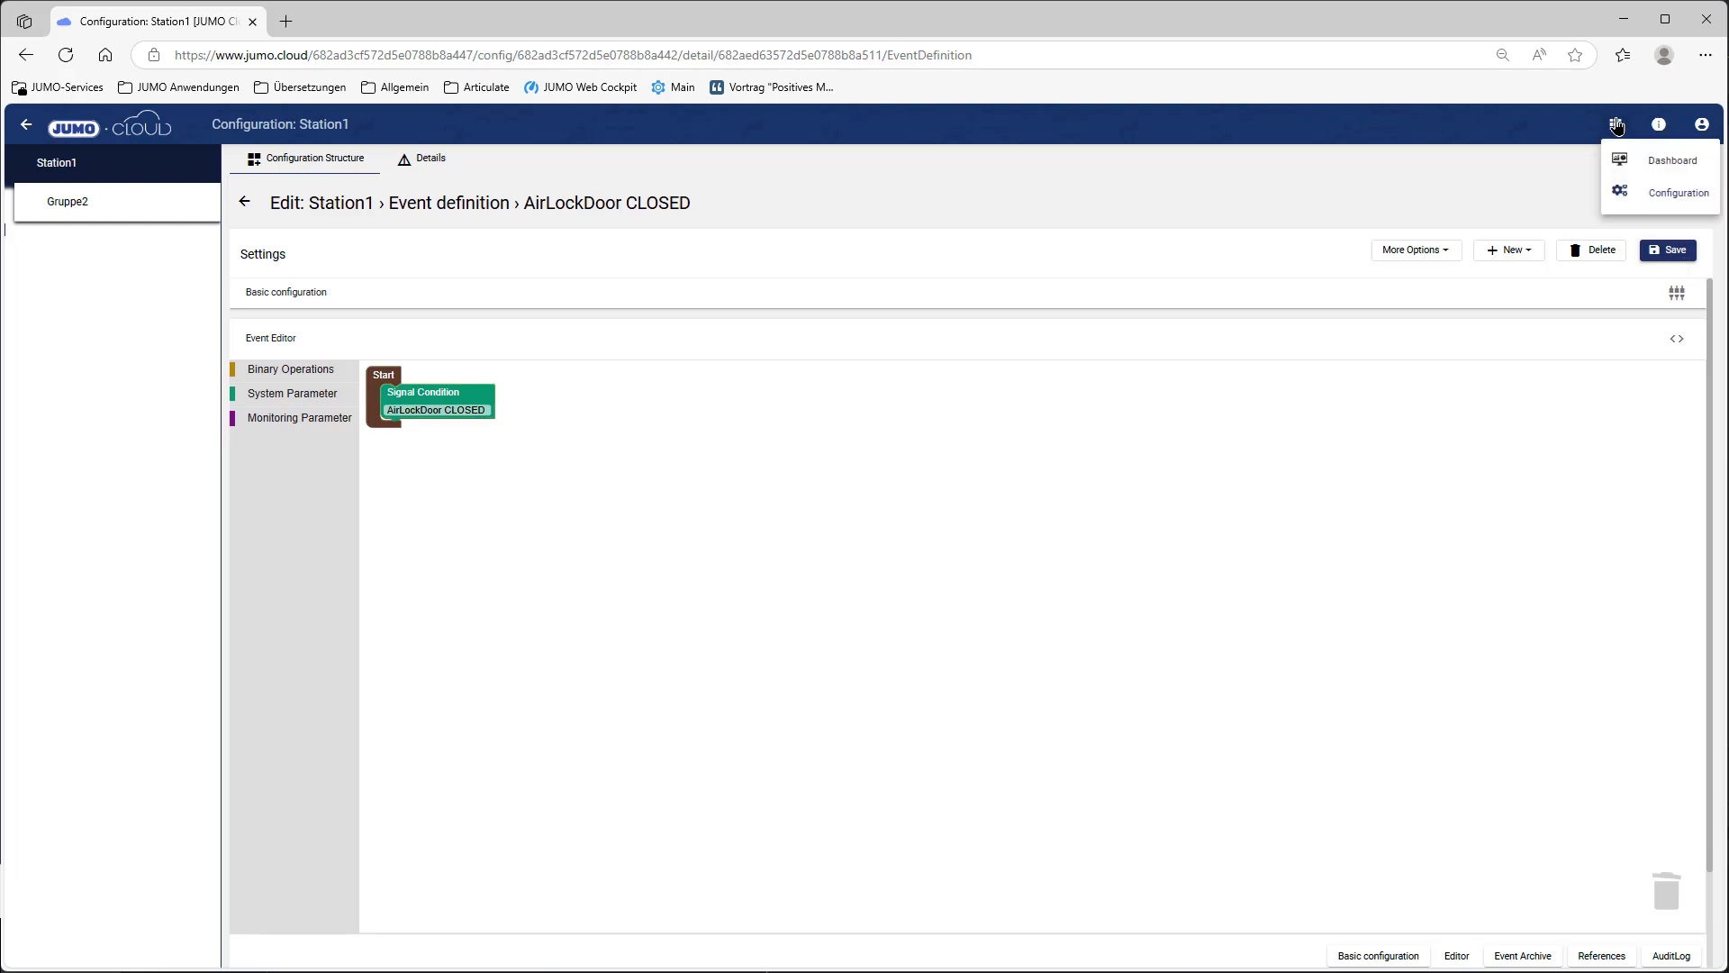
left_click(1641, 162)
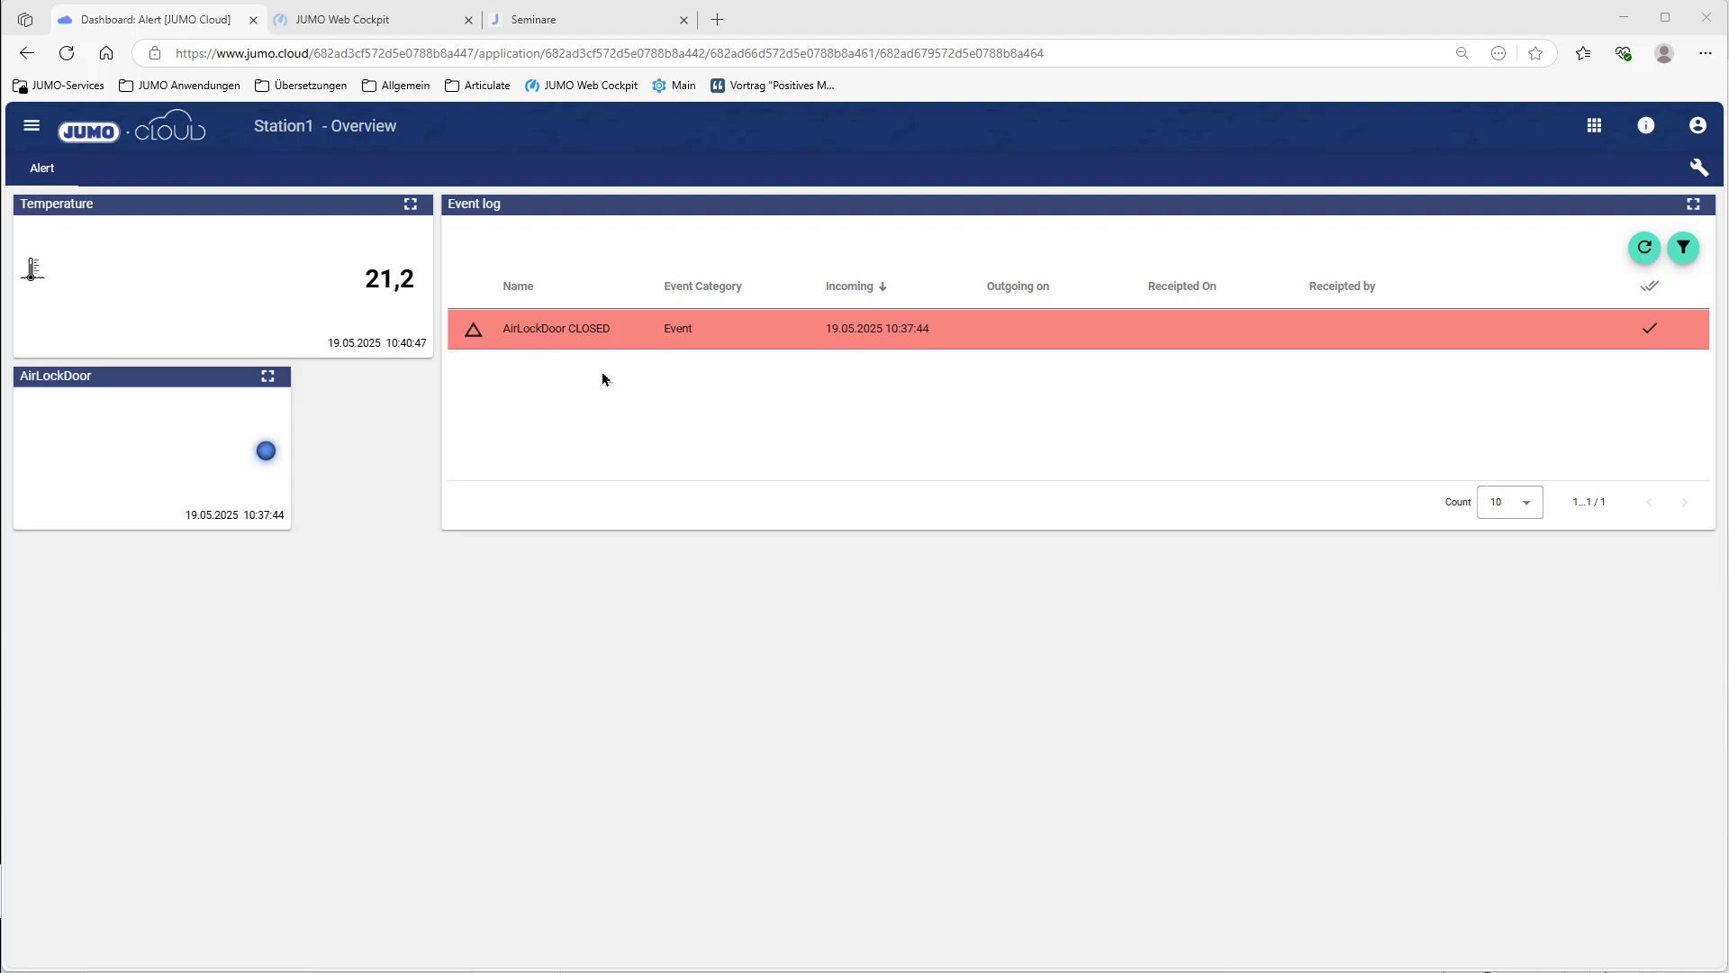
left_click(1607, 133)
left_click(1624, 216)
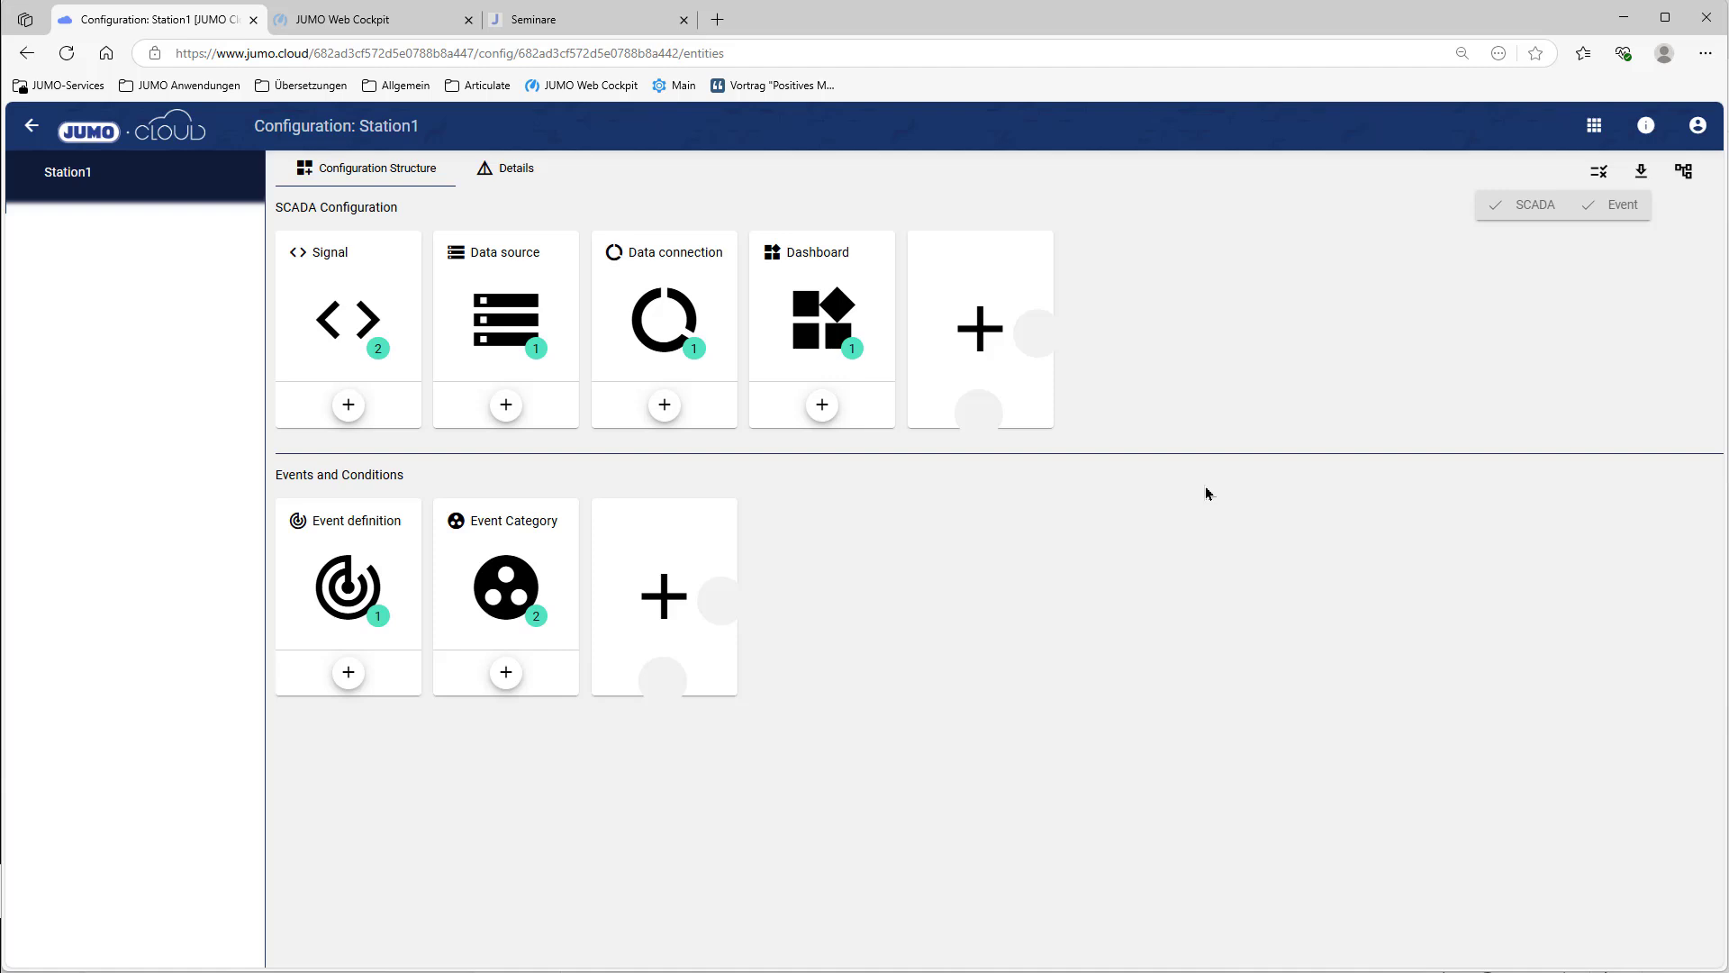
Step: Start a new condition named 'Monitoring27°C' on the Temperature signal
left_click(347, 336)
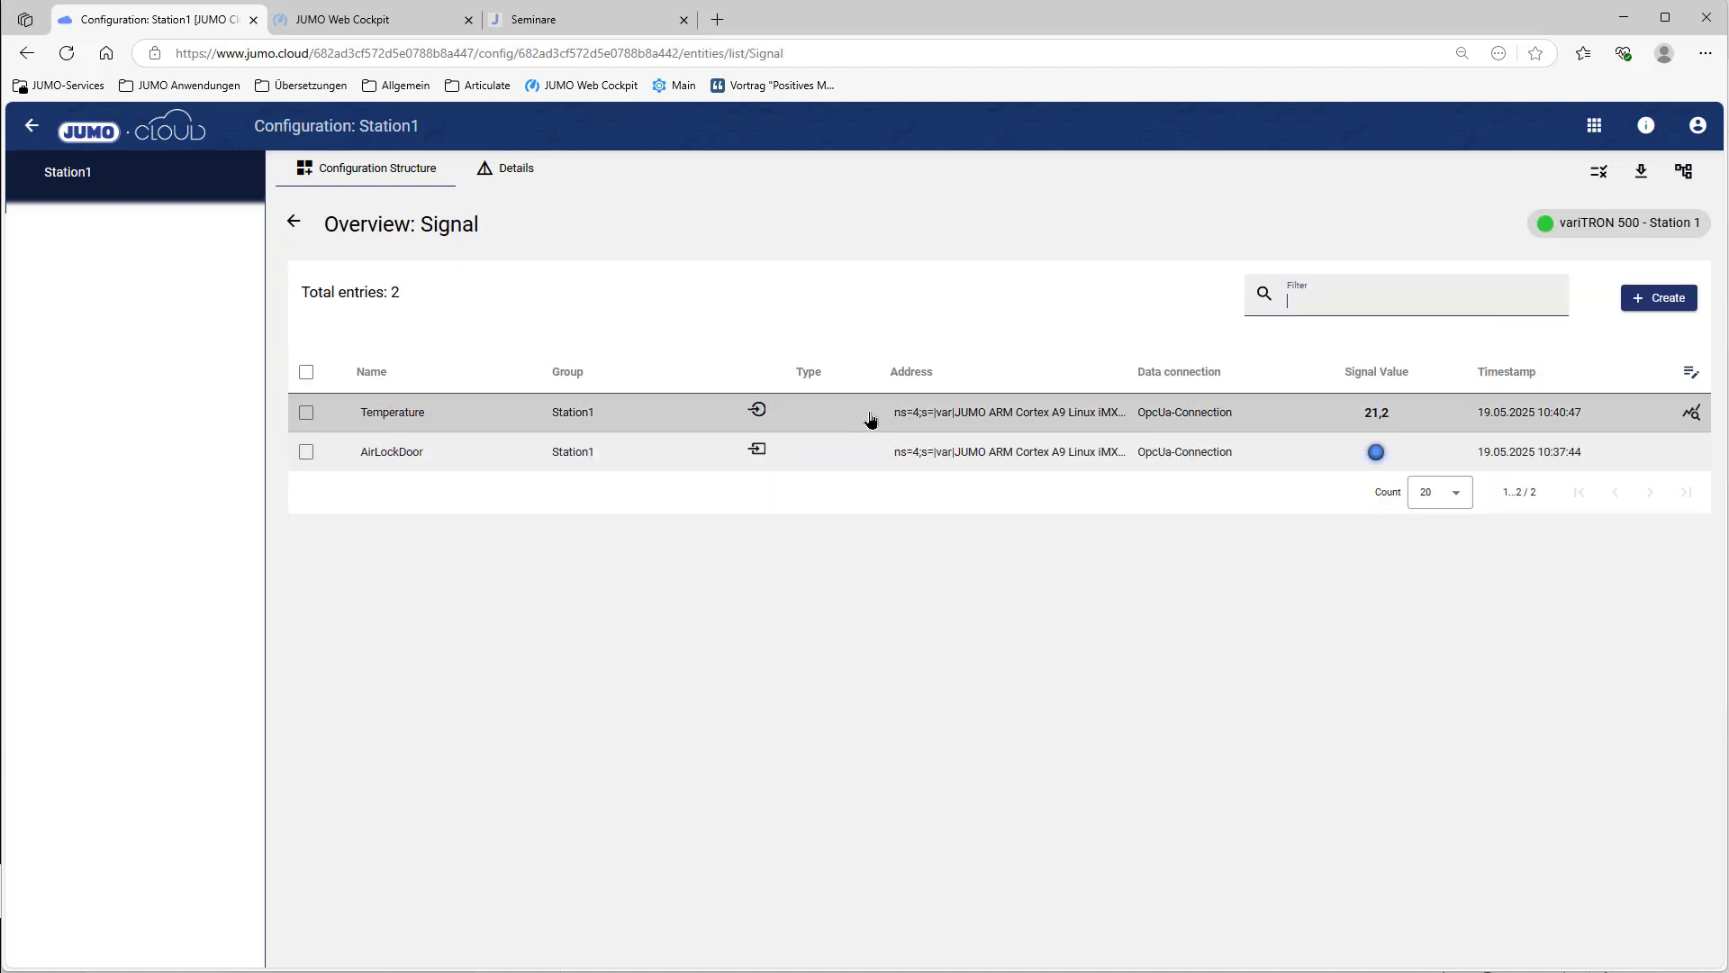
left_click(870, 418)
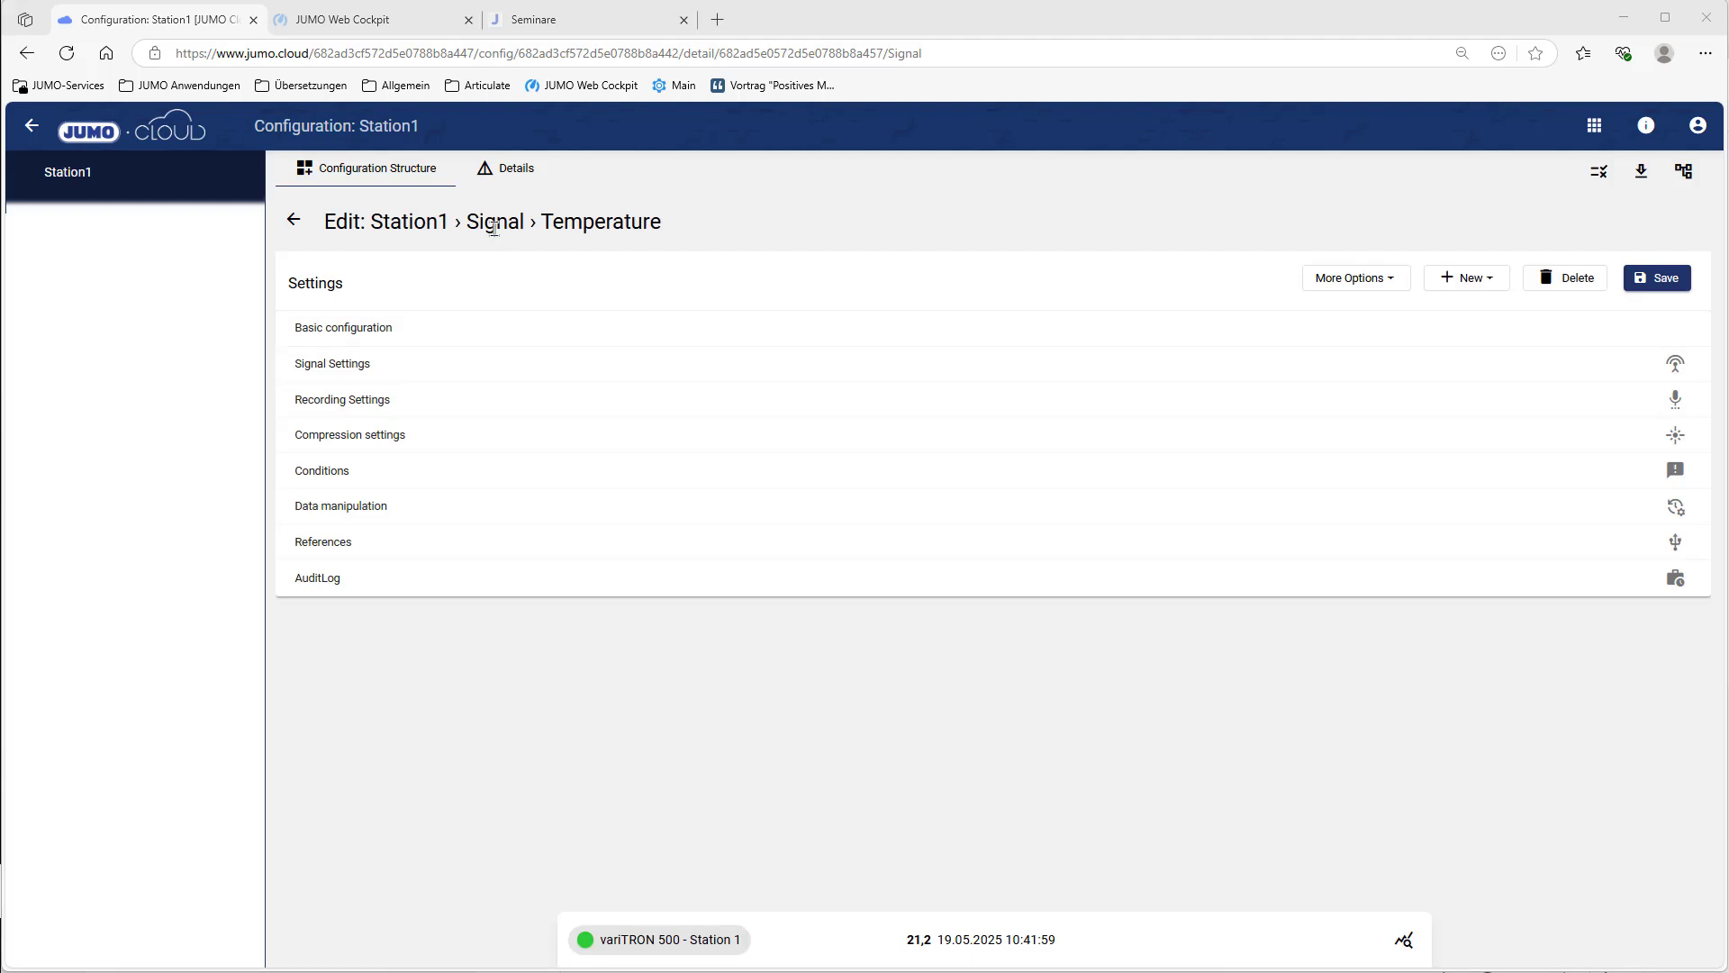
left_click(367, 476)
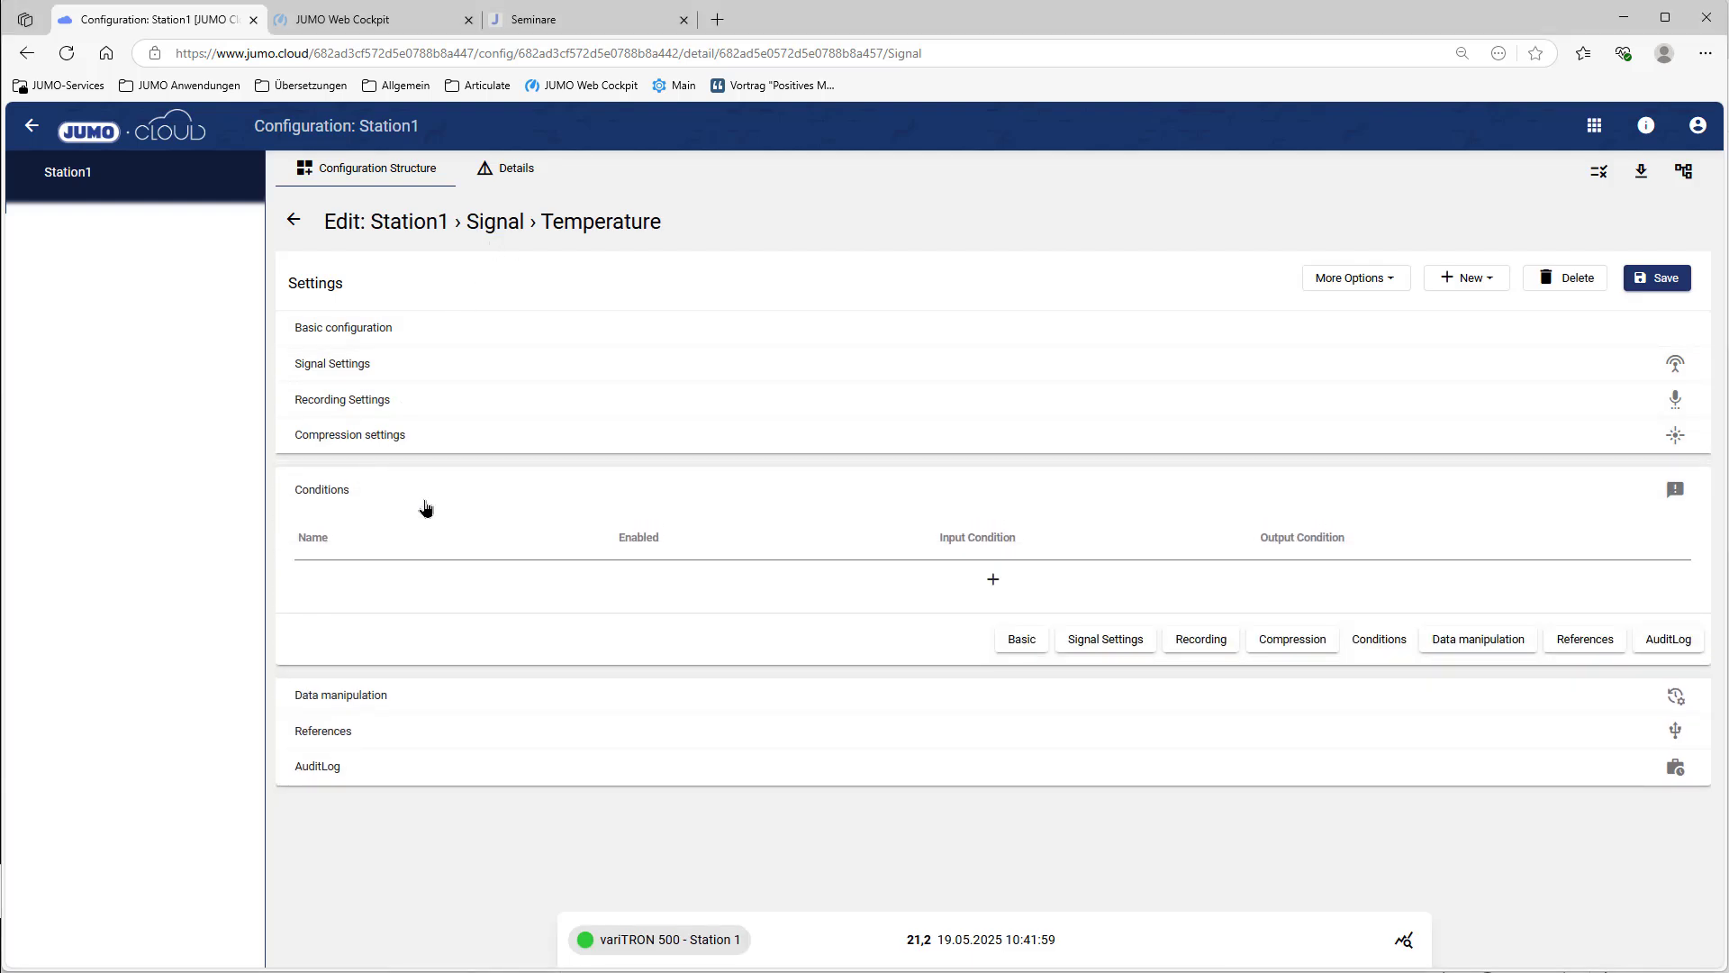
left_click(994, 584)
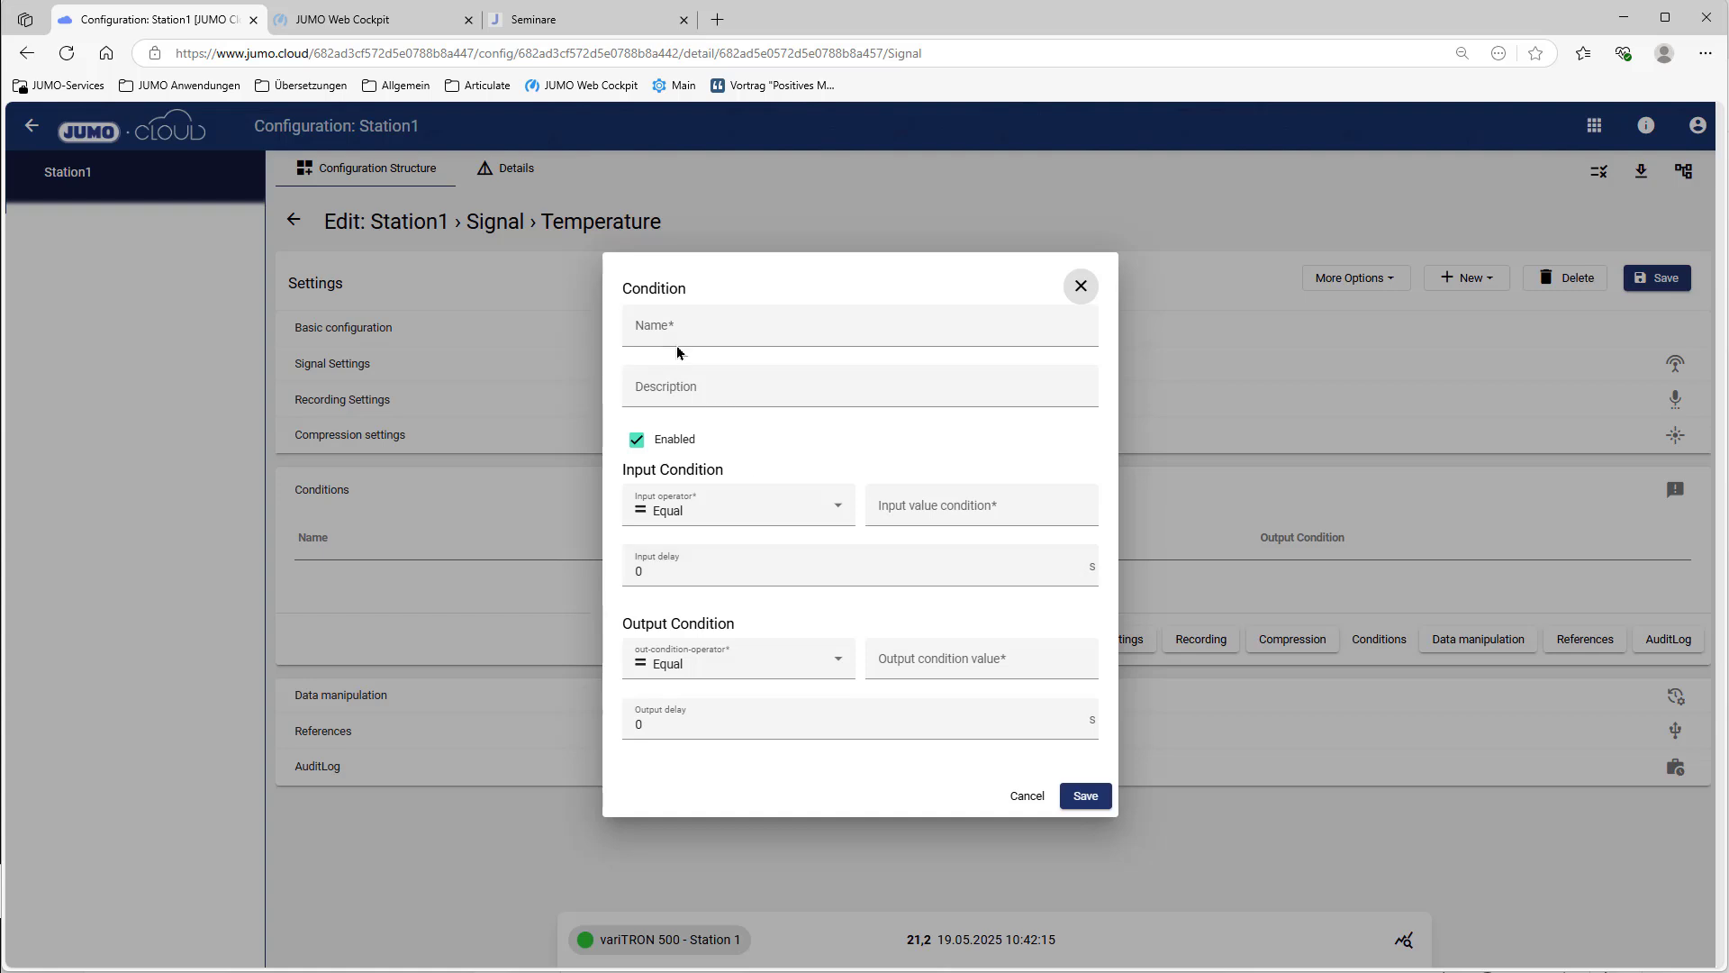
left_click(680, 345)
type("Monitoring27°C")
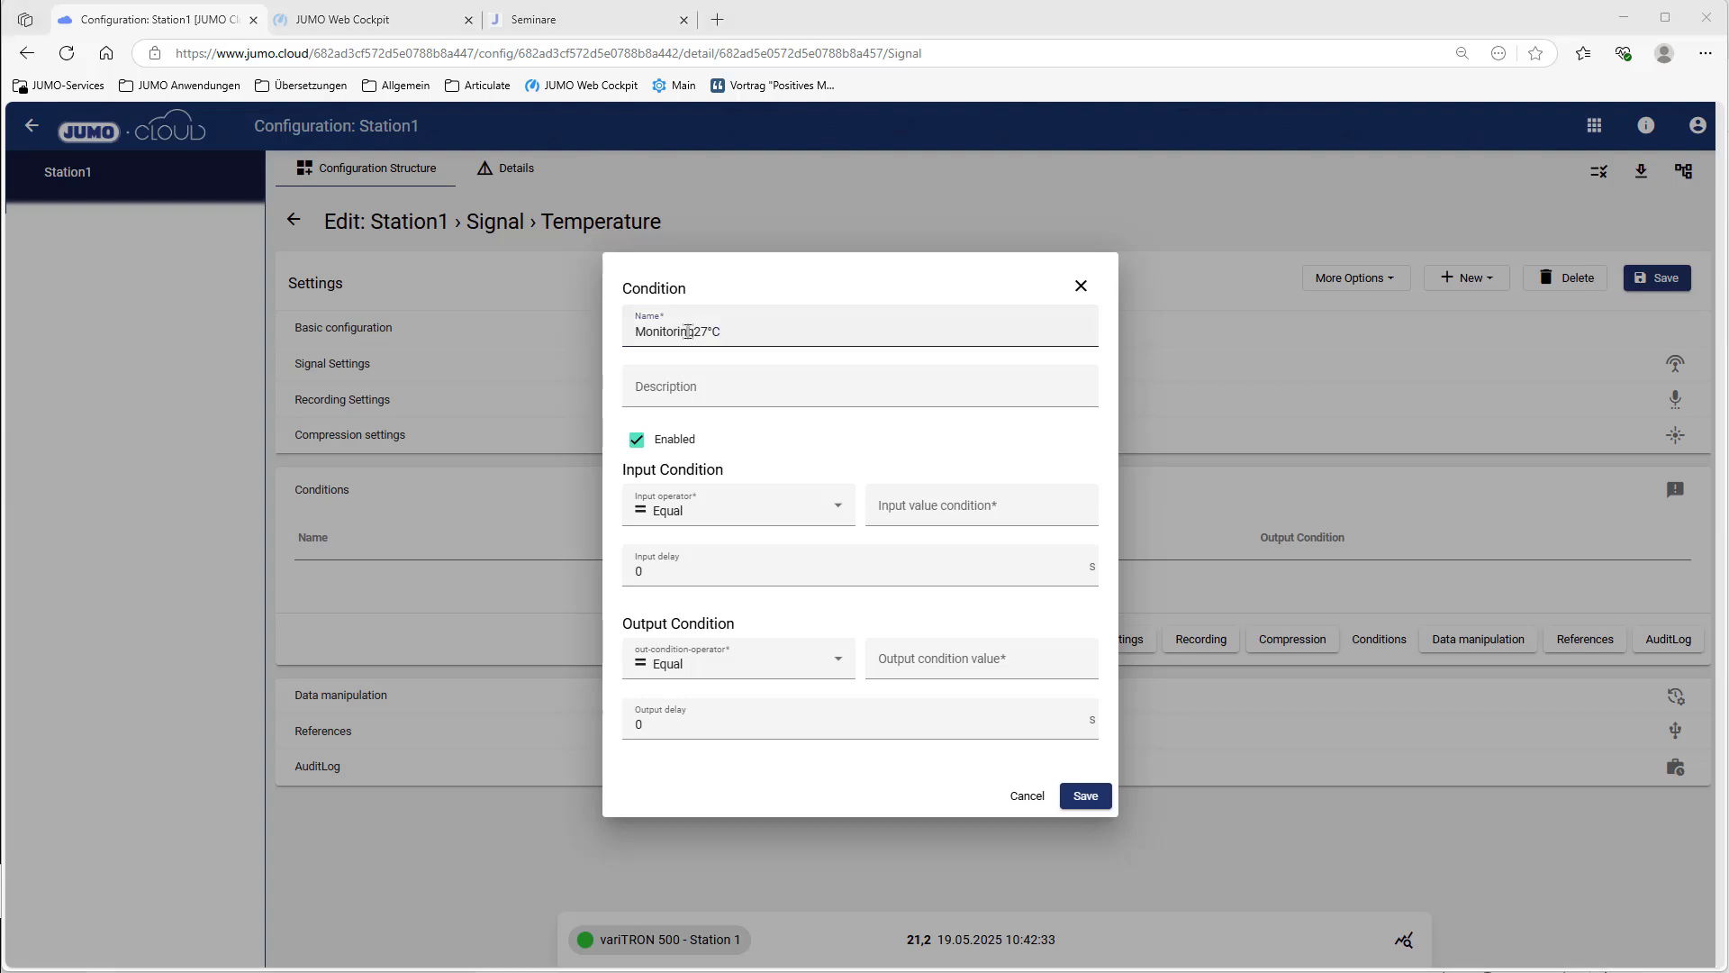
Step: Set the condition to input greater than 27 and output less than 26, and save it
left_click(836, 506)
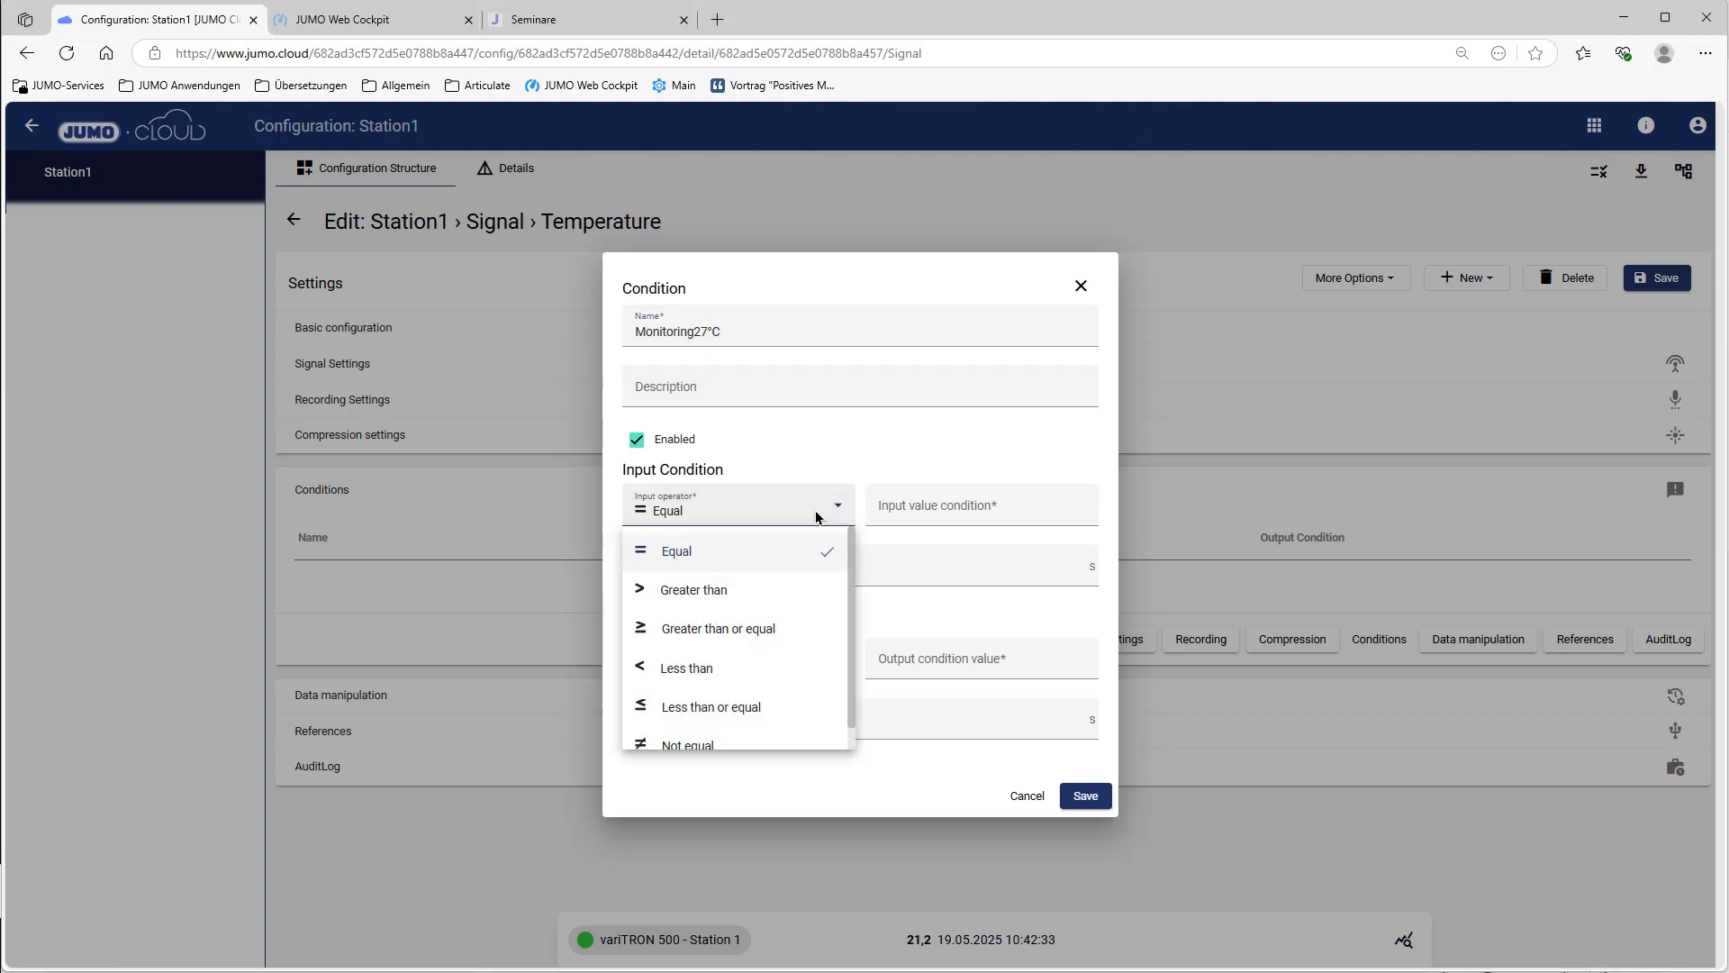
left_click(744, 586)
left_click(930, 510)
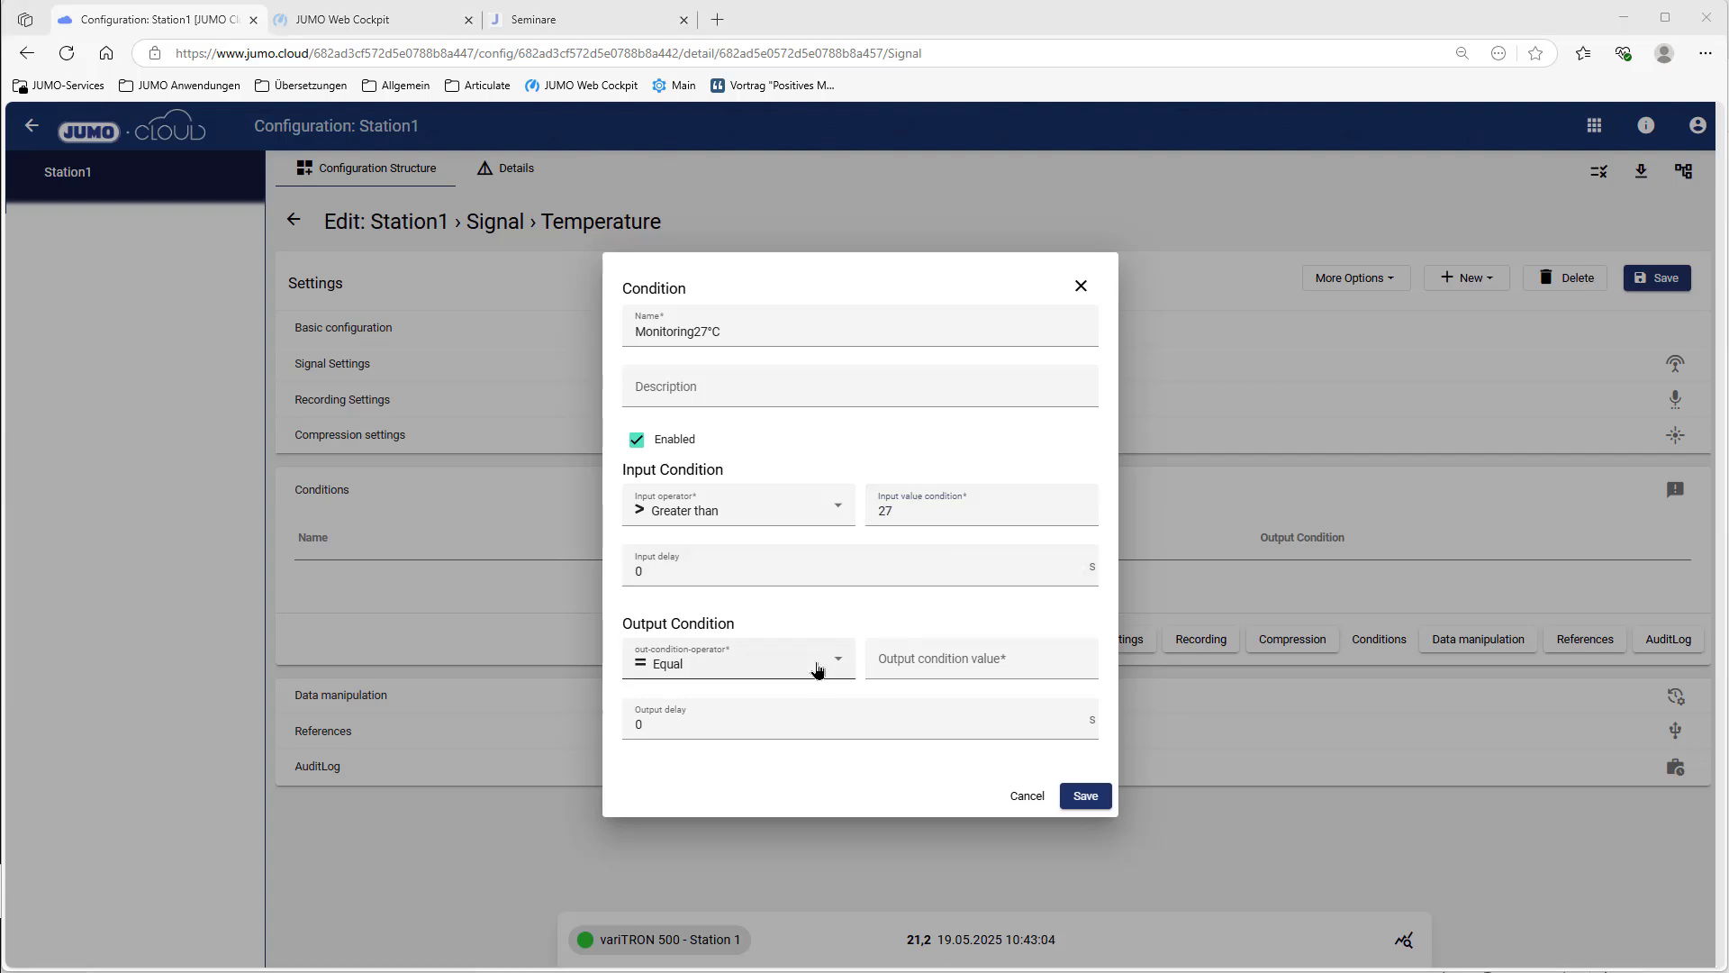
left_click(822, 666)
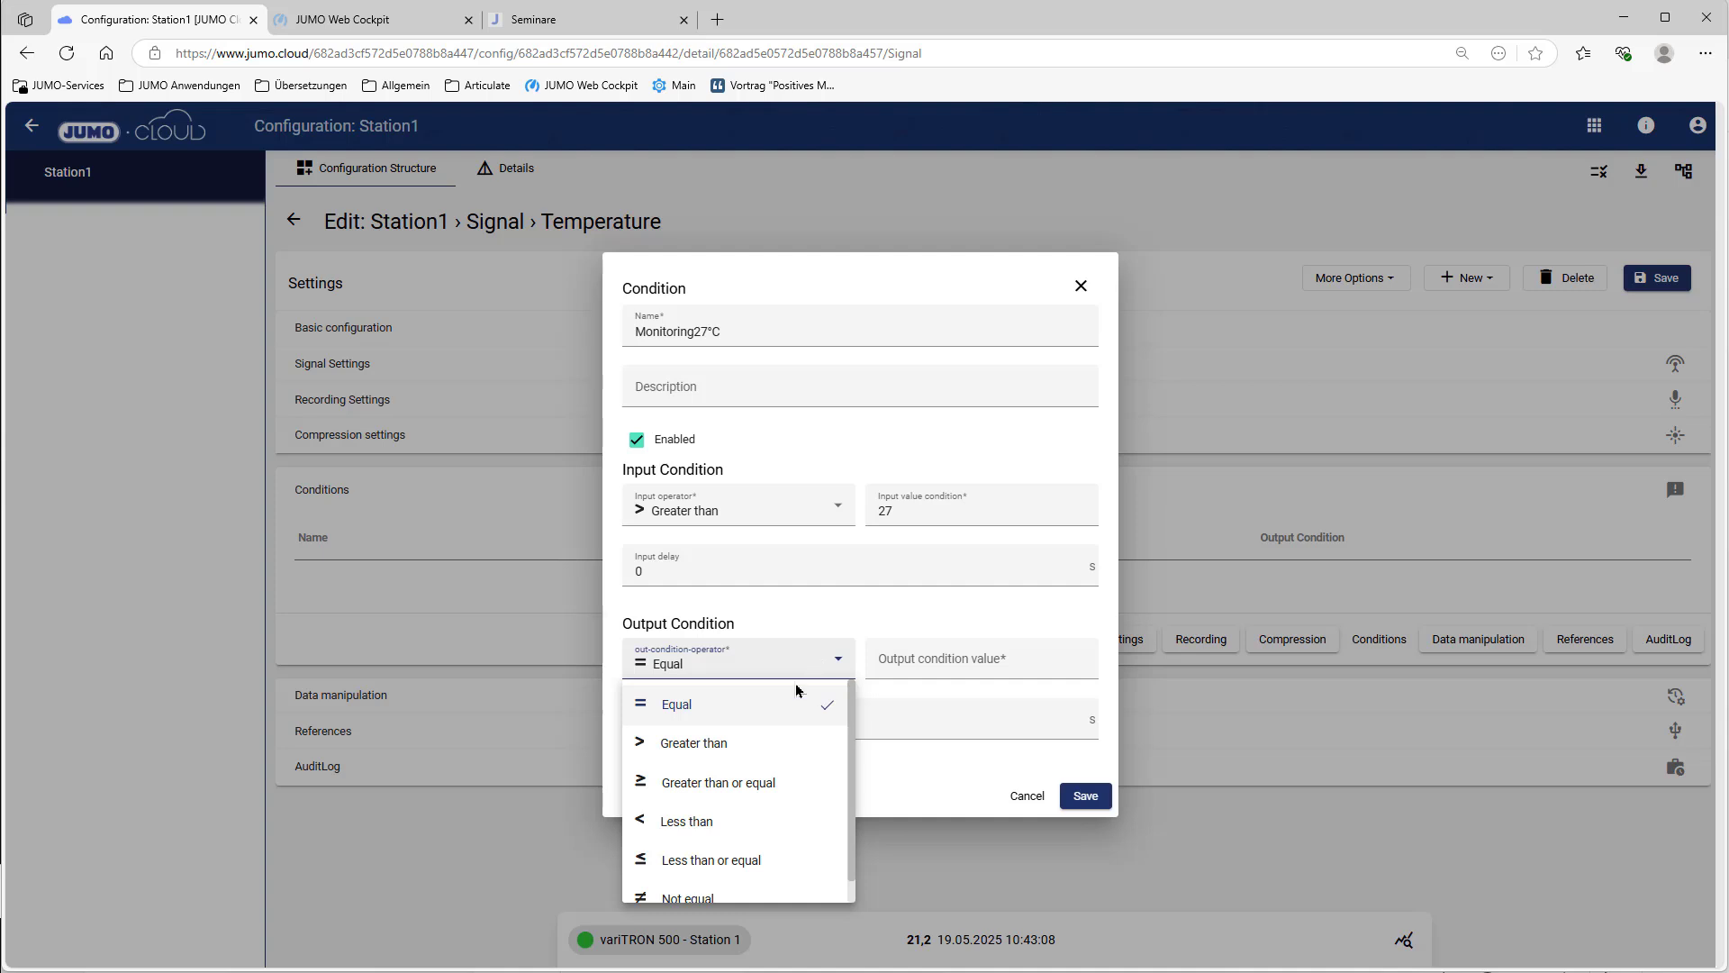
left_click(735, 820)
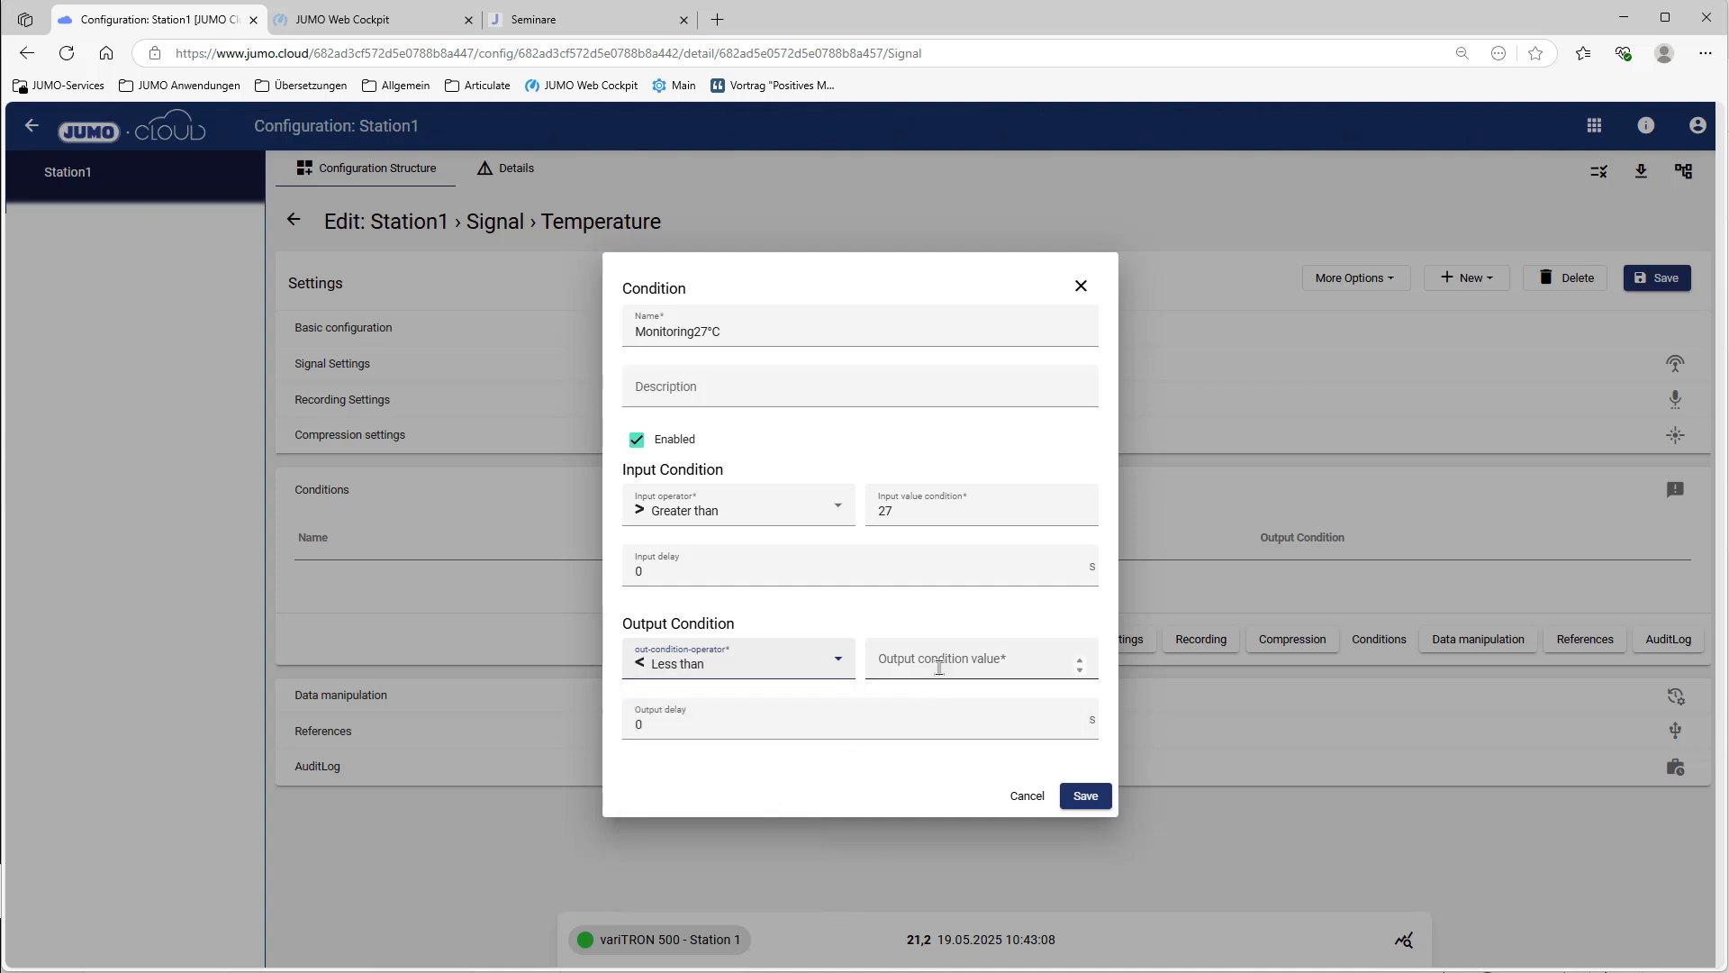
left_click(939, 667)
type("26")
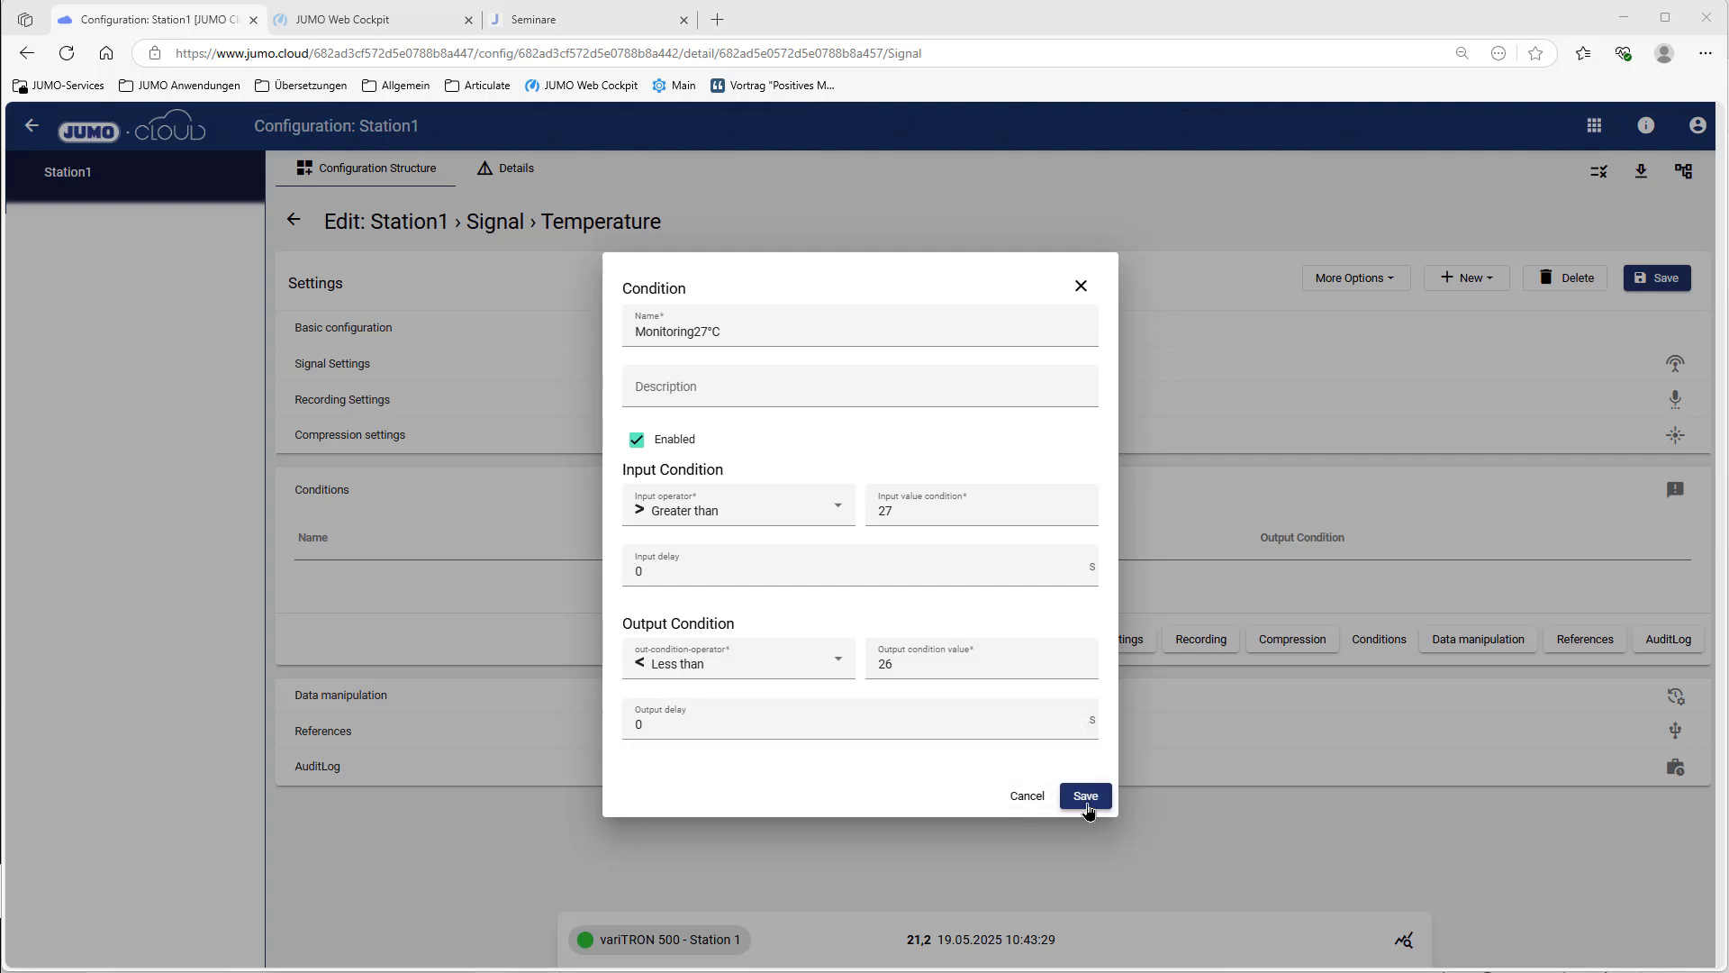
left_click(1087, 810)
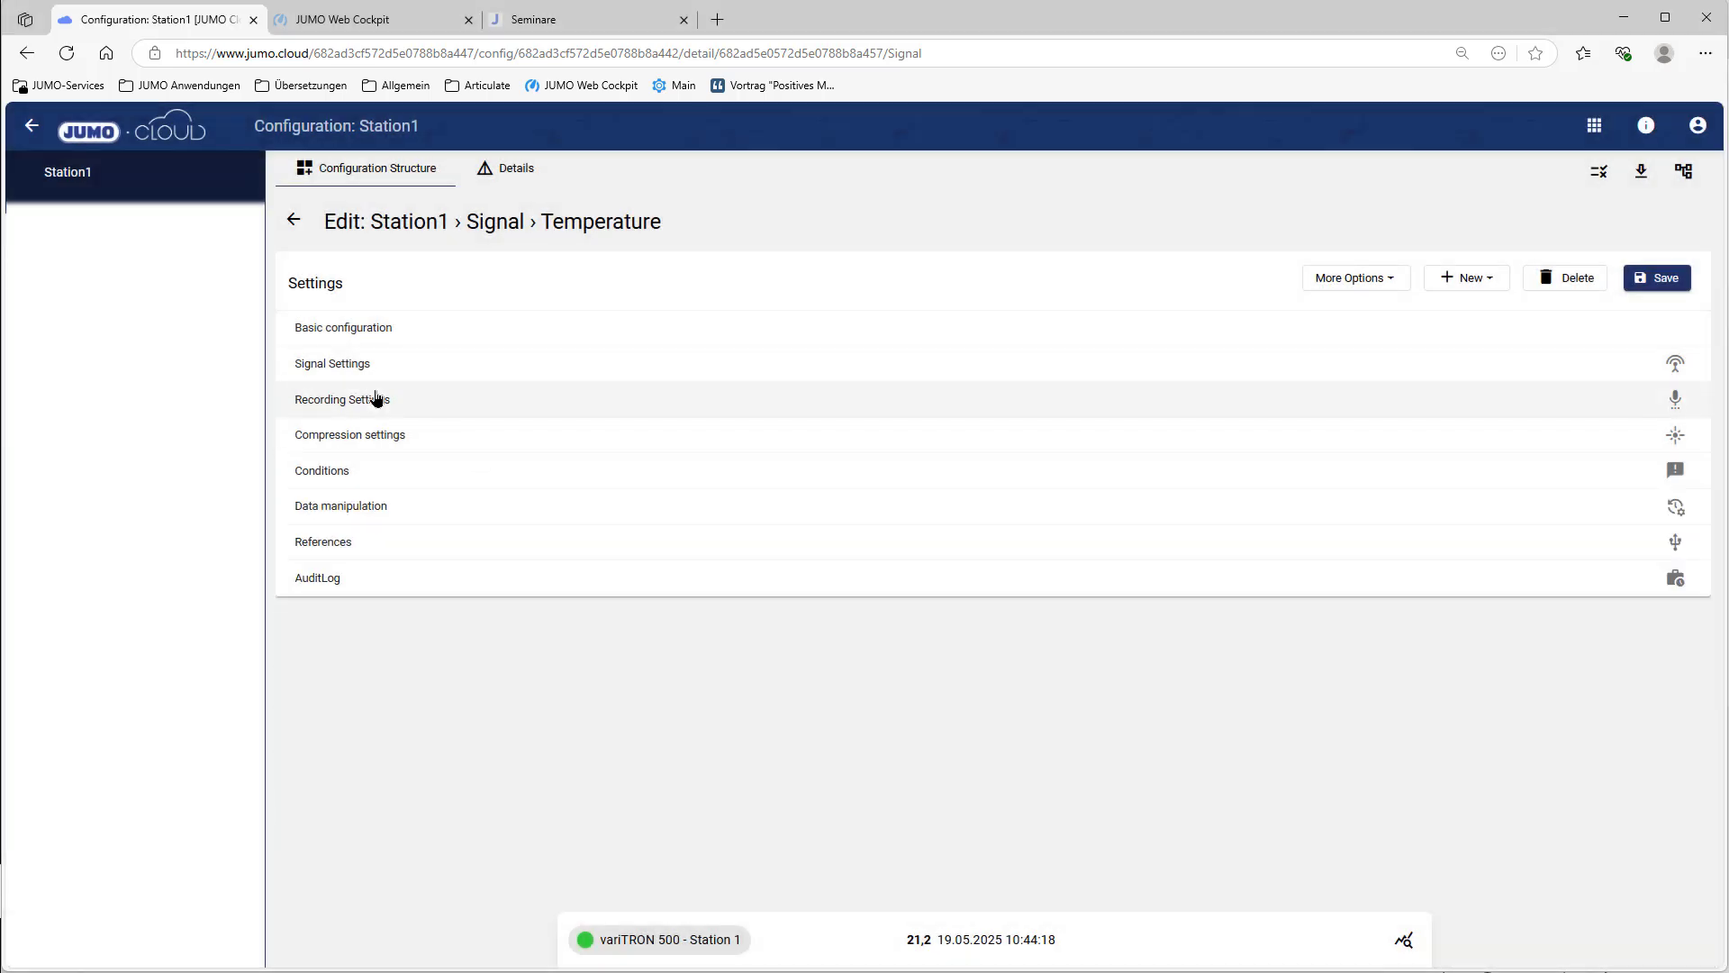
Step: Change the Temperature signal's recording interval from 300 to 30 s, save, and apply it to the variTRON 500
left_click(377, 399)
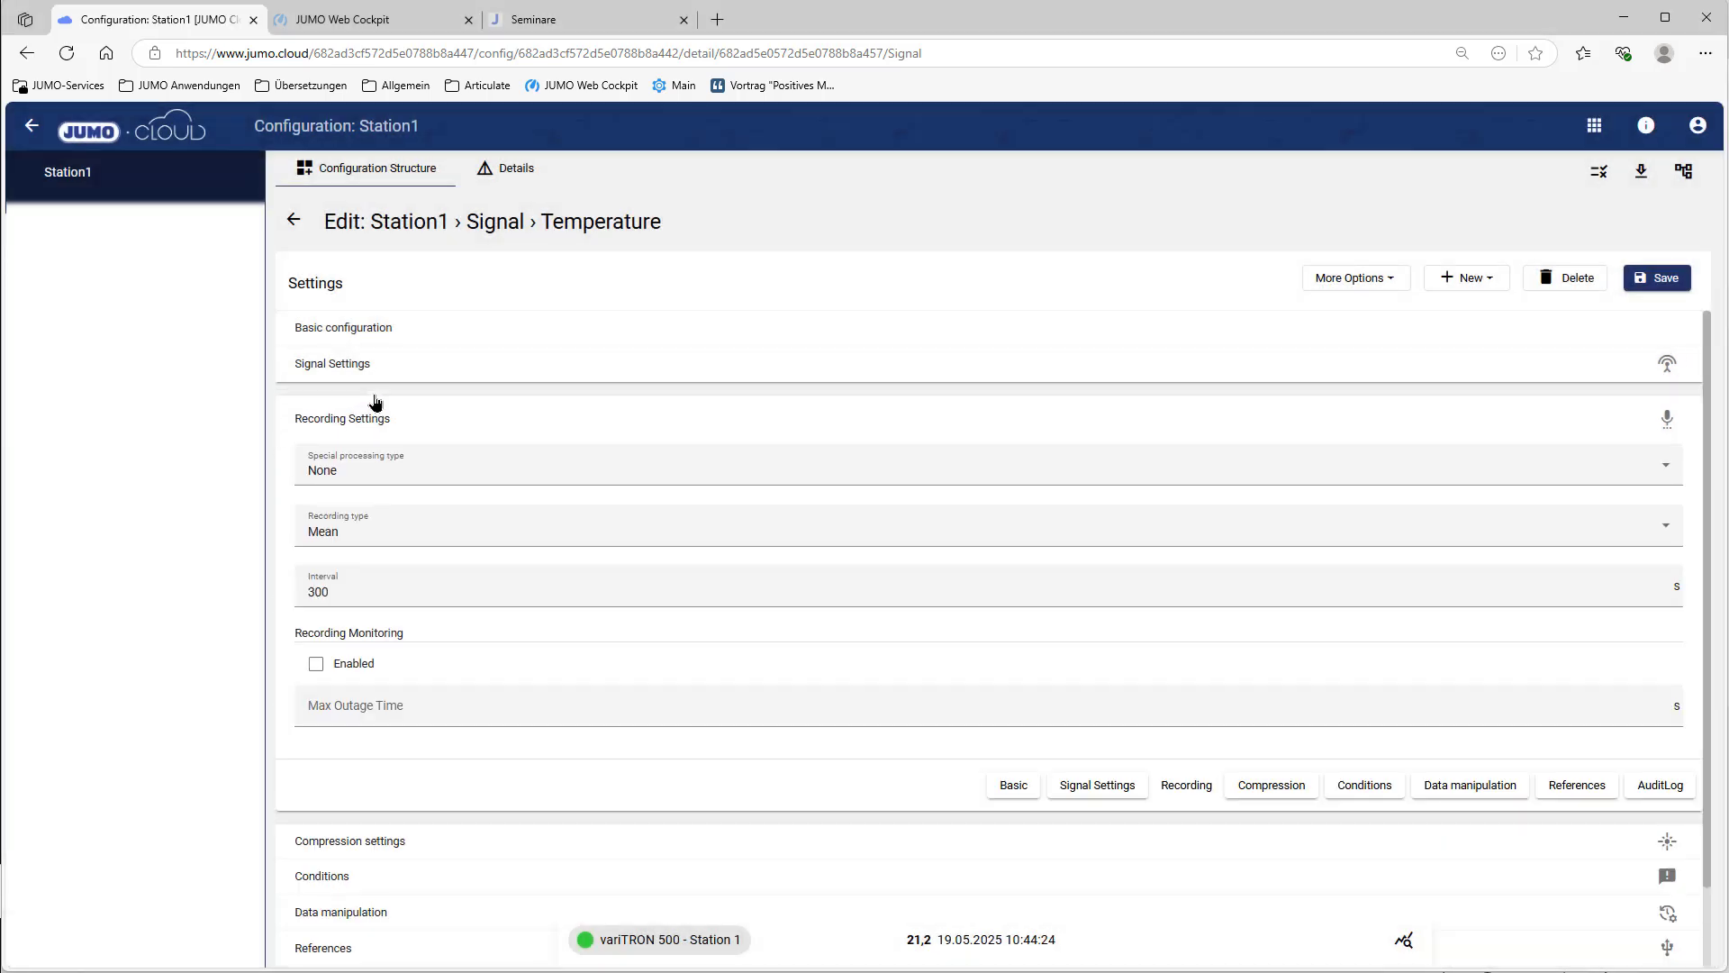
left_click(329, 588)
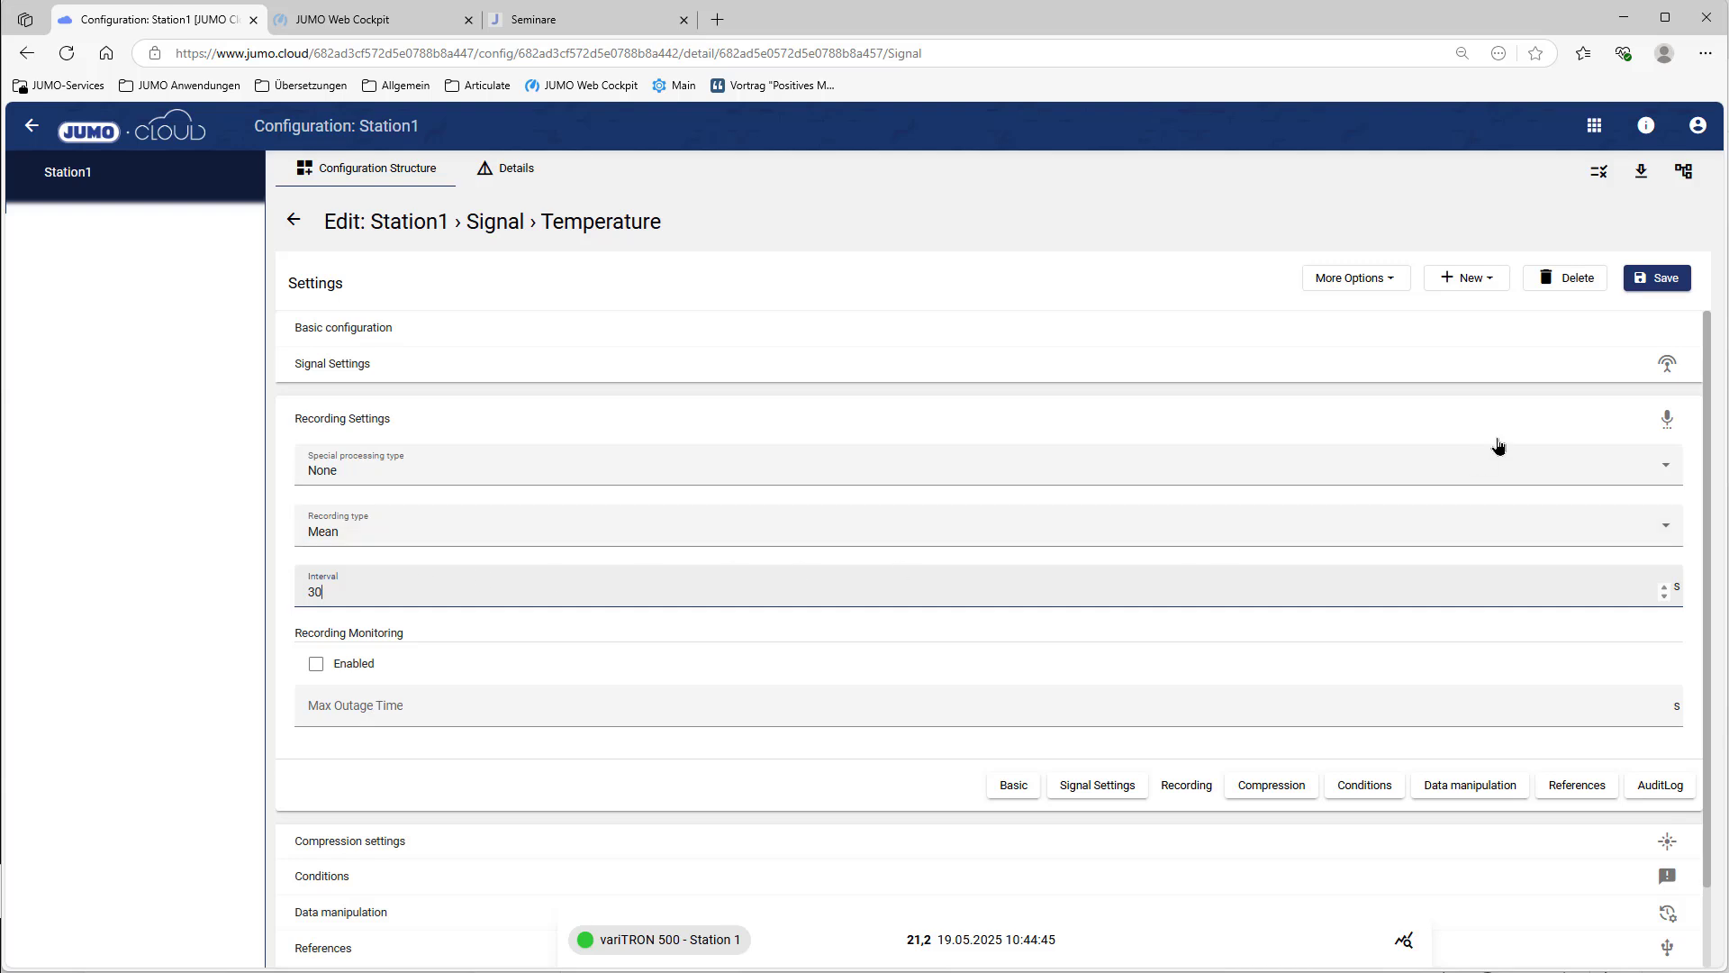
left_click(1687, 278)
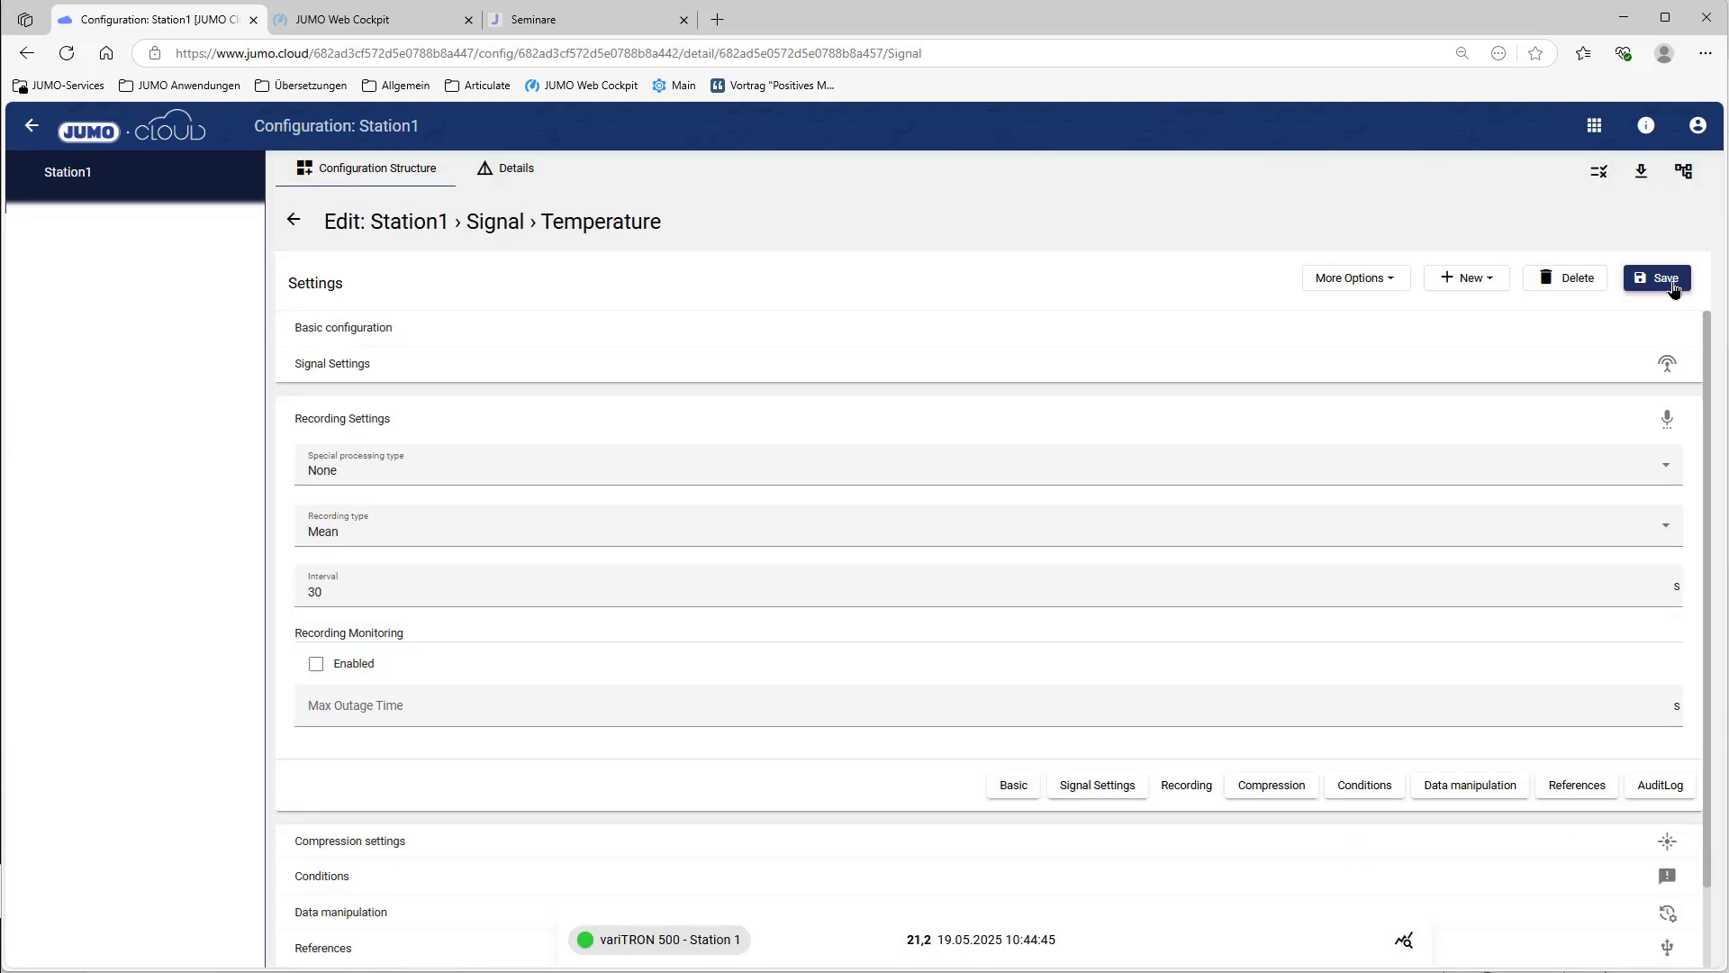
mouse_move(584, 948)
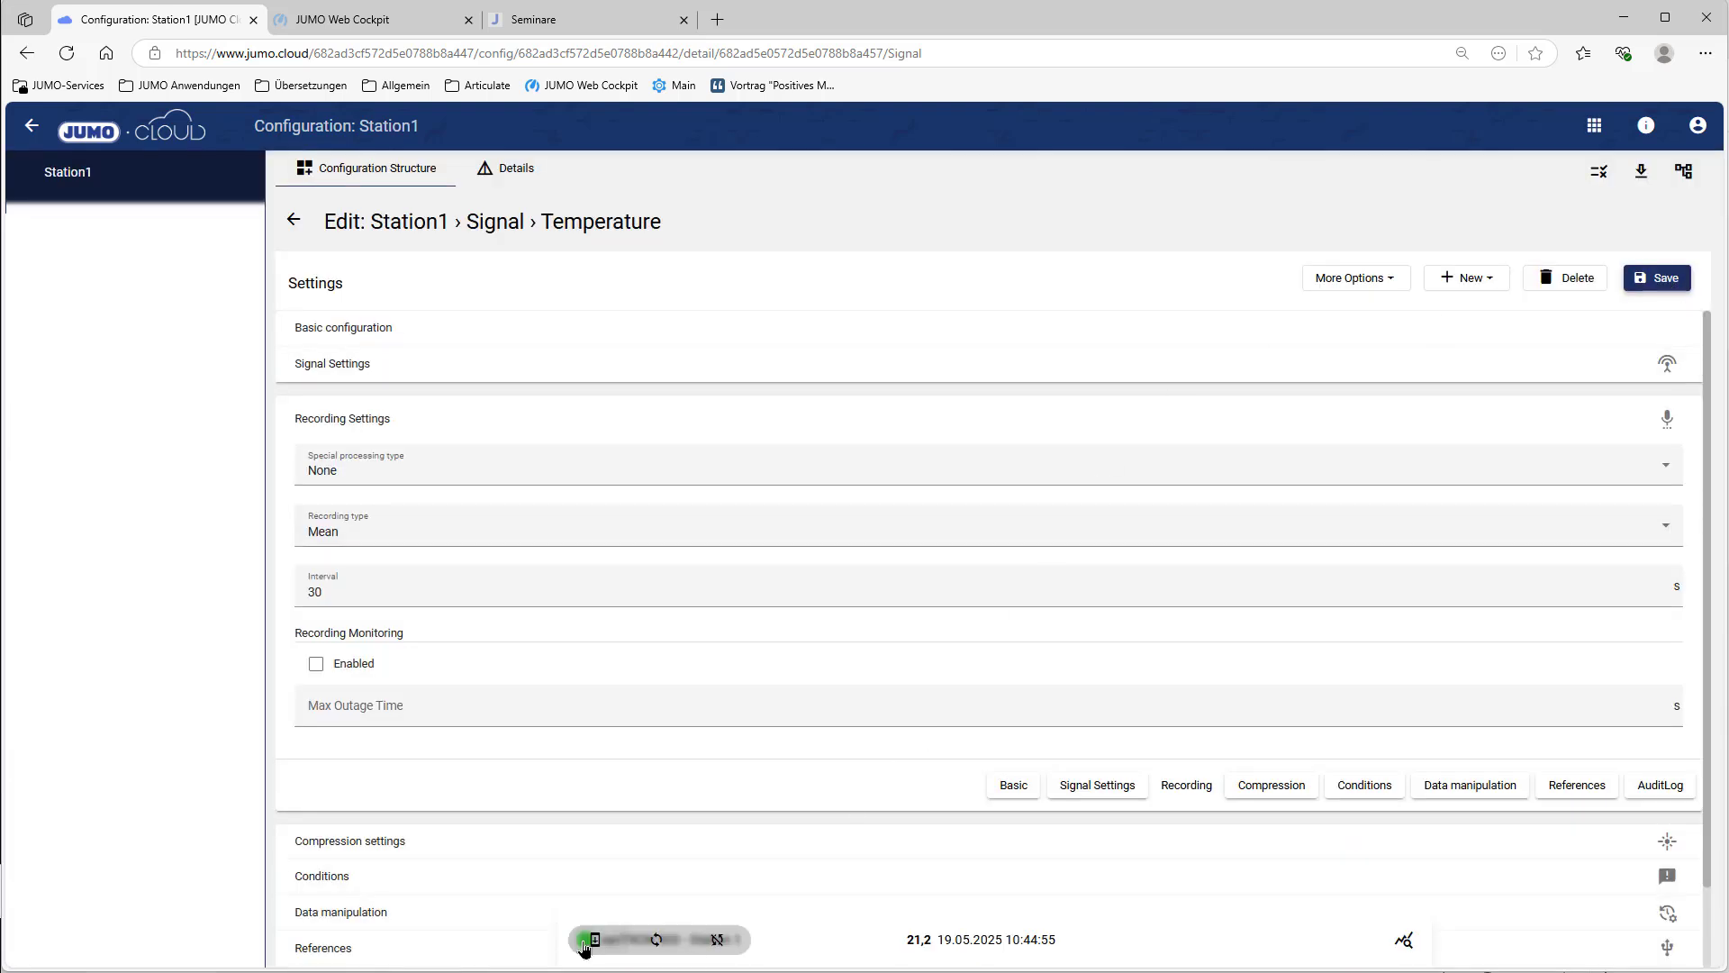
left_click(594, 941)
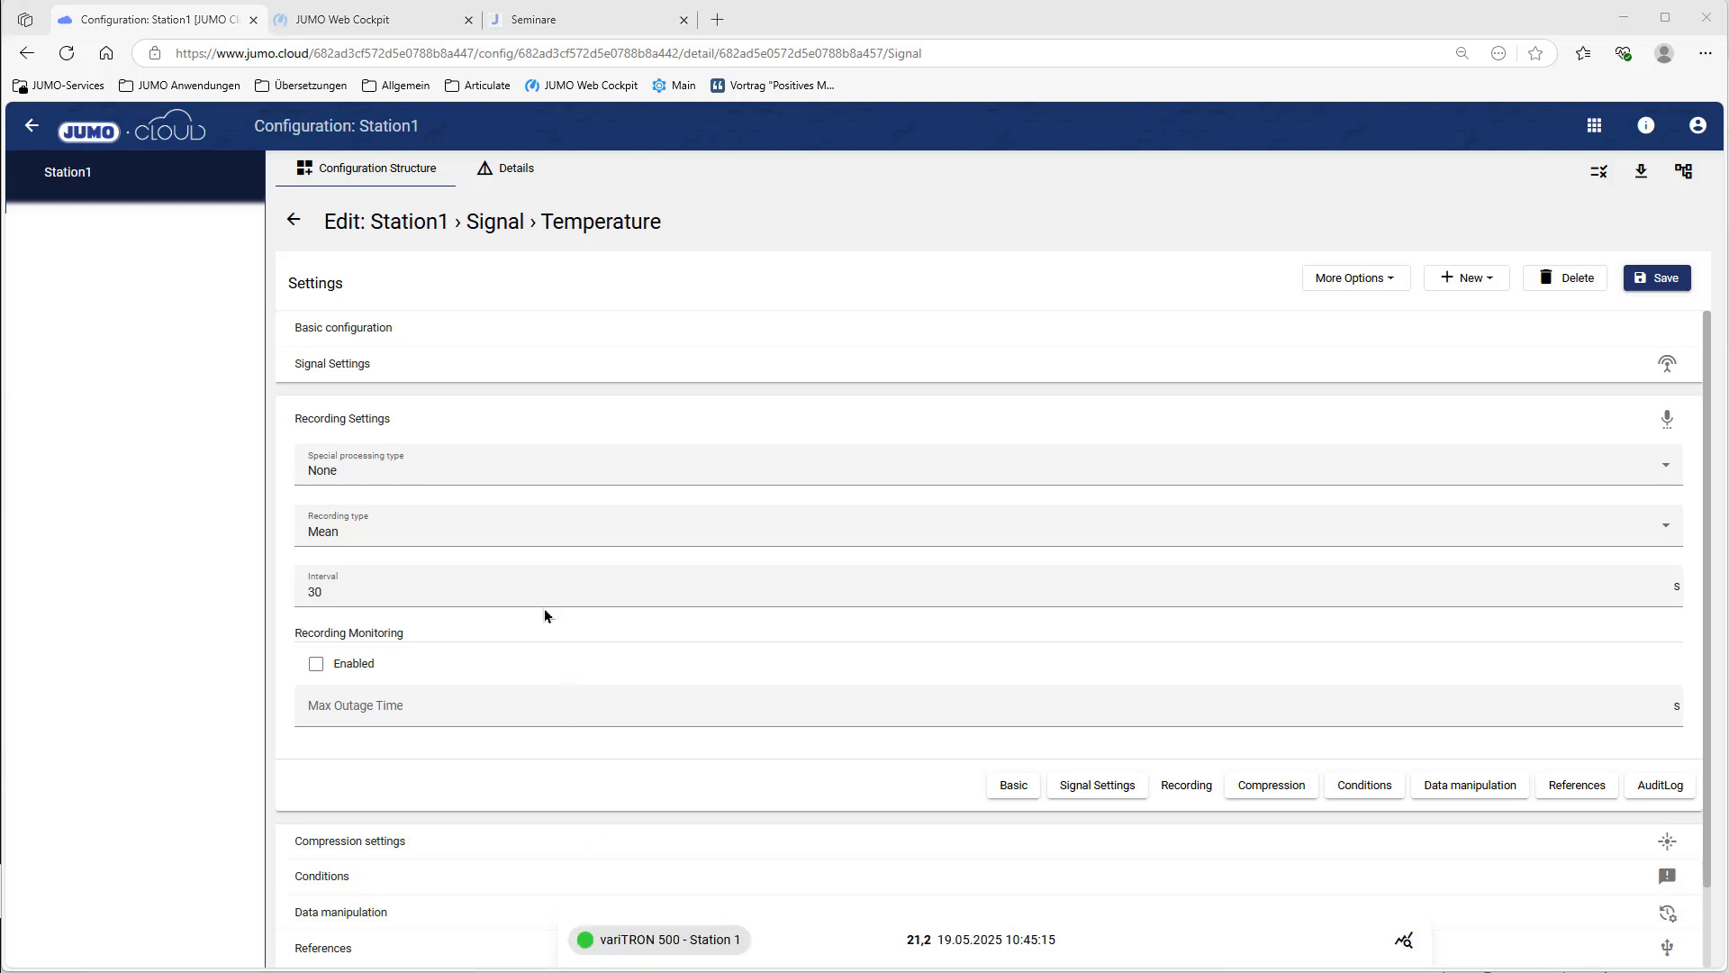
left_click(292, 222)
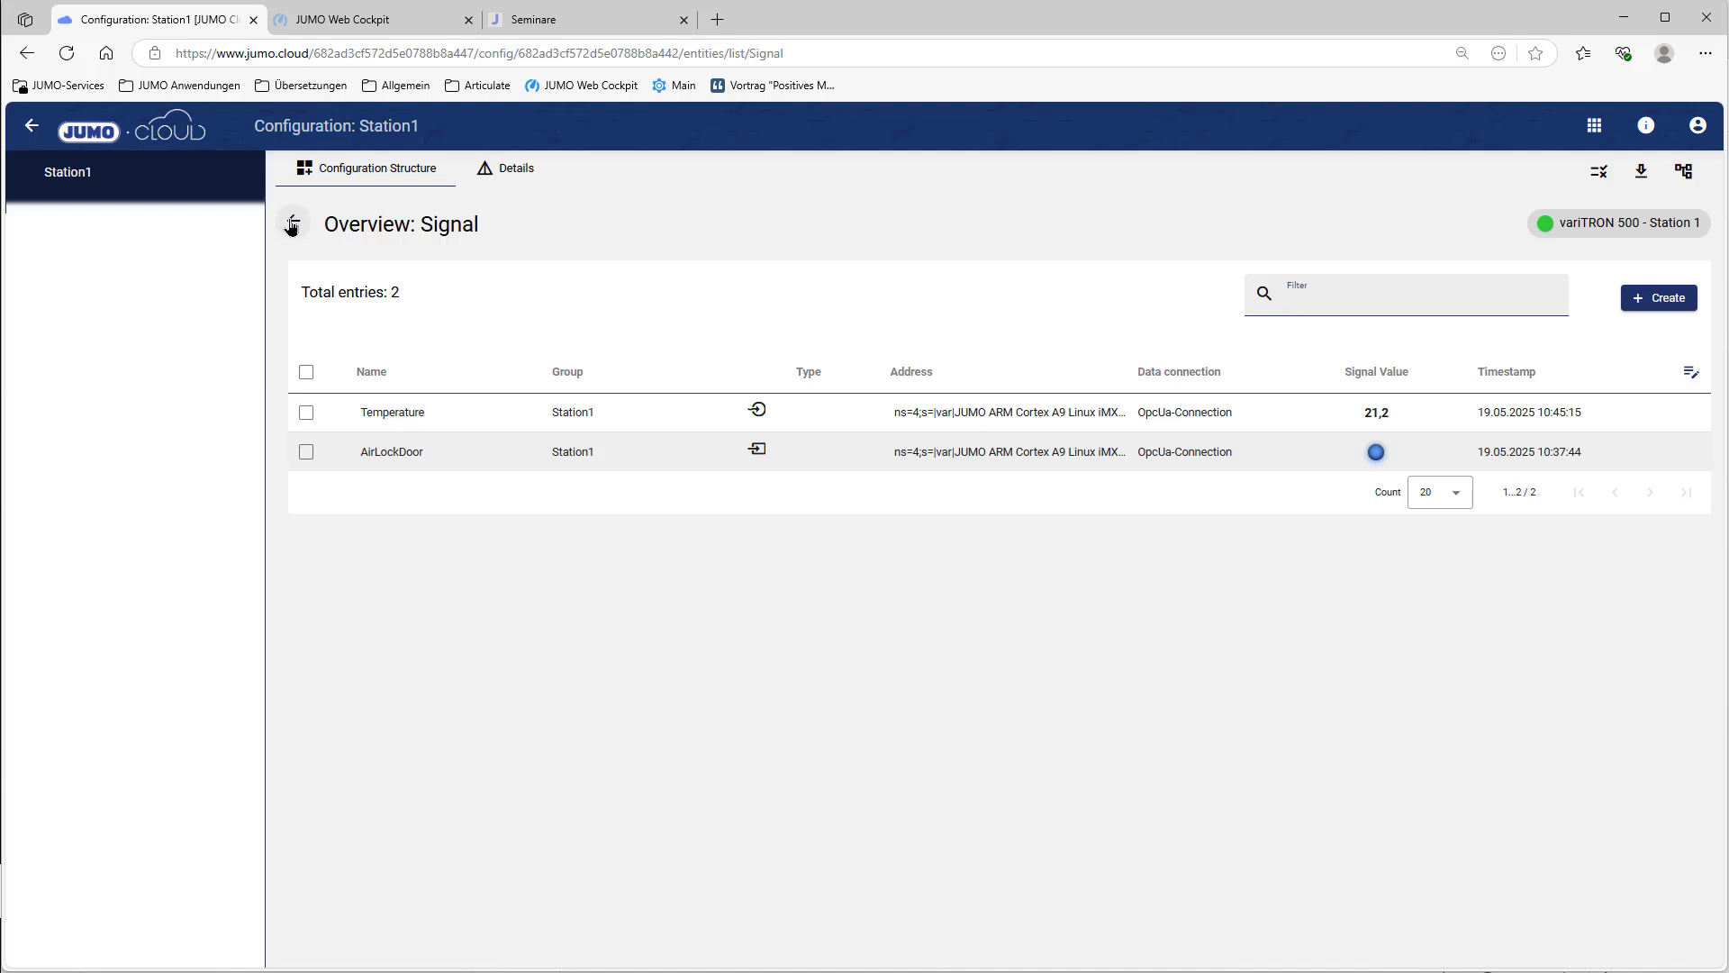
Step: Create a new event definition named 'Temperature exceeded' with category Alarm
left_click(291, 226)
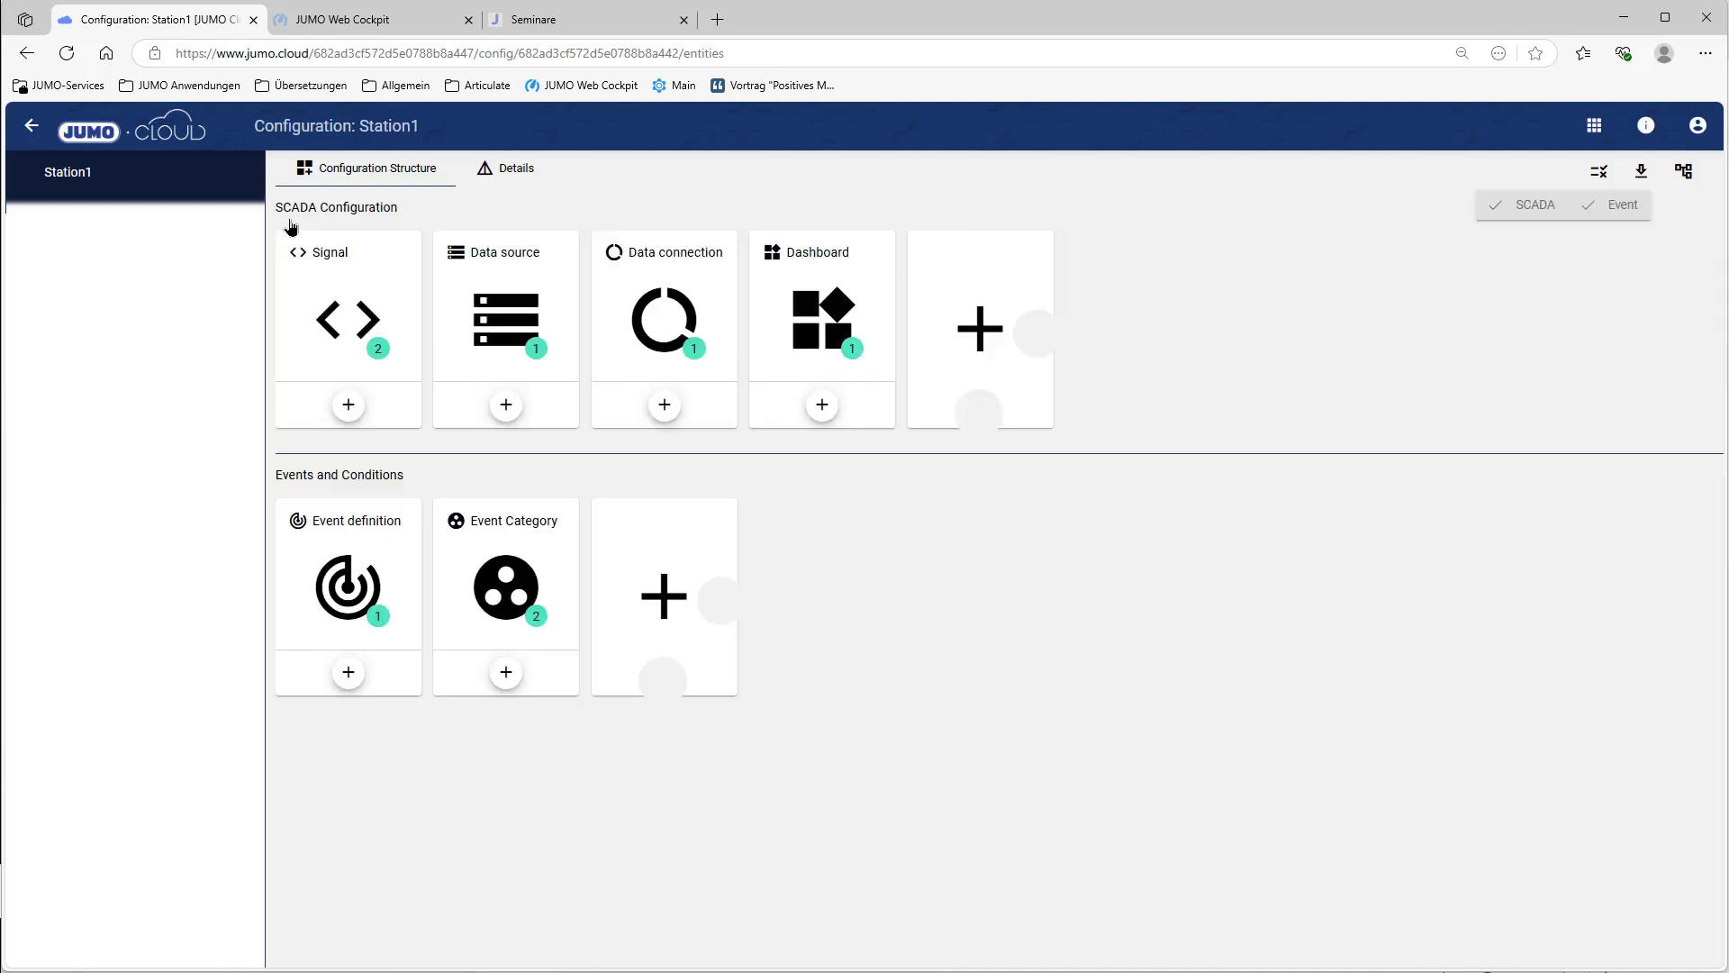
left_click(353, 624)
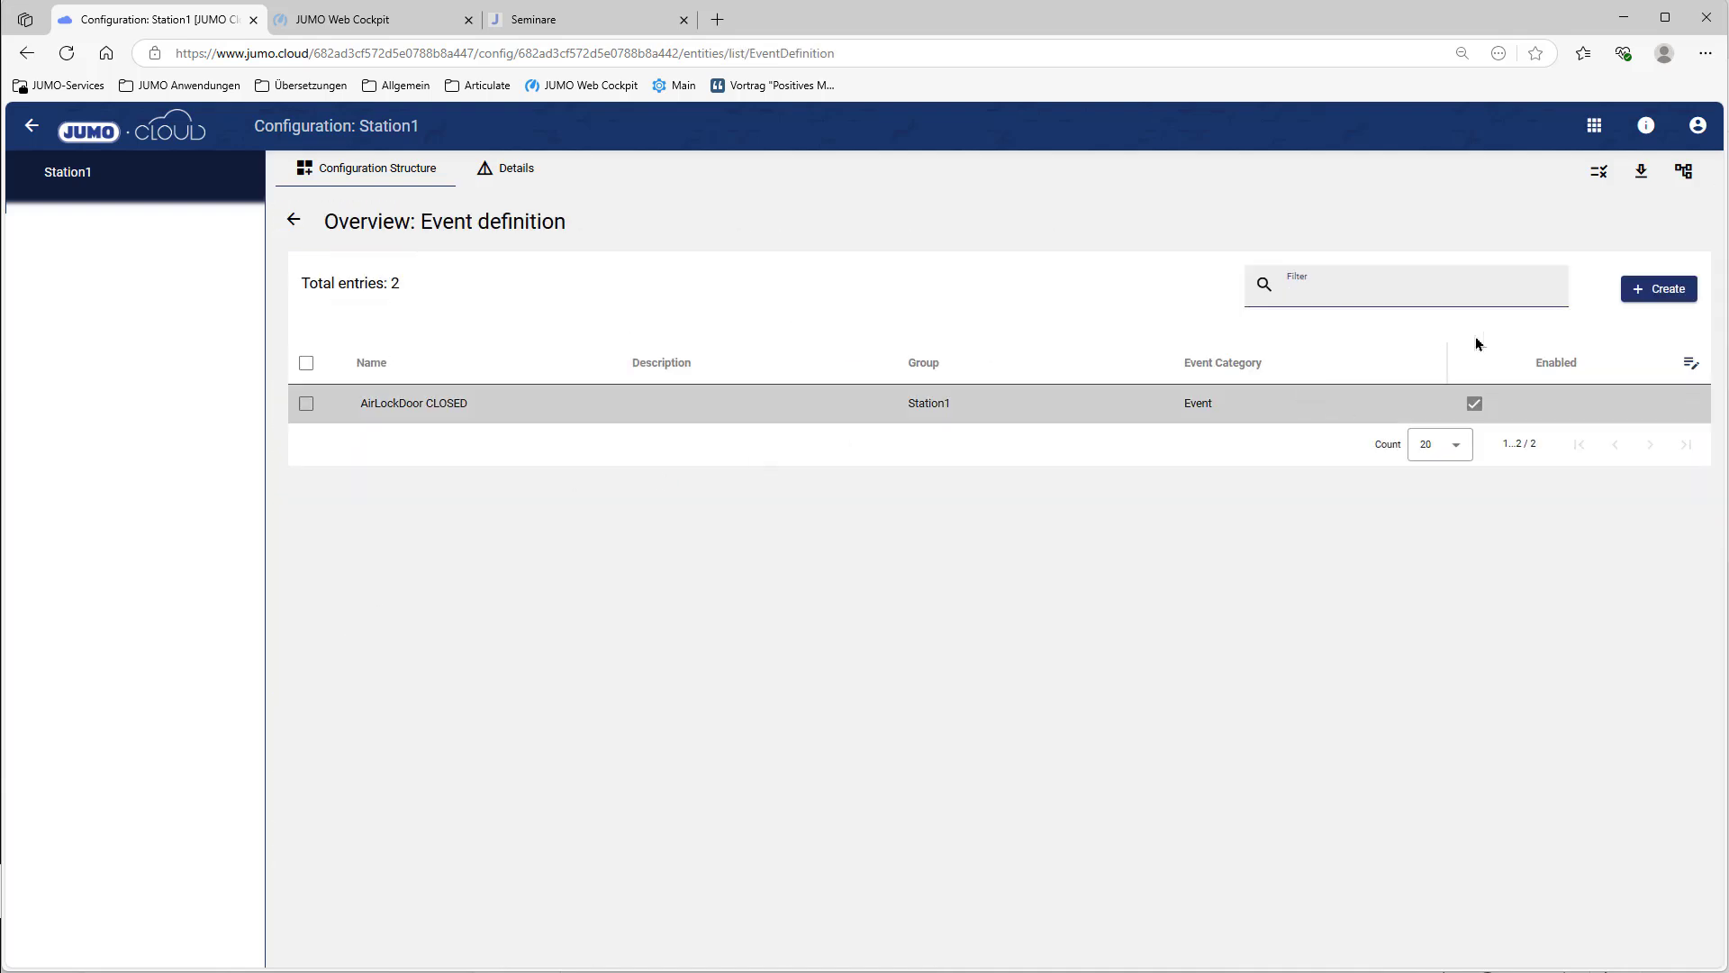
left_click(1637, 292)
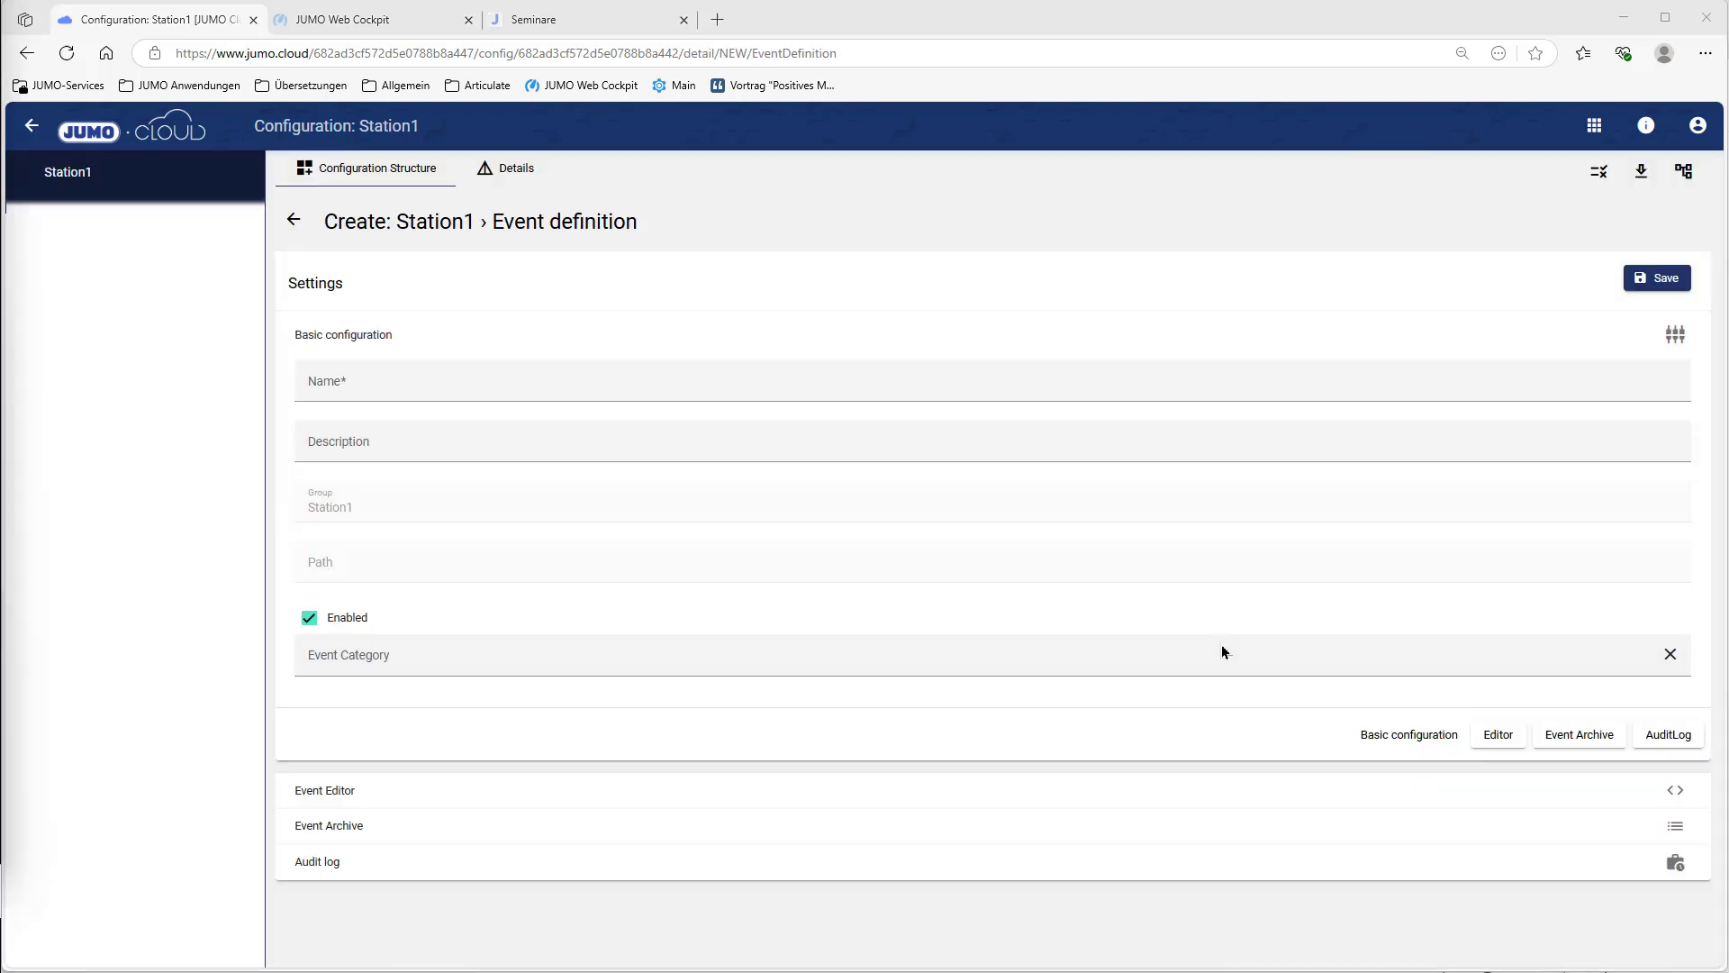
left_click(457, 387)
type("Temperature exceeded")
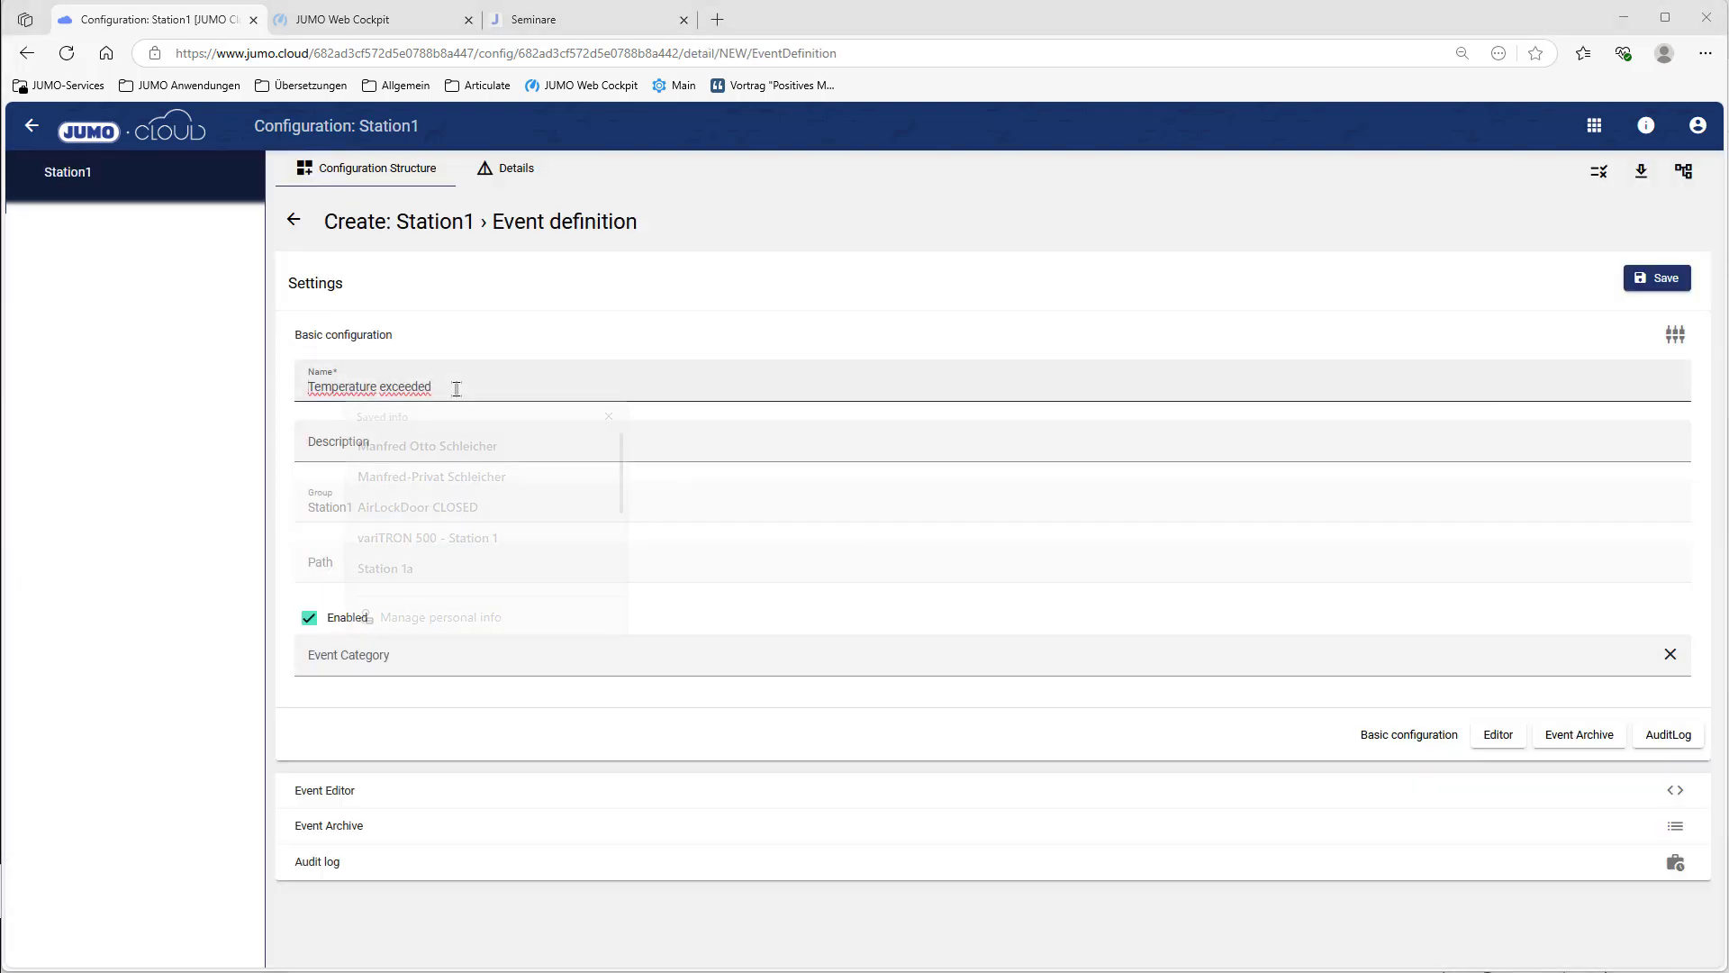
left_click(462, 662)
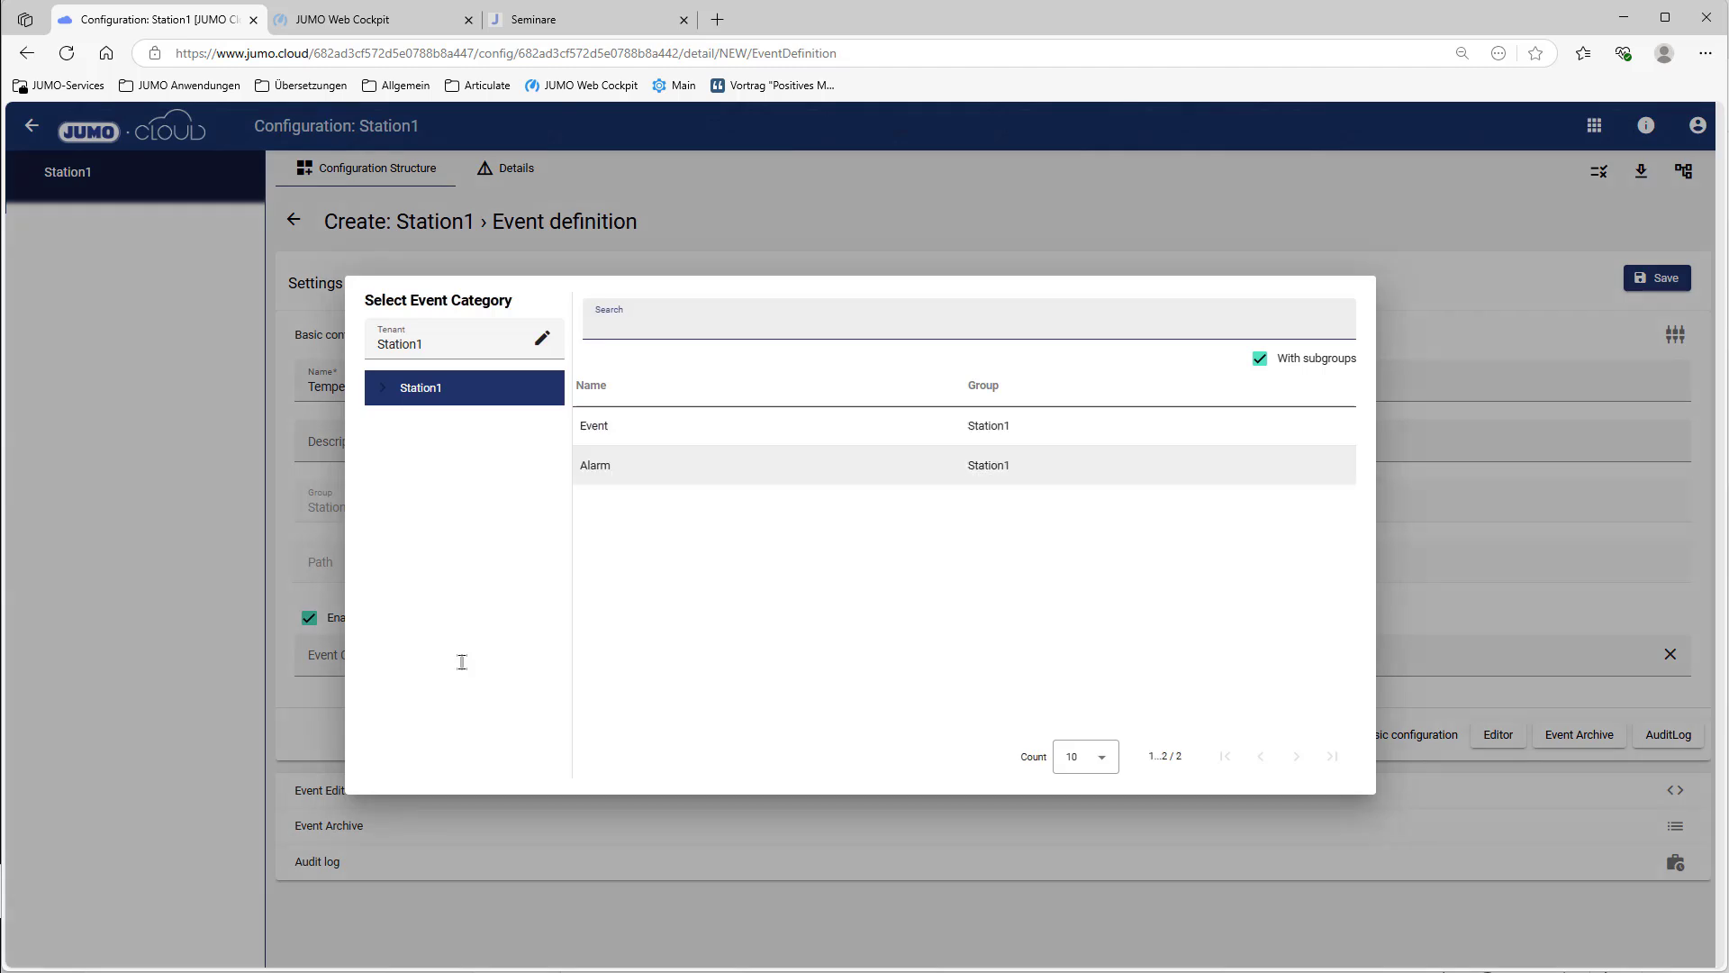
left_click(631, 469)
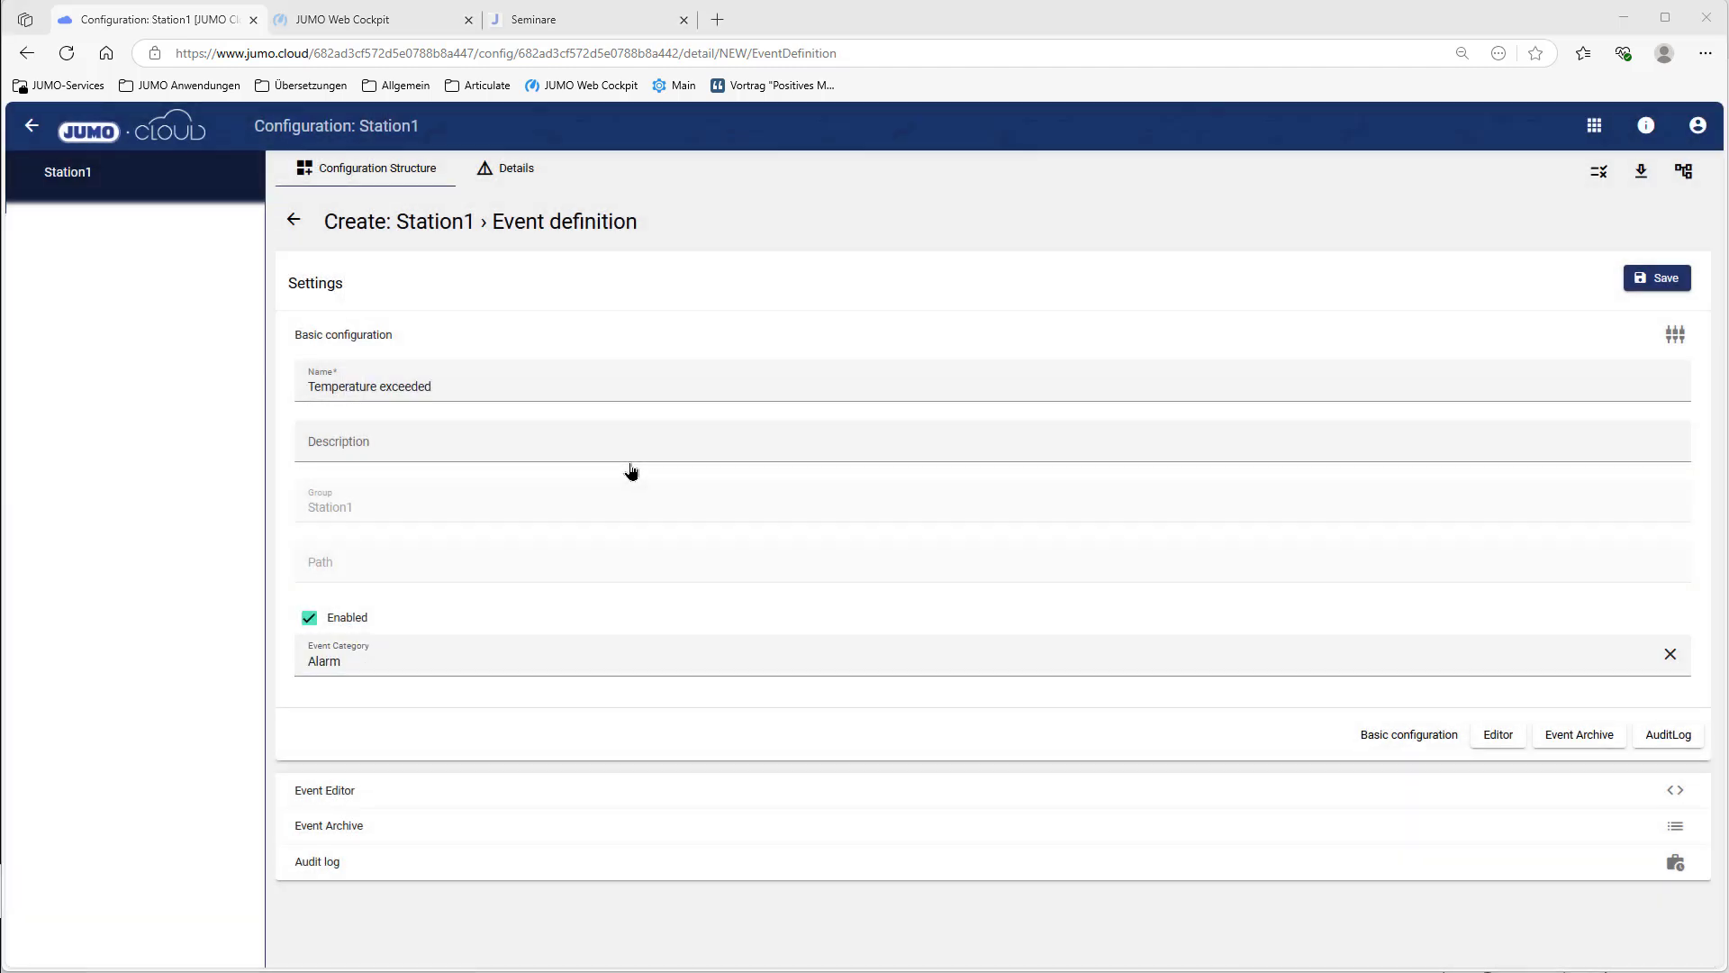
Step: Attach a Signal Condition on Monitoring27°C under Start and save the event definition
left_click(360, 791)
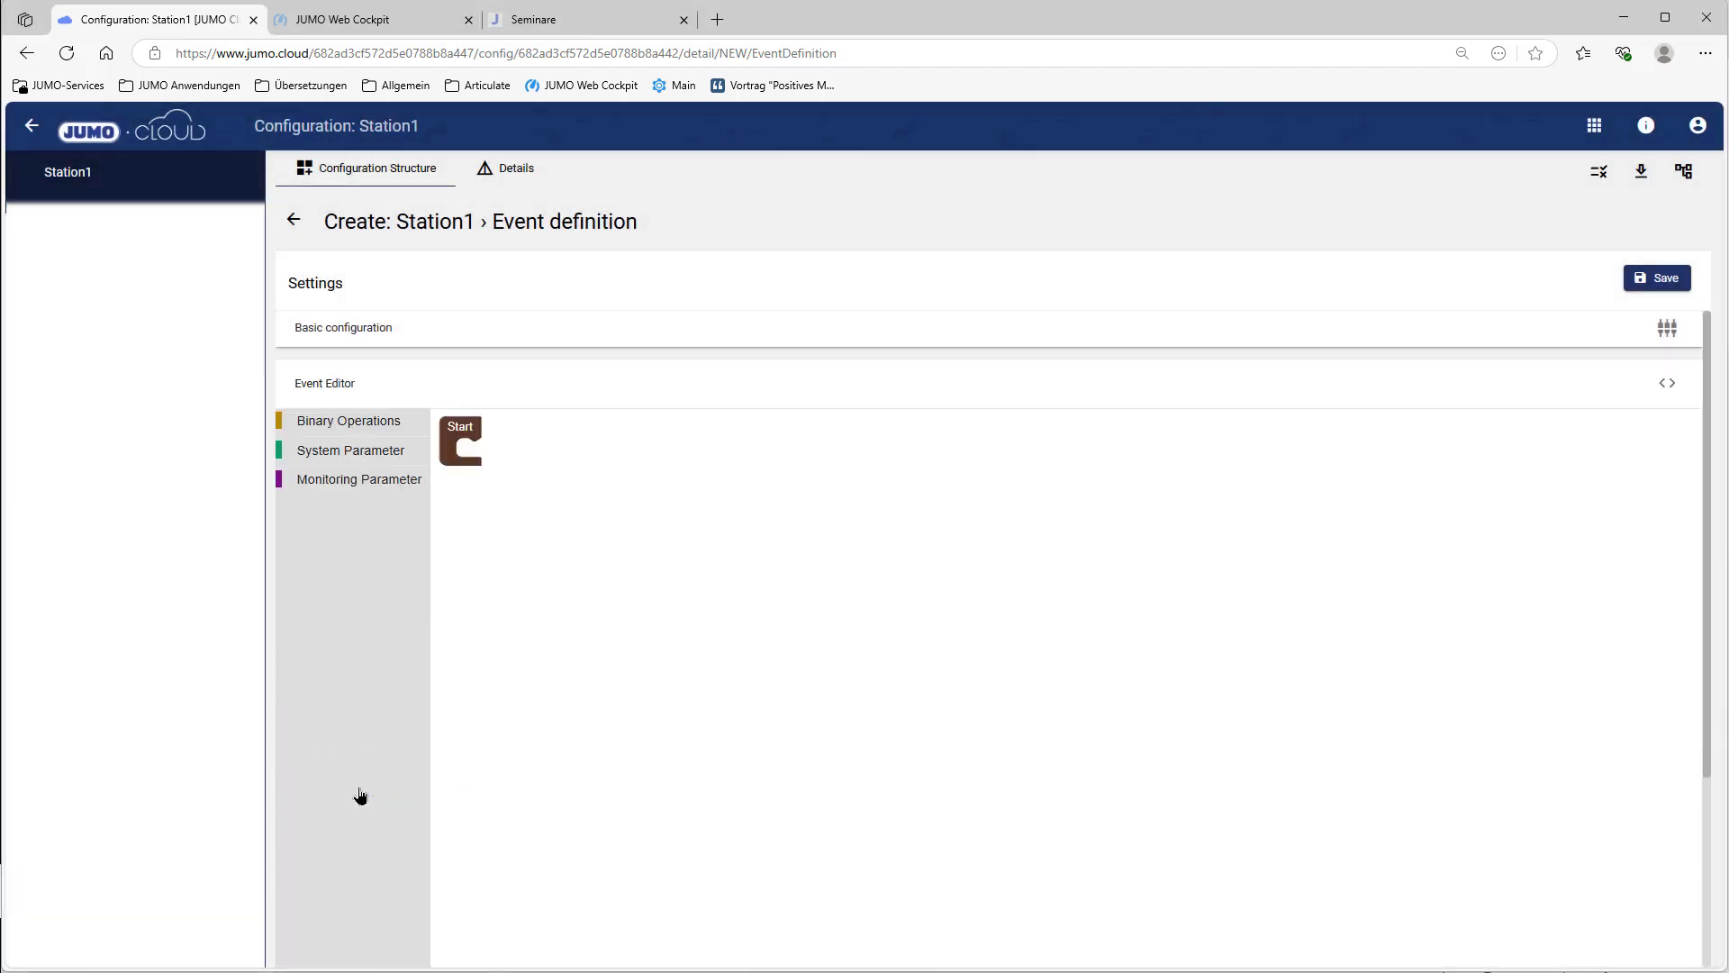
left_click(372, 455)
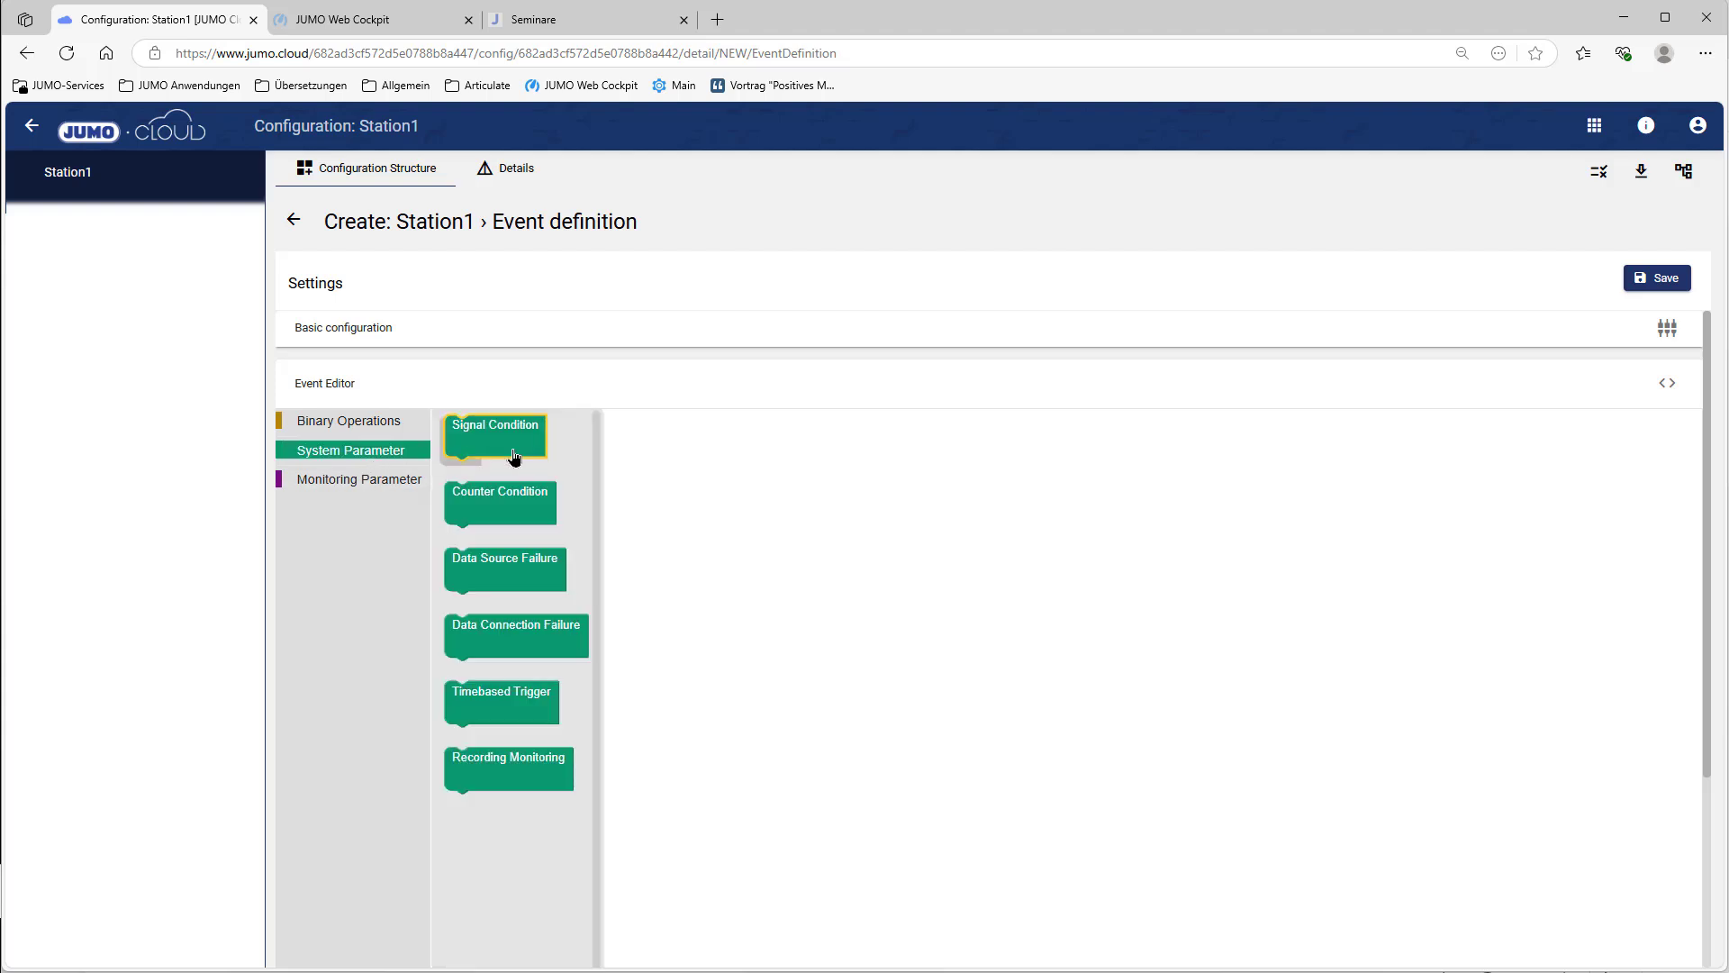
mouse_move(514, 456)
left_mouse_down()
mouse_move(544, 456)
mouse_move(525, 479)
left_mouse_up()
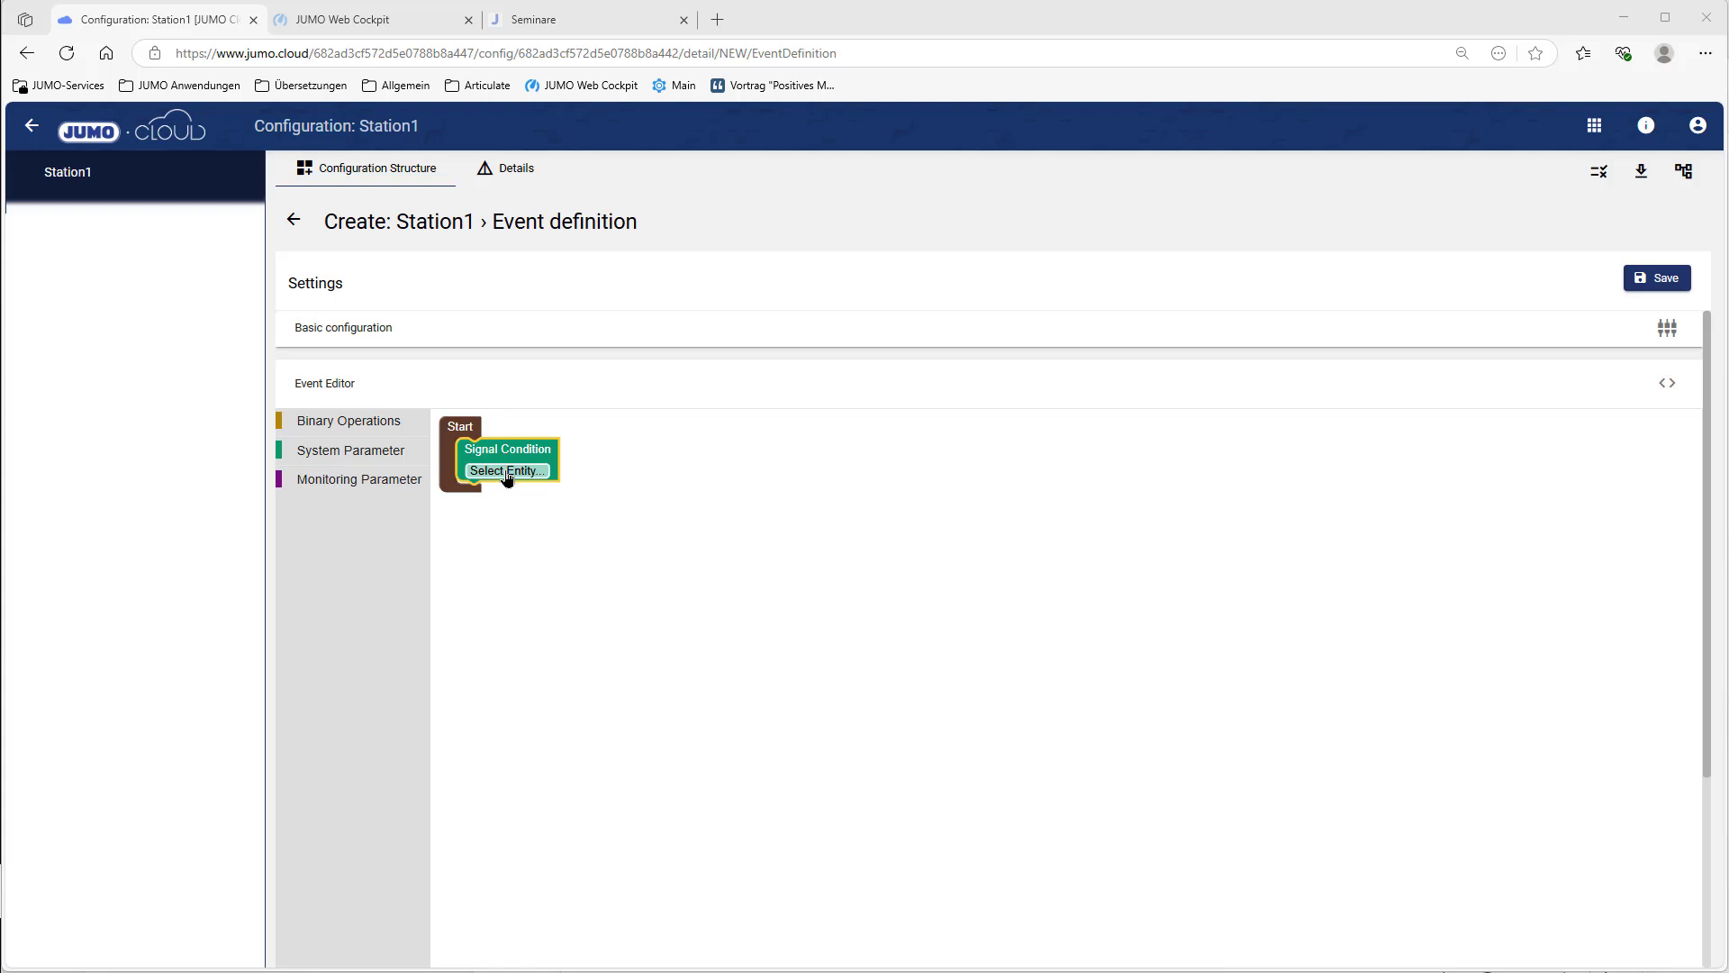
left_click(506, 472)
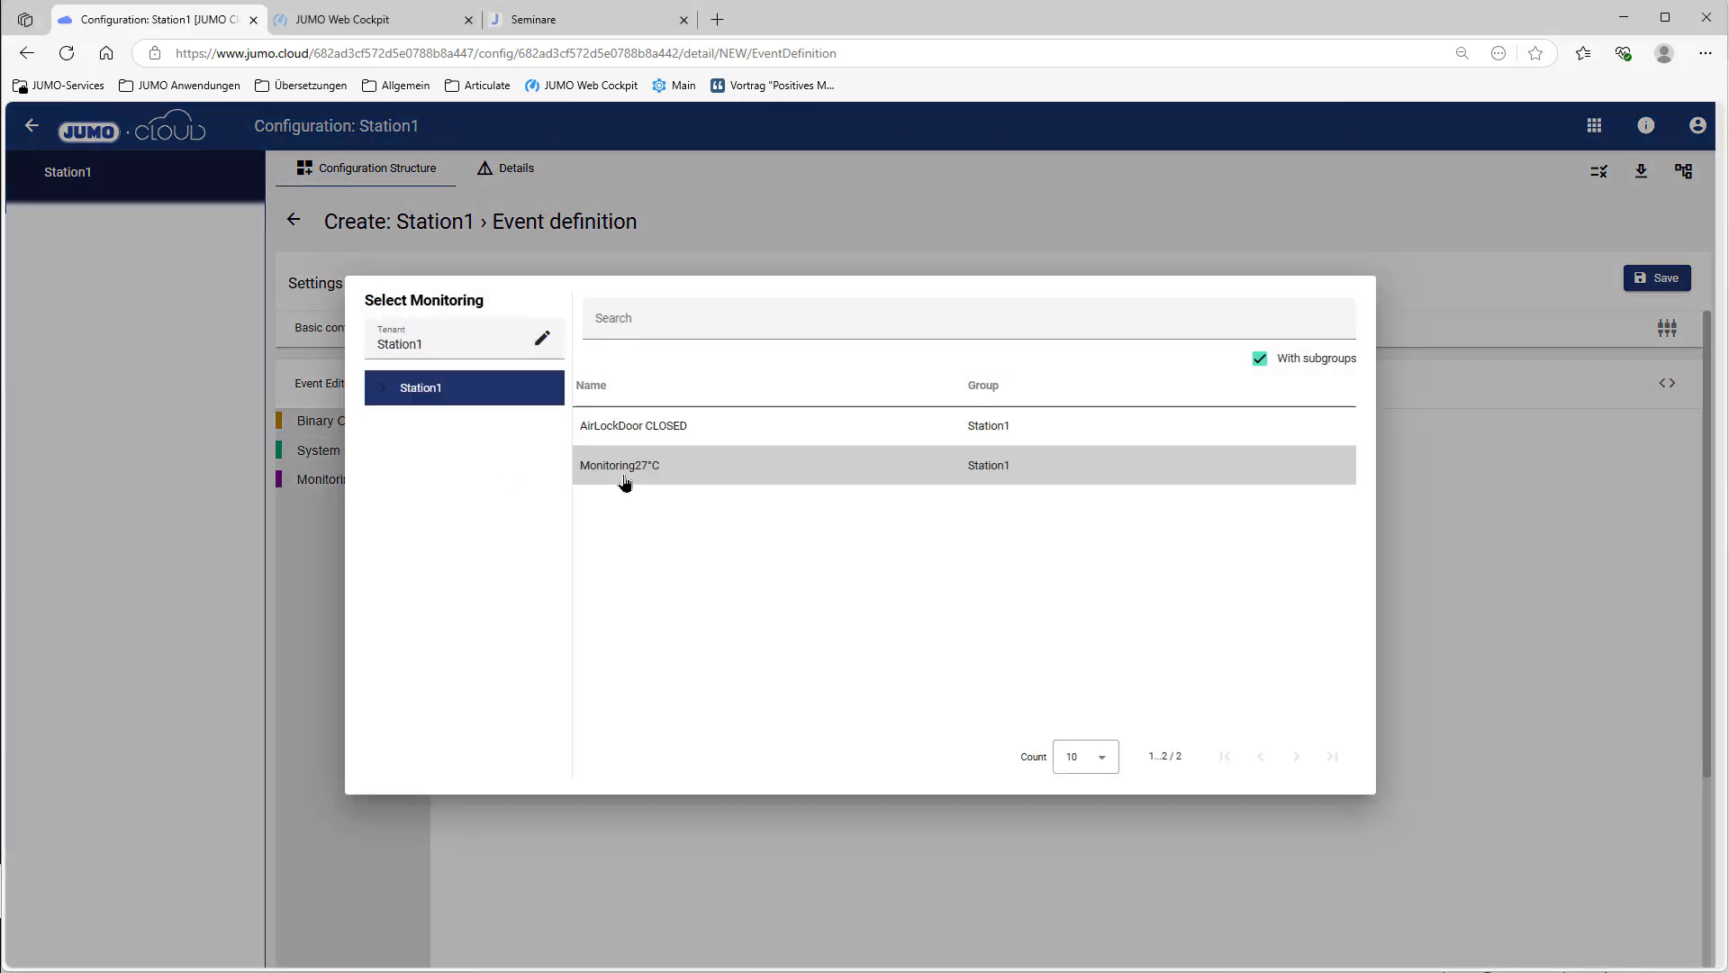
left_click(625, 482)
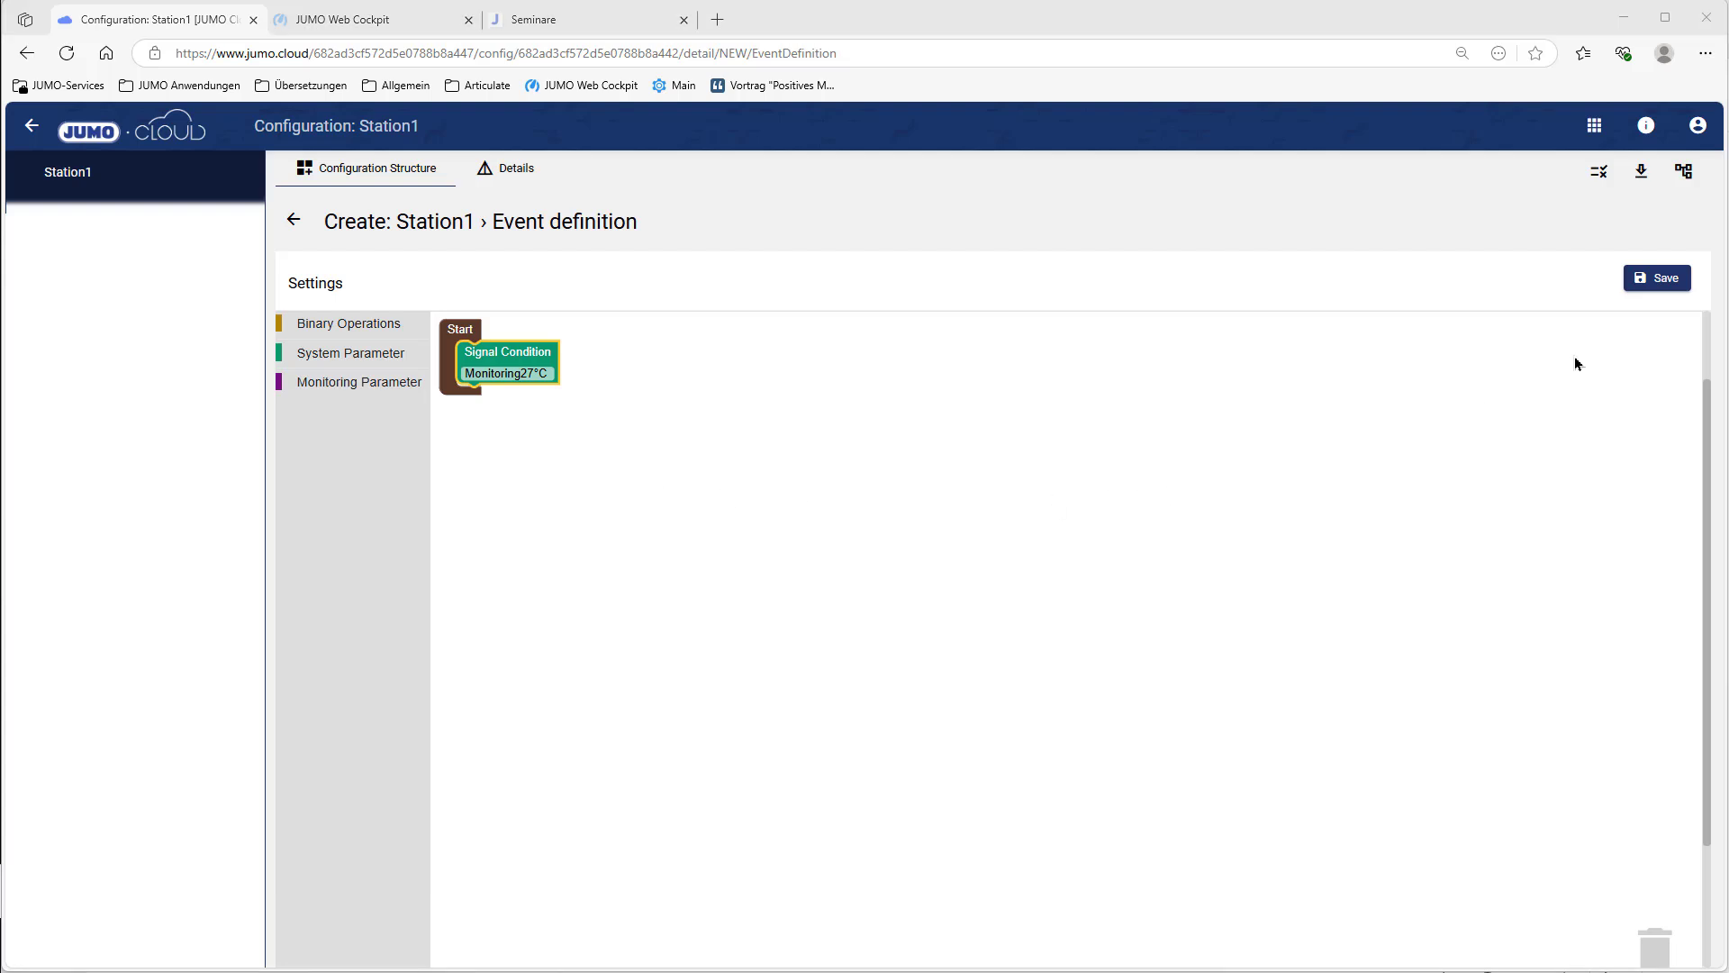
left_click(1652, 296)
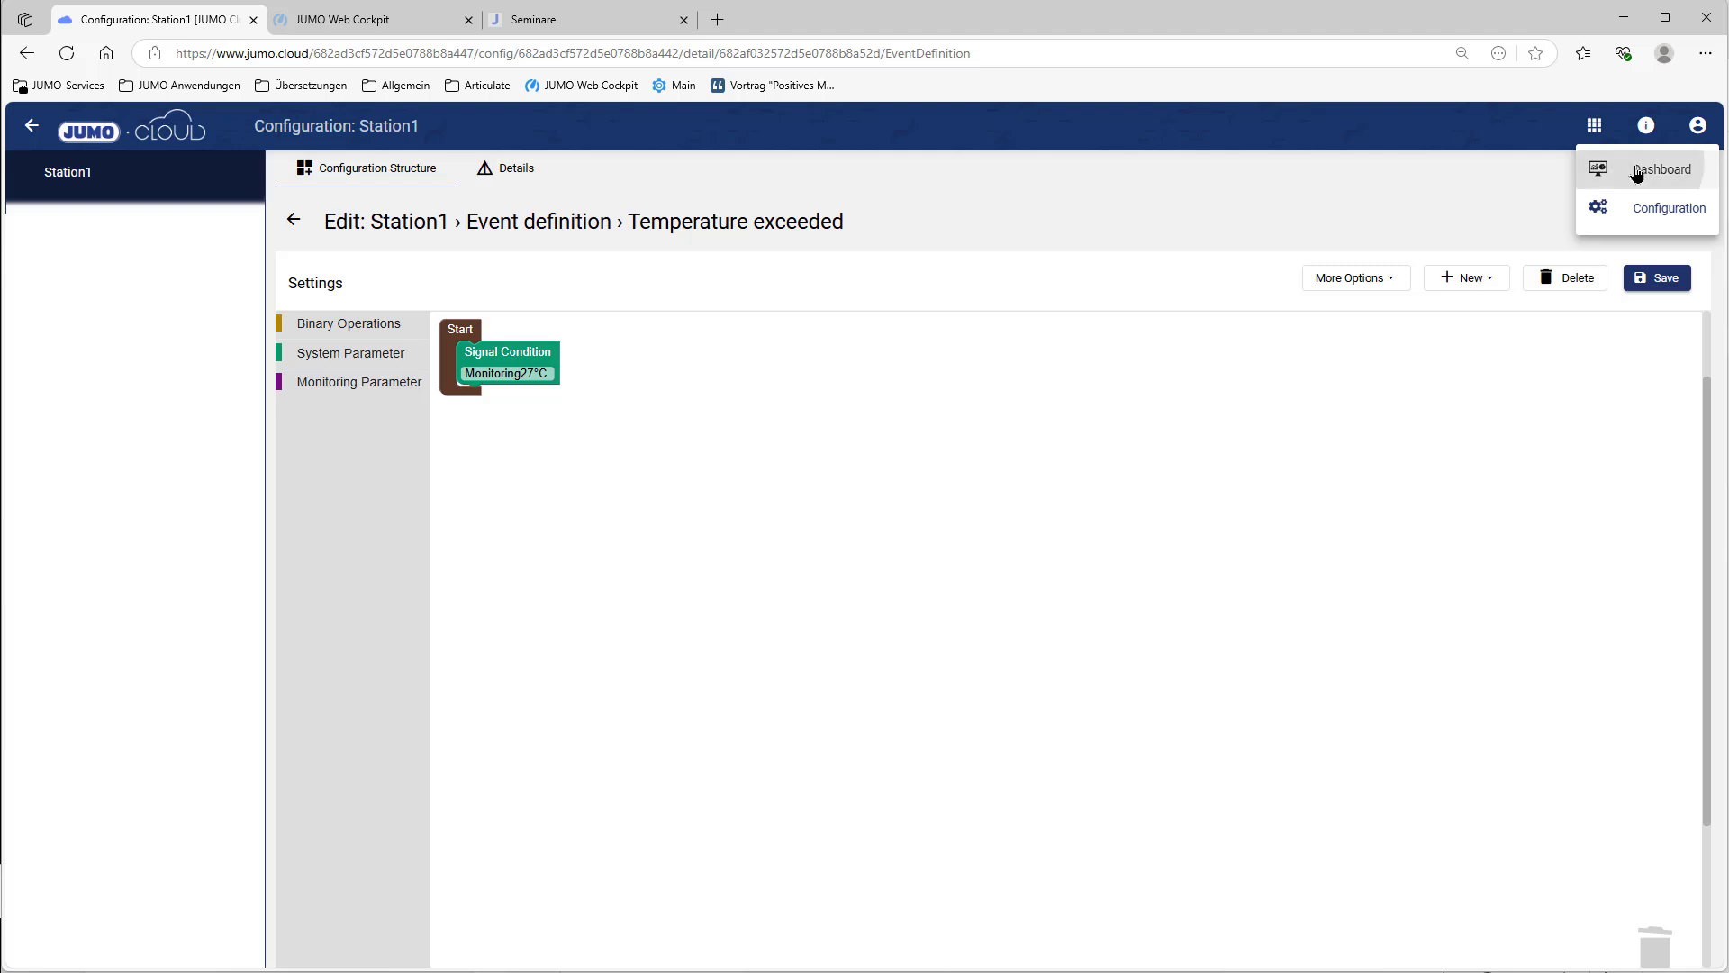
Step: Open the Alert dashboard in edit mode
left_click(1636, 171)
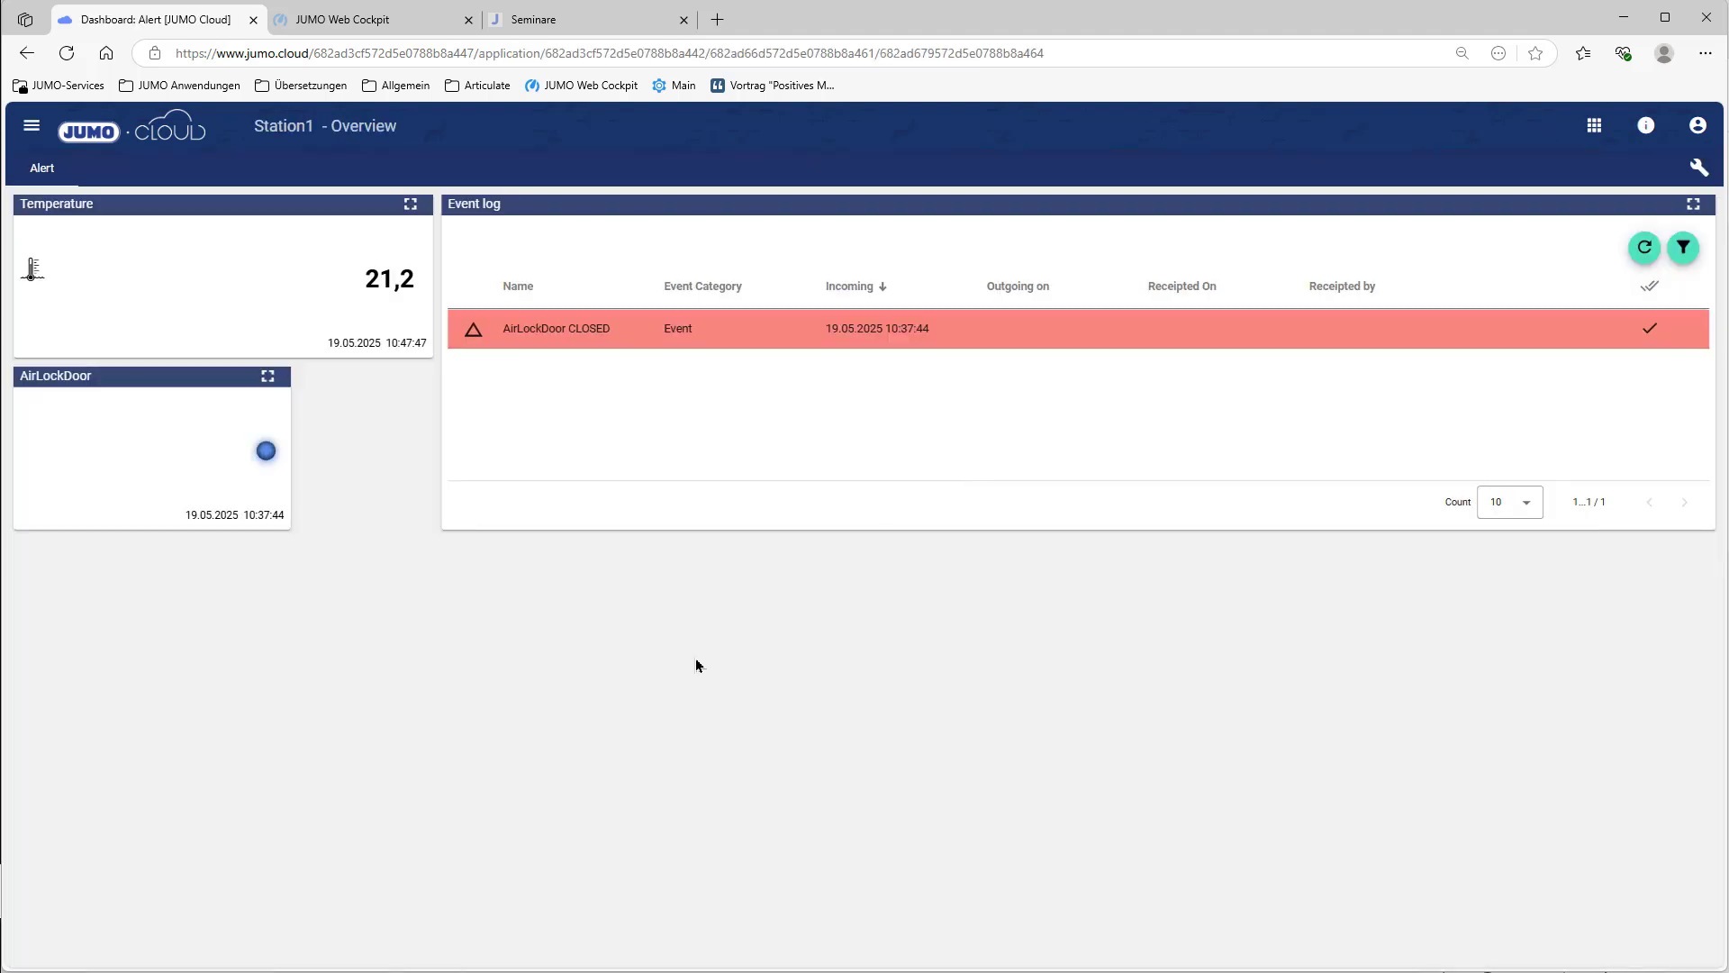
left_click(1699, 168)
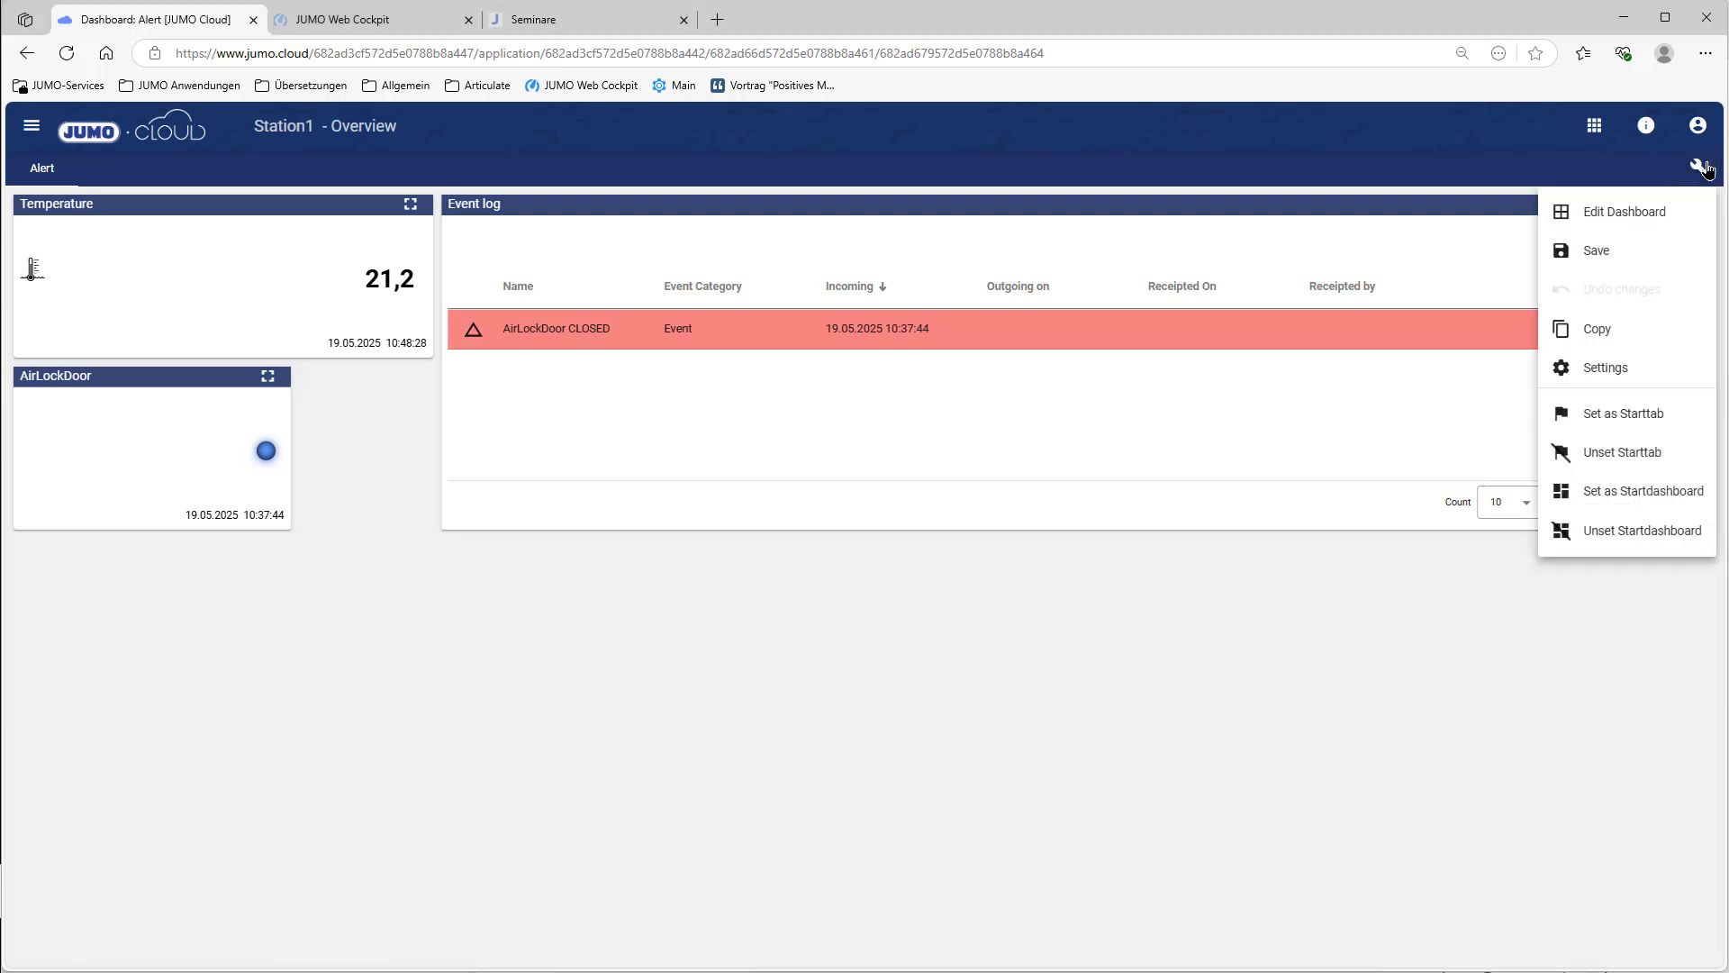
left_click(1641, 218)
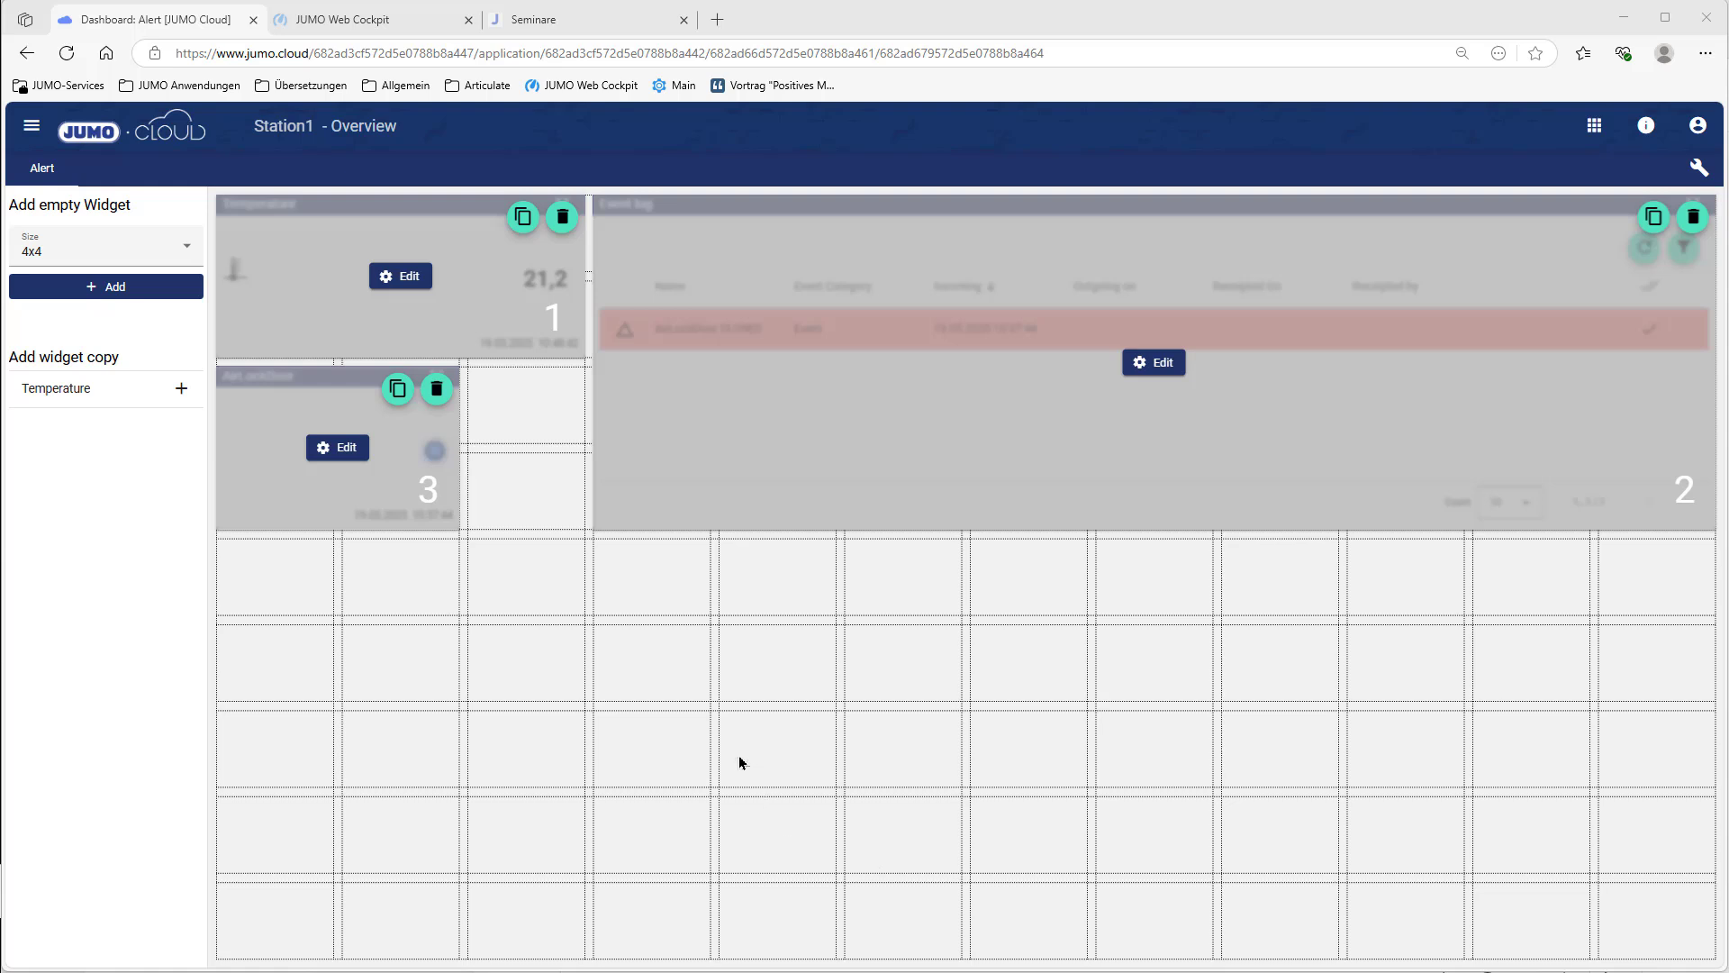
Step: Set the Temperature widget to manage conditions and include signal history, then save the dashboard
left_click(403, 277)
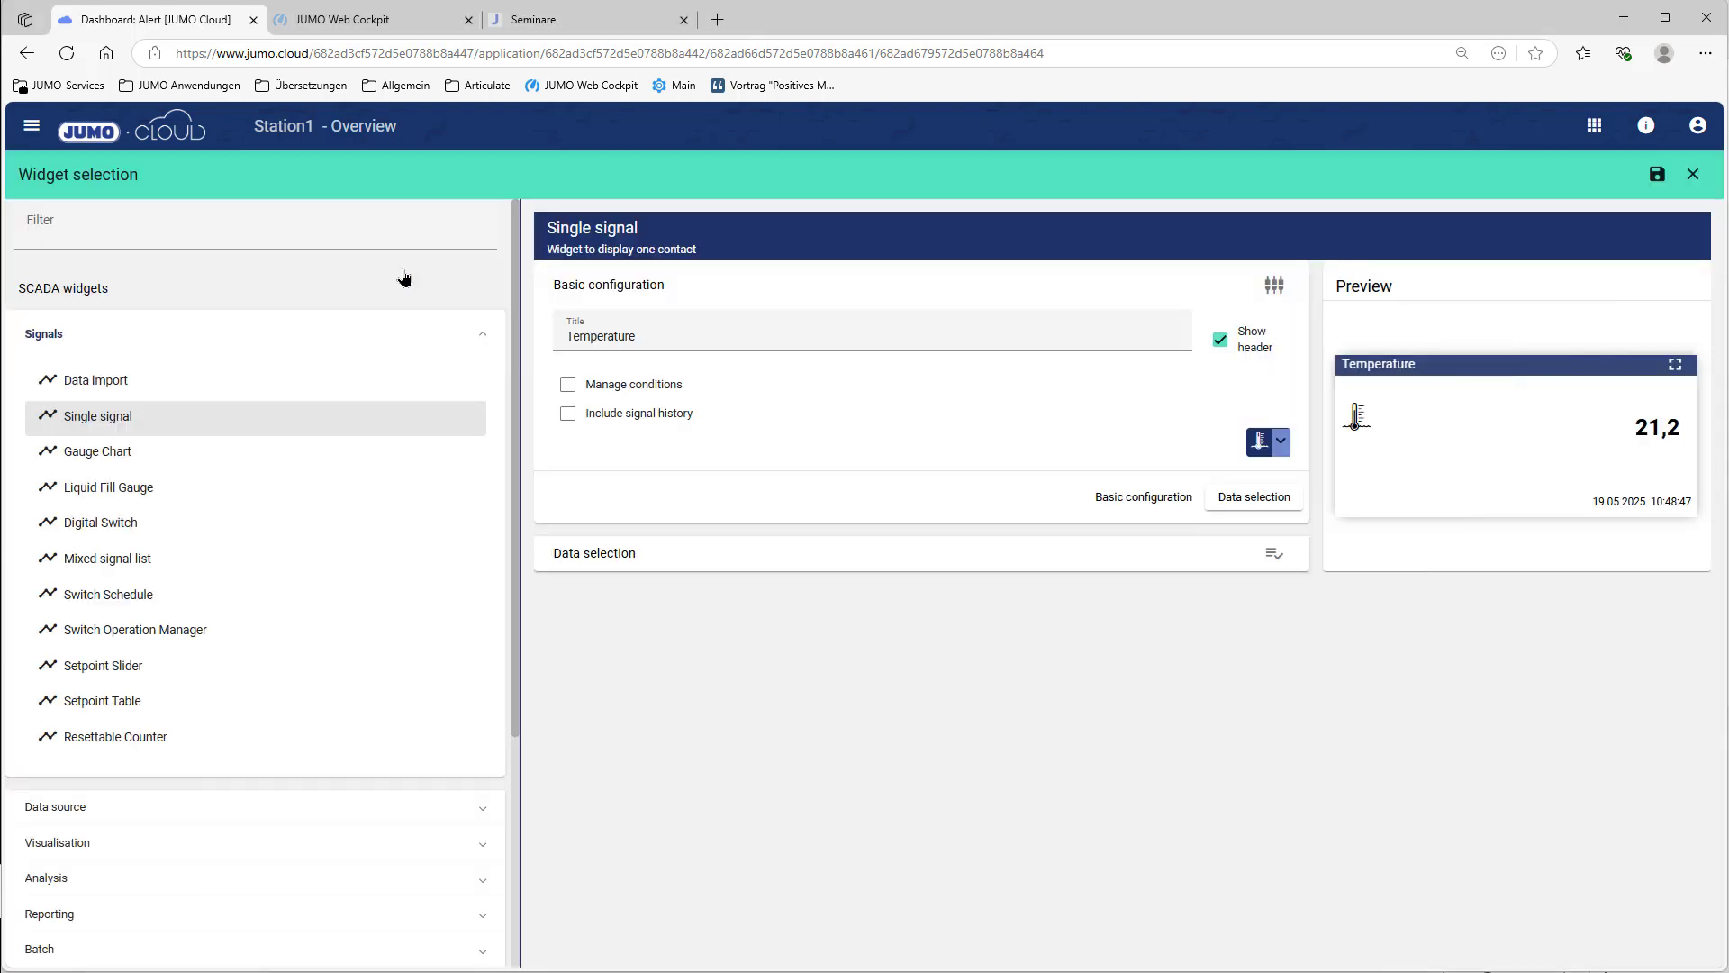
left_click(567, 385)
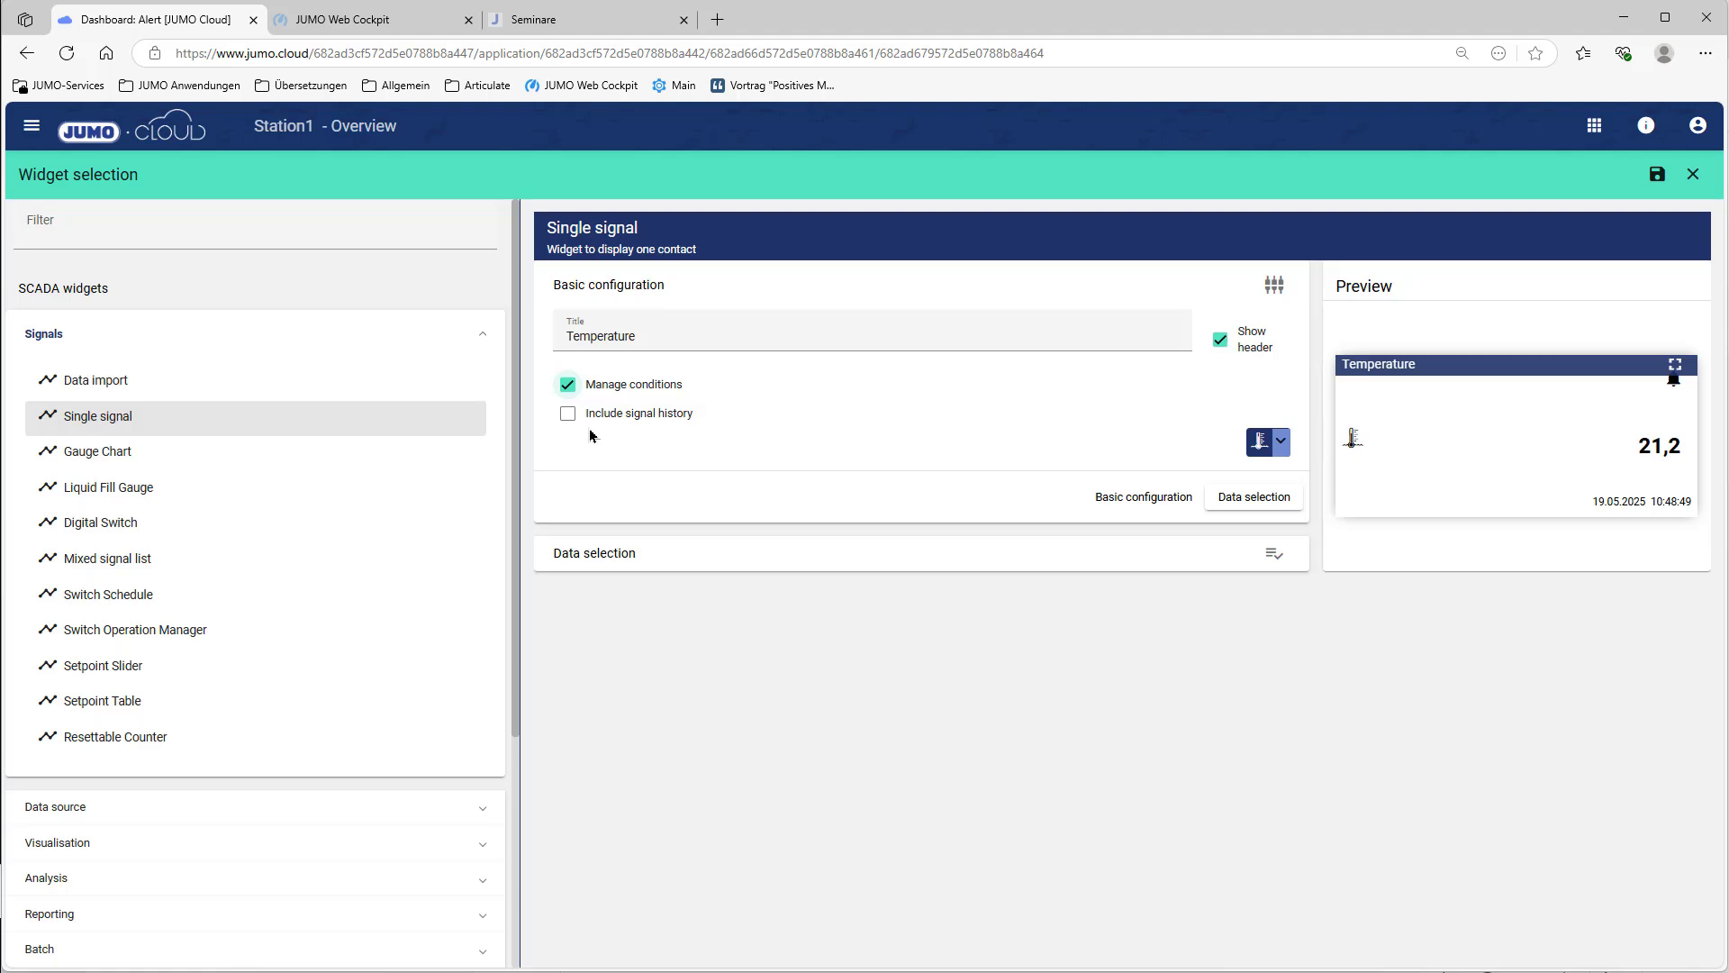
left_click(574, 420)
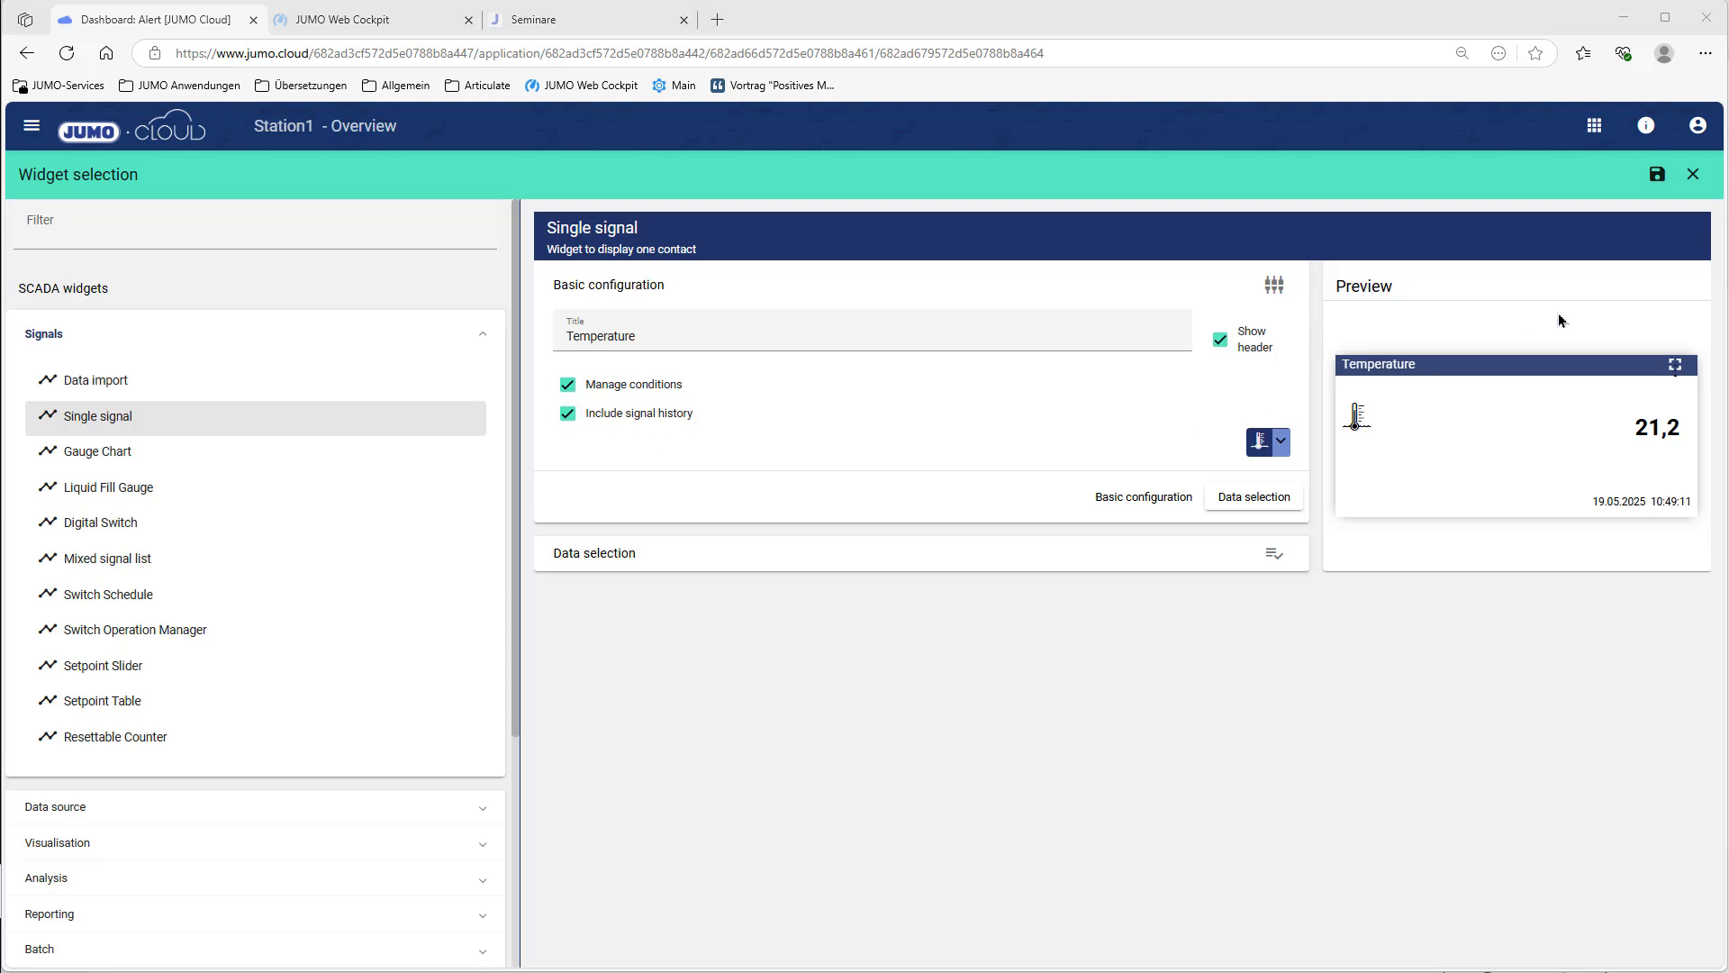
left_click(1658, 175)
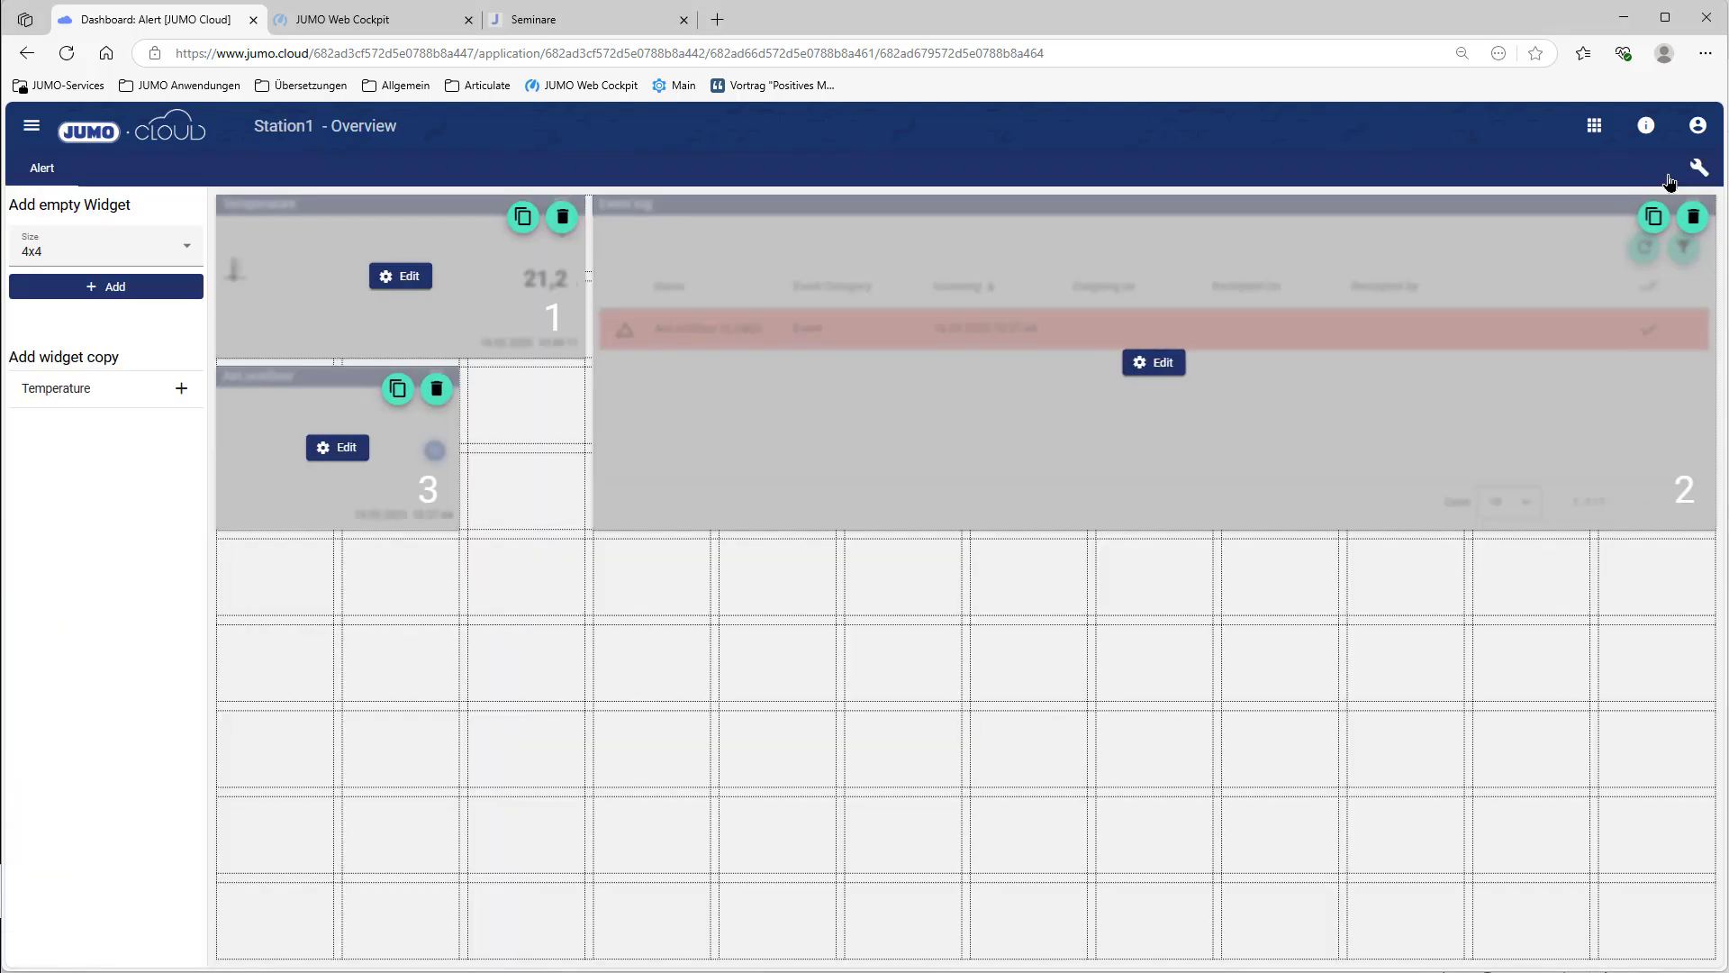
left_click(1700, 169)
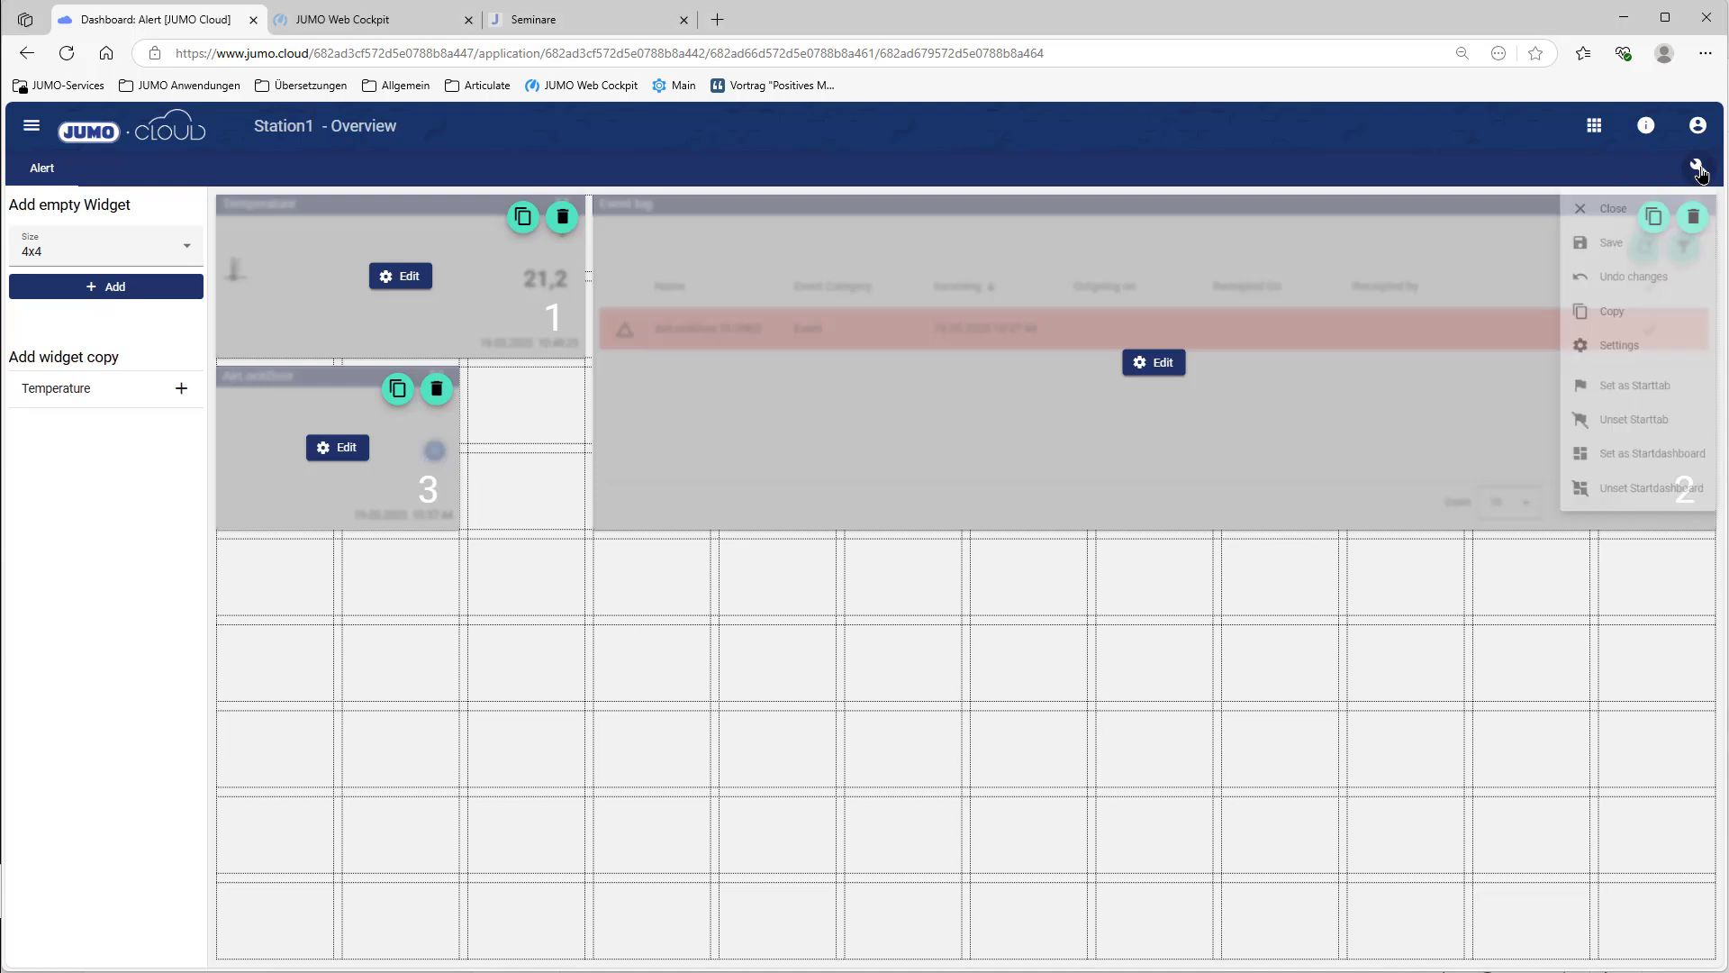
left_click(1578, 261)
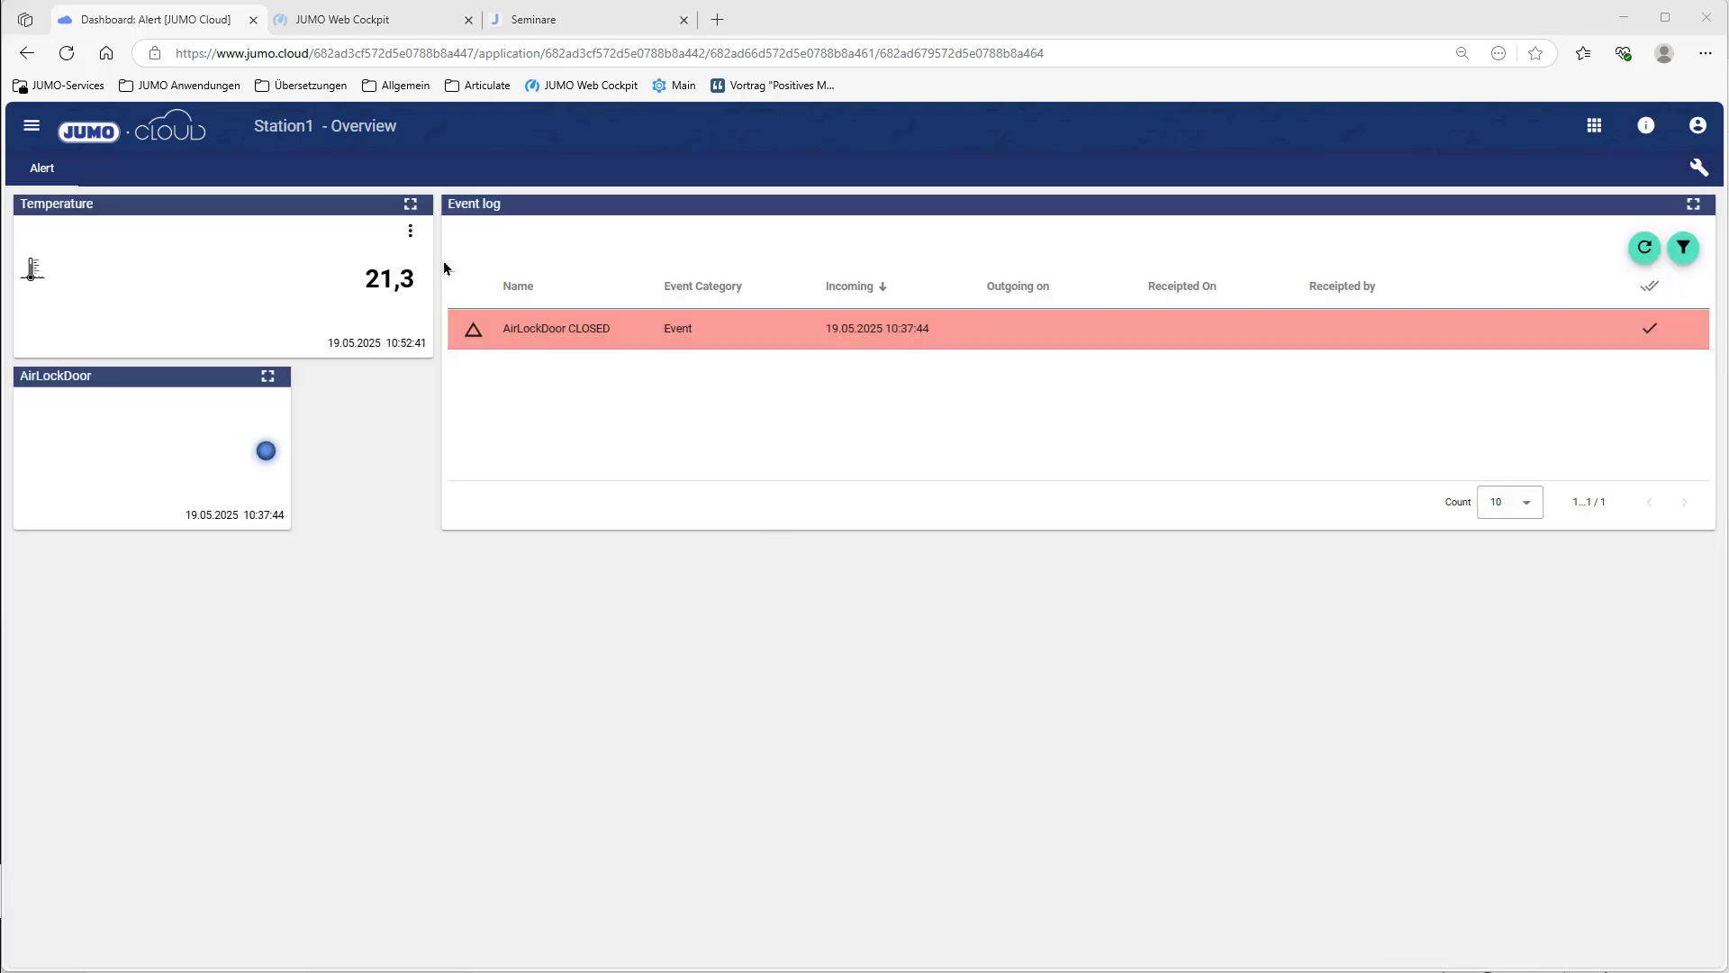
left_click(410, 231)
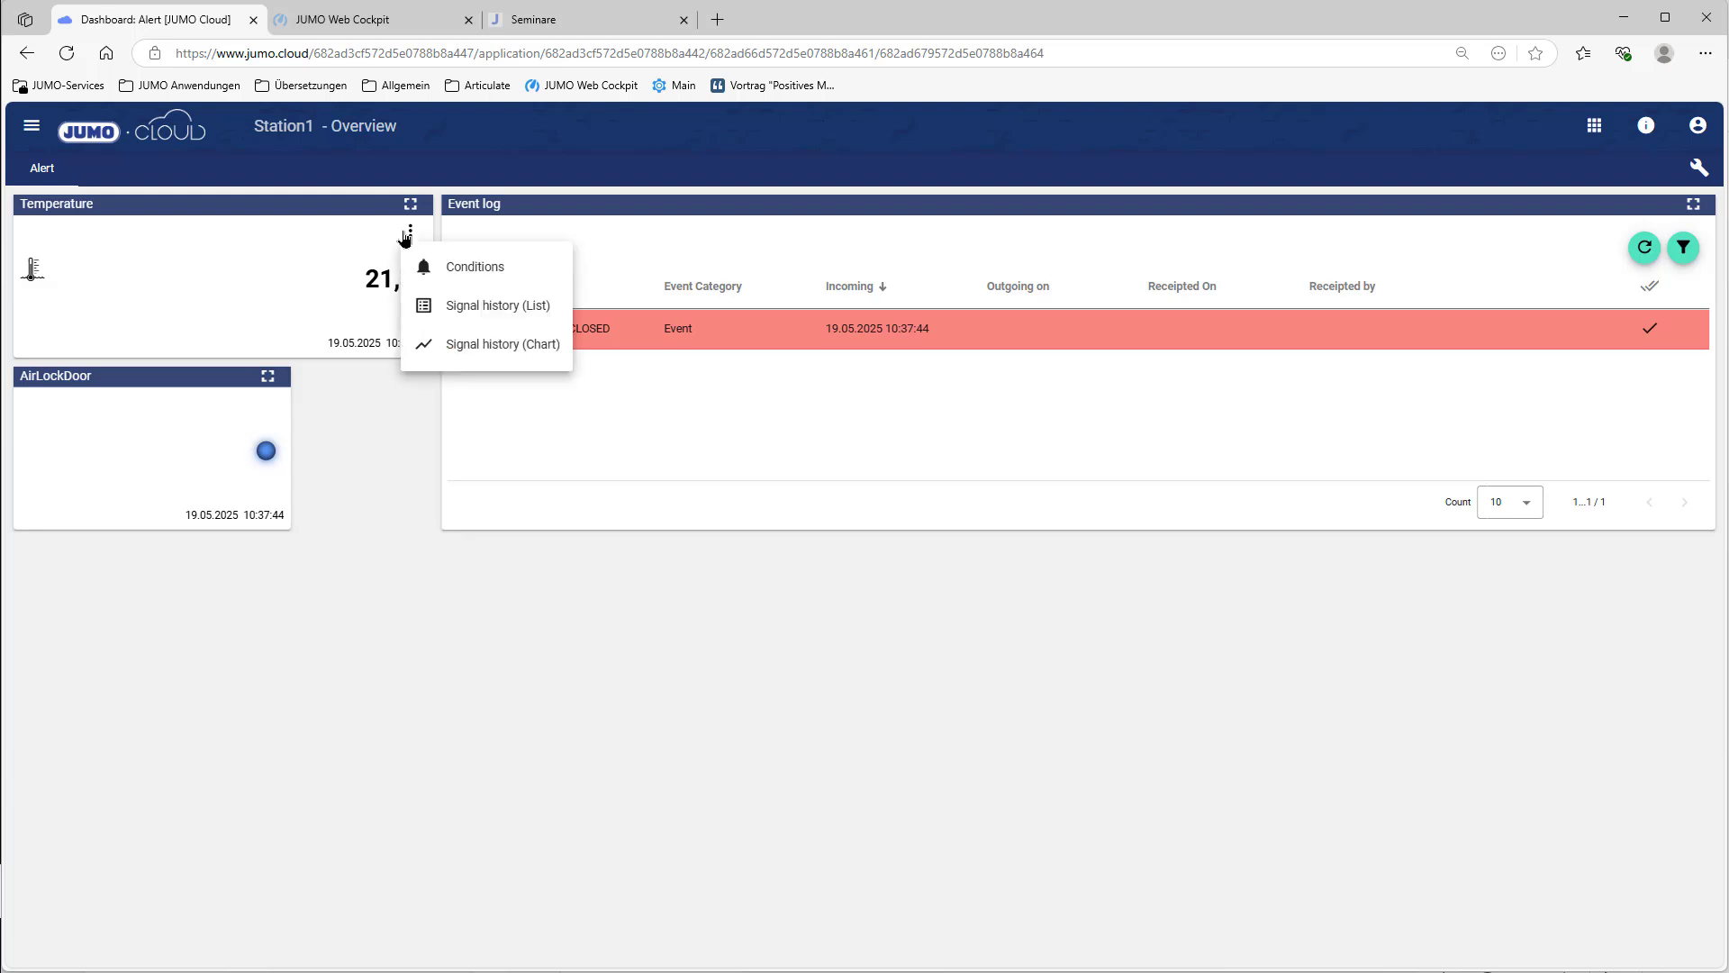
left_click(473, 264)
left_click(1509, 221)
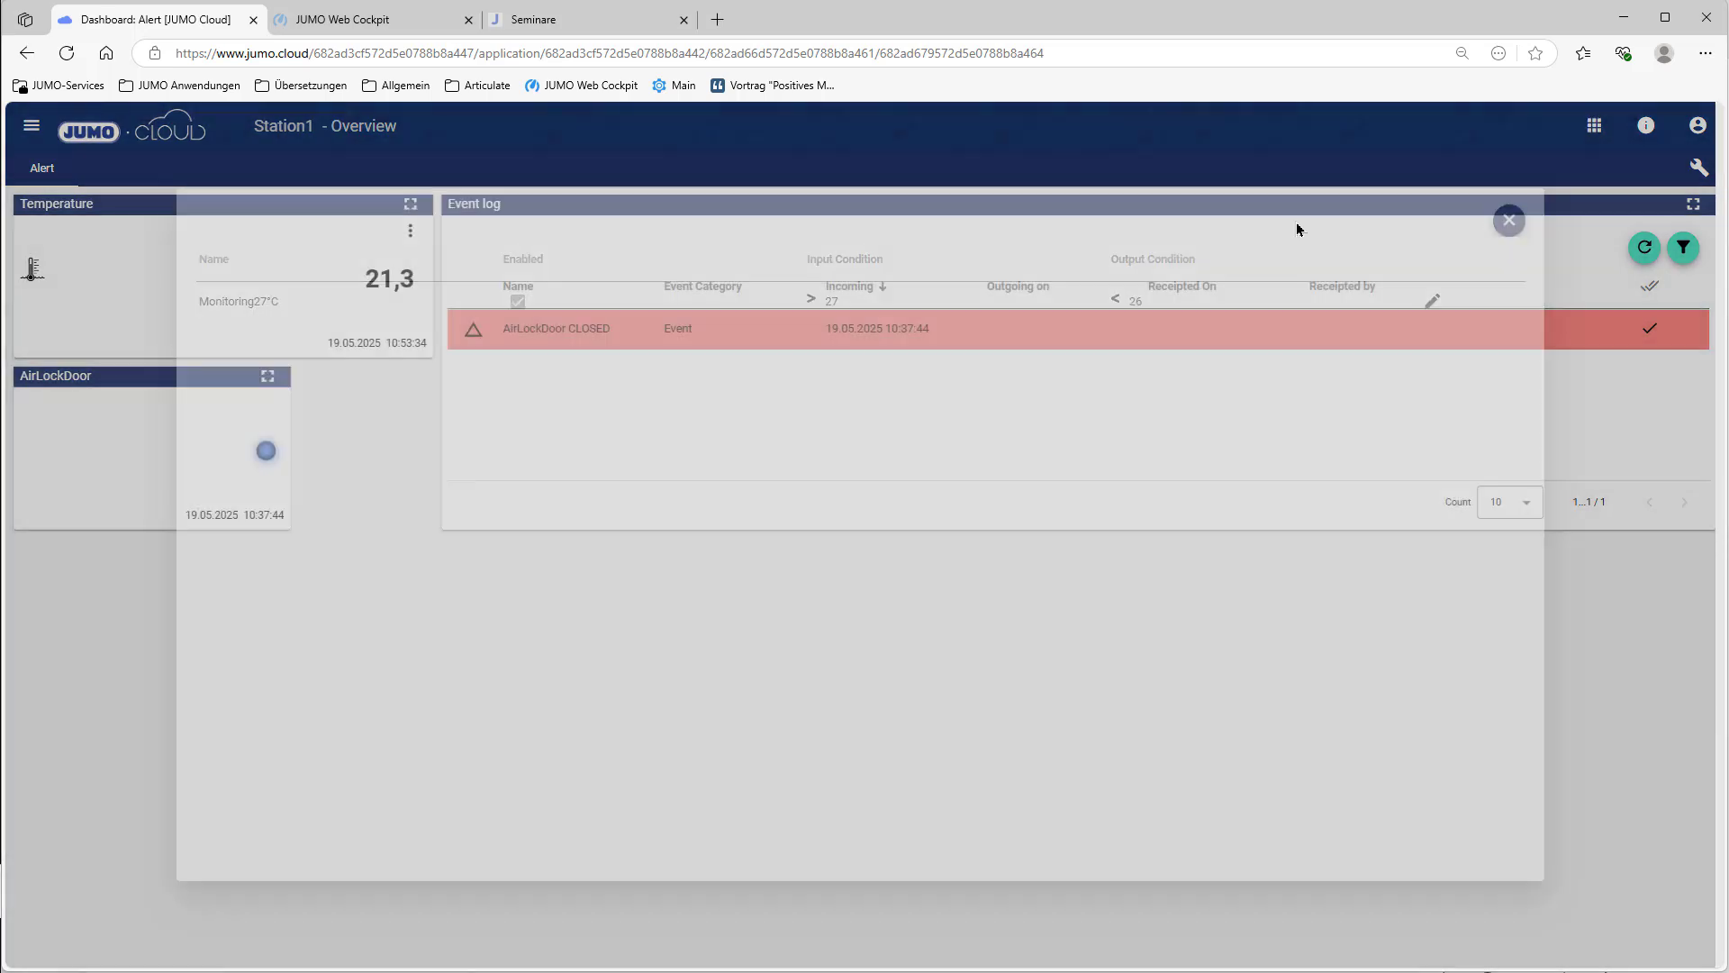
left_click(413, 232)
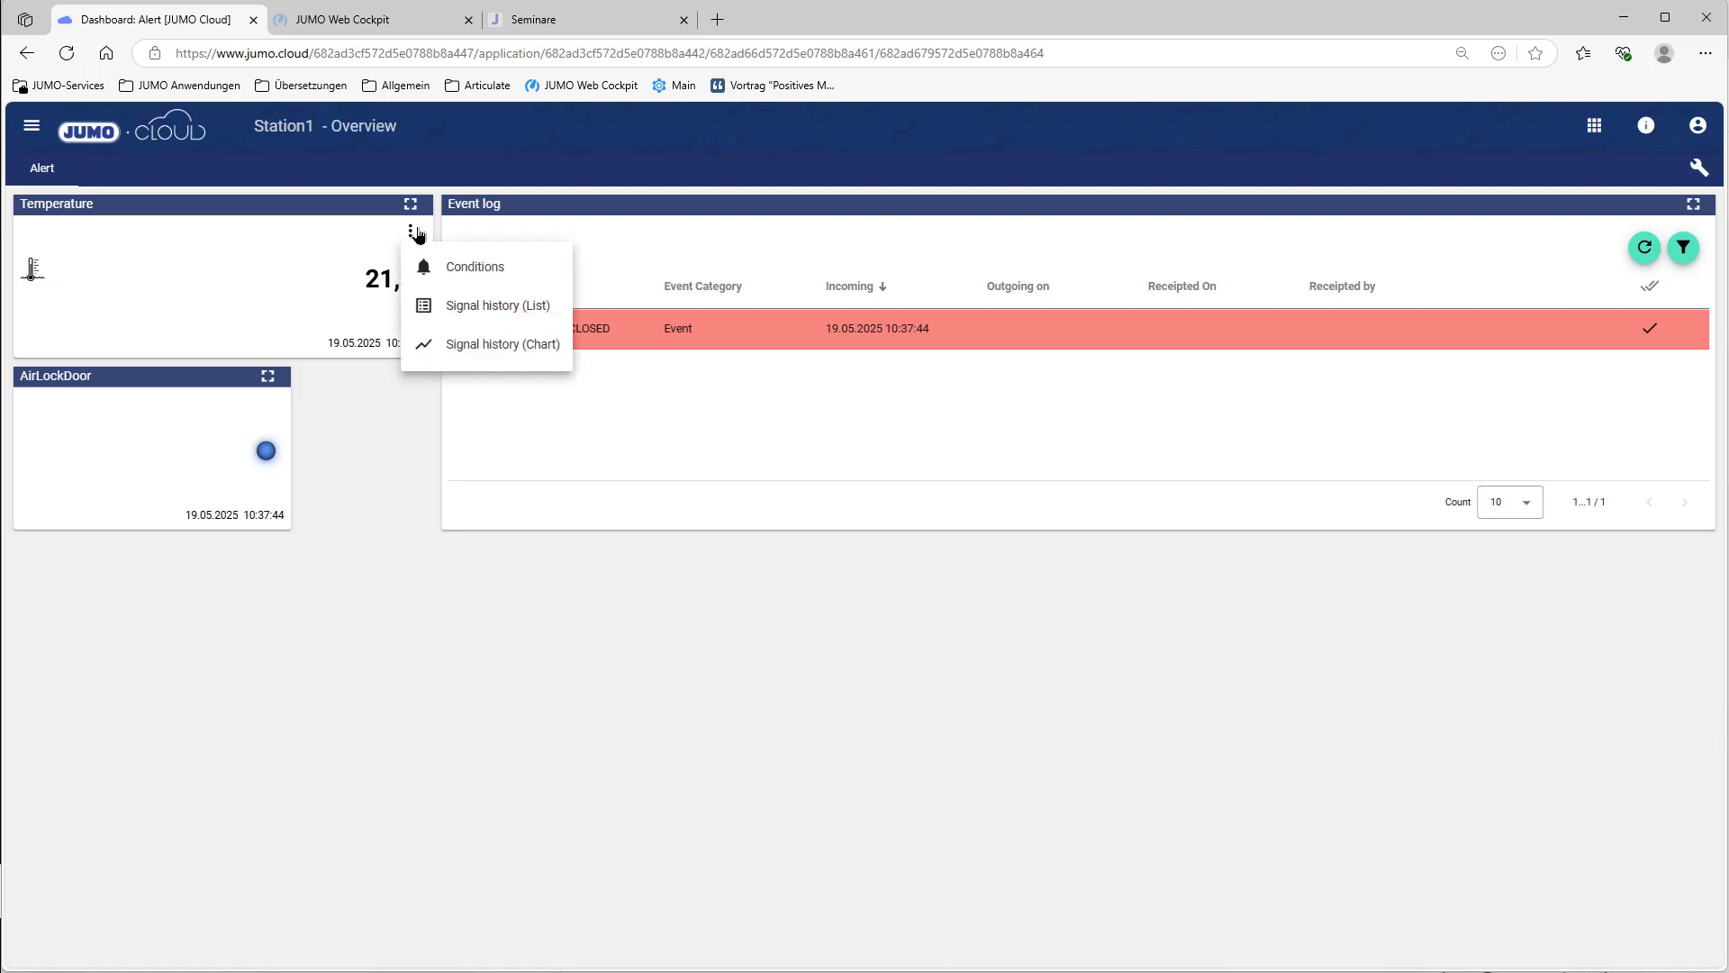
left_click(460, 342)
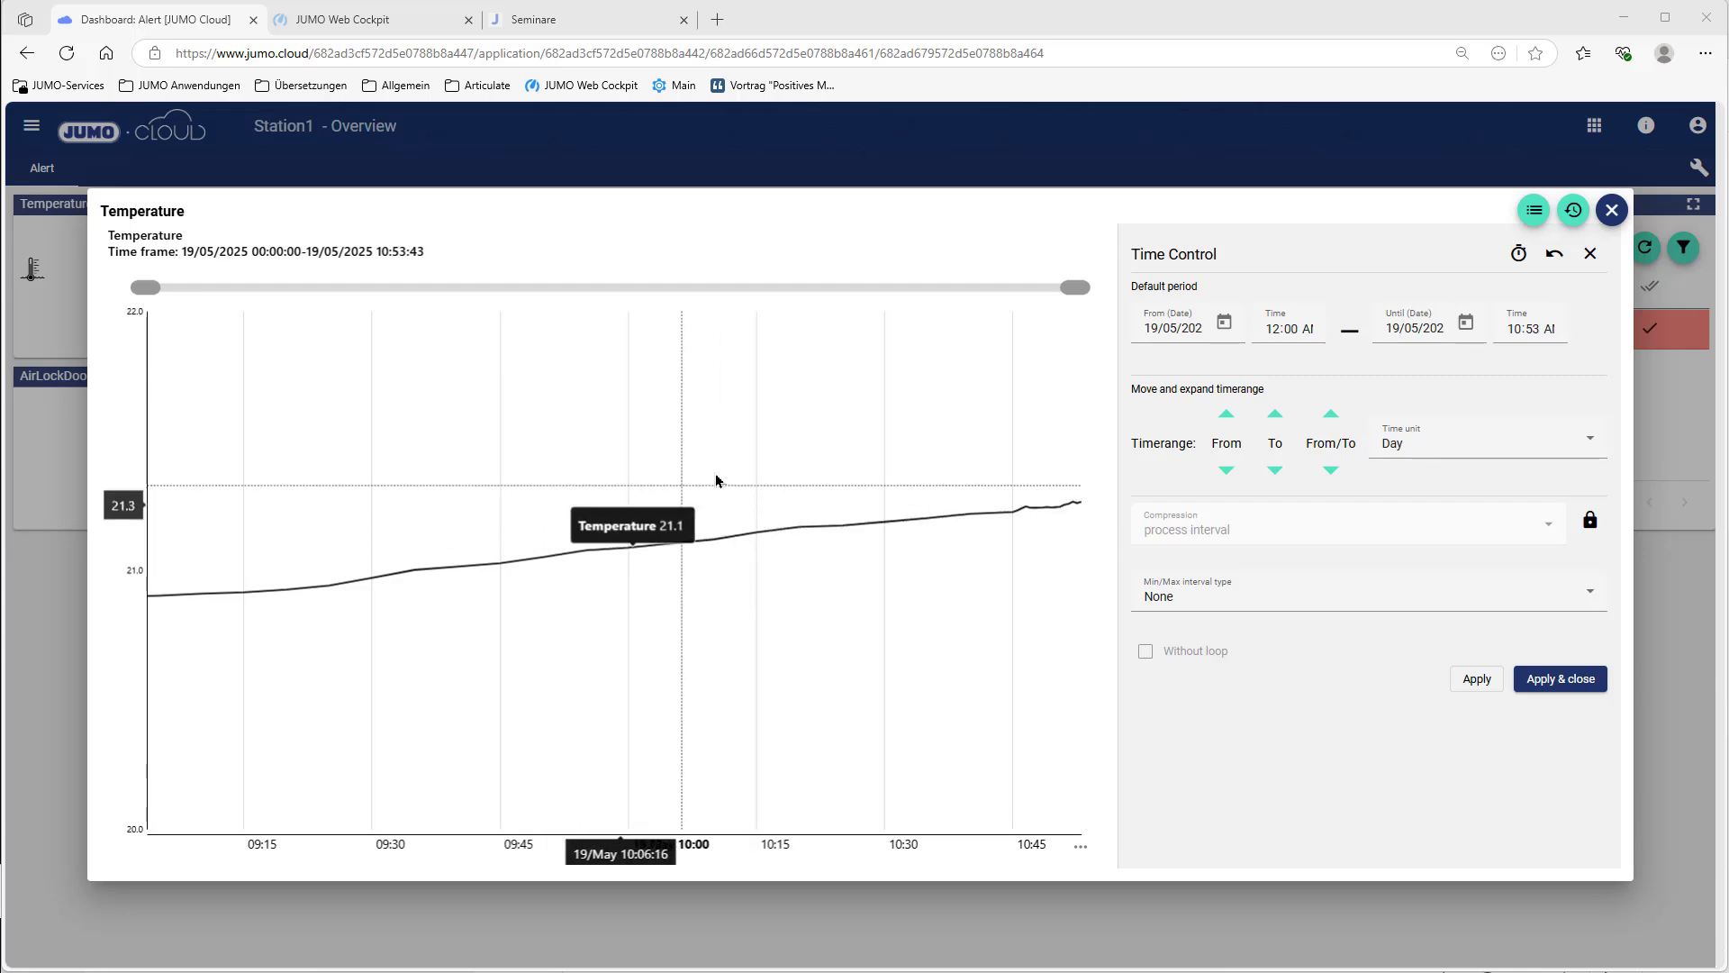
left_click(1530, 220)
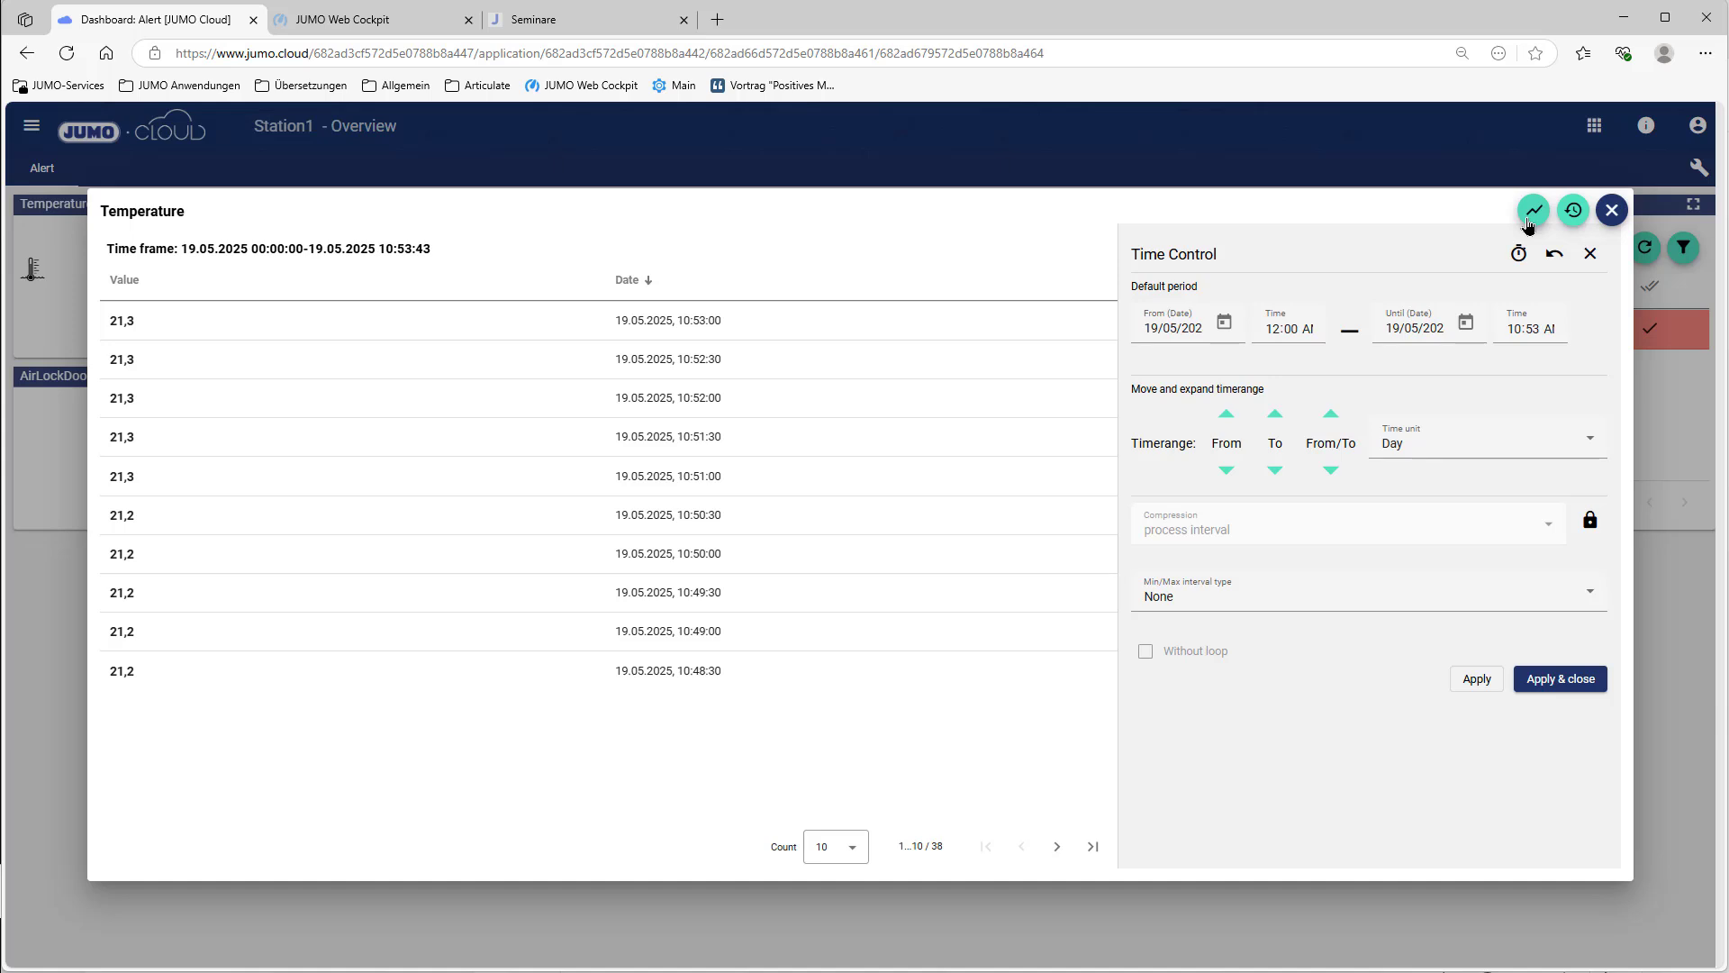
left_click(1532, 214)
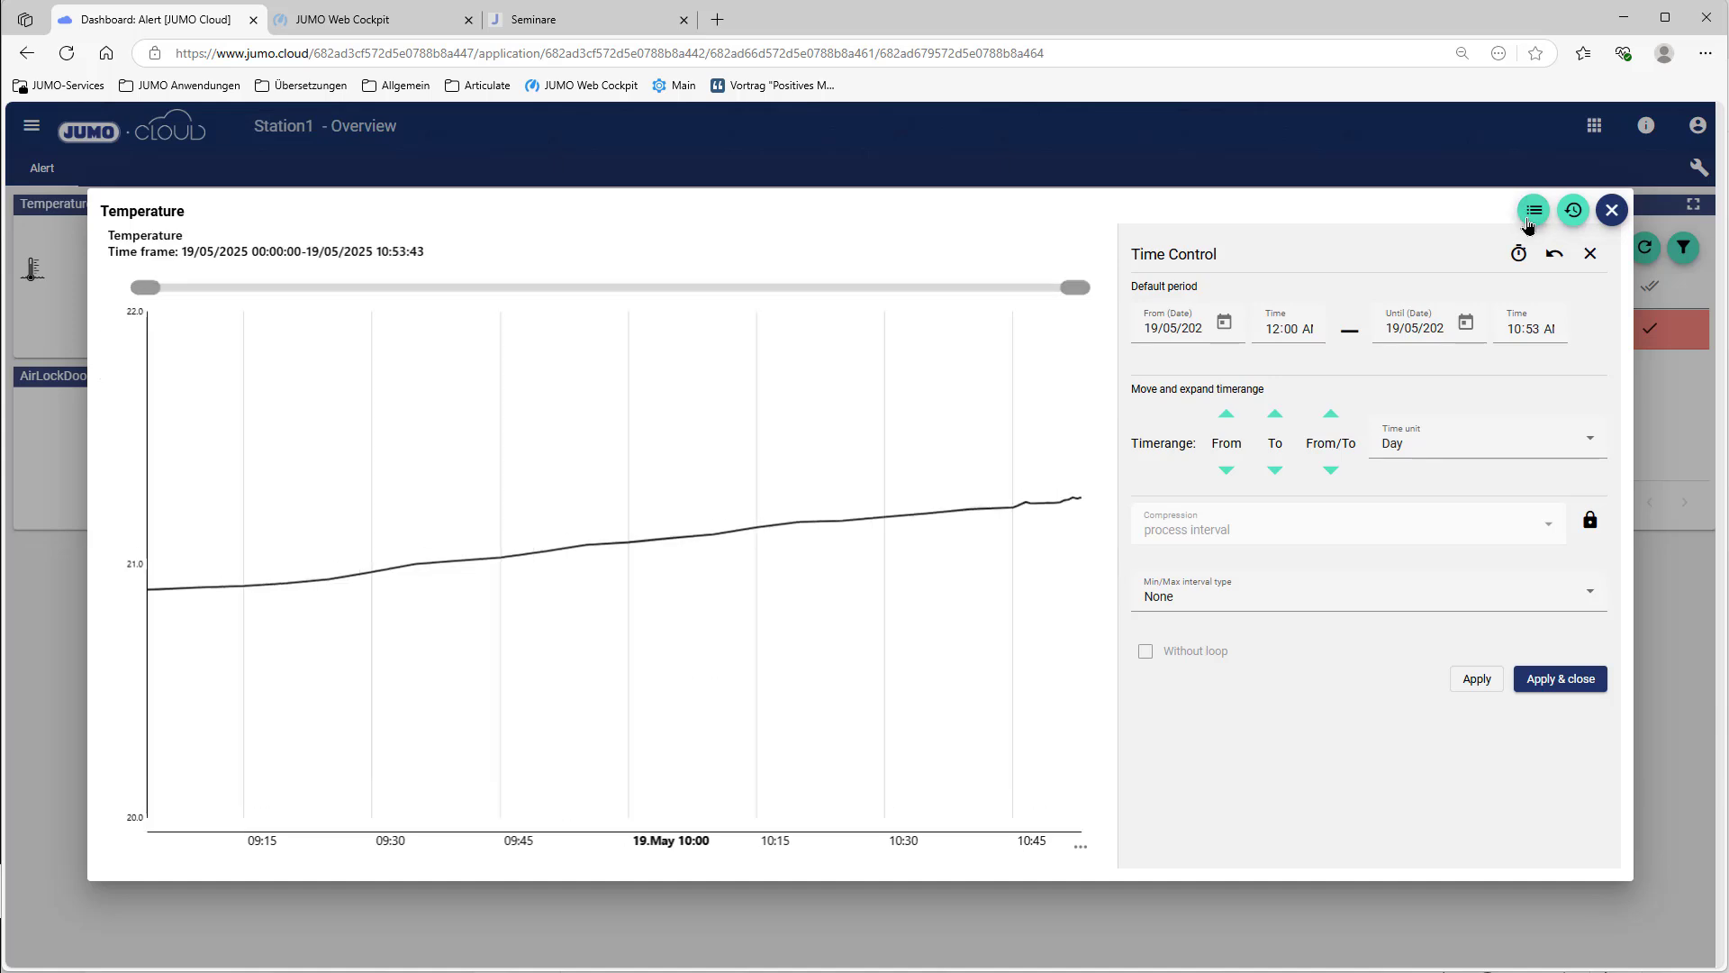
left_click(1473, 684)
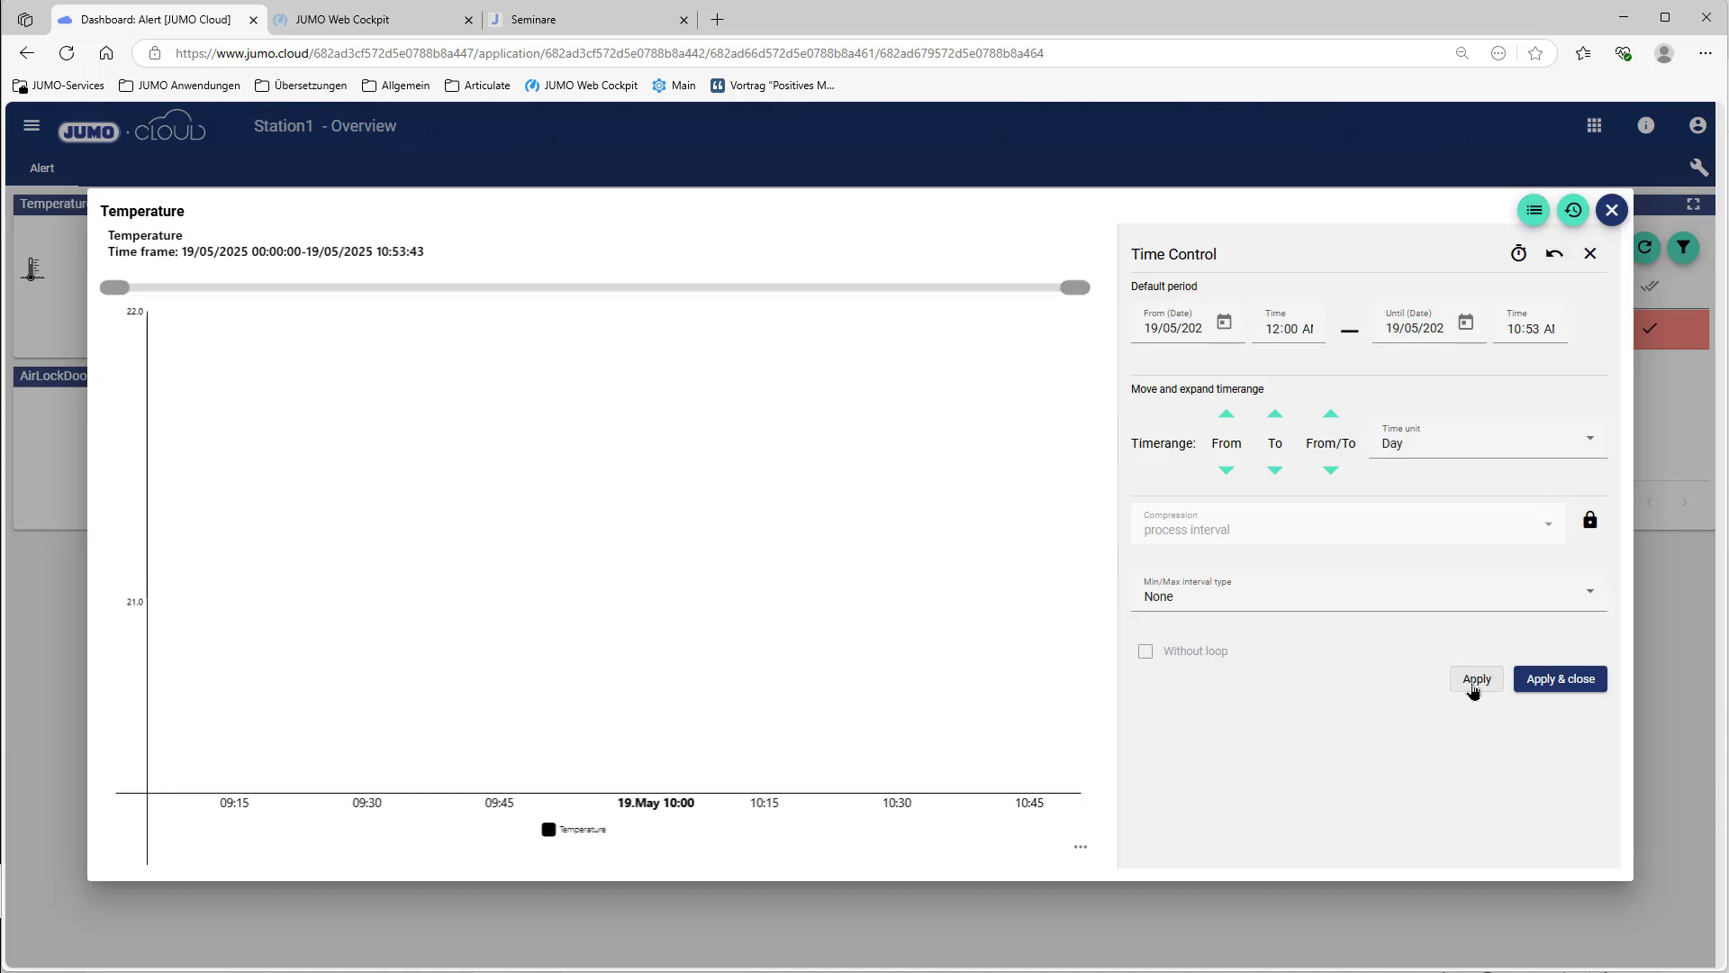
key("Escape")
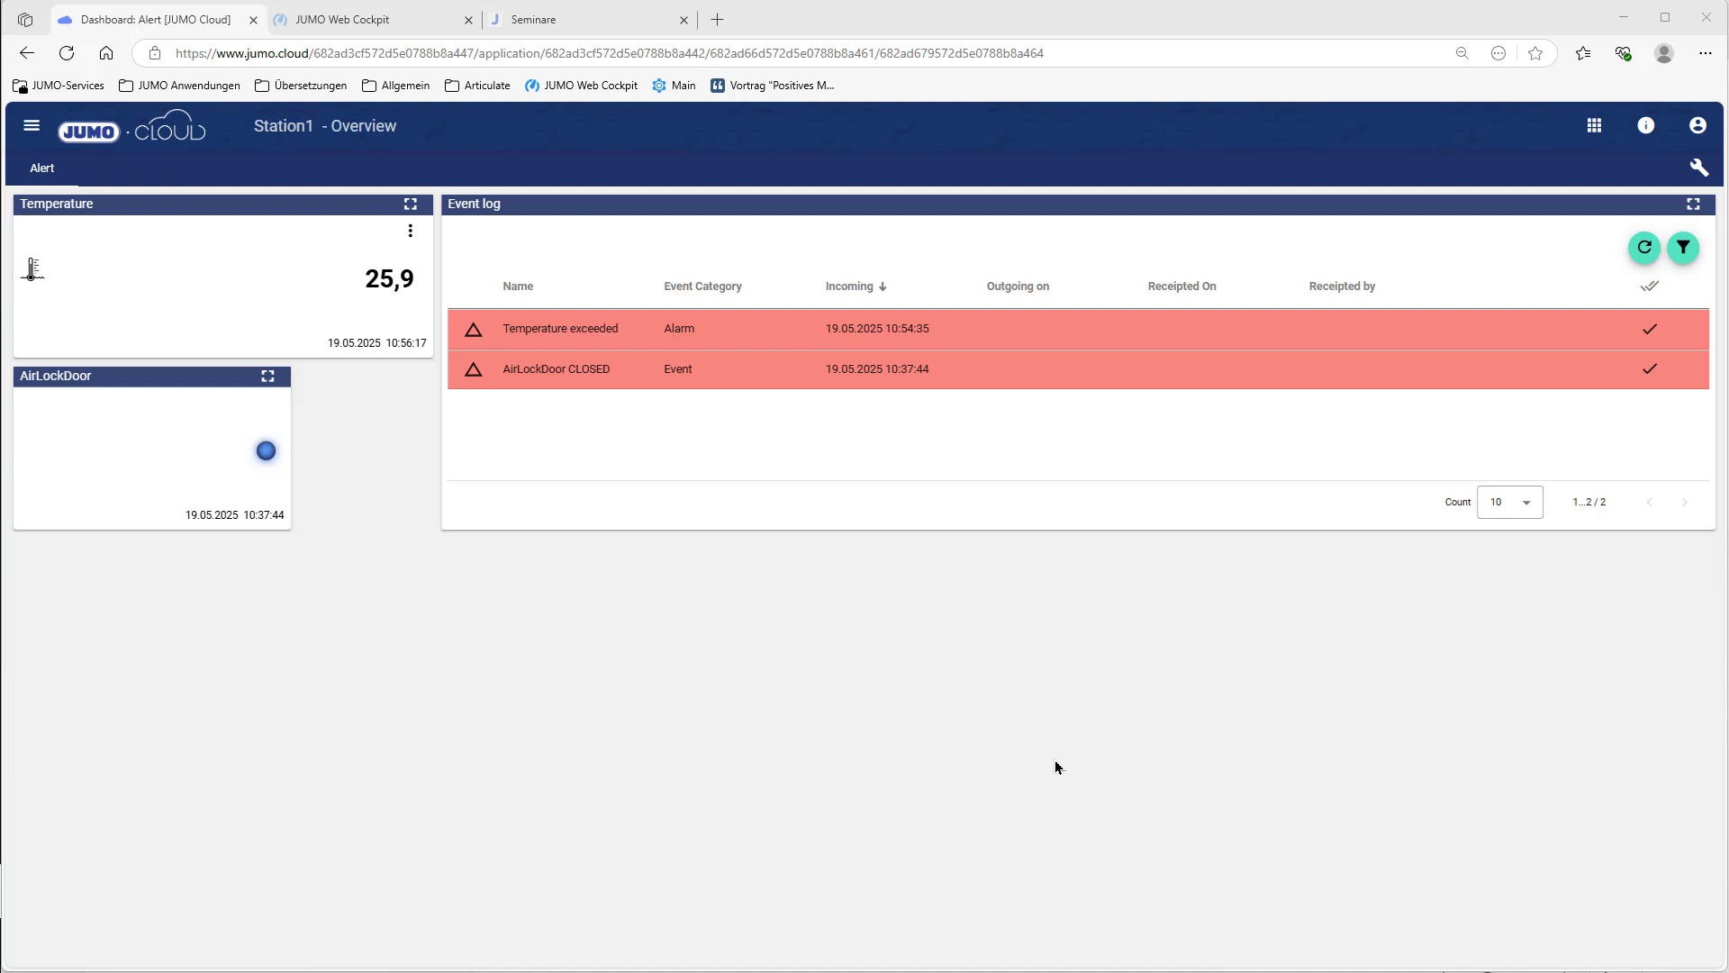
Step: Receipt the Temperature exceeded alarm and save the note 'Test' on it
left_click(1651, 329)
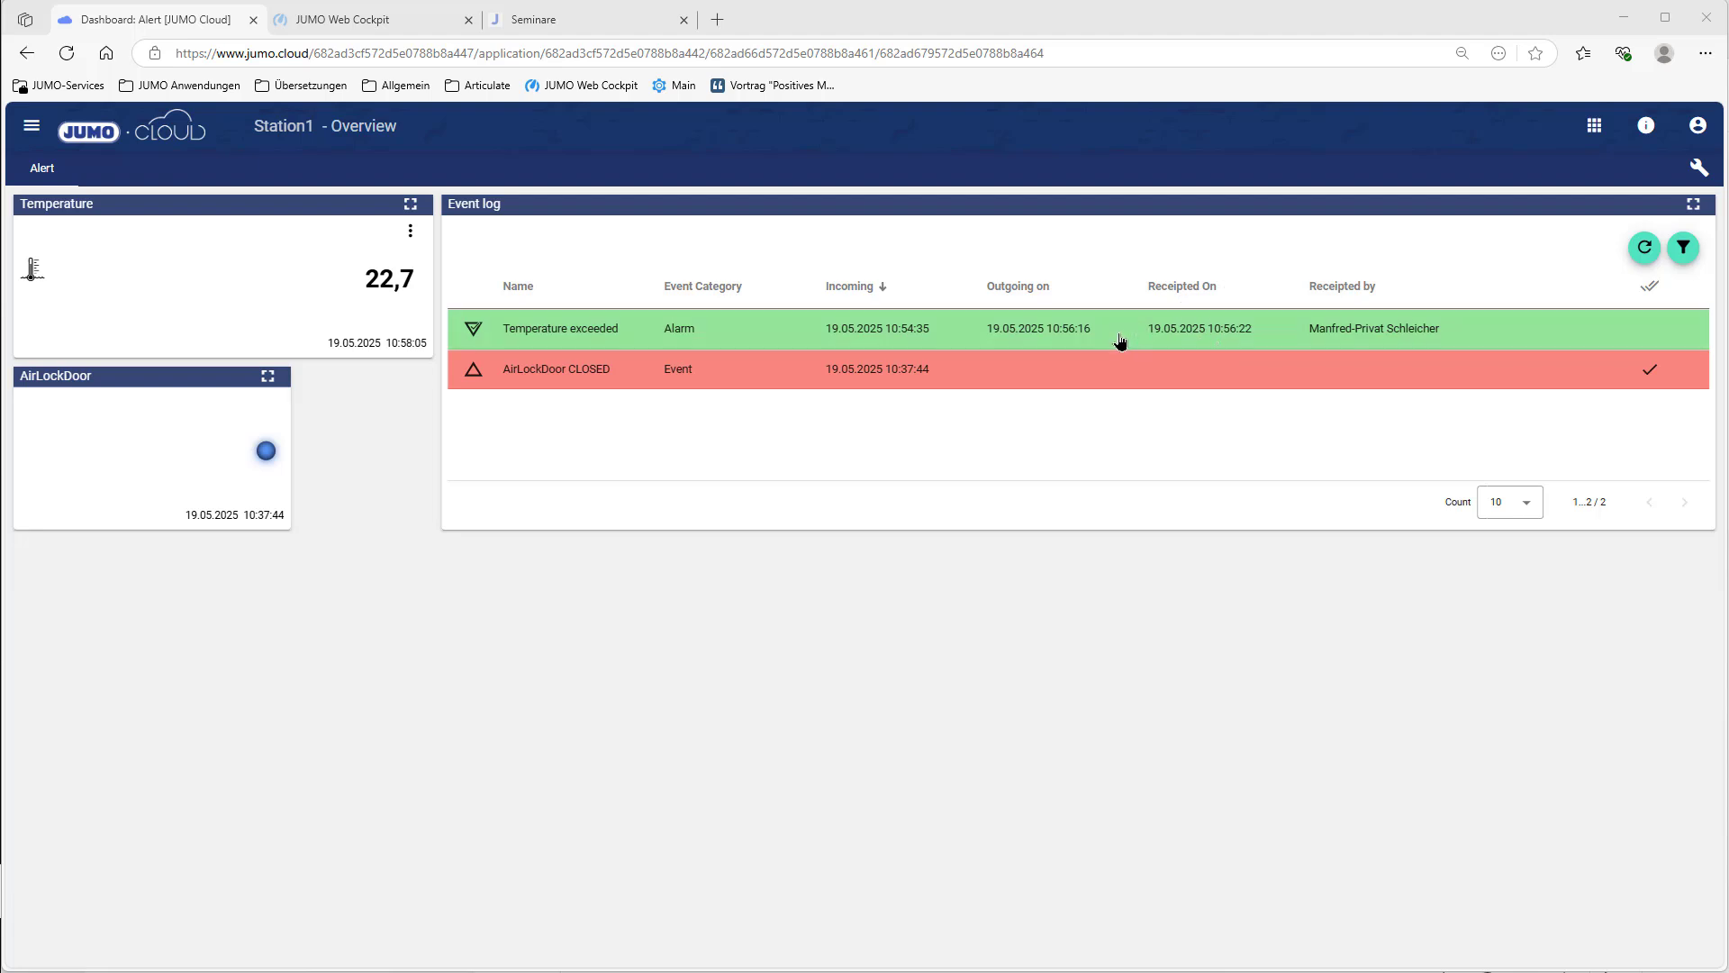
left_click(1120, 340)
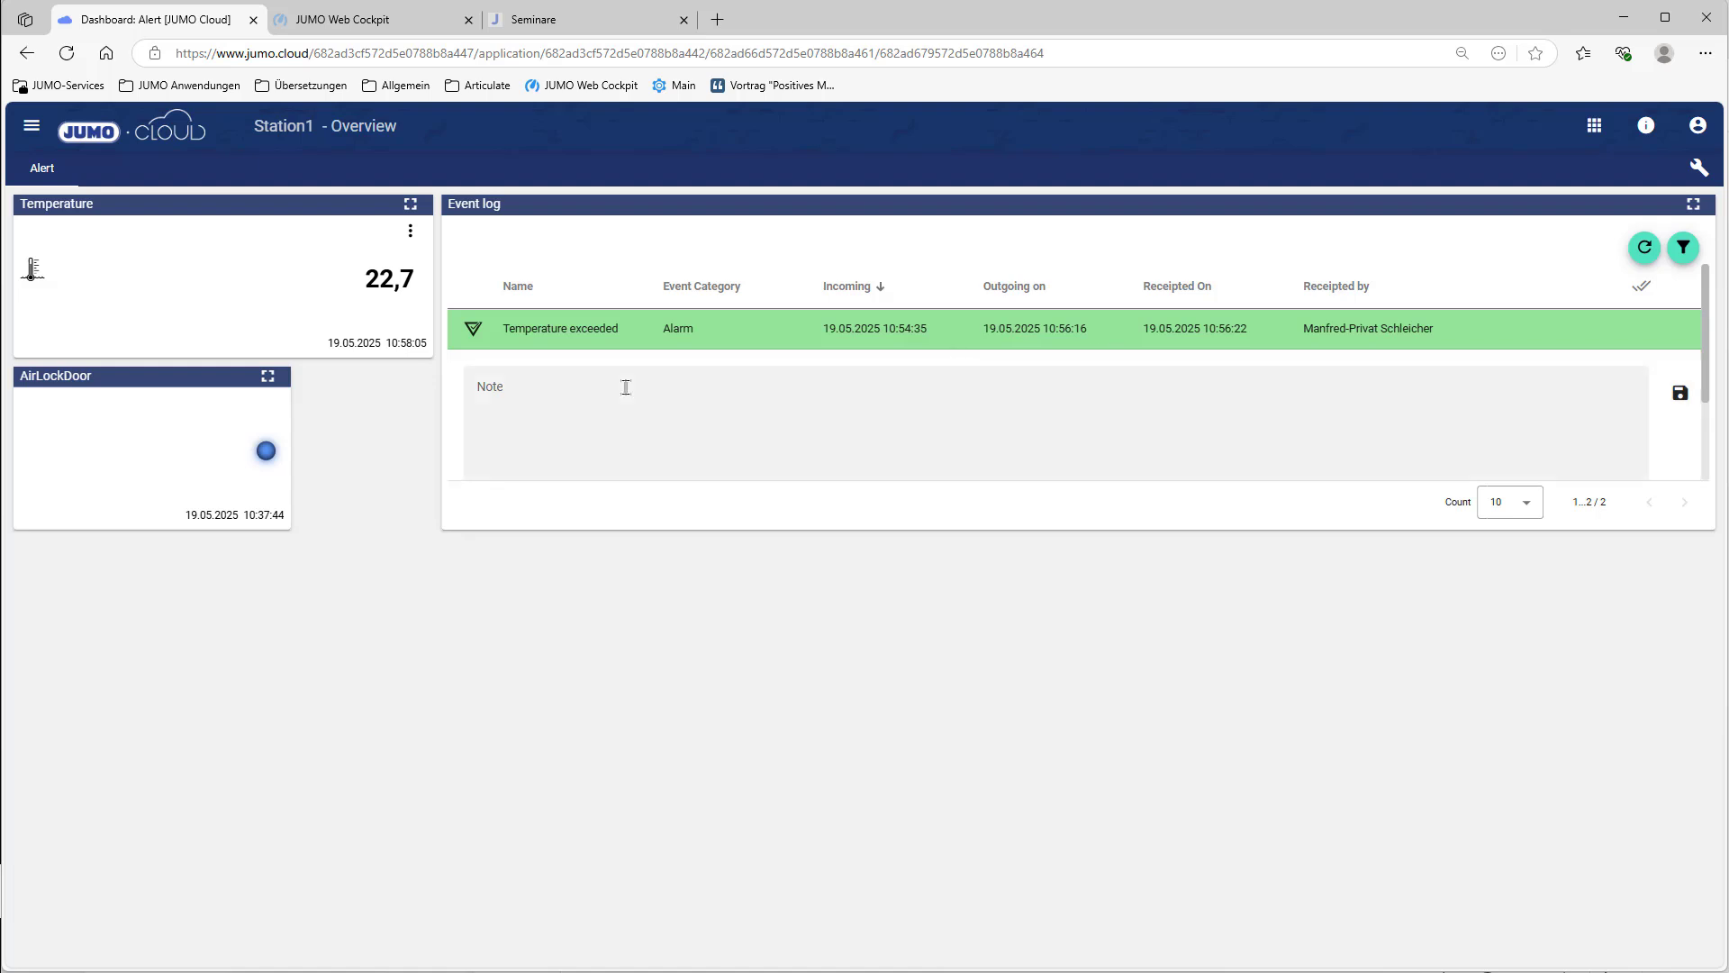
left_click(565, 386)
left_click(1681, 394)
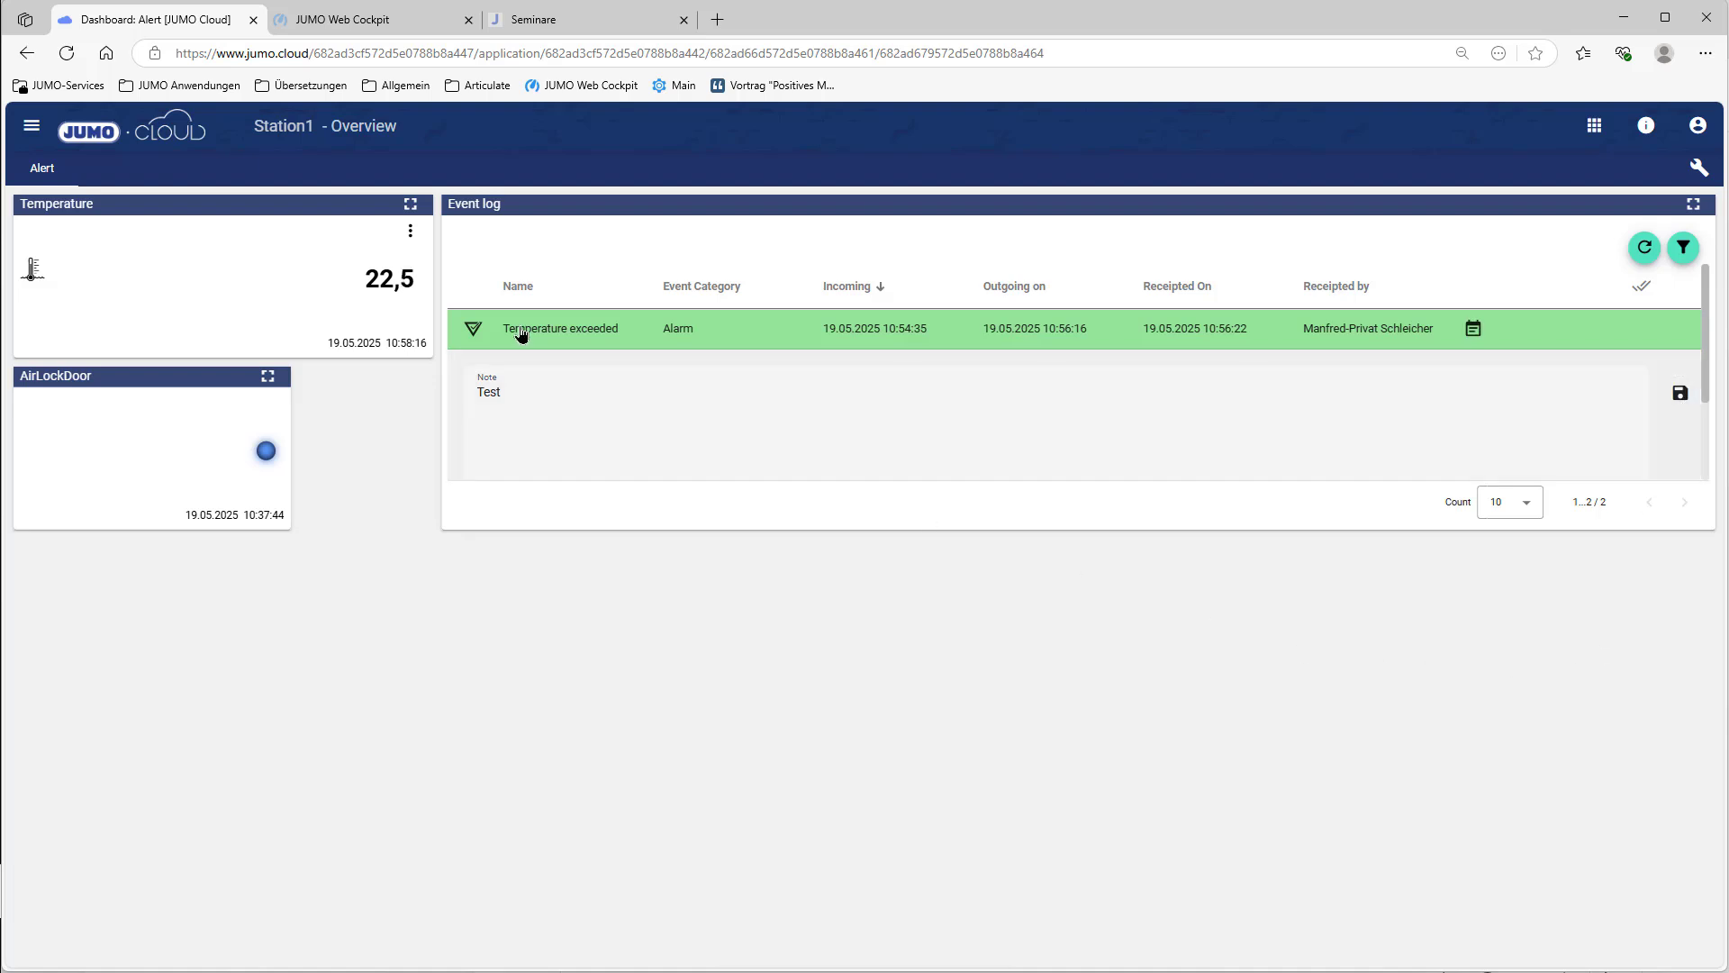
left_click(557, 339)
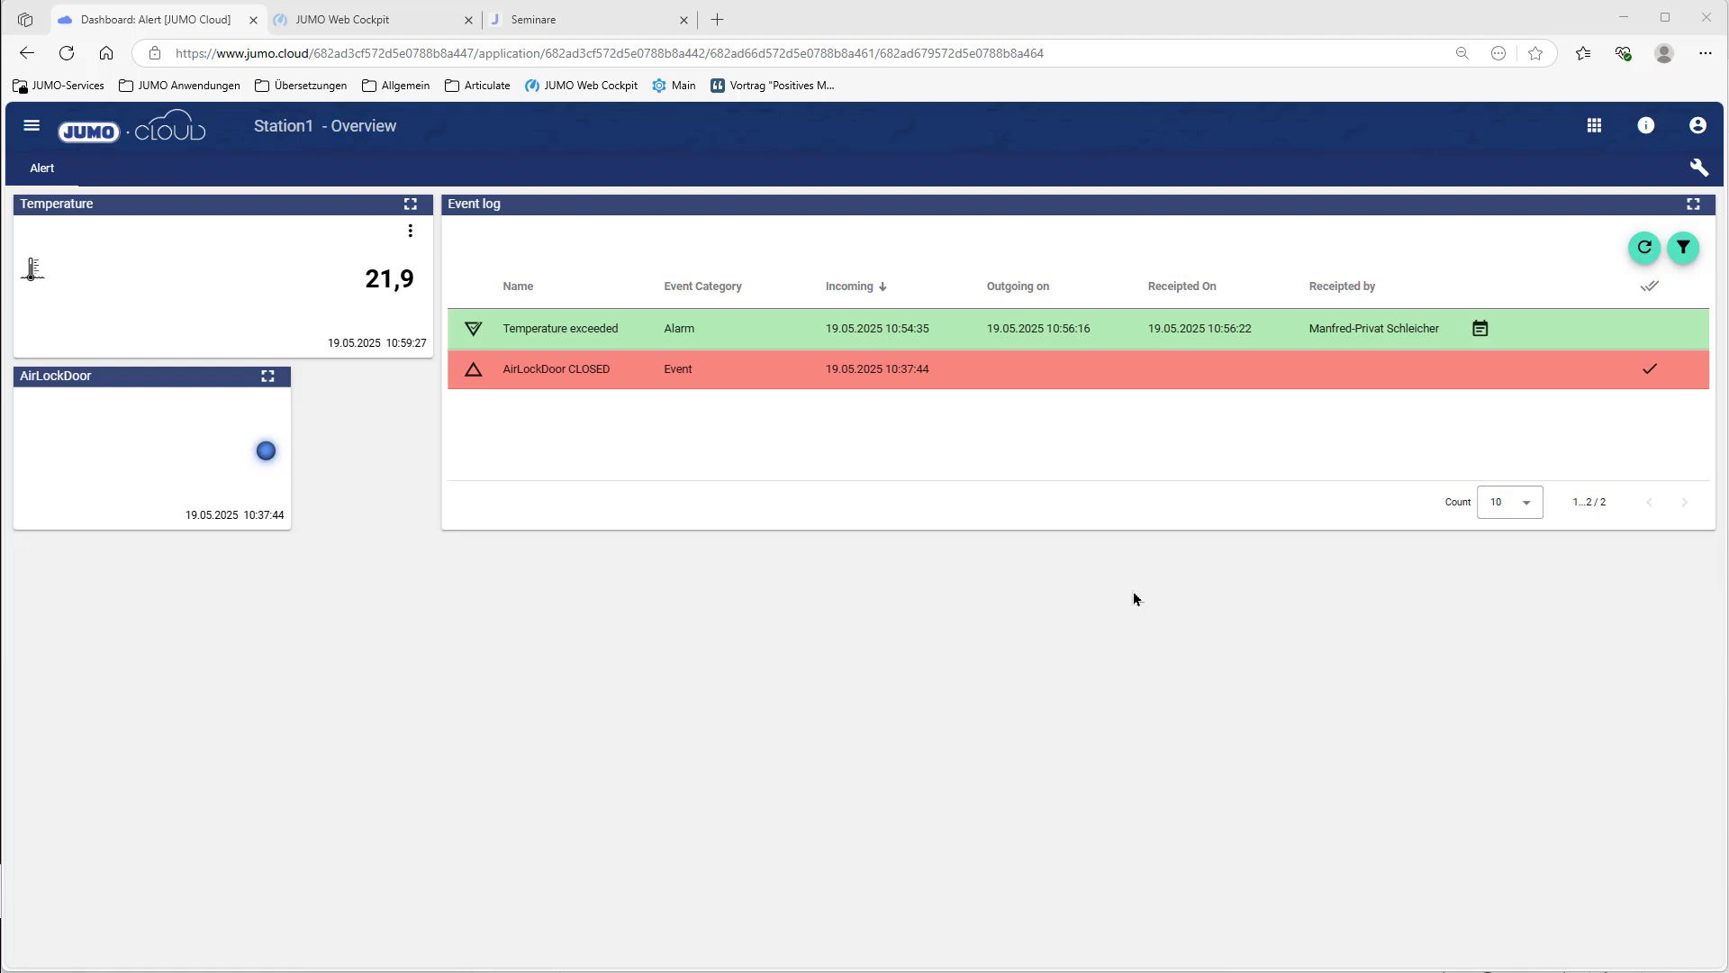
Step: Start a new recipient in the Station1 configuration and enter the person's first and last name
left_click(1594, 126)
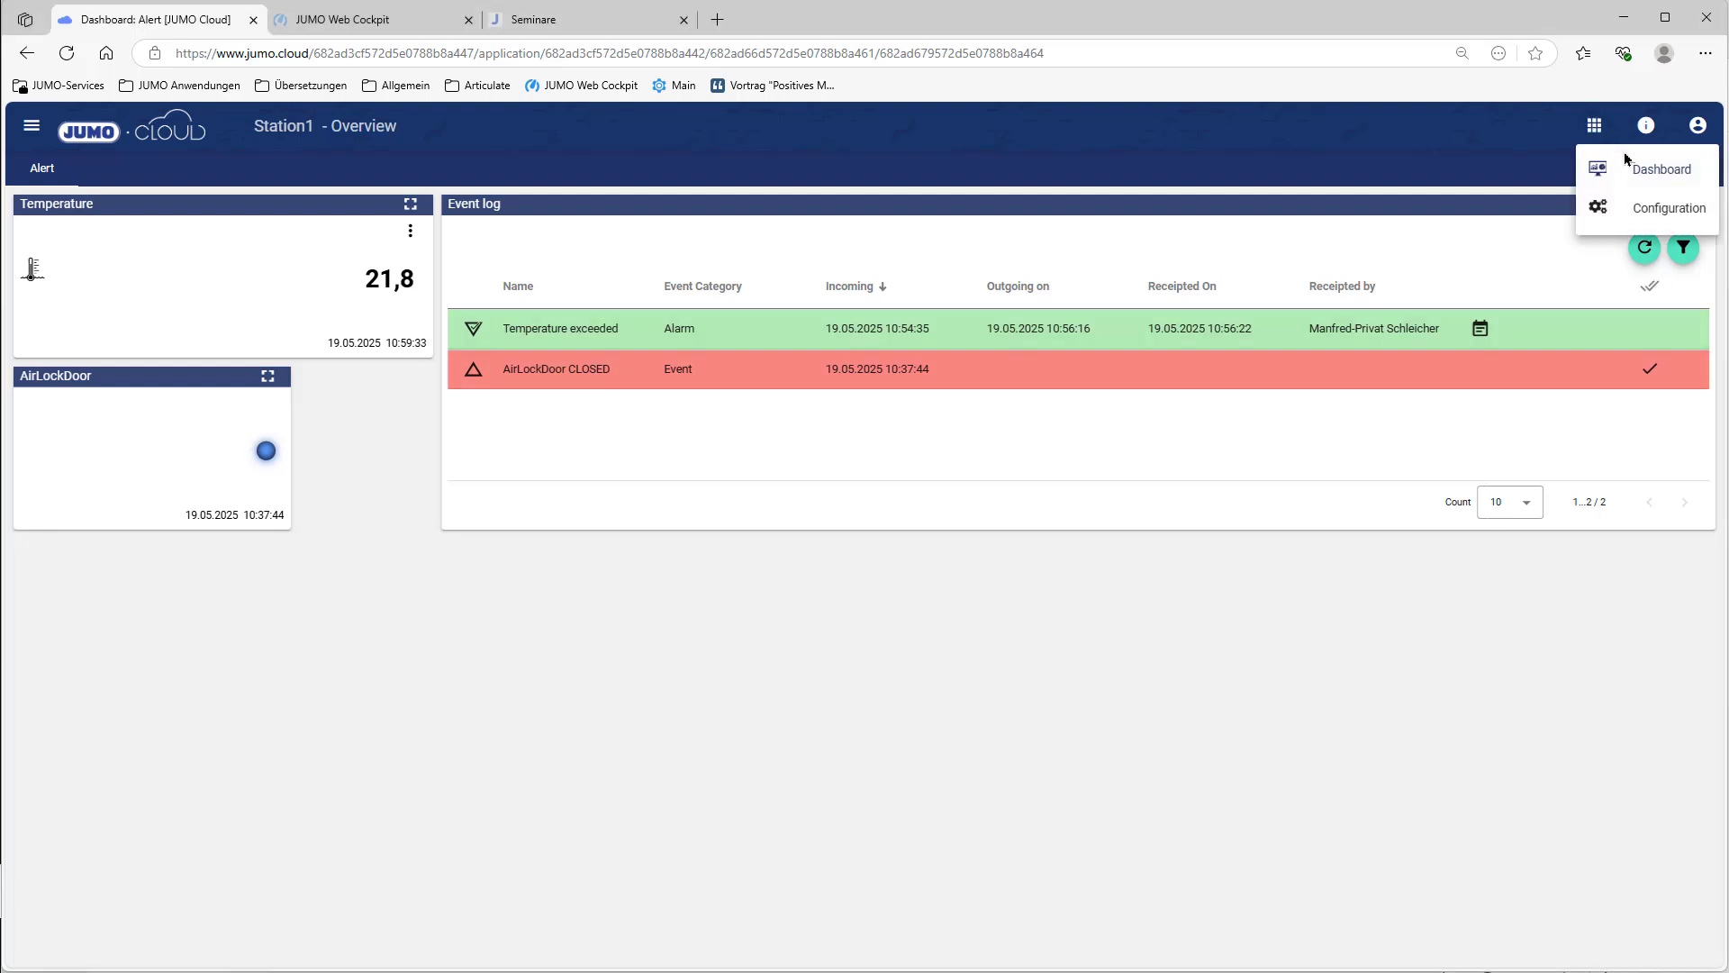
left_click(1648, 208)
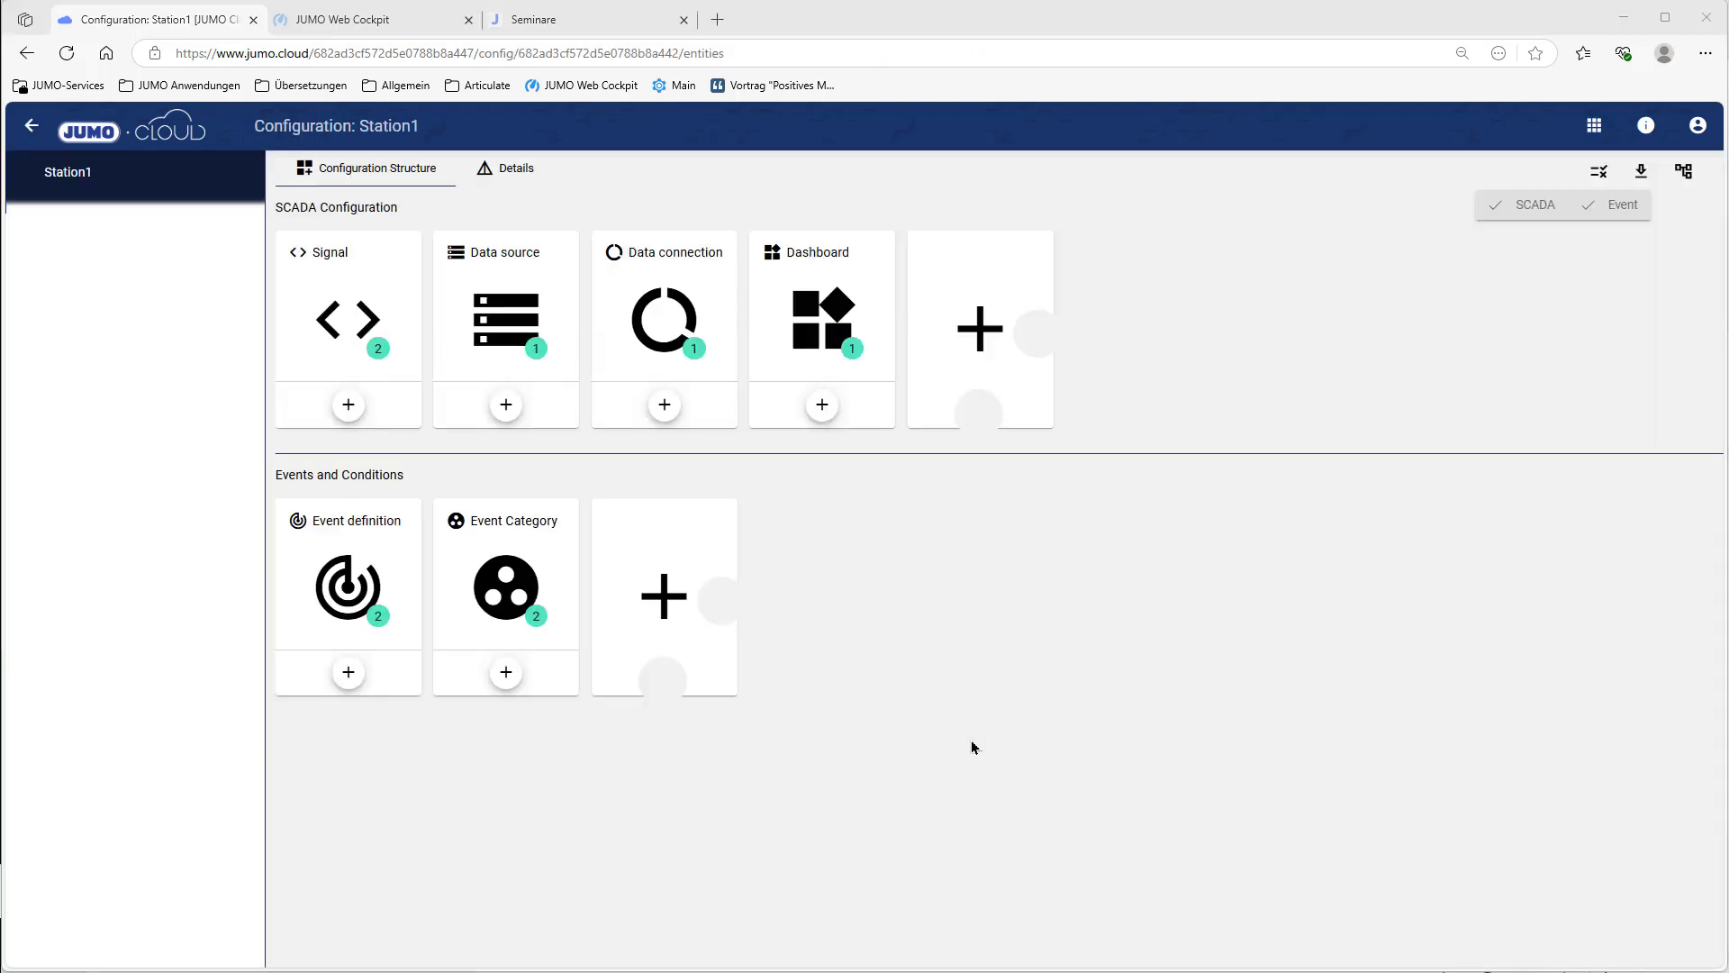
left_click(990, 320)
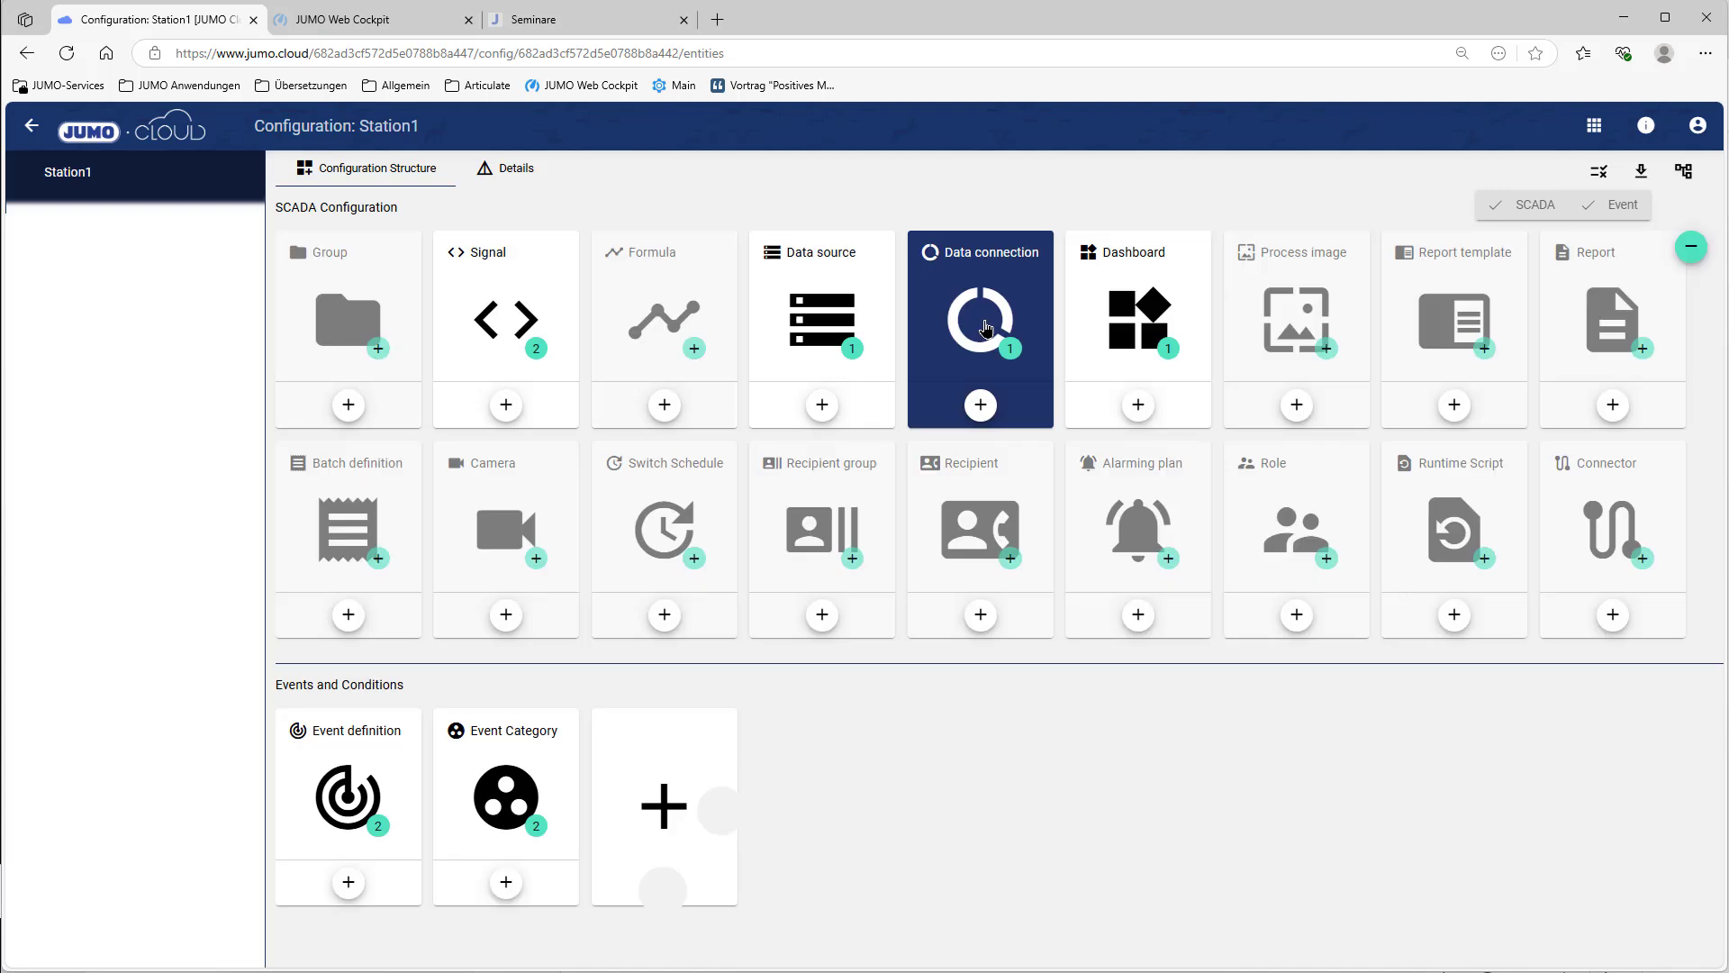
left_click(991, 541)
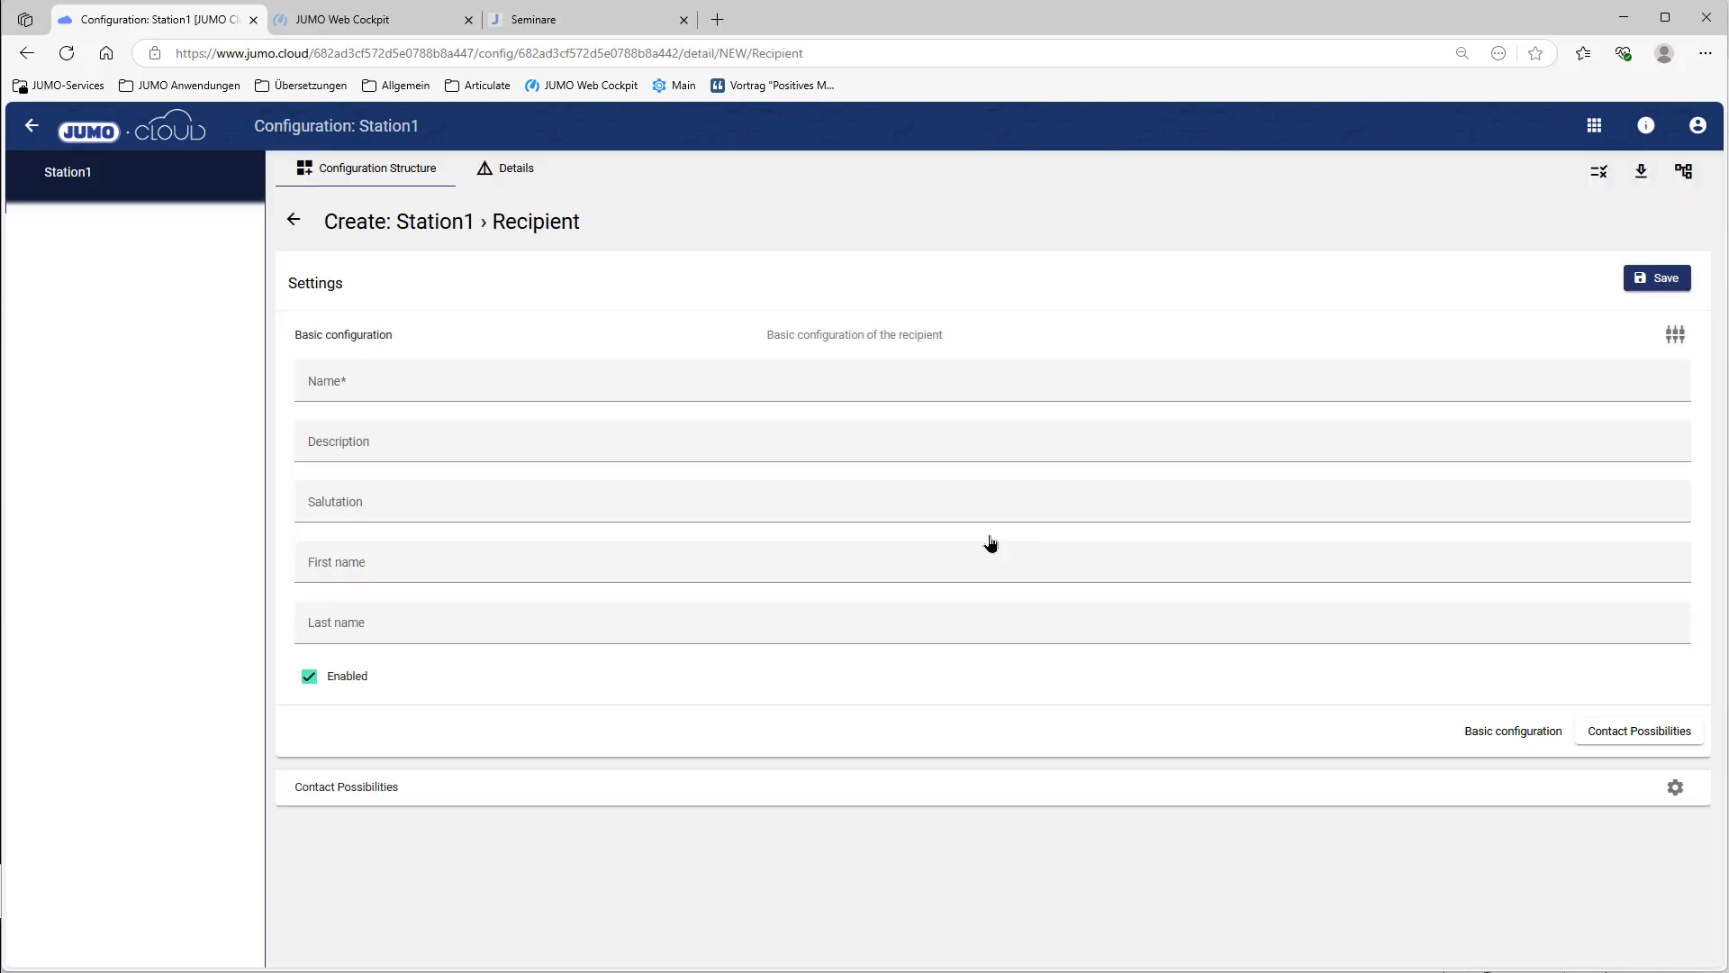
left_click(530, 387)
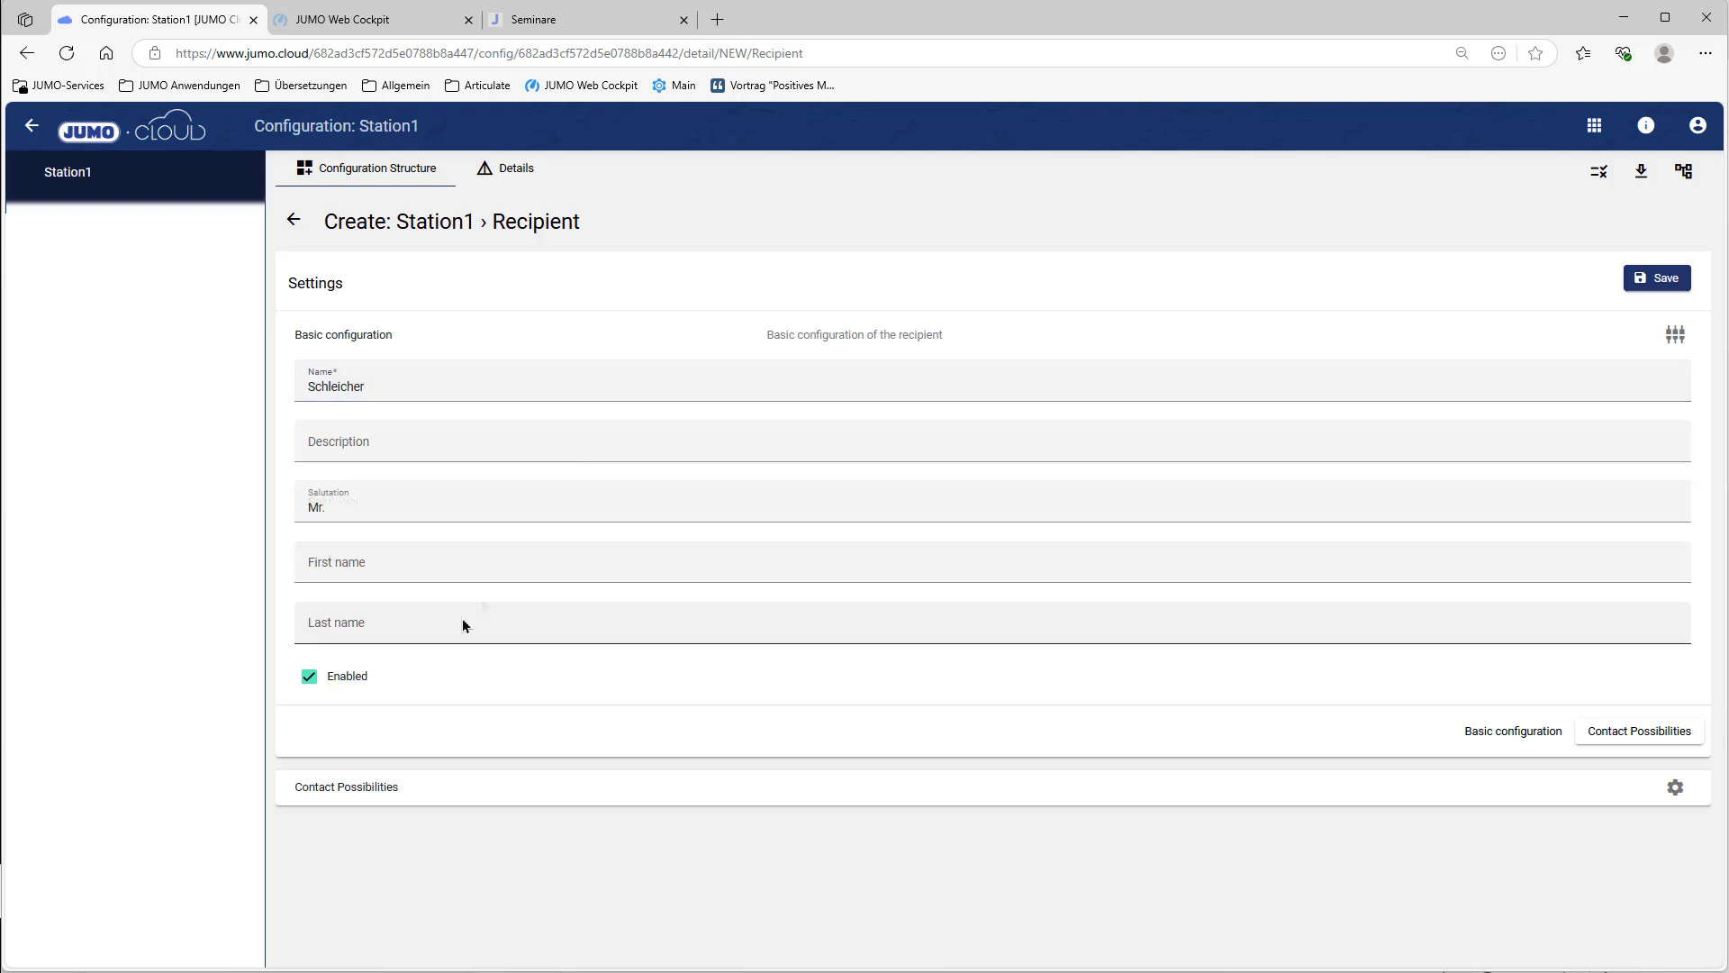
left_click(436, 570)
left_click(397, 618)
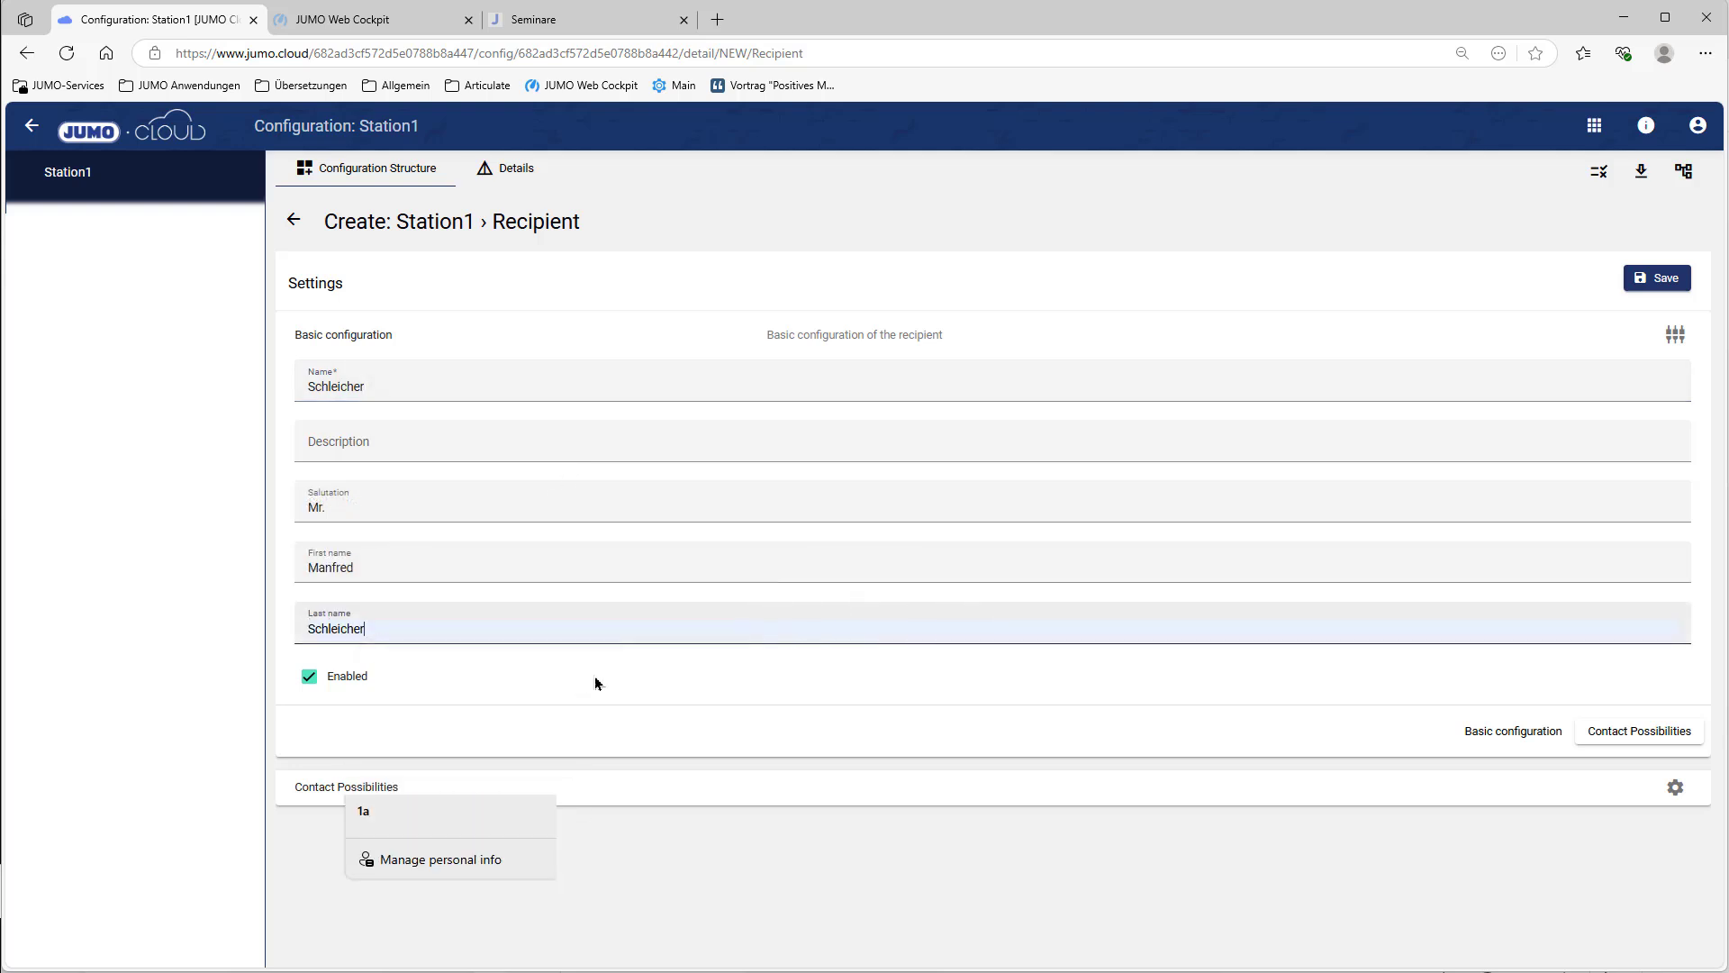
Step: Add an E-Mail contact named Business with the e-mail address, save, and begin another recipient
left_click(324, 800)
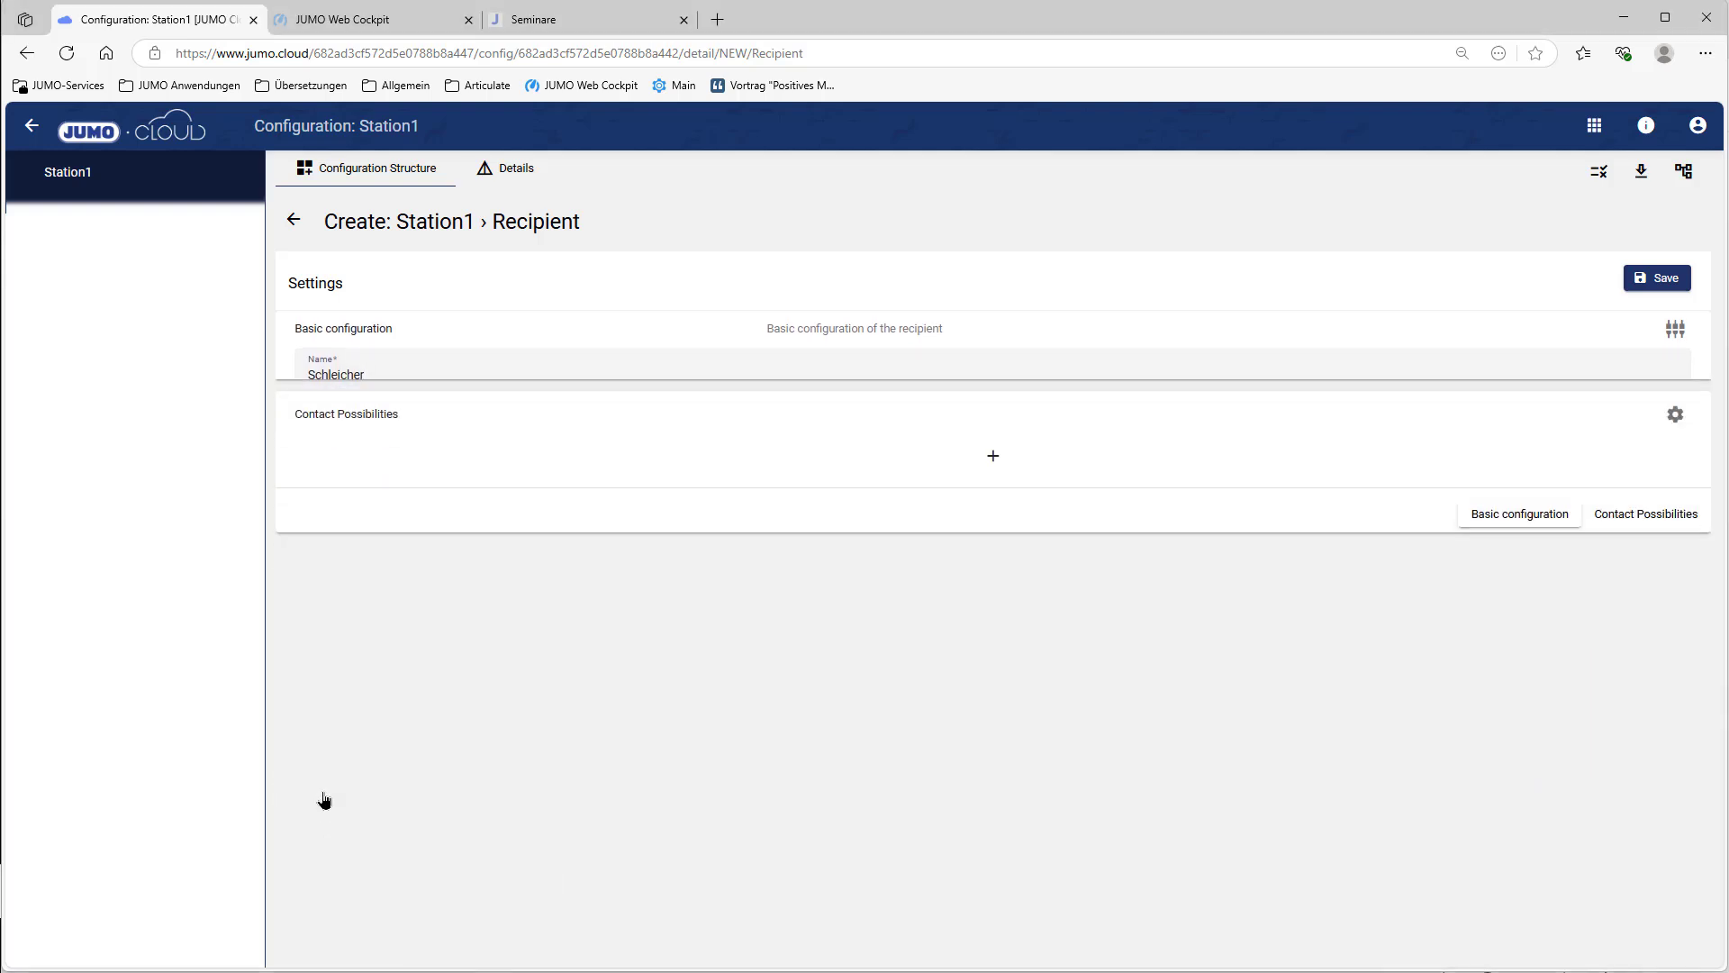
left_click(997, 426)
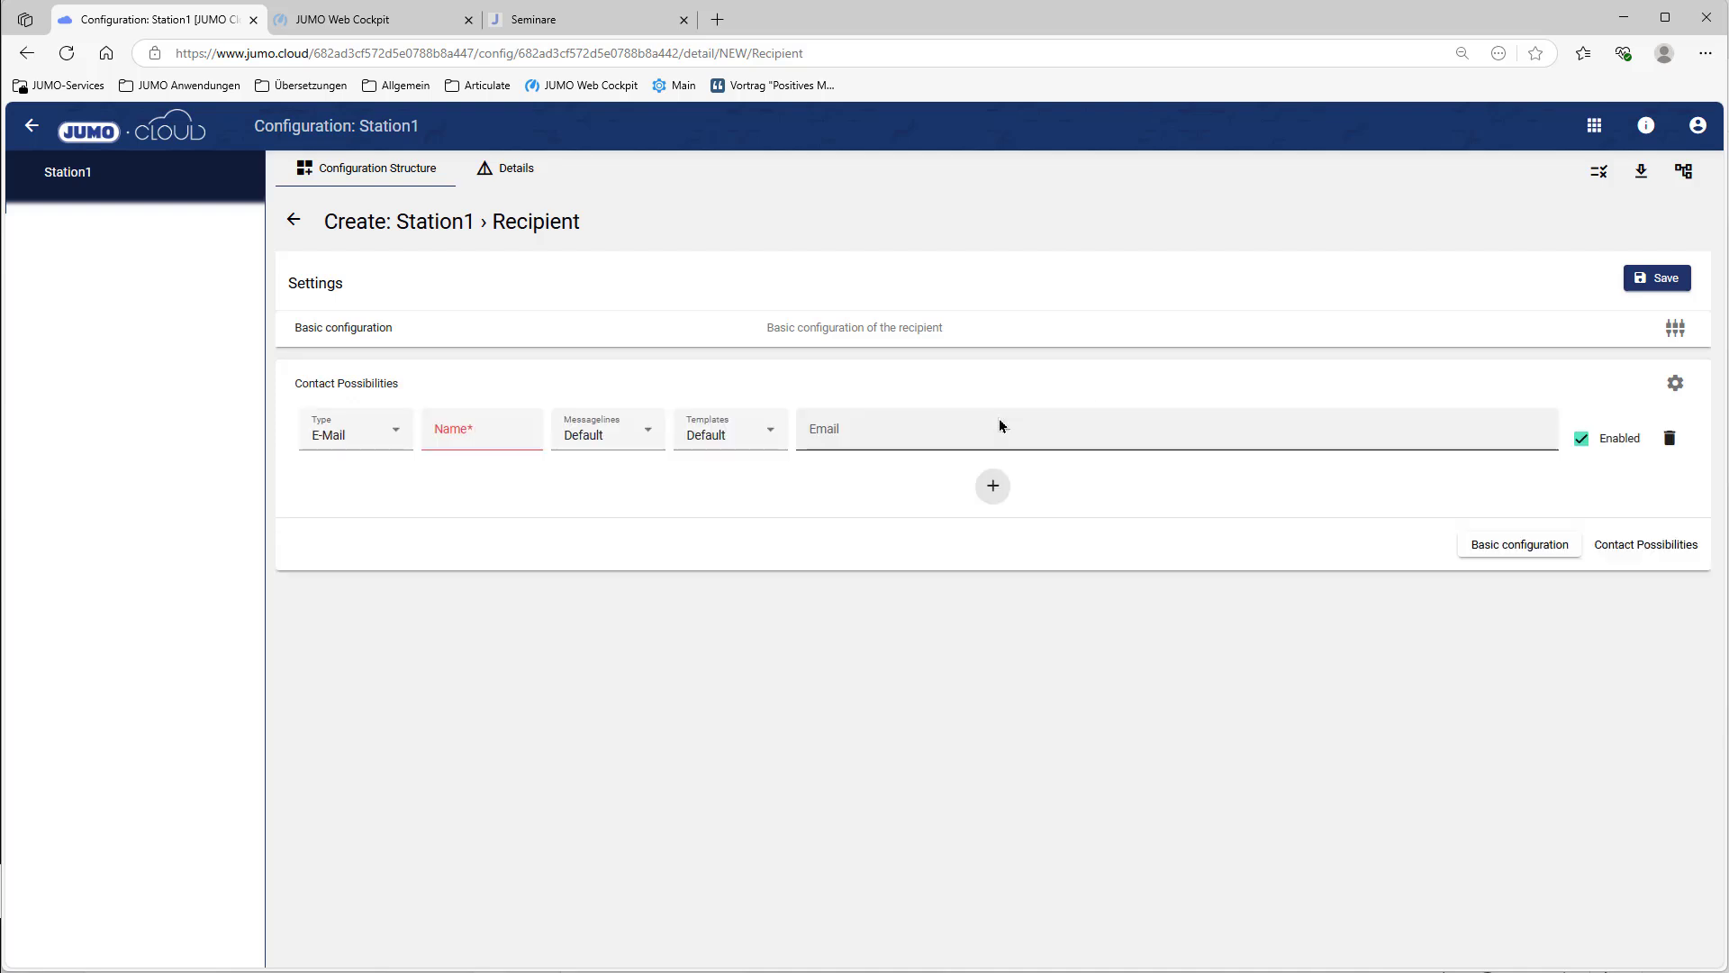
left_click(326, 440)
left_click(326, 441)
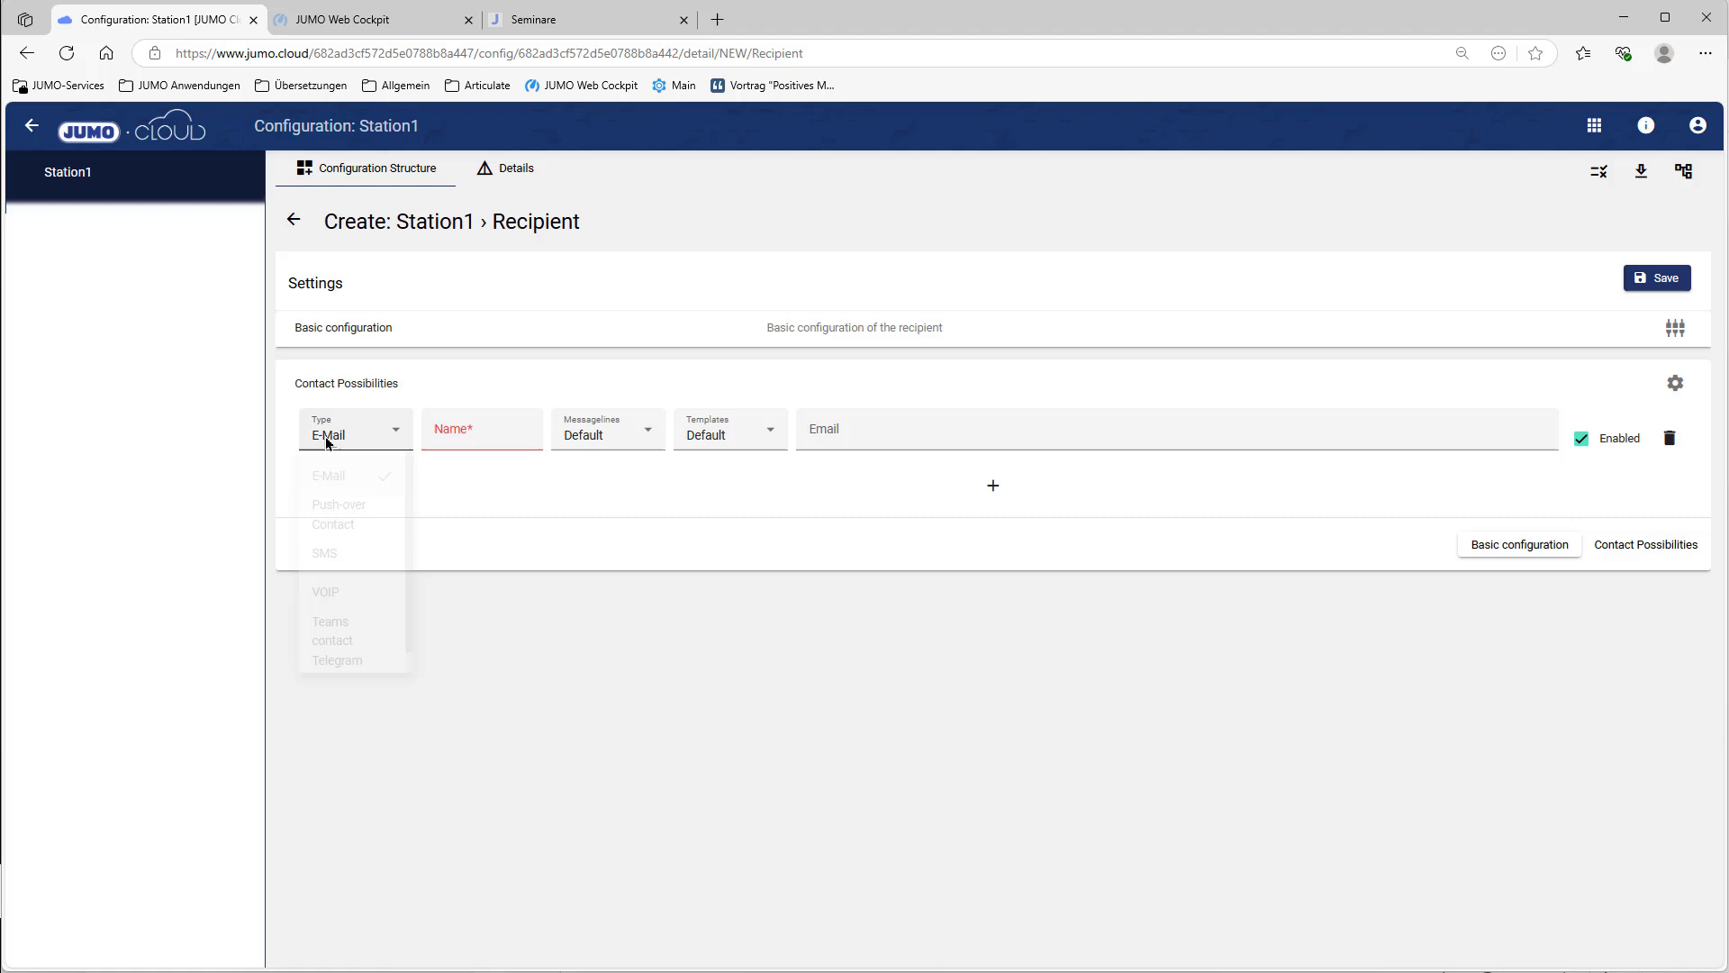
left_click(448, 433)
left_click(454, 515)
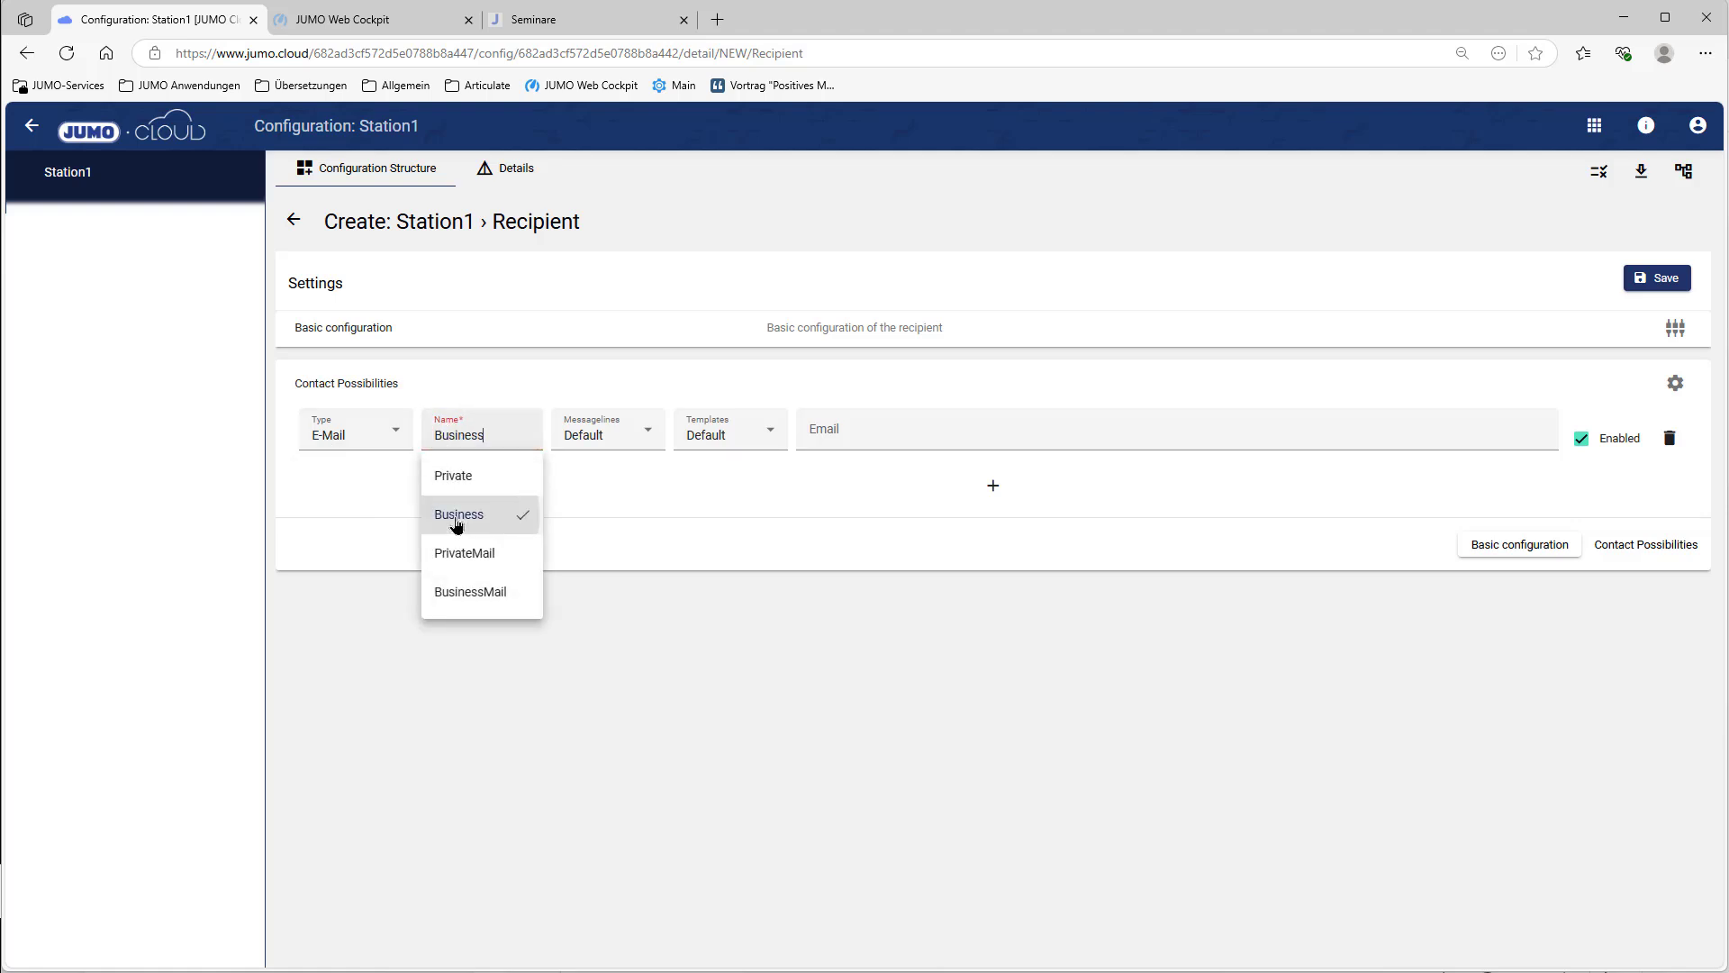
left_click(931, 438)
left_click(901, 486)
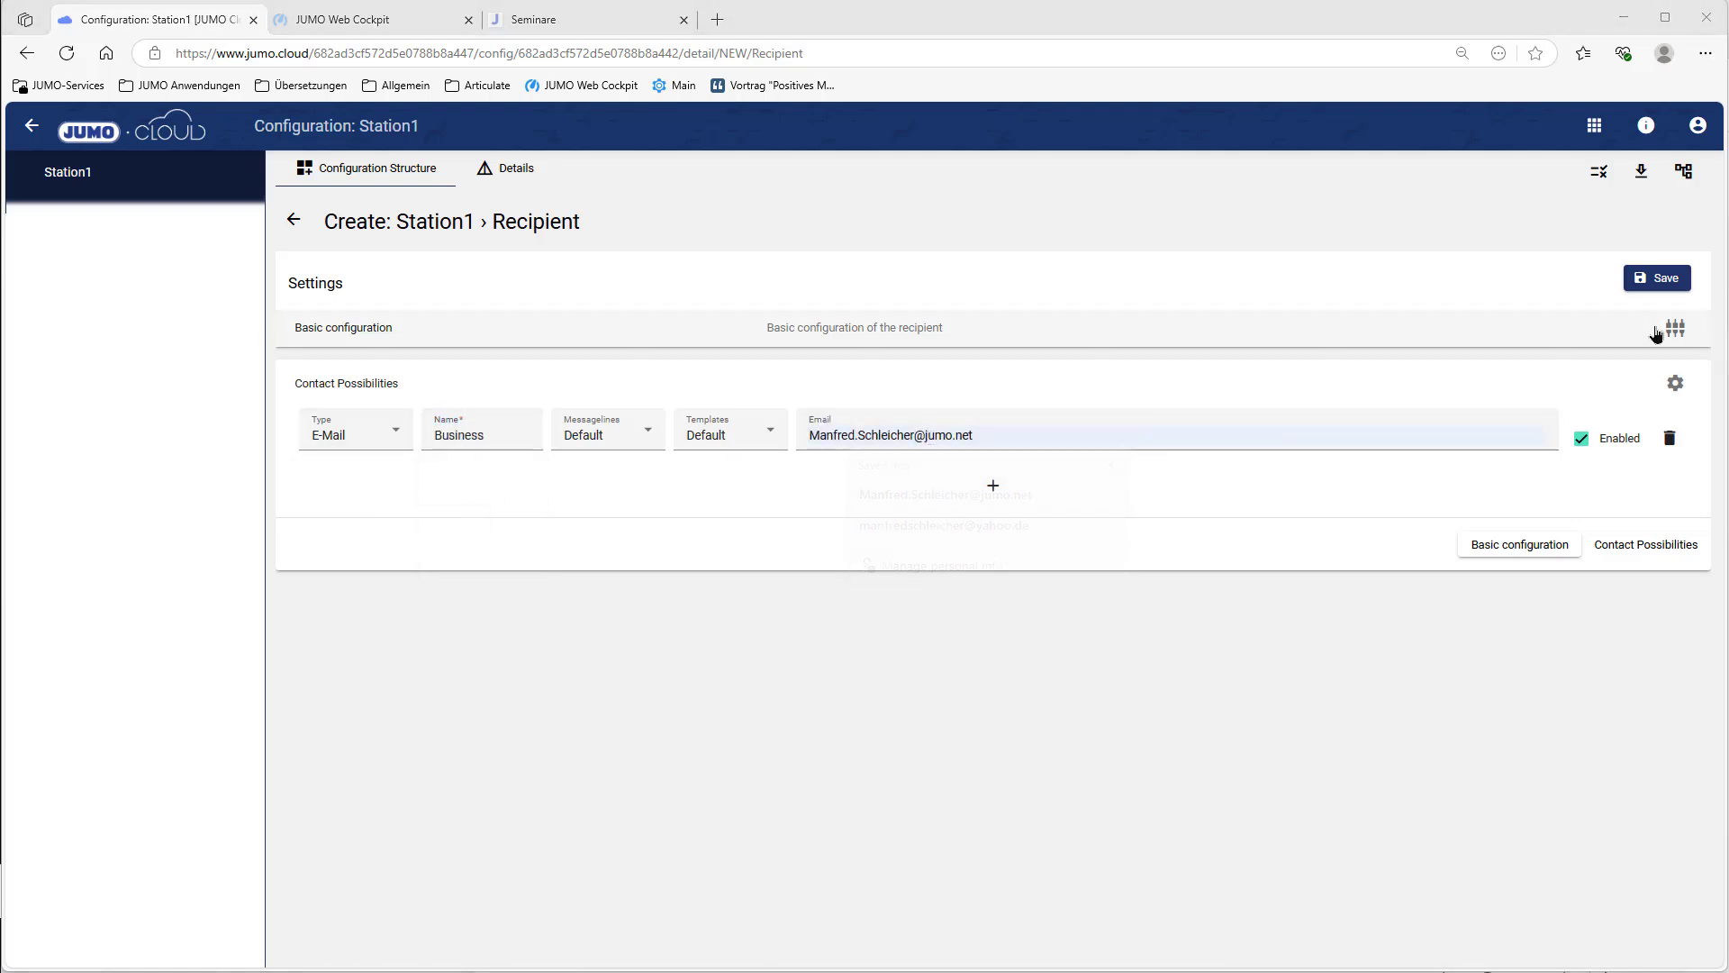
left_click(1666, 295)
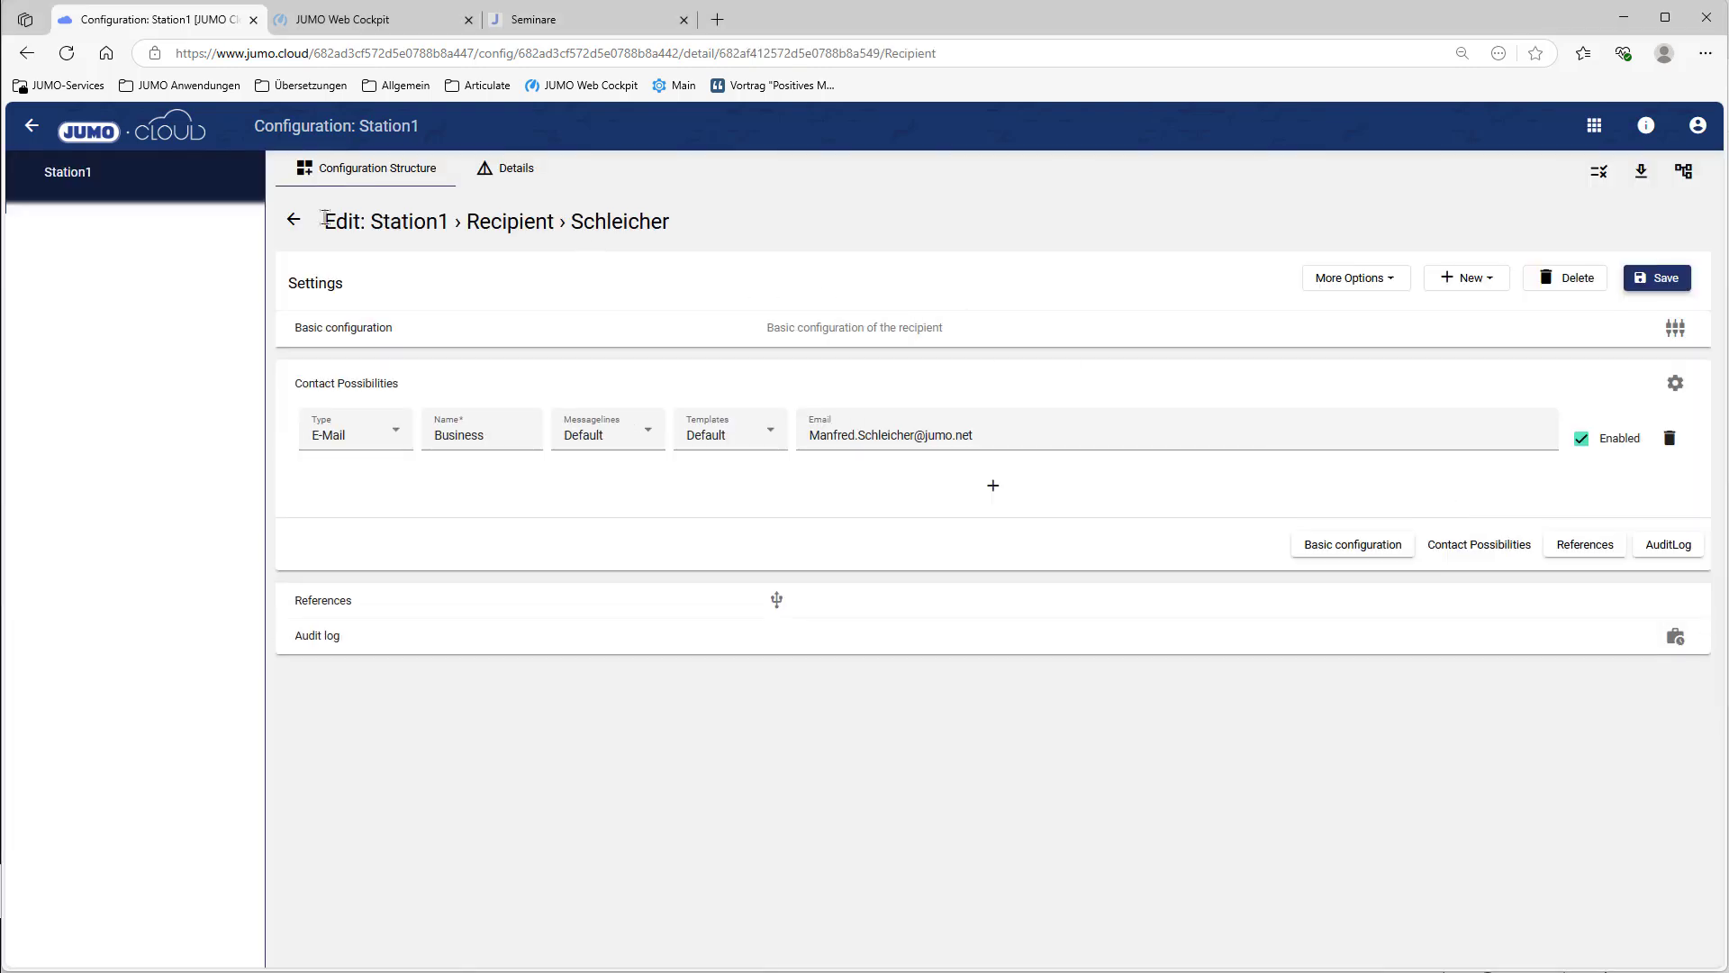
left_click(294, 219)
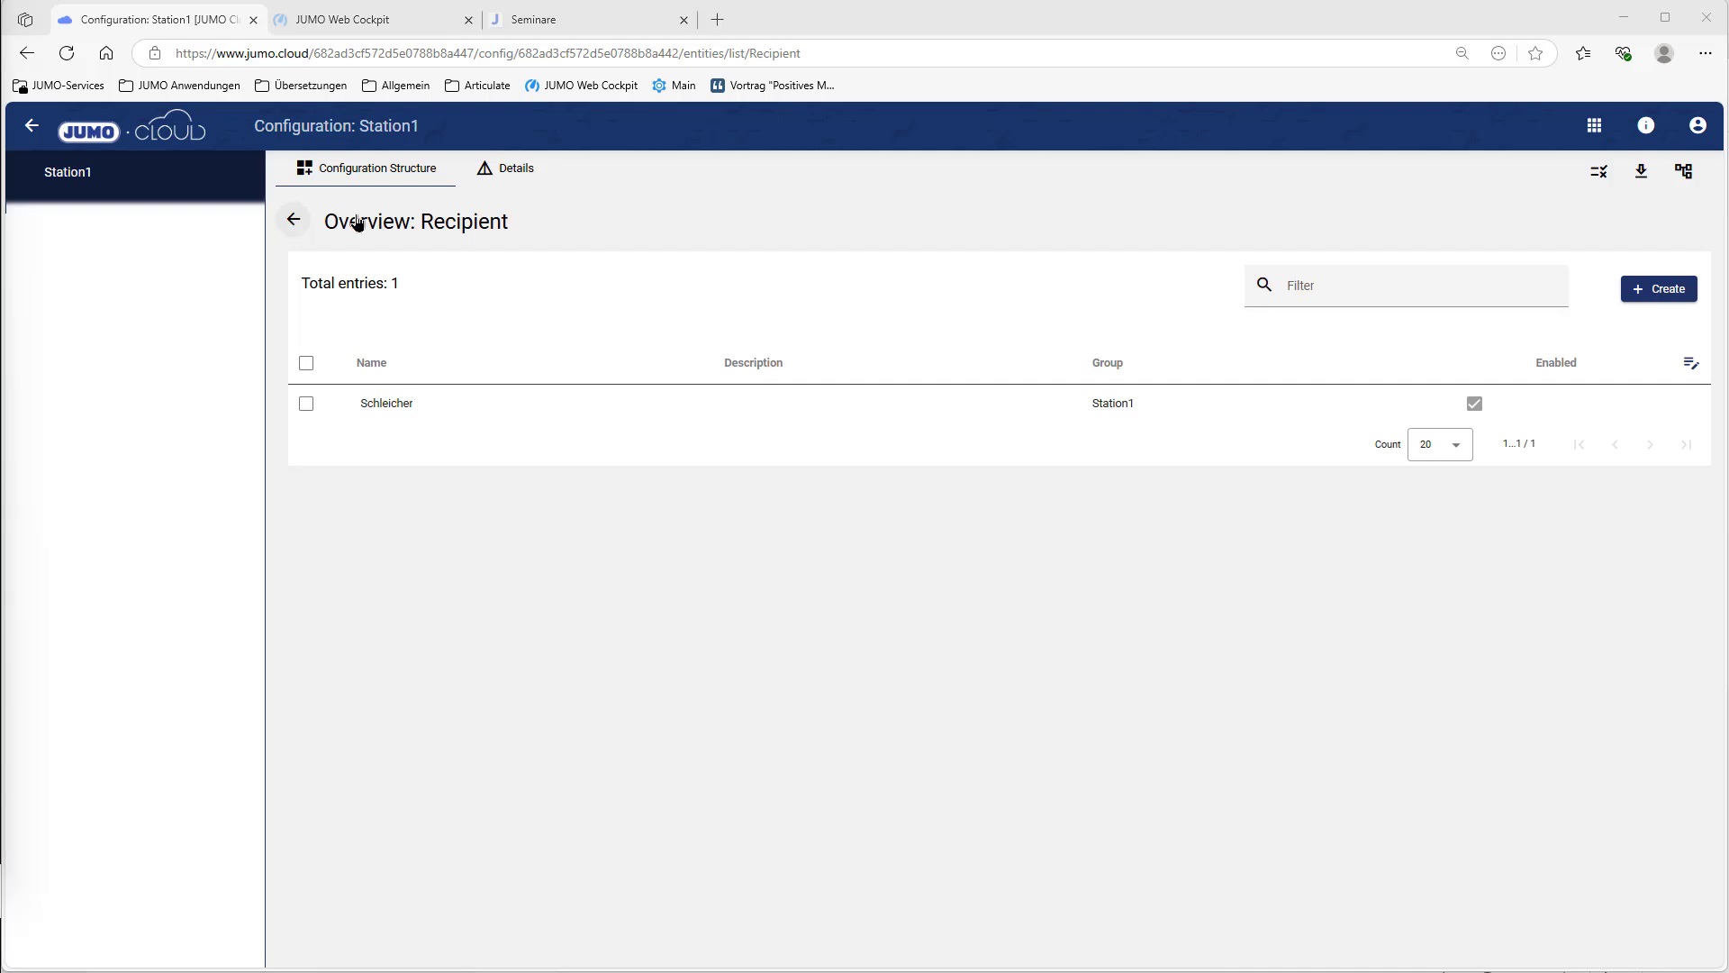
left_click(1657, 288)
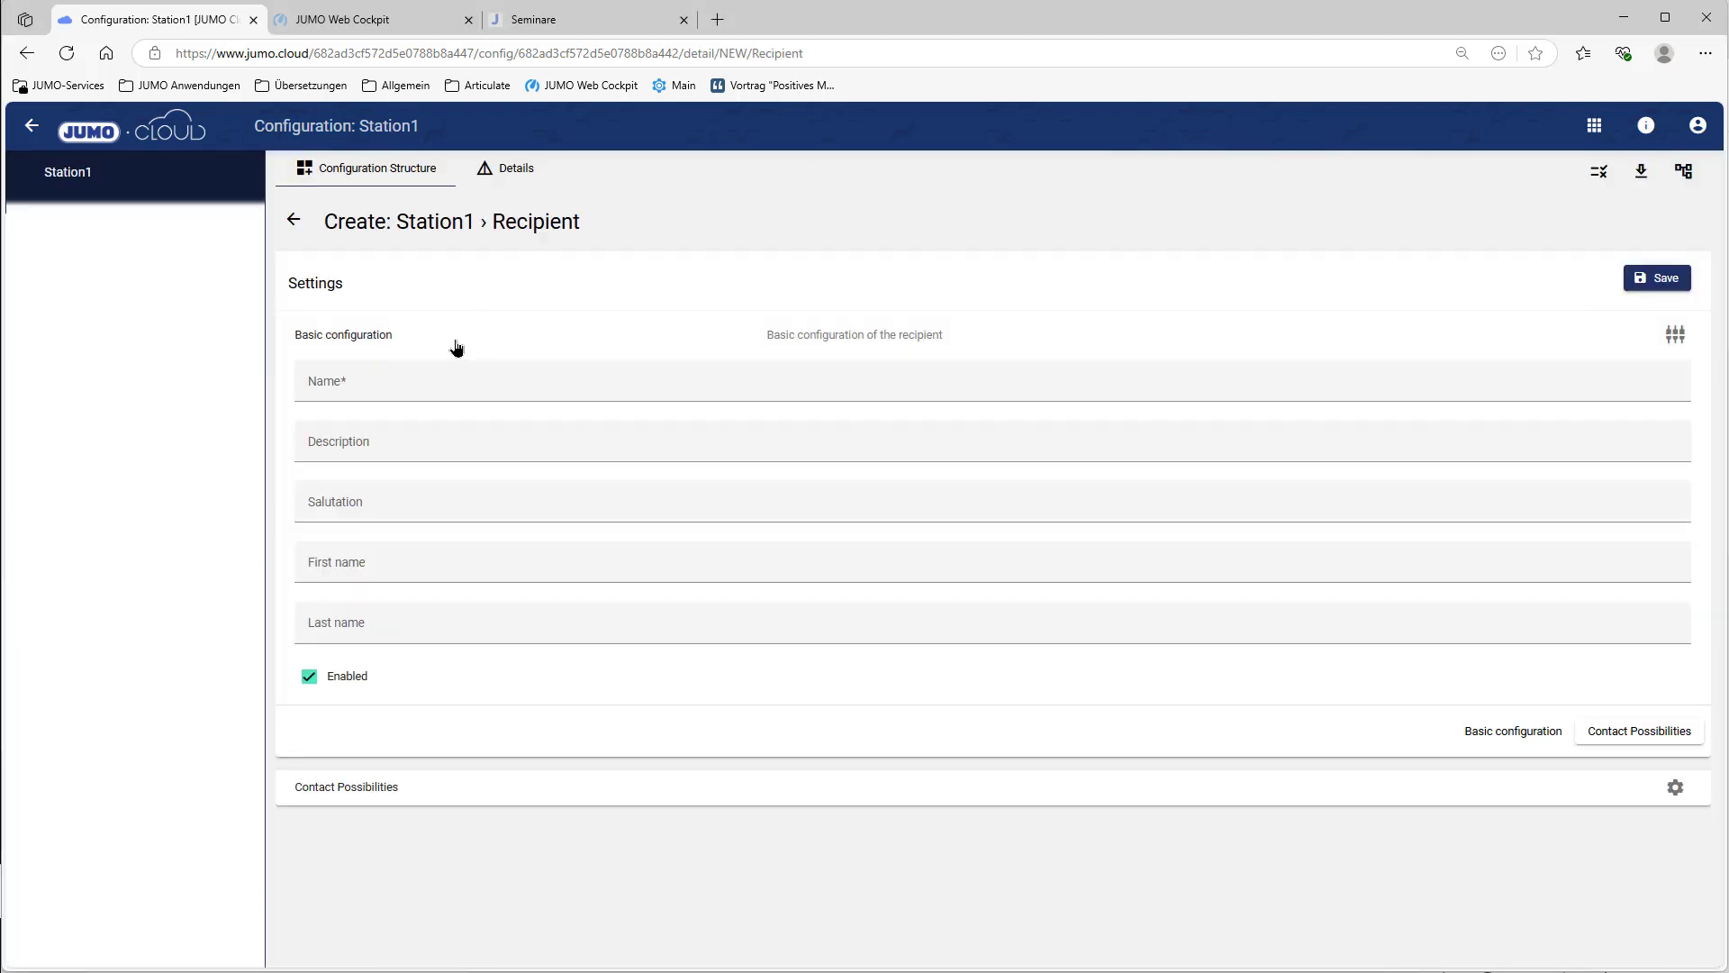
Step: Enter 'service employee' as the new recipient's first and last name
left_click(420, 379)
type("service employee")
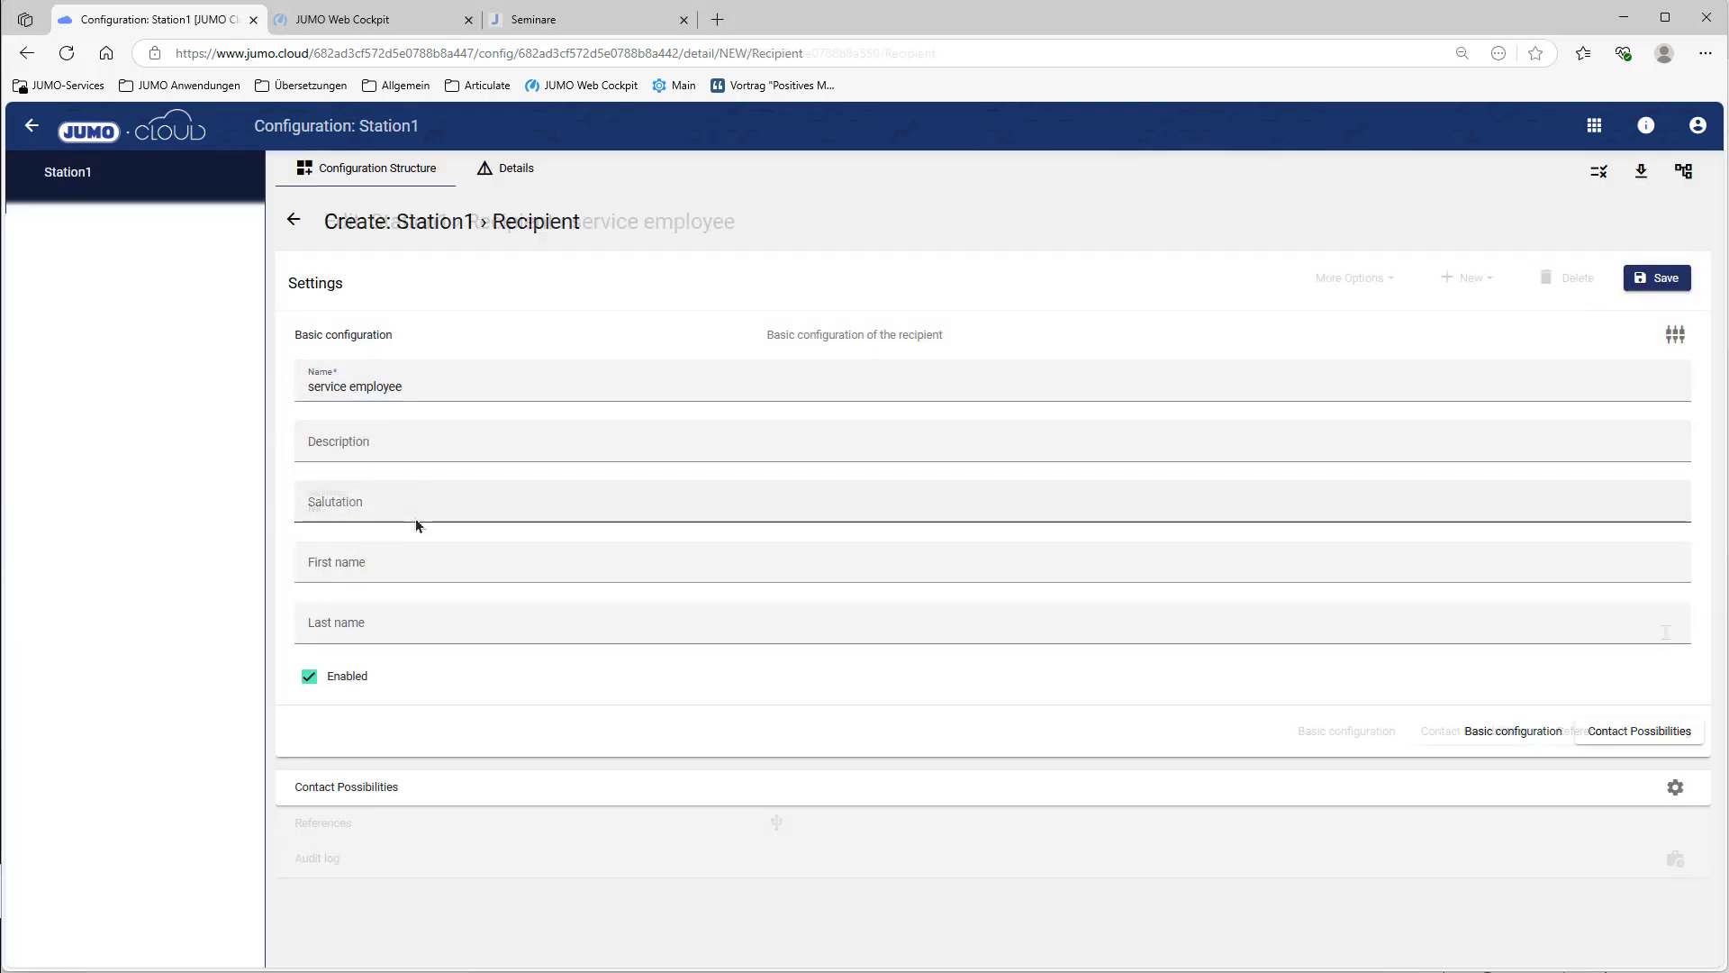
left_click(474, 621)
type("service employee")
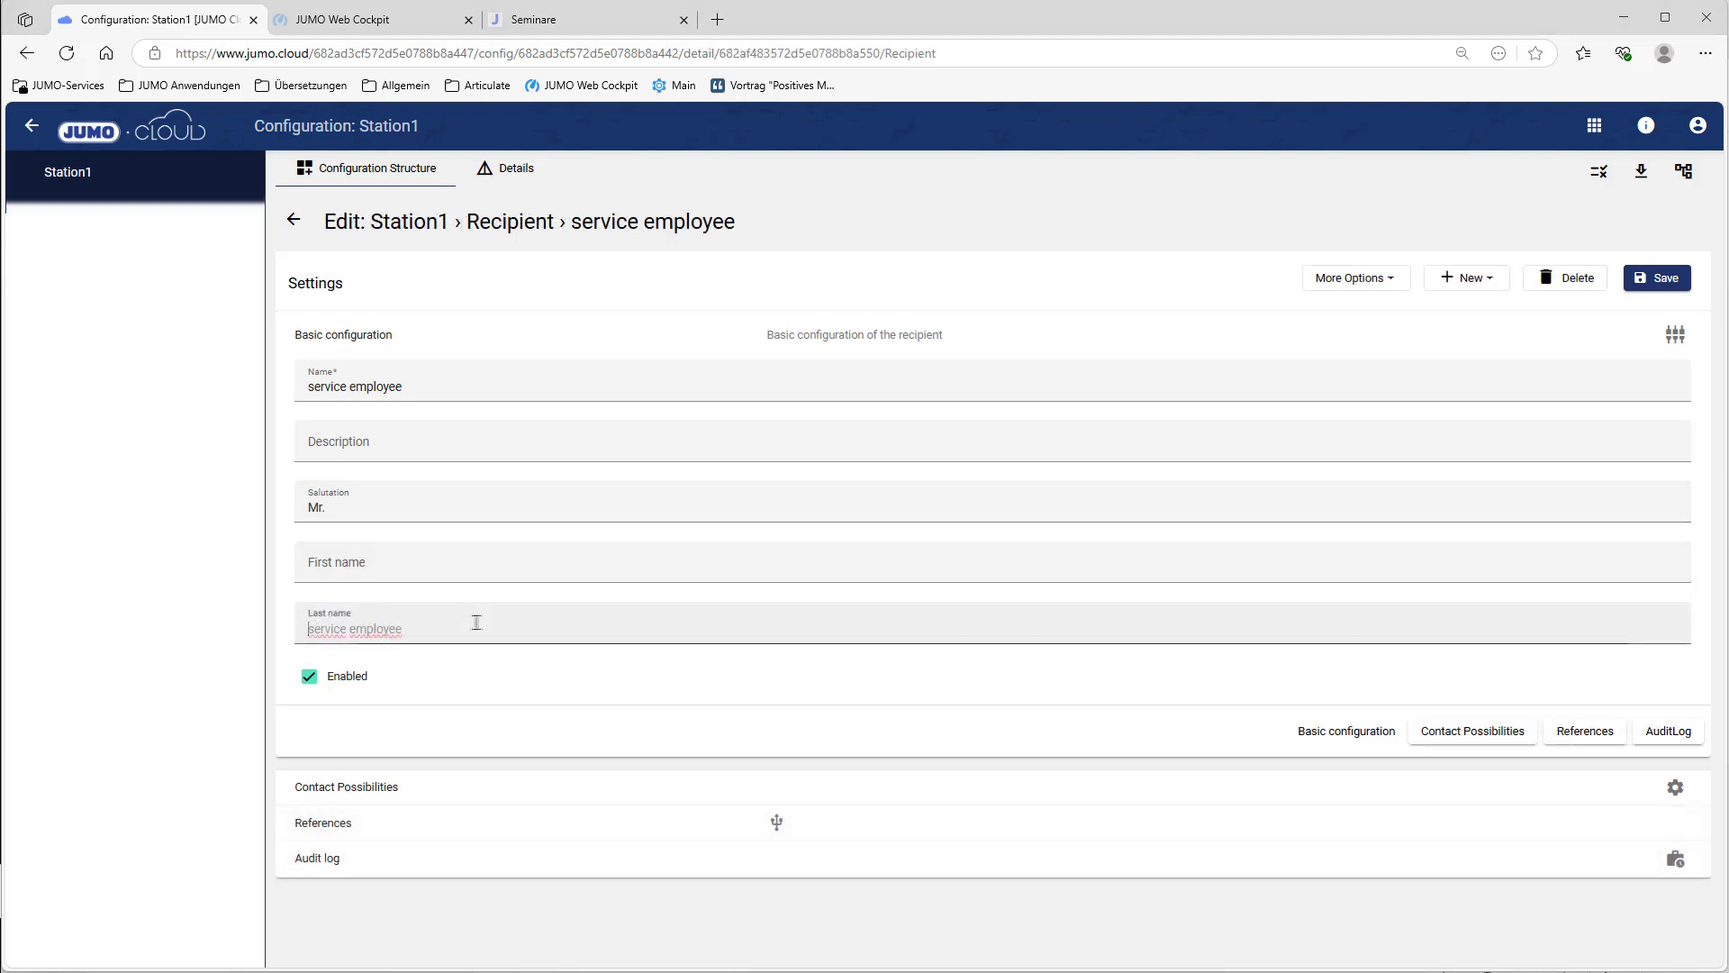
Step: Add an SMS contact named SMS with the phone number, save, and return to the configuration overview
left_click(375, 785)
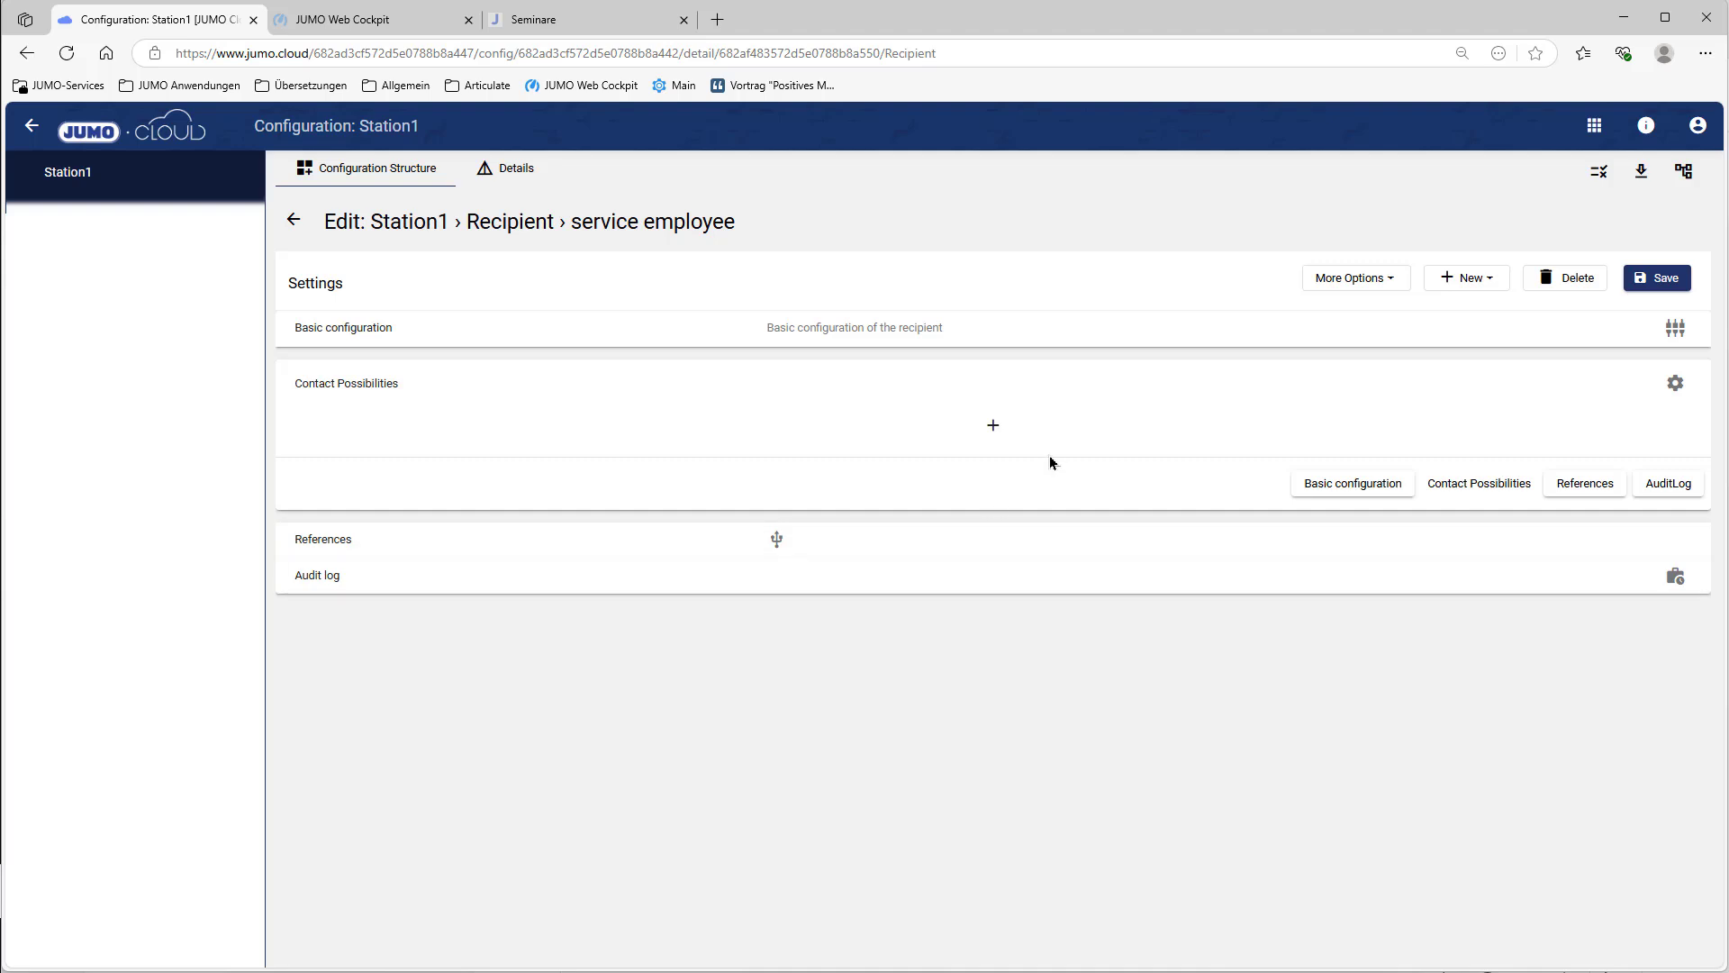
left_click(992, 424)
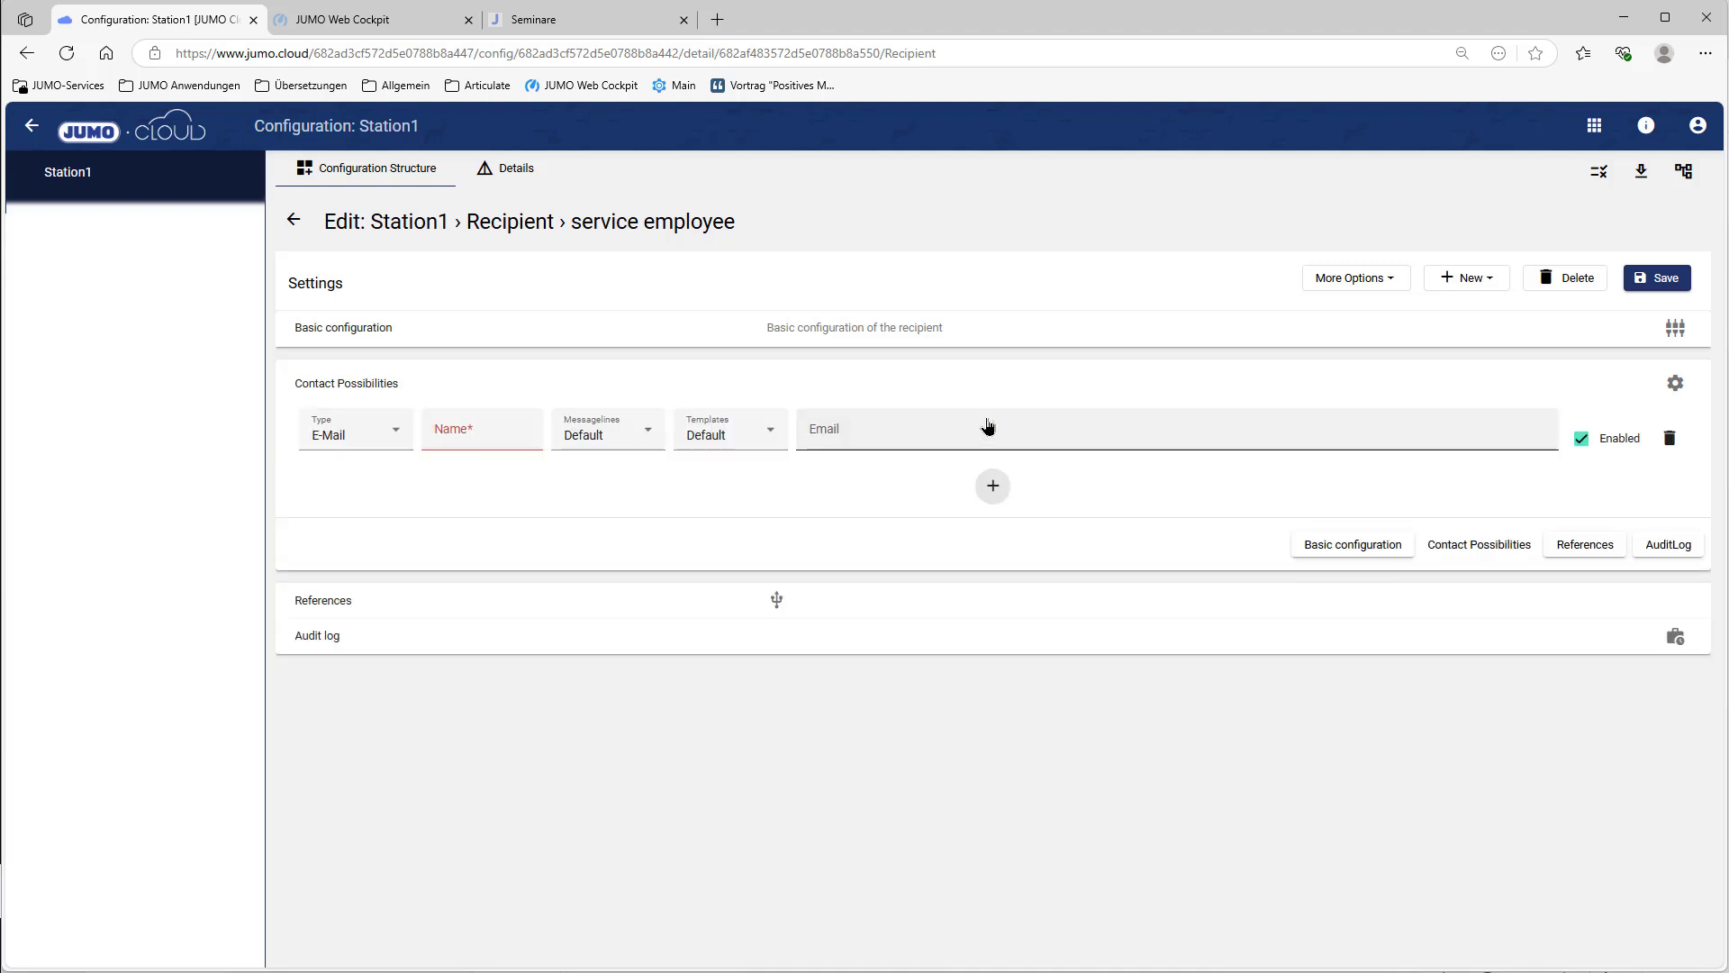
left_click(389, 447)
left_click(328, 552)
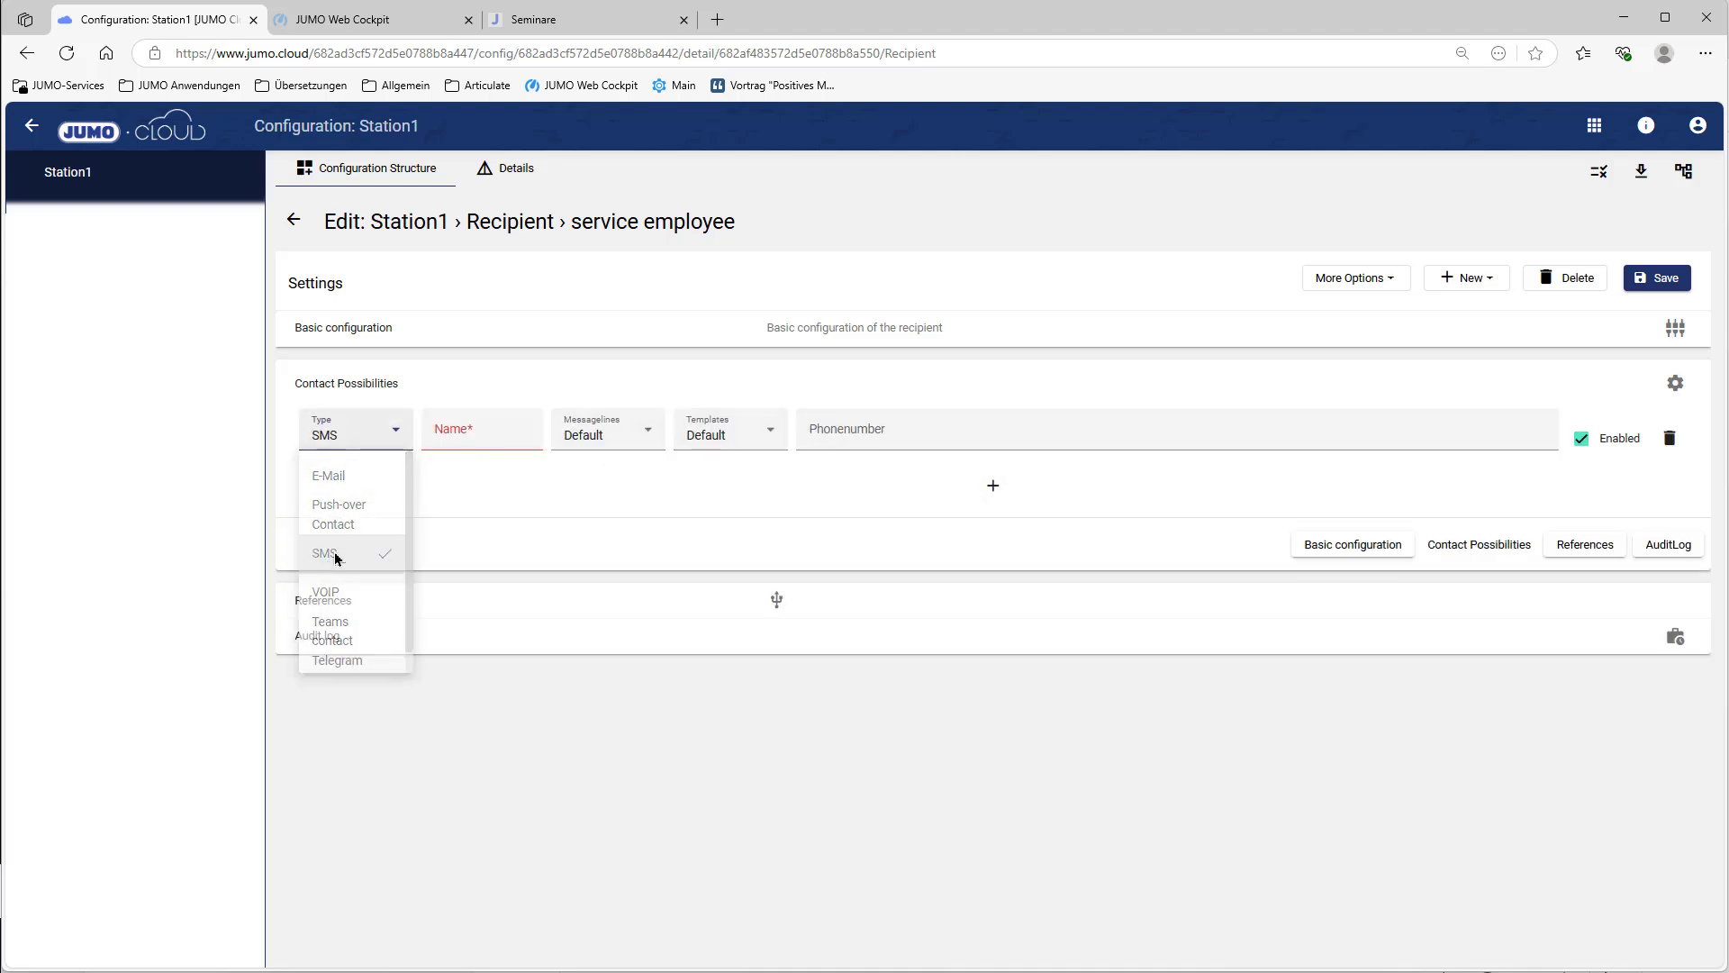
left_click(480, 433)
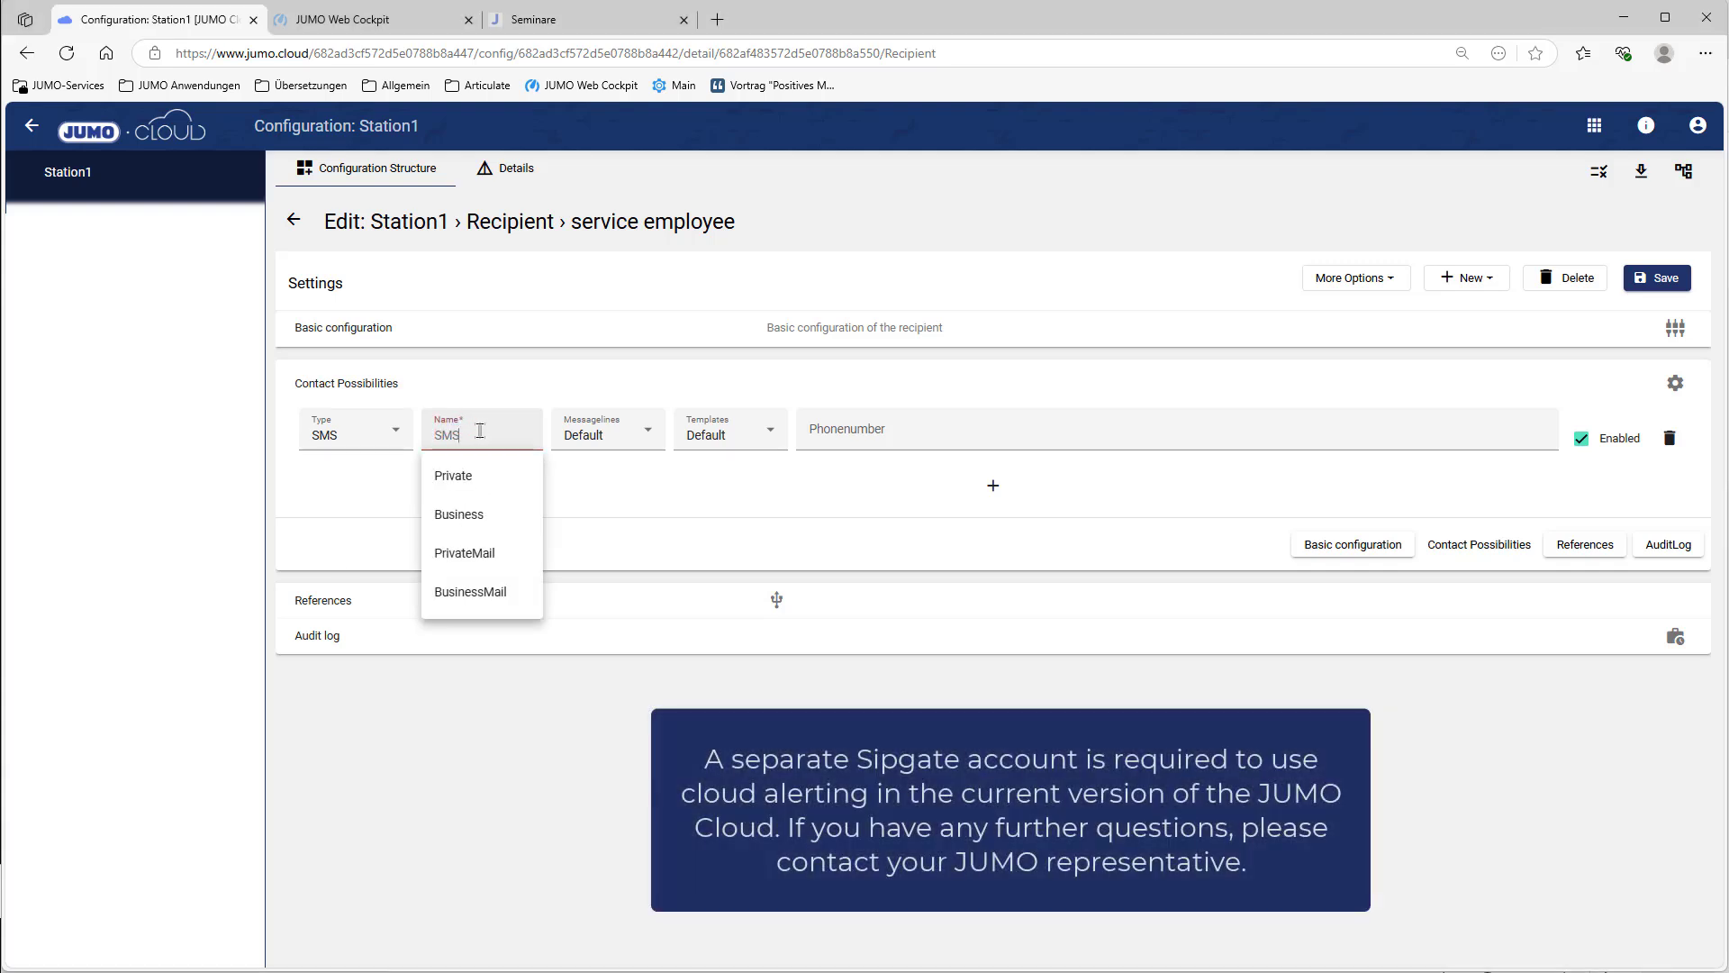
left_click(856, 430)
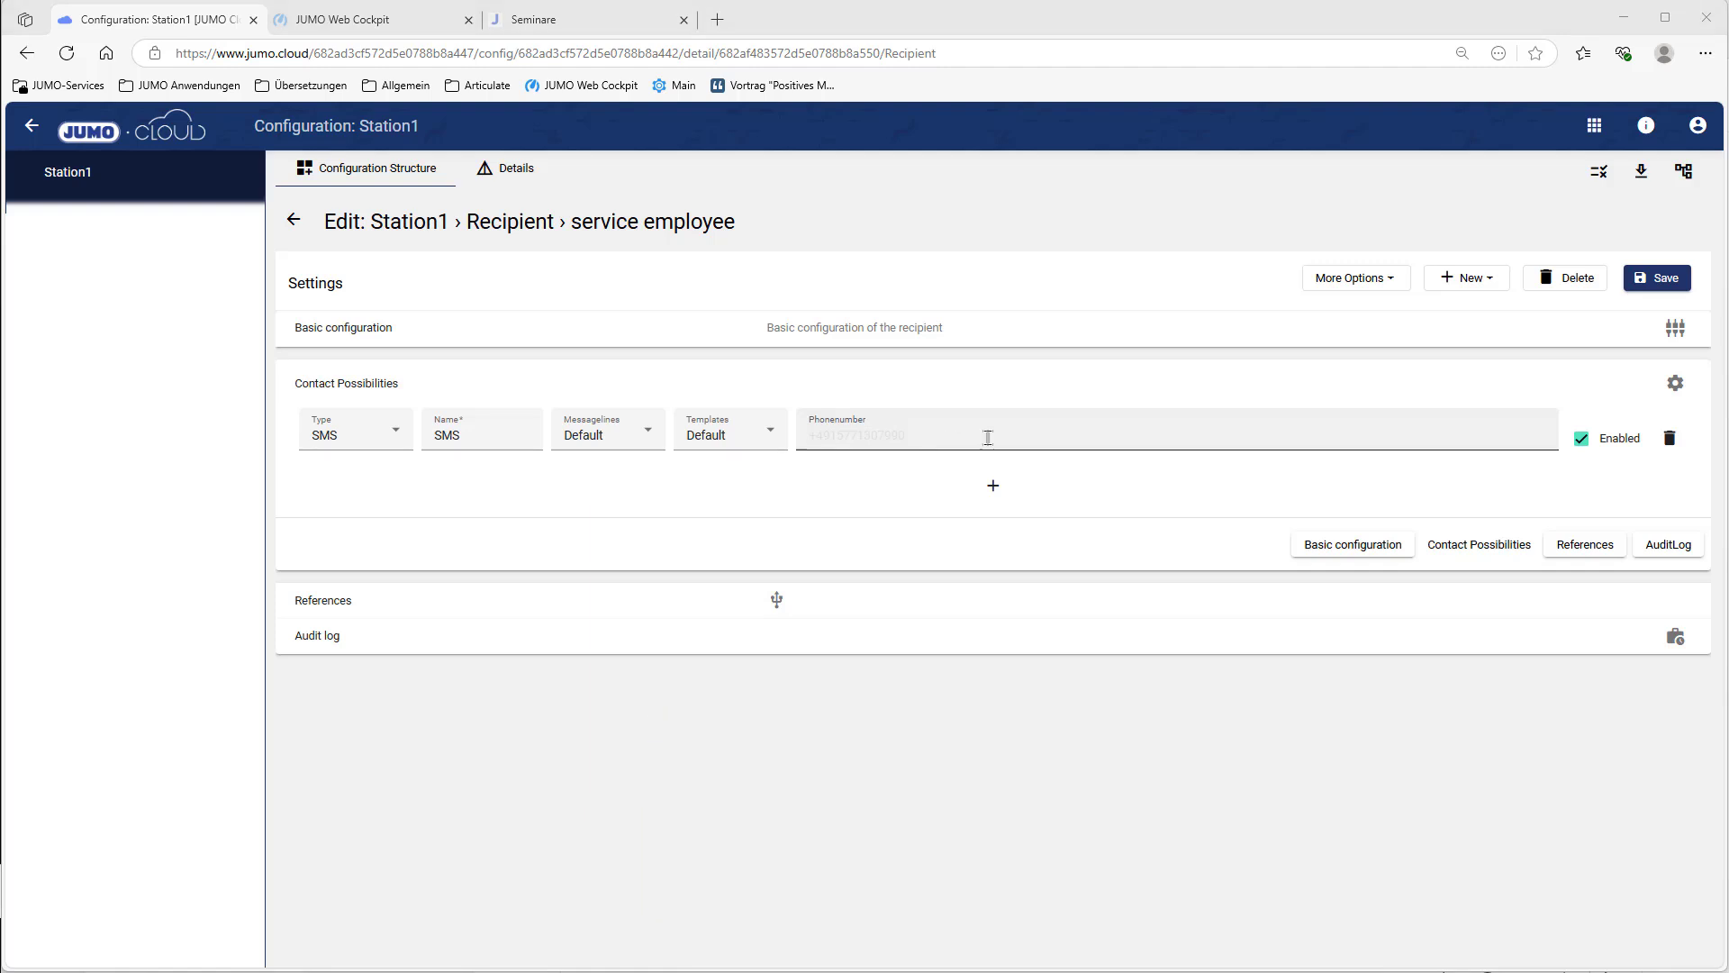
left_click(1666, 281)
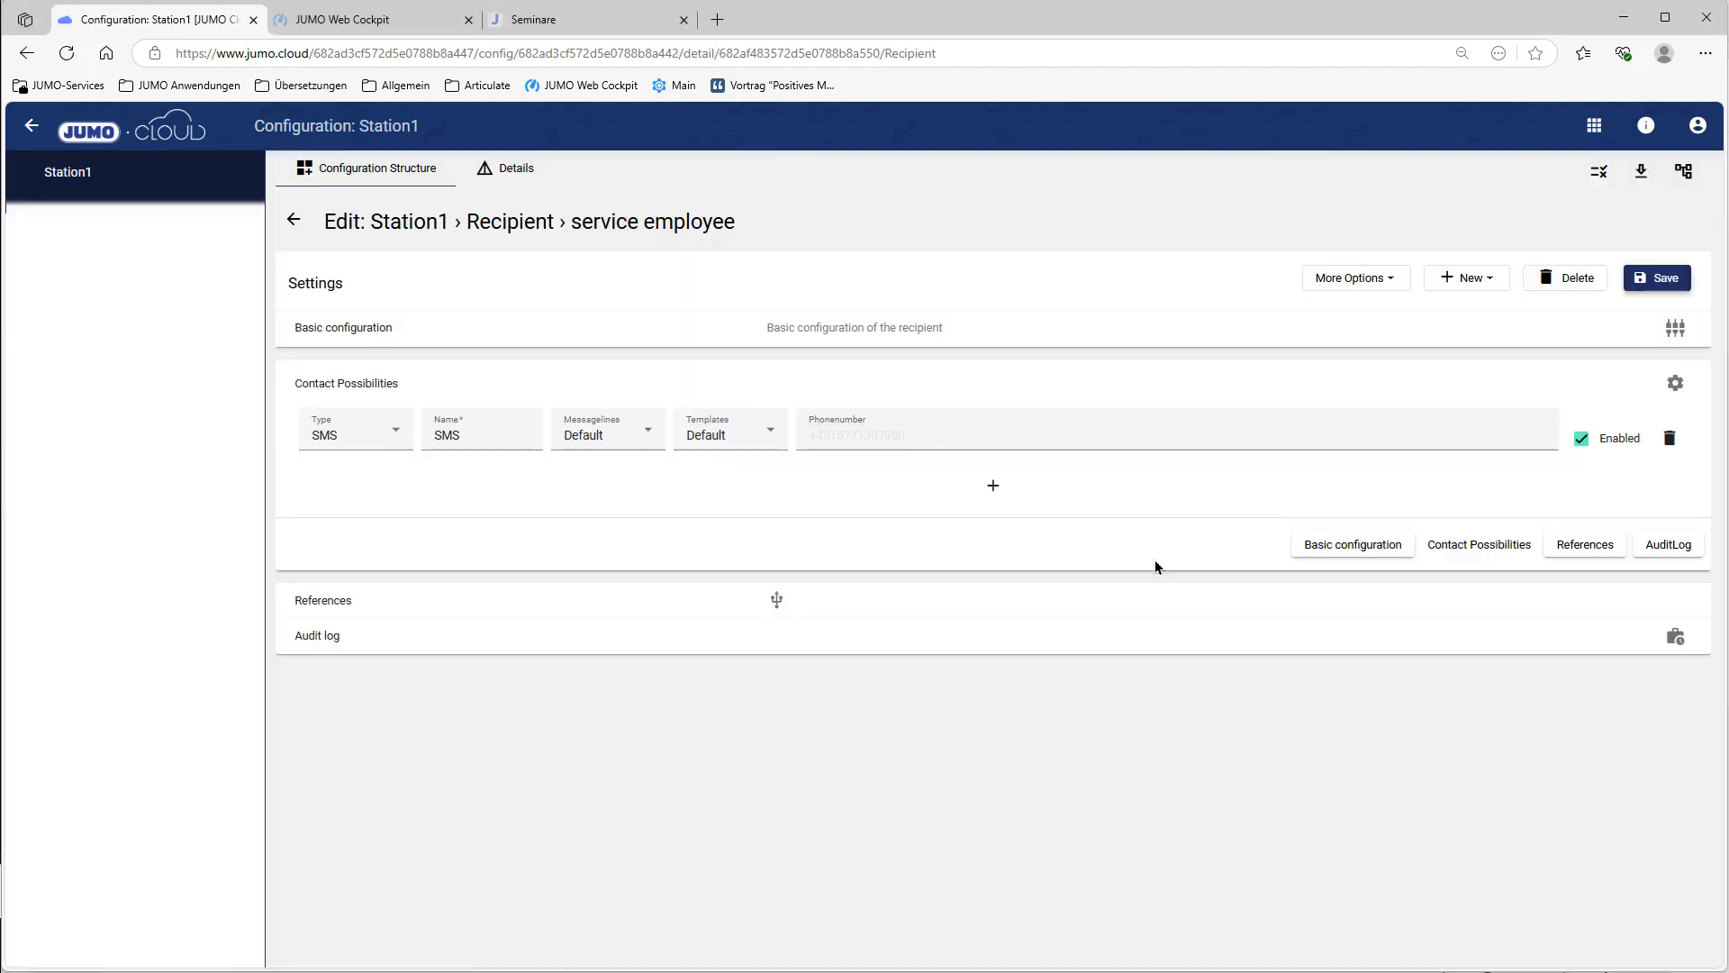
left_click(290, 224)
left_click(290, 224)
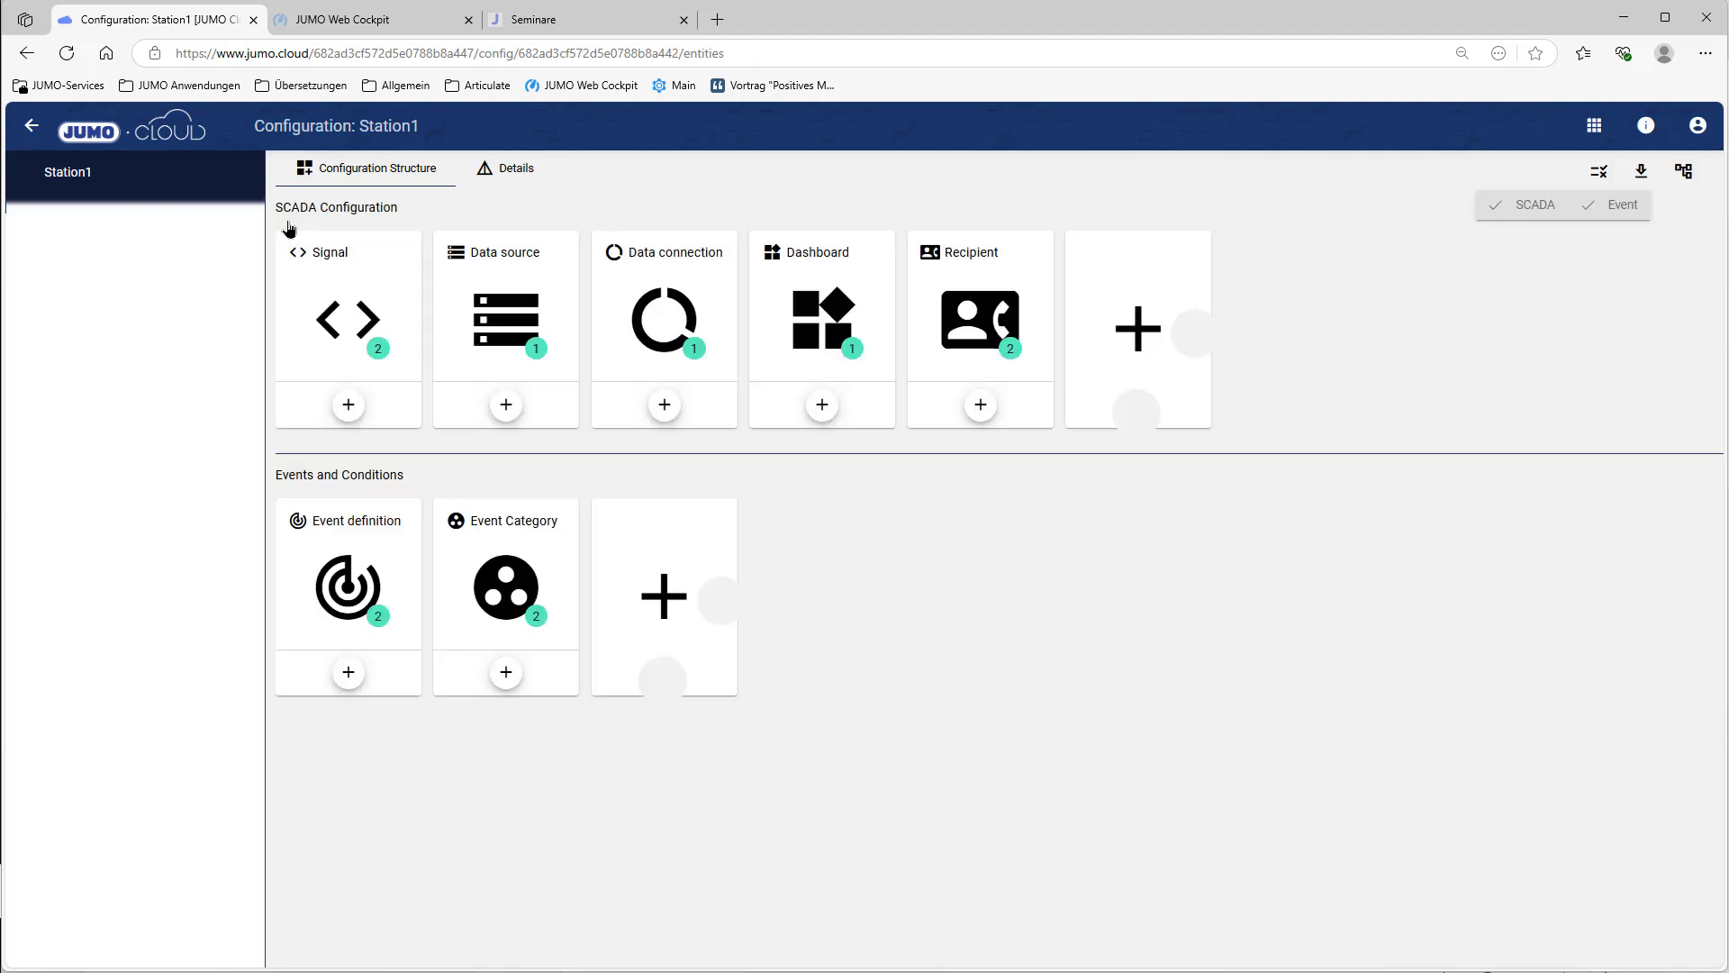
Step: Create a recipient group named 'Recipient group during the service period' coloured green
left_click(1188, 328)
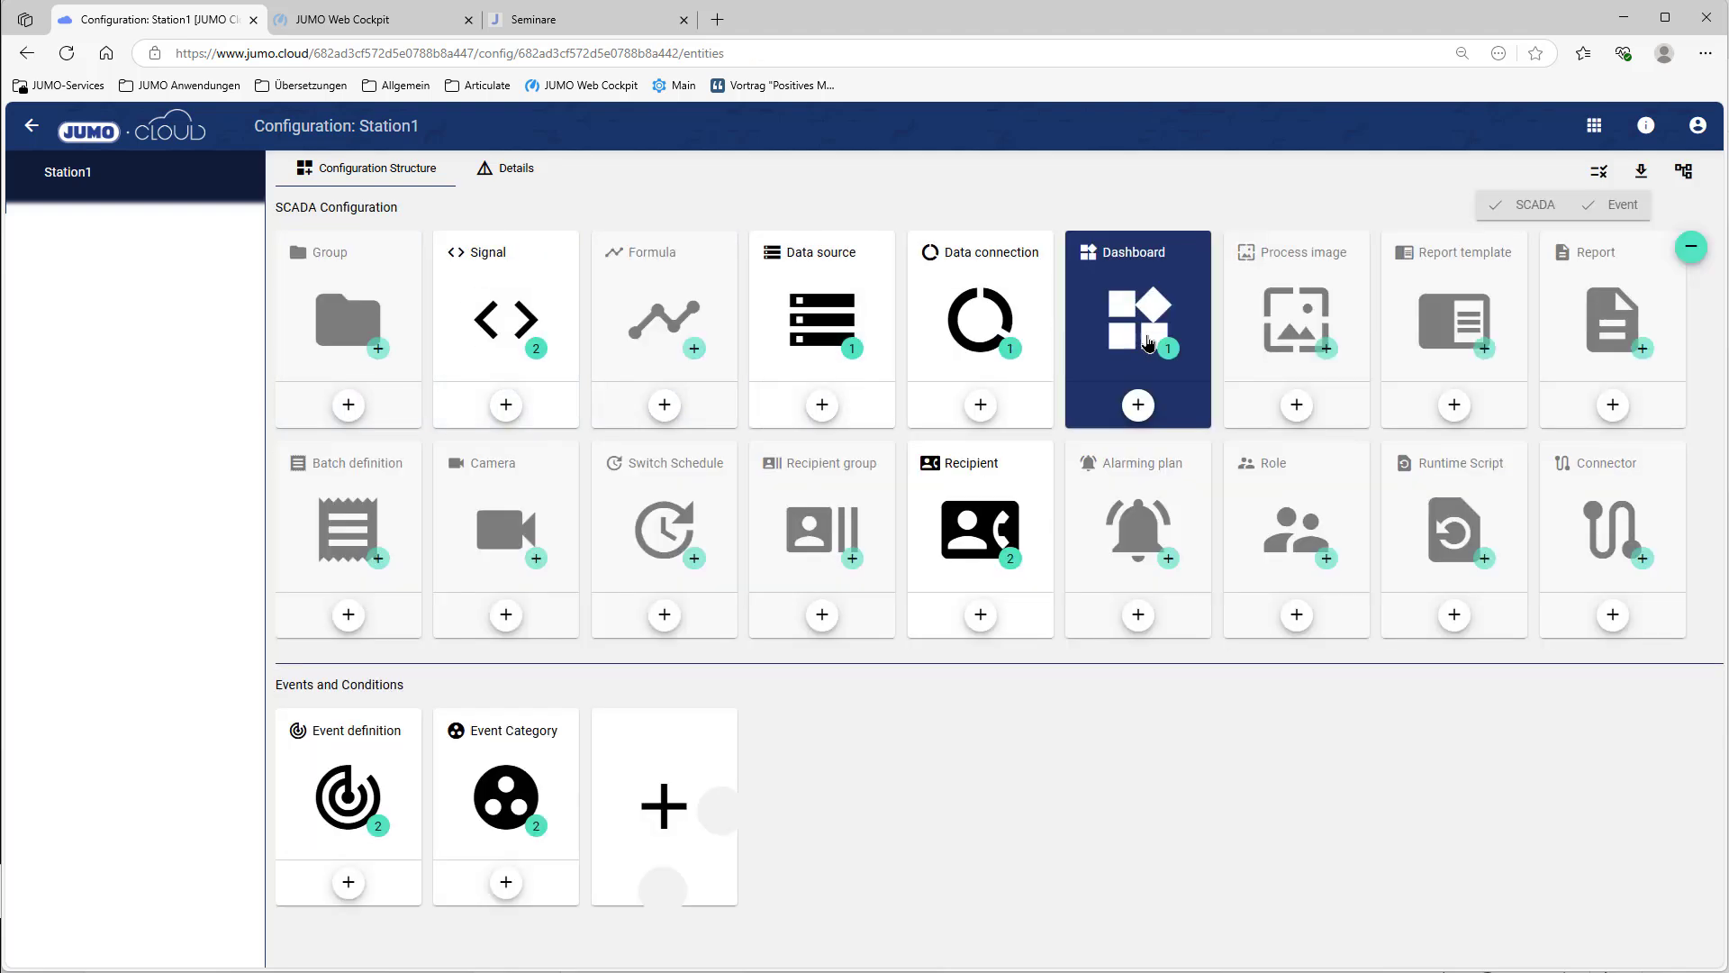
left_click(852, 558)
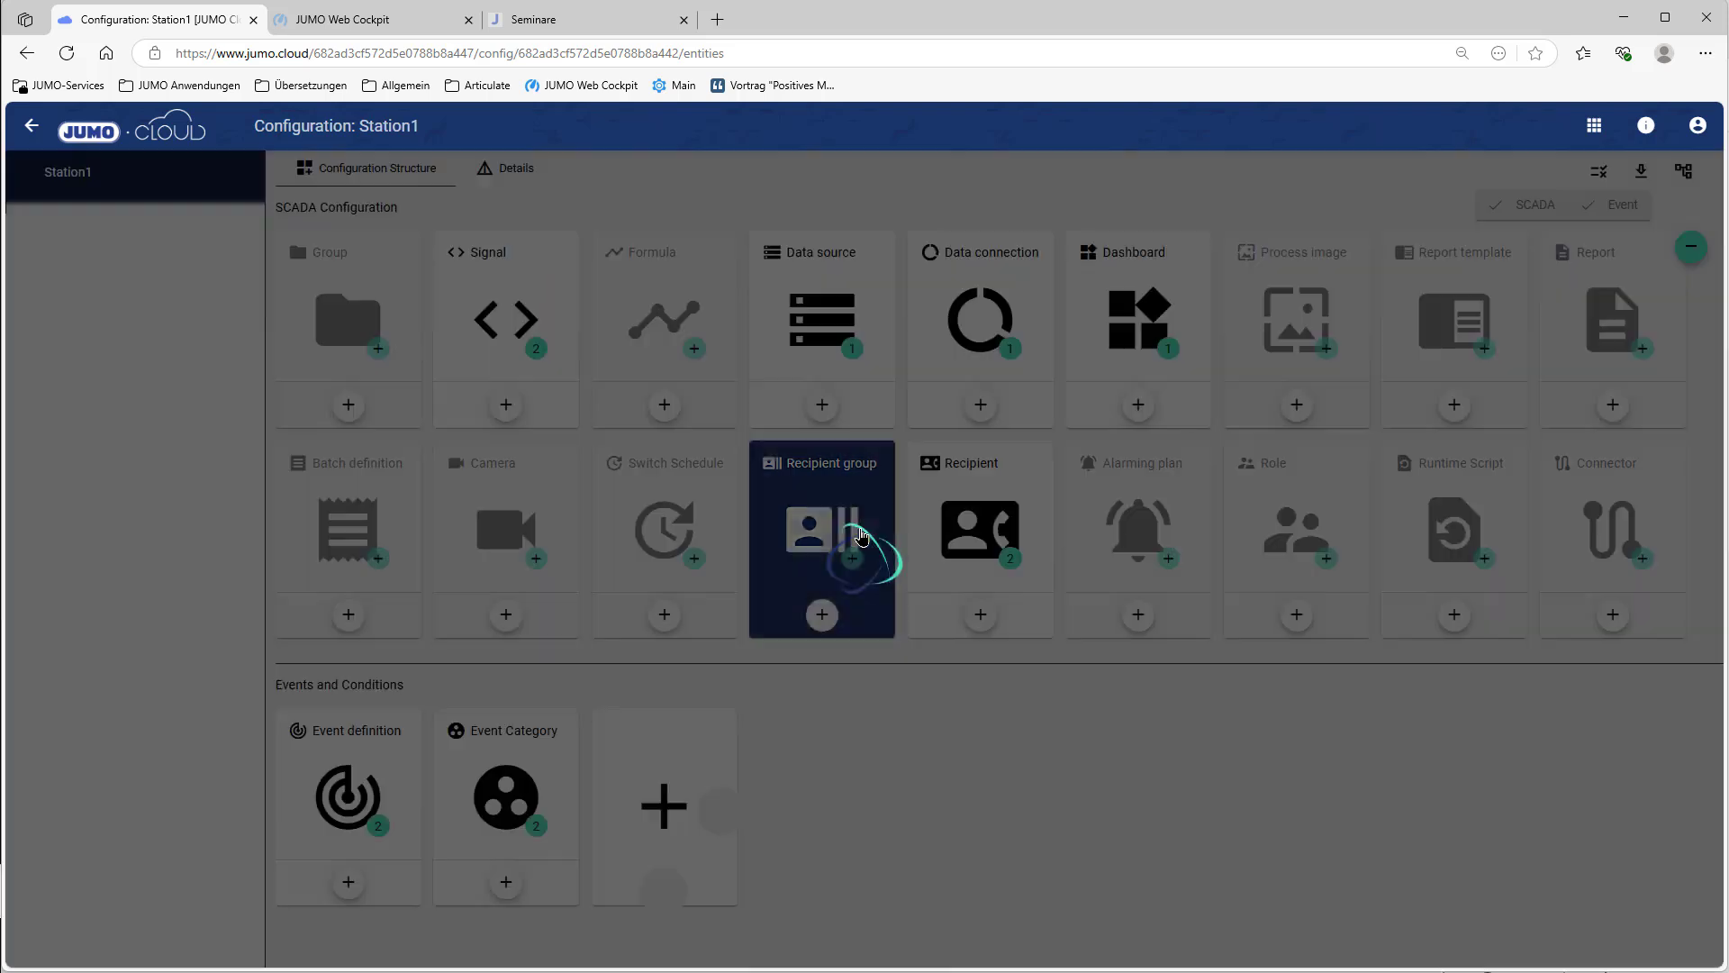
left_click(426, 392)
key("Down")
key("Return")
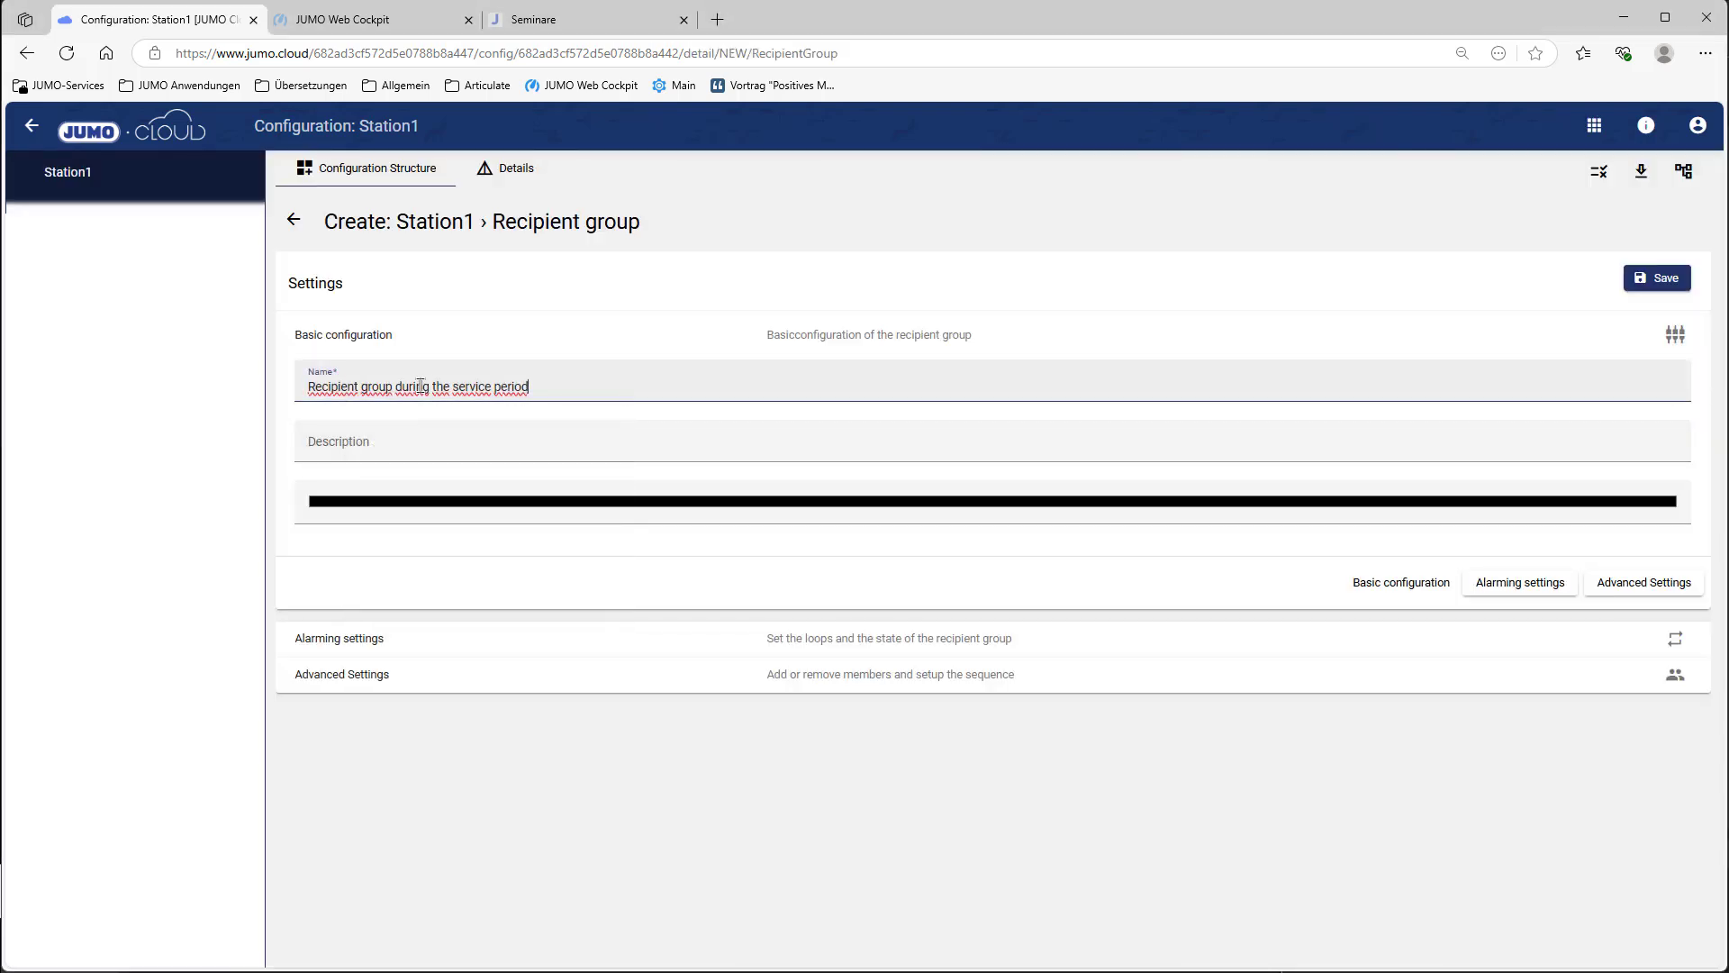
left_click(635, 510)
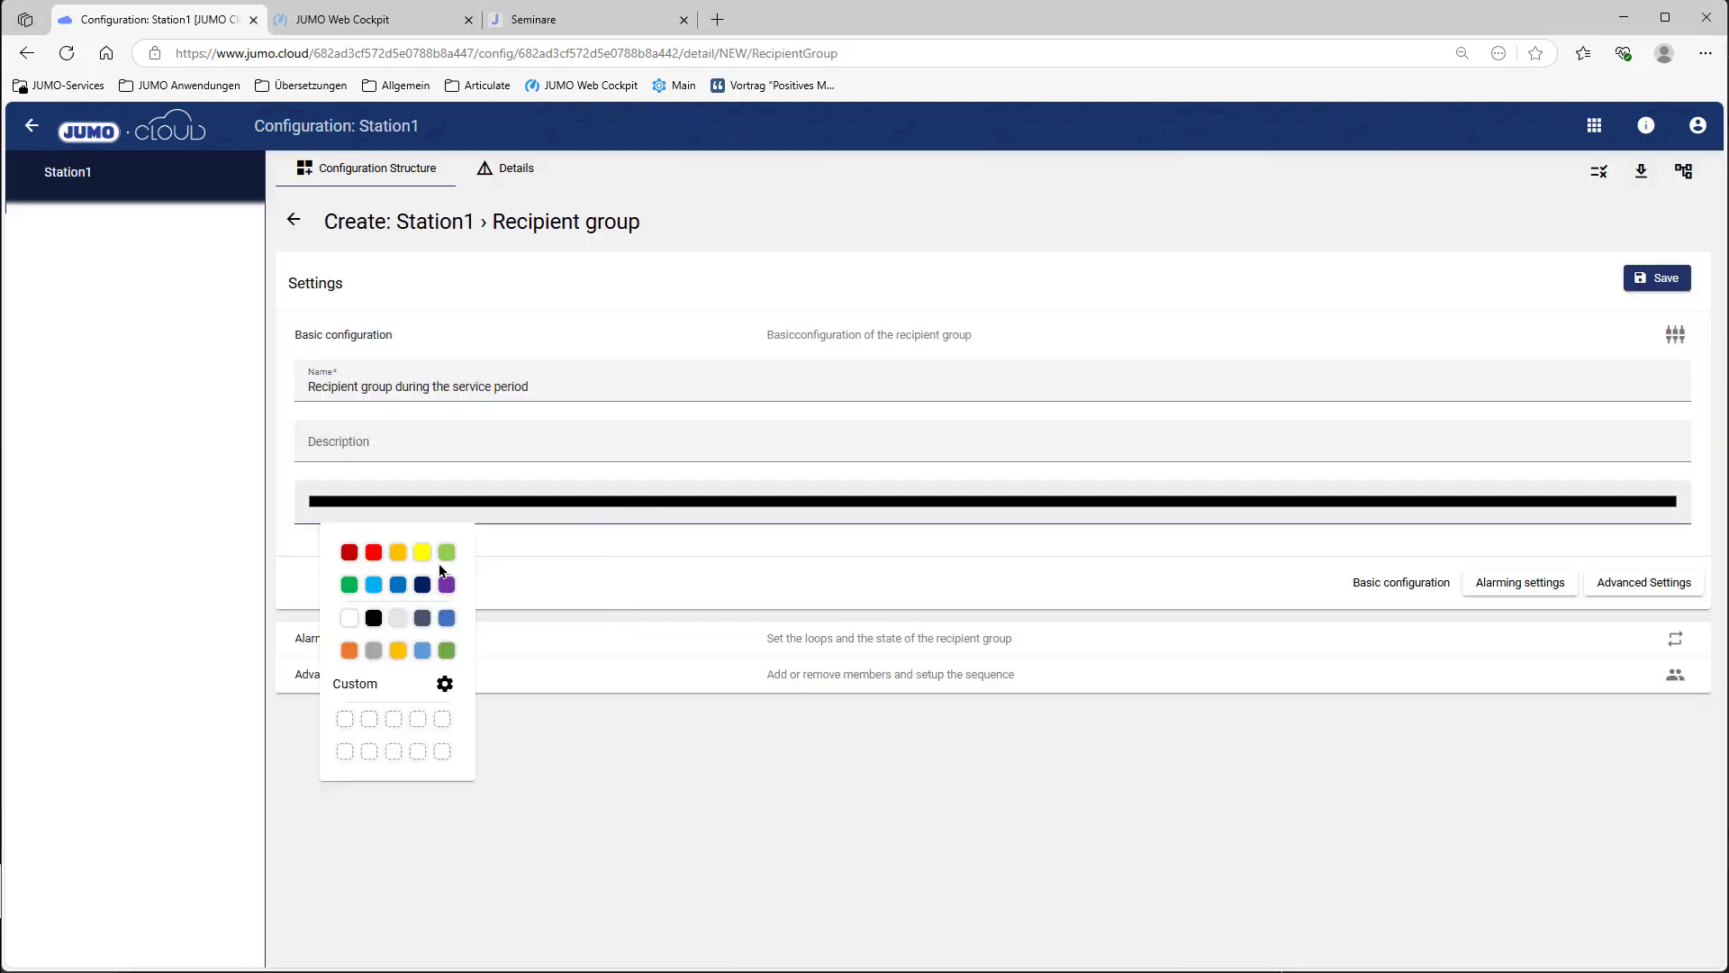
left_click(350, 585)
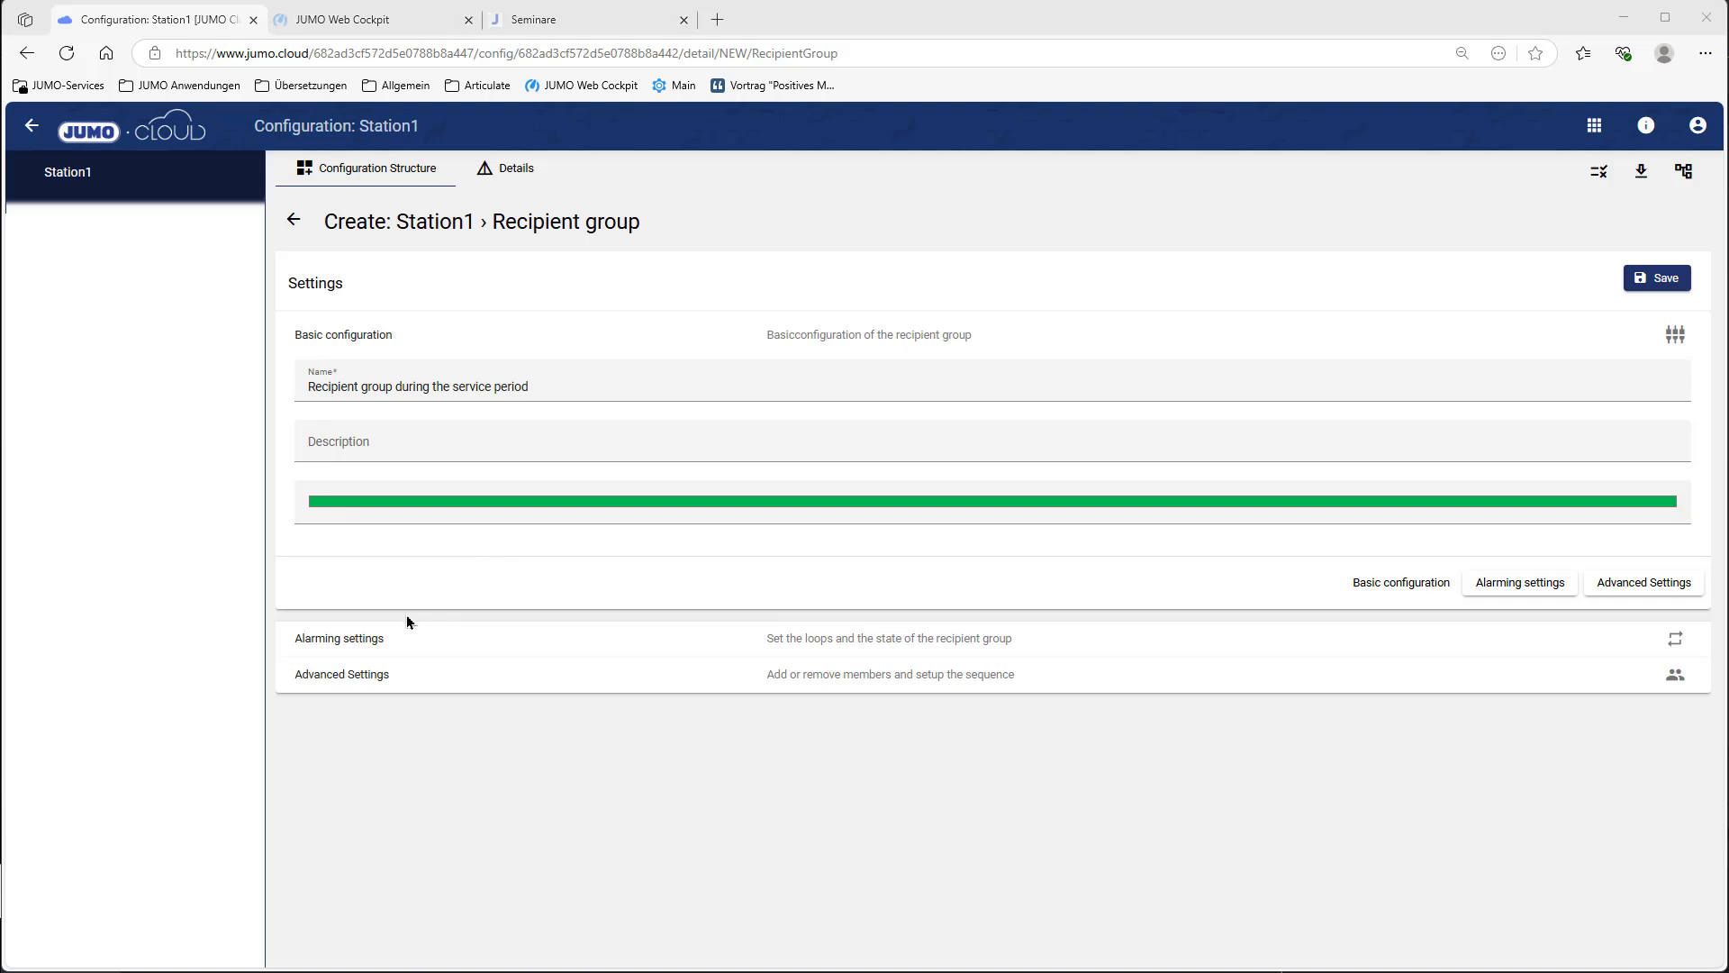
left_click(390, 639)
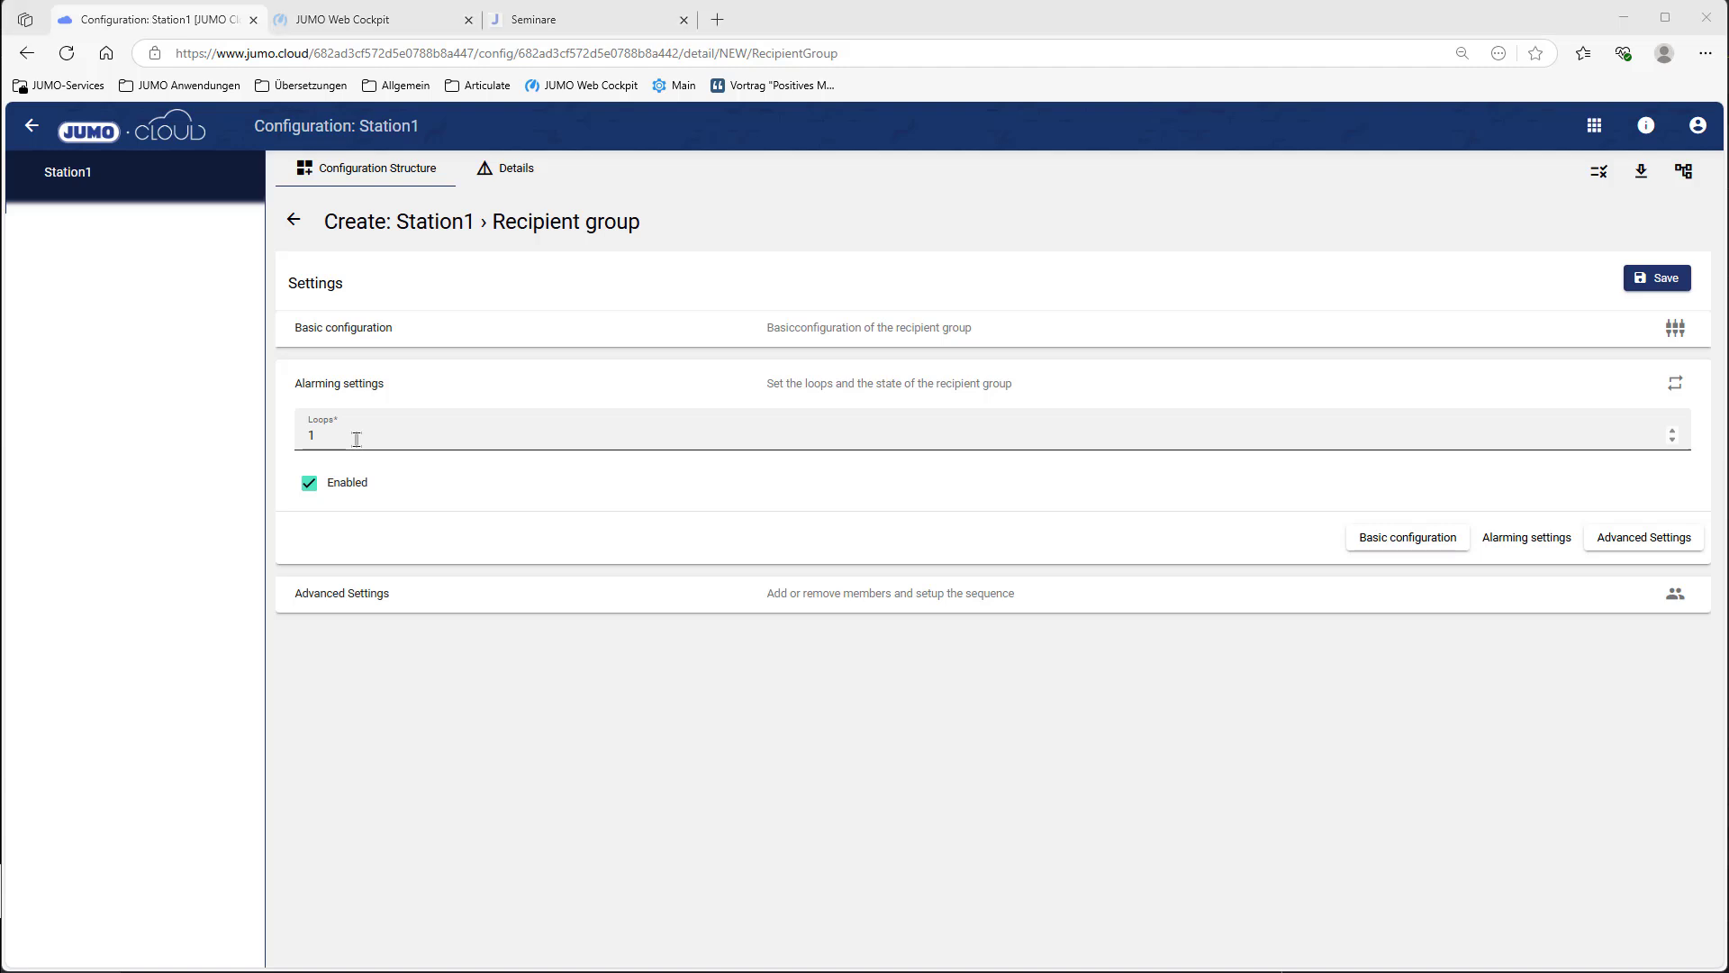
Step: Add the first recipient as group member with a 5-minute delay
left_click(348, 597)
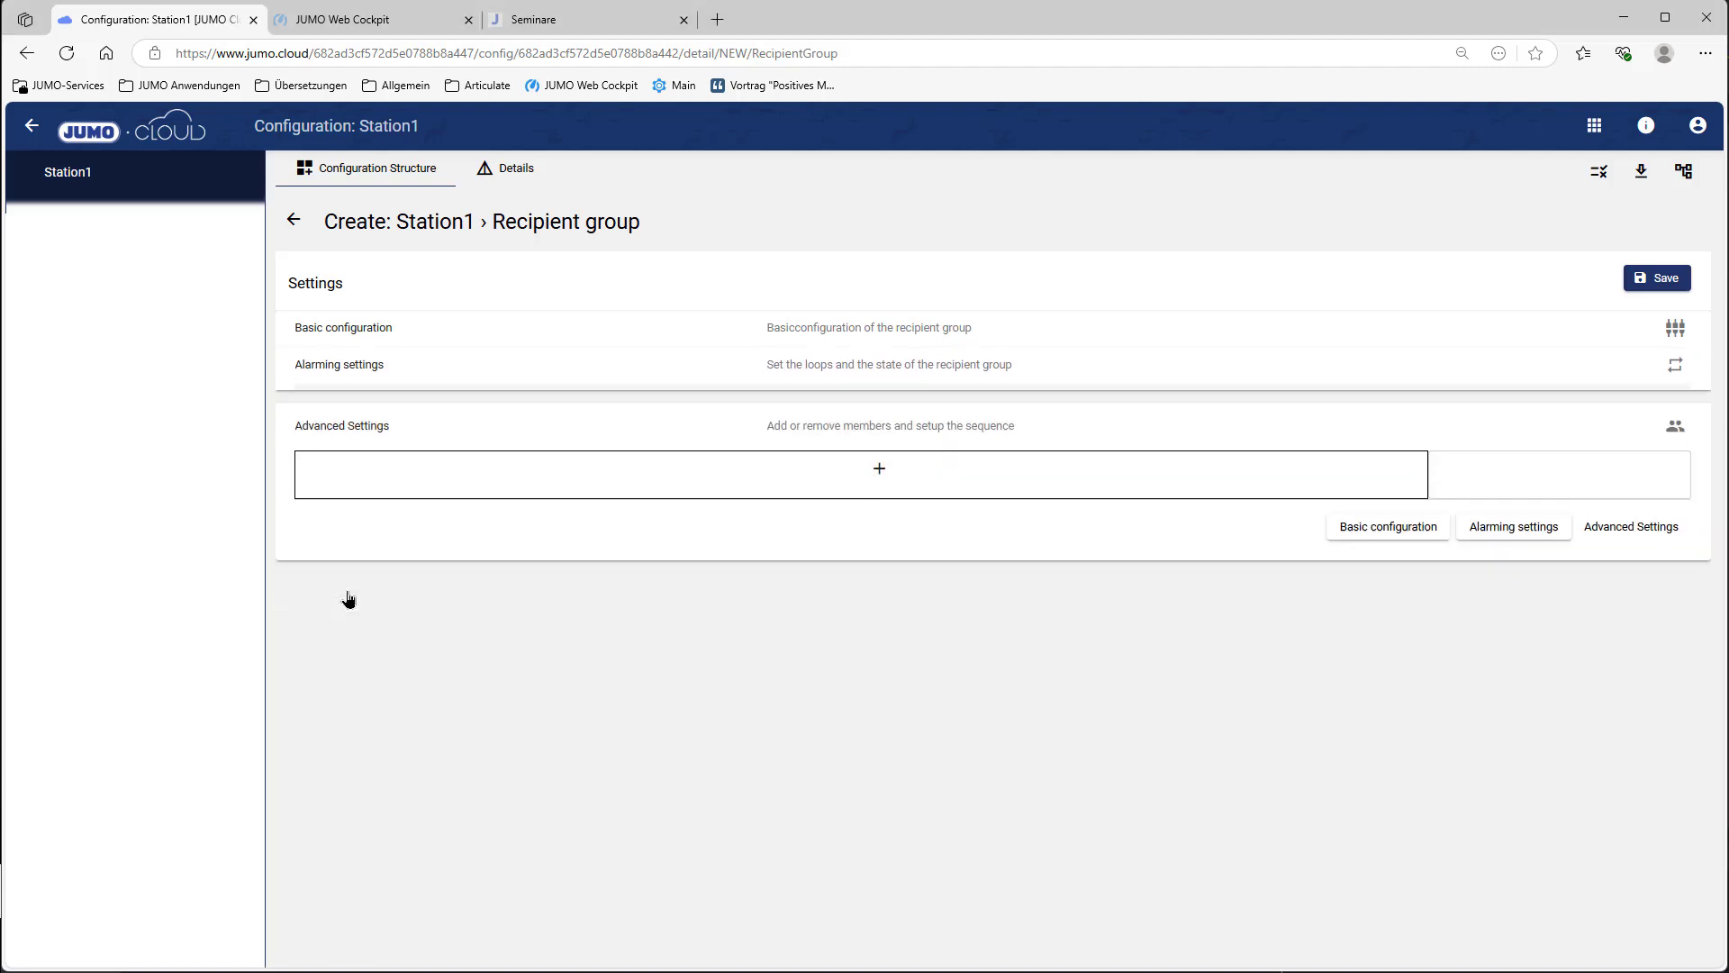
left_click(879, 463)
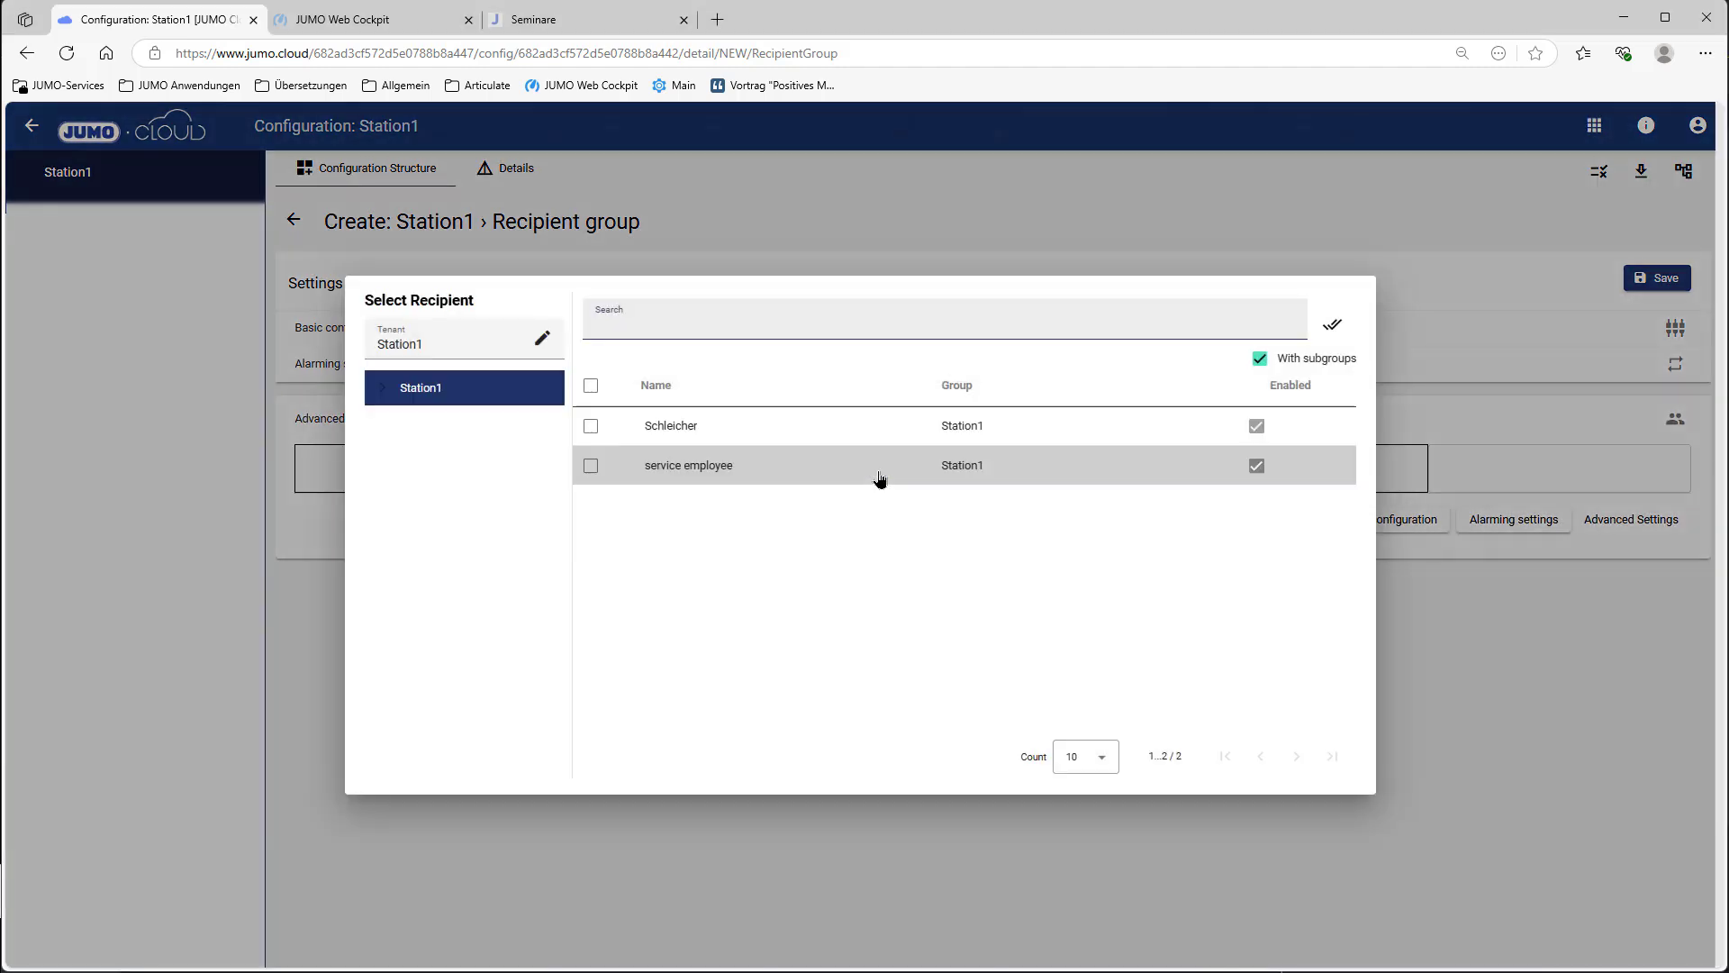
left_click(722, 431)
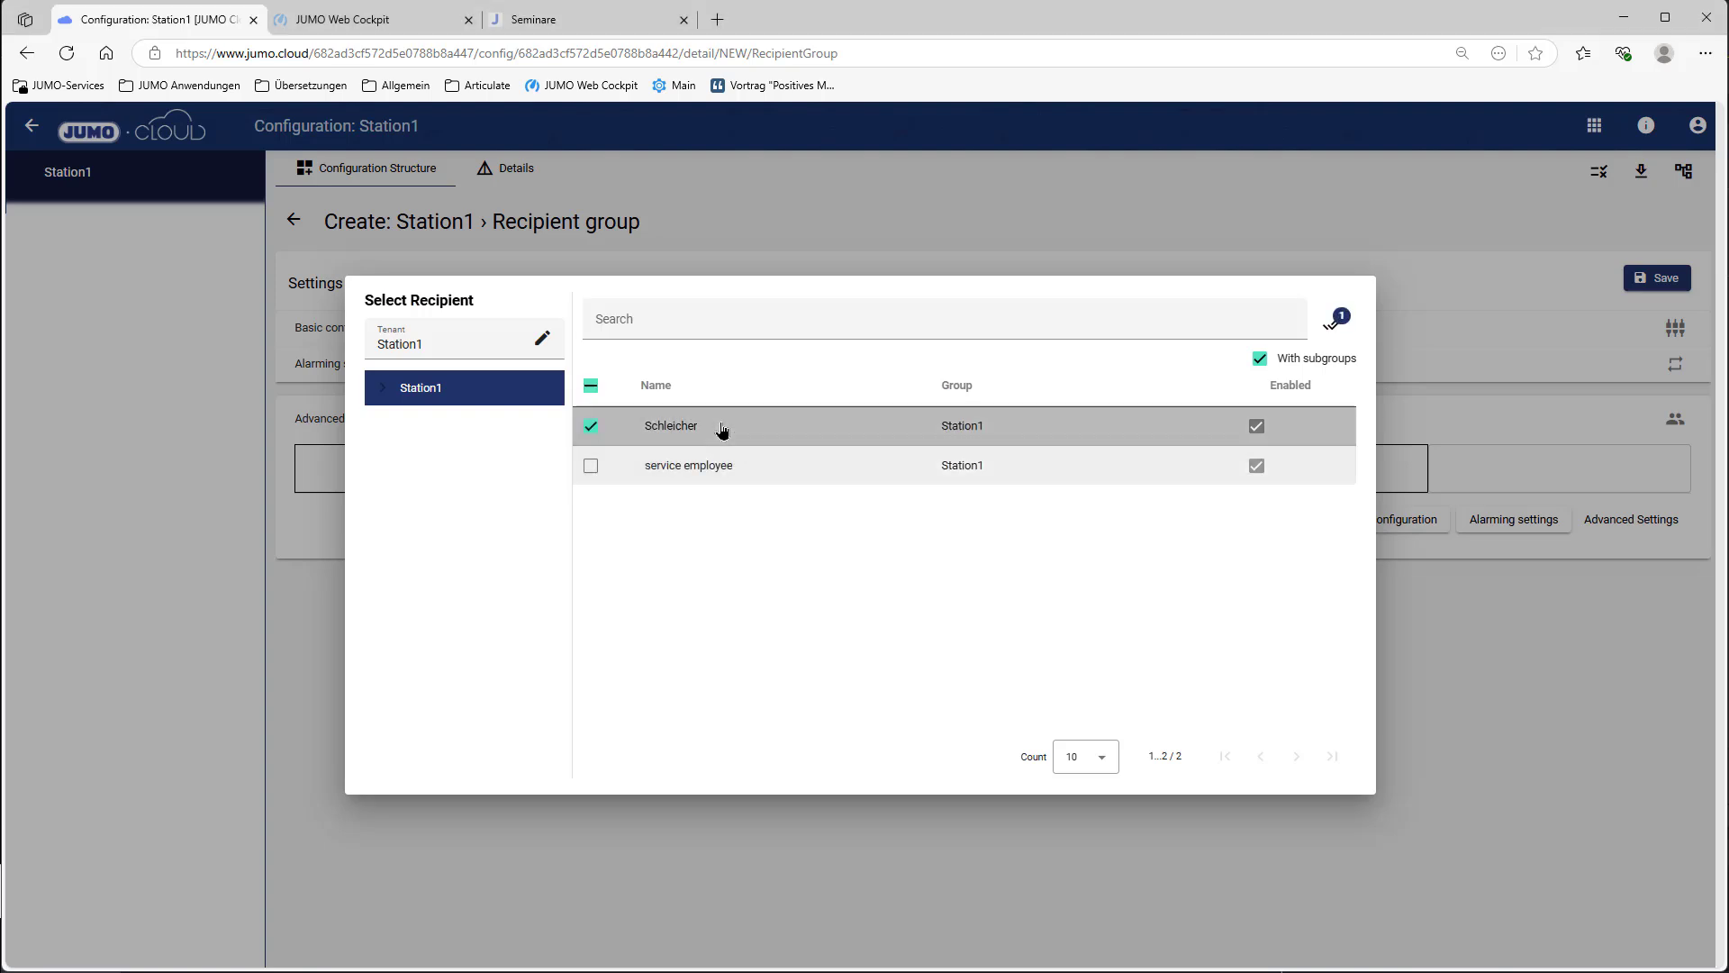
left_click(1333, 328)
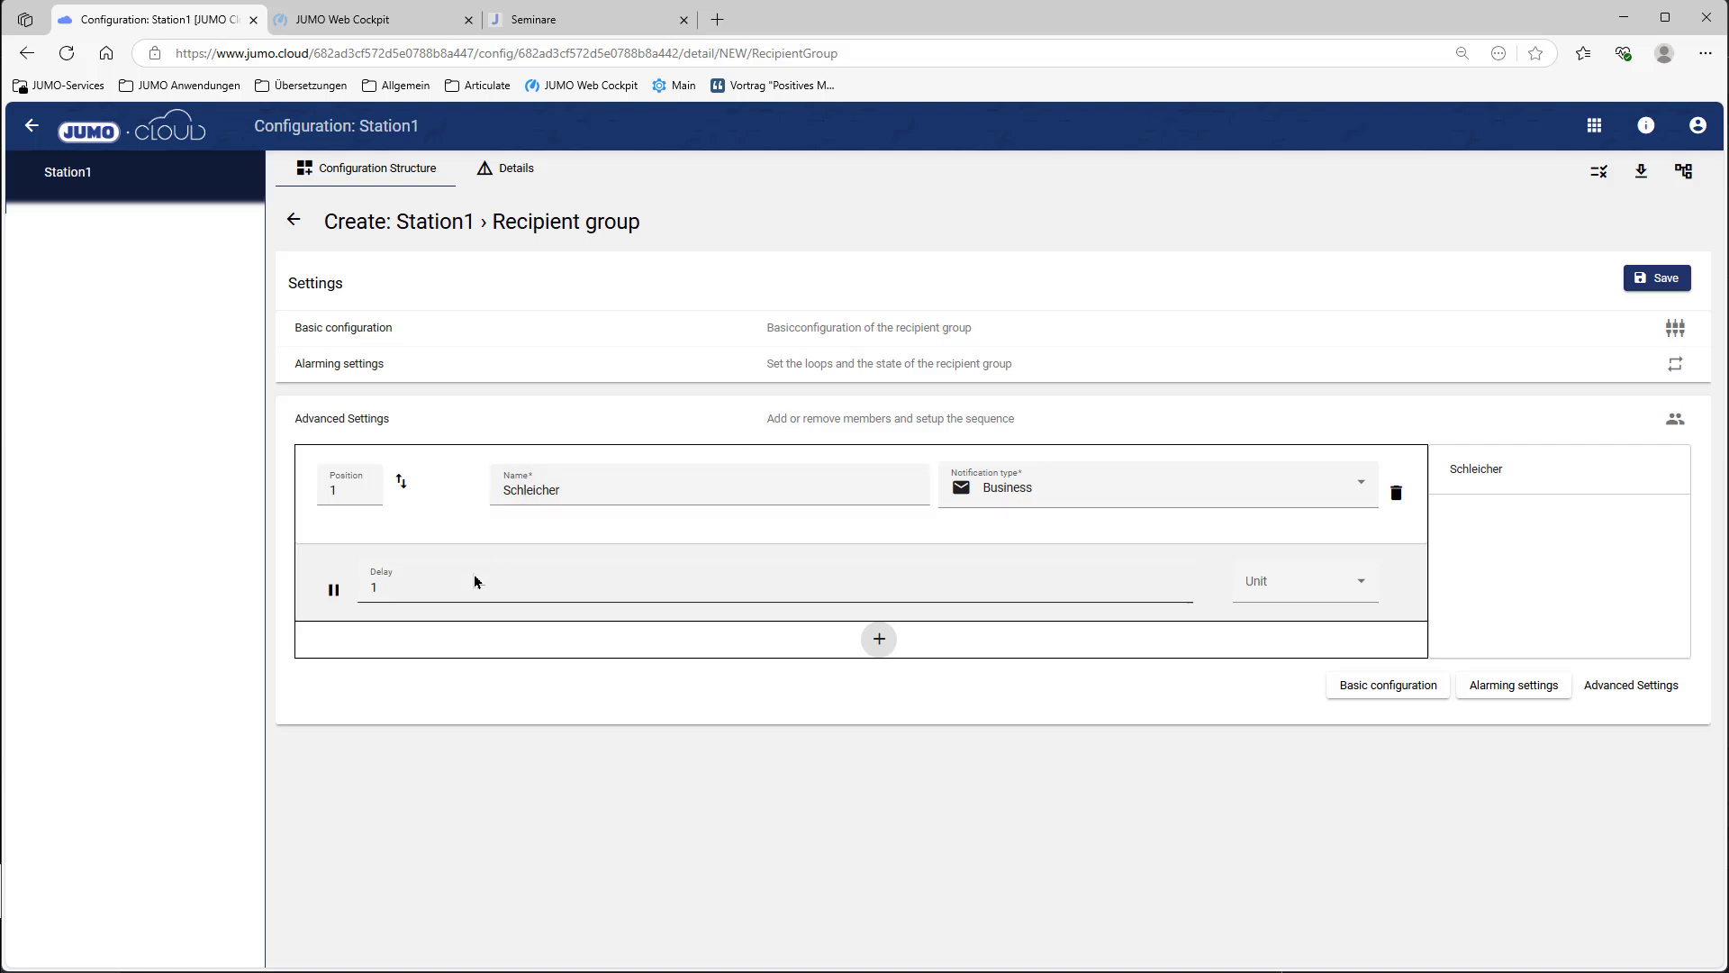
mouse_move(333, 589)
left_mouse_down()
mouse_move(247, 591)
mouse_move(335, 590)
left_mouse_up()
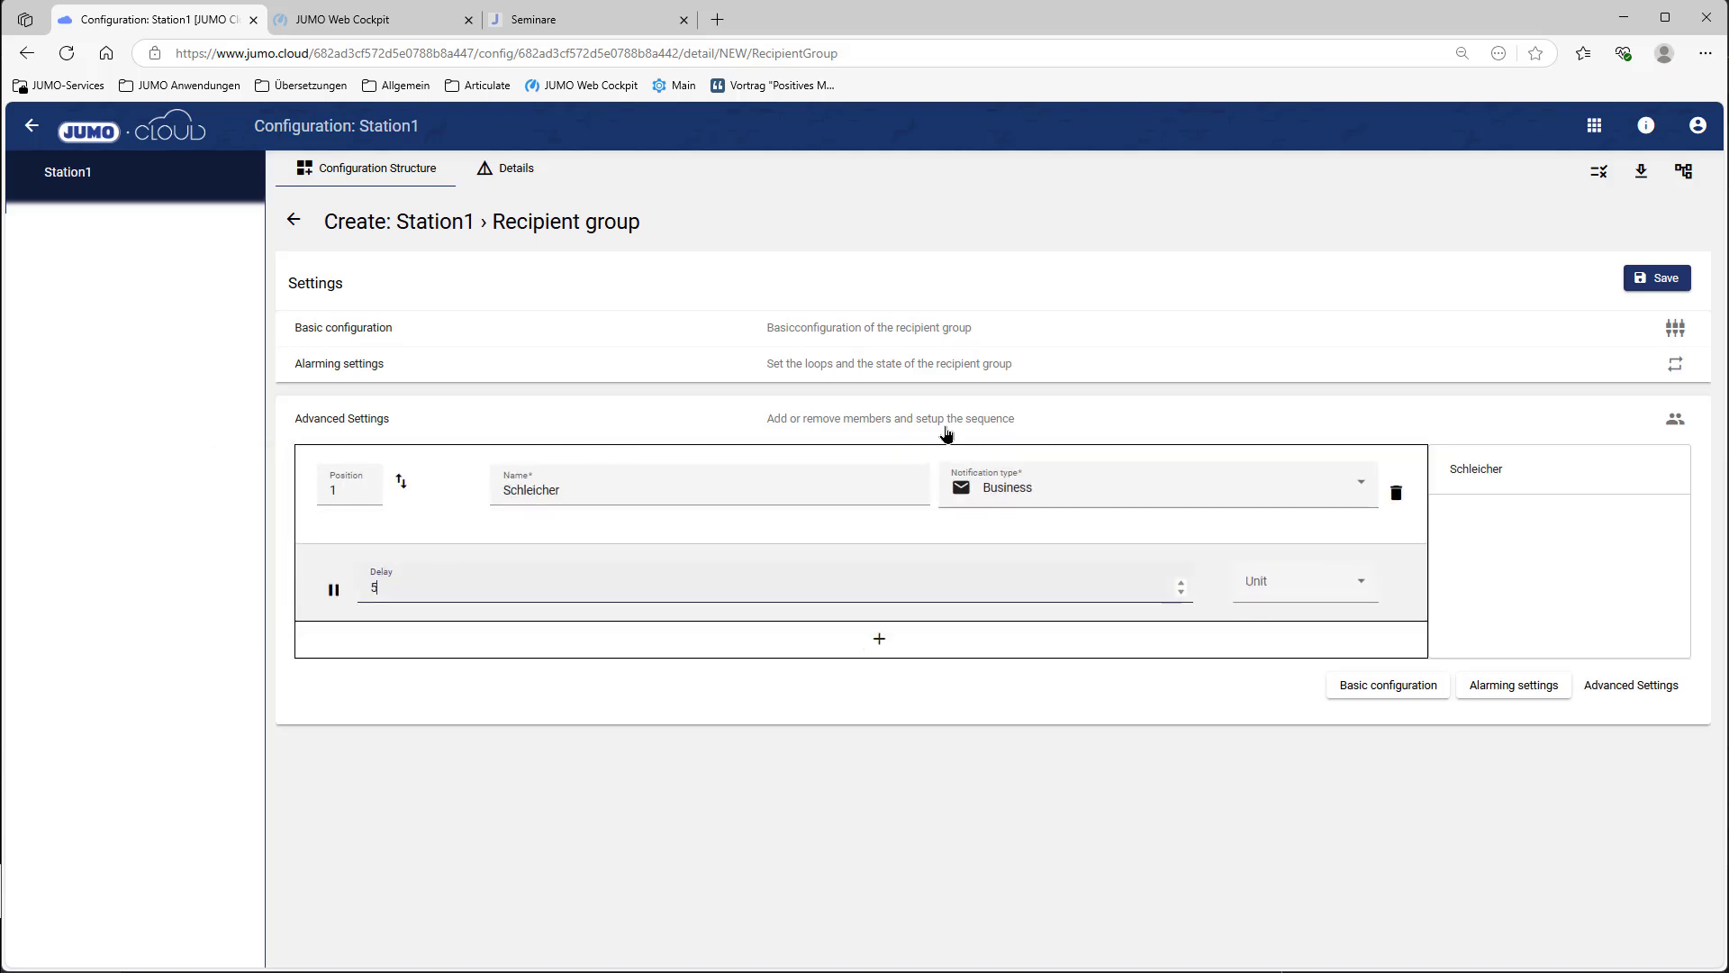
left_click(1315, 591)
left_click(1296, 637)
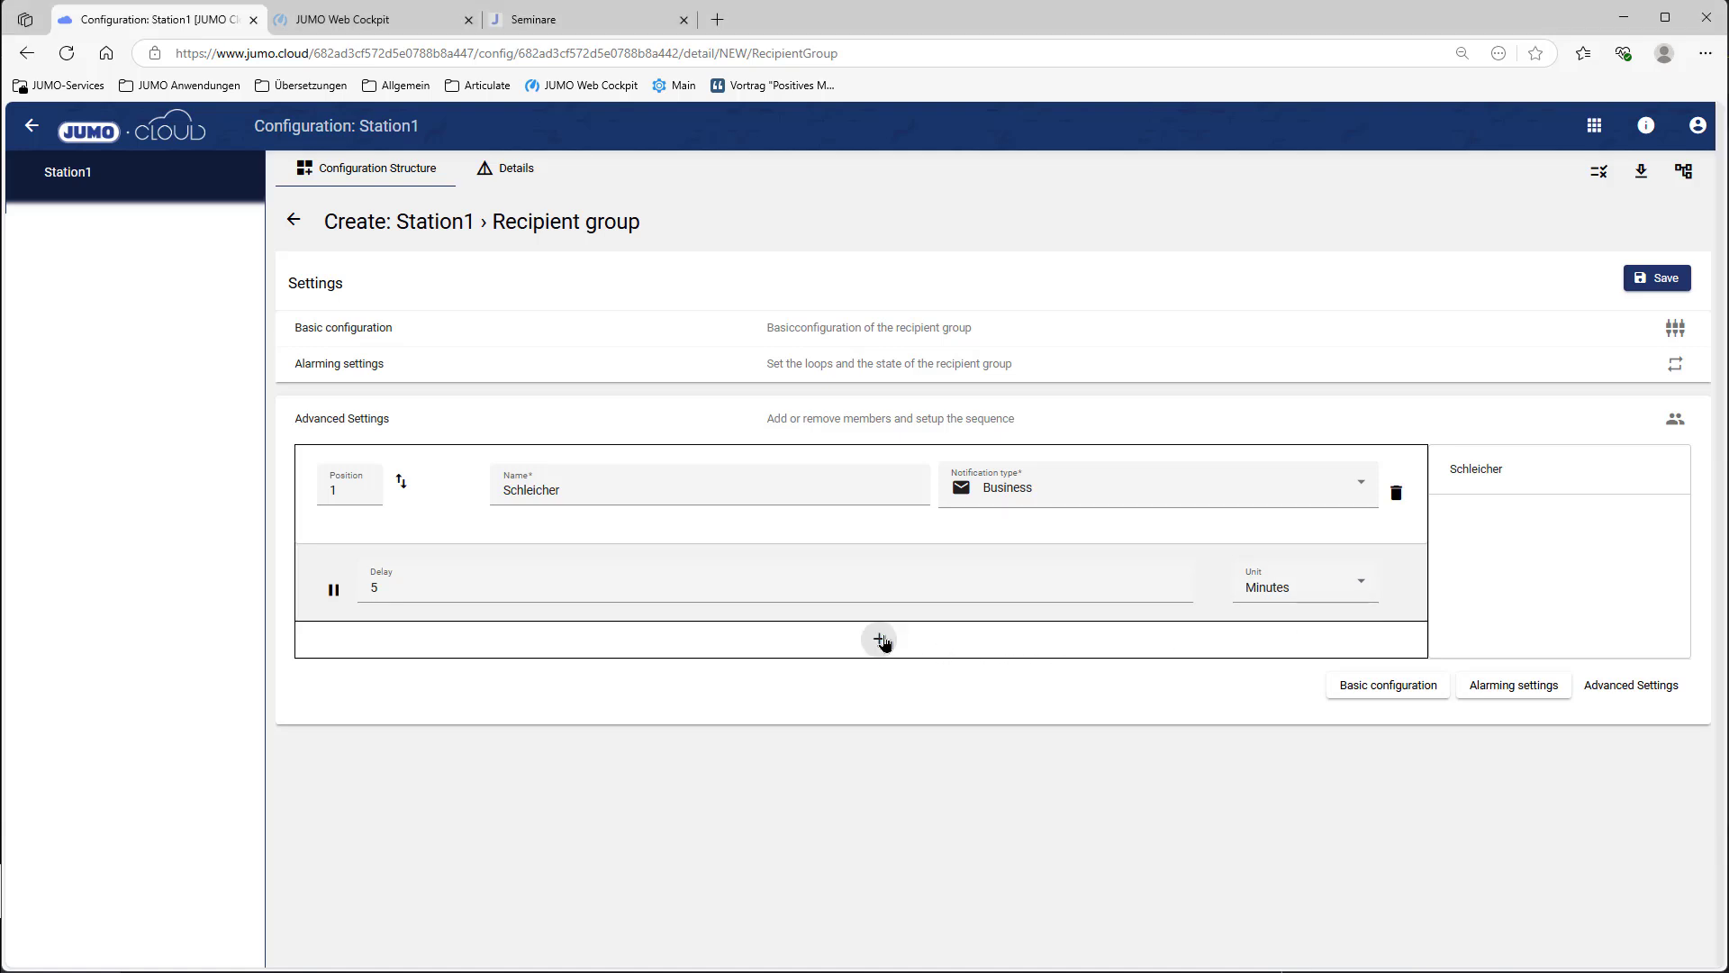
Step: Add service employee as second member with a minute delay unit and save the group
left_click(880, 639)
left_click(753, 475)
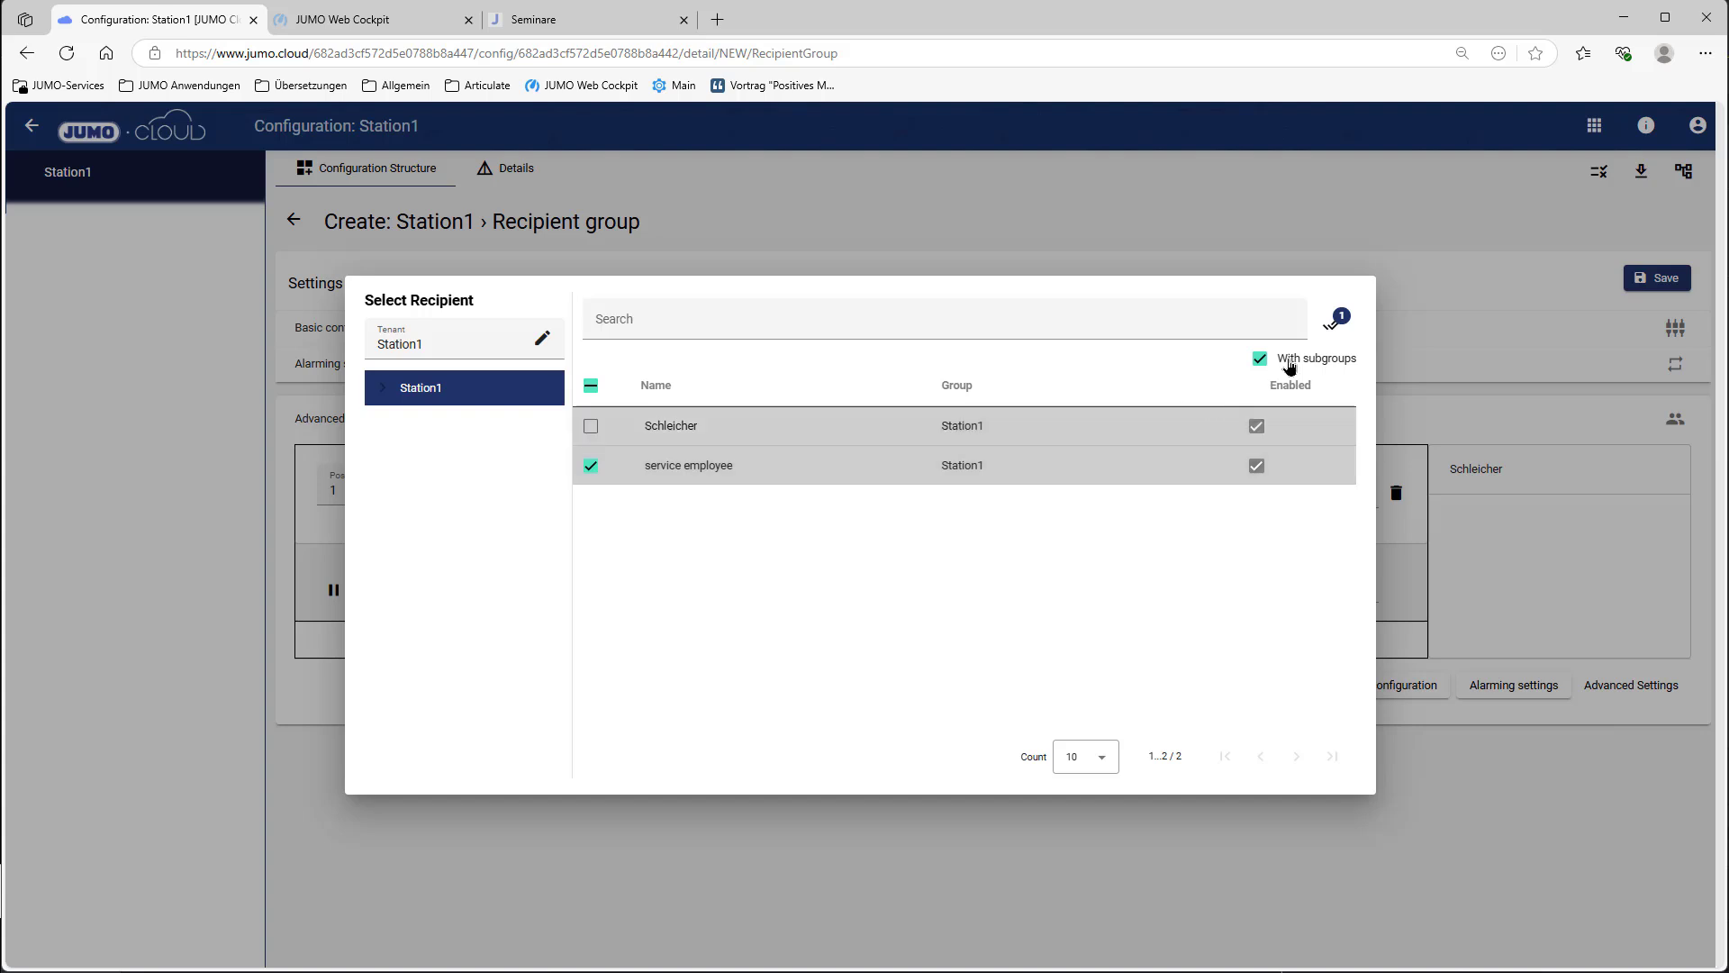
left_click(1333, 324)
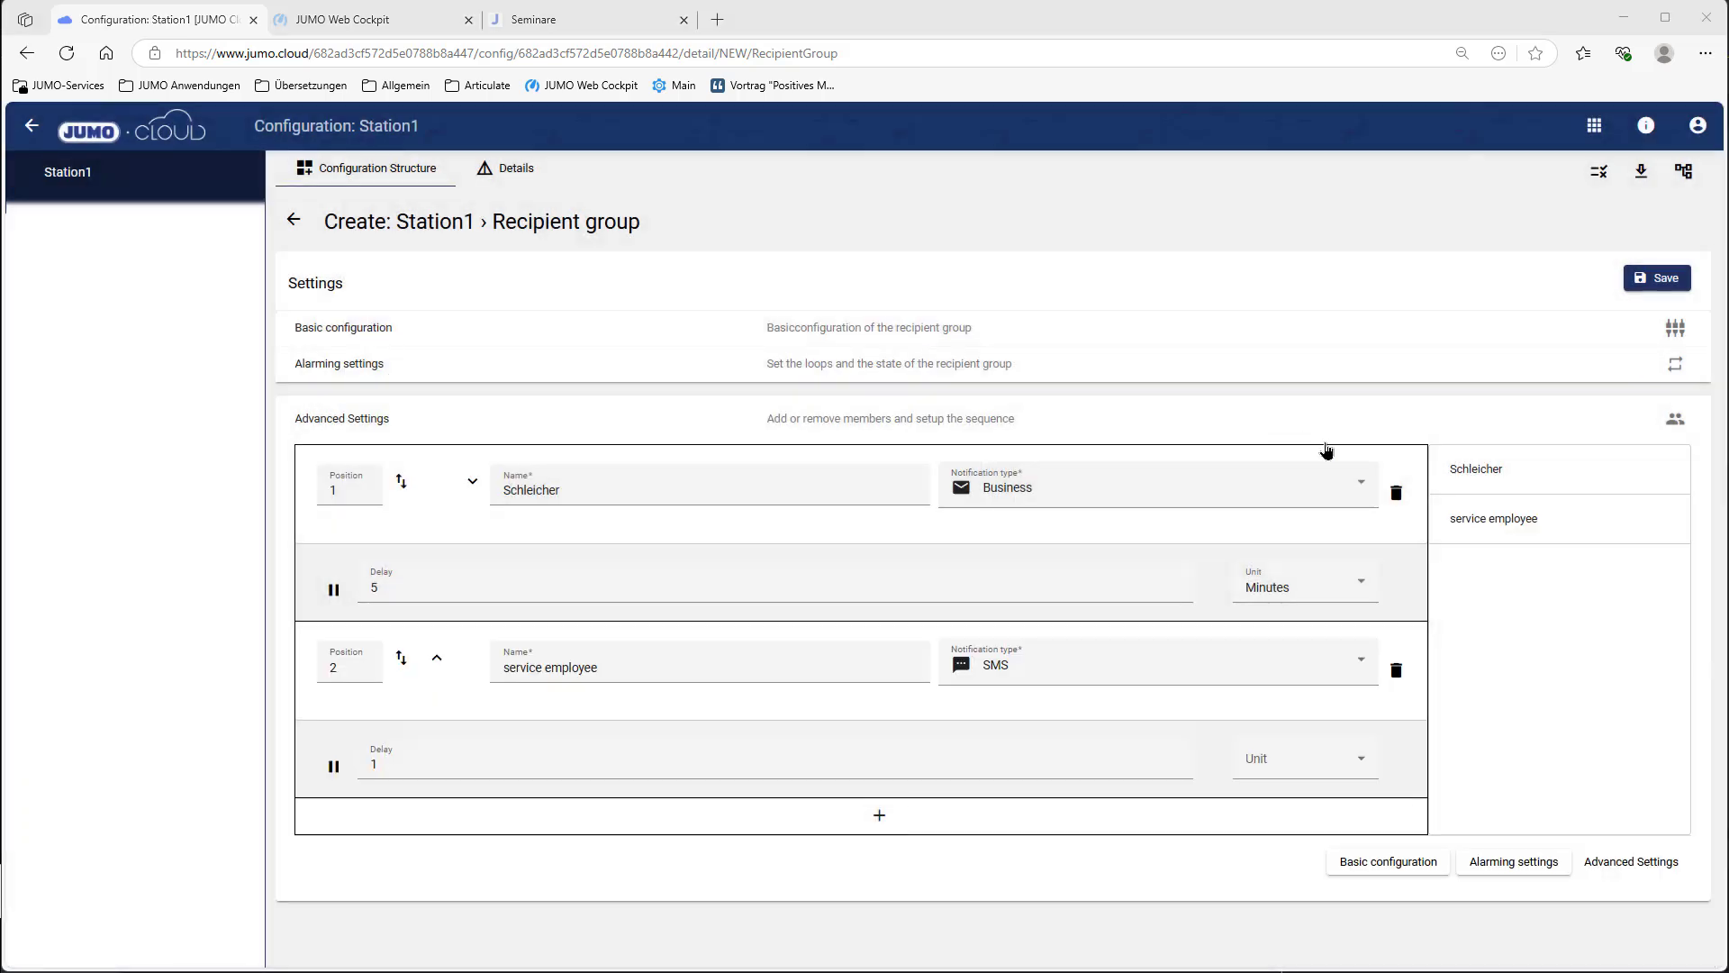
left_click(1360, 763)
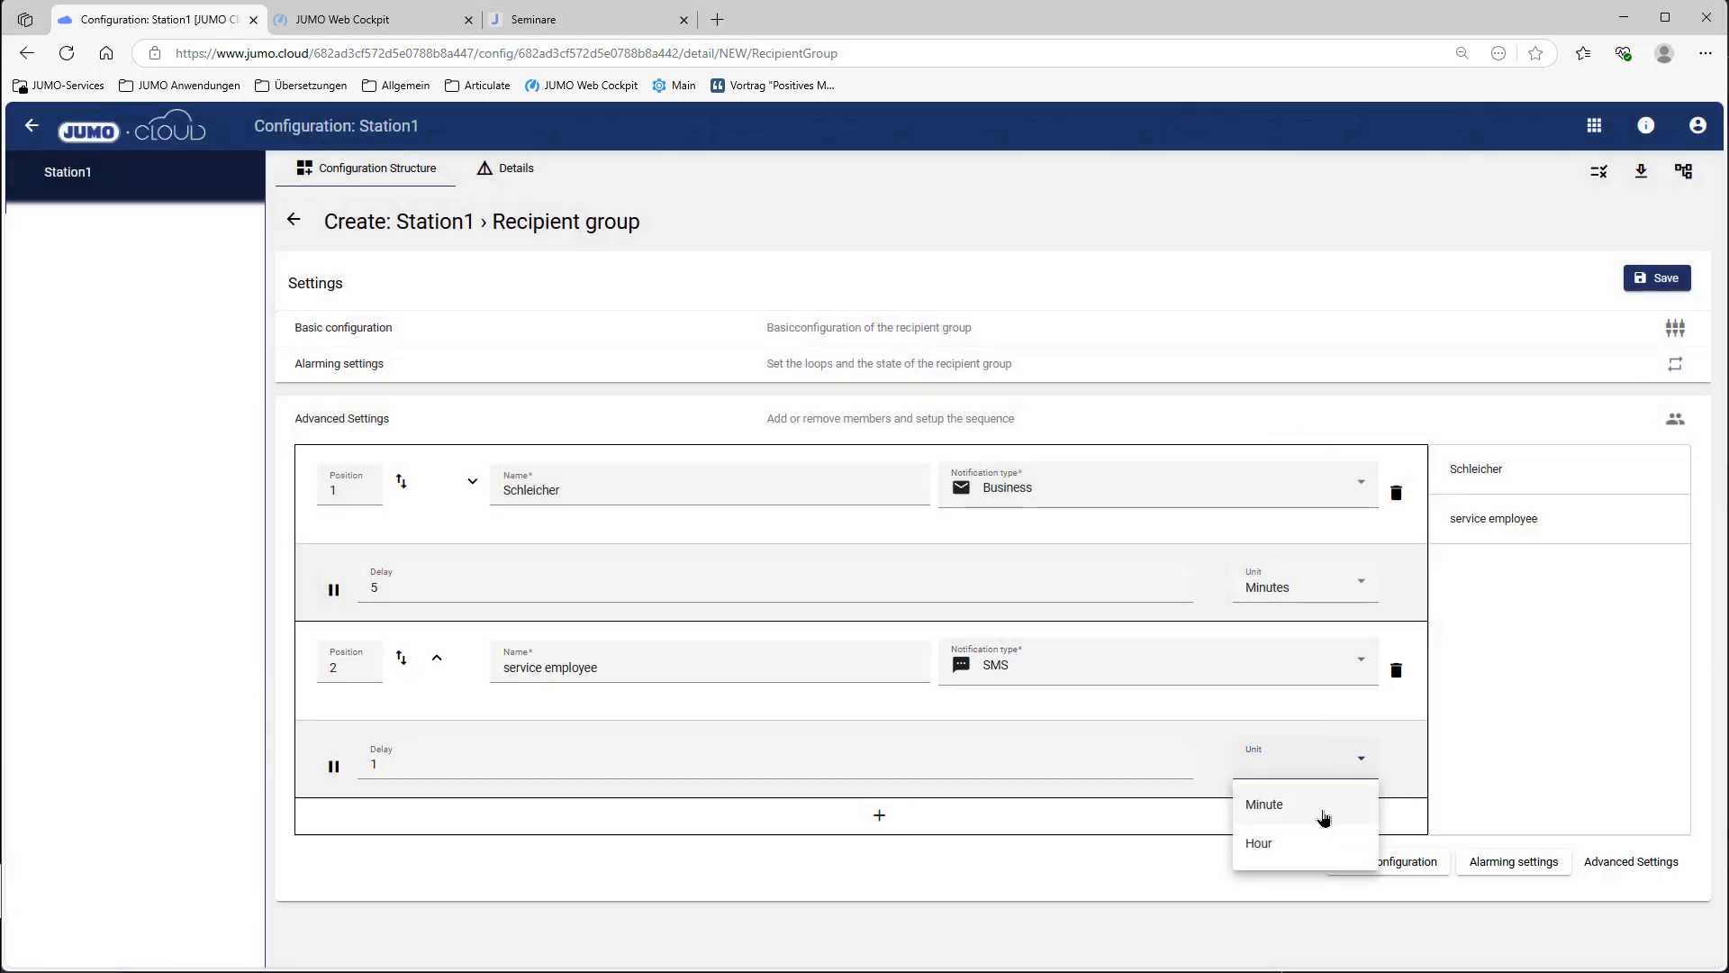
left_click(1324, 813)
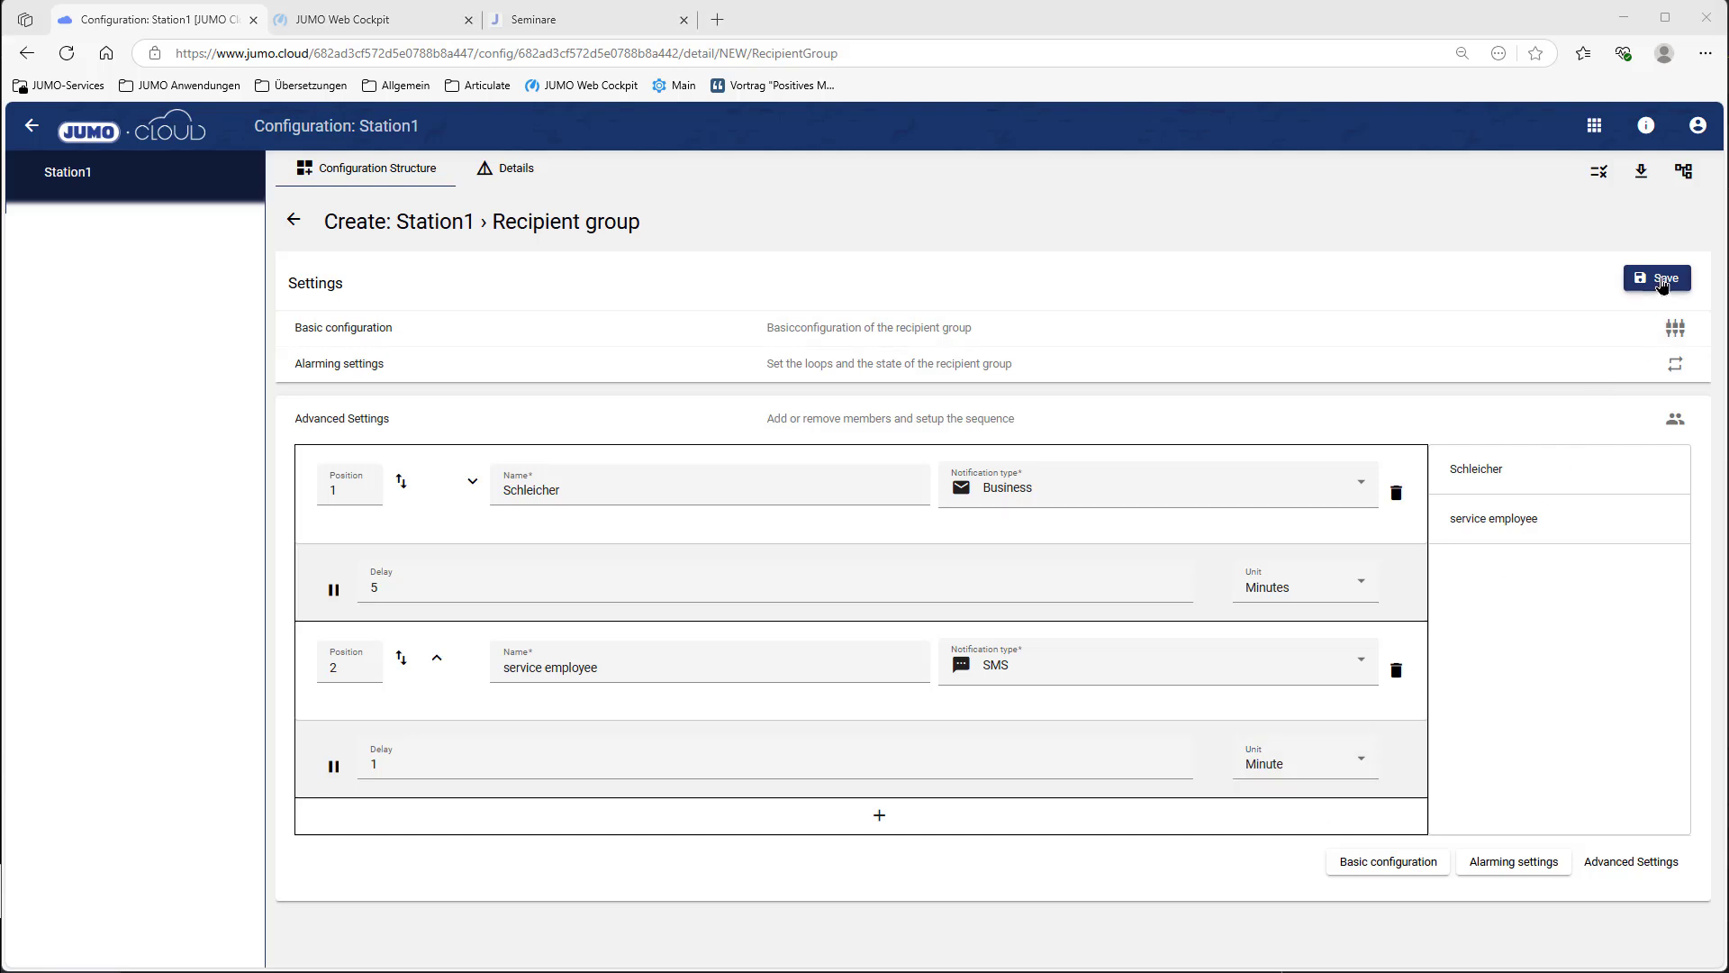
left_click(1663, 281)
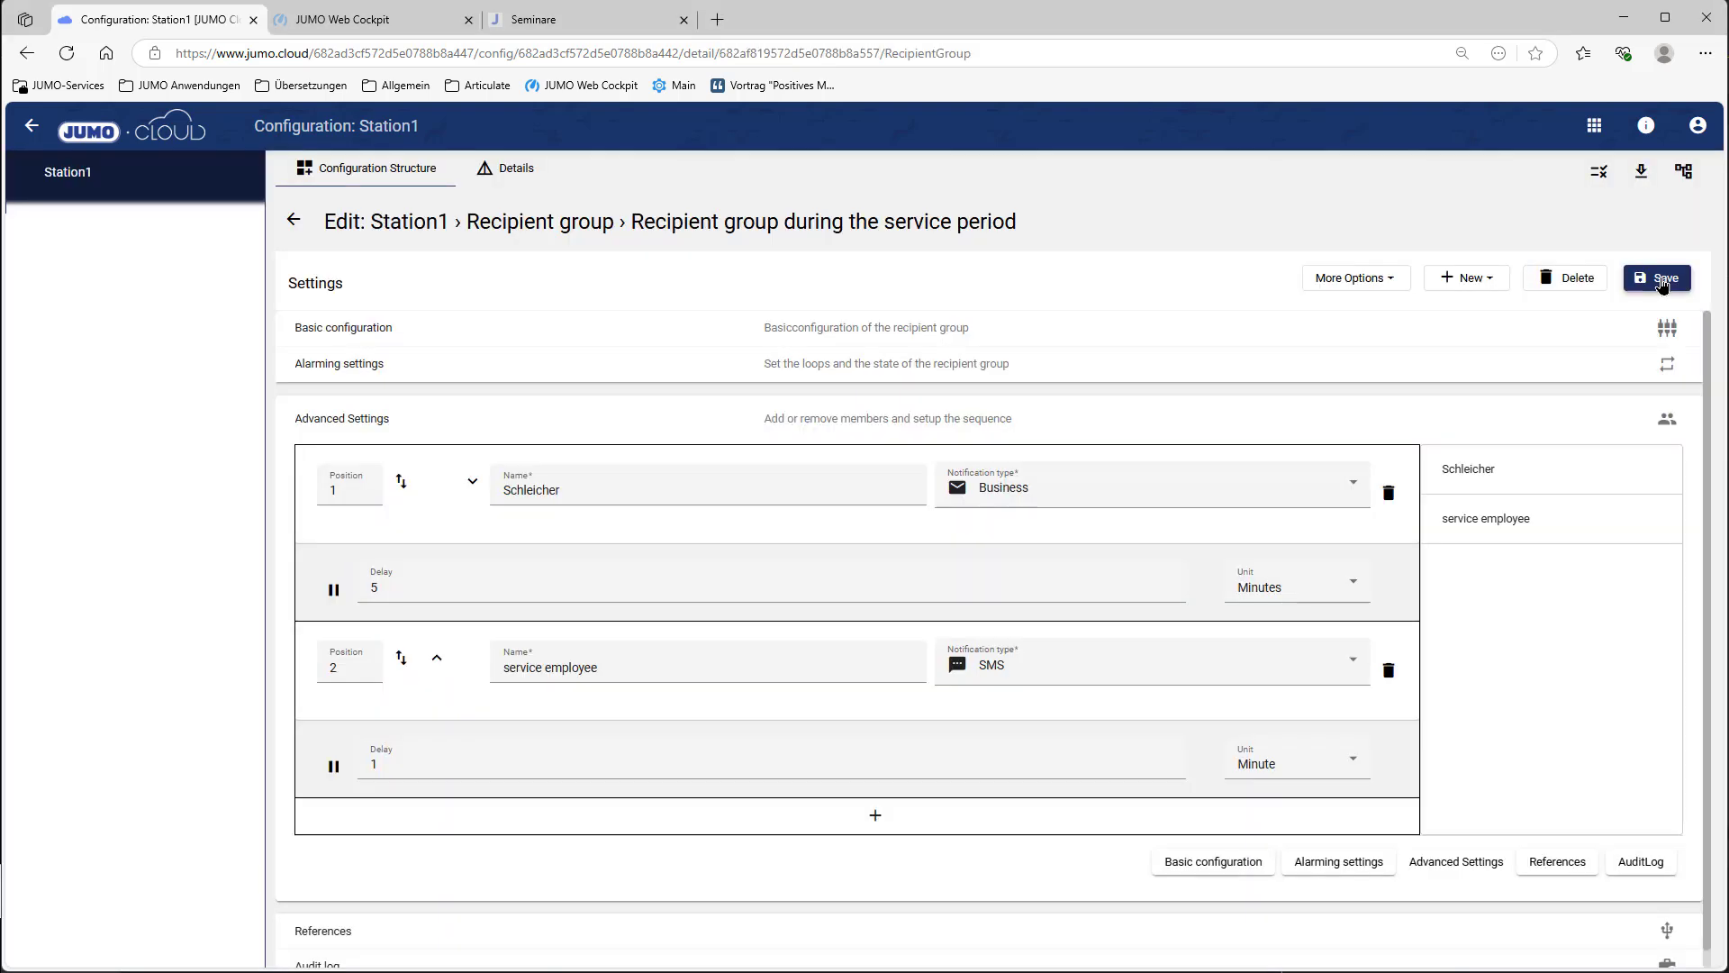
left_click(293, 219)
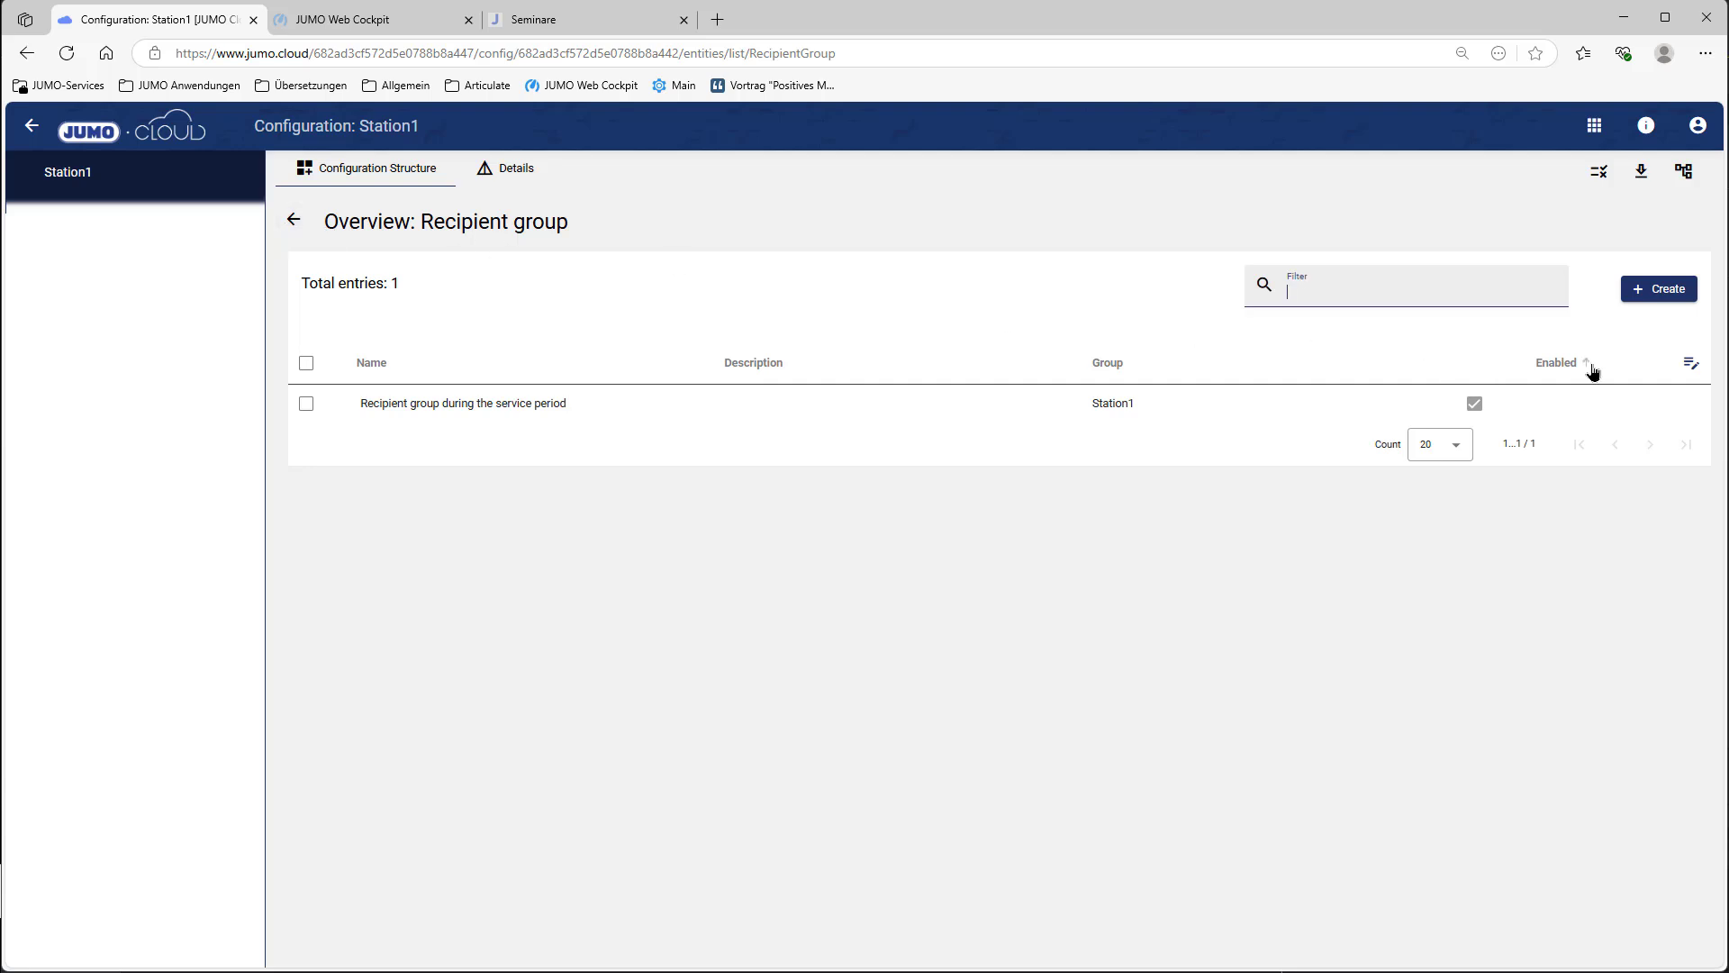
Step: Create a red recipient group named 'Recipient group outside the service period' and expand its alarming settings
left_click(1632, 290)
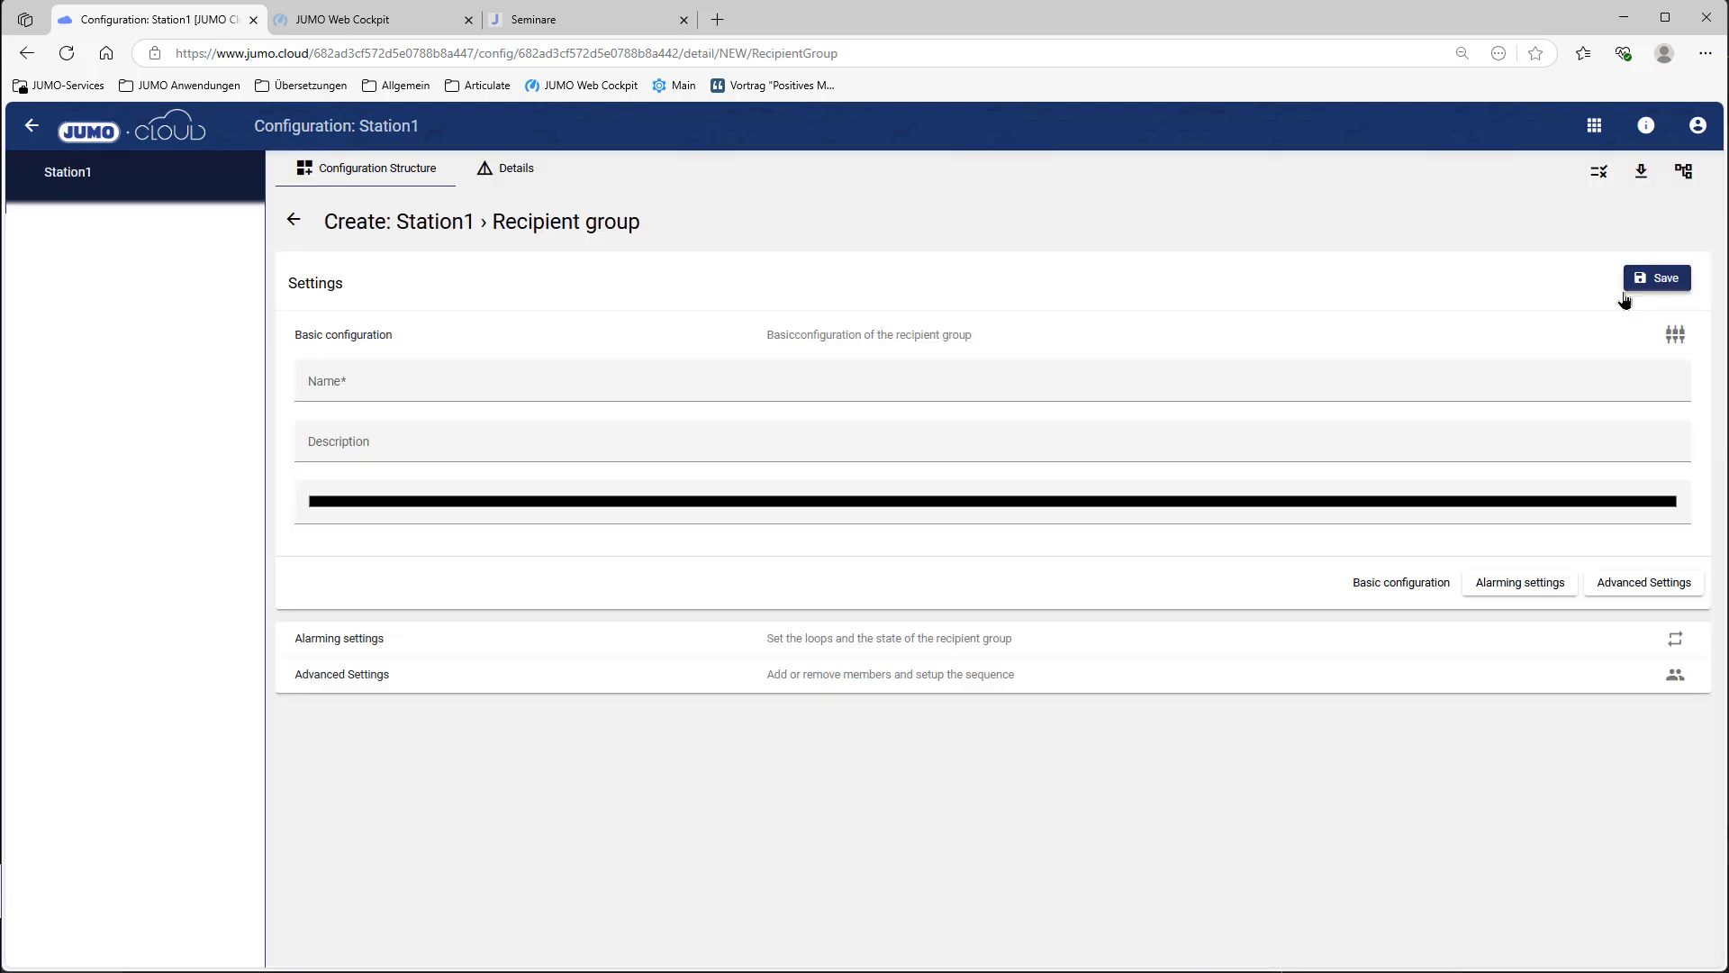
left_click(397, 379)
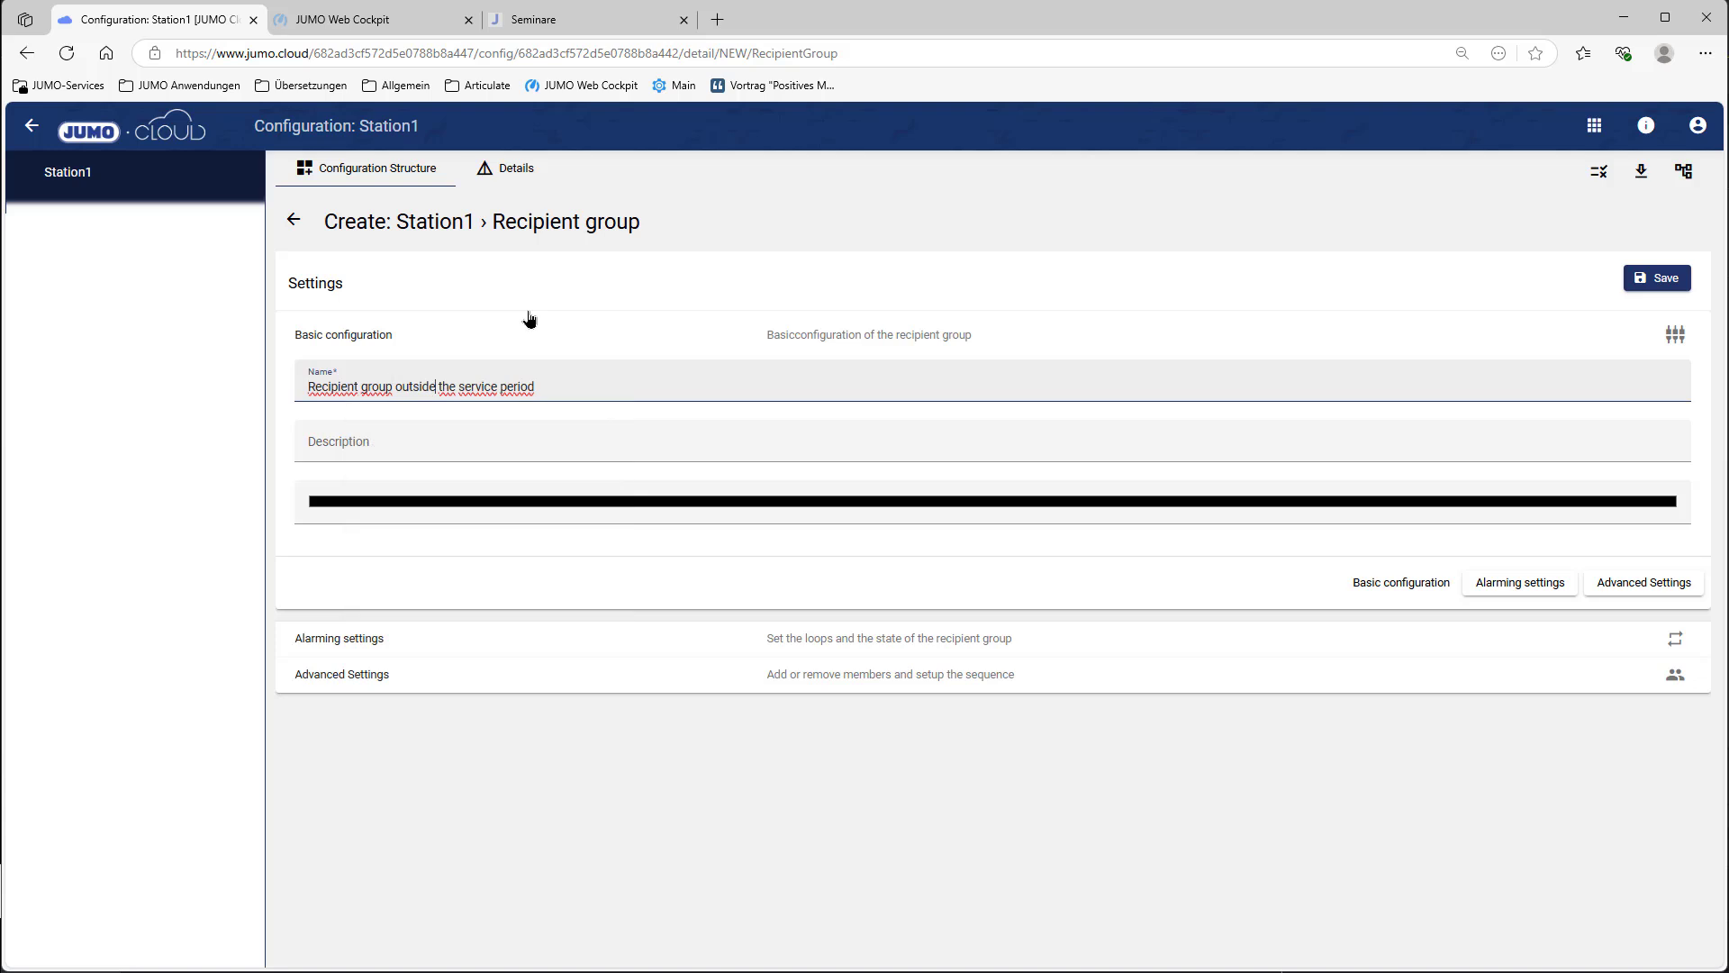
left_click(530, 318)
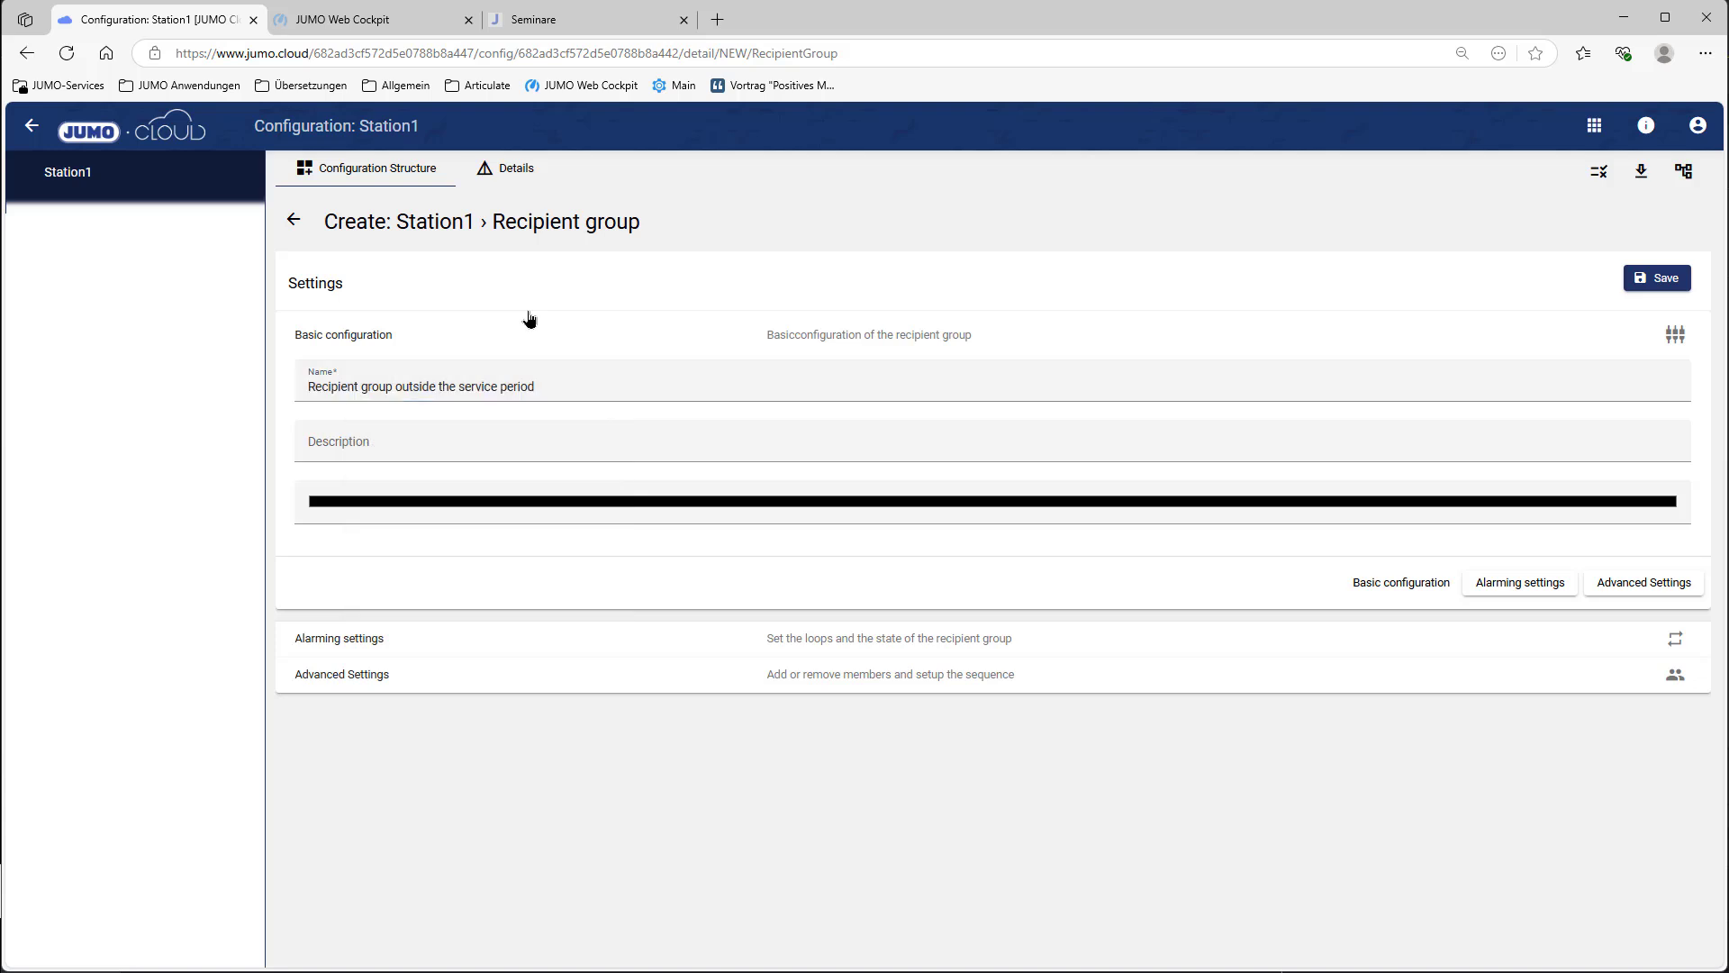
left_click(551, 503)
left_click(372, 553)
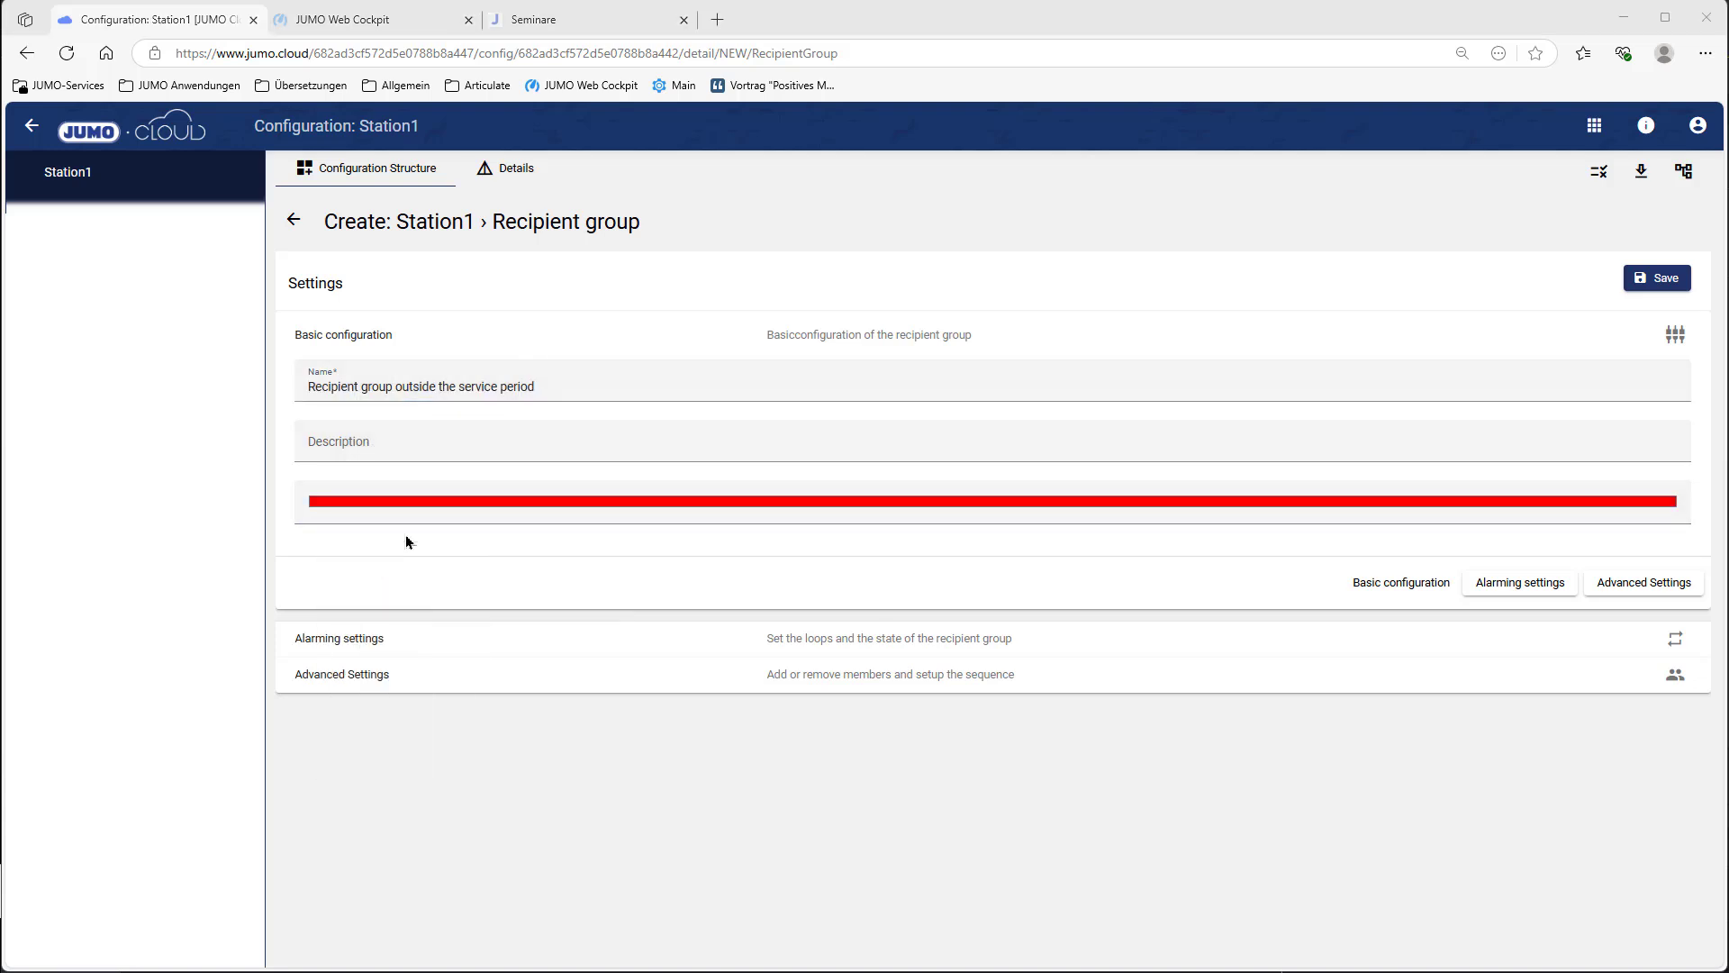
left_click(474, 639)
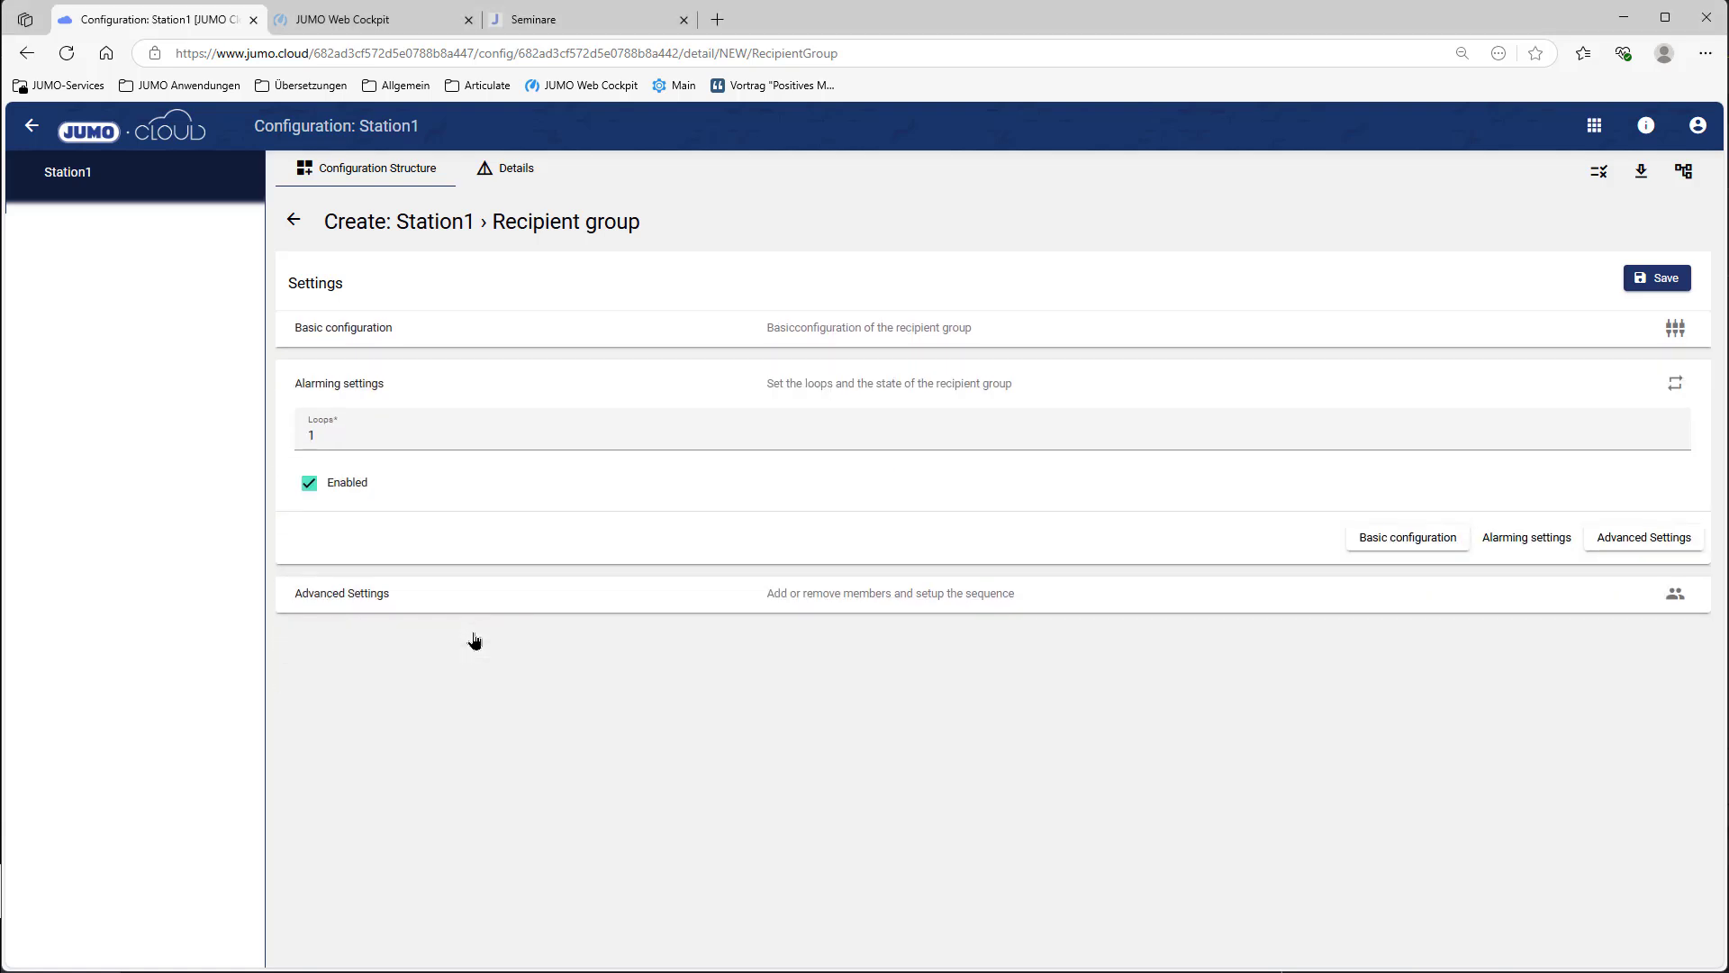
left_click(375, 598)
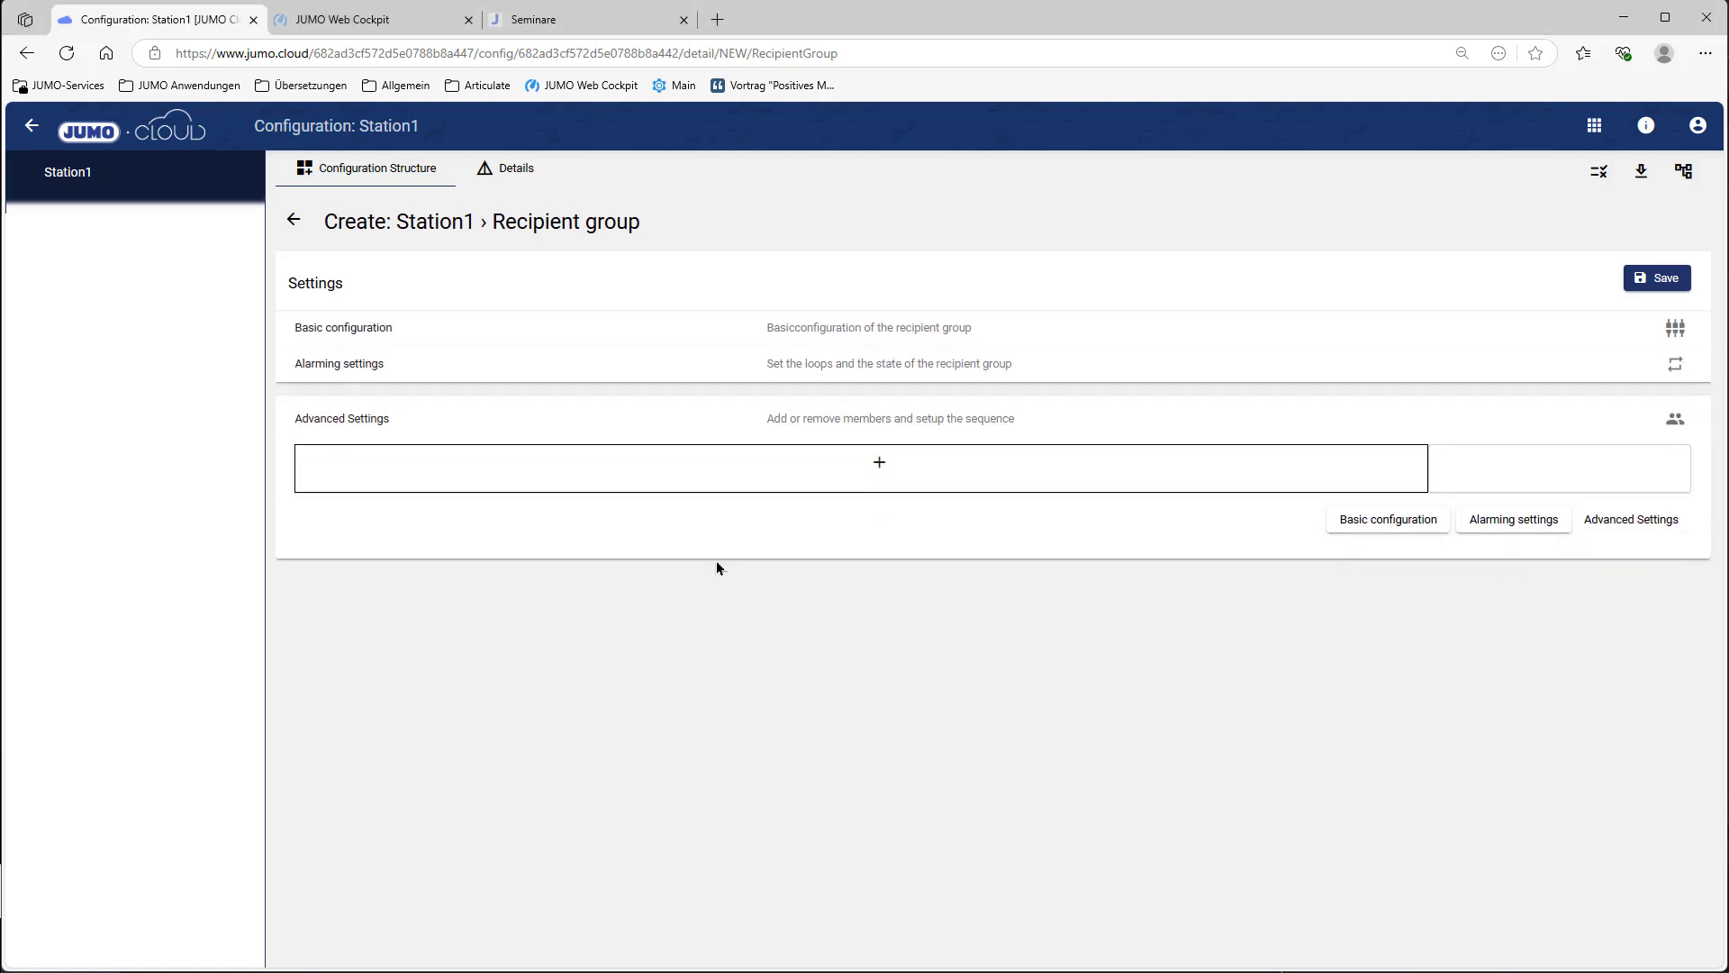
Step: Add service employee as member with a 1 Minute delay, save the group, and return to Configuration Structure
left_click(879, 462)
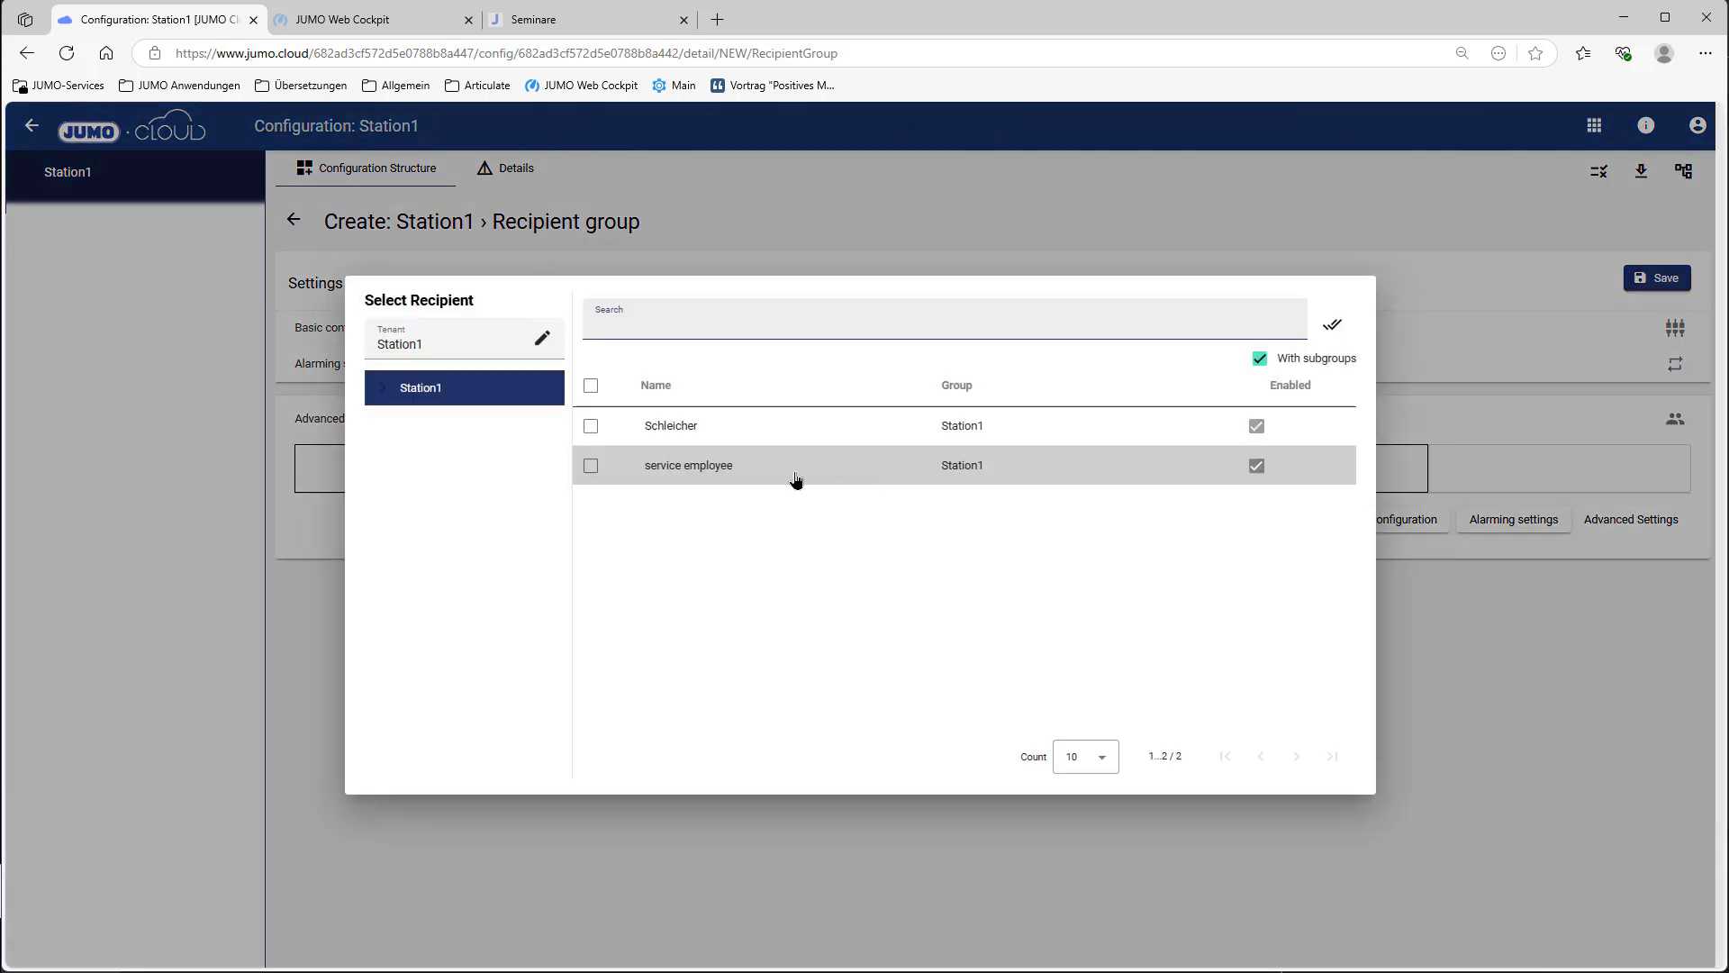
left_click(796, 479)
left_click(1333, 326)
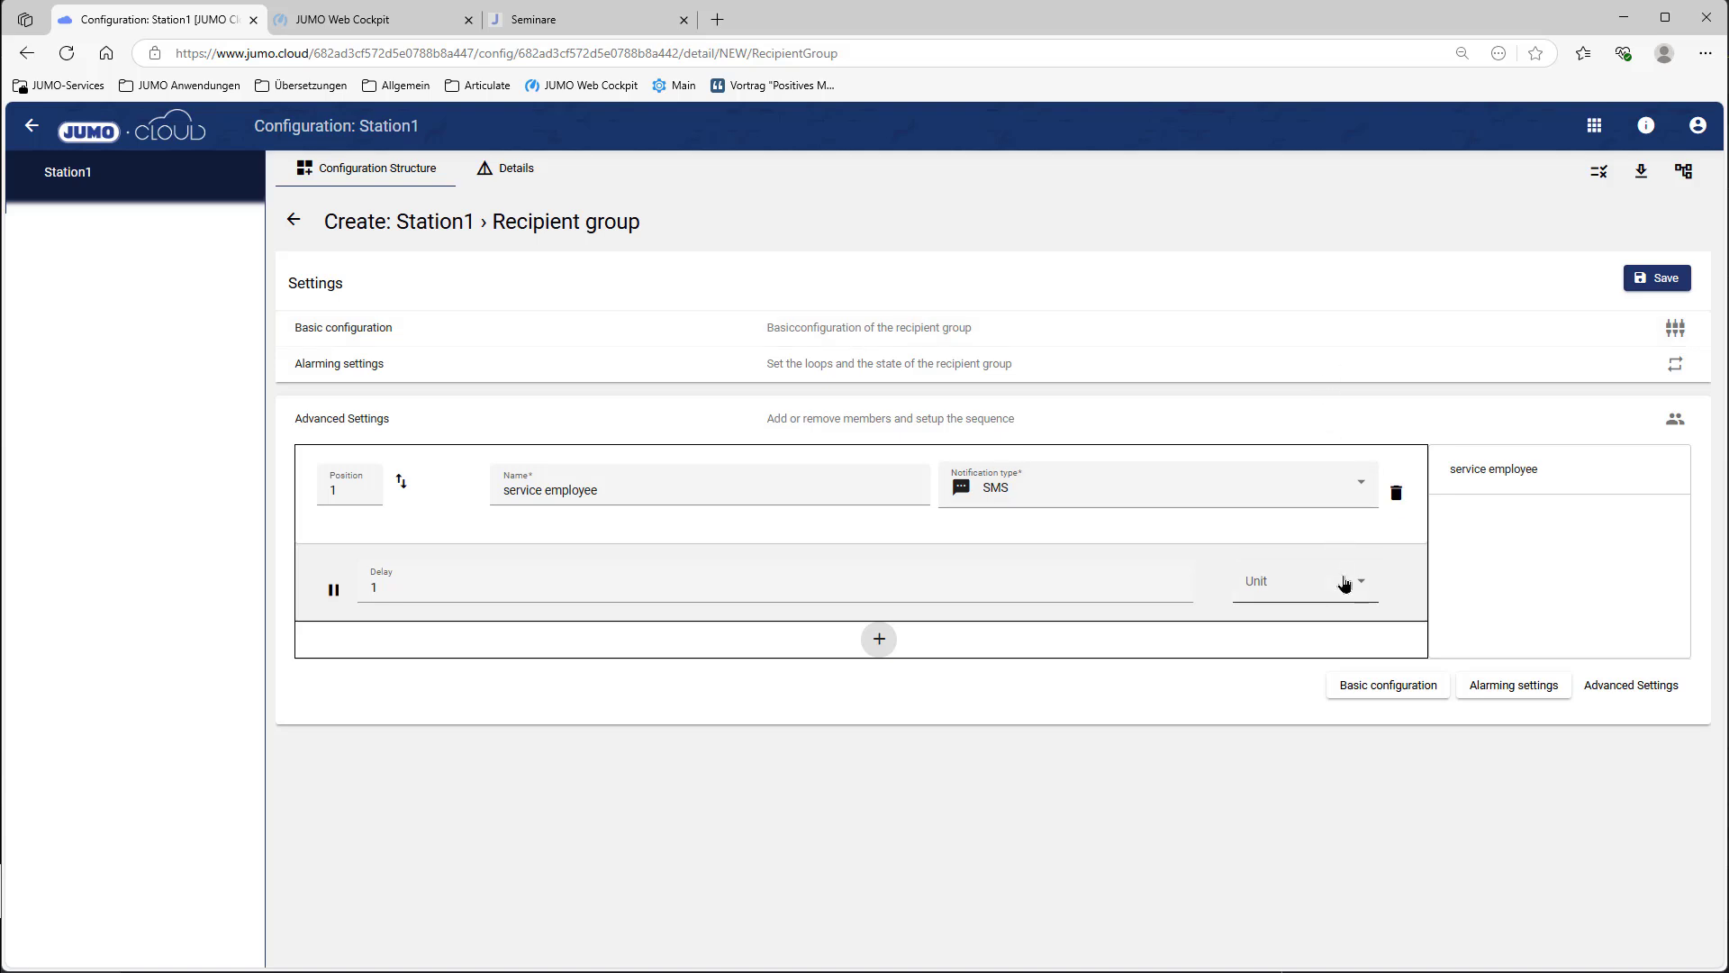
left_click(1351, 586)
left_click(1293, 630)
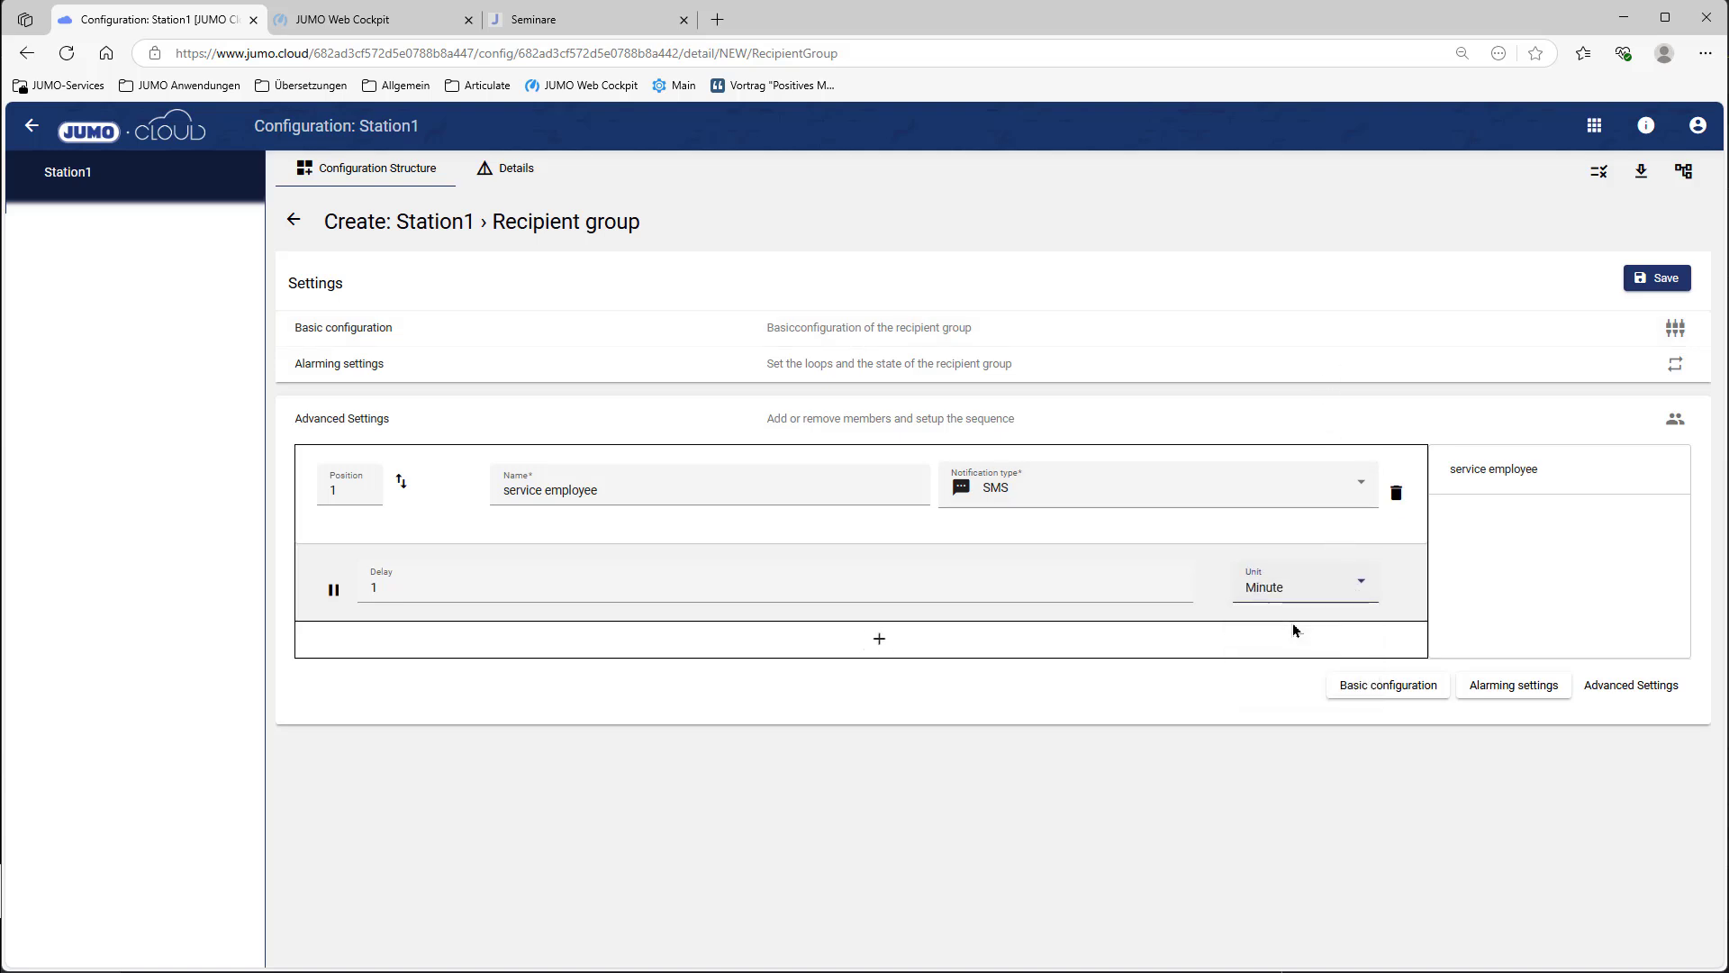
left_click(1650, 285)
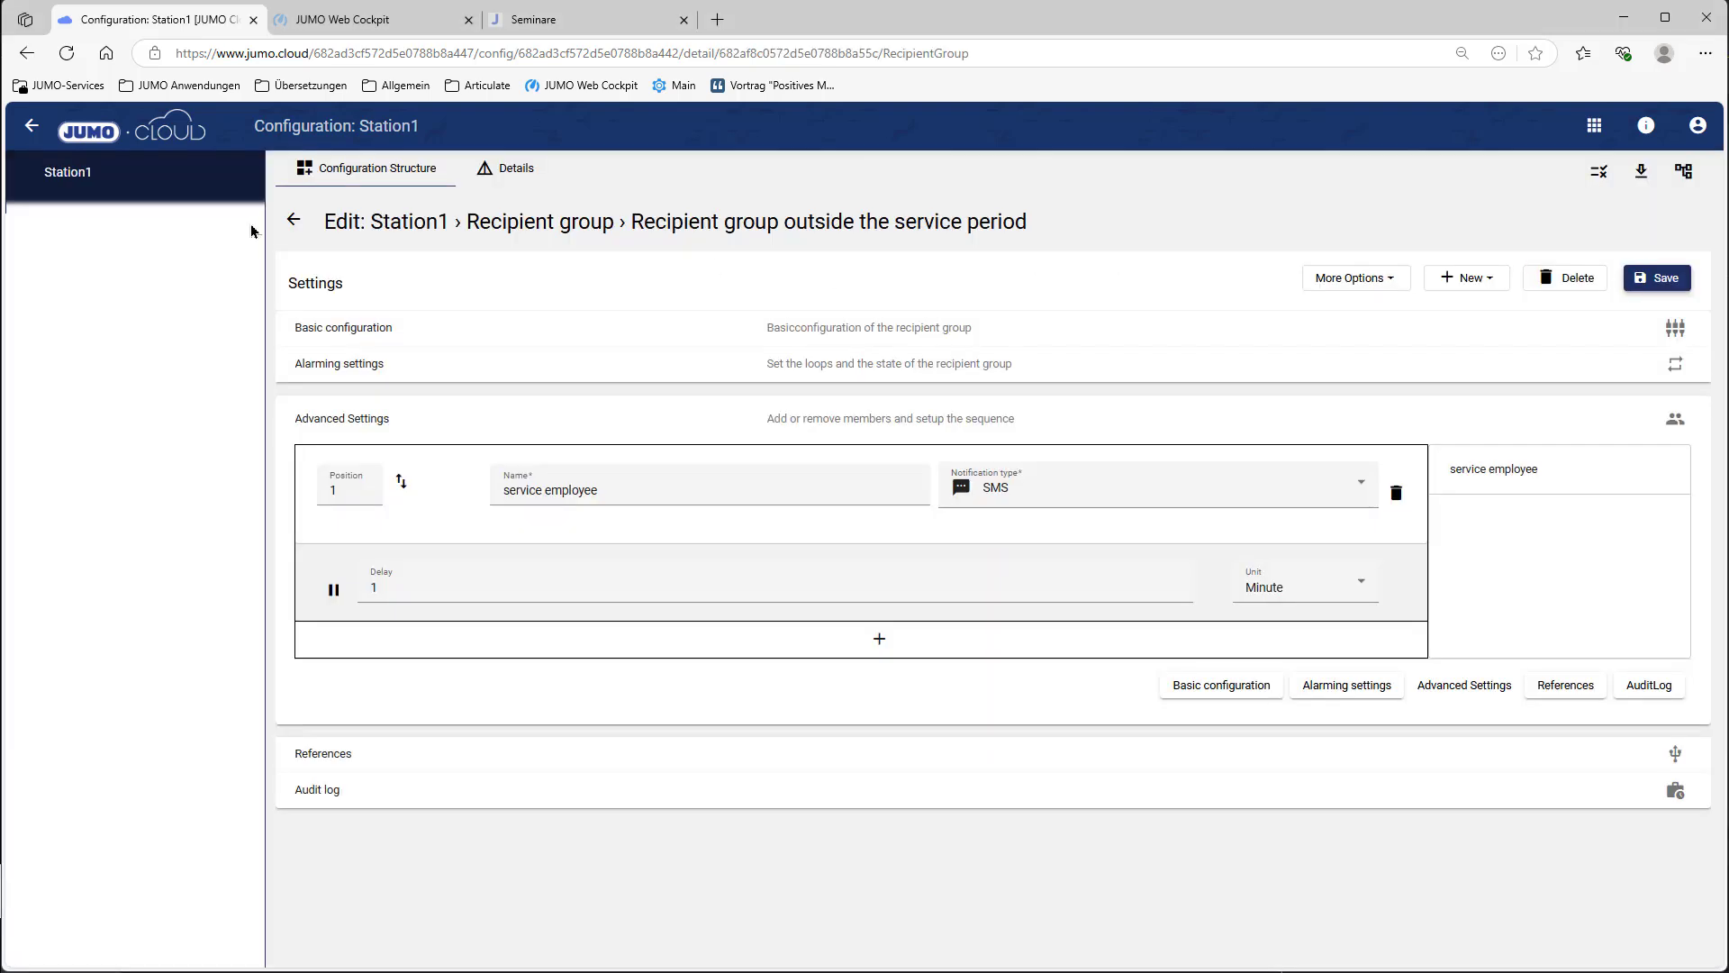
left_click(291, 229)
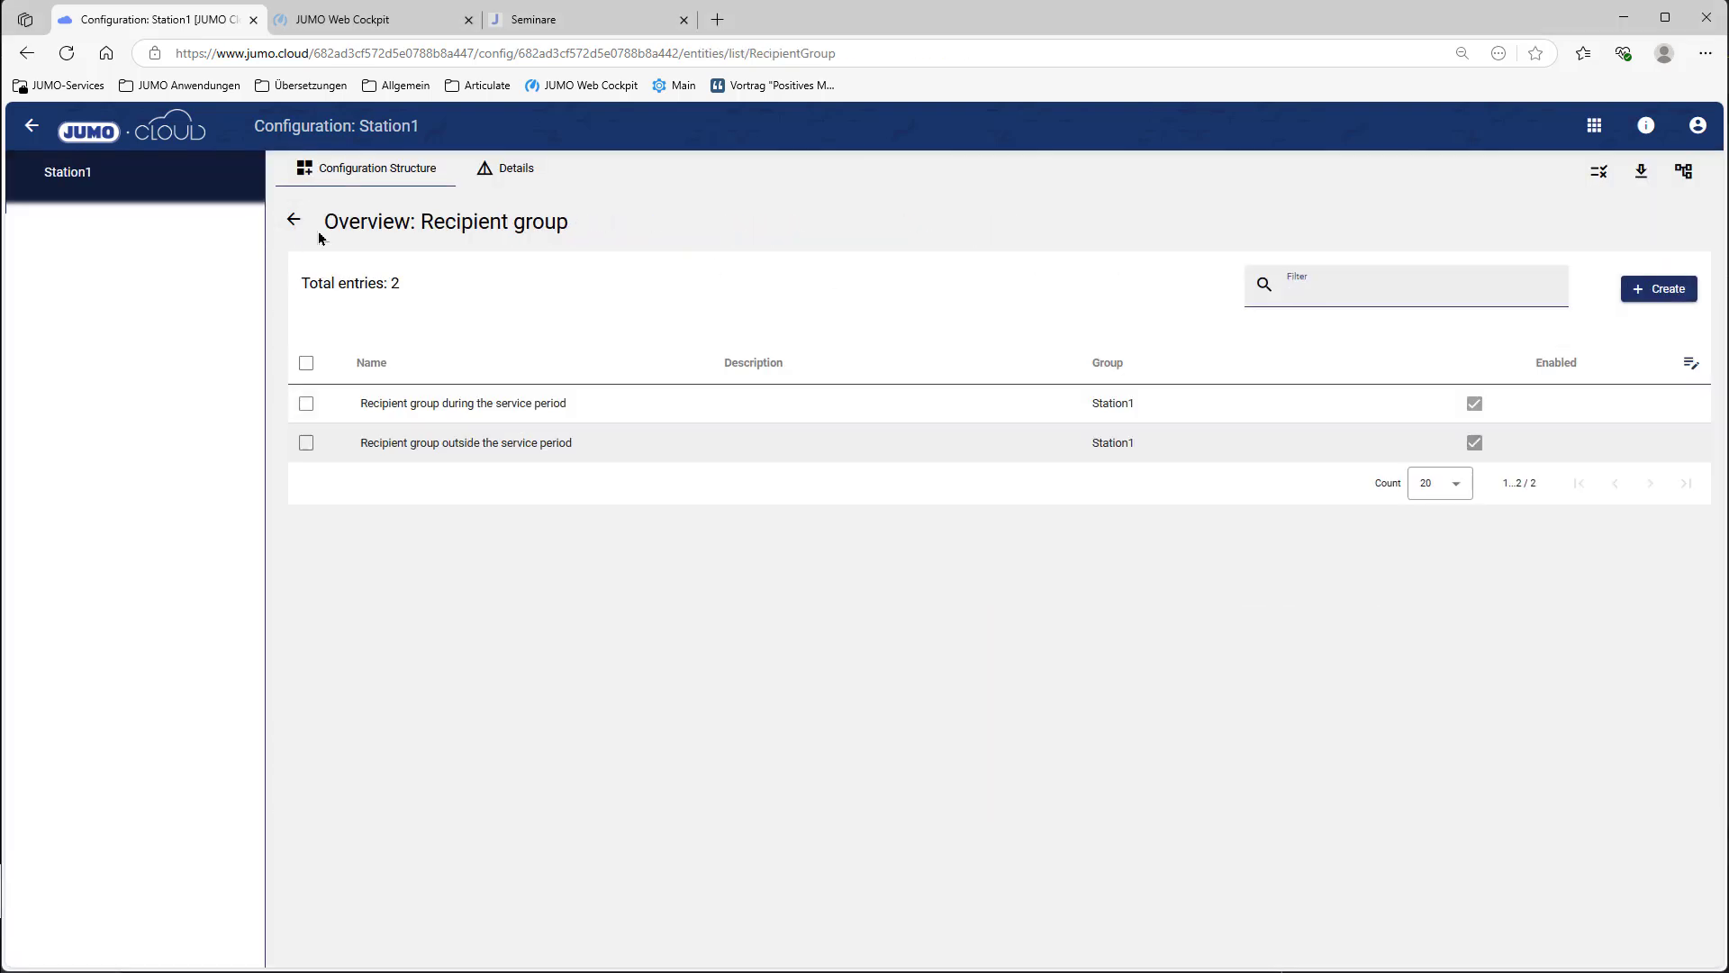
left_click(294, 219)
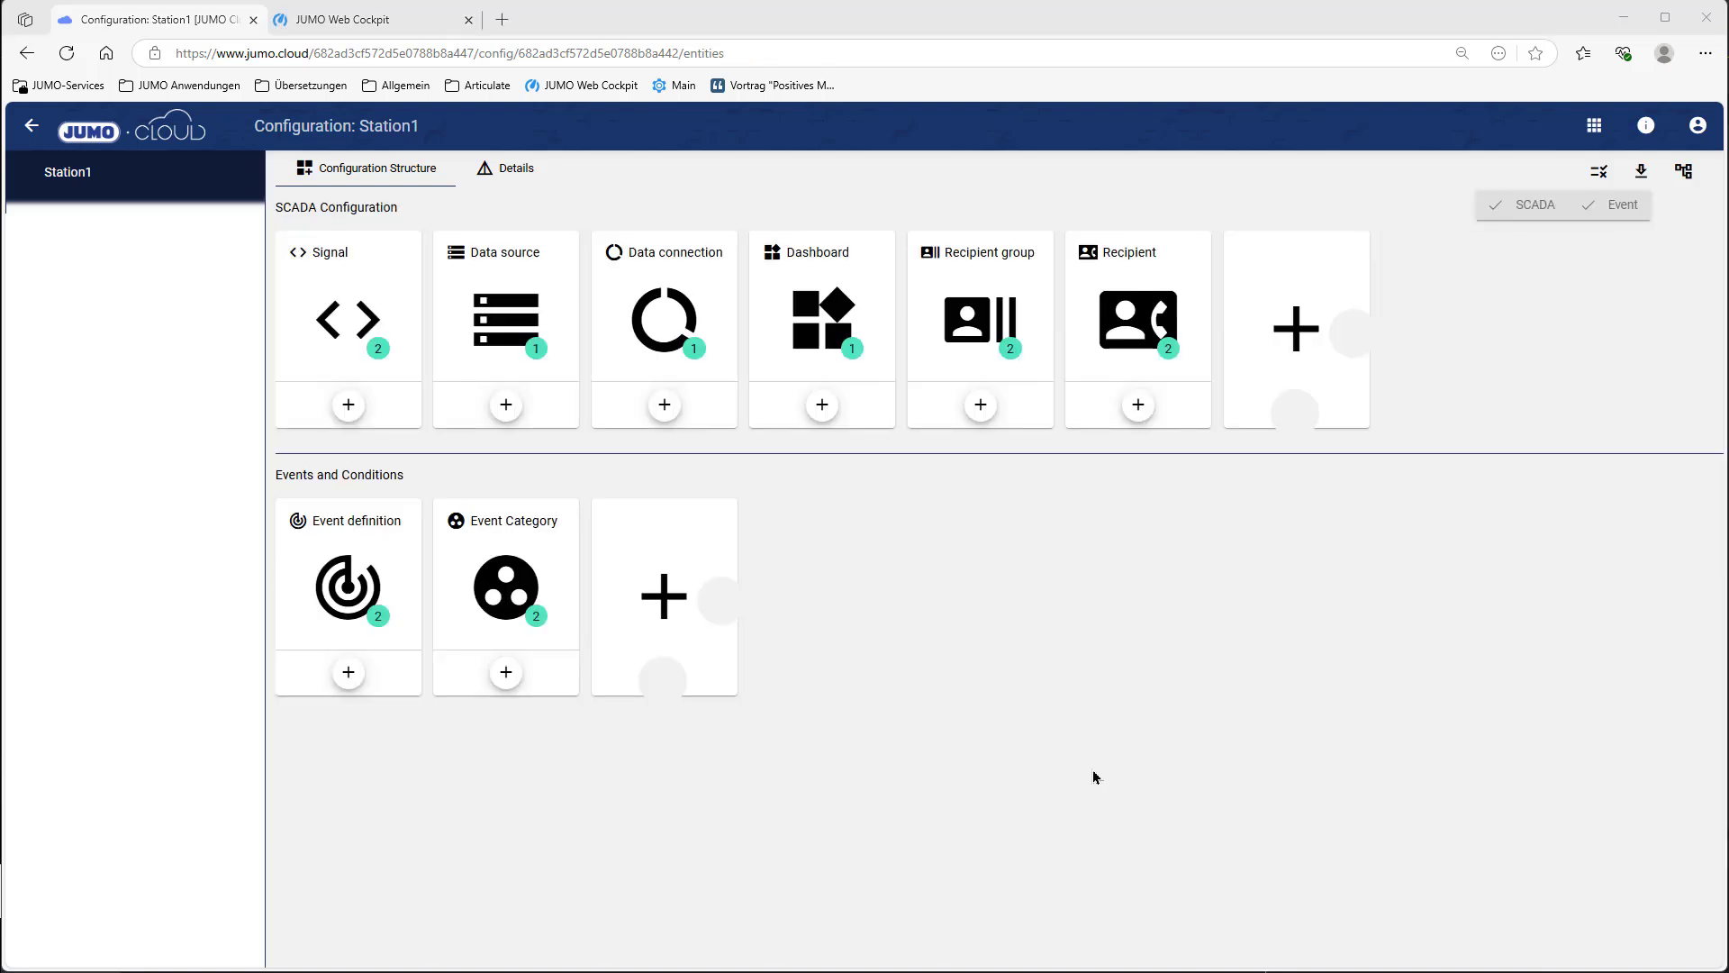
Step: Start a new alarming plan named 'Alarm plan 1'
left_click(1295, 329)
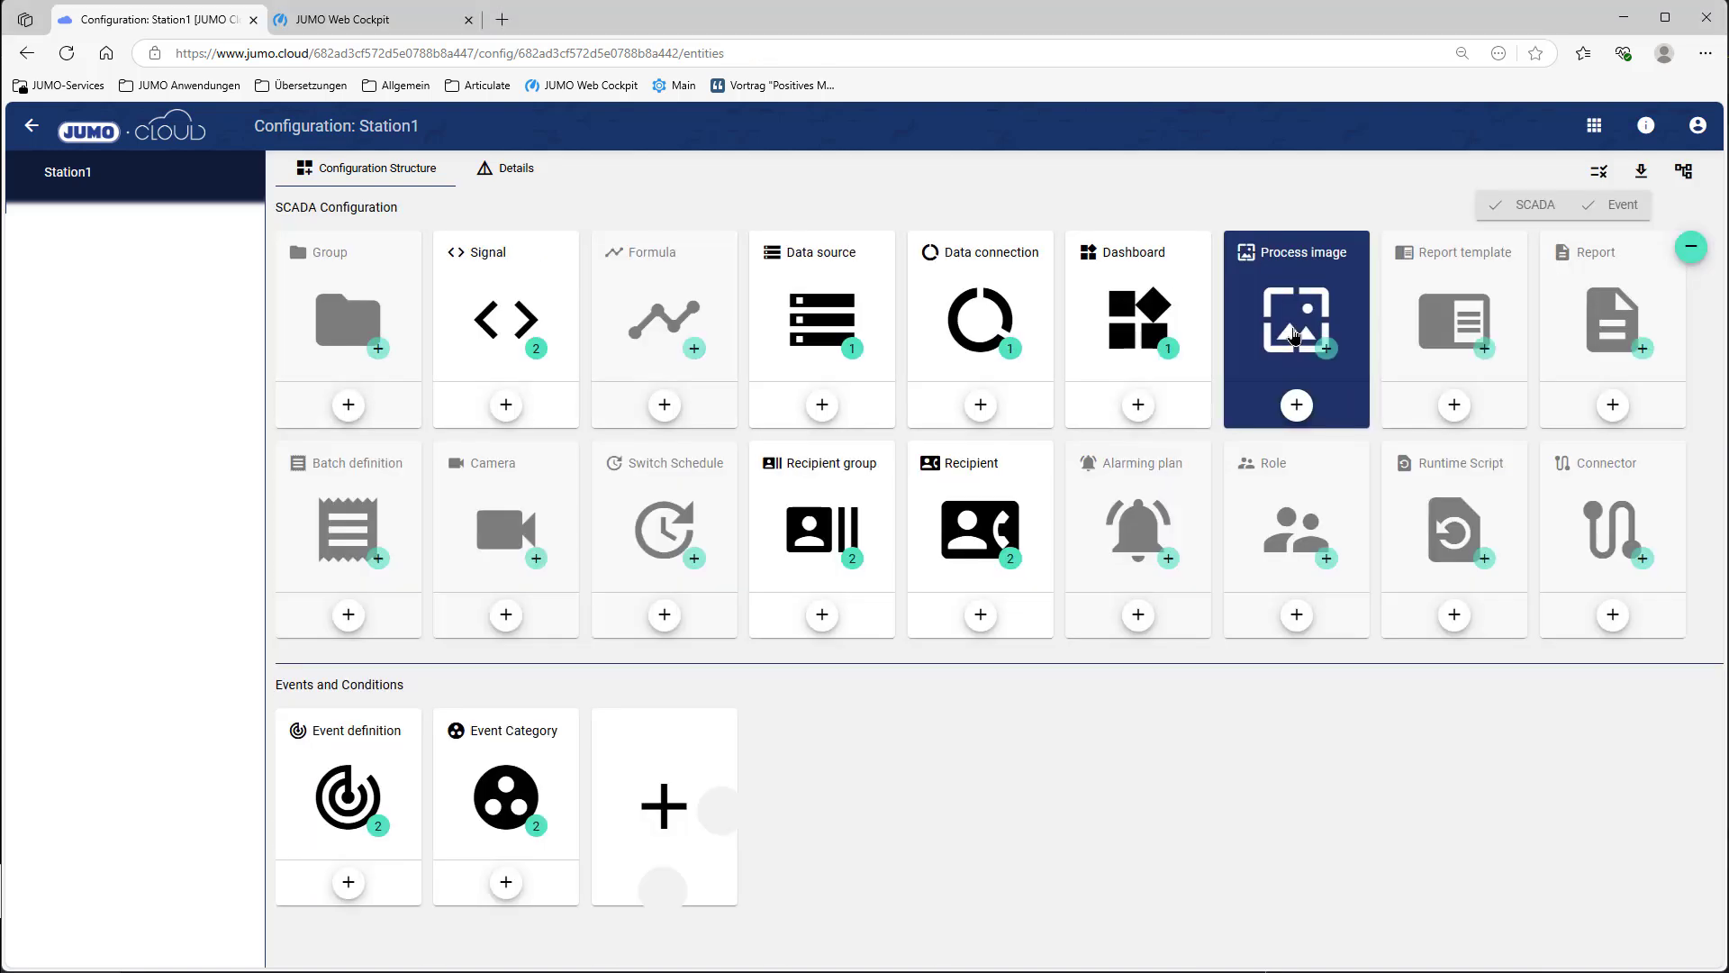
left_click(1168, 556)
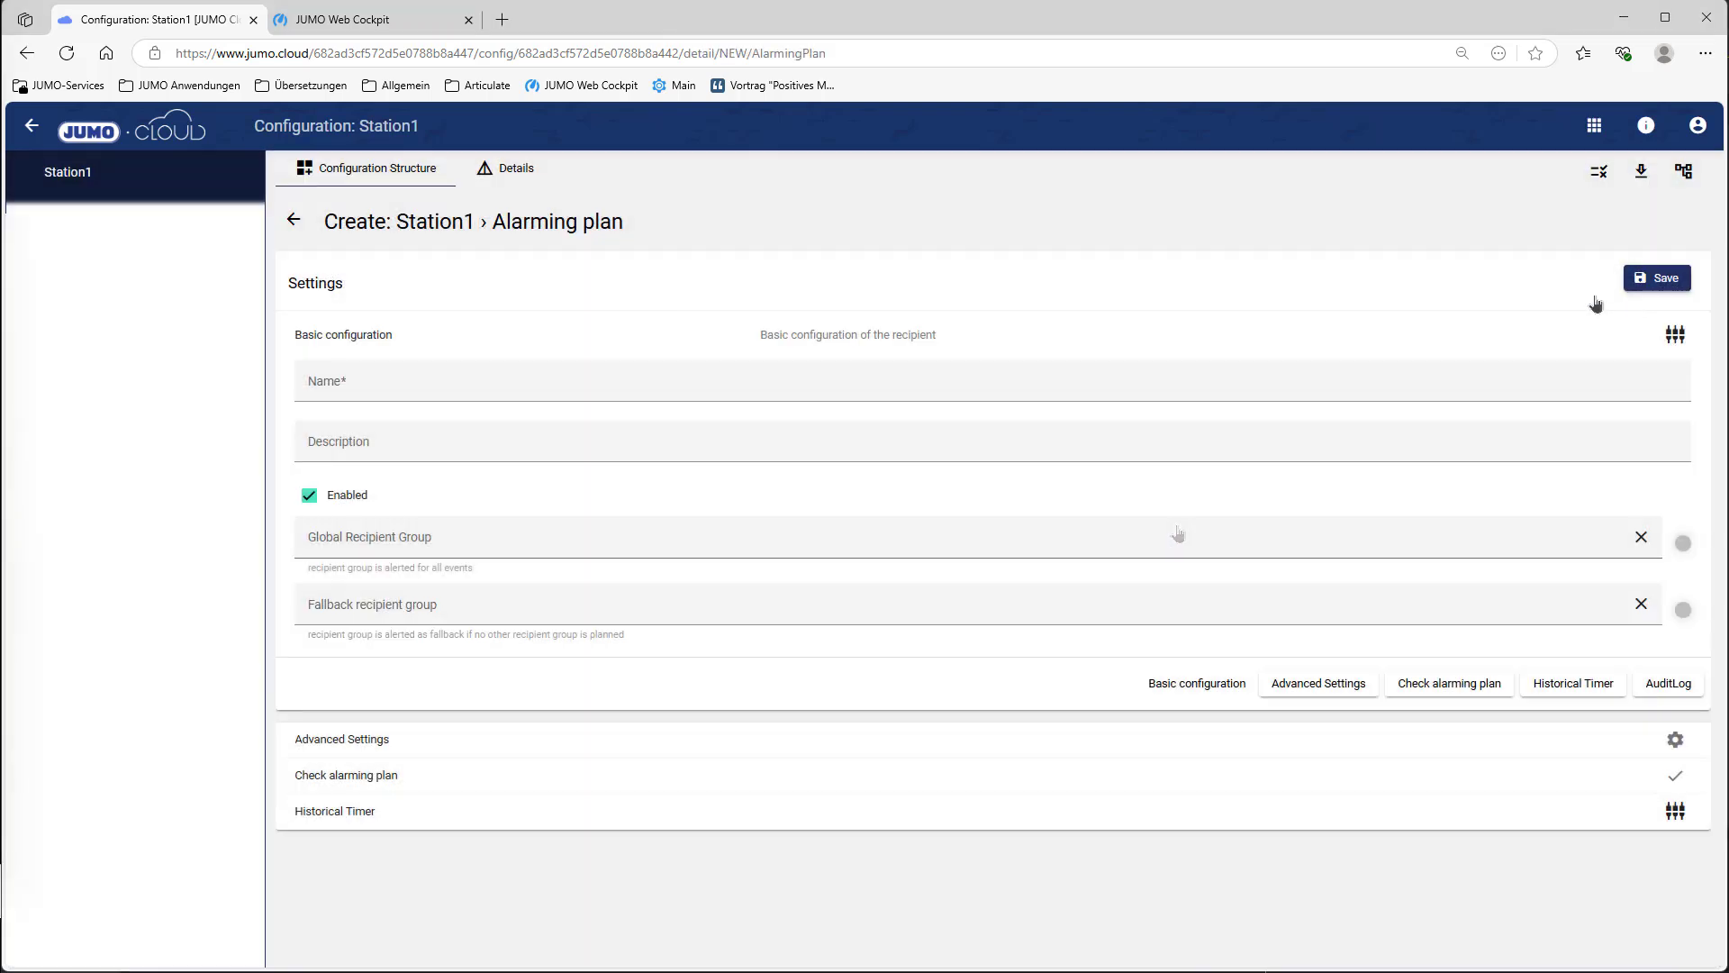
left_click(512, 374)
type("Alarm plan 1")
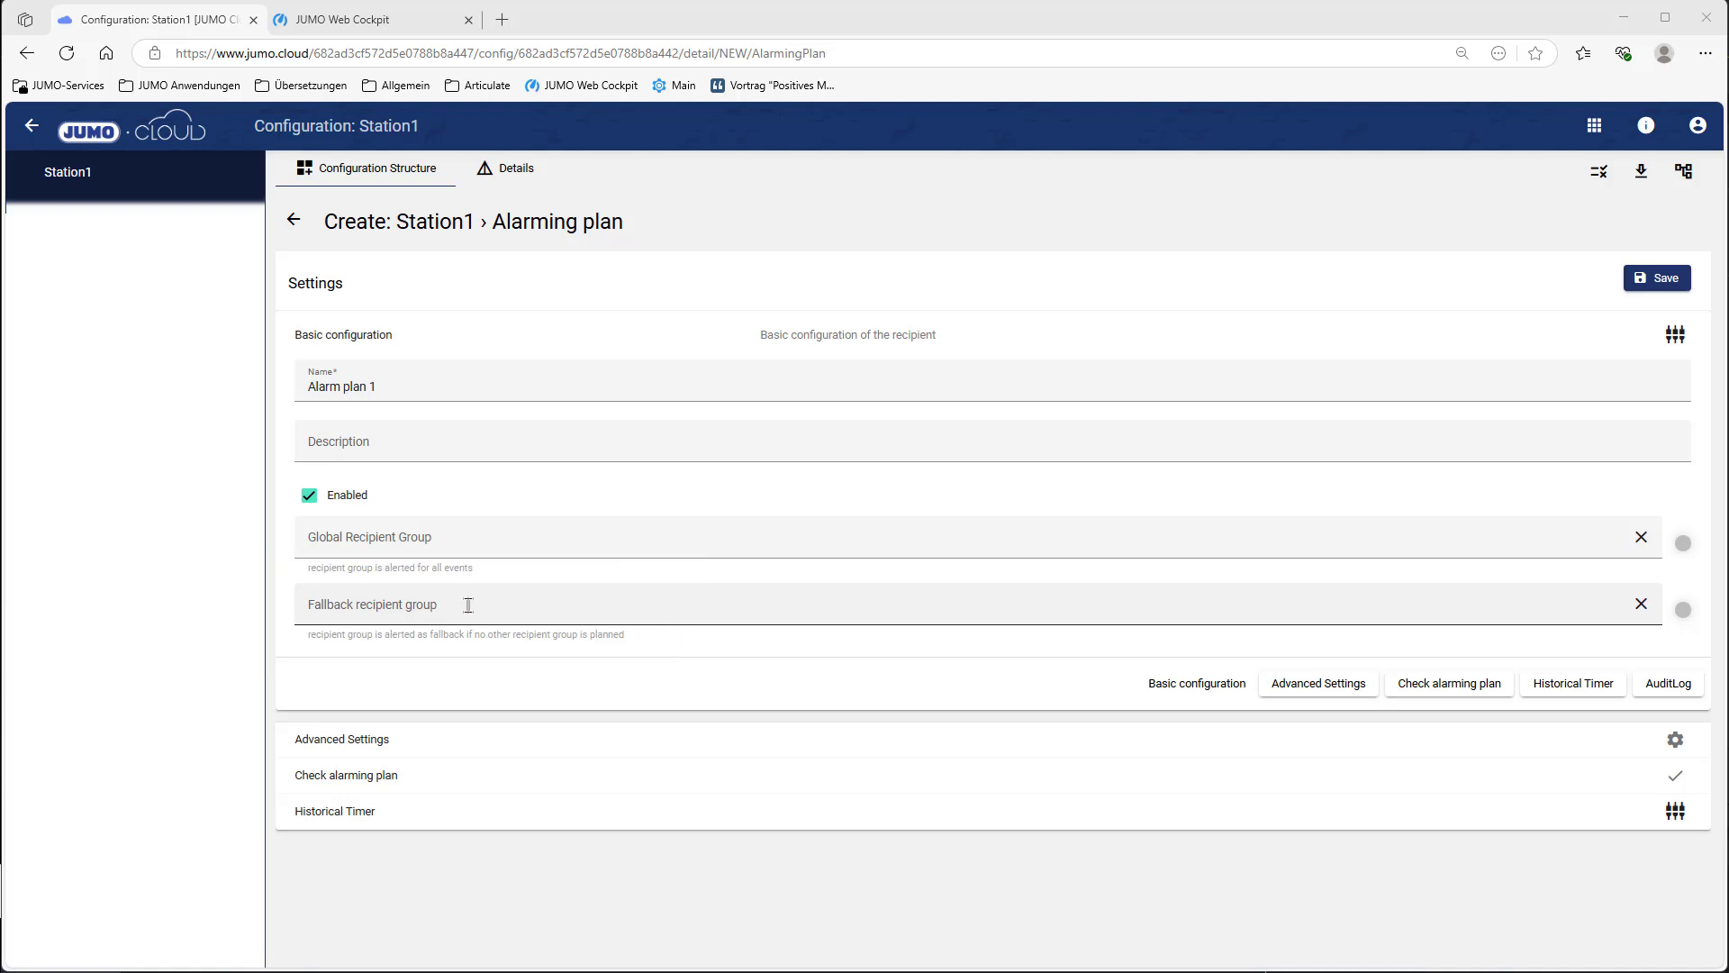
Step: Add the Alarm event category under Advanced Settings, save the plan, and return to the configuration structure
left_click(424, 744)
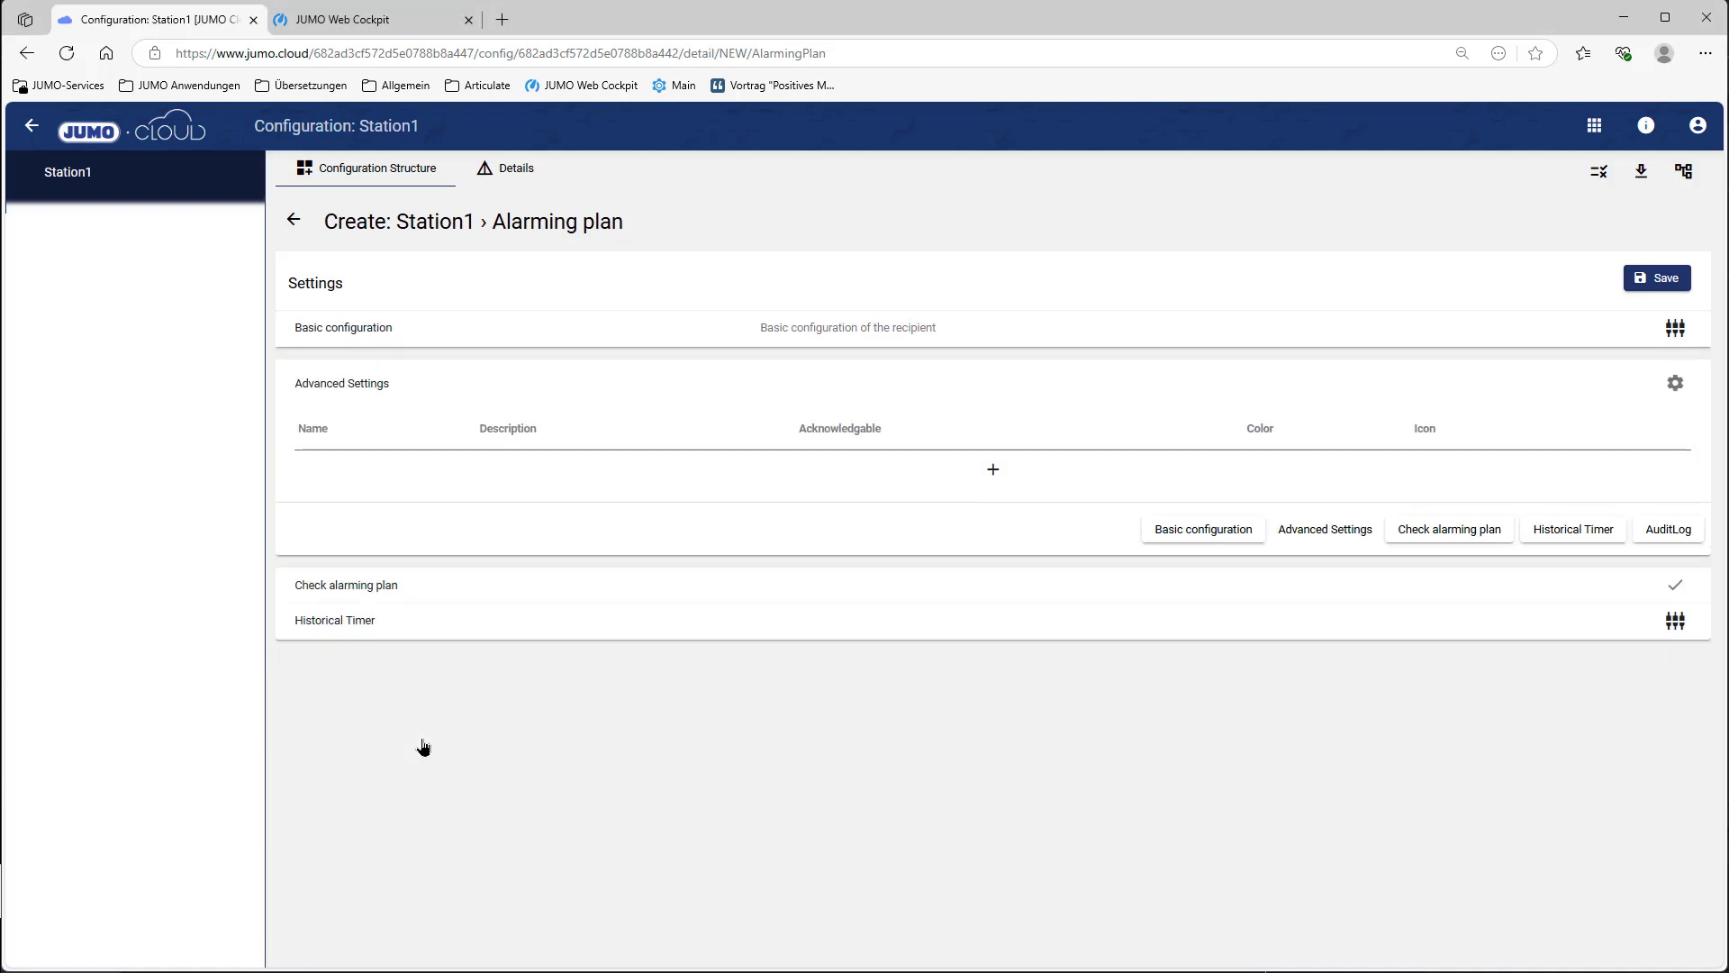
left_click(993, 468)
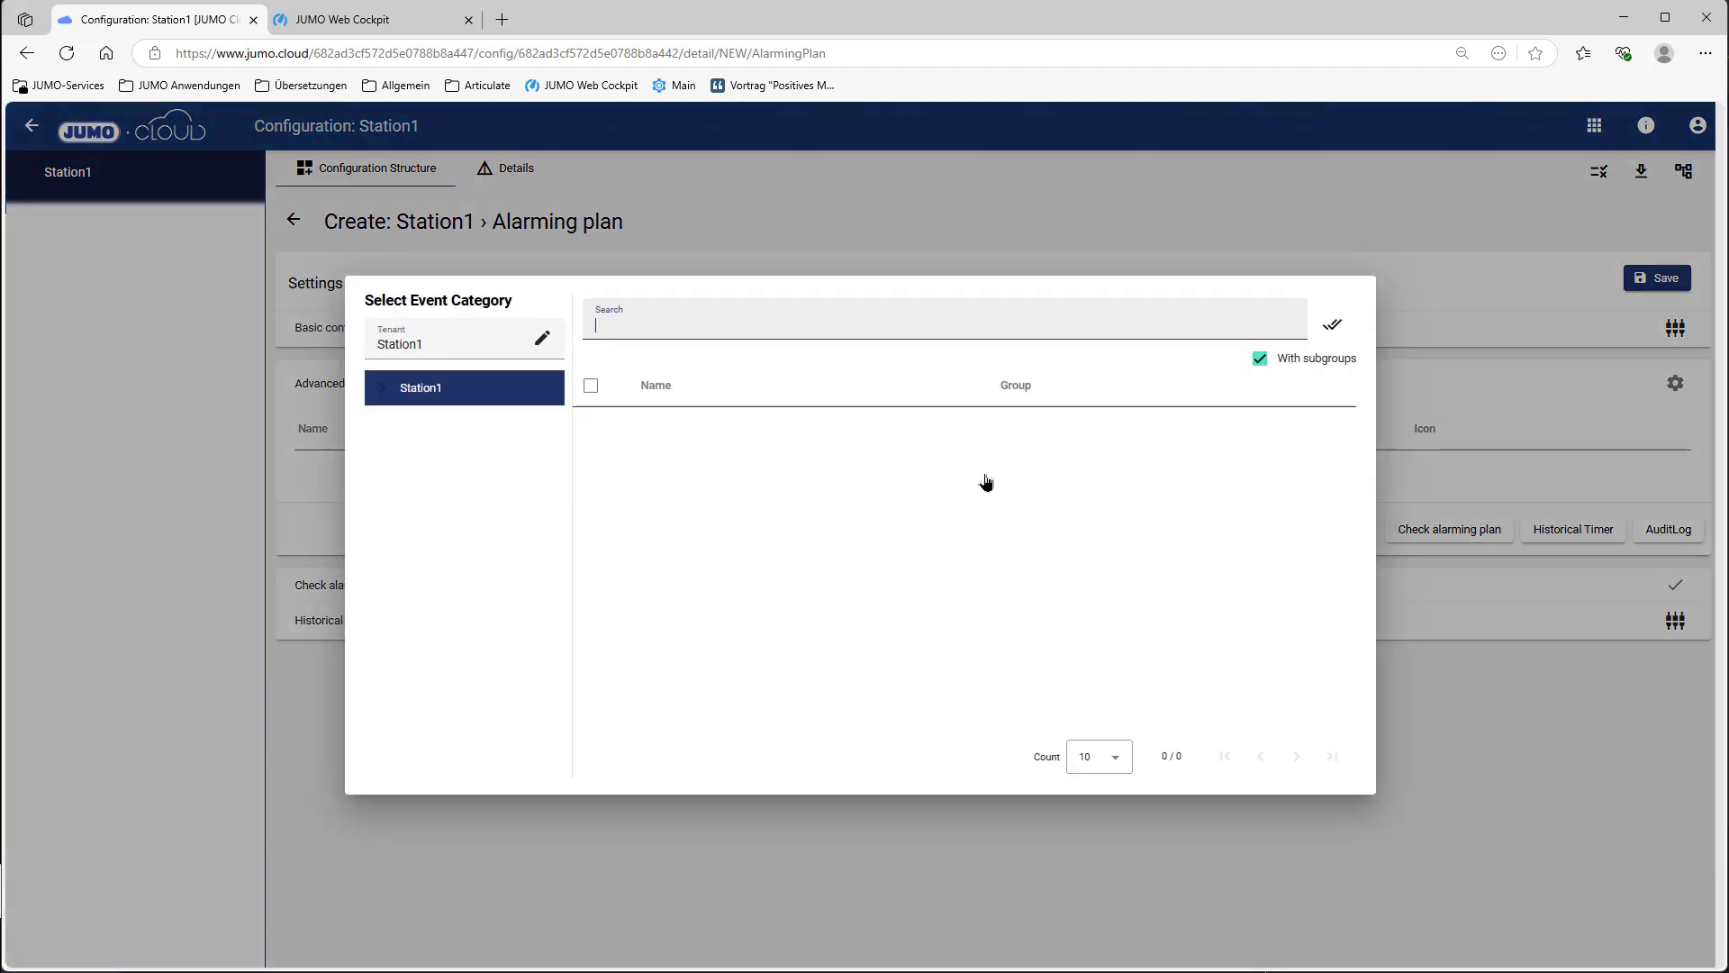
left_click(736, 484)
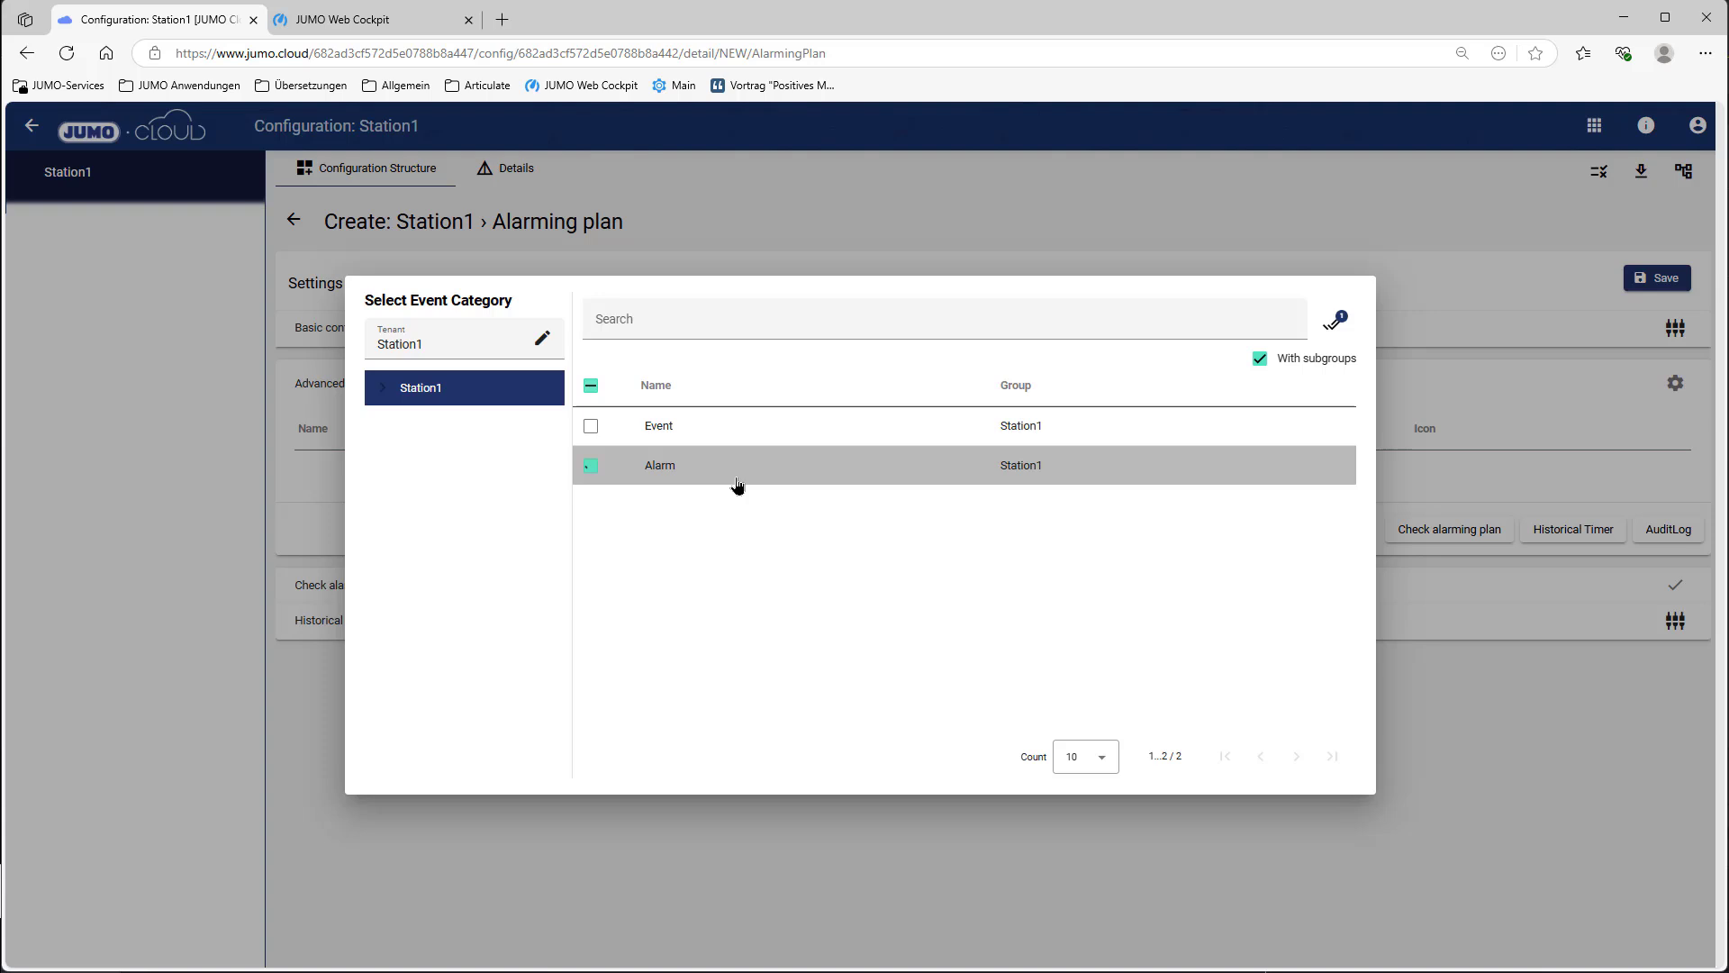
left_click(1331, 320)
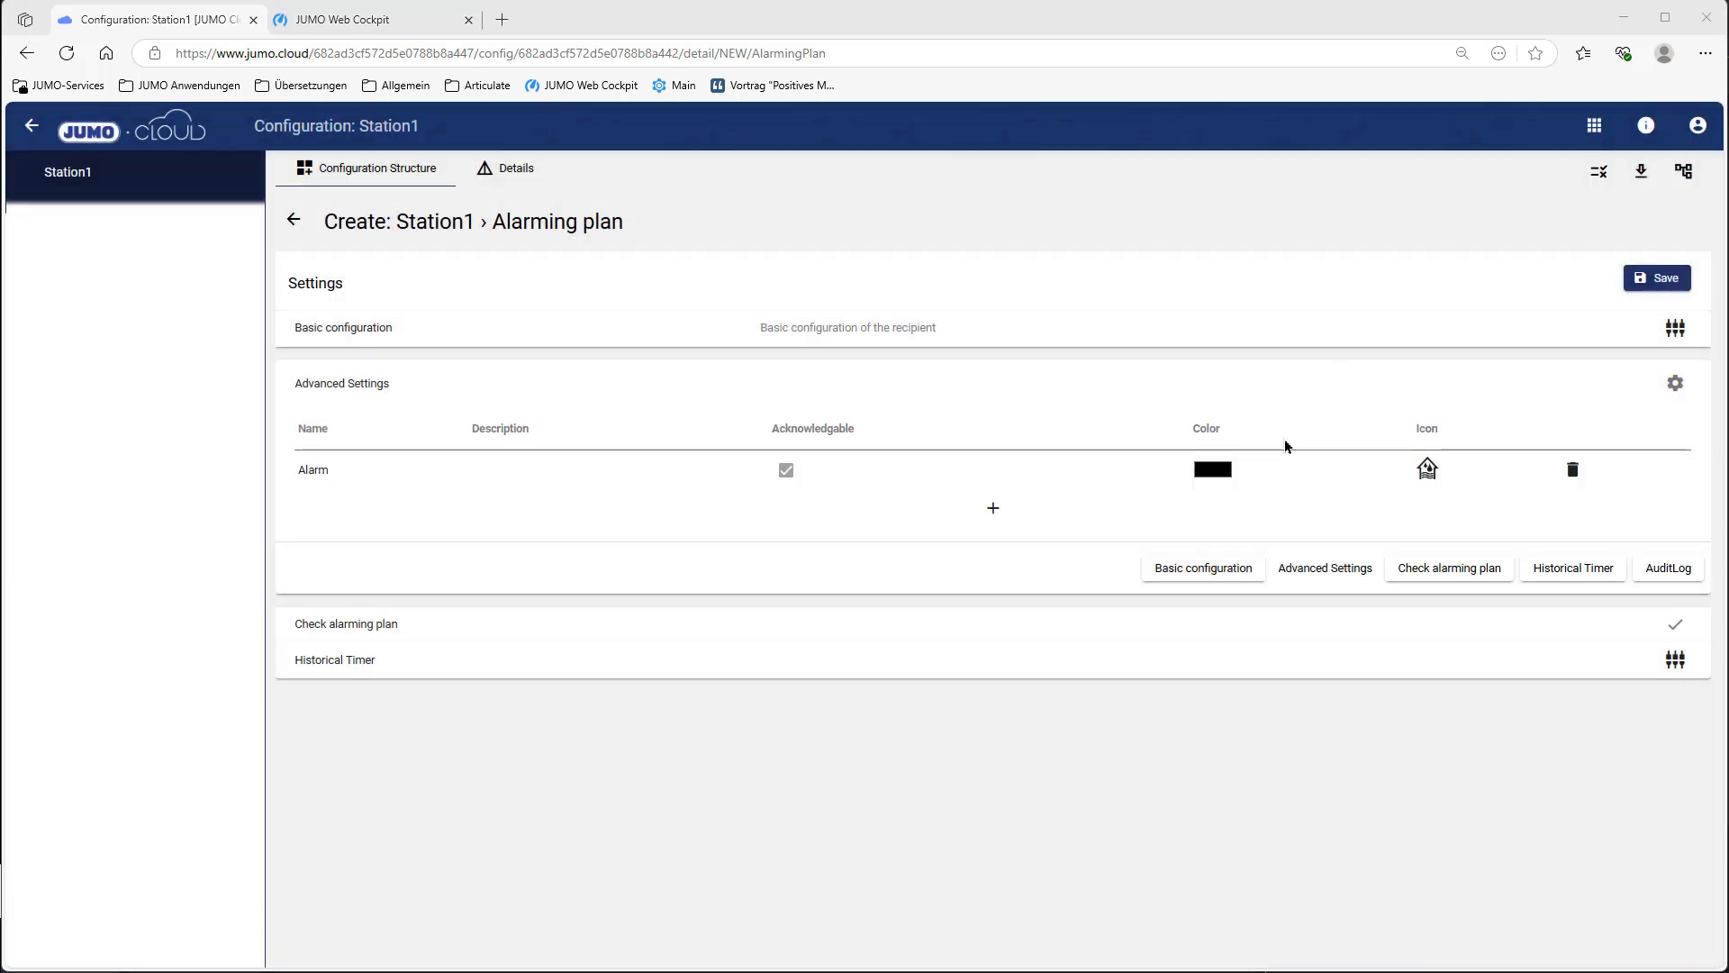
left_click(1662, 283)
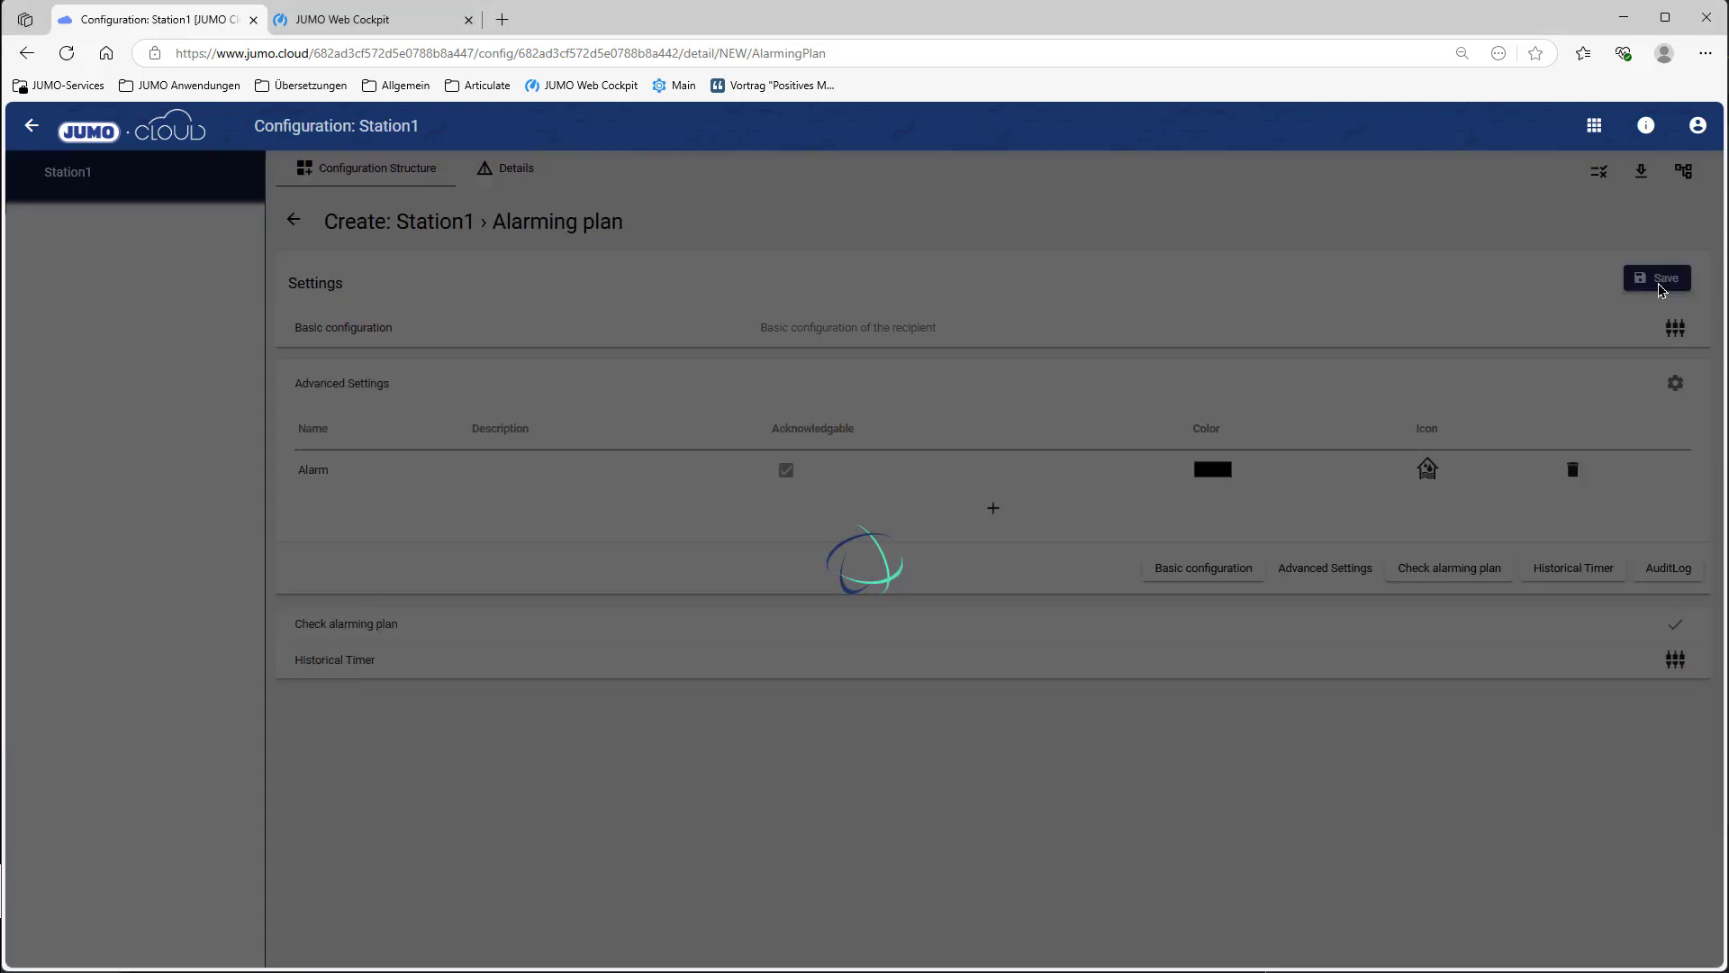
left_click(288, 225)
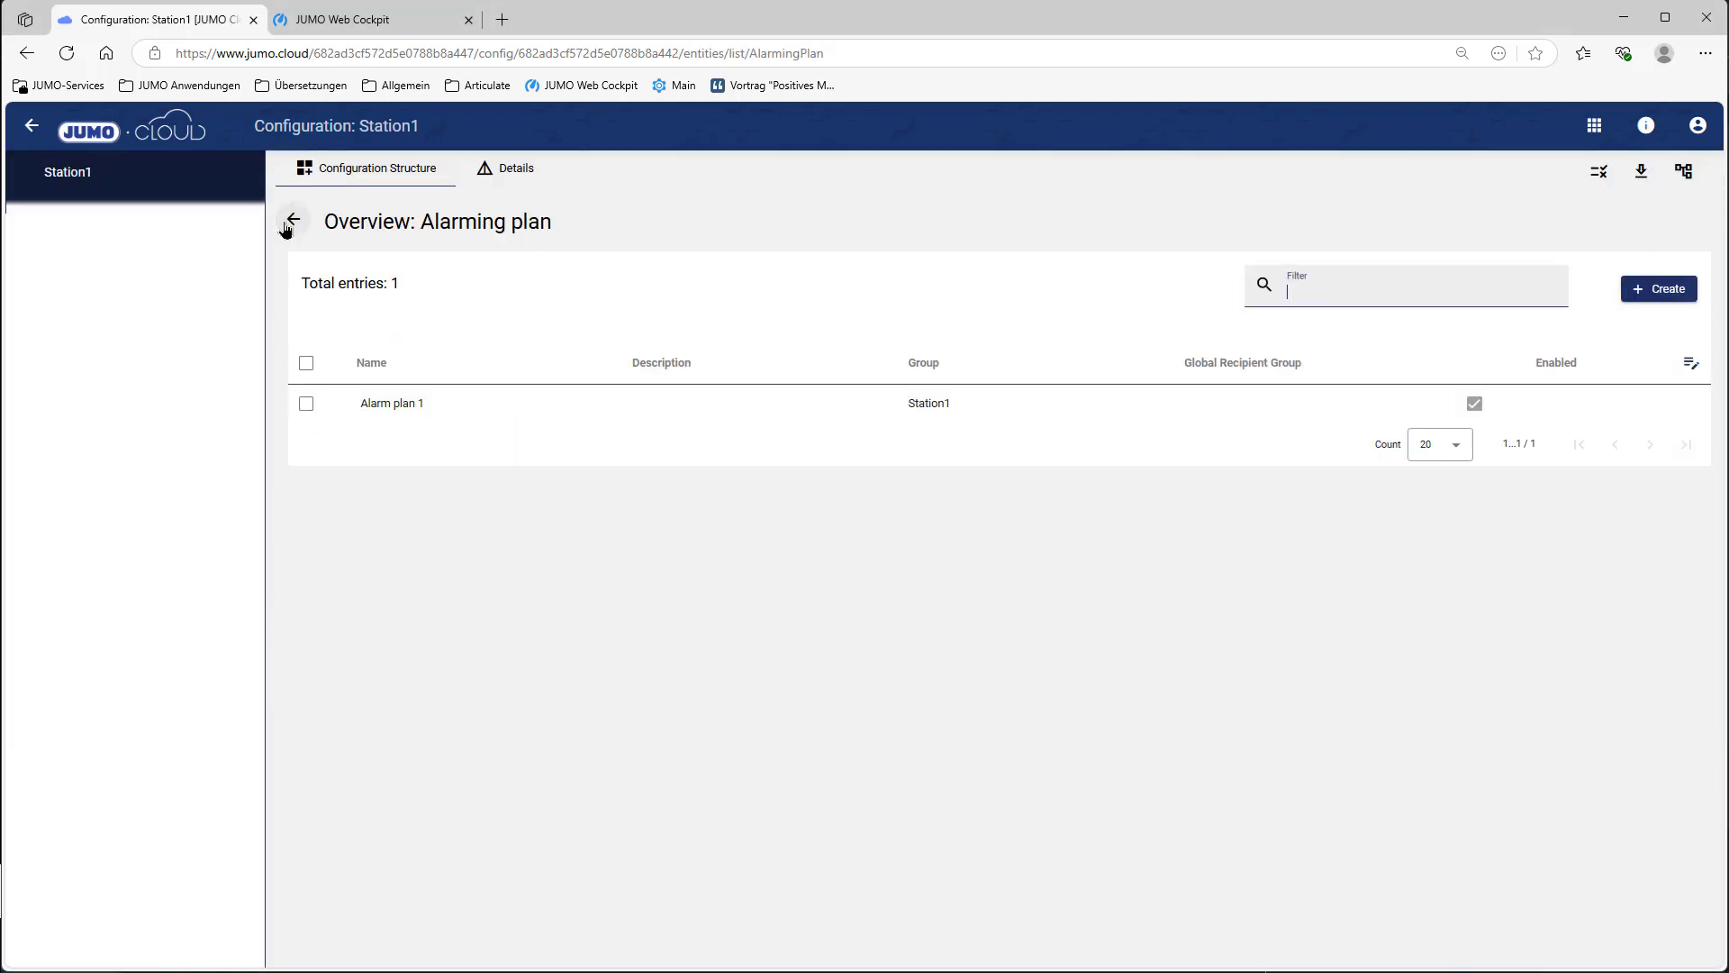
left_click(292, 221)
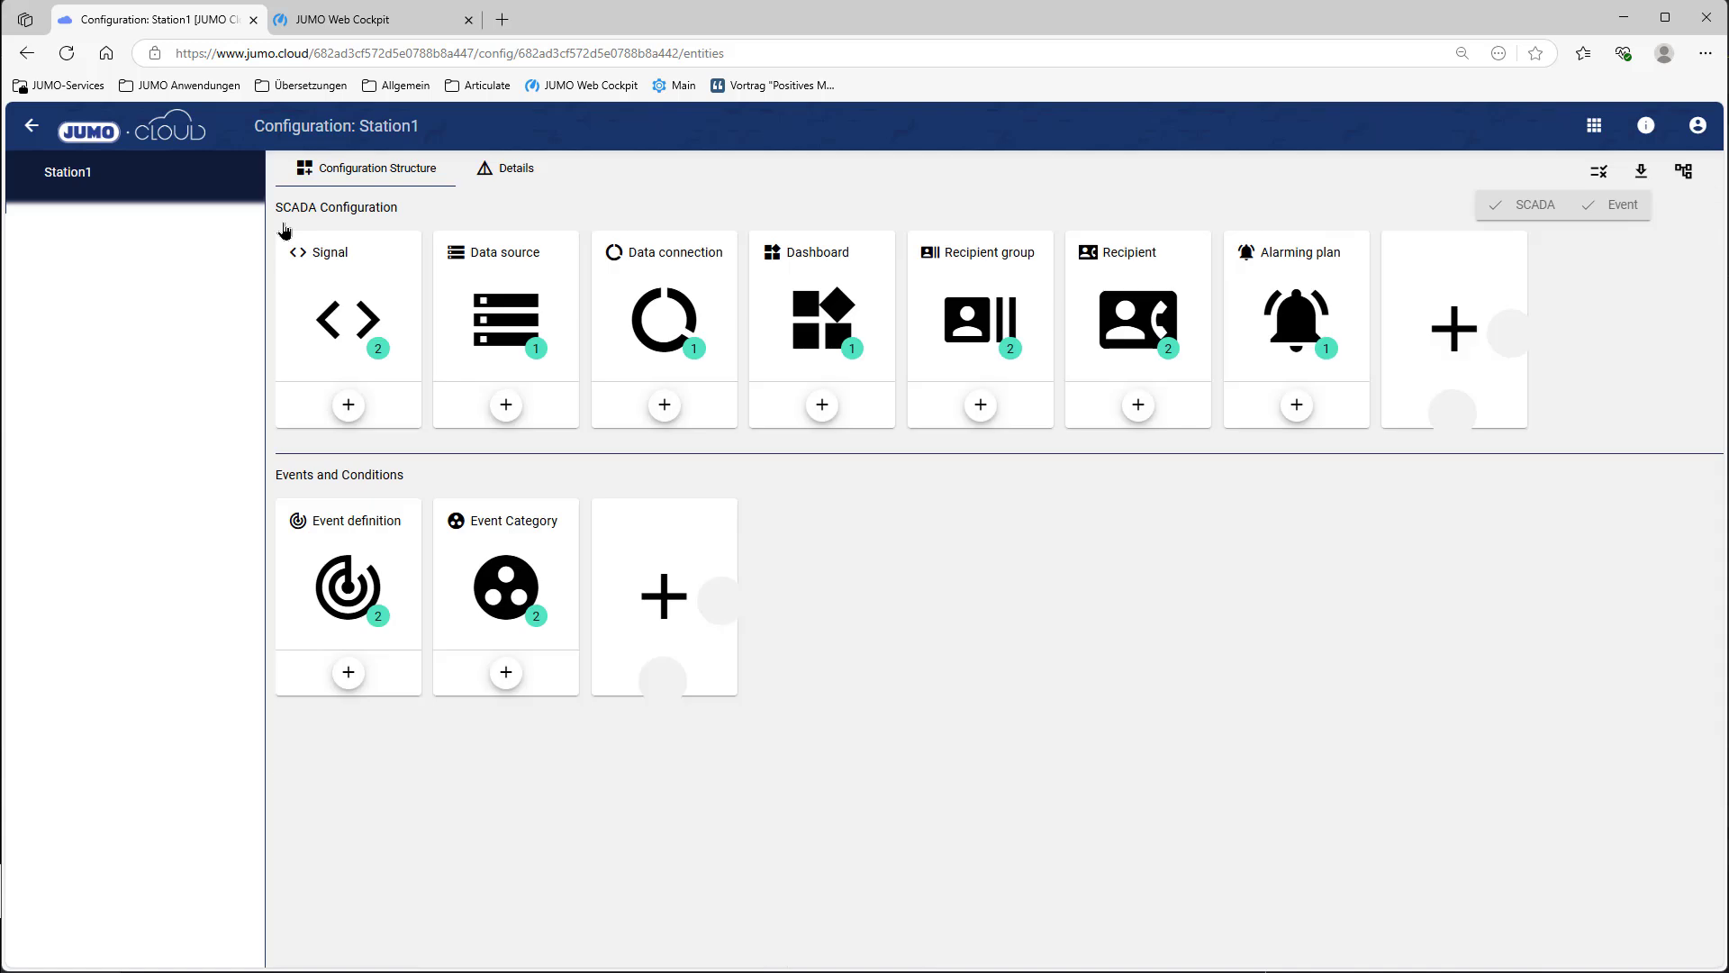
Step: Open the Overview dashboard's tab table and add a tab named 'Alarm planning'
left_click(786, 328)
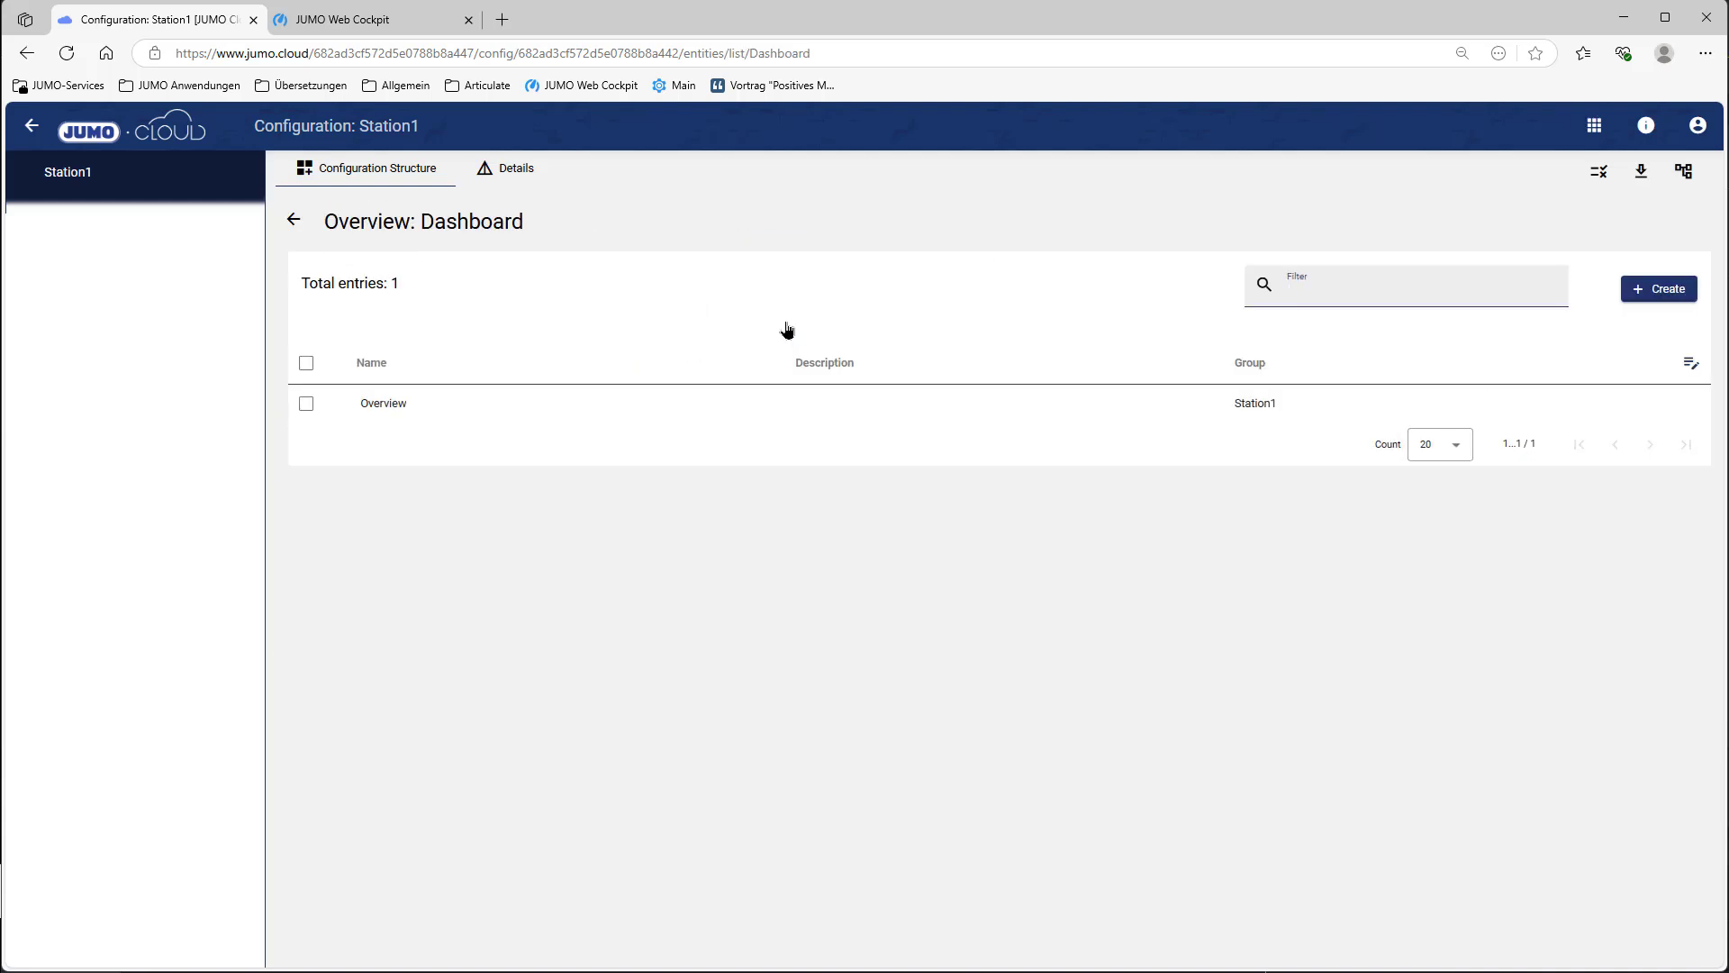
left_click(428, 415)
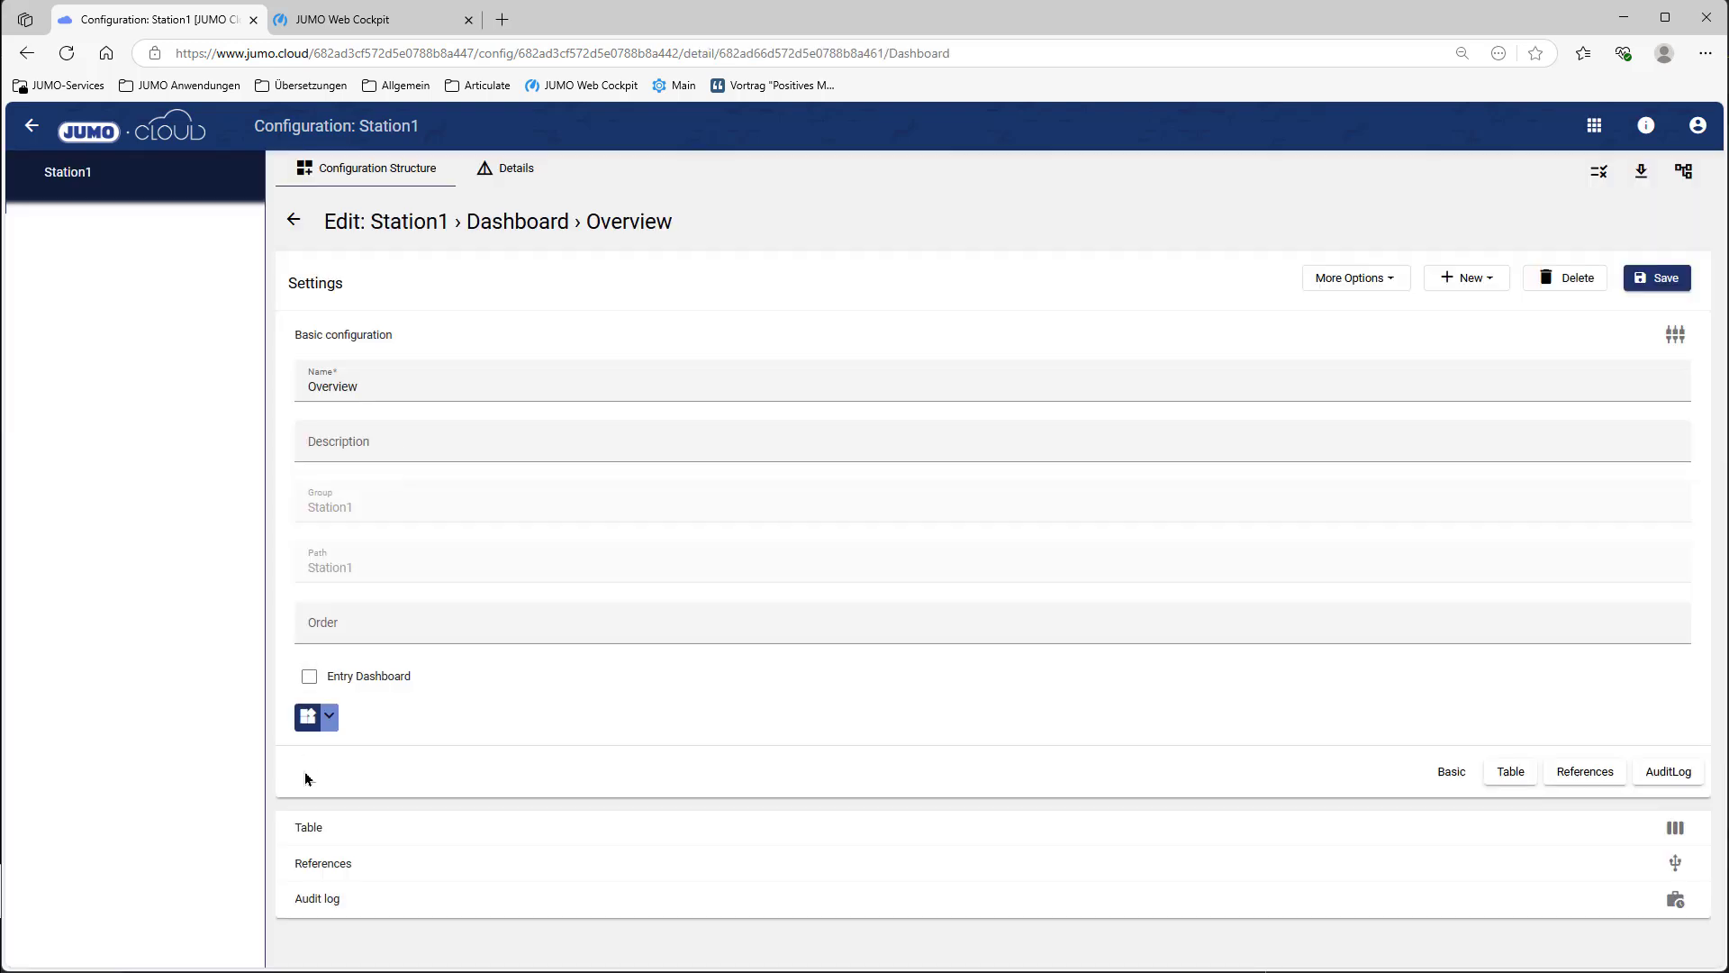
left_click(306, 830)
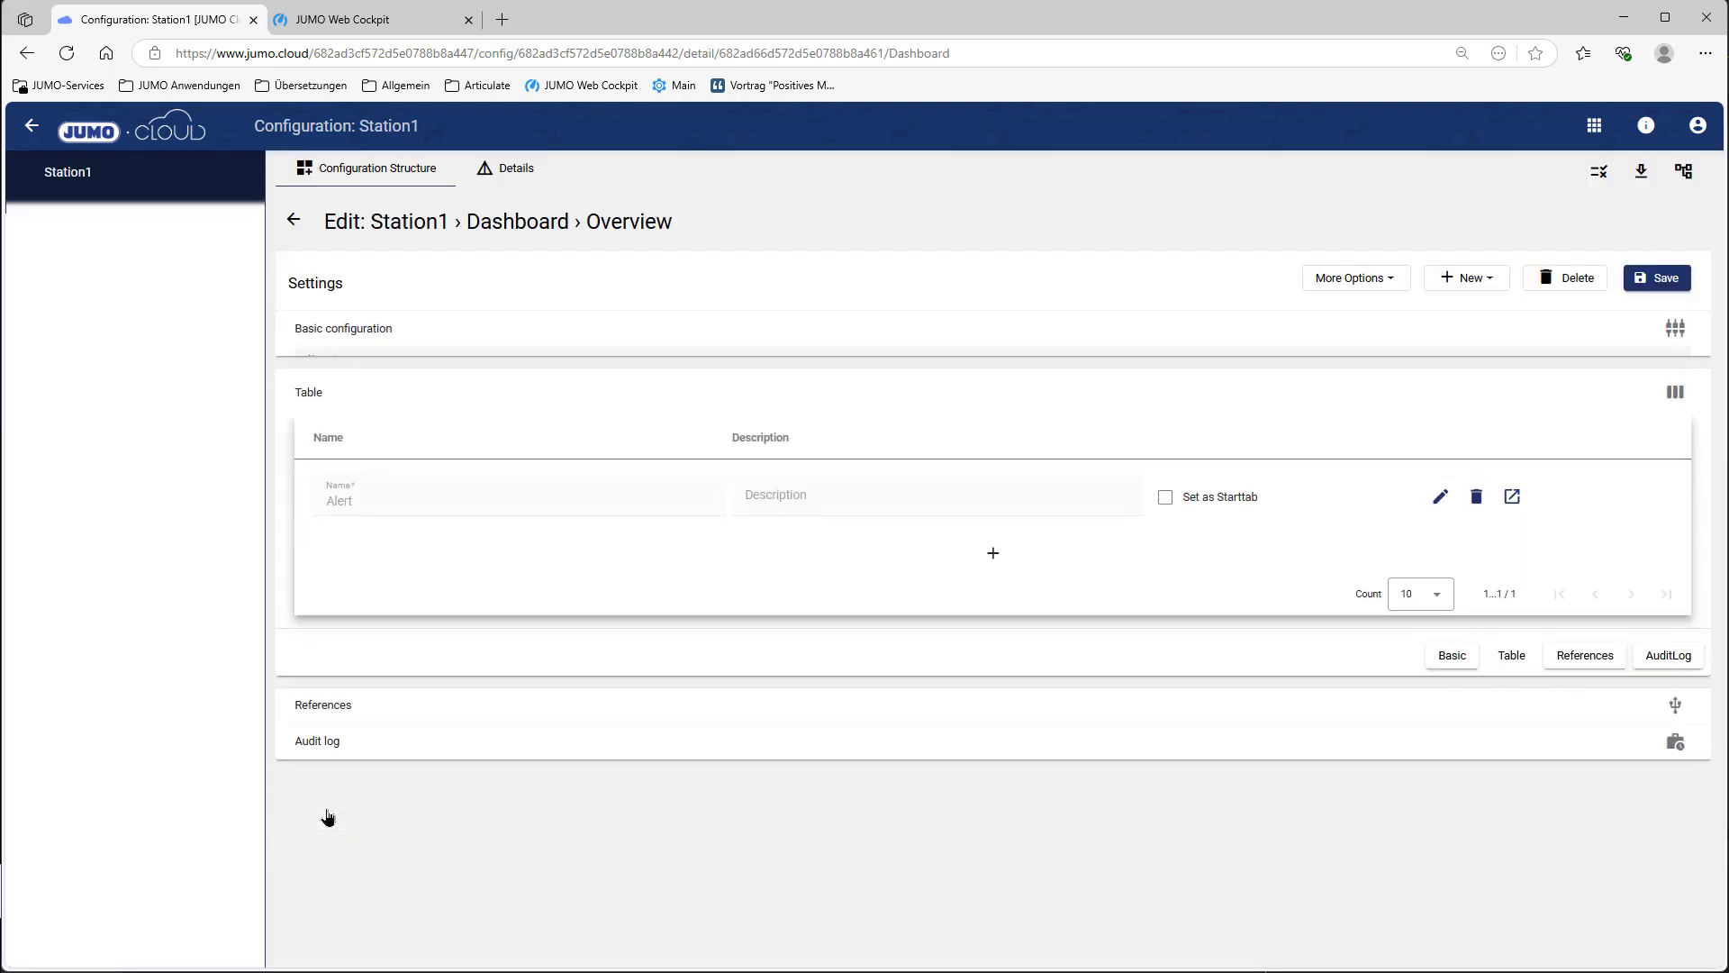
left_click(994, 543)
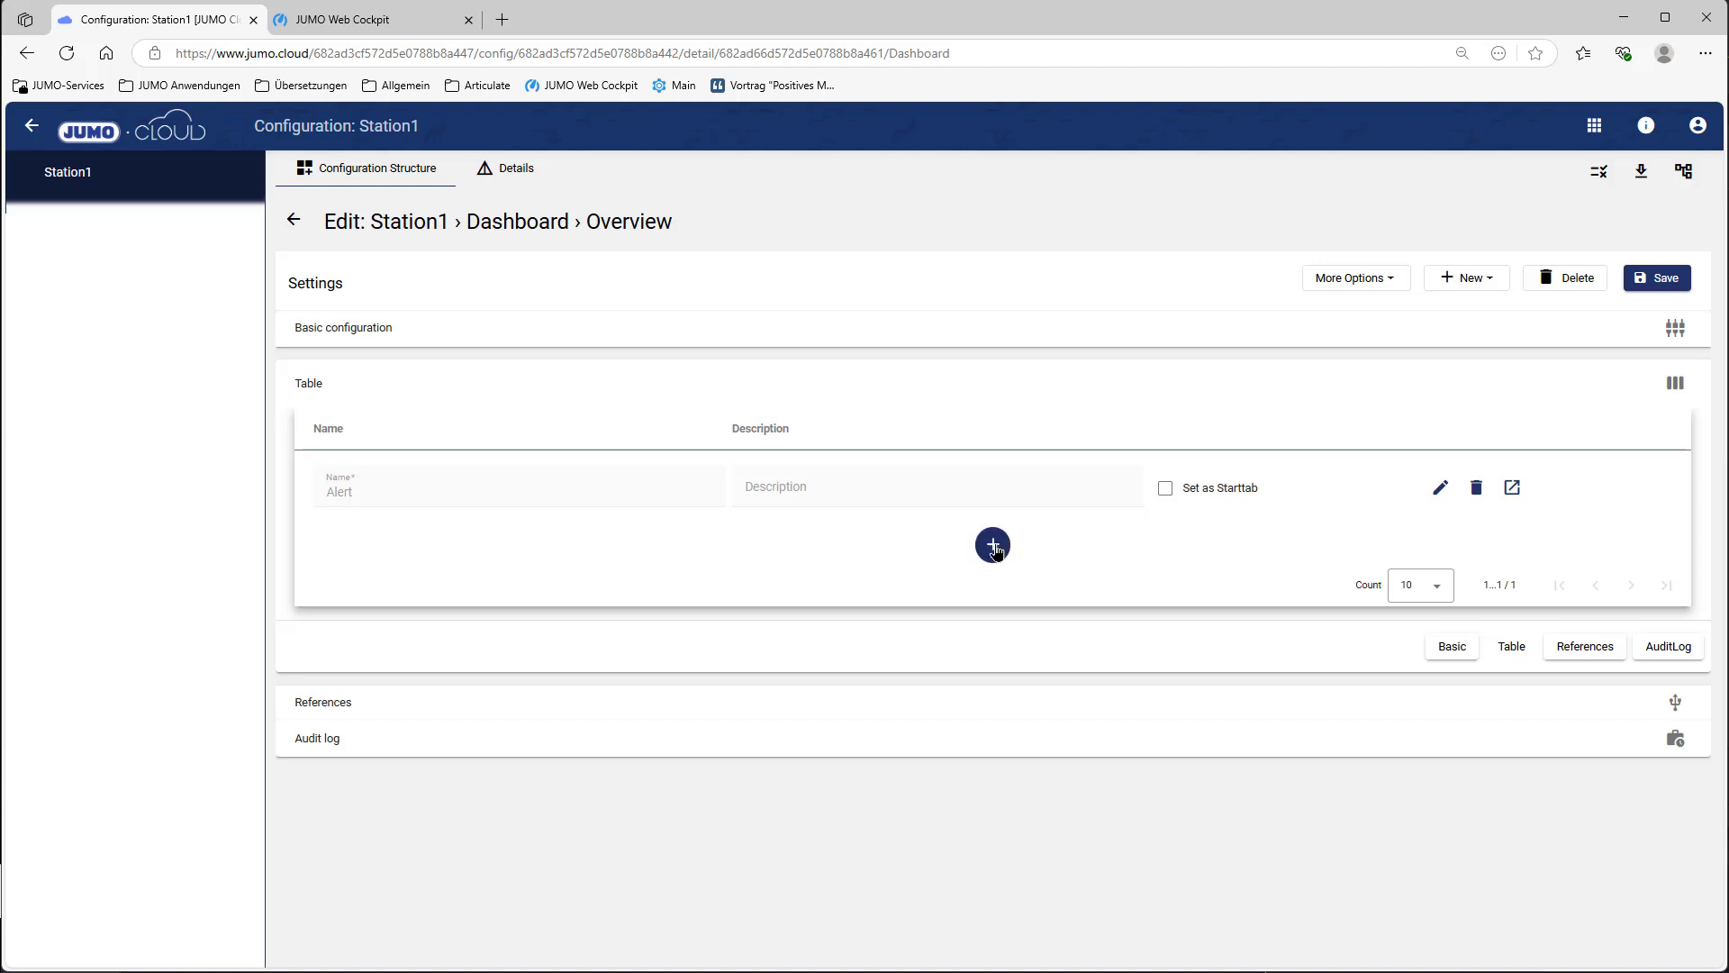
triple_click(537, 571)
type("Alarm planning")
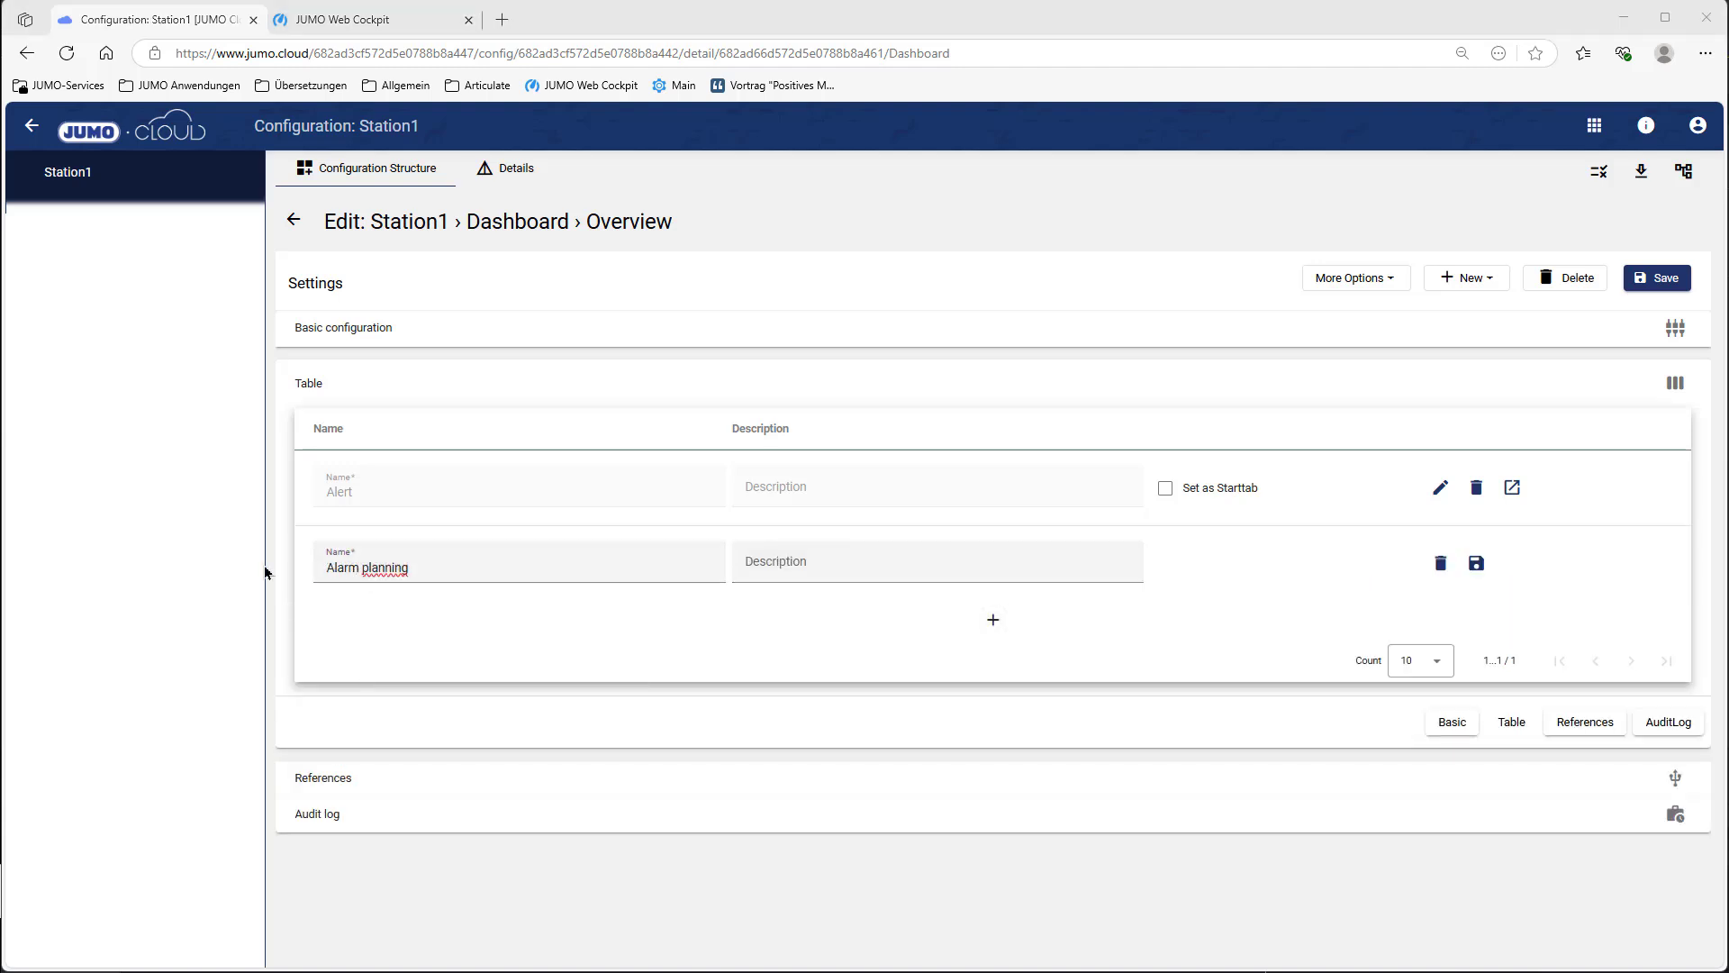
Step: Commit the new tab name, save the dashboard, and return to the configuration structure
left_click(1488, 567)
left_click(1659, 278)
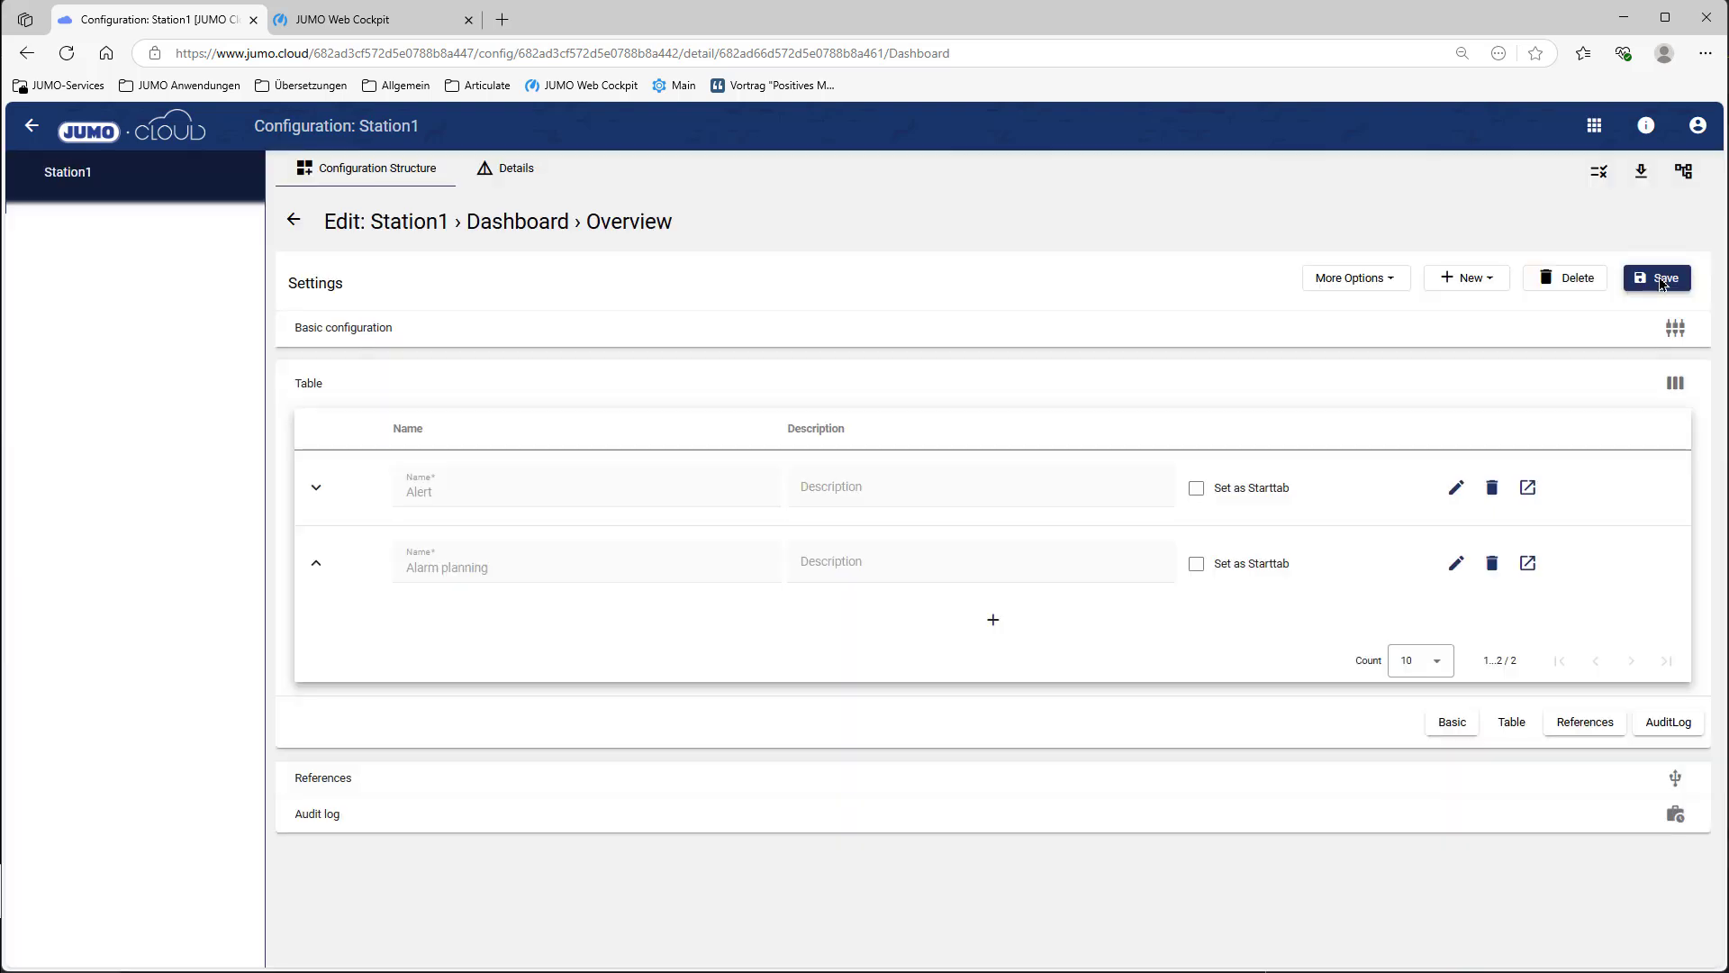
left_click(294, 222)
left_click(296, 230)
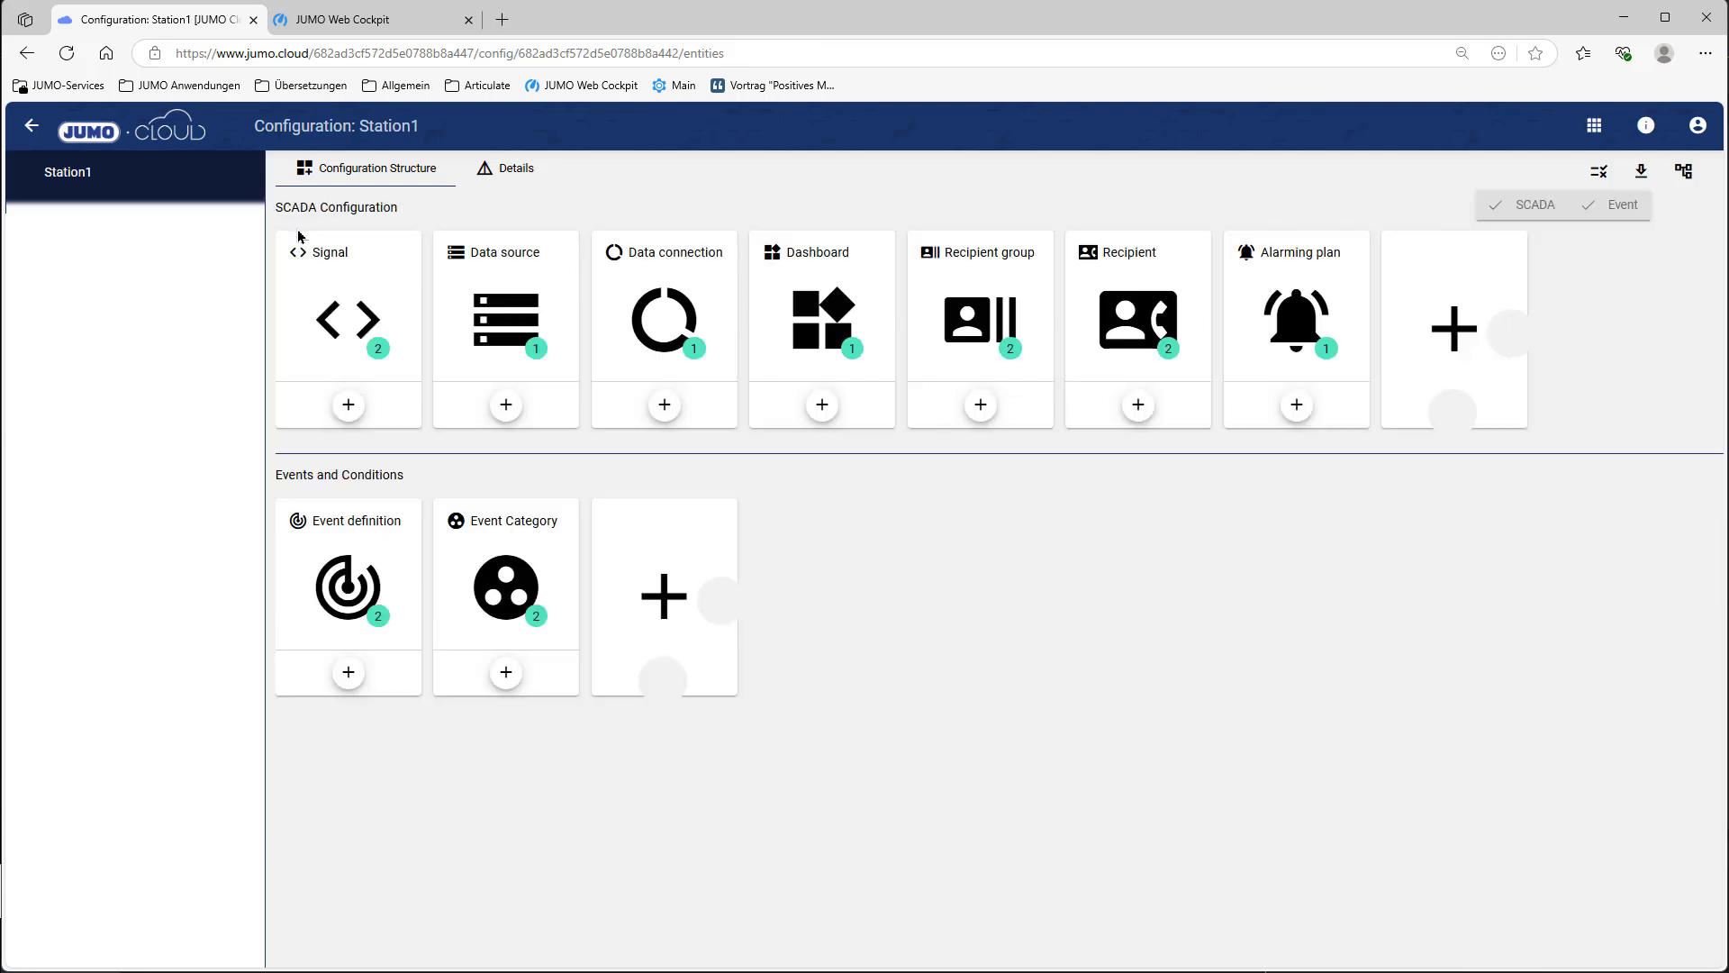
Step: On the live Alarm planning tab, enter edit mode and add an empty 4x4 widget
left_click(1592, 127)
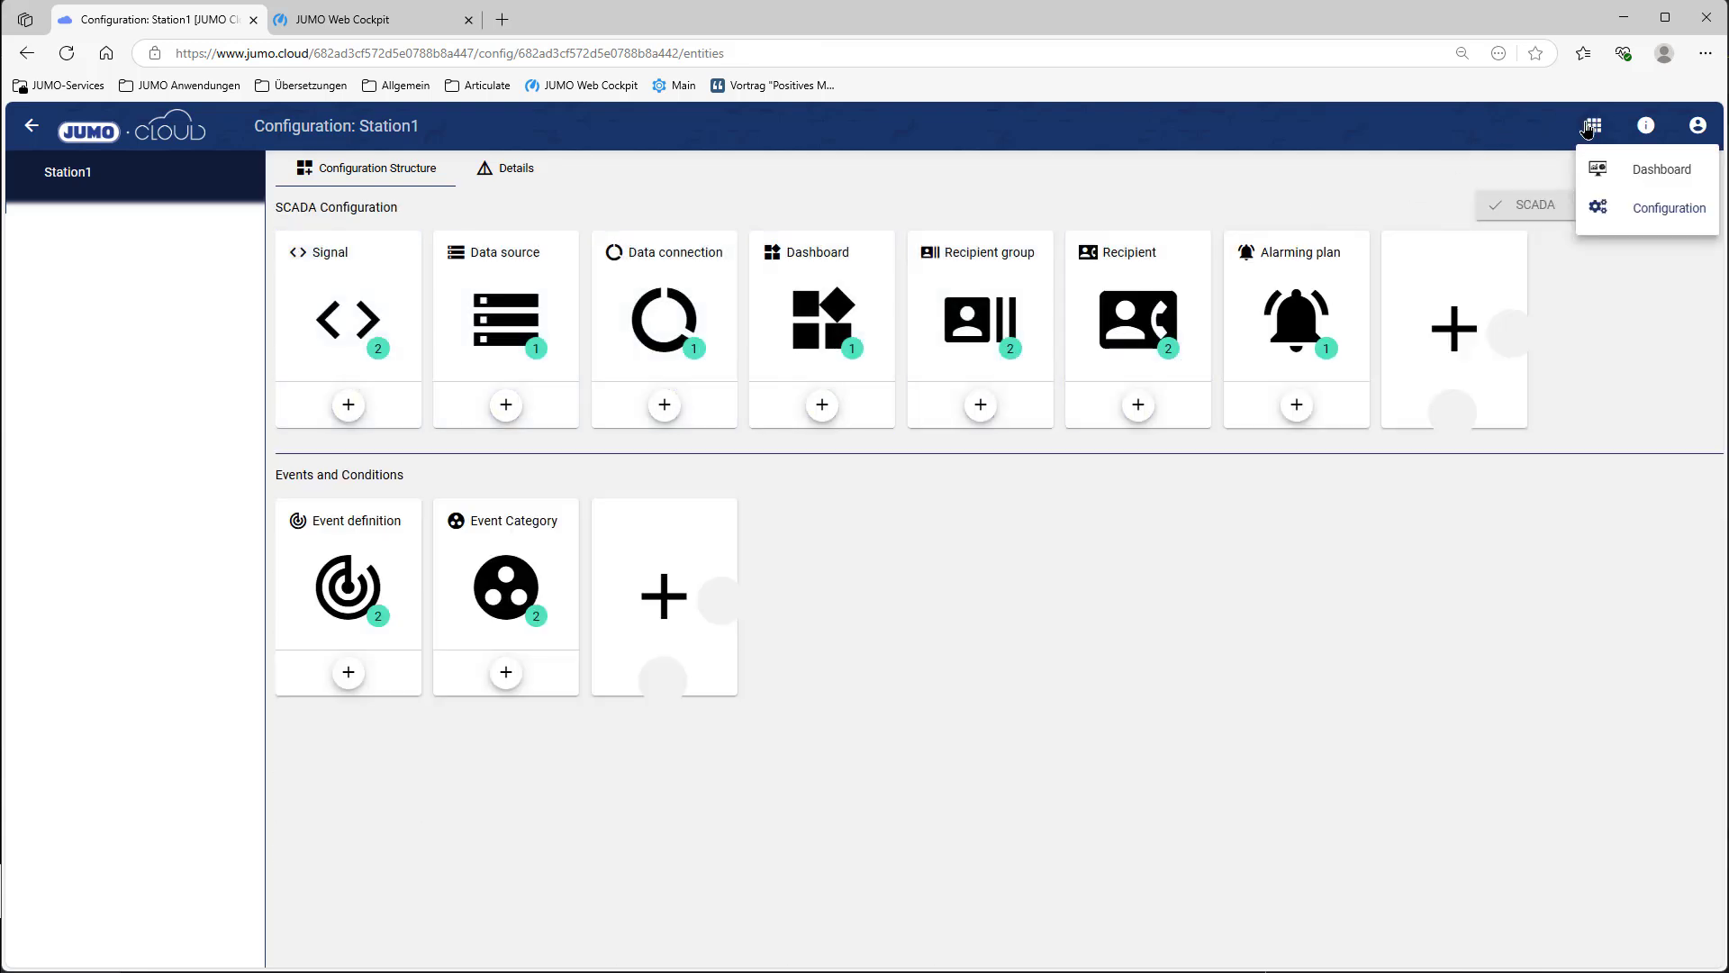
left_click(1651, 180)
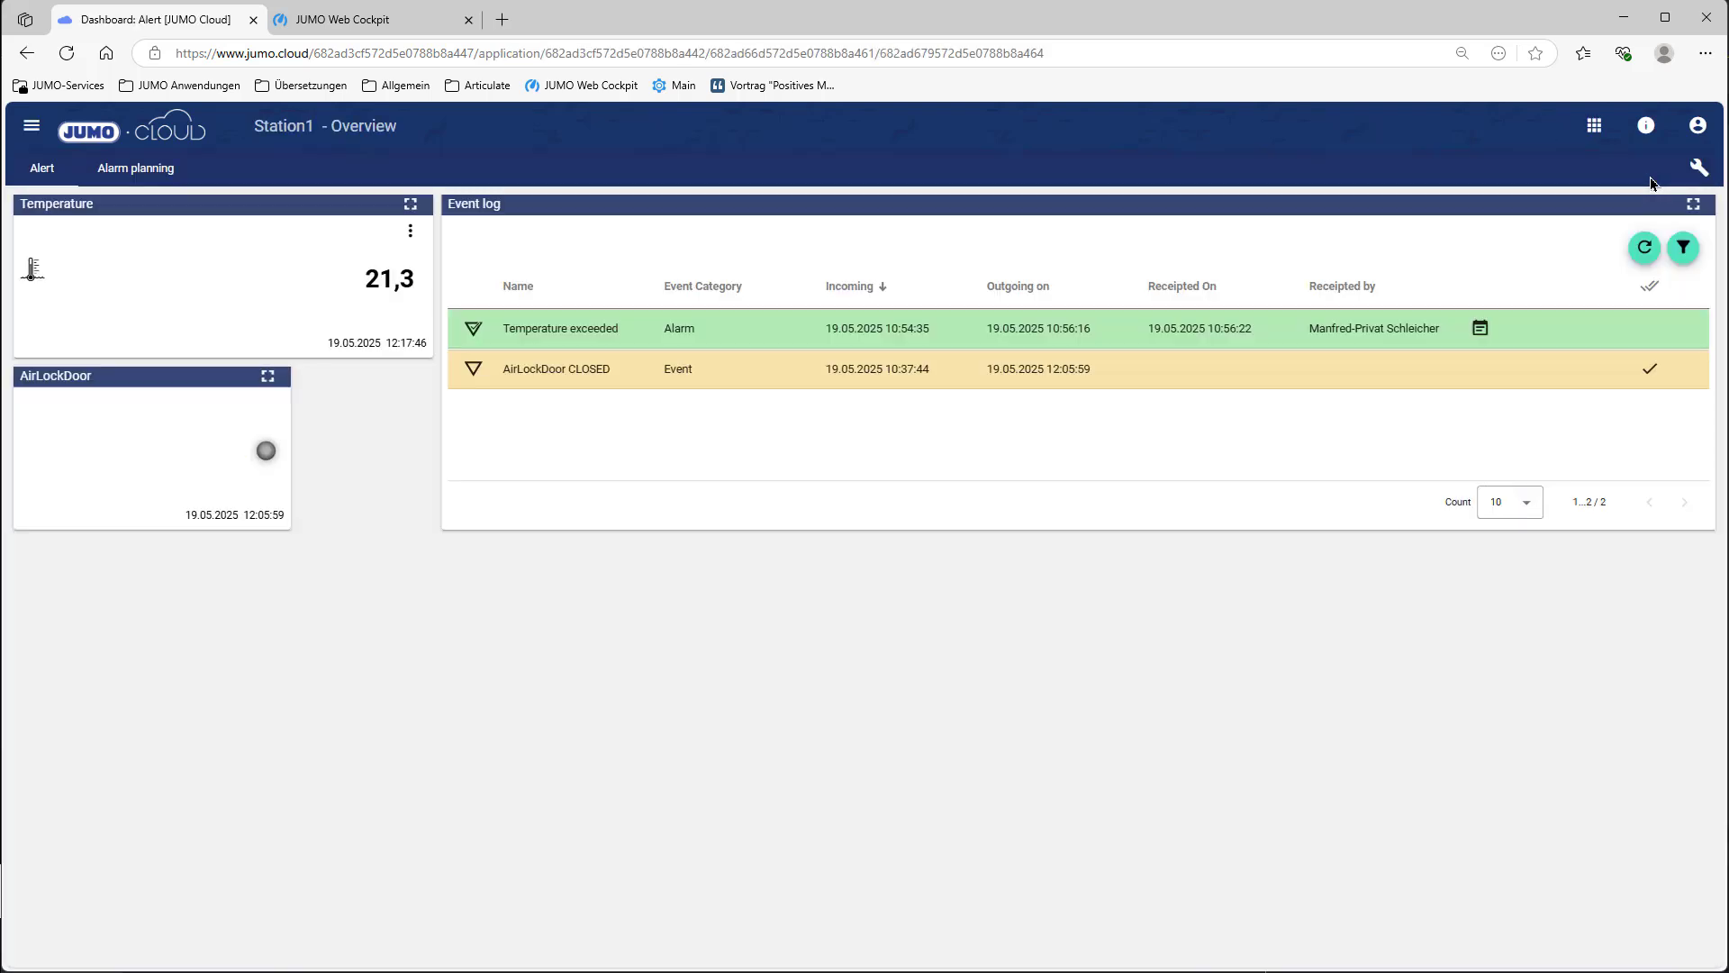
left_click(166, 176)
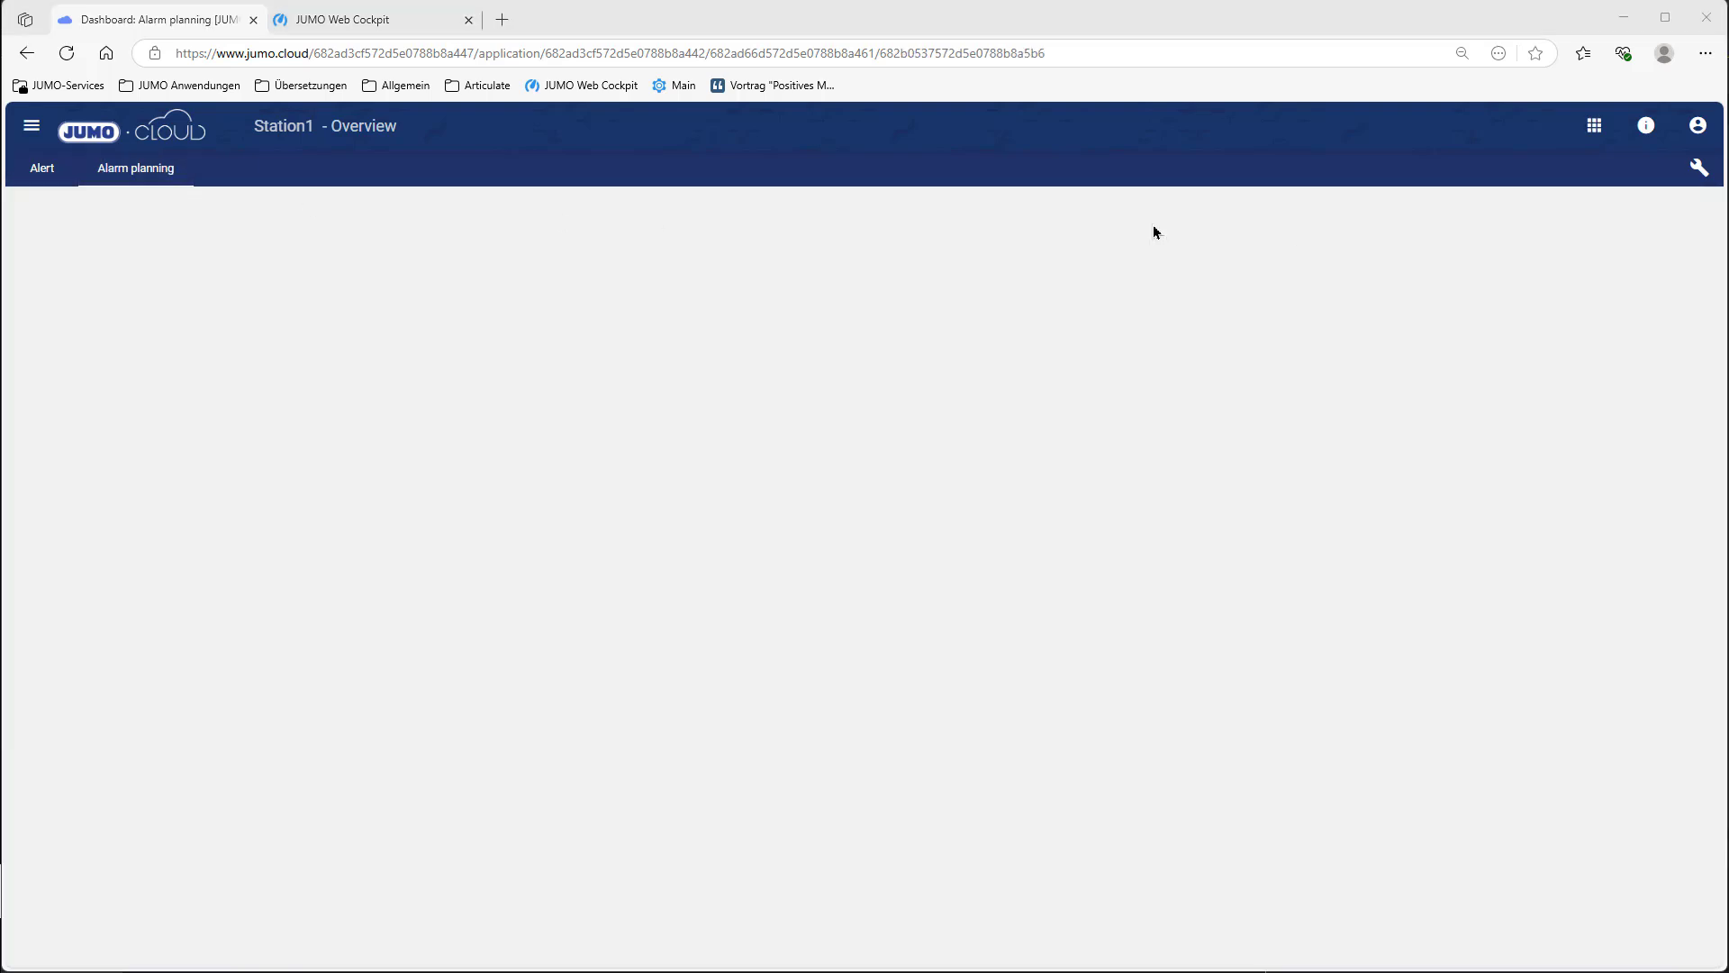
left_click(1700, 169)
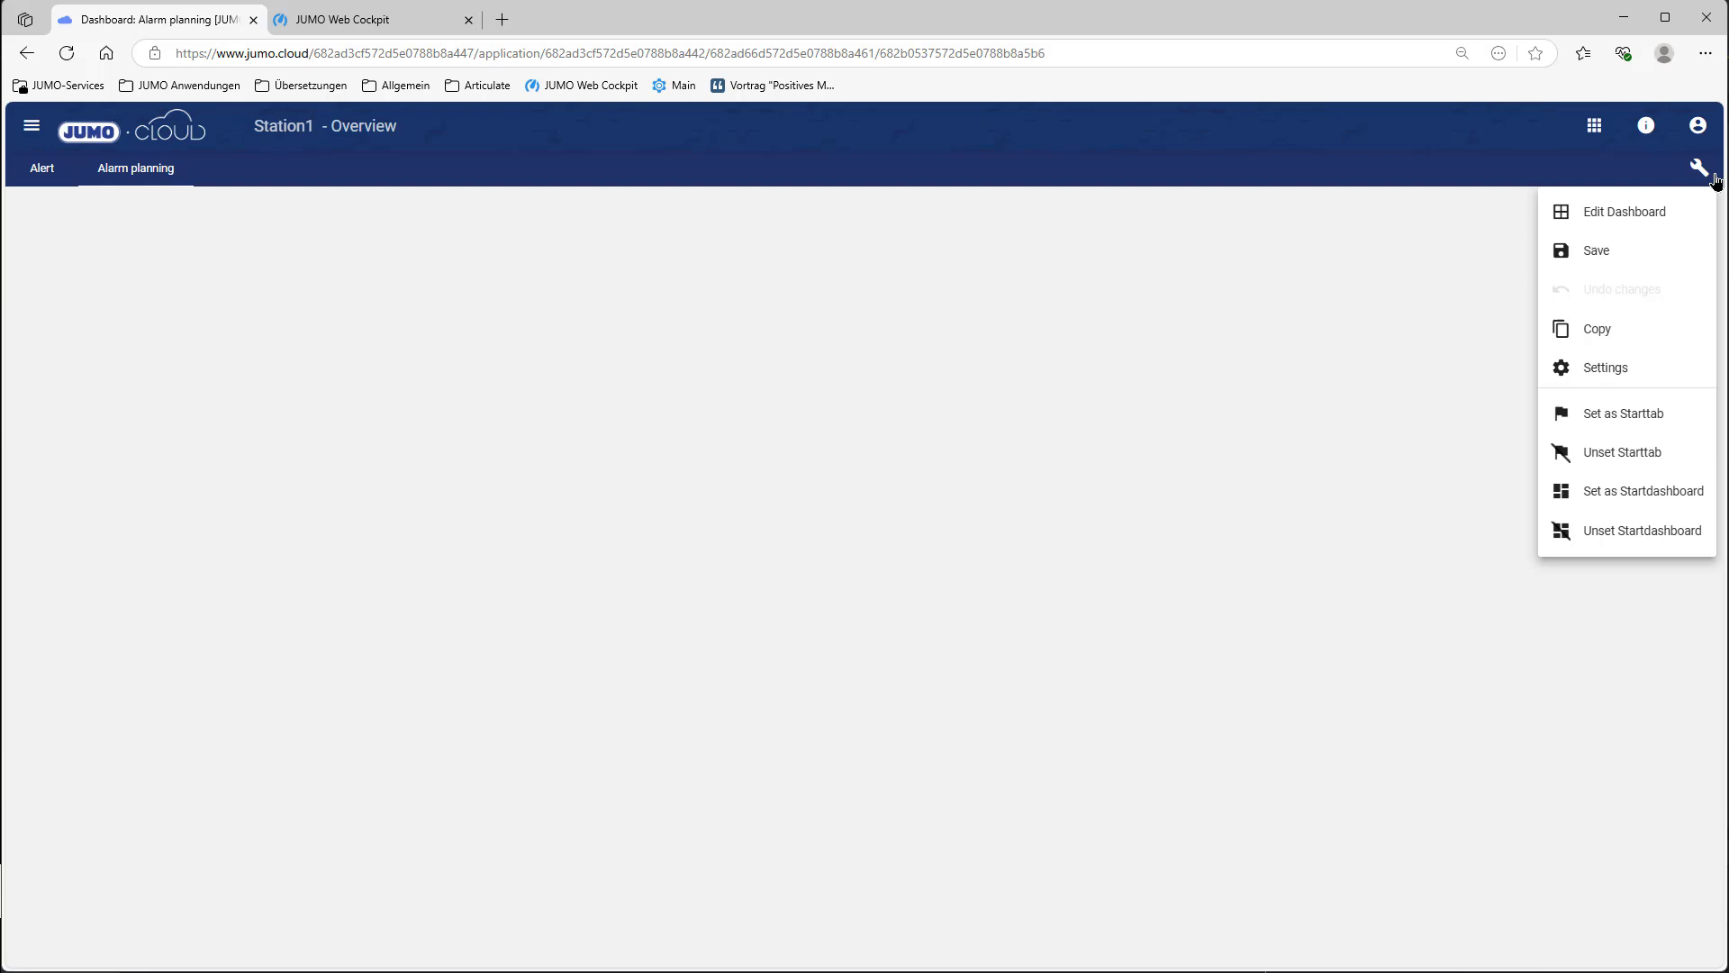
left_click(1641, 219)
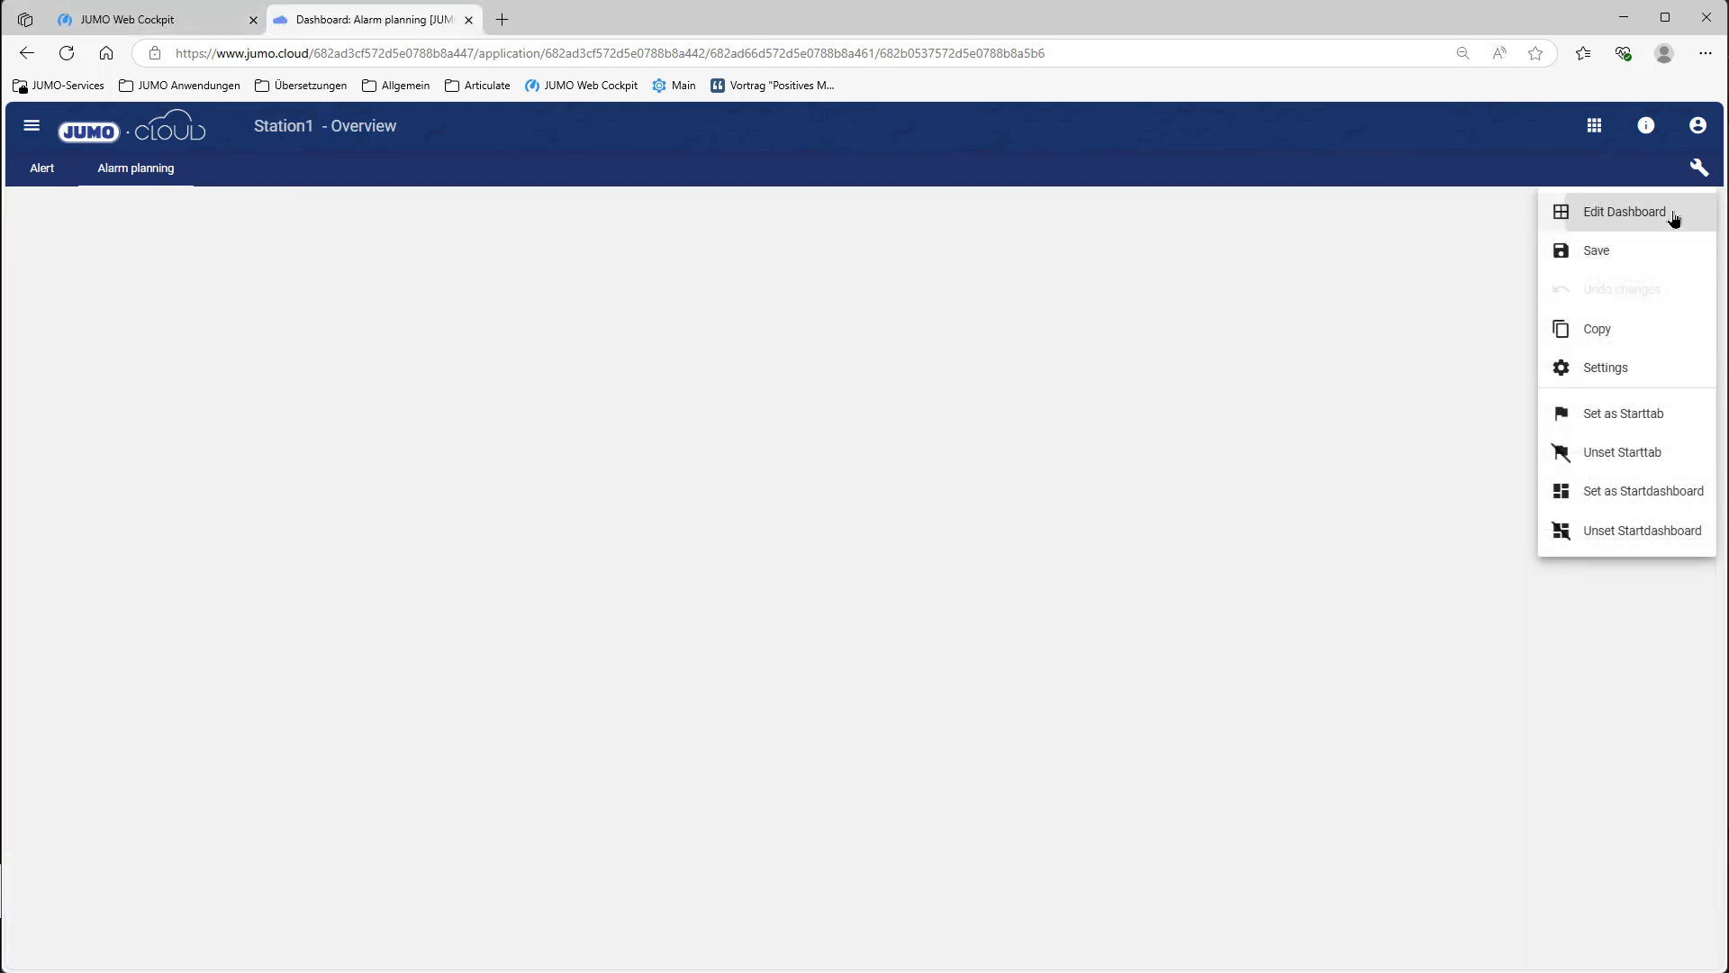
left_click(1673, 215)
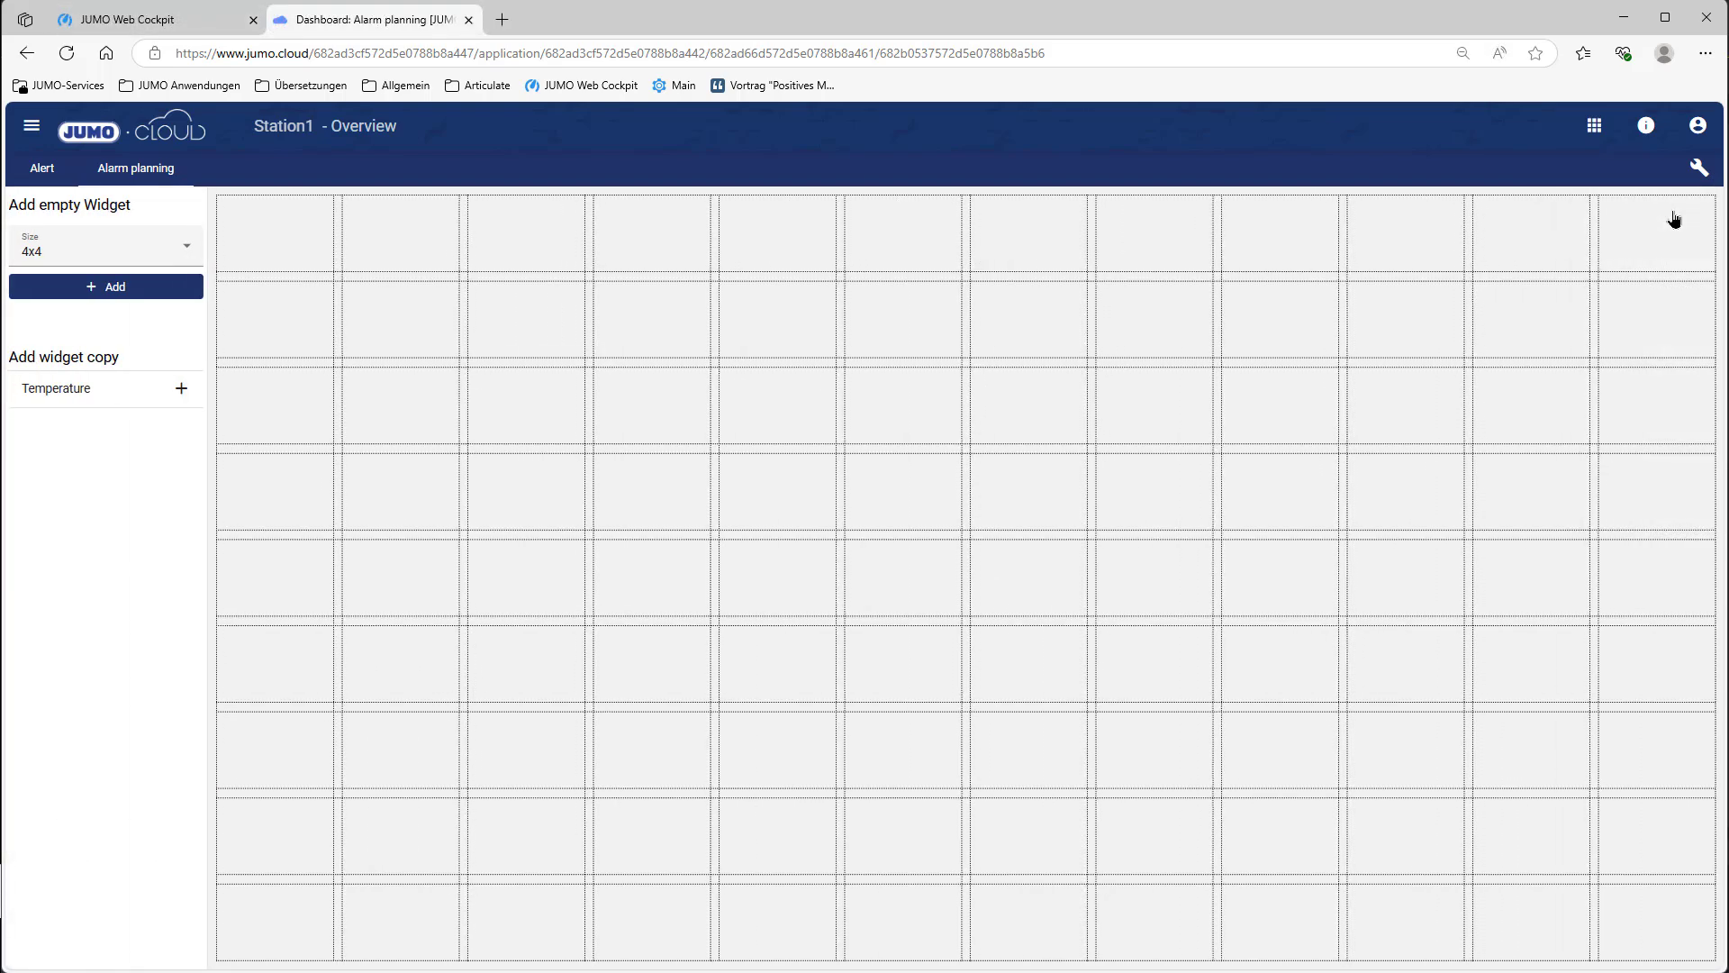
left_click(154, 289)
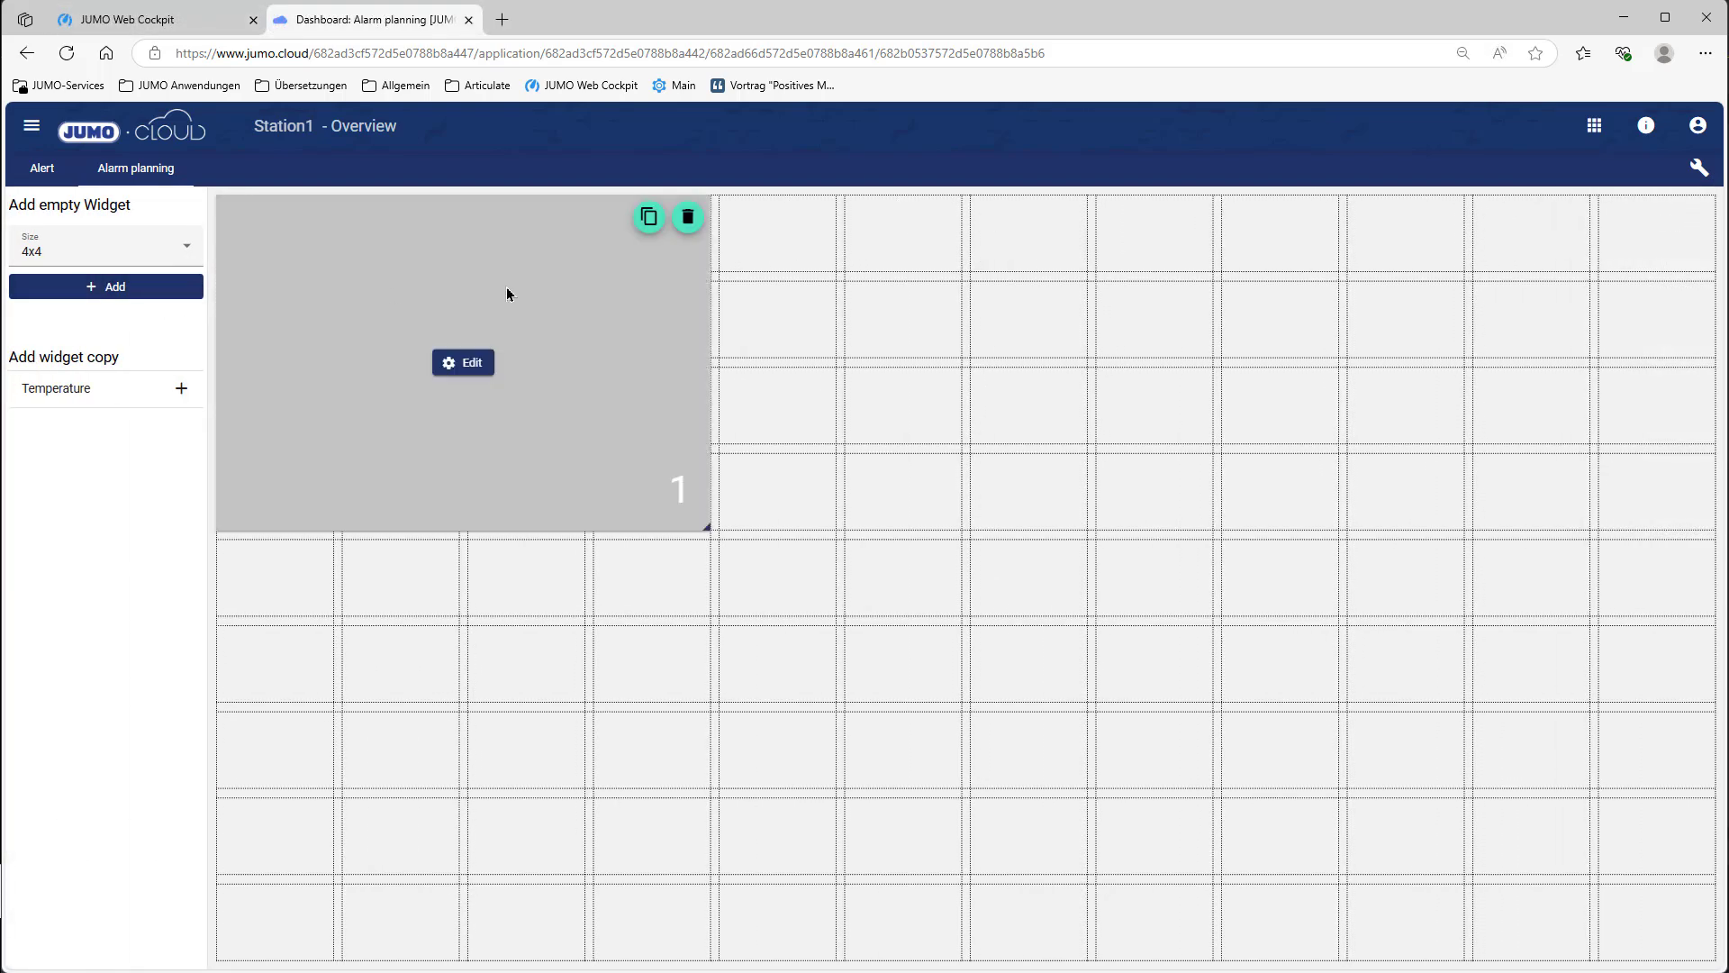
Step: Stretch the widget full-width and taller, make it an Alarm planing widget titled 'Alarm planning'
left_click_drag(544, 531, 498, 933)
left_click_drag(720, 698, 1702, 660)
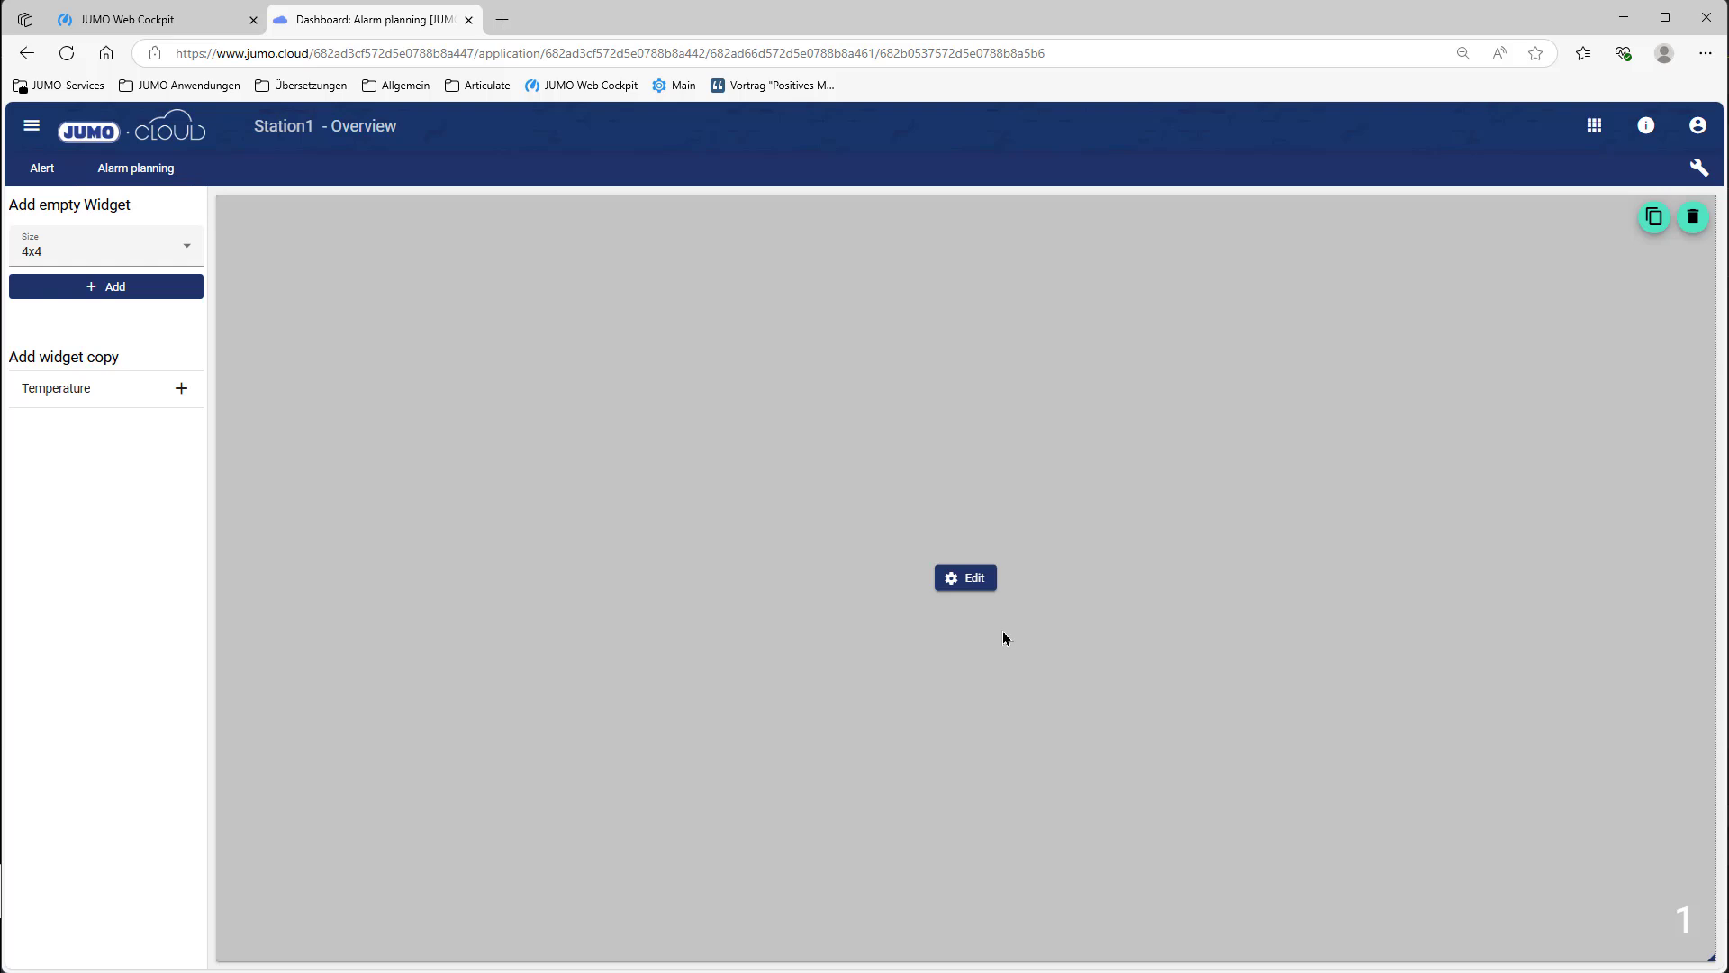
left_click(965, 584)
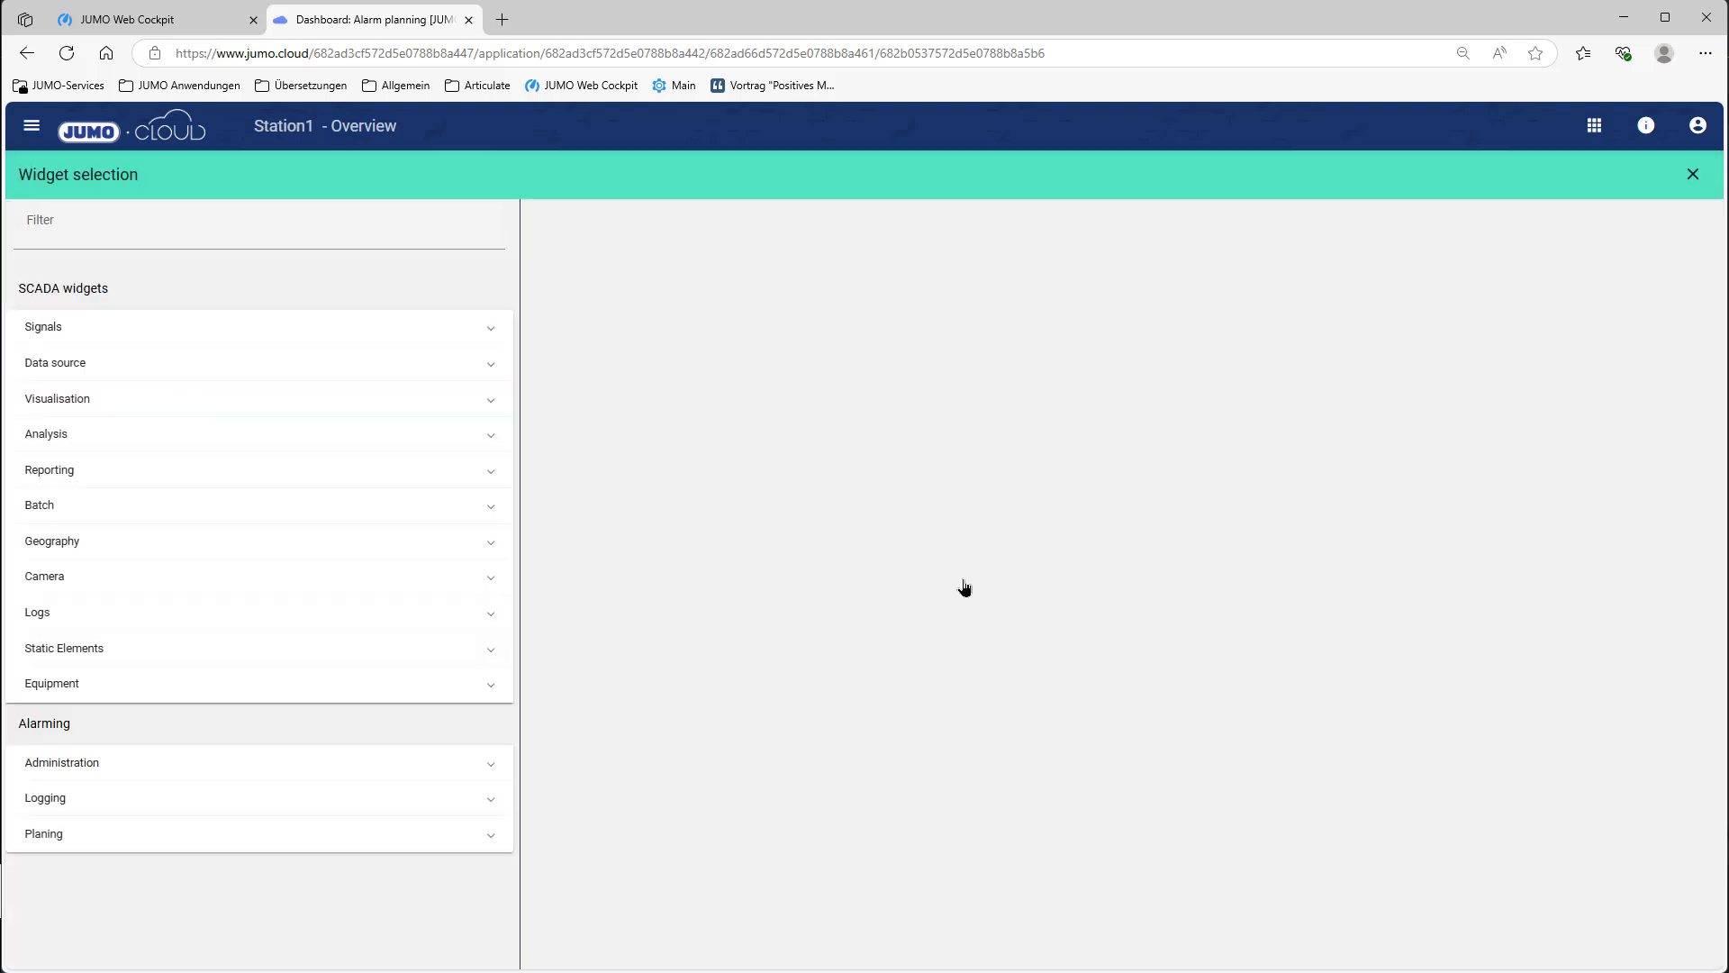
left_click(170, 833)
left_click(156, 898)
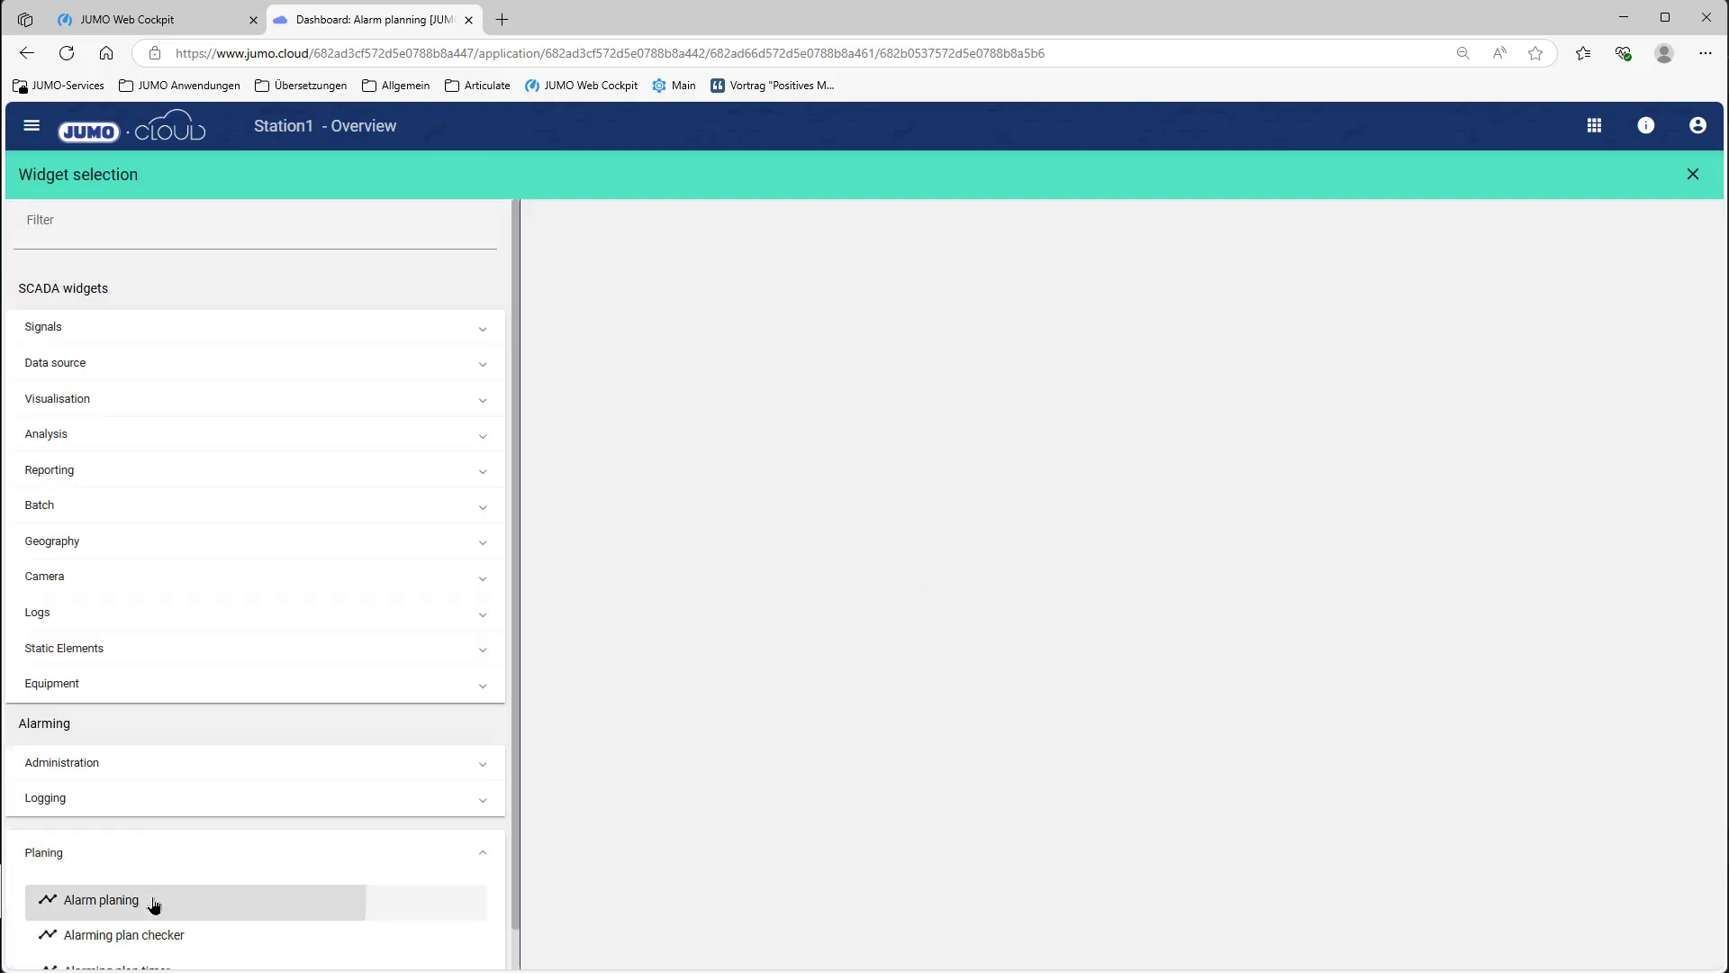
left_click(635, 335)
type("Alarm planning")
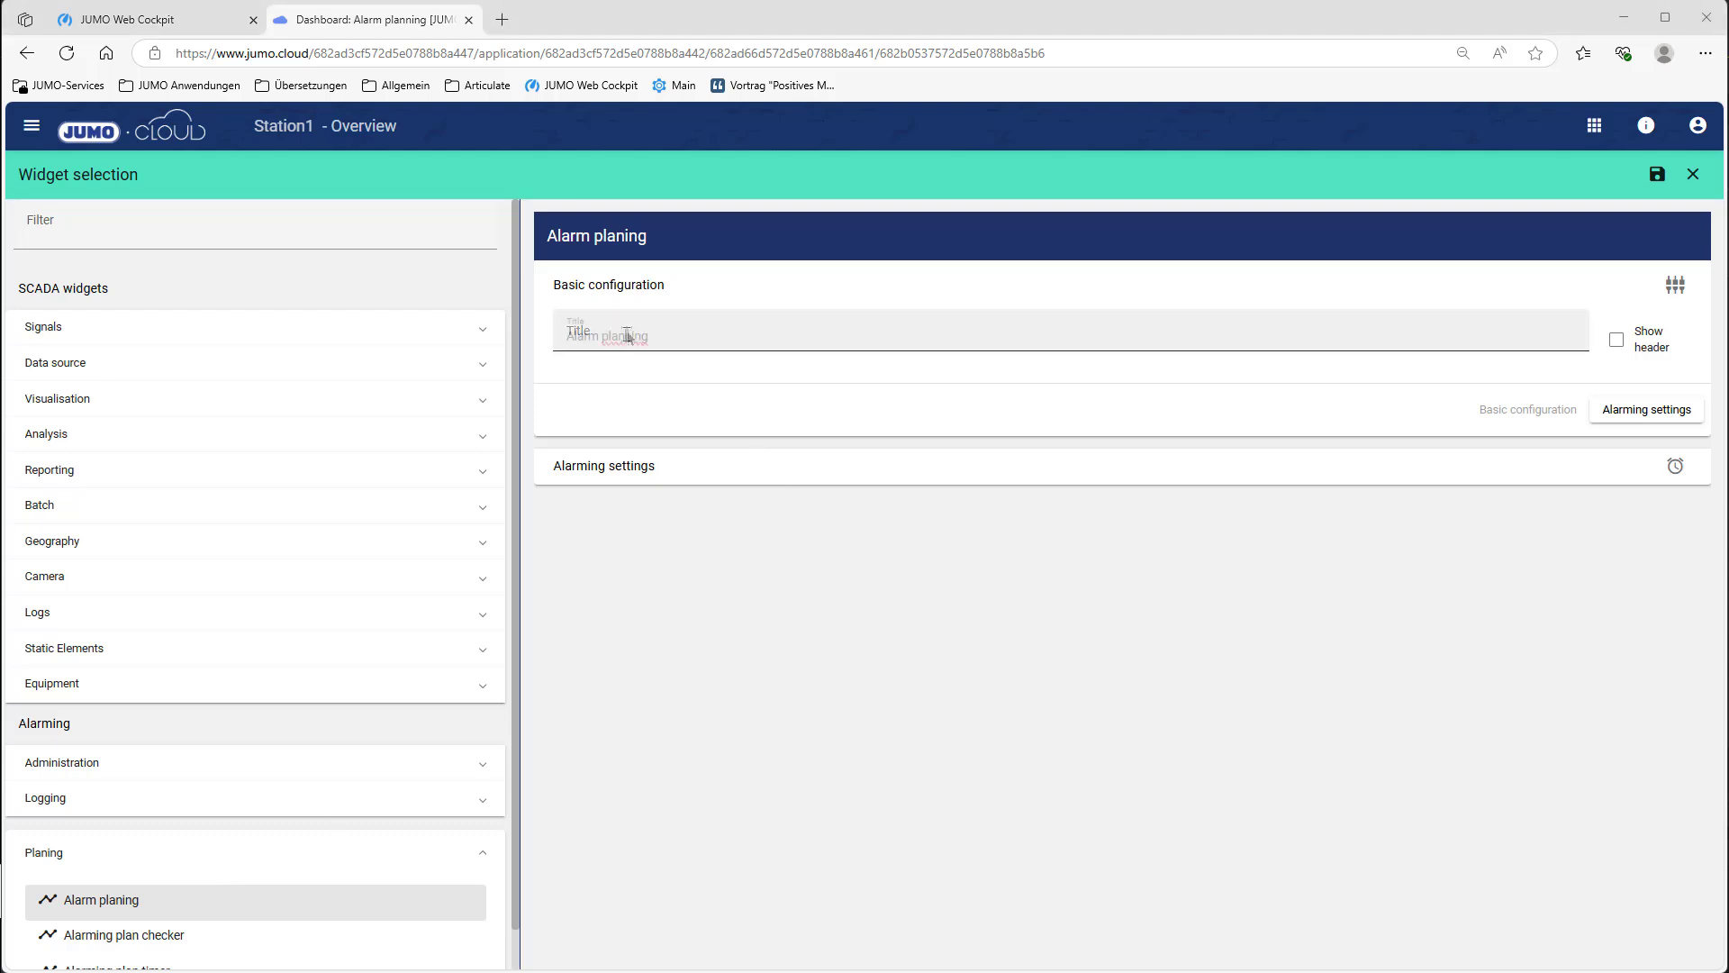
Step: Show the widget header, link it to Alarm plan 1, and save the widget
left_click(1622, 348)
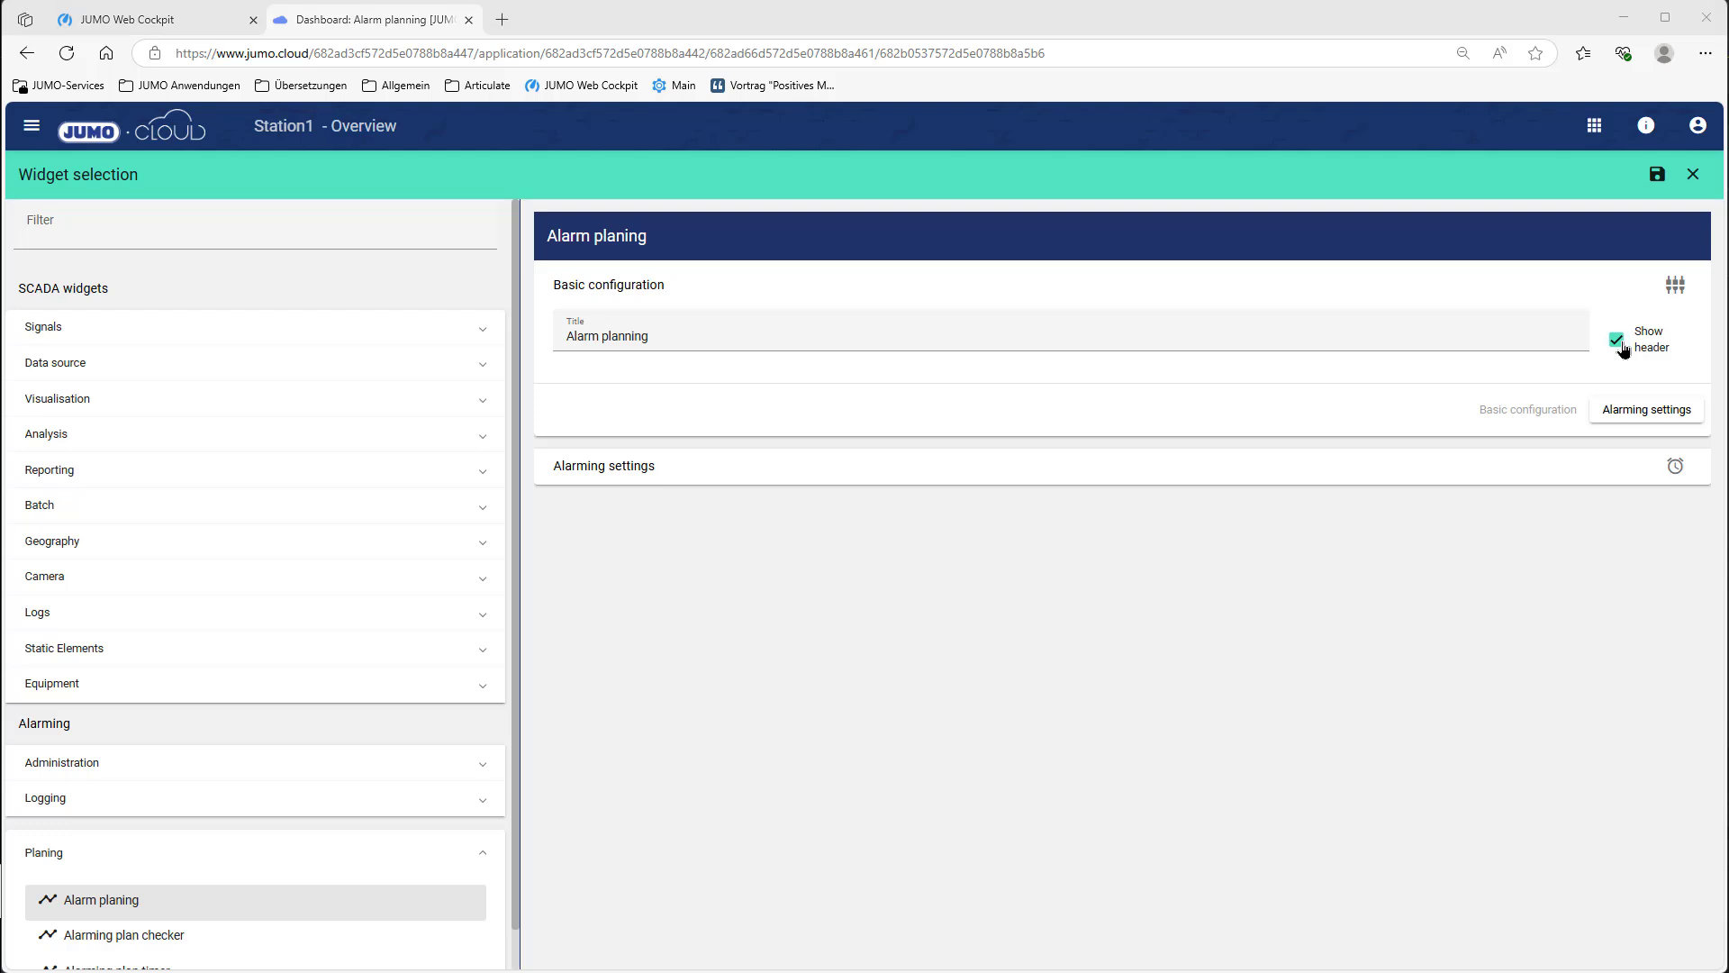
left_click(1412, 485)
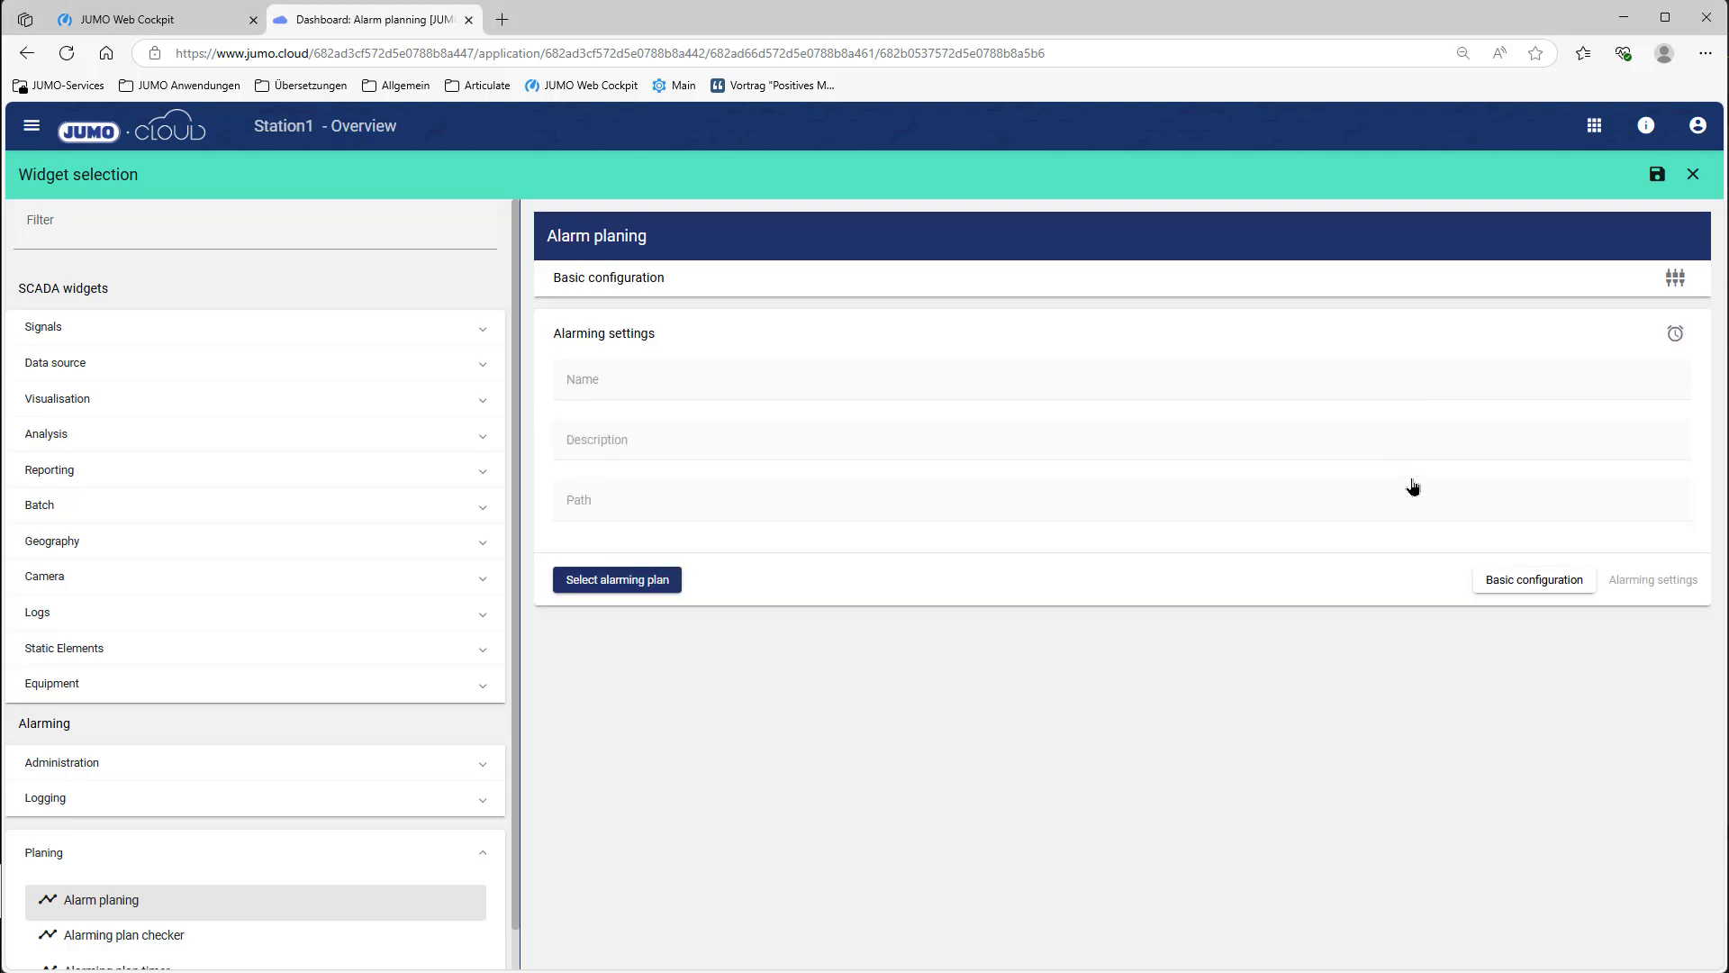
left_click(656, 585)
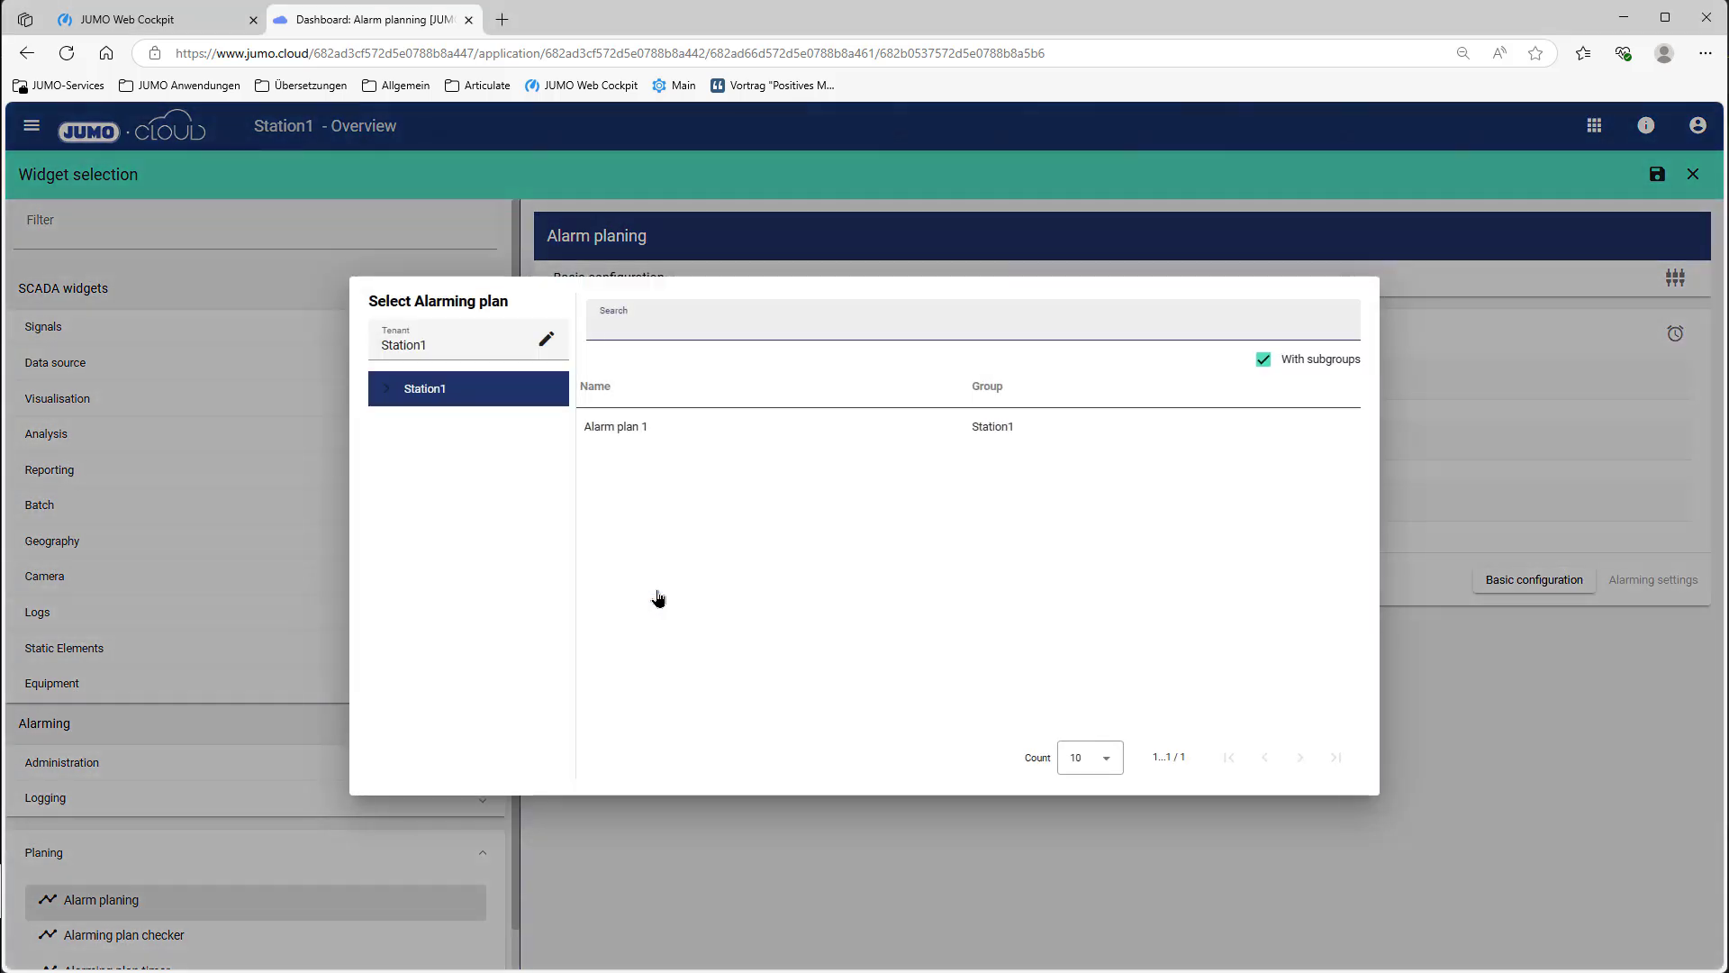
left_click(663, 437)
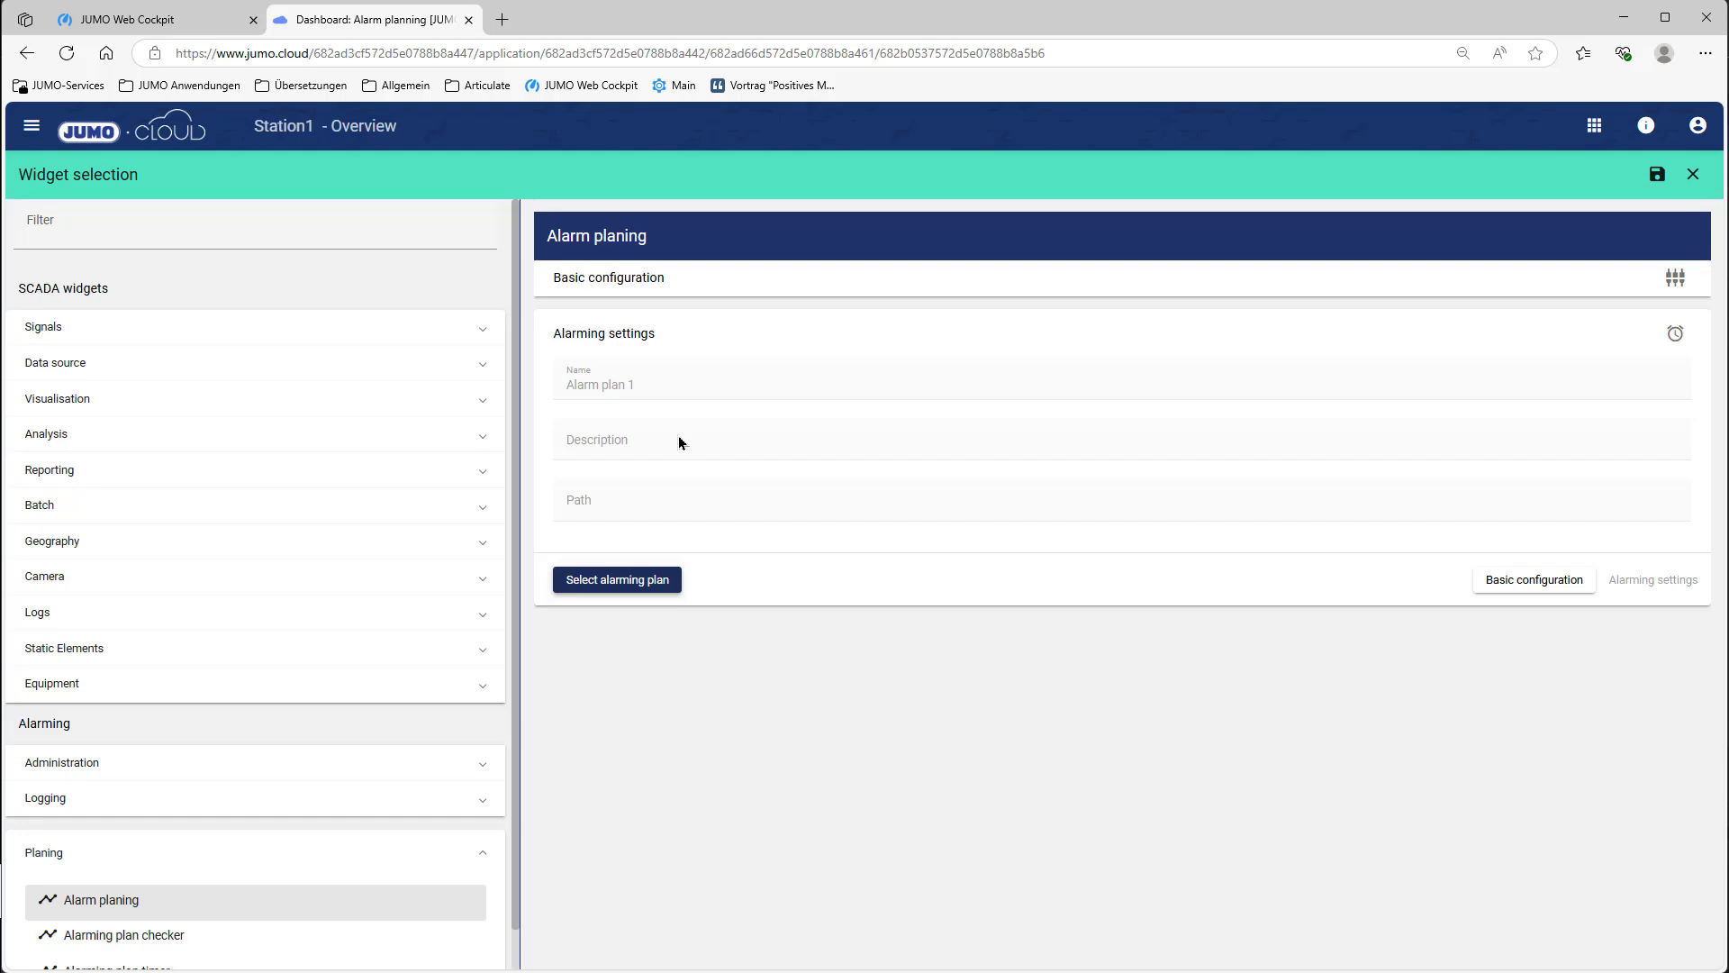
left_click(1658, 174)
left_click(1699, 167)
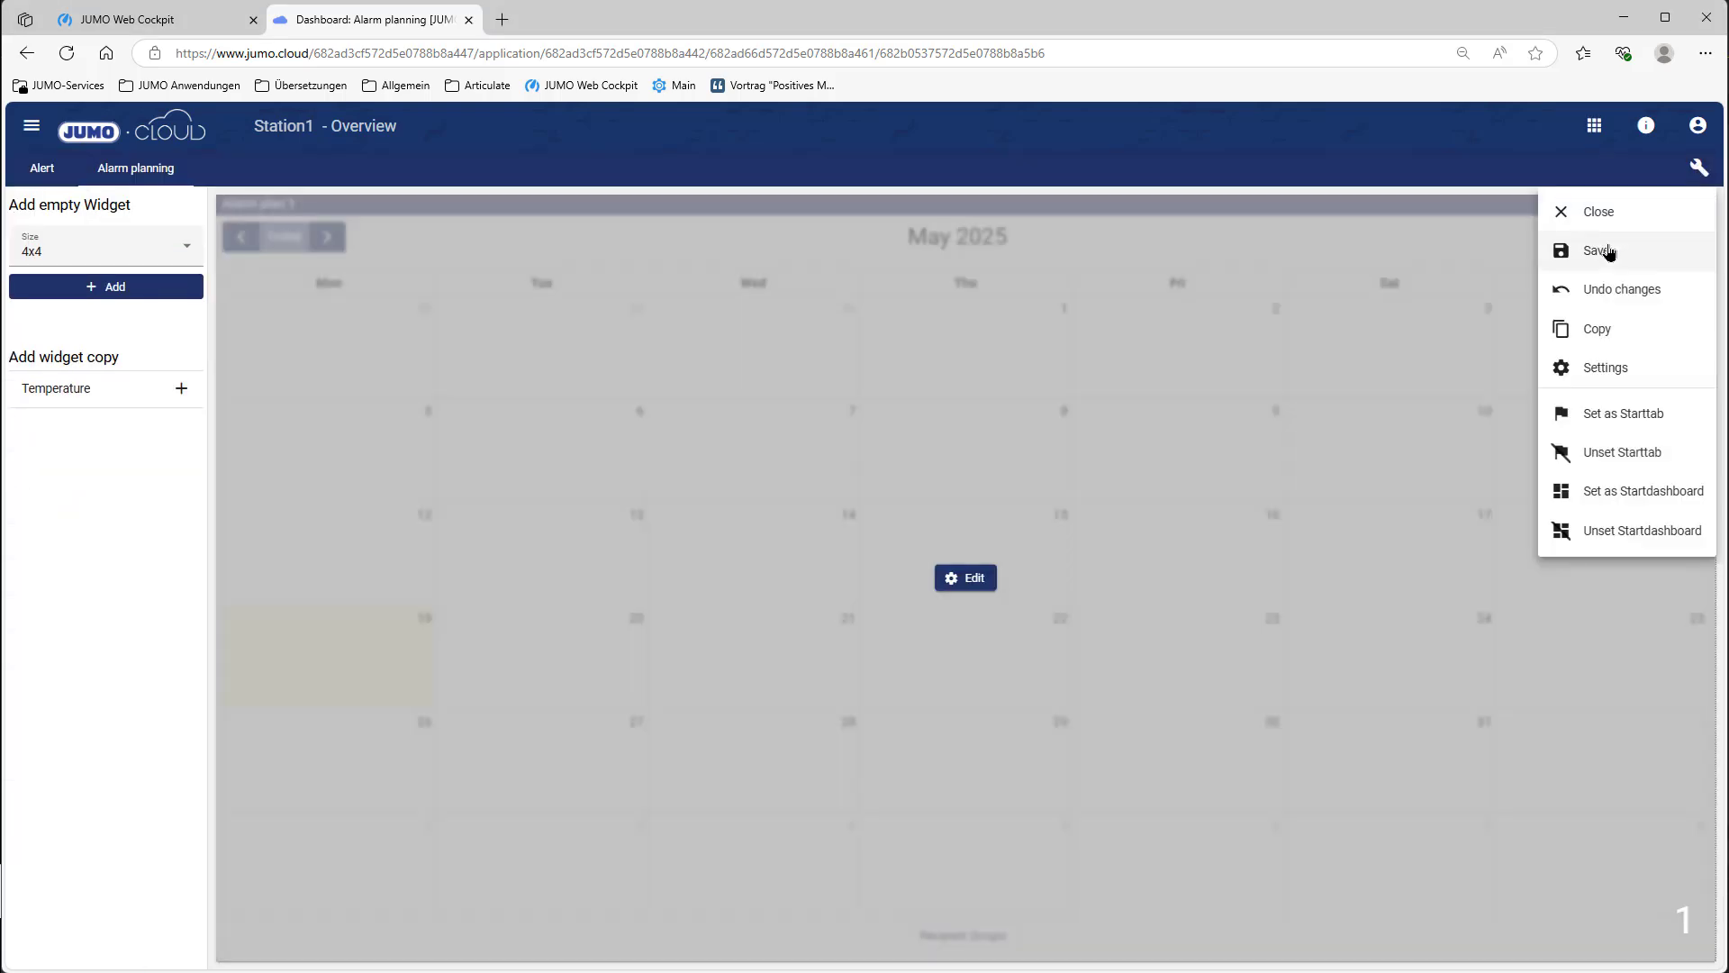
Step: Save the dashboard and select the service-period recipient group
left_click(1596, 252)
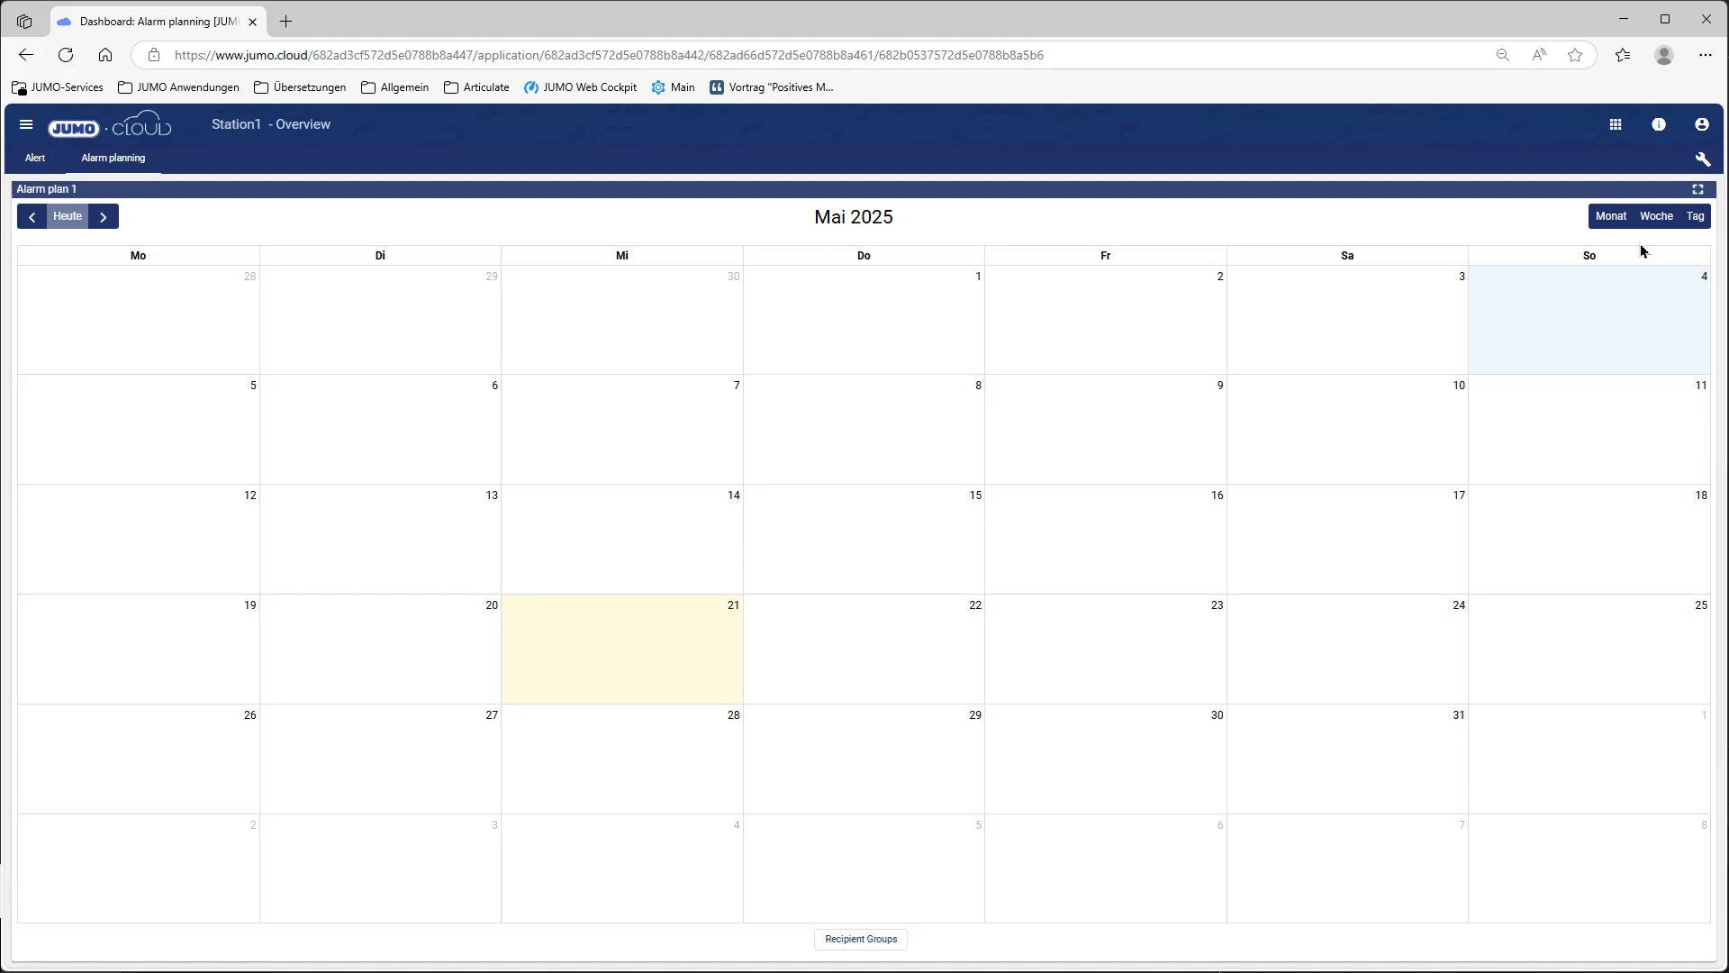
left_click(868, 944)
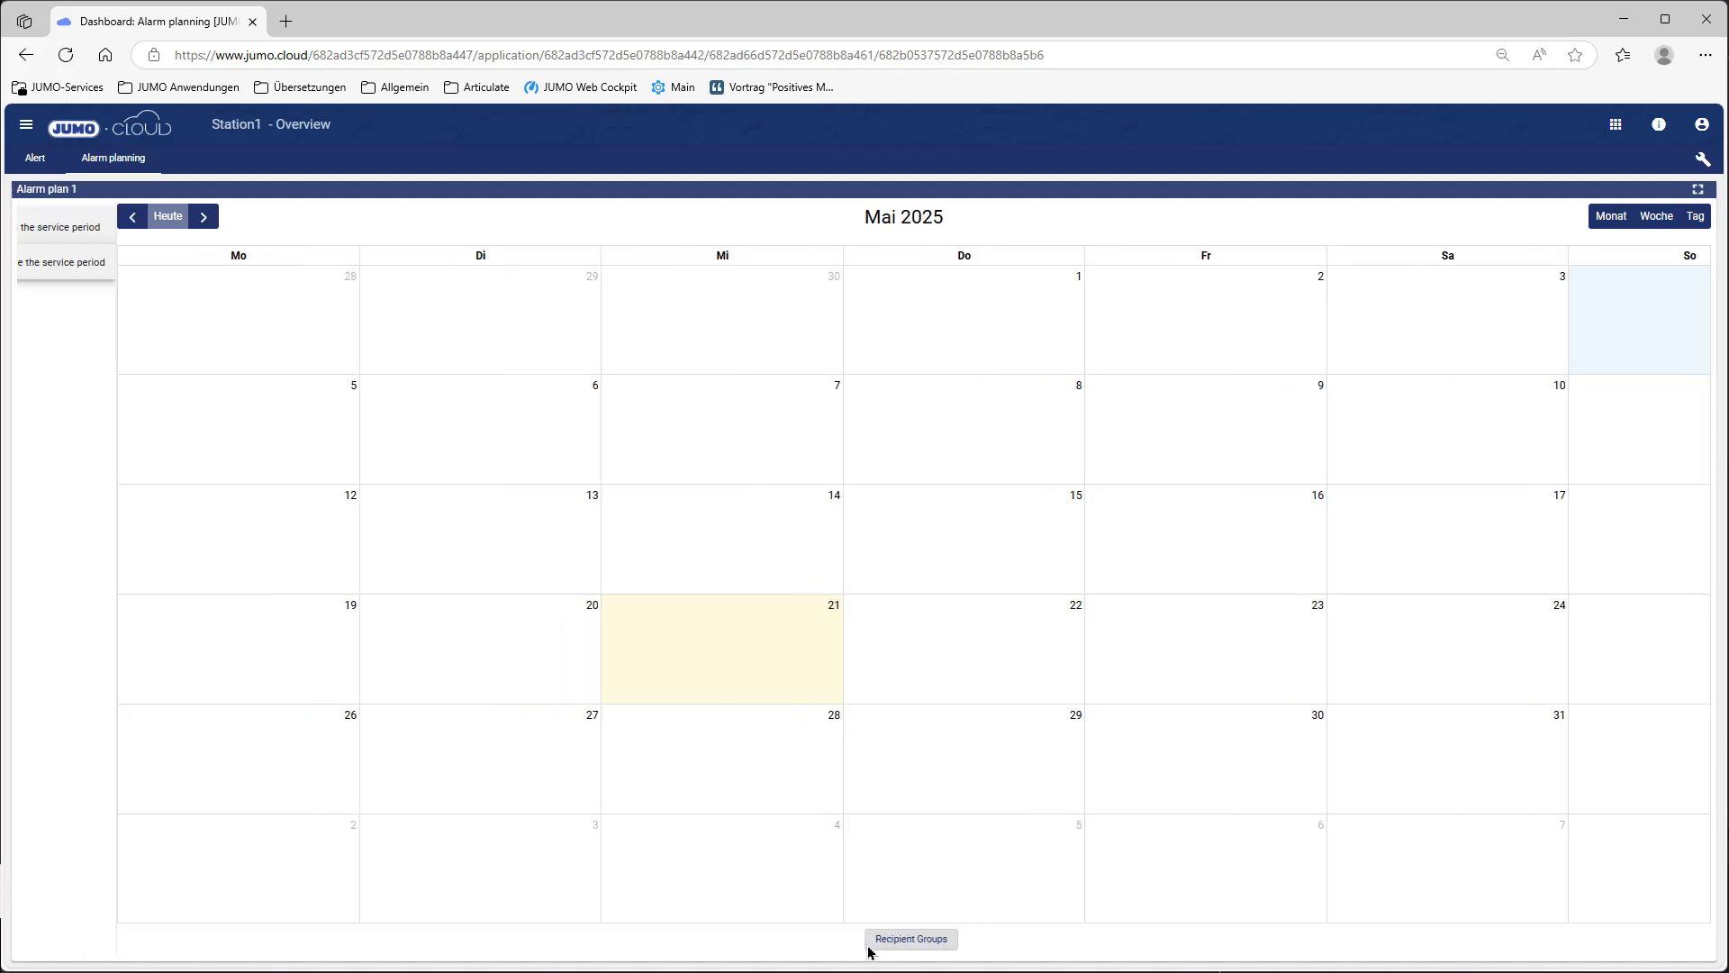
left_click(117, 225)
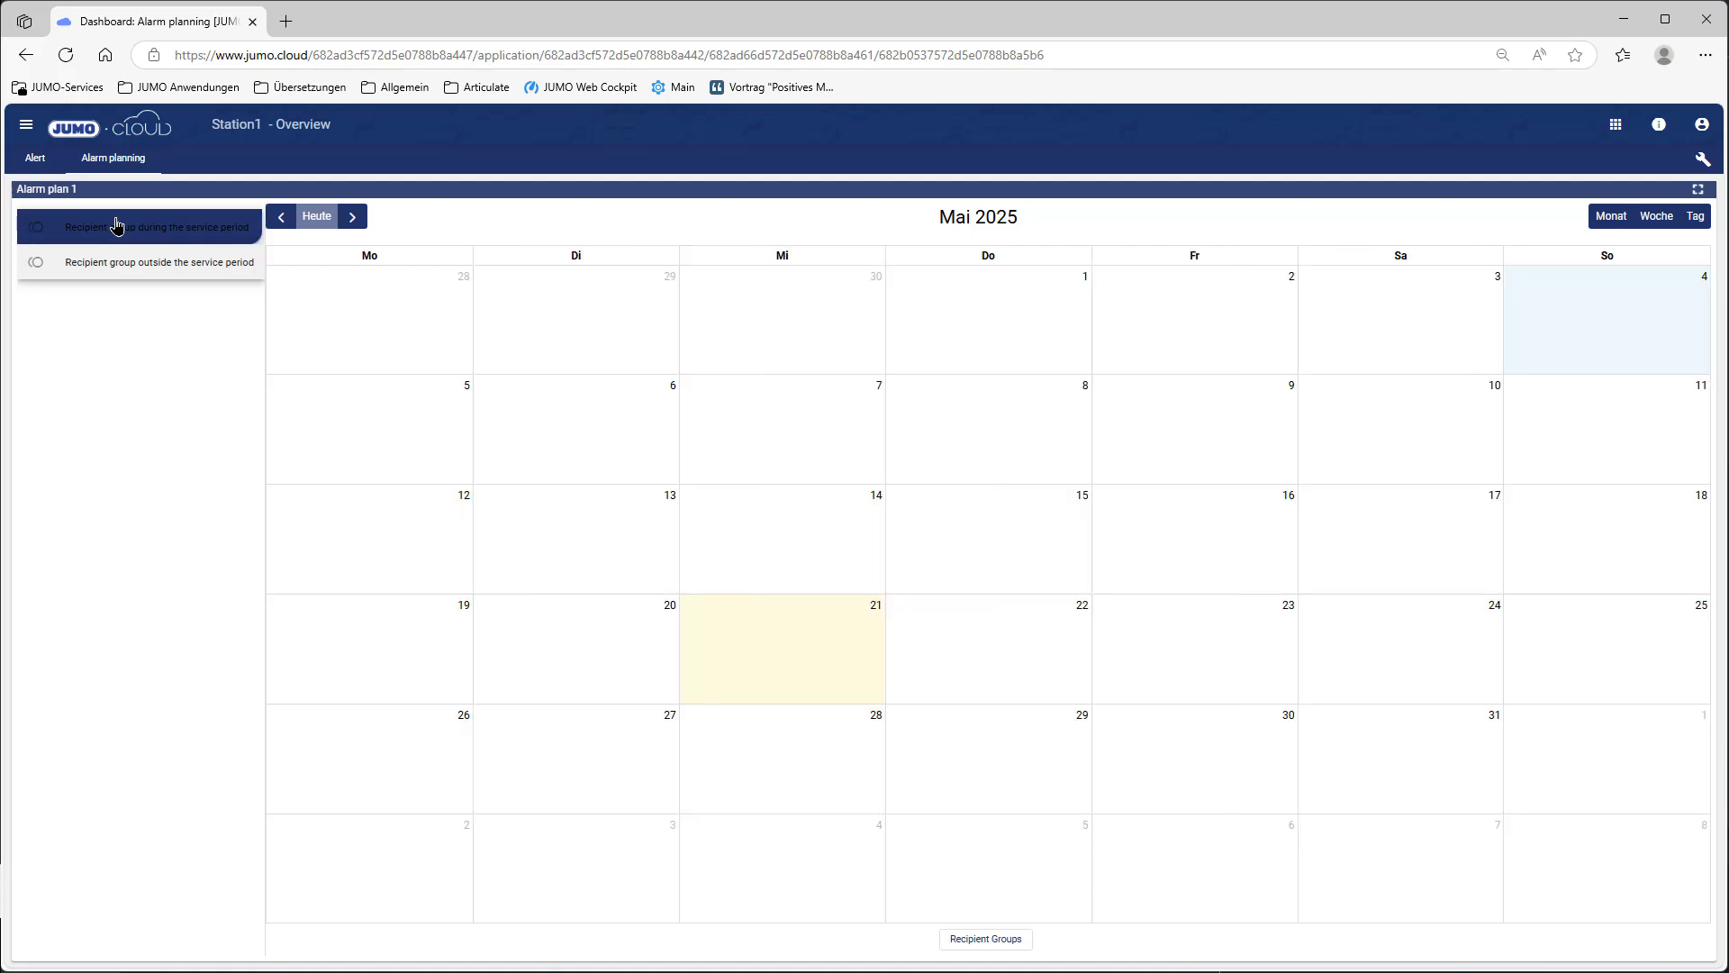
Step: Create an appointment on 22 May from 07:00 to 4 PM
left_click(968, 640)
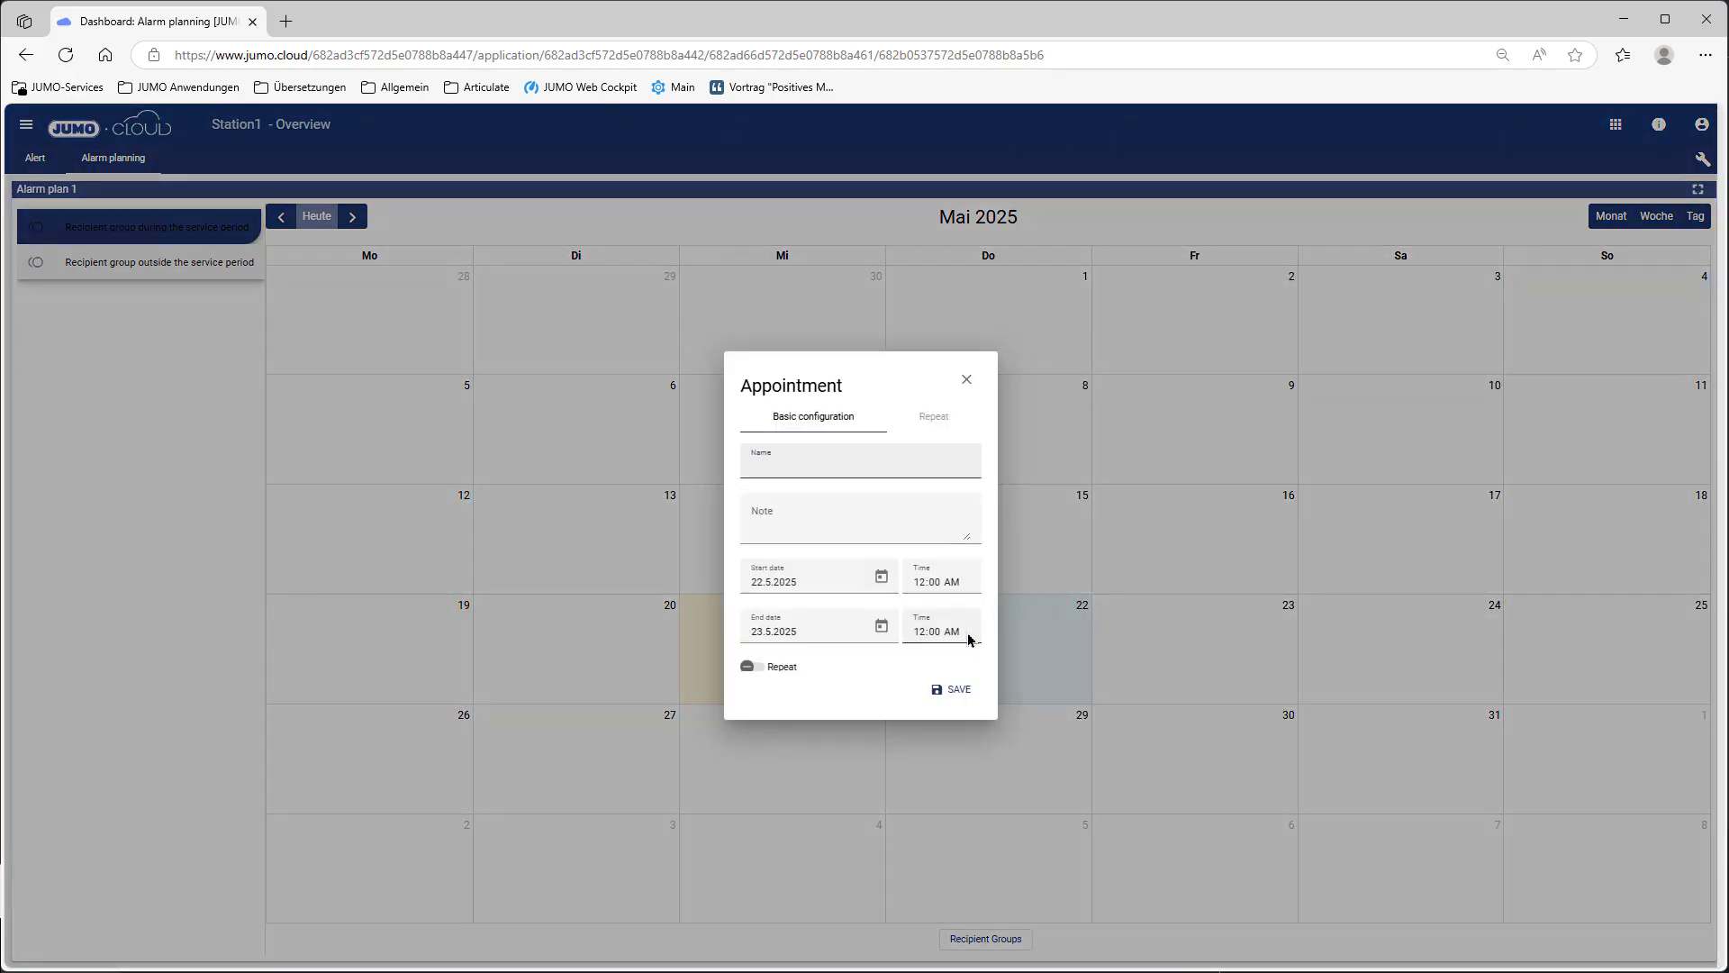
left_click(922, 582)
type("07")
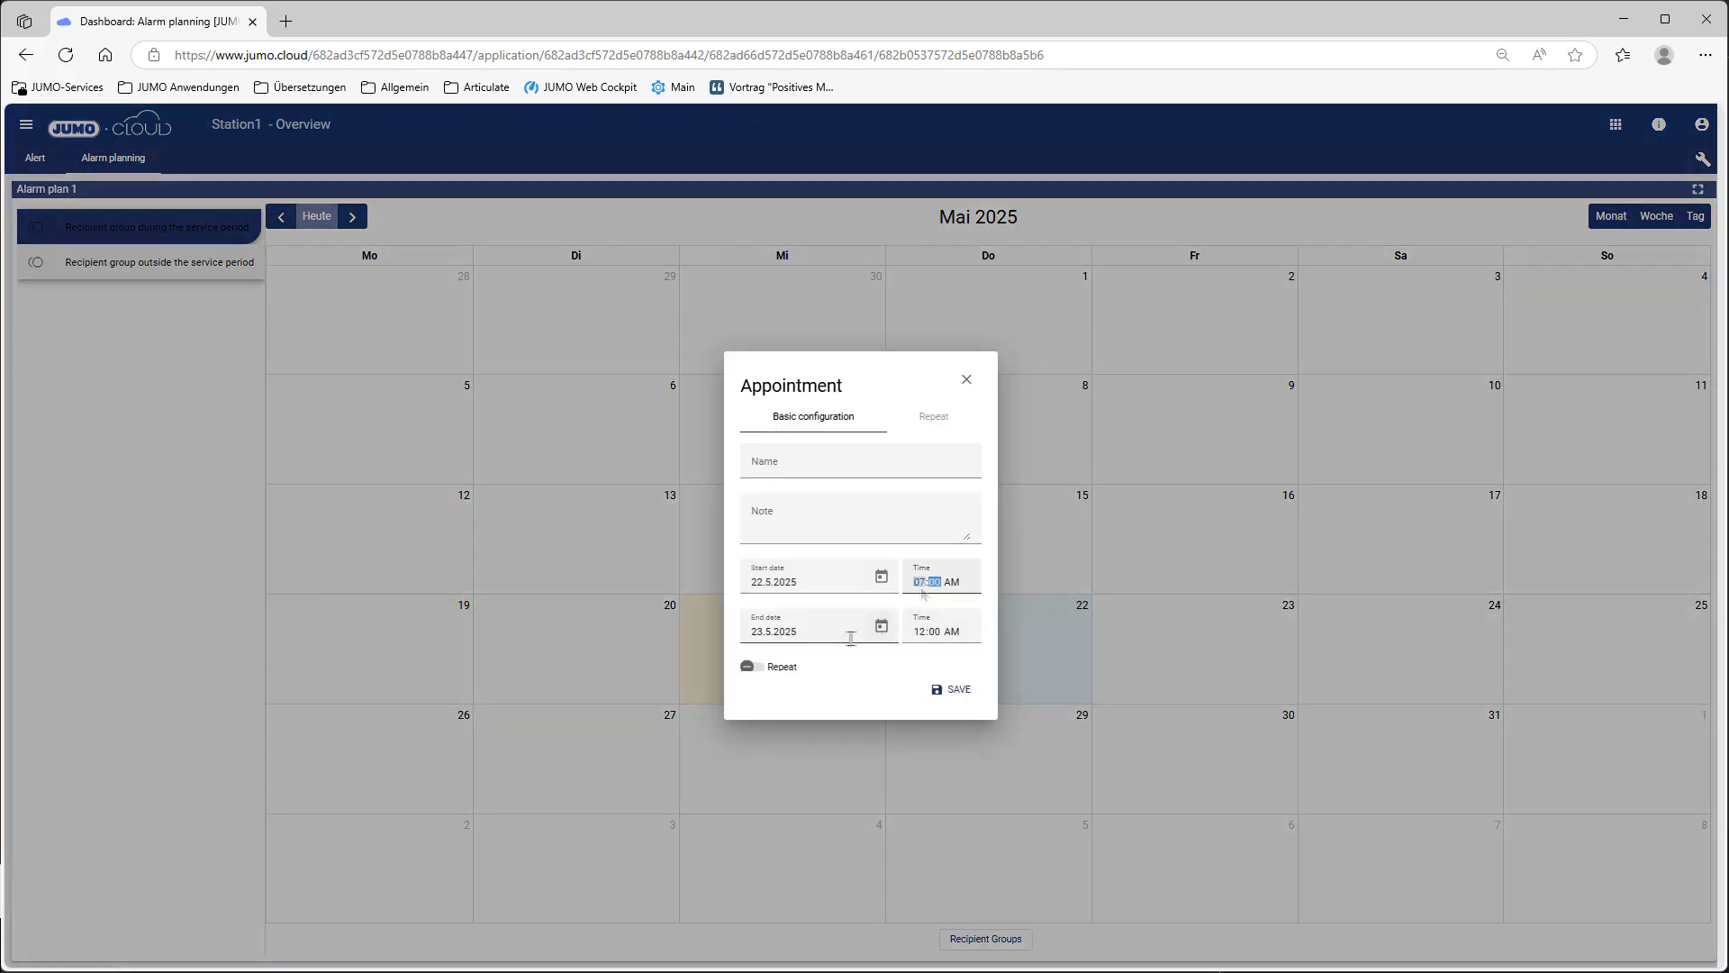
left_click(851, 639)
left_click(881, 625)
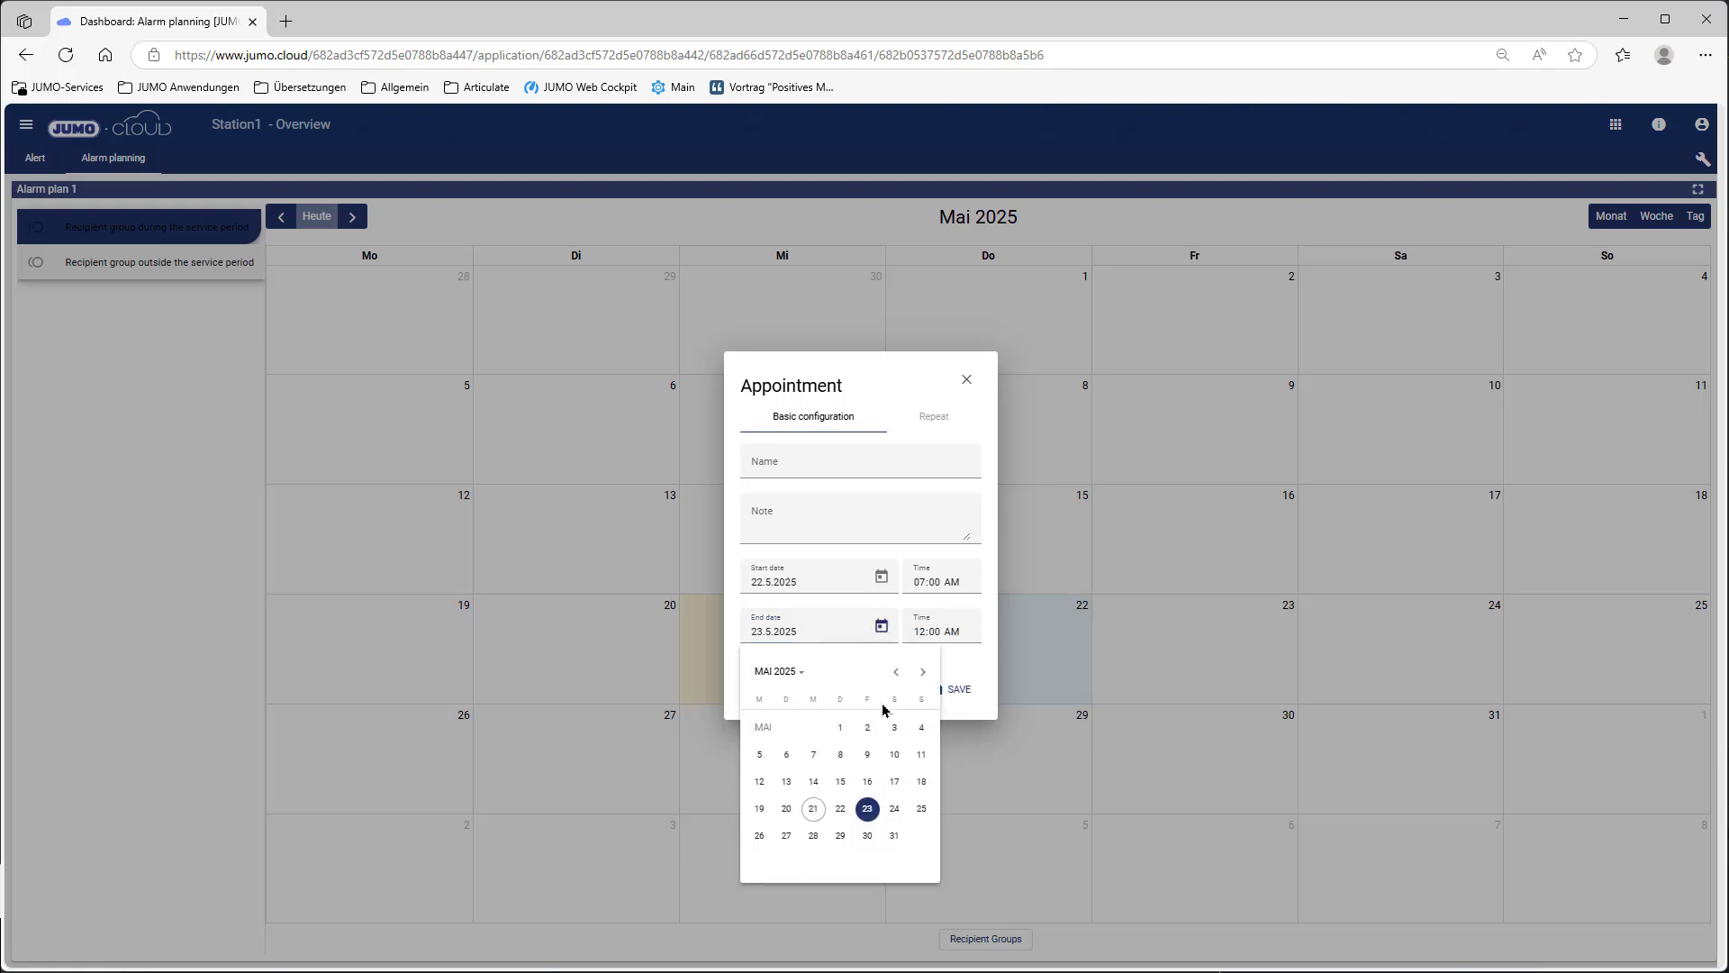
left_click(843, 812)
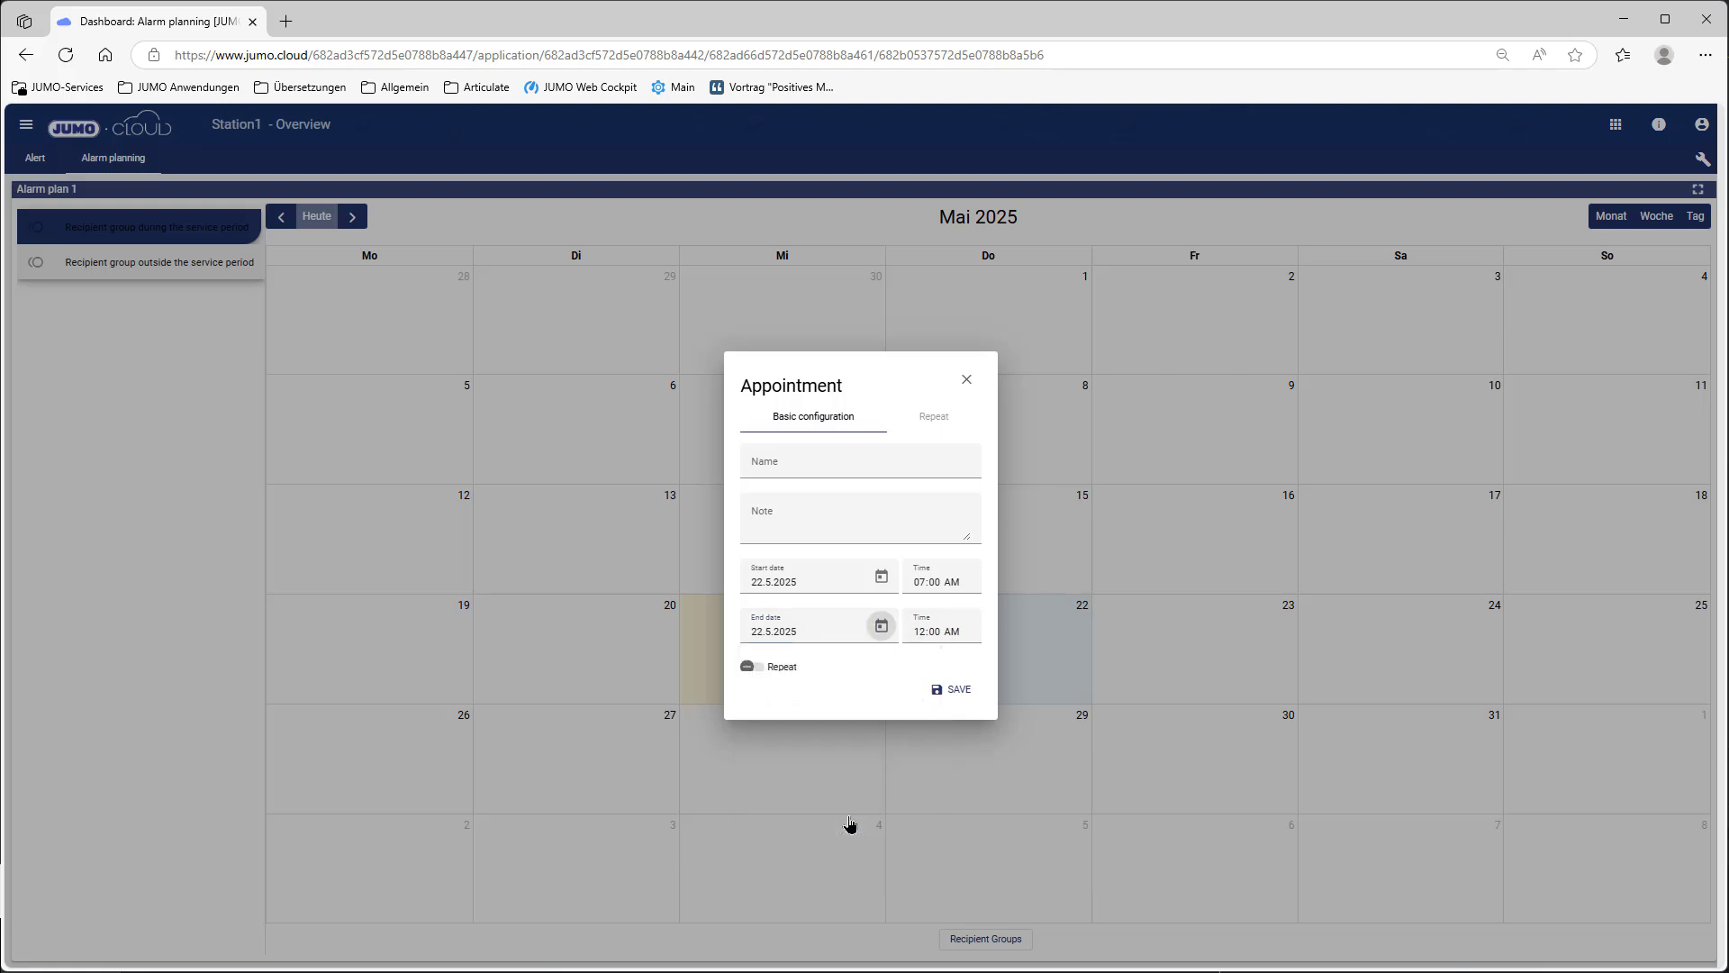
left_click(922, 634)
type("44")
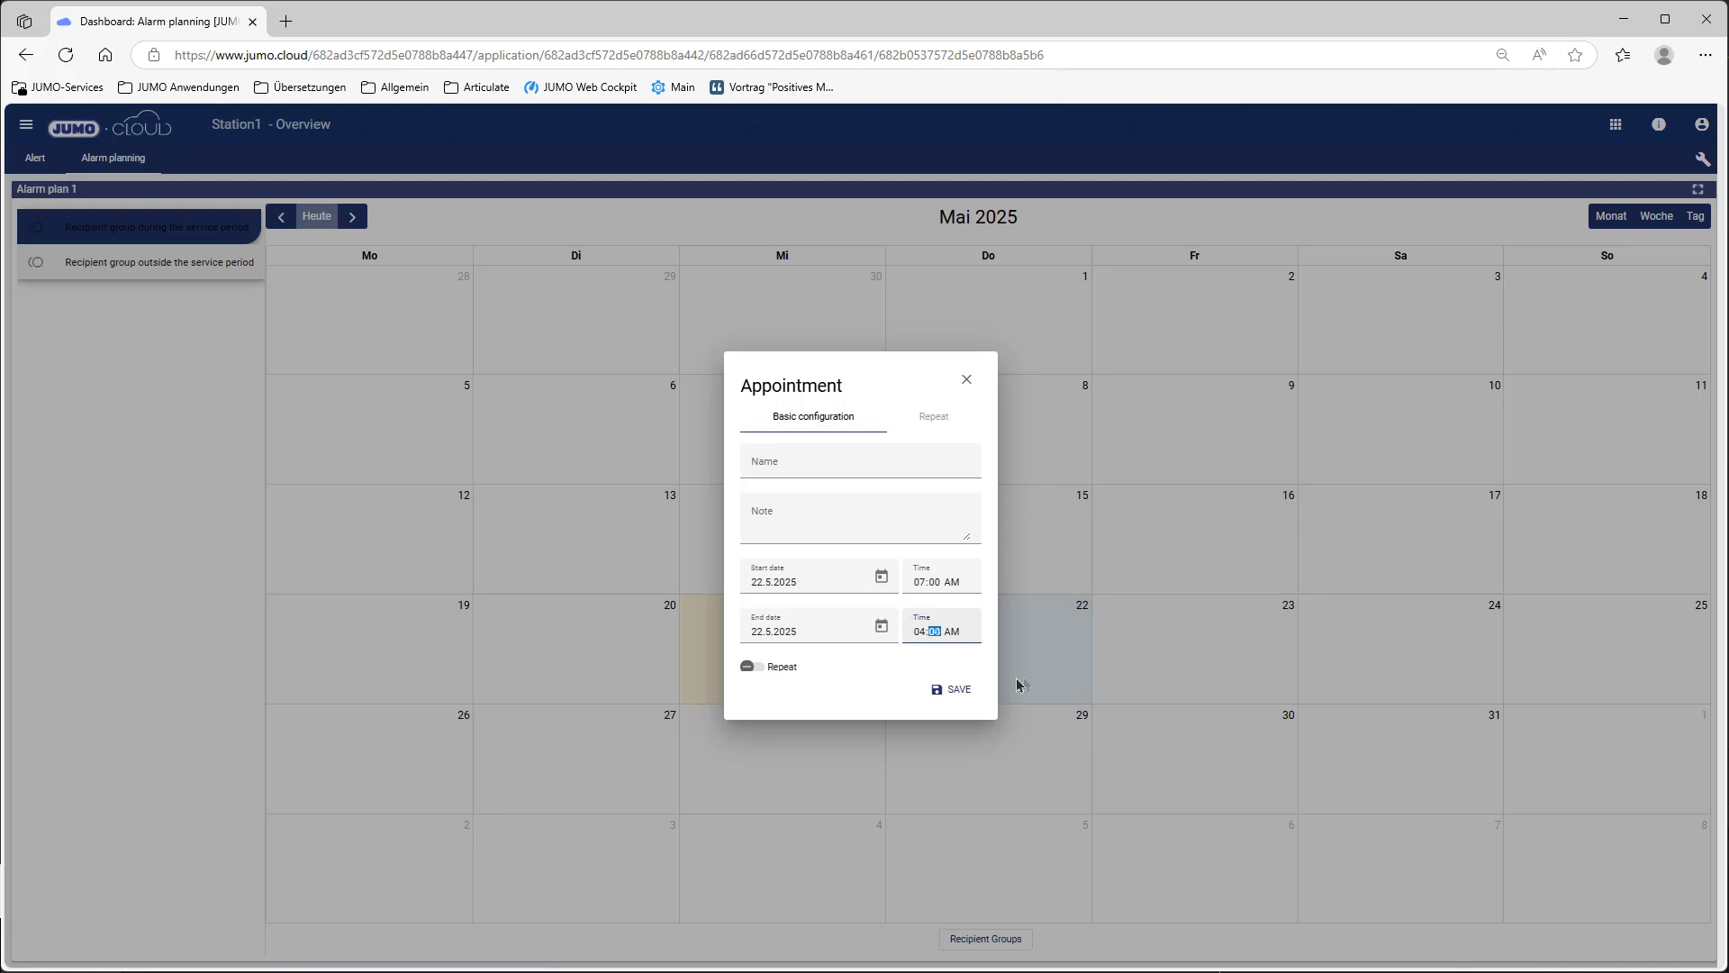
type("0p")
Step: Repeat the appointment weekly Monday to Friday until 30 May 2025 and save it
left_click(748, 667)
left_click(933, 418)
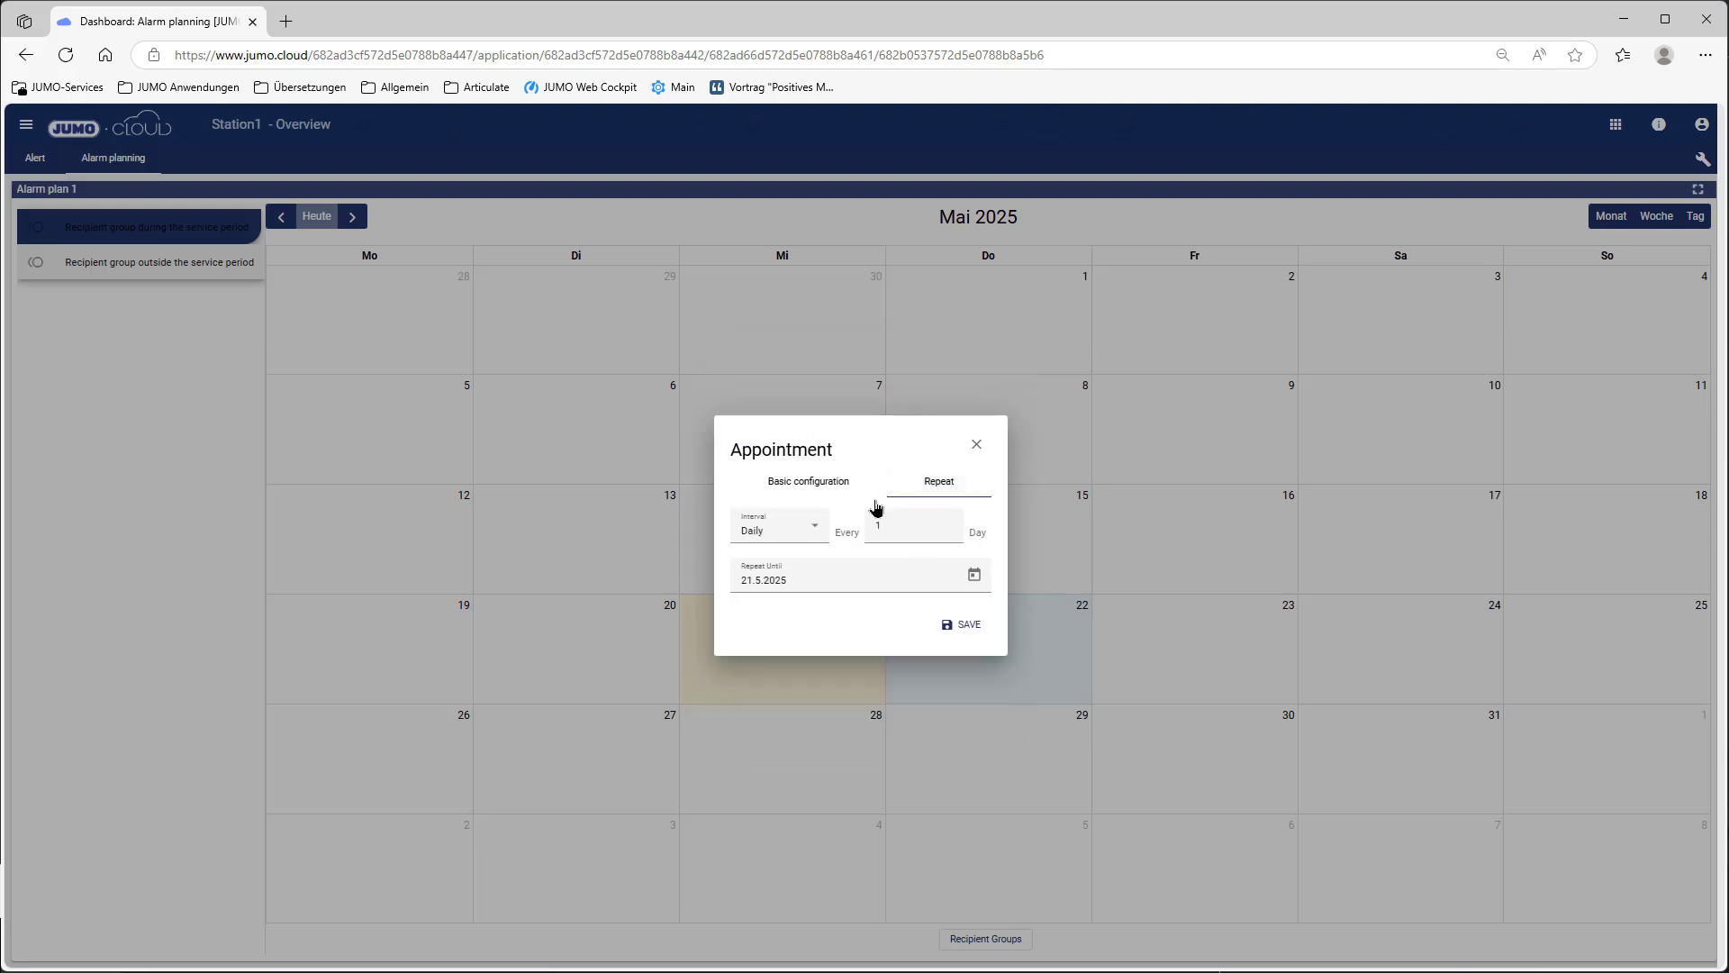
left_click(812, 539)
left_click(781, 645)
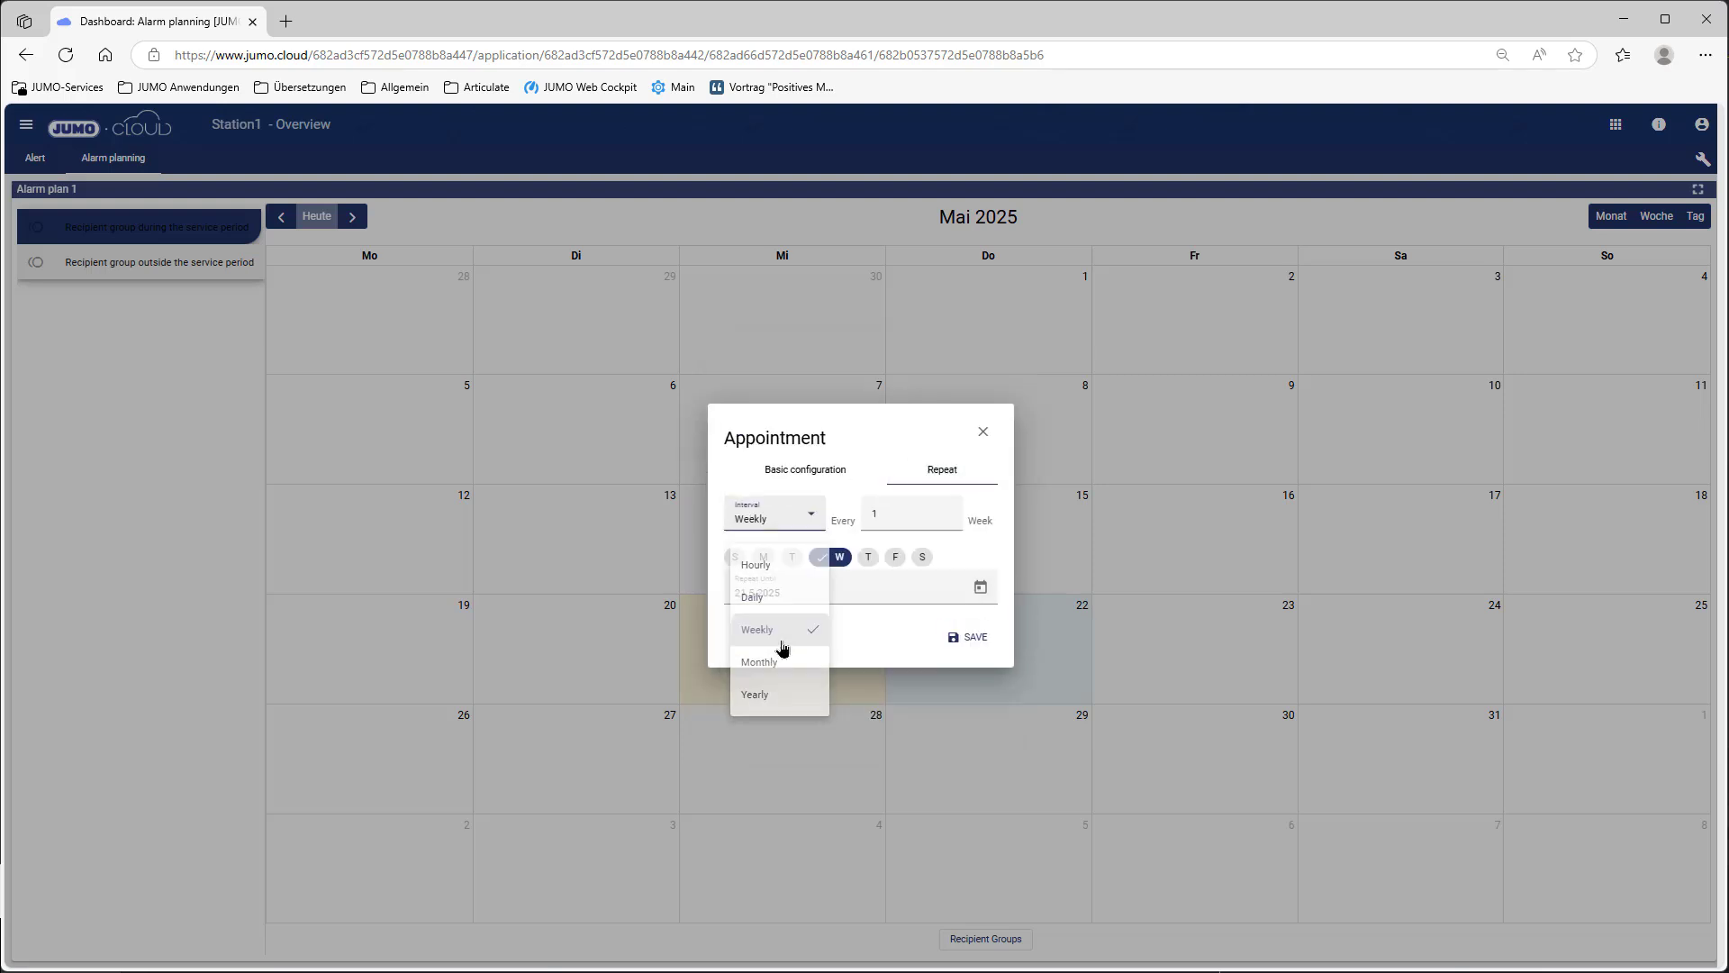
left_click(769, 558)
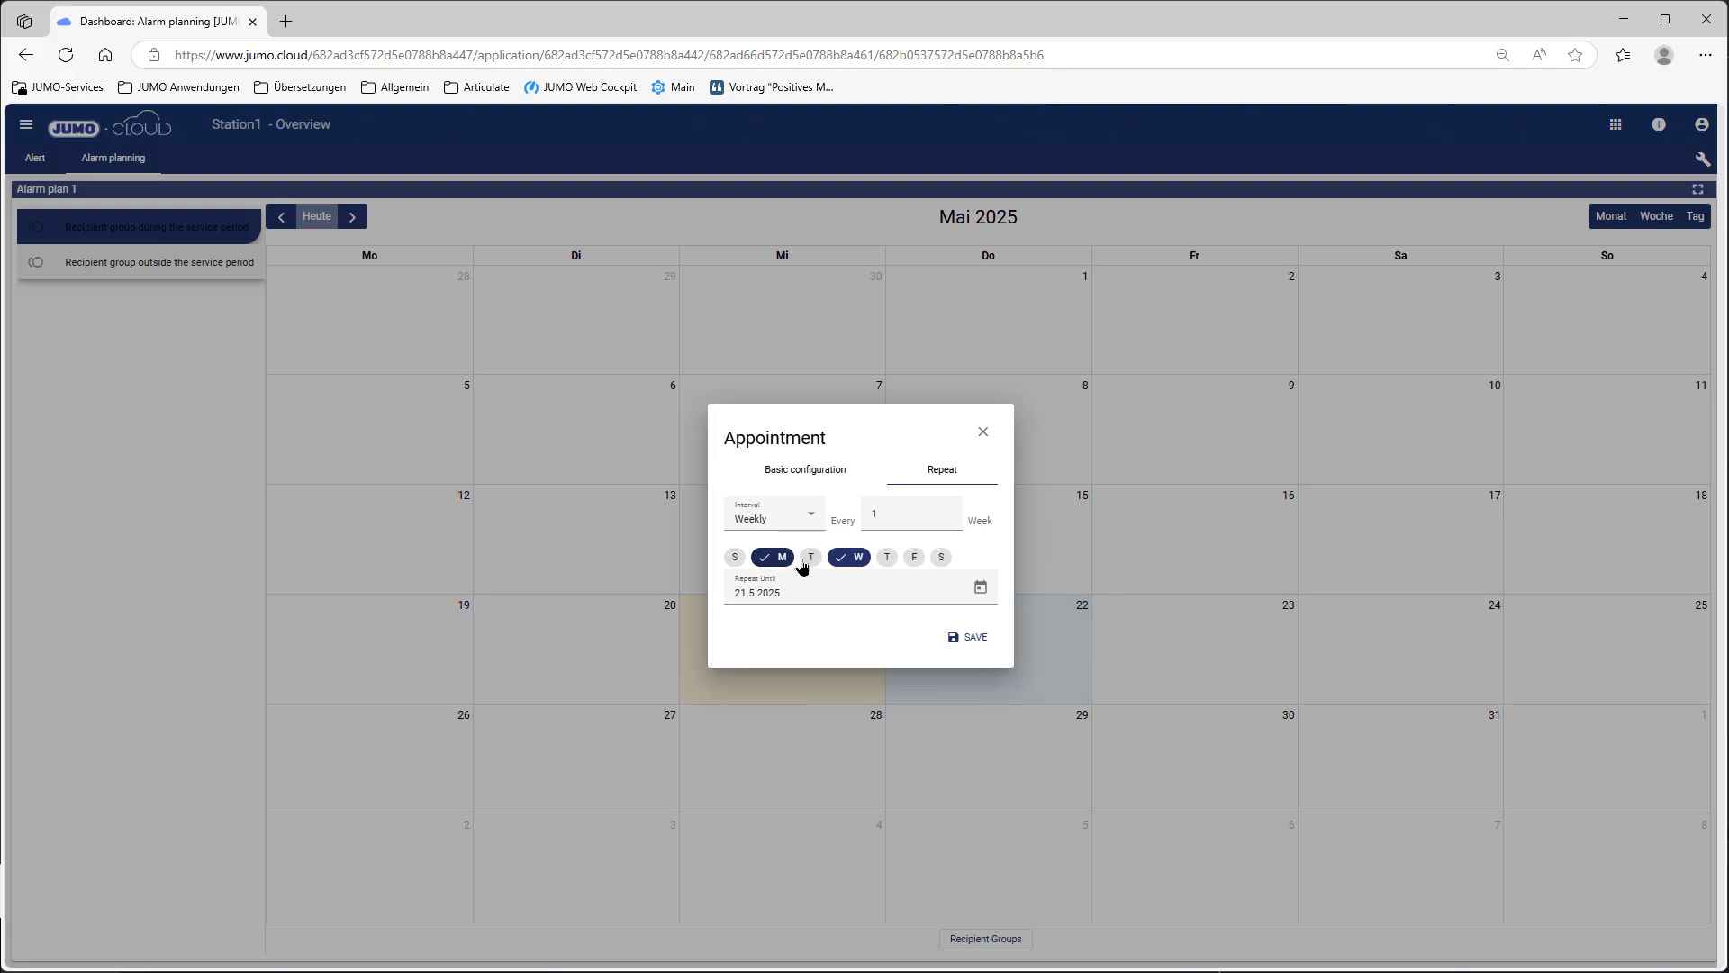
left_click(804, 560)
left_click(900, 564)
left_click(953, 567)
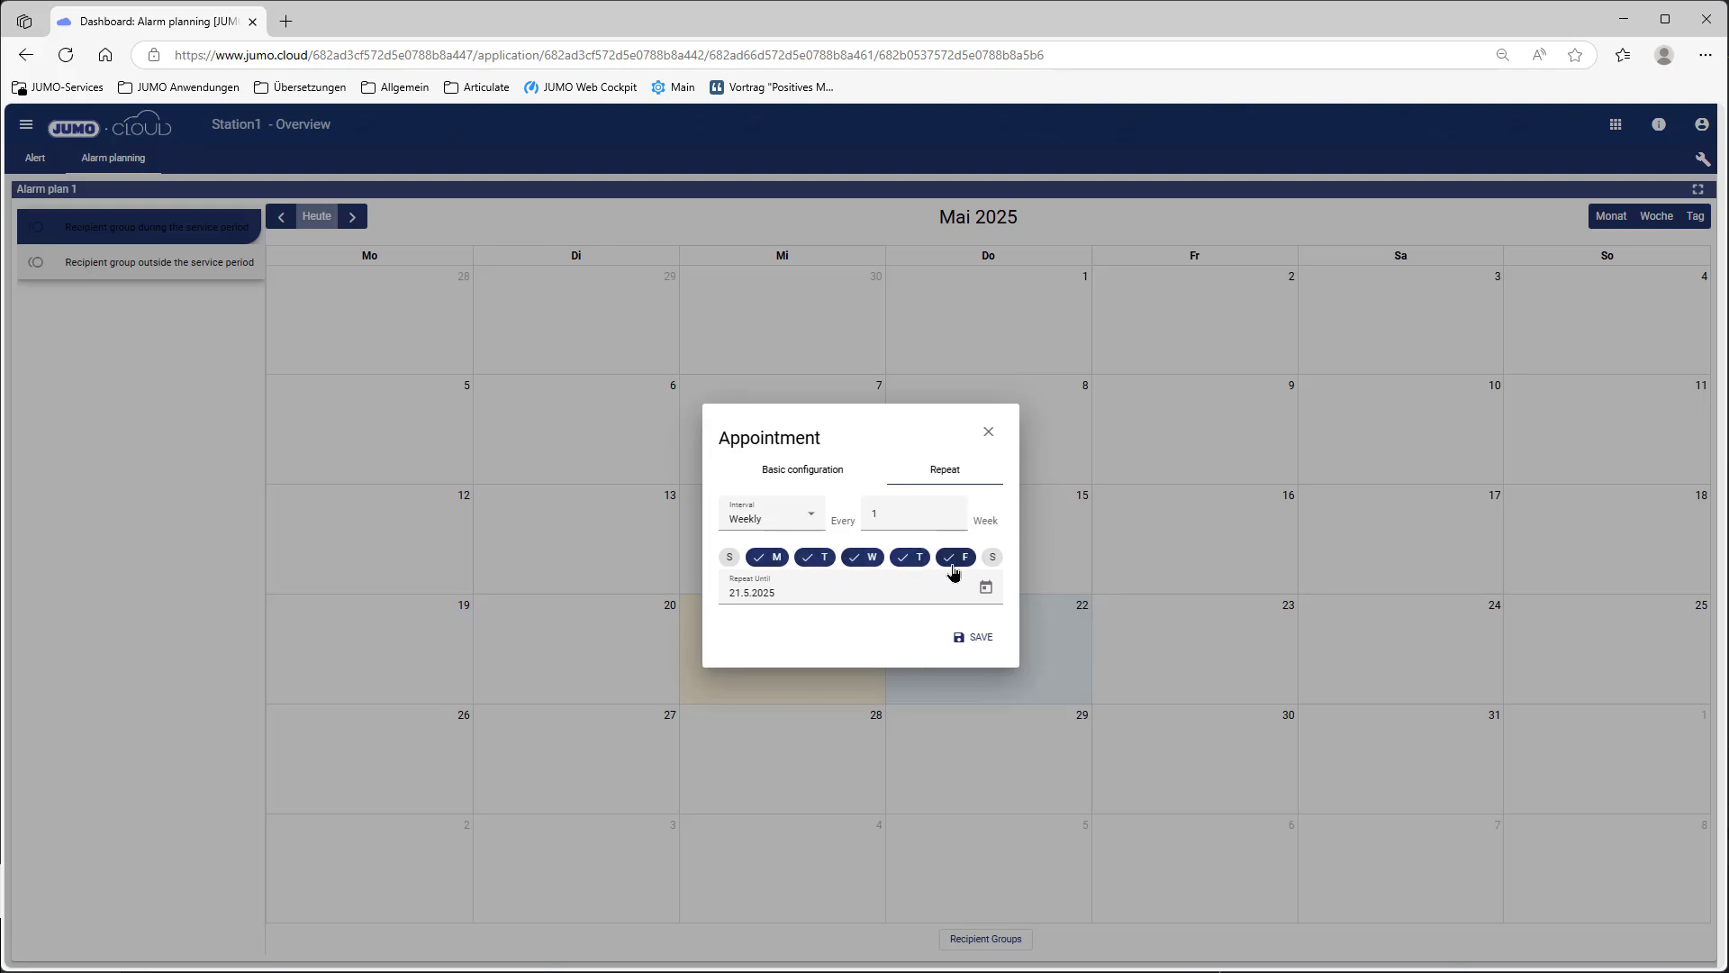
left_click(985, 588)
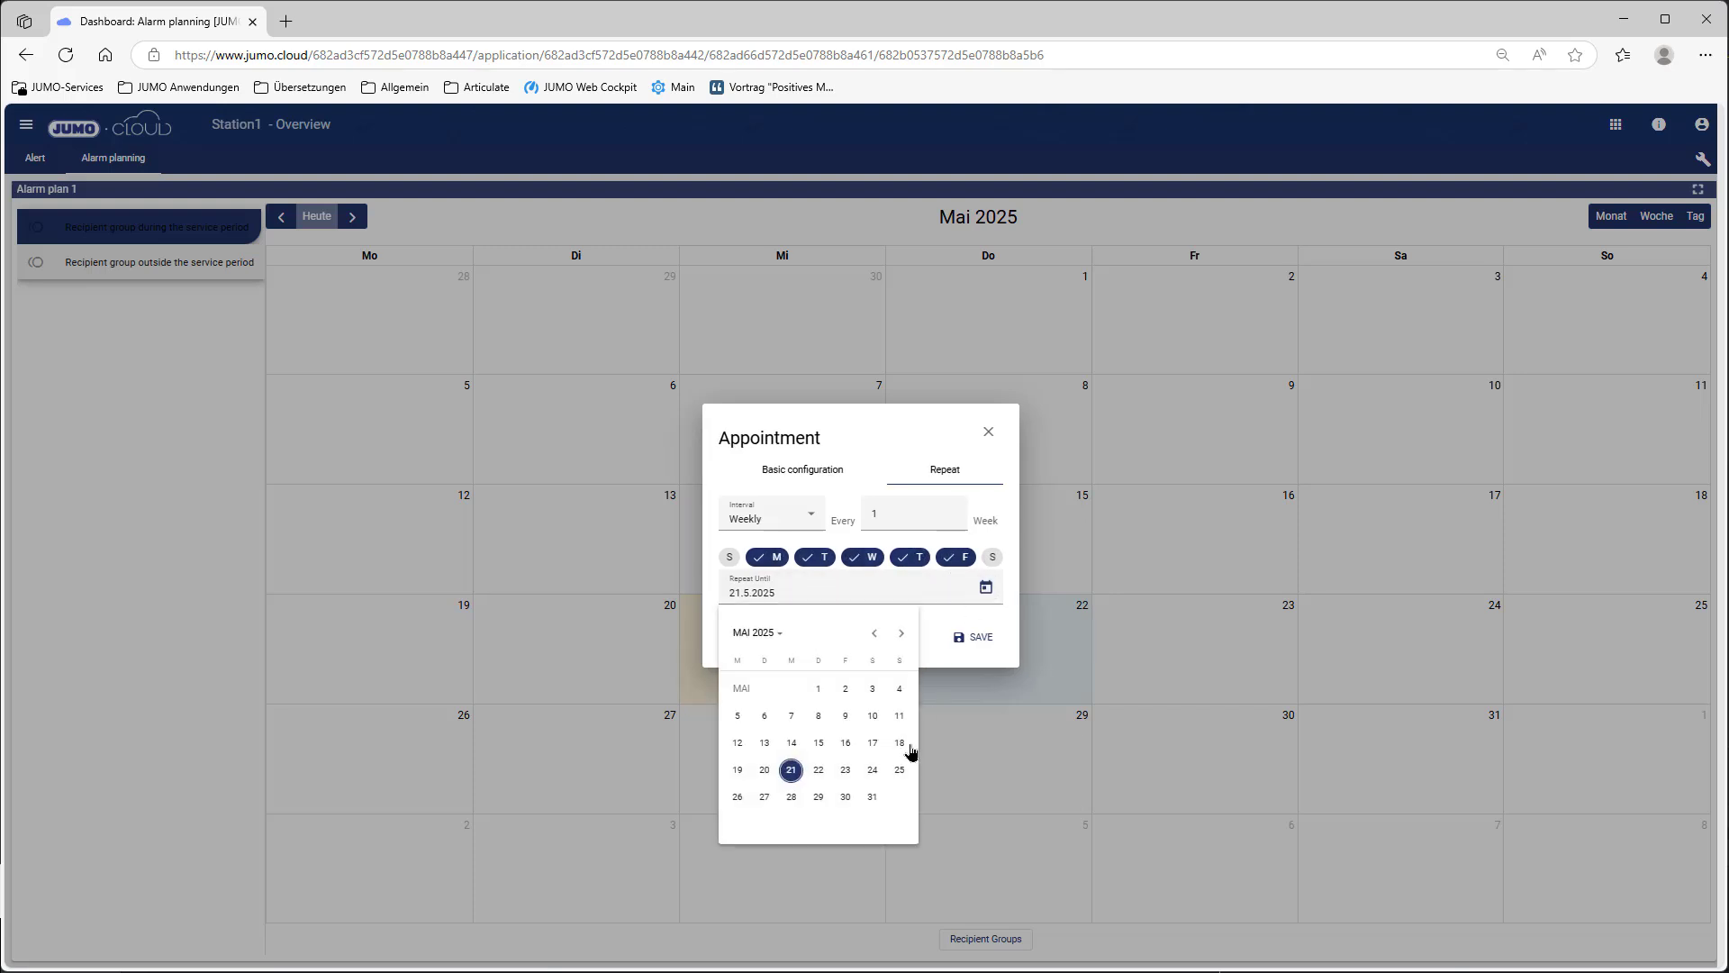
left_click(845, 796)
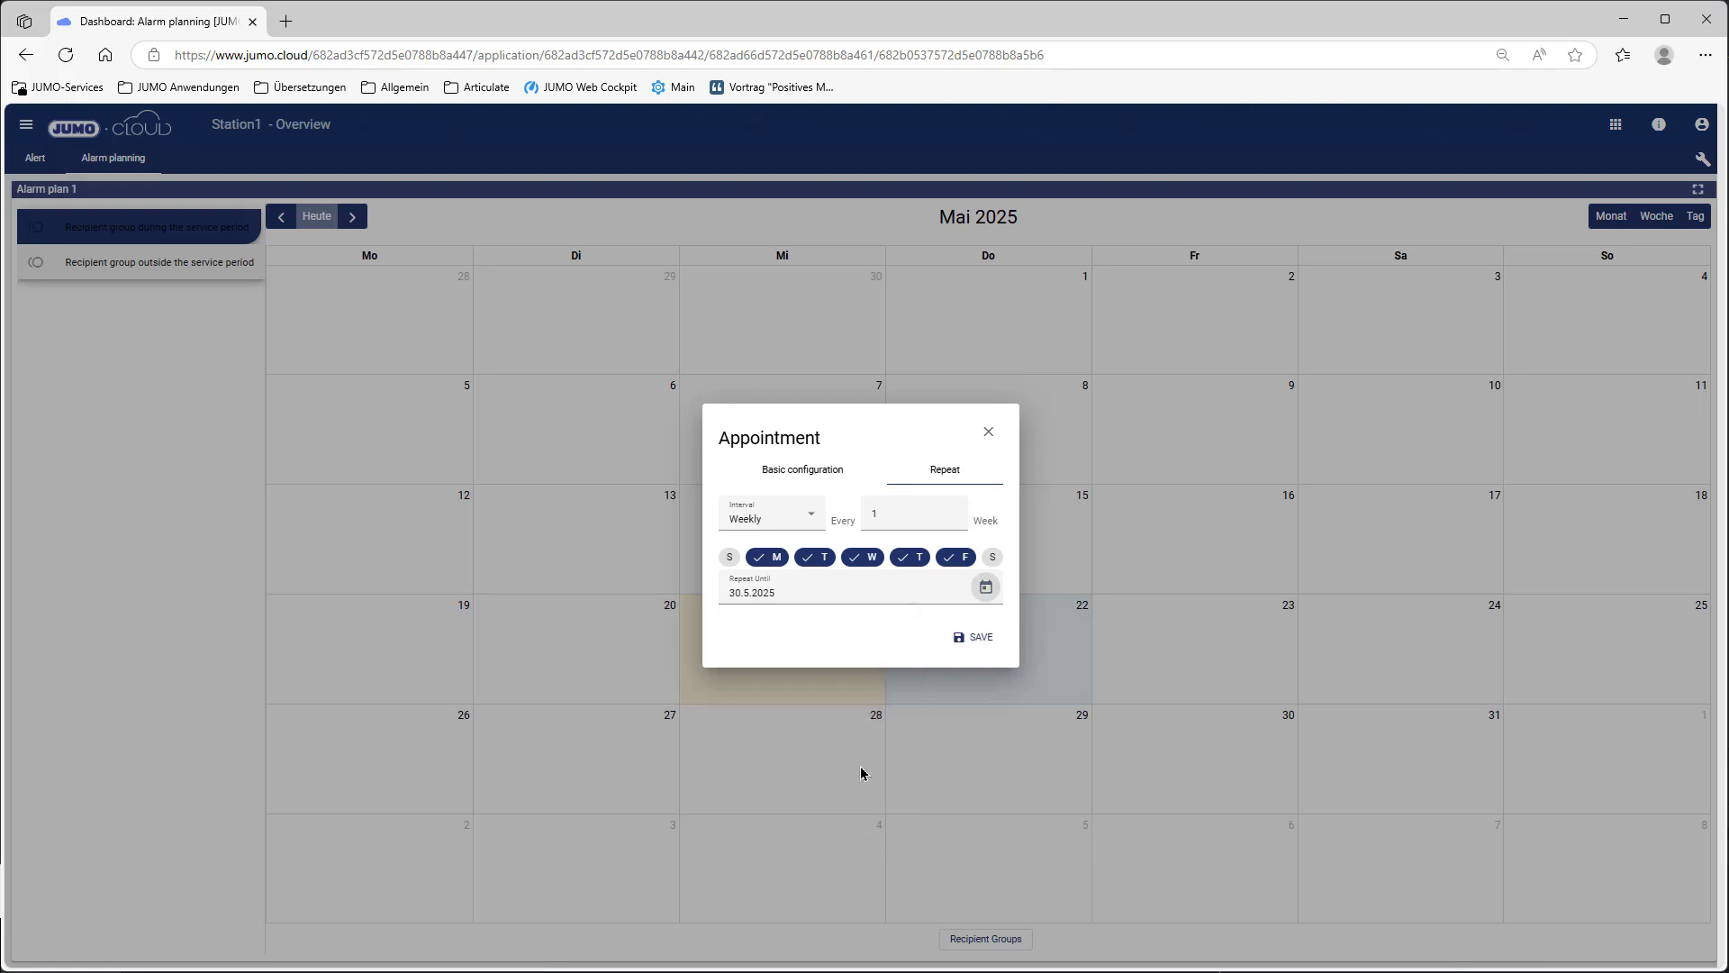
left_click(979, 638)
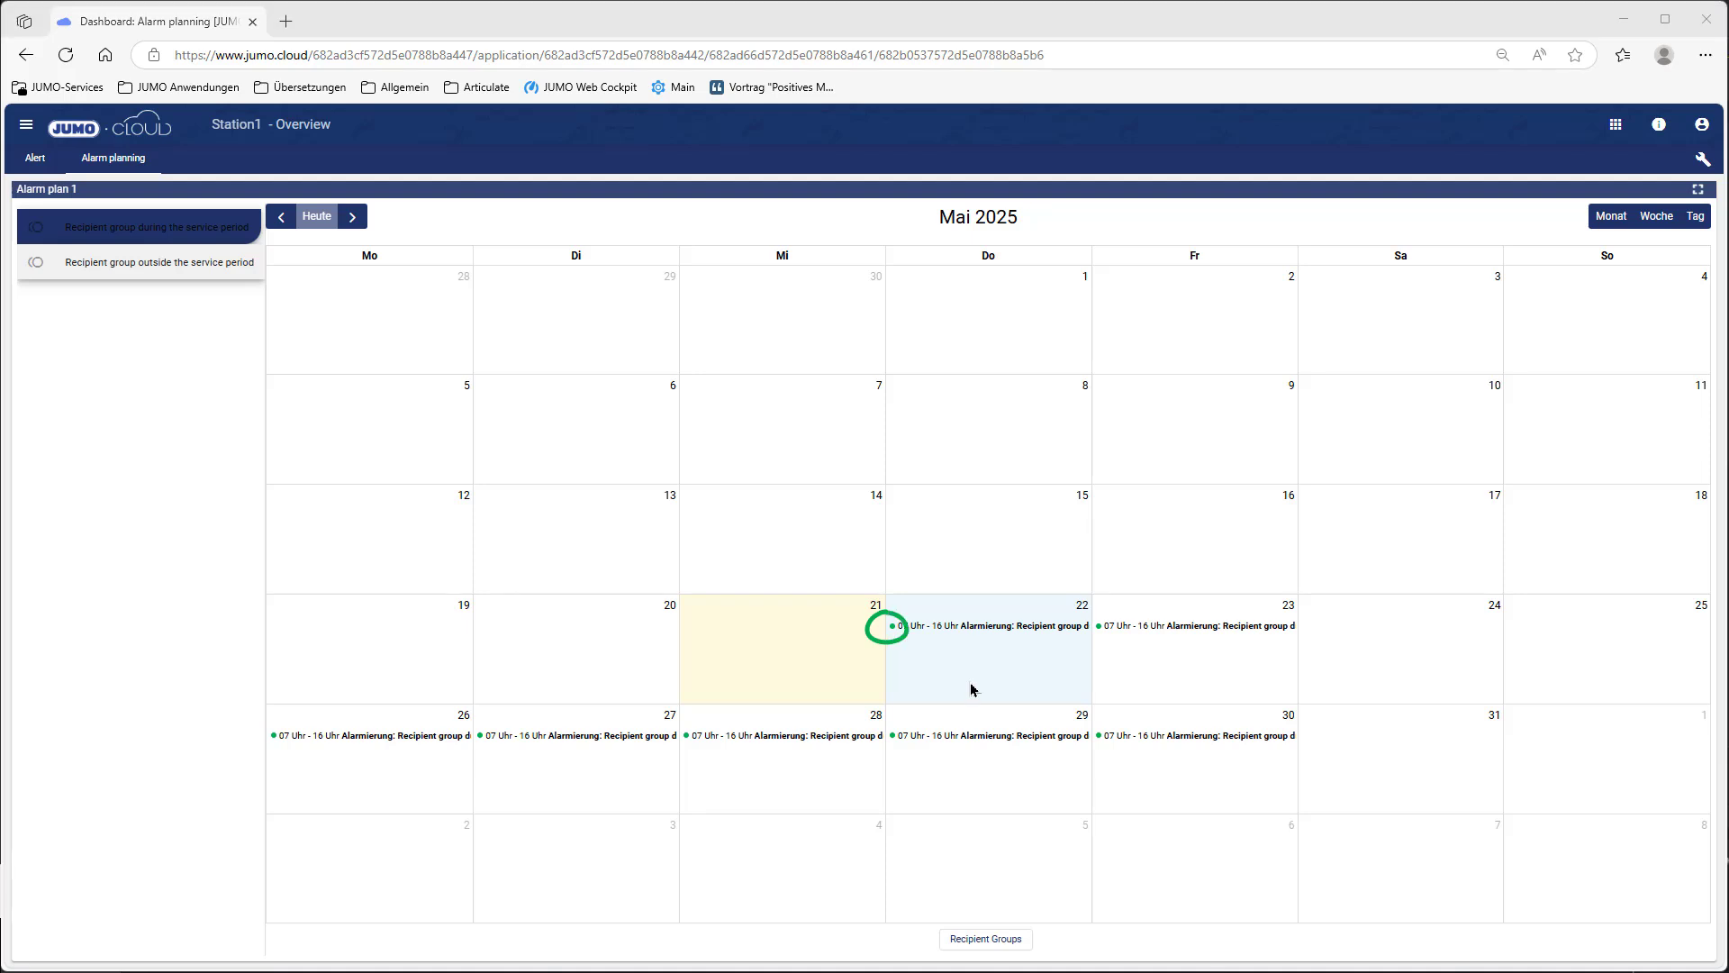
Step: For the outside-service-period group, create a 22 May appointment ending at 07:00
left_click(166, 264)
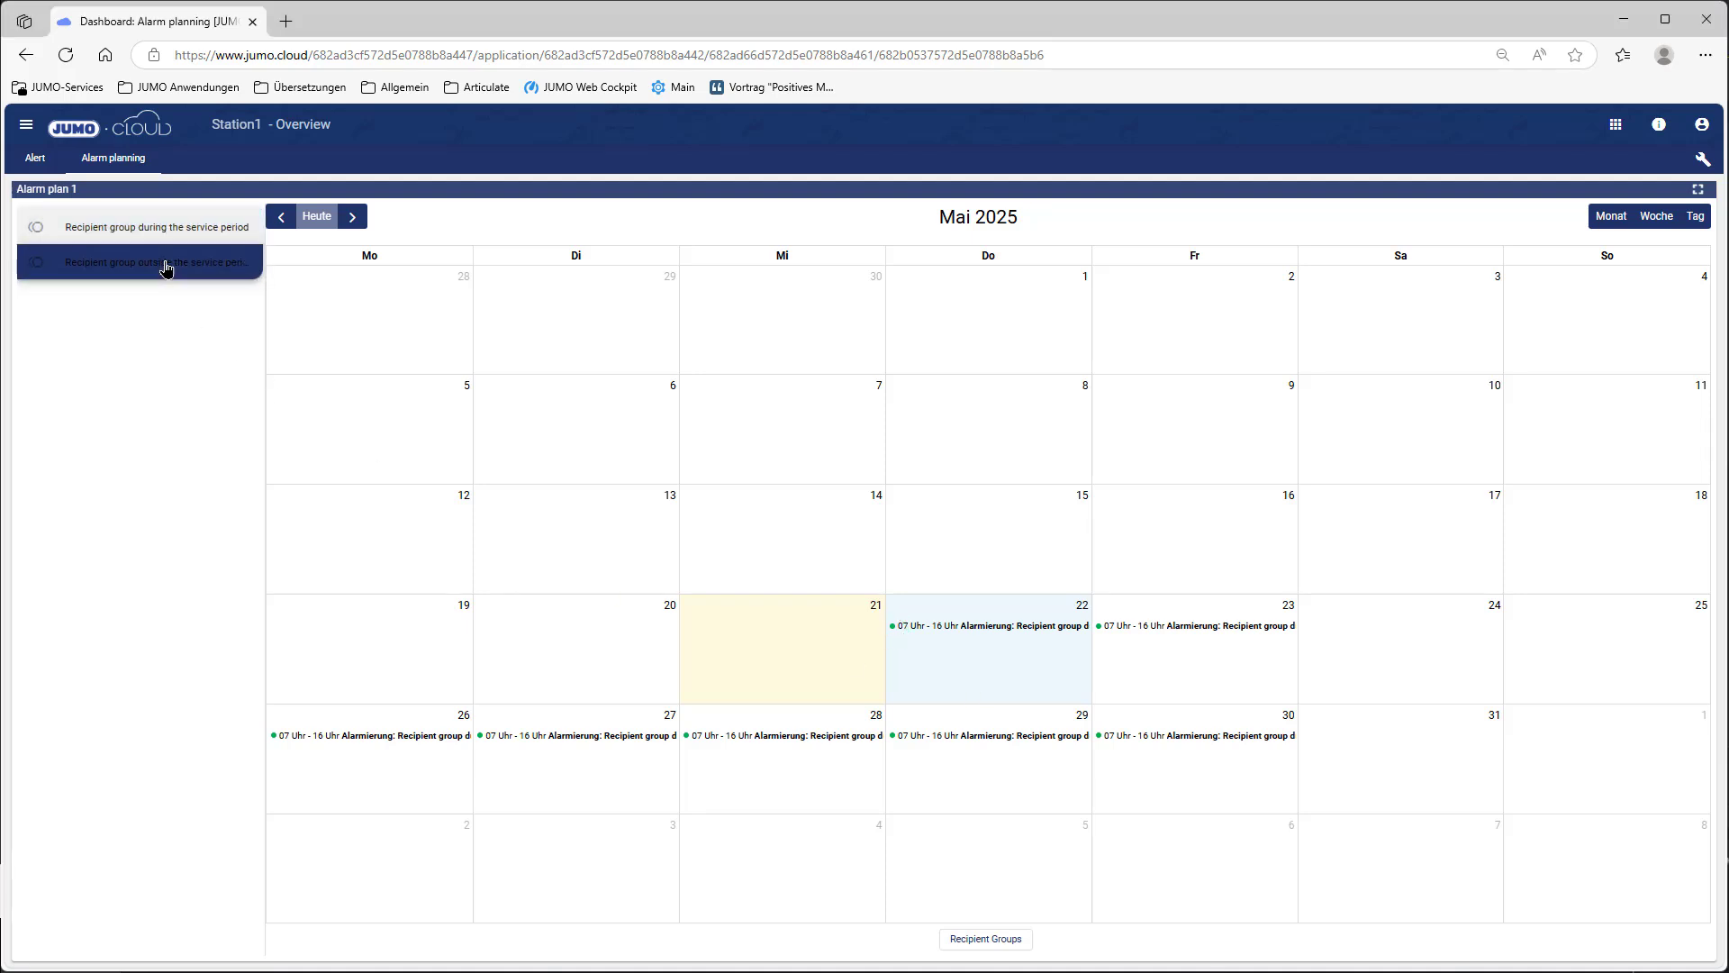
left_click(960, 671)
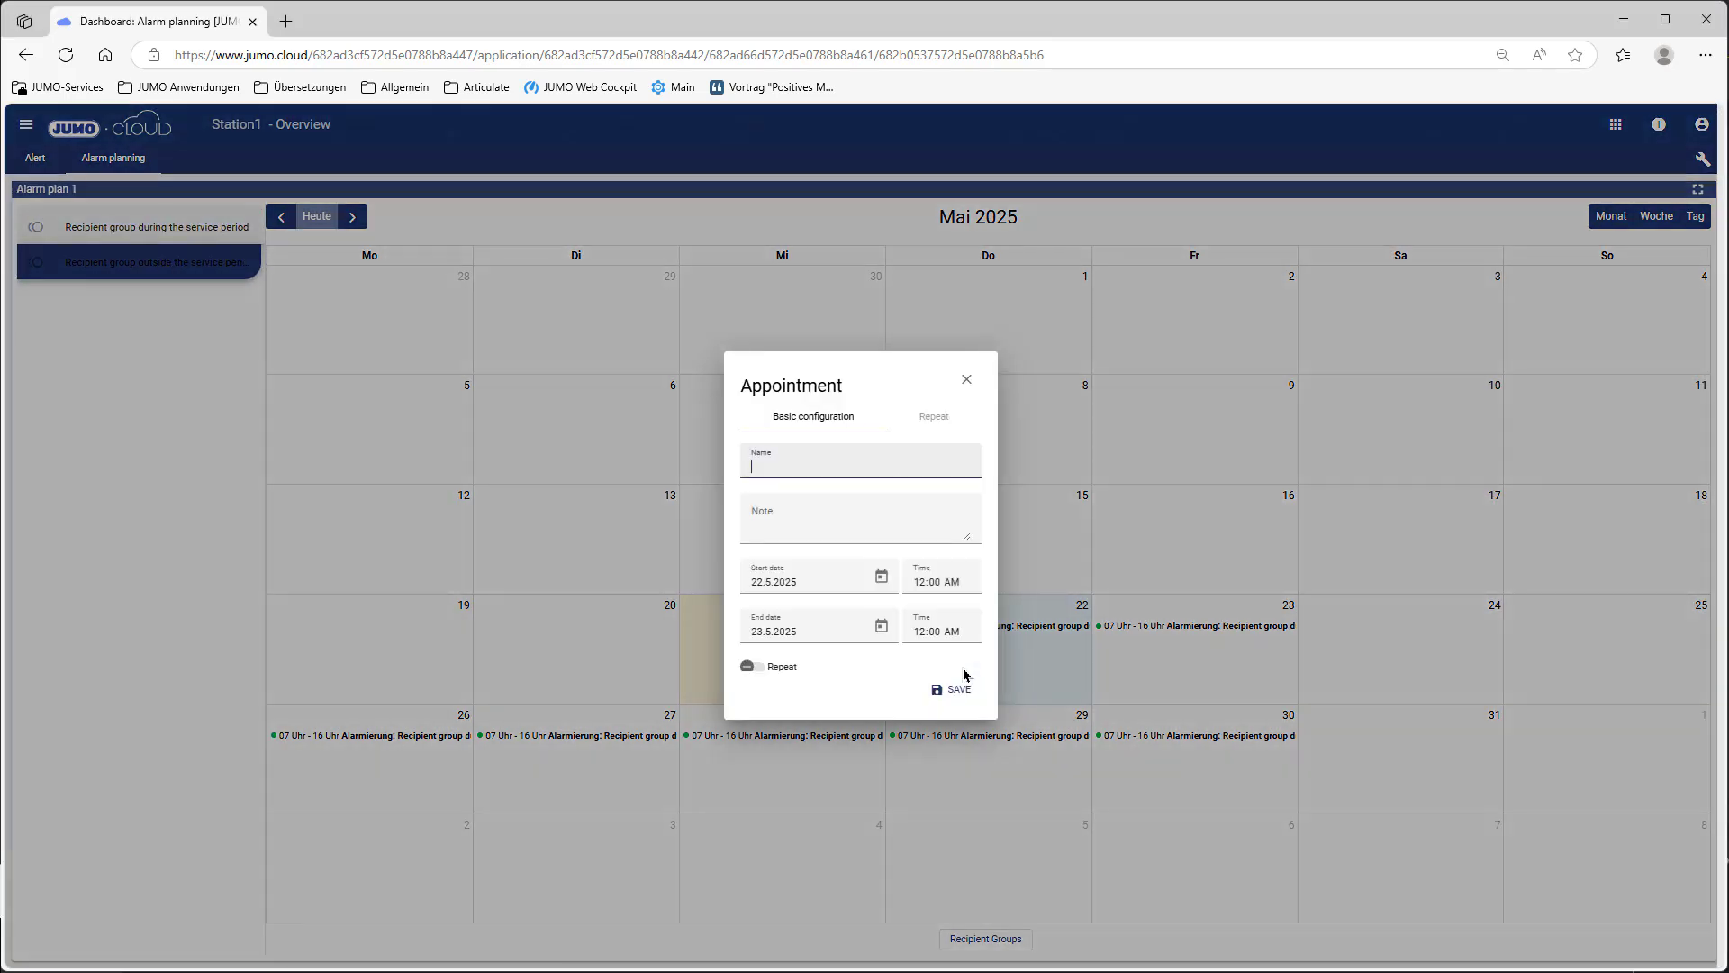
left_click(881, 626)
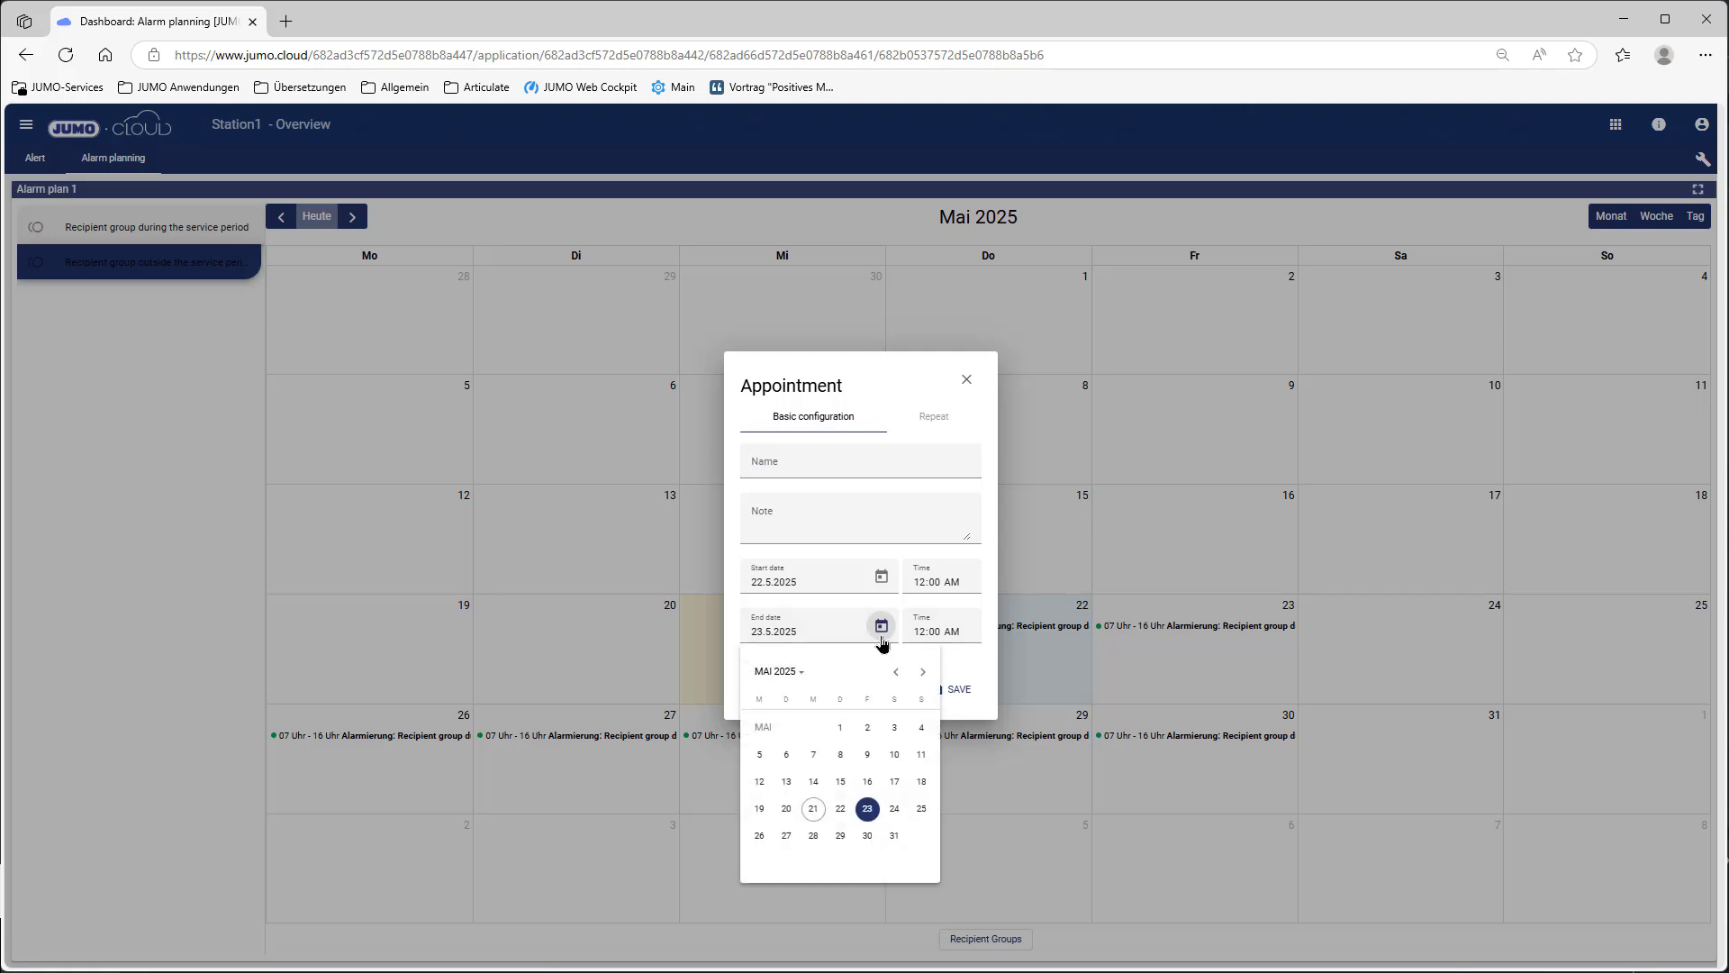
left_click(840, 808)
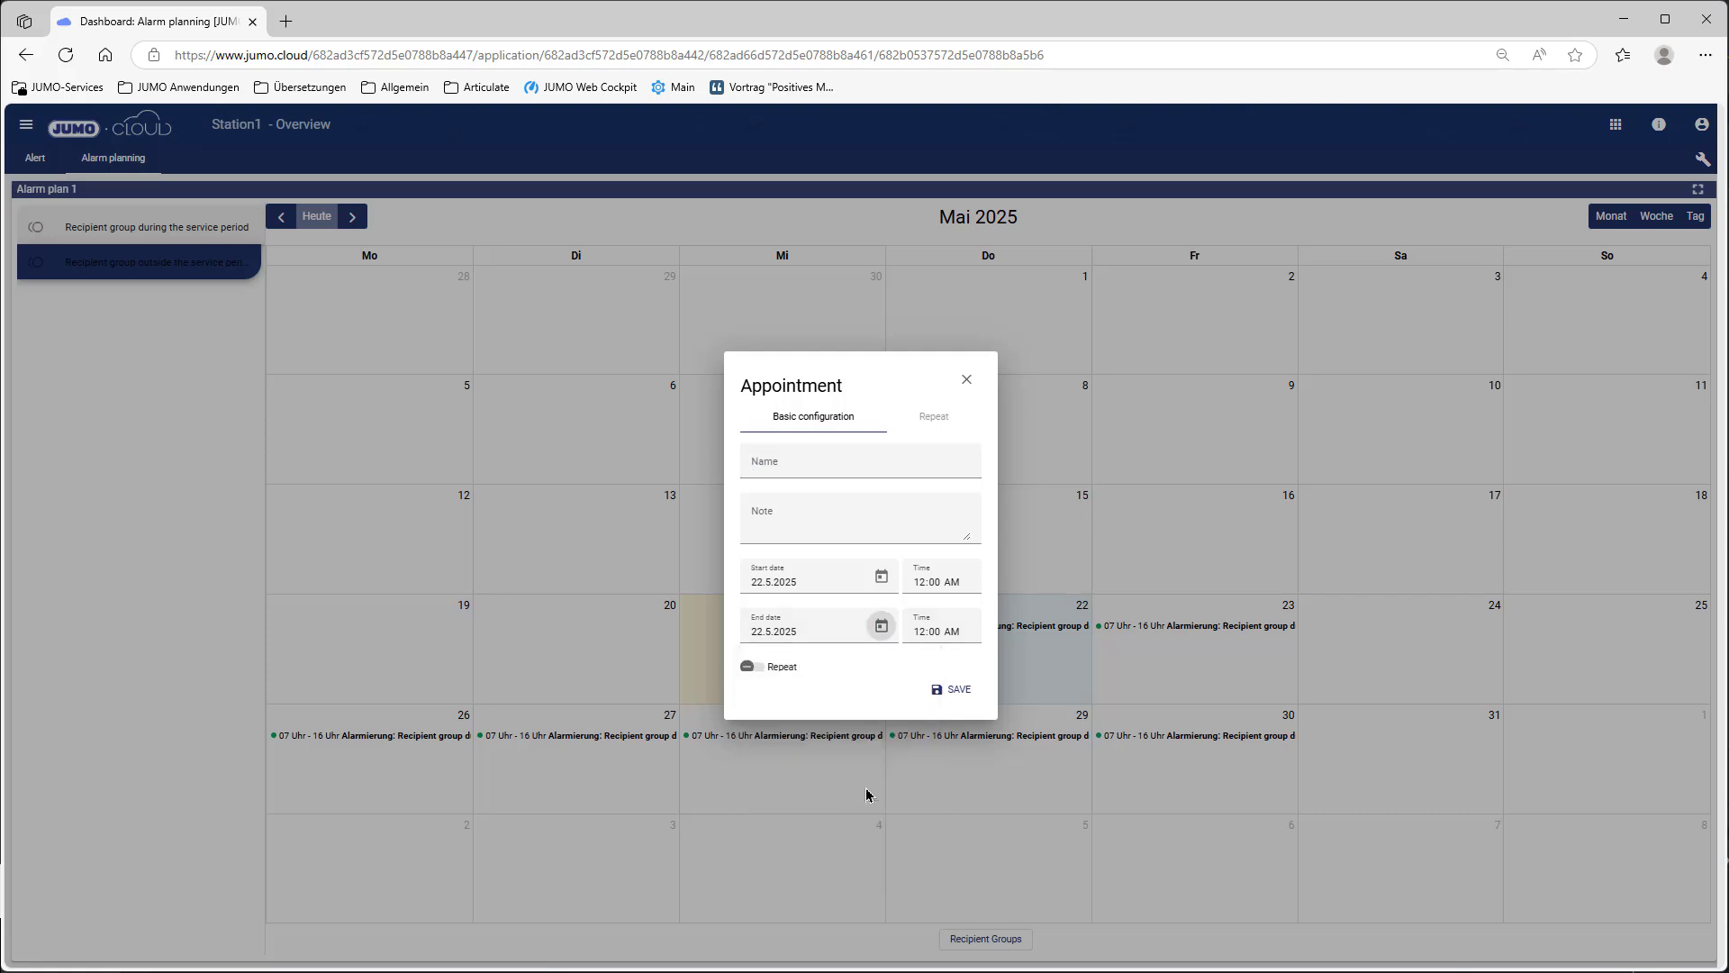
left_click(919, 631)
type("07")
Step: Repeat it weekly Monday to Friday until 30 May 2025 and save
left_click(780, 667)
left_click(949, 435)
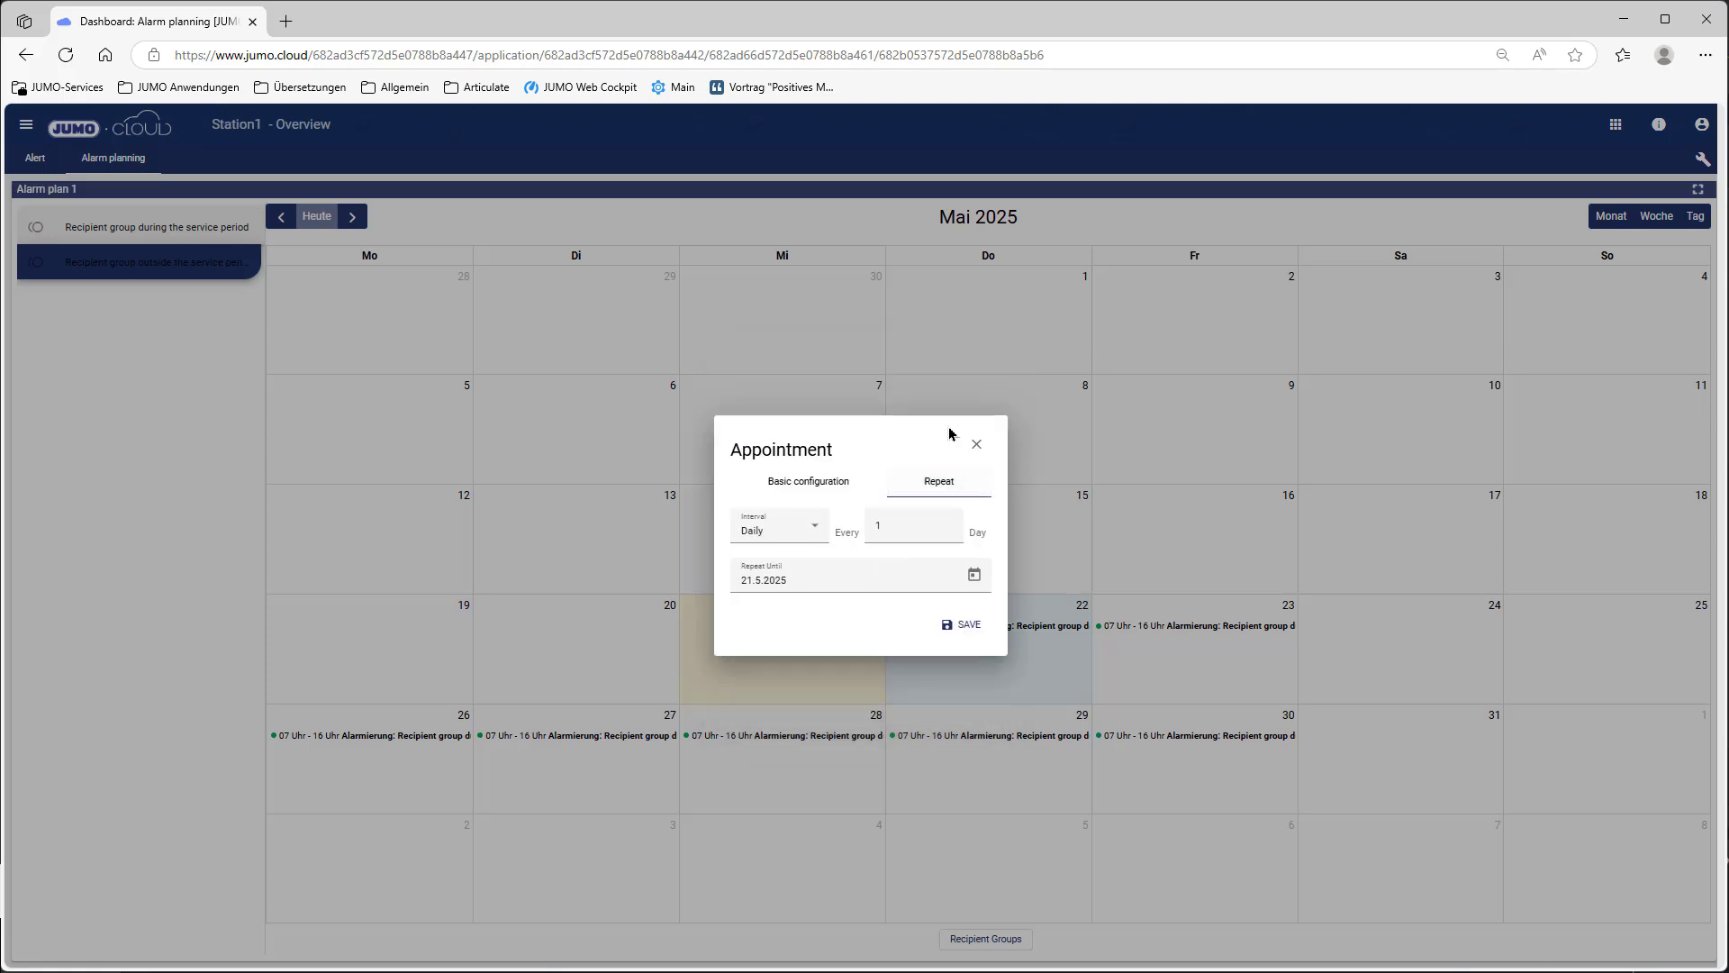
left_click(806, 532)
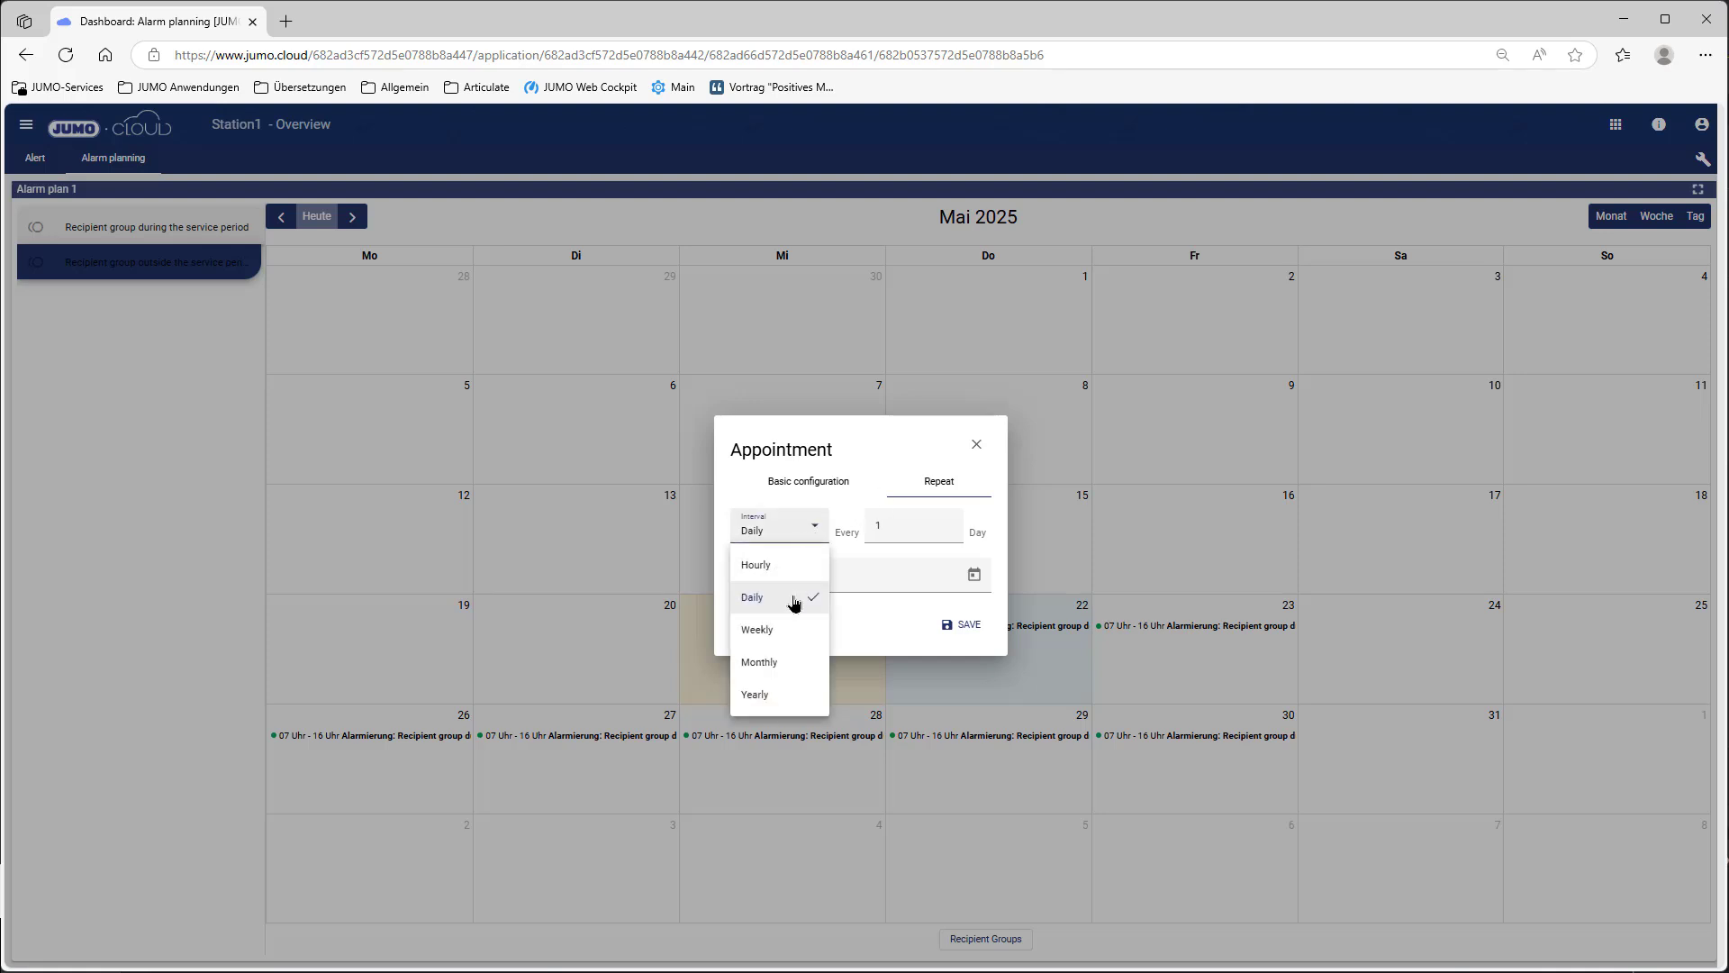
left_click(793, 631)
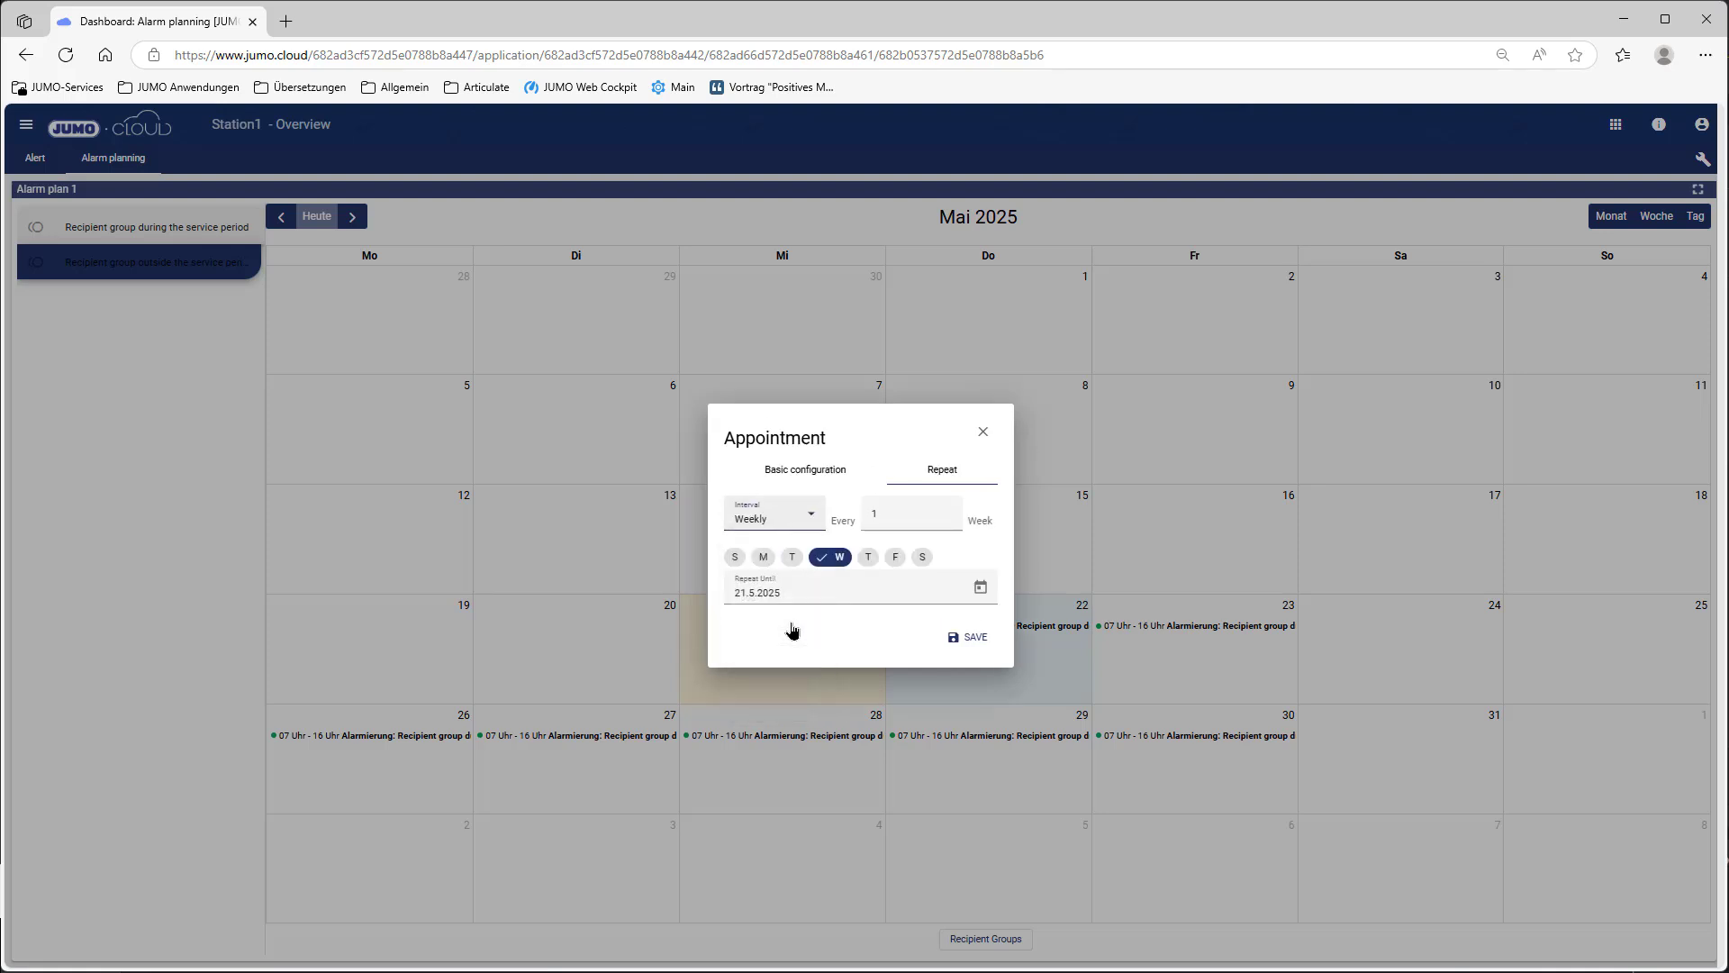
left_click(763, 557)
left_click(811, 558)
left_click(908, 558)
left_click(956, 558)
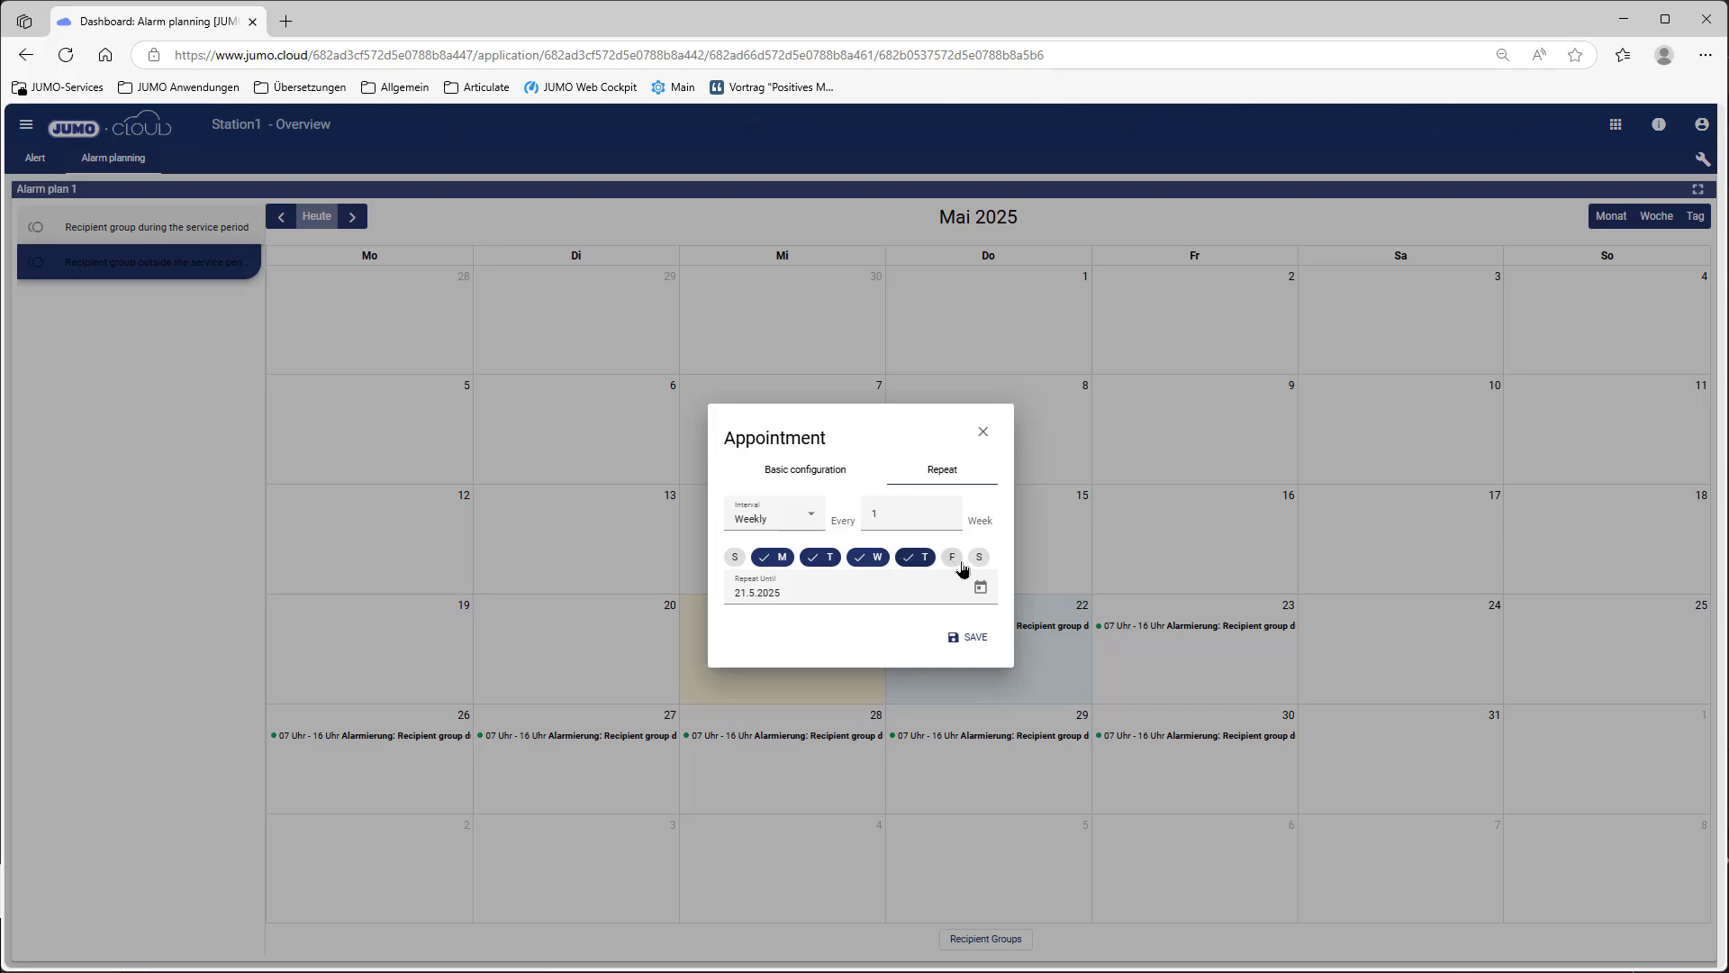
left_click(986, 588)
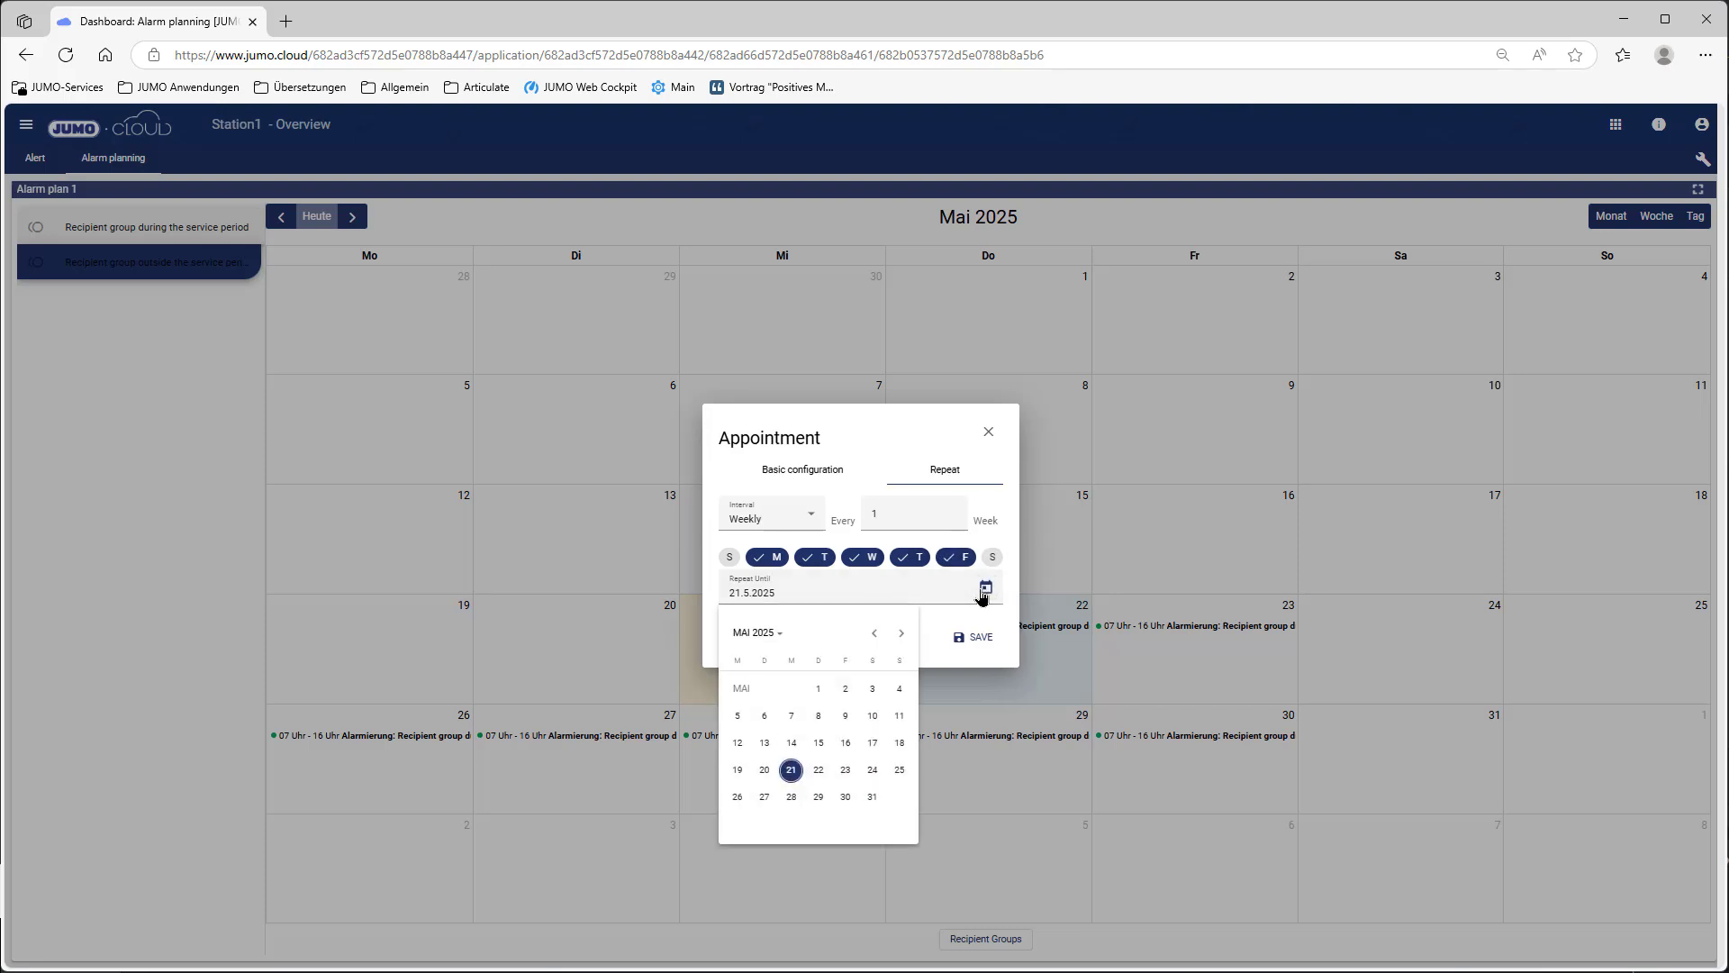
left_click(844, 797)
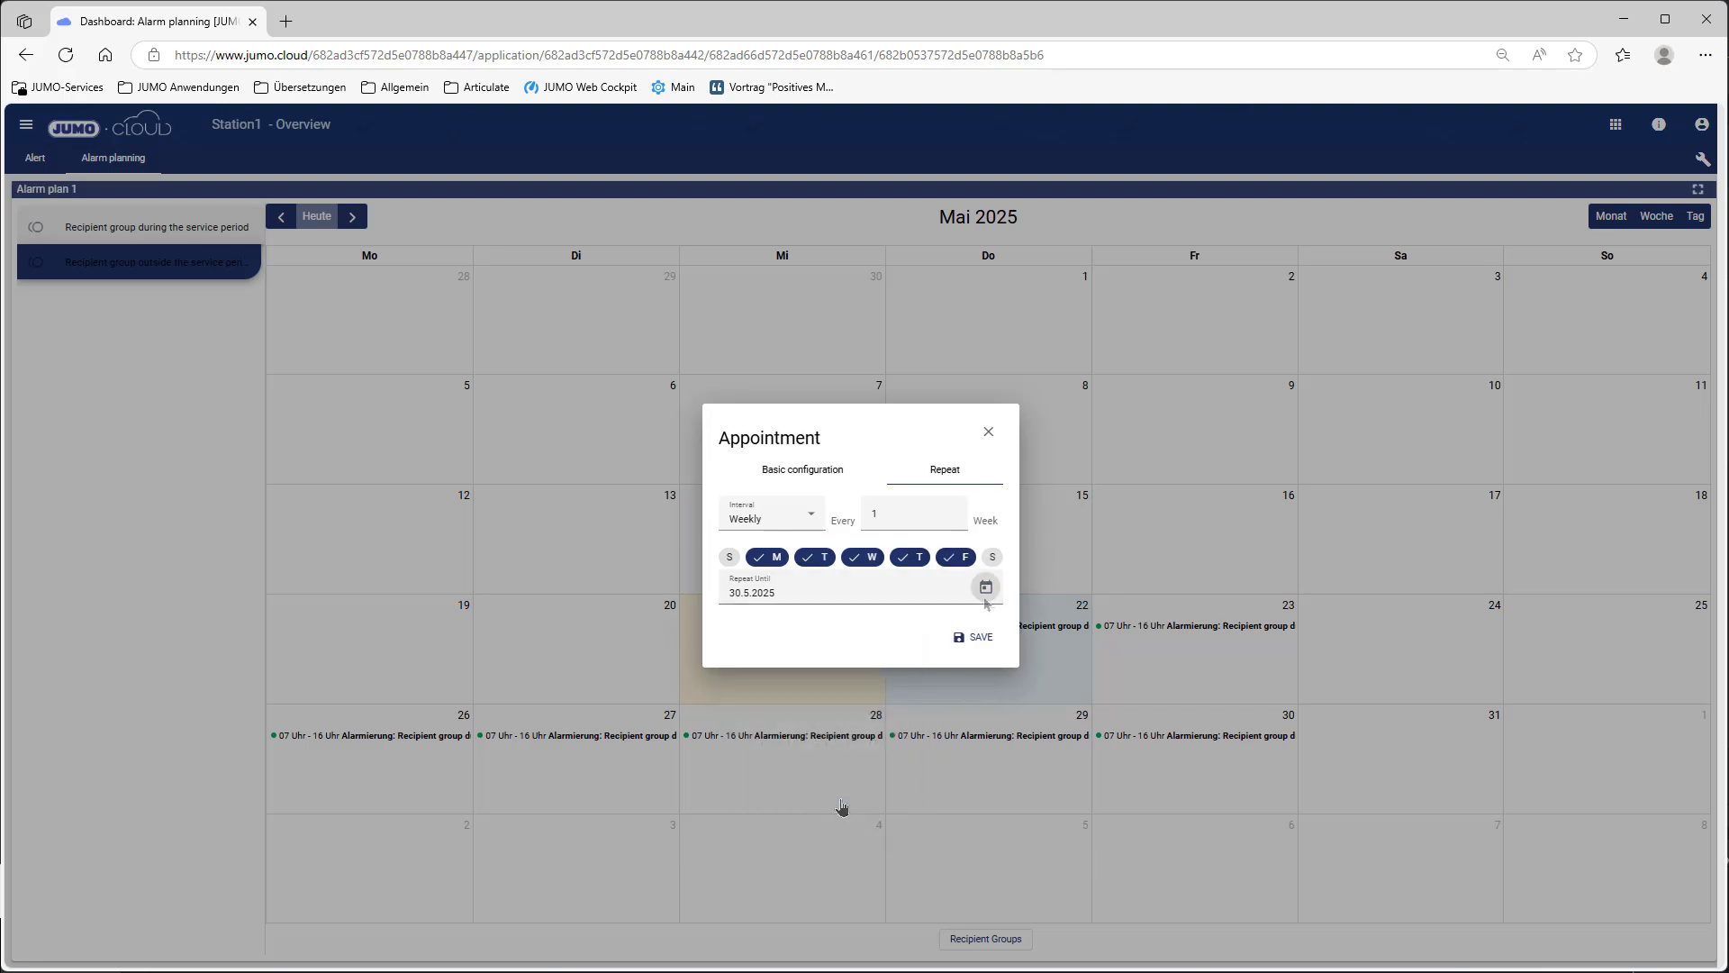
left_click(978, 638)
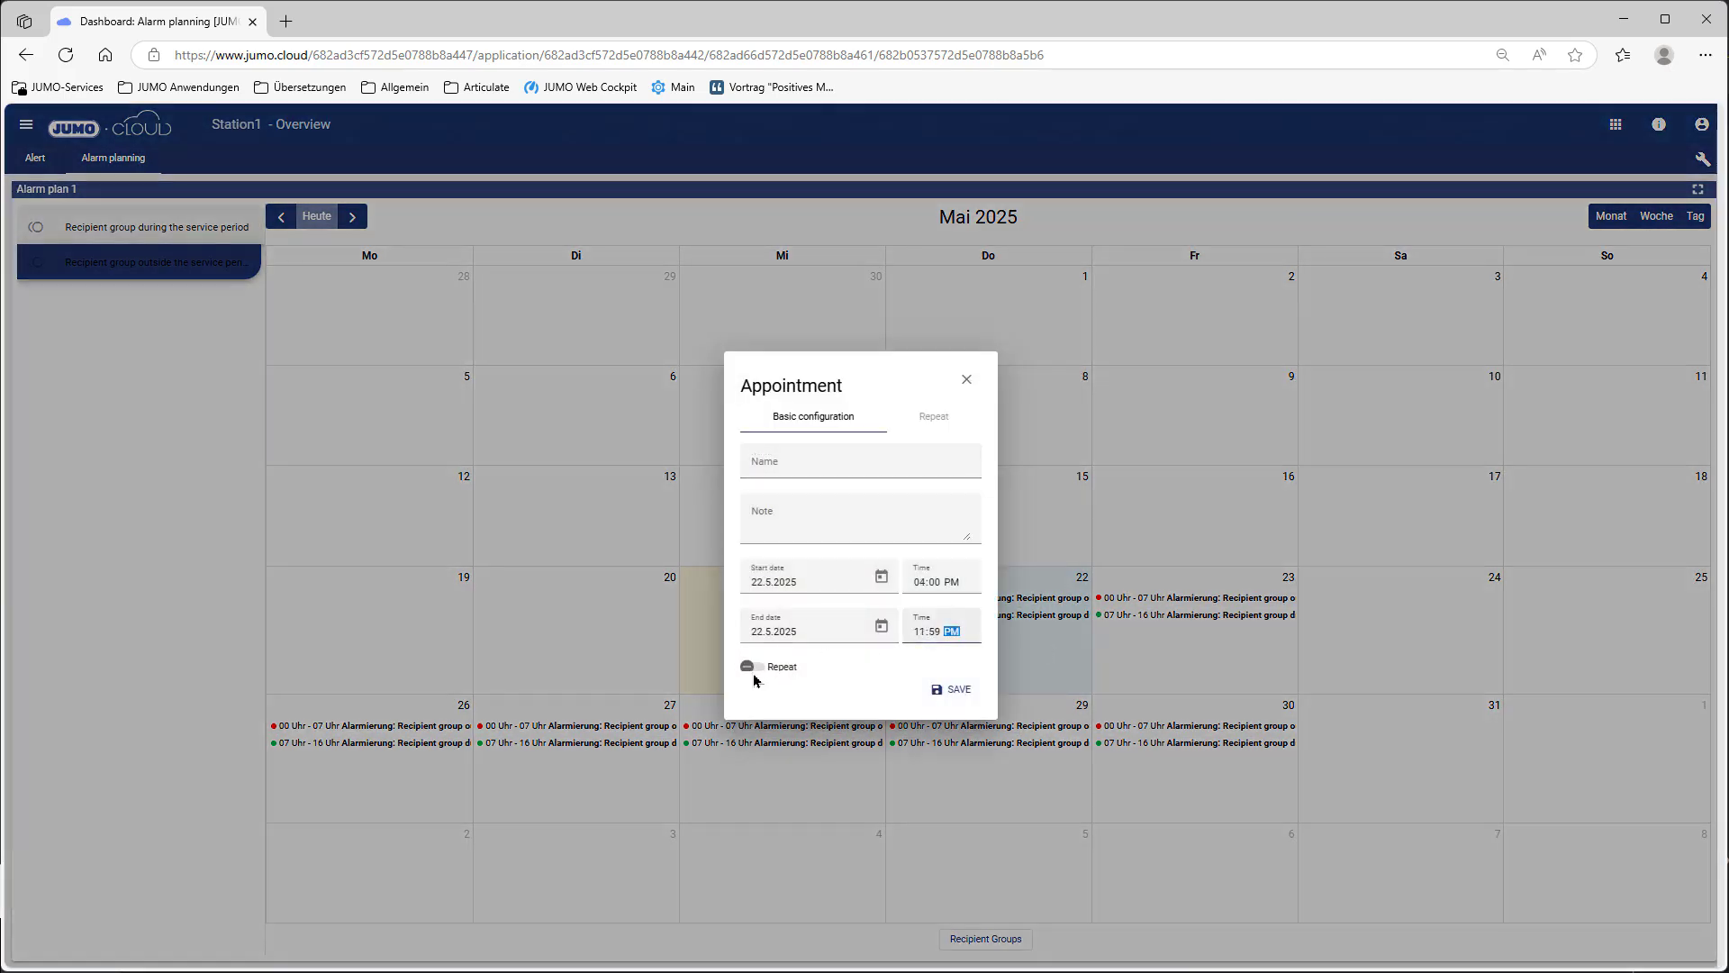
Step: Make the 16–23:59 weekday evening appointment recurring and save it
left_click(753, 671)
left_click(947, 421)
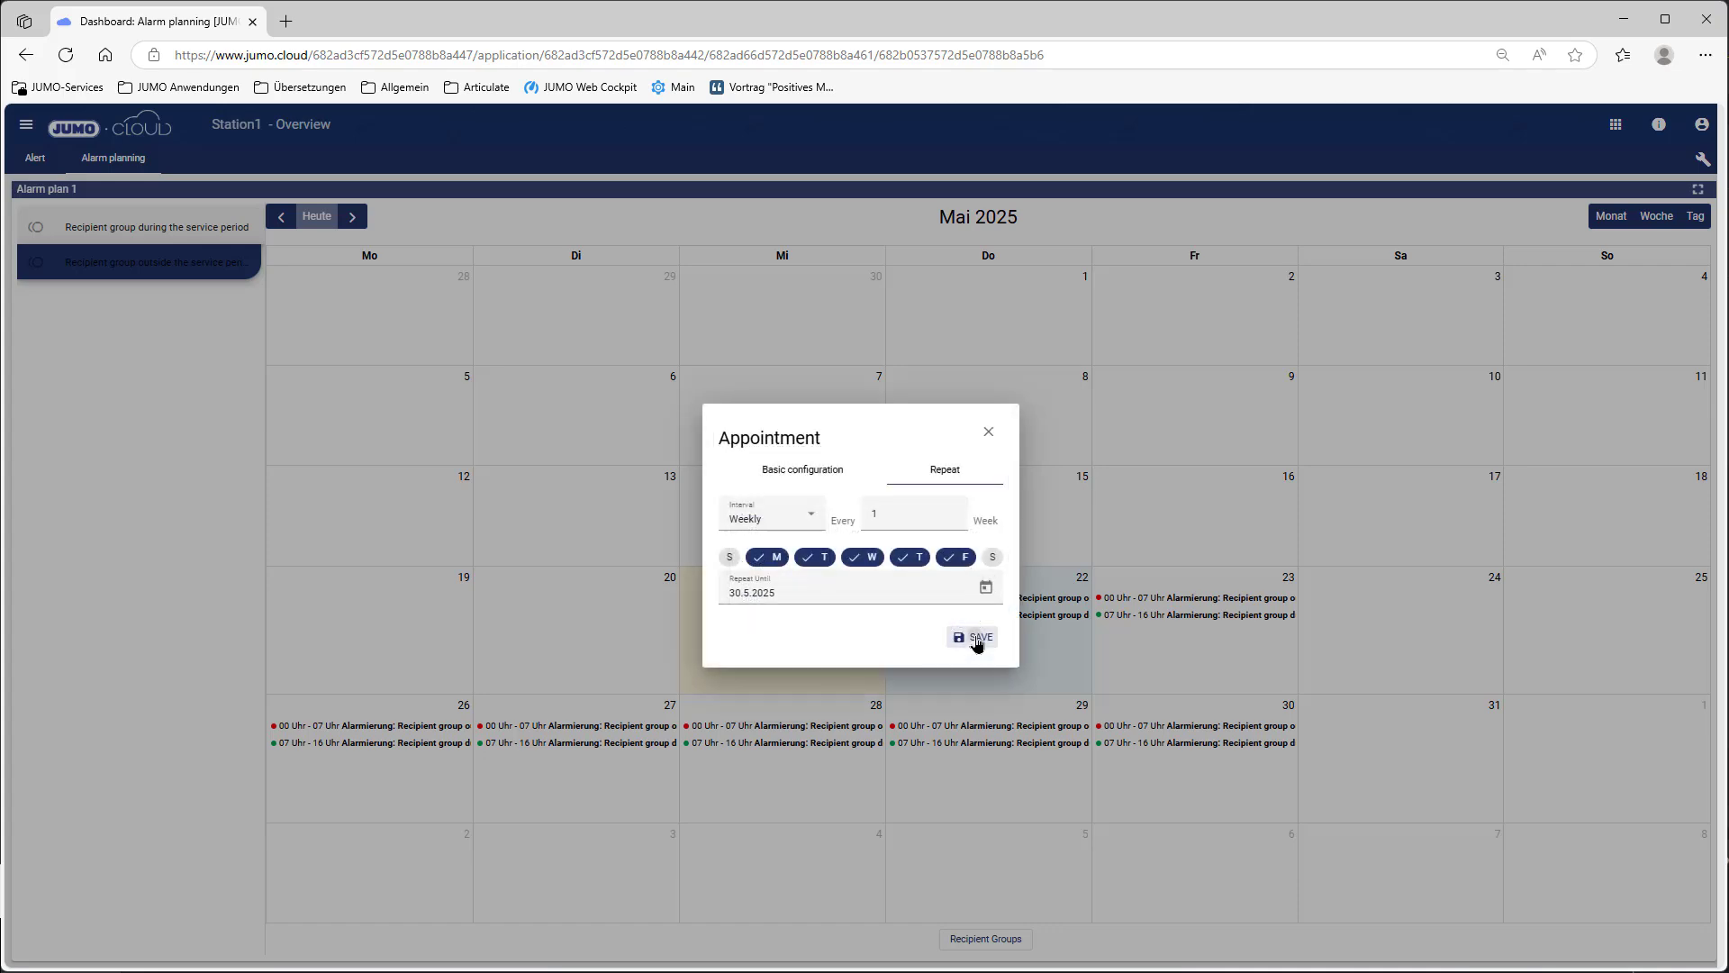
left_click(977, 639)
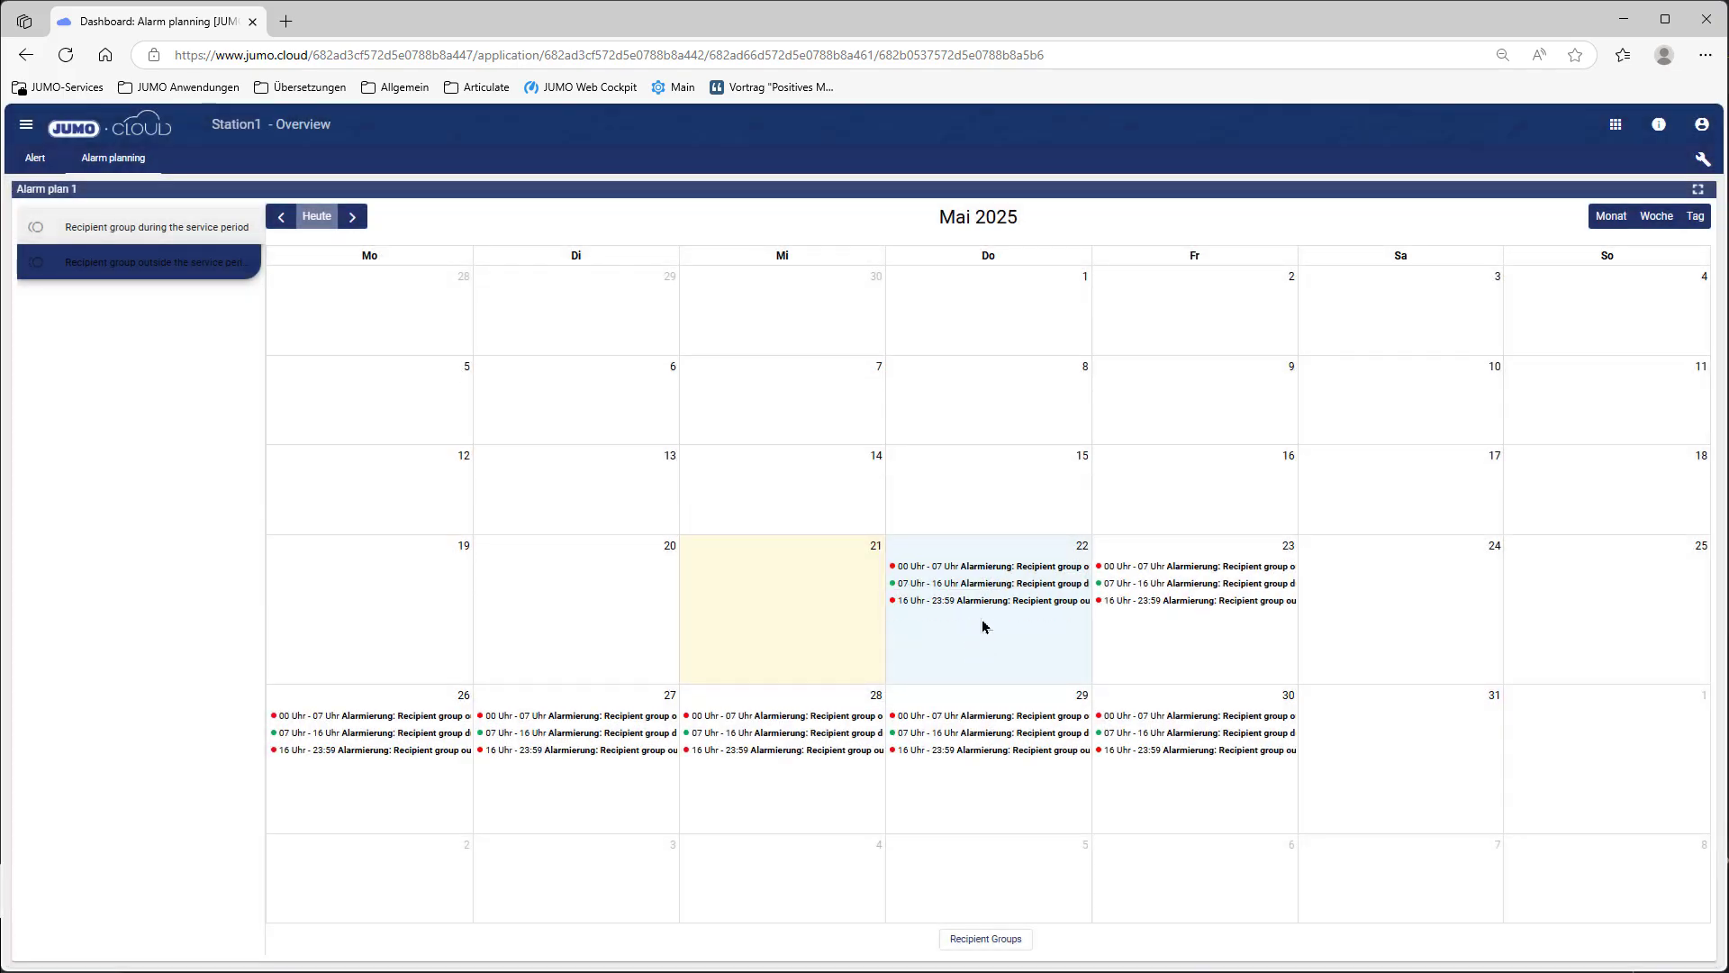
Step: Create a weekend appointment on Saturday 24 May repeating weekly on Saturday and Sunday until 31.5.2025
double_click(1403, 597)
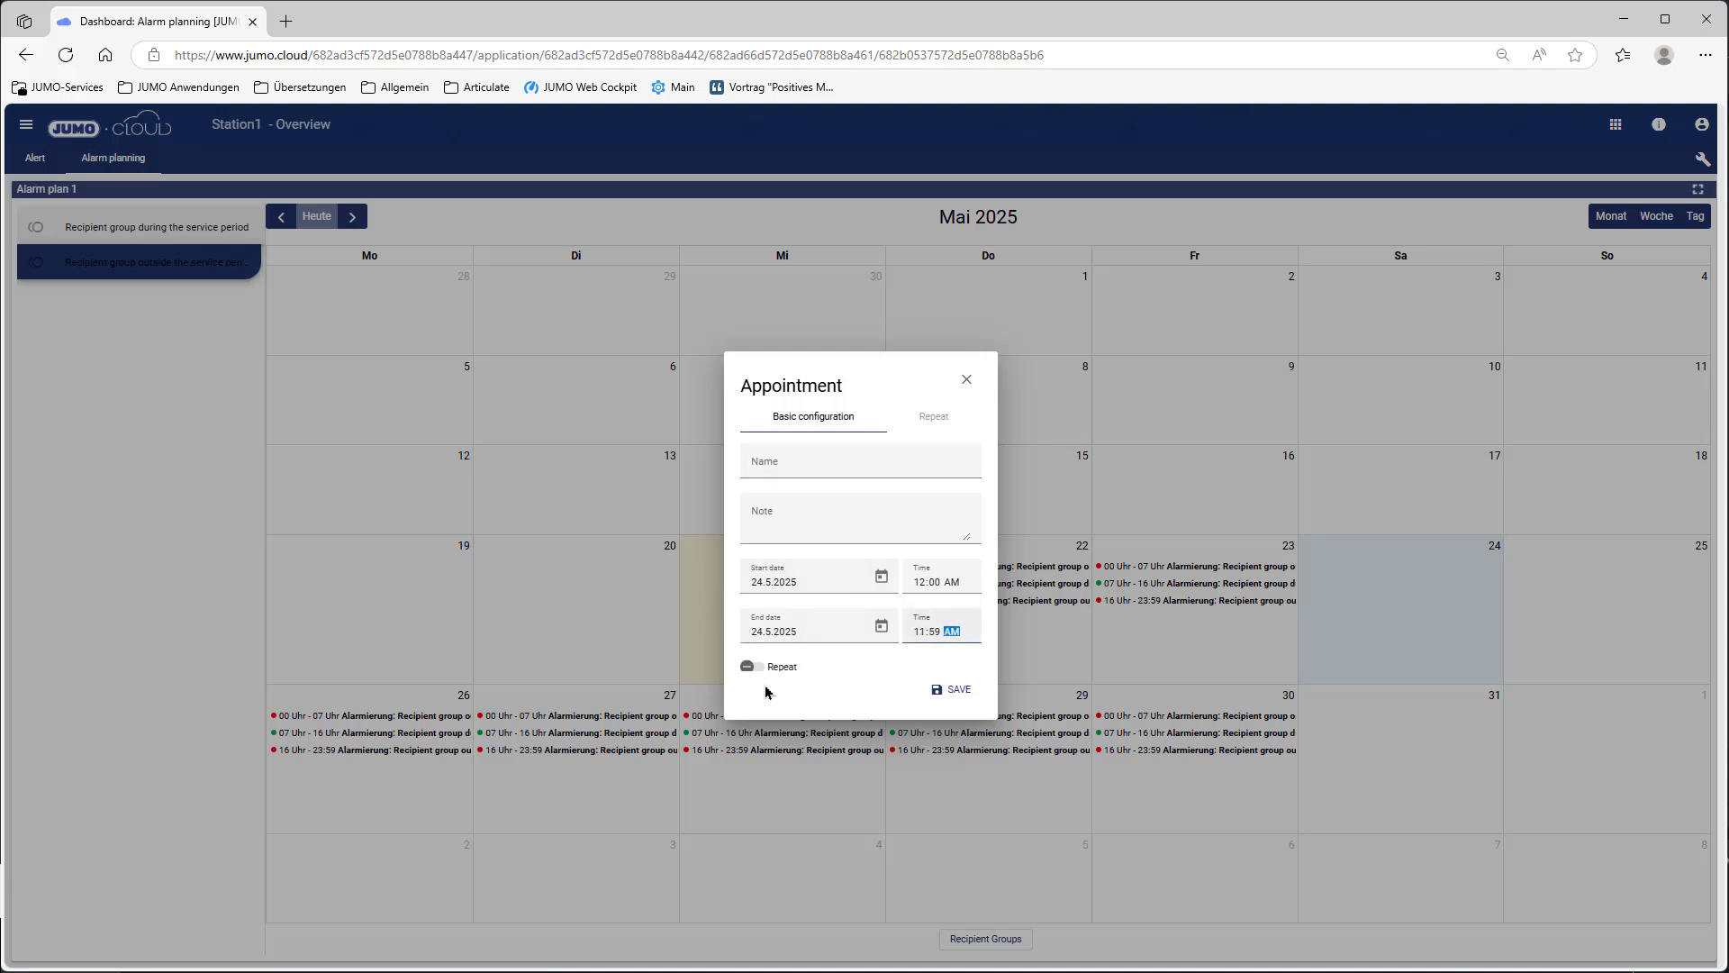
left_click(753, 668)
left_click(932, 422)
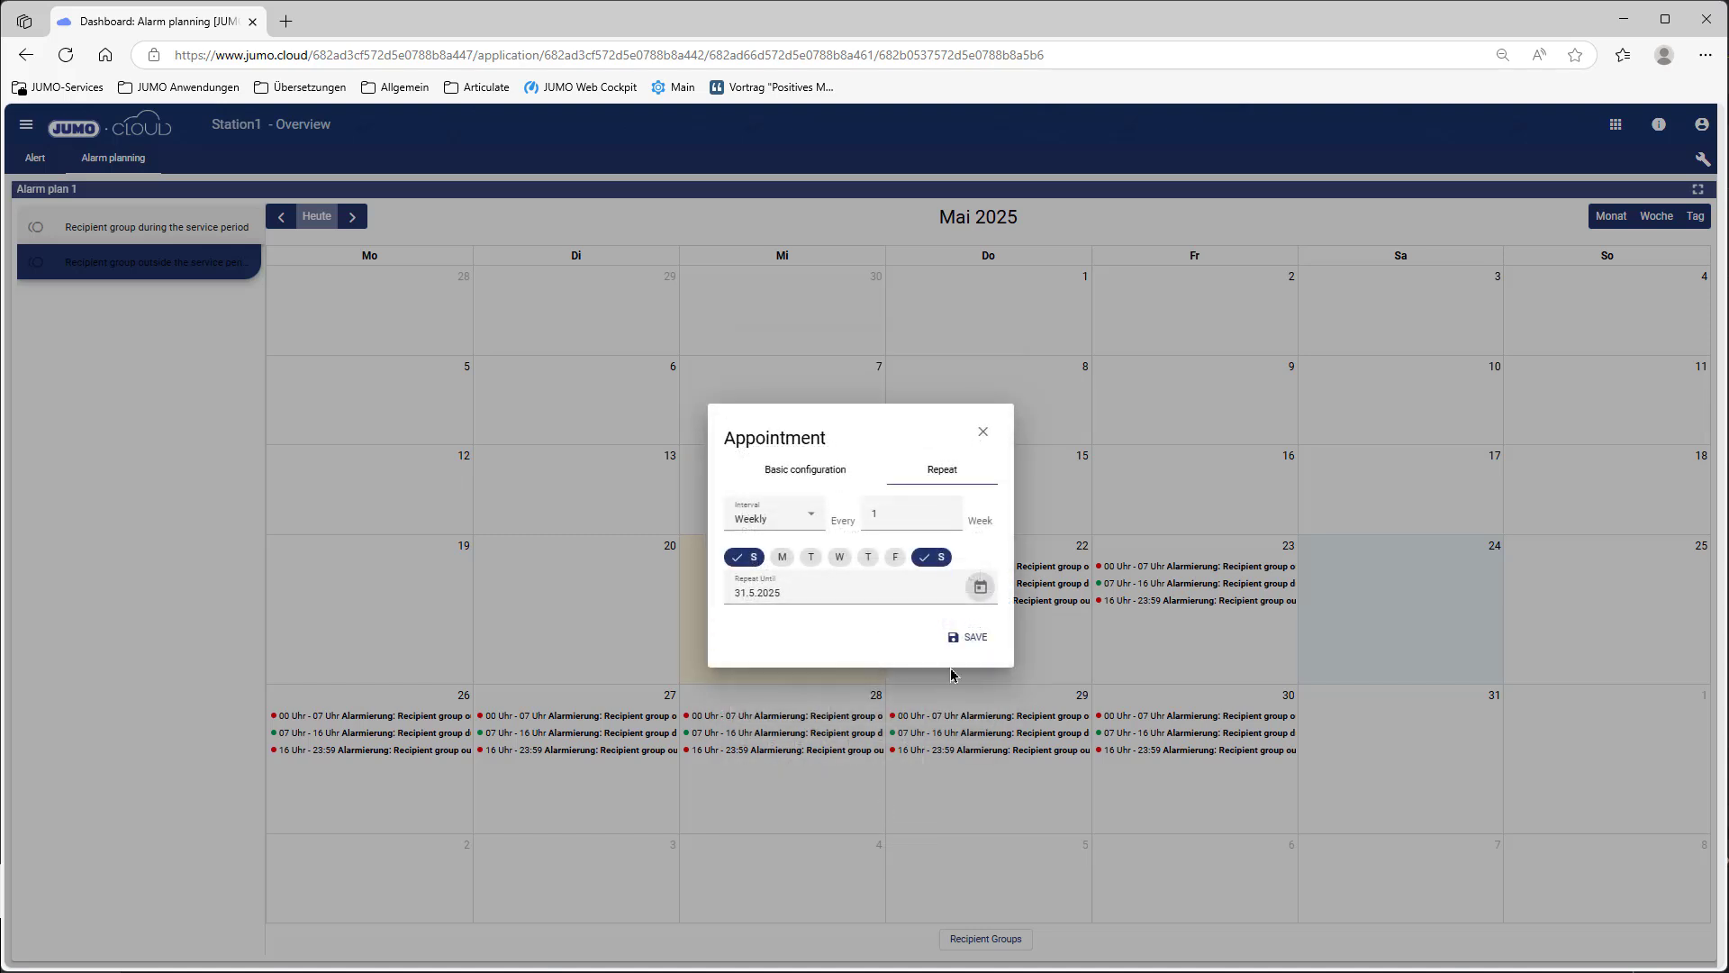
left_click(966, 637)
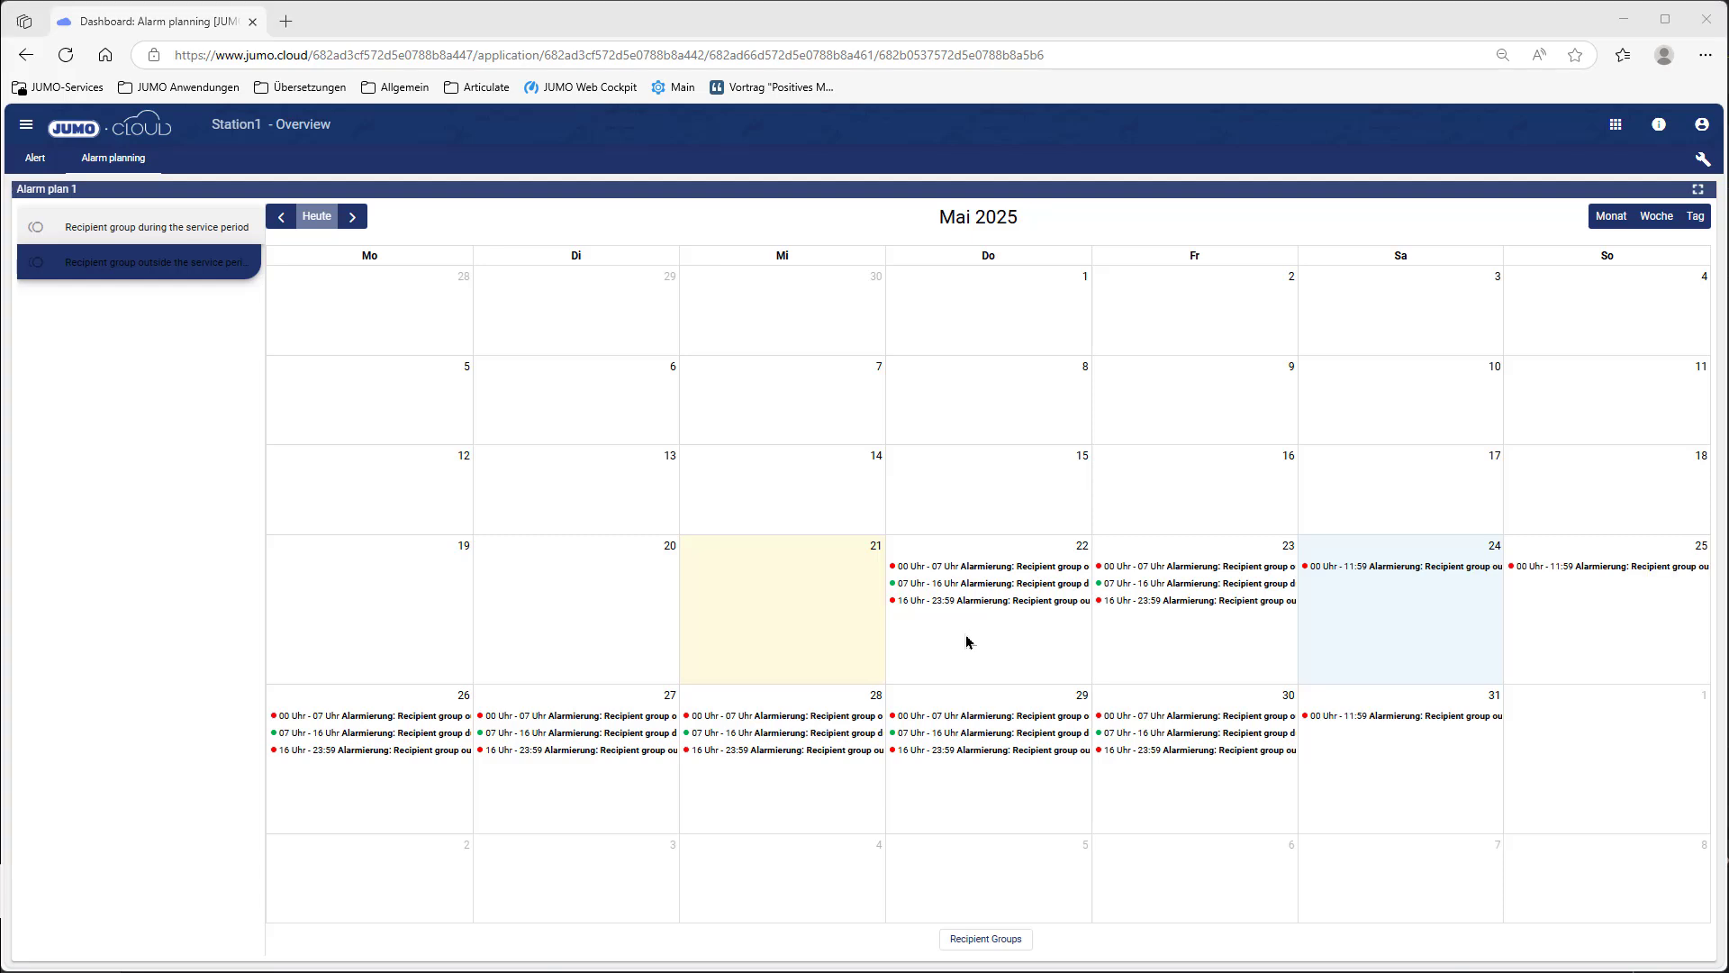
Step: Put the Alert dashboard into edit mode and add an empty 4x4 widget
left_click(20, 157)
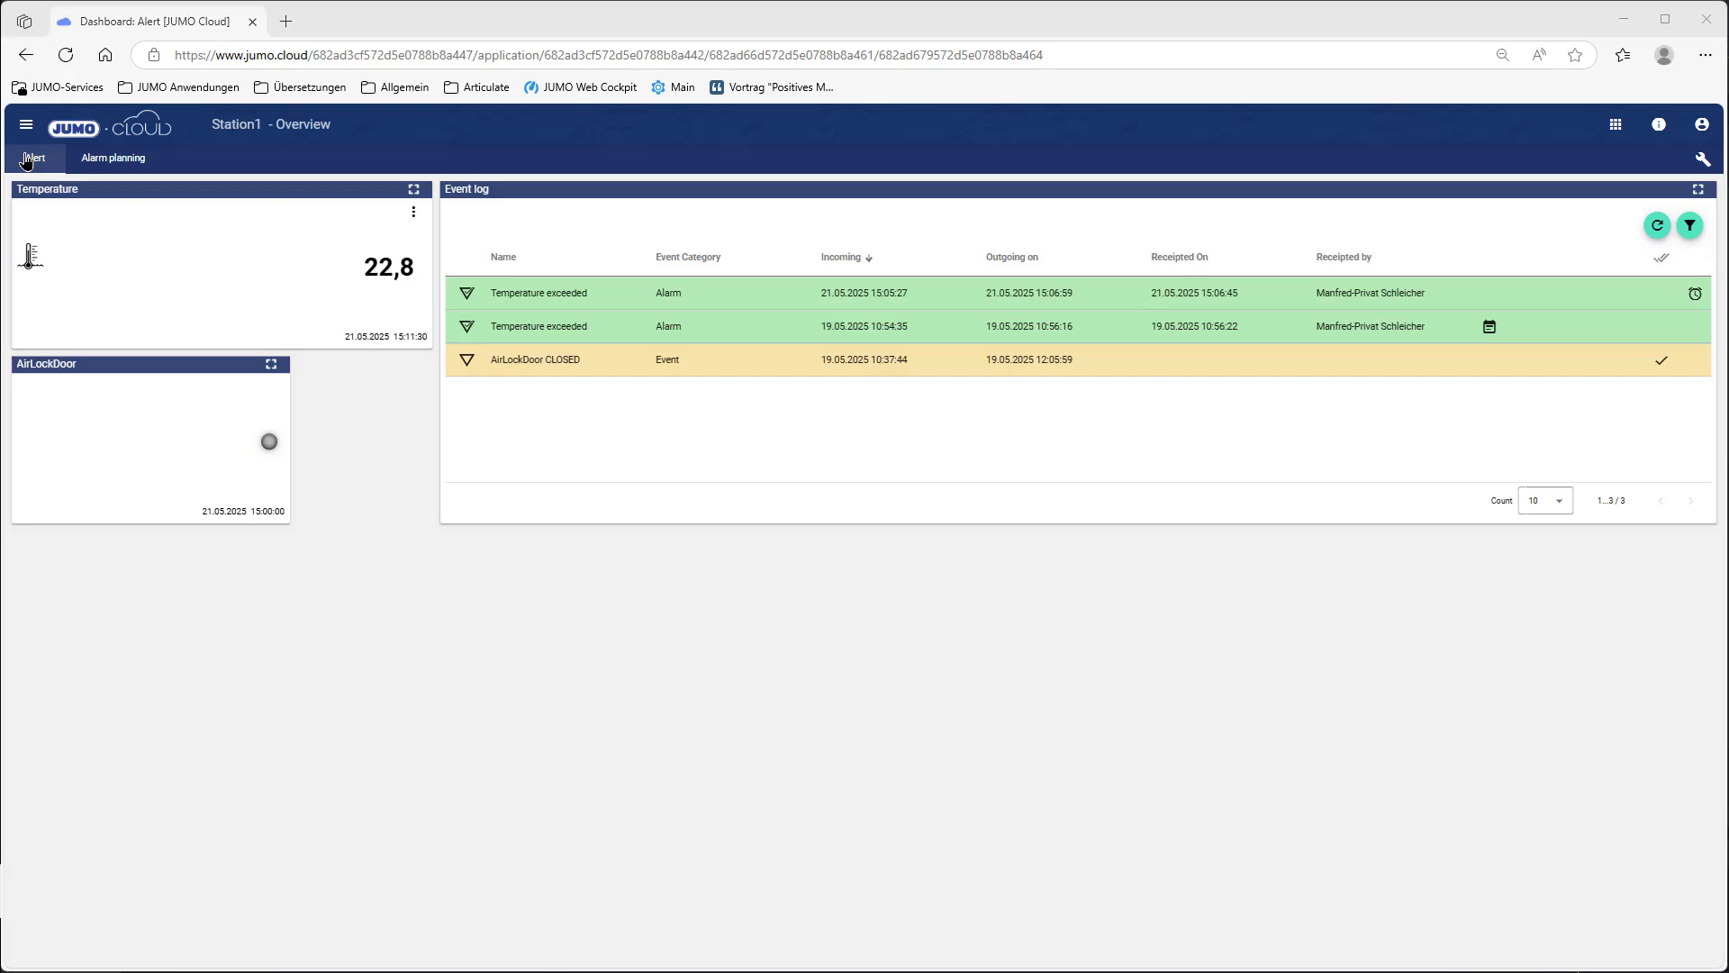
left_click(1702, 159)
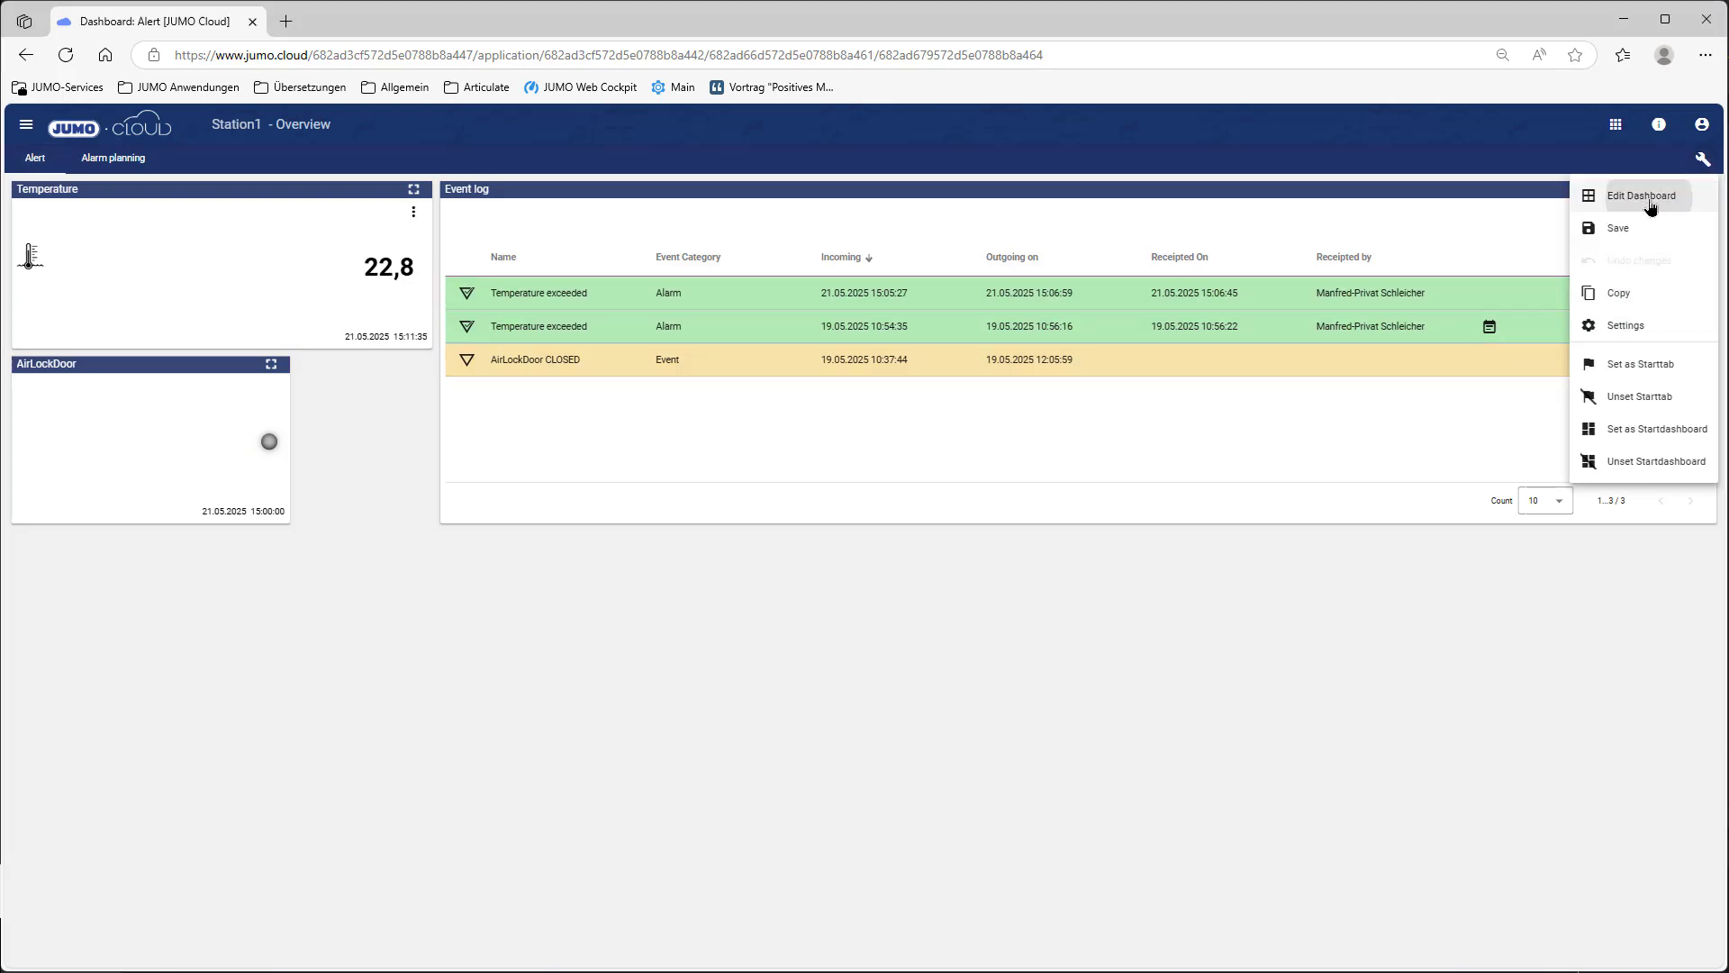
left_click(1653, 193)
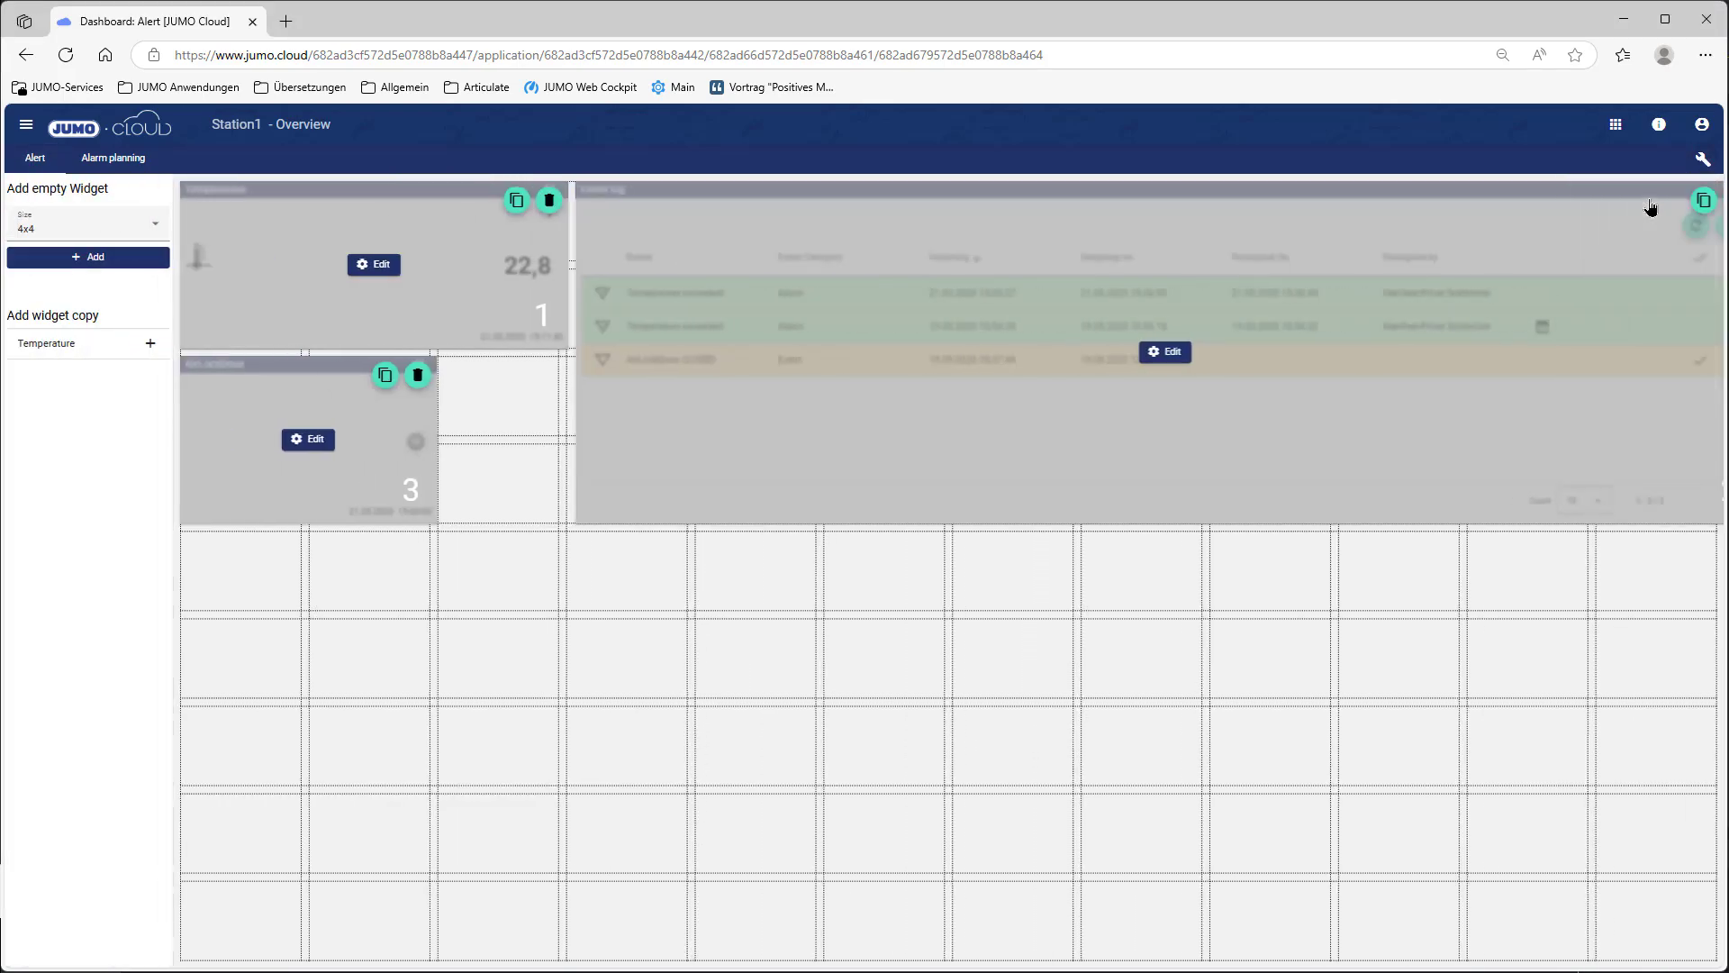
left_click(87, 261)
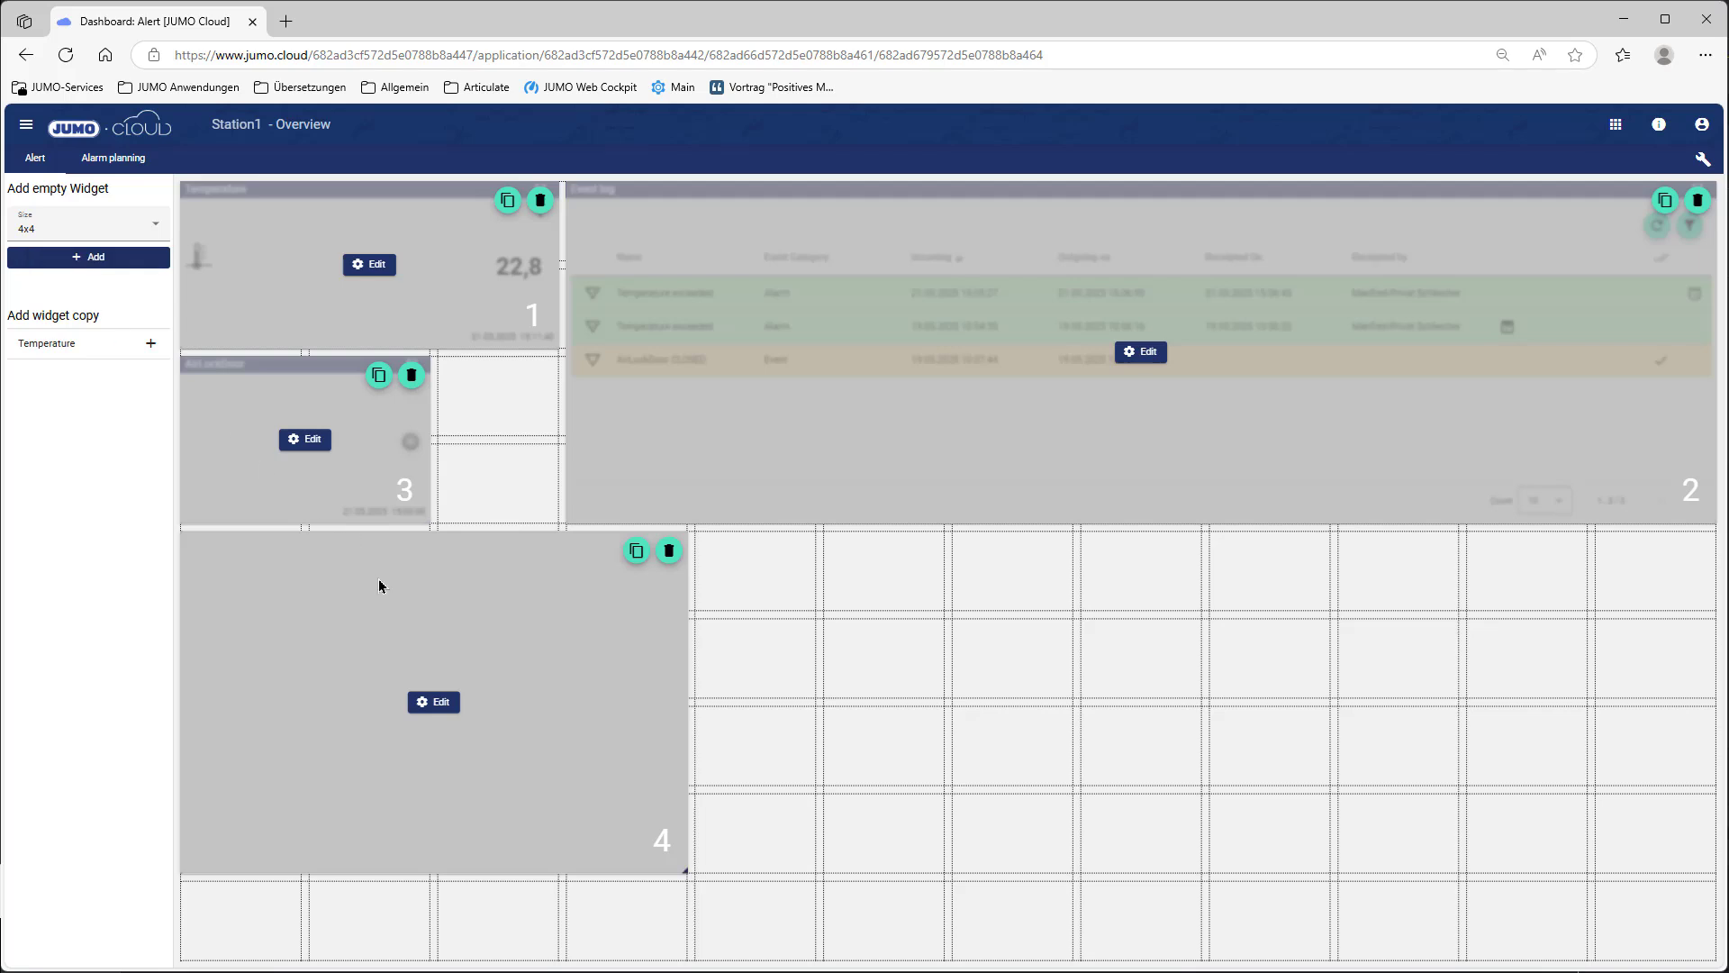
Step: Make widget 4 an Entered Alarming log titled 'Alarming' with its header shown
left_click(449, 708)
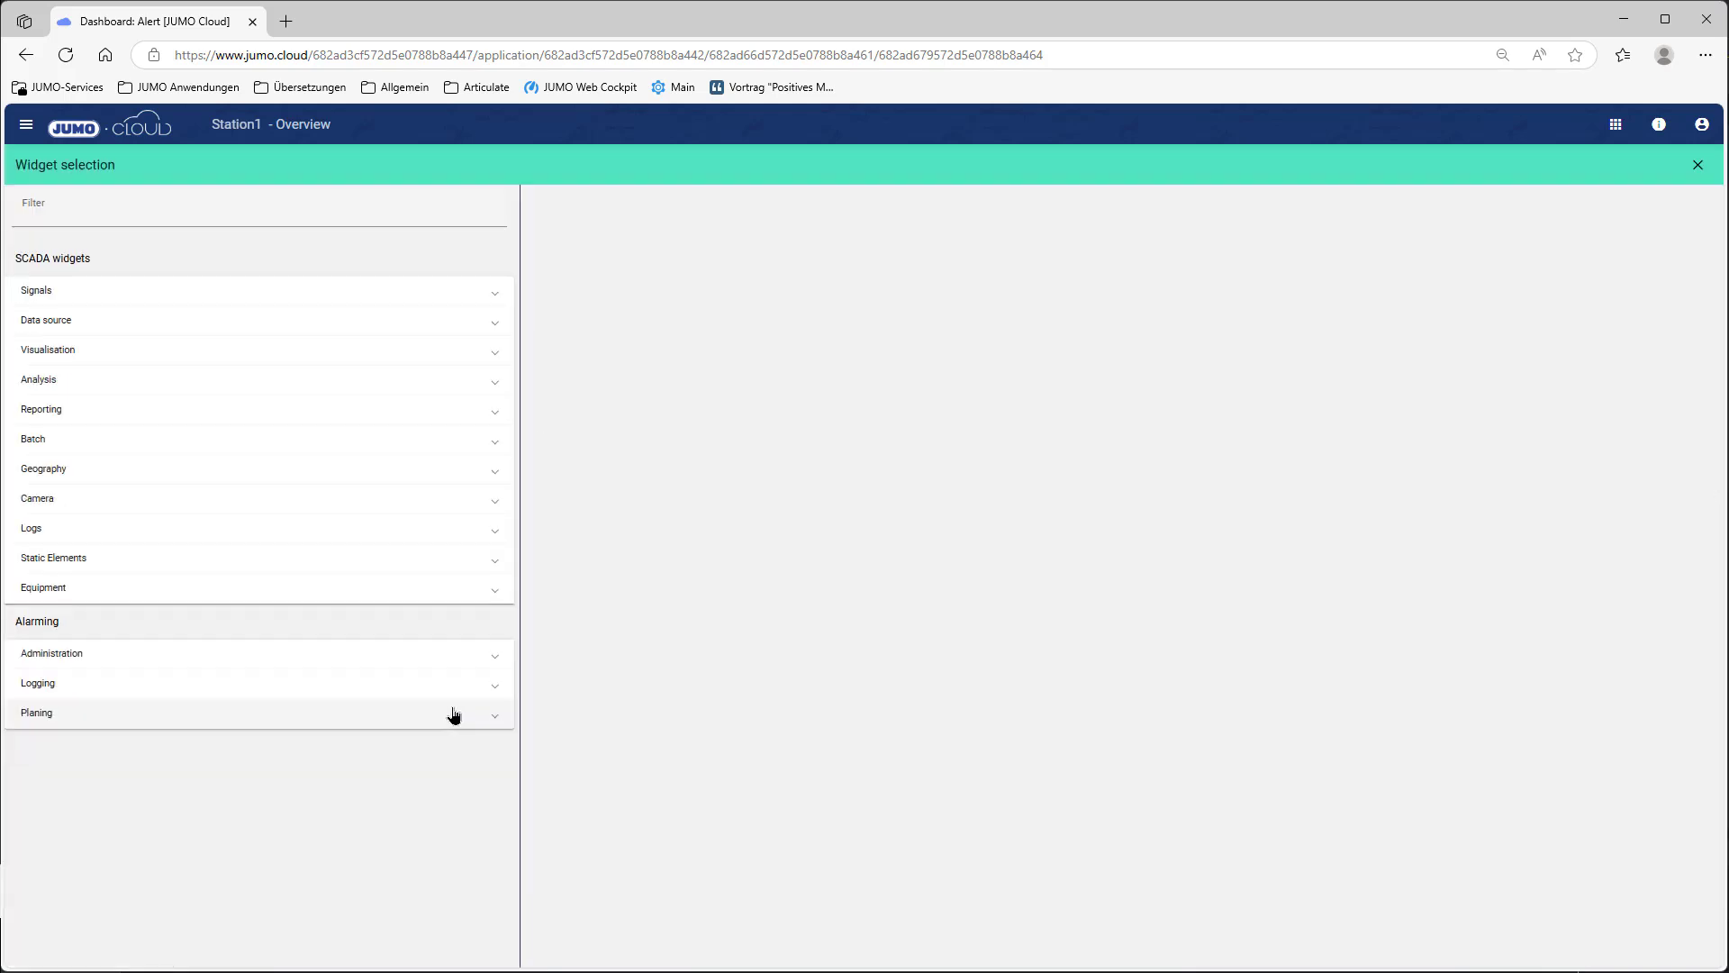
left_click(498, 691)
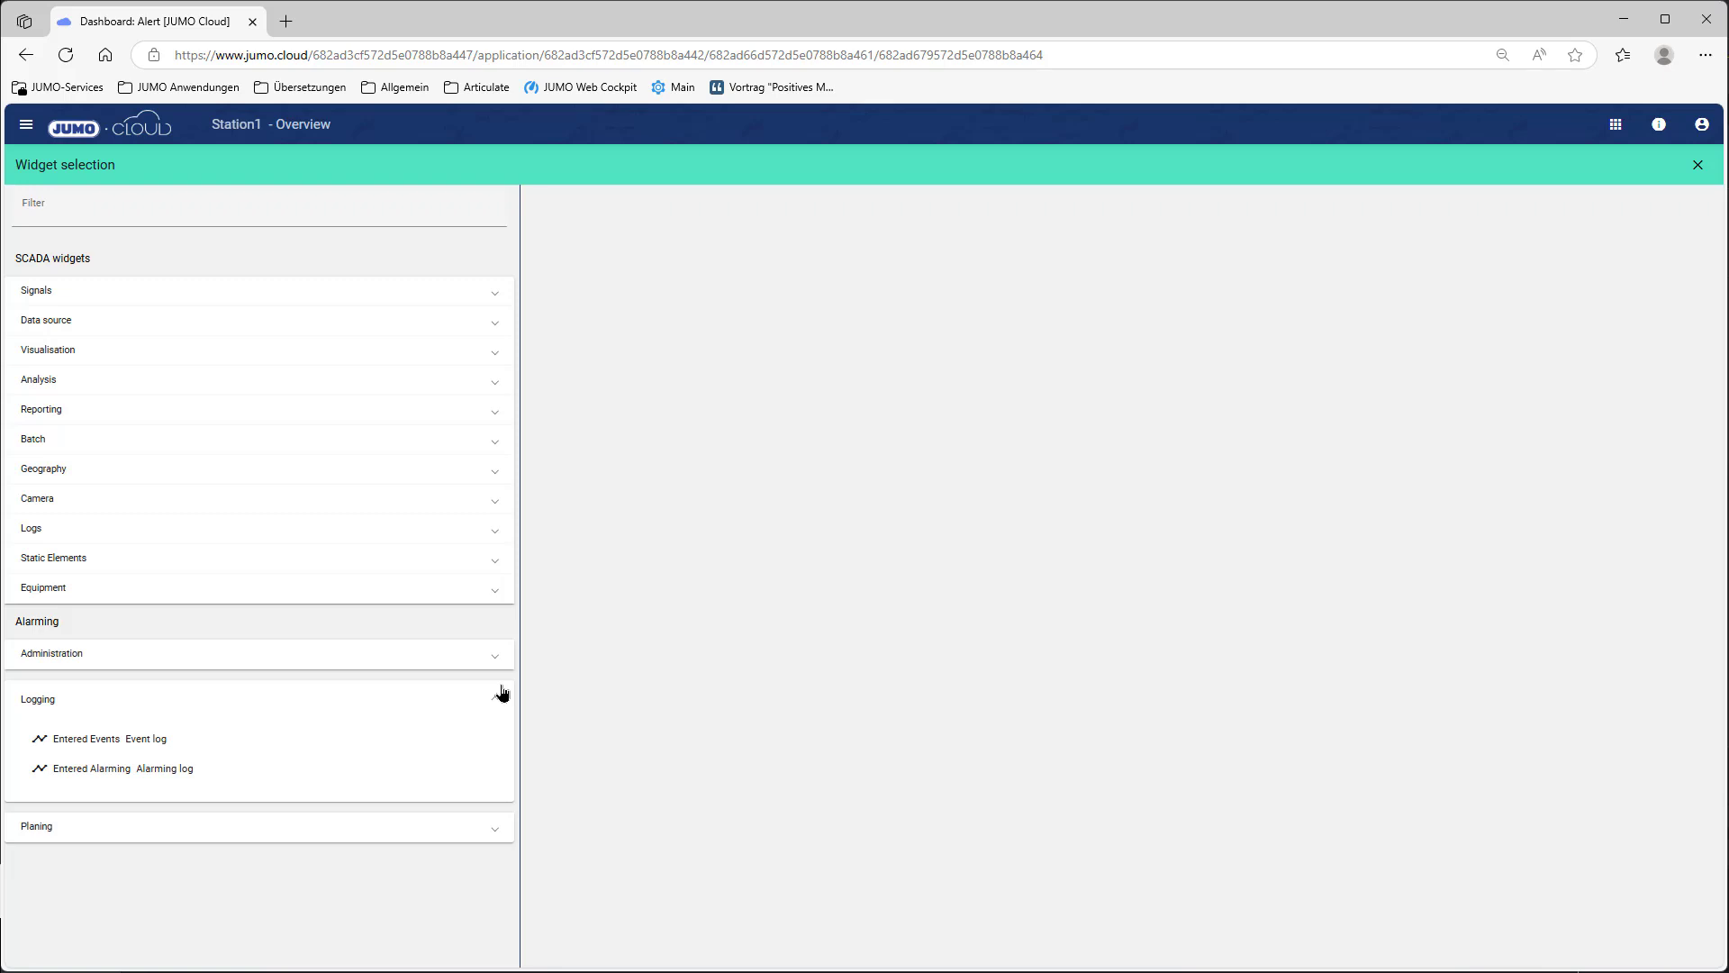
left_click(70, 783)
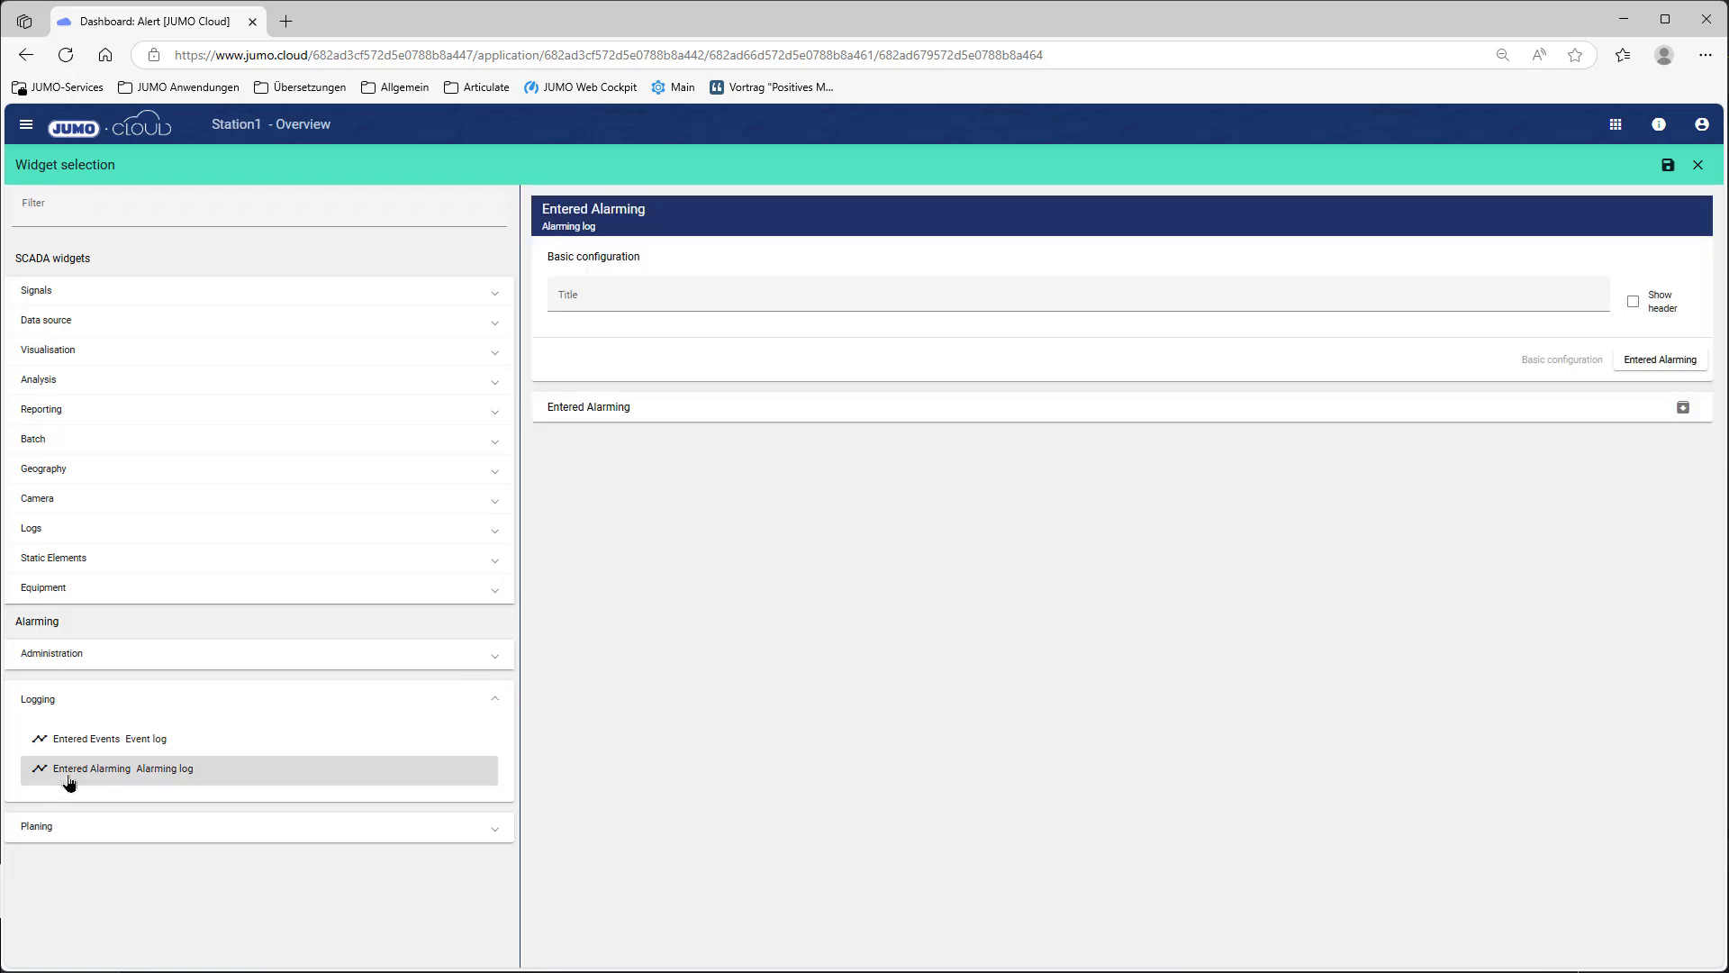
left_click(648, 296)
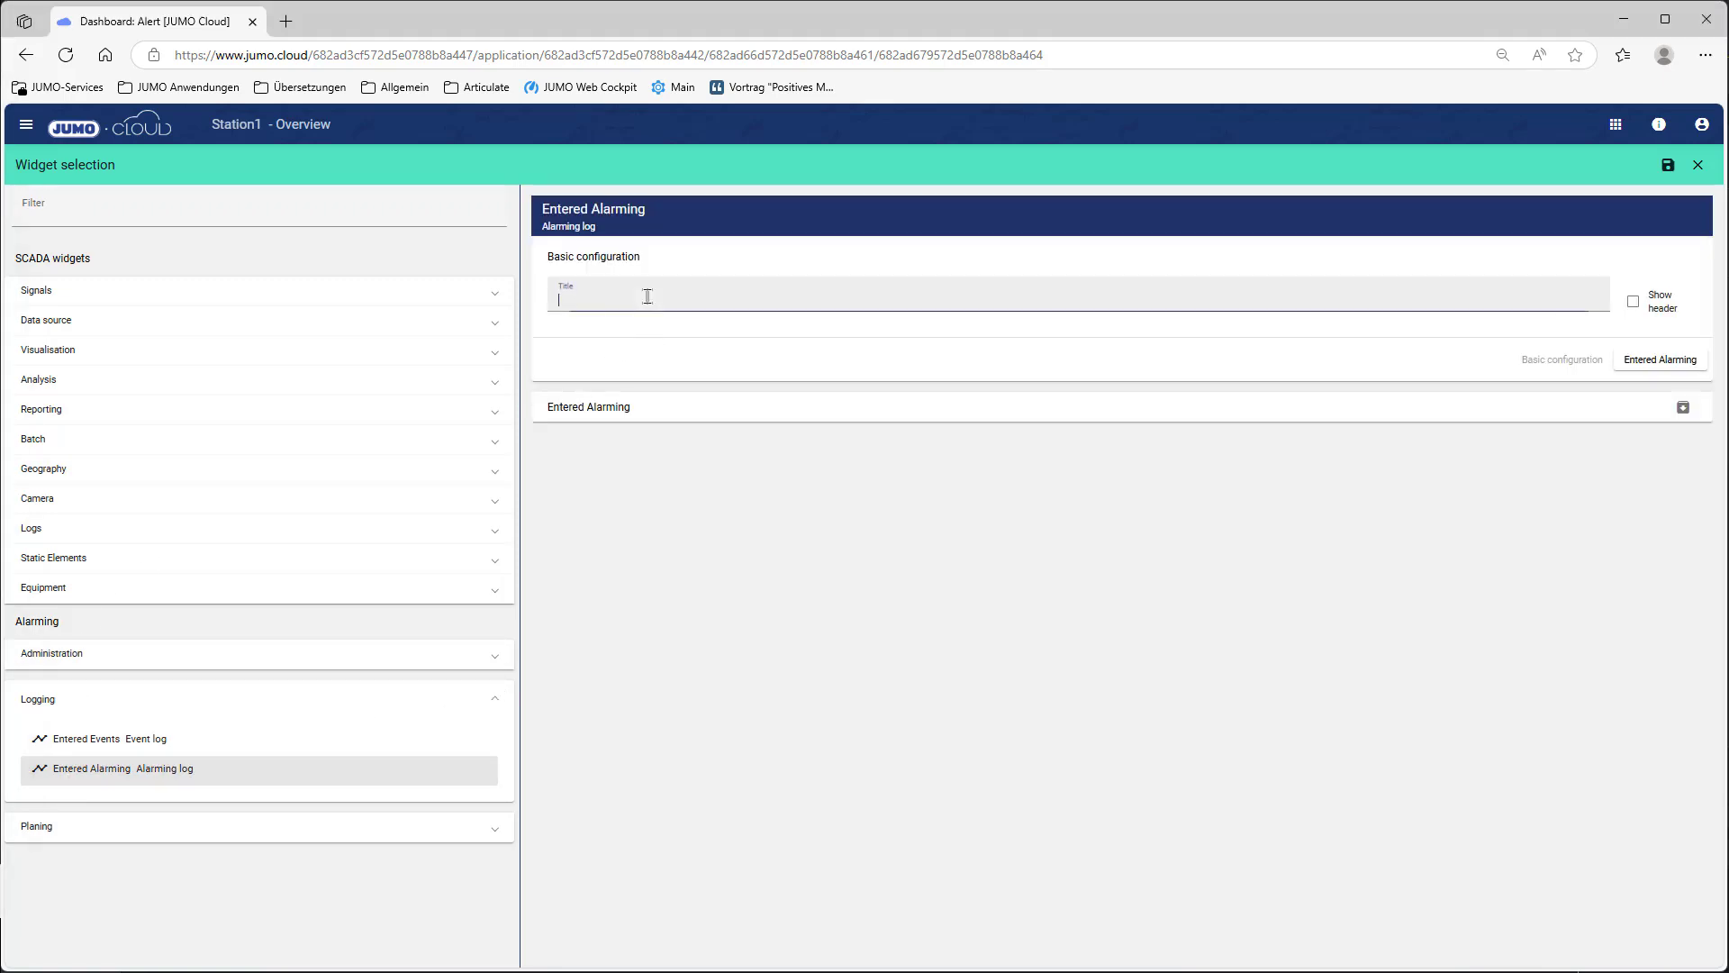
type("Alarming log")
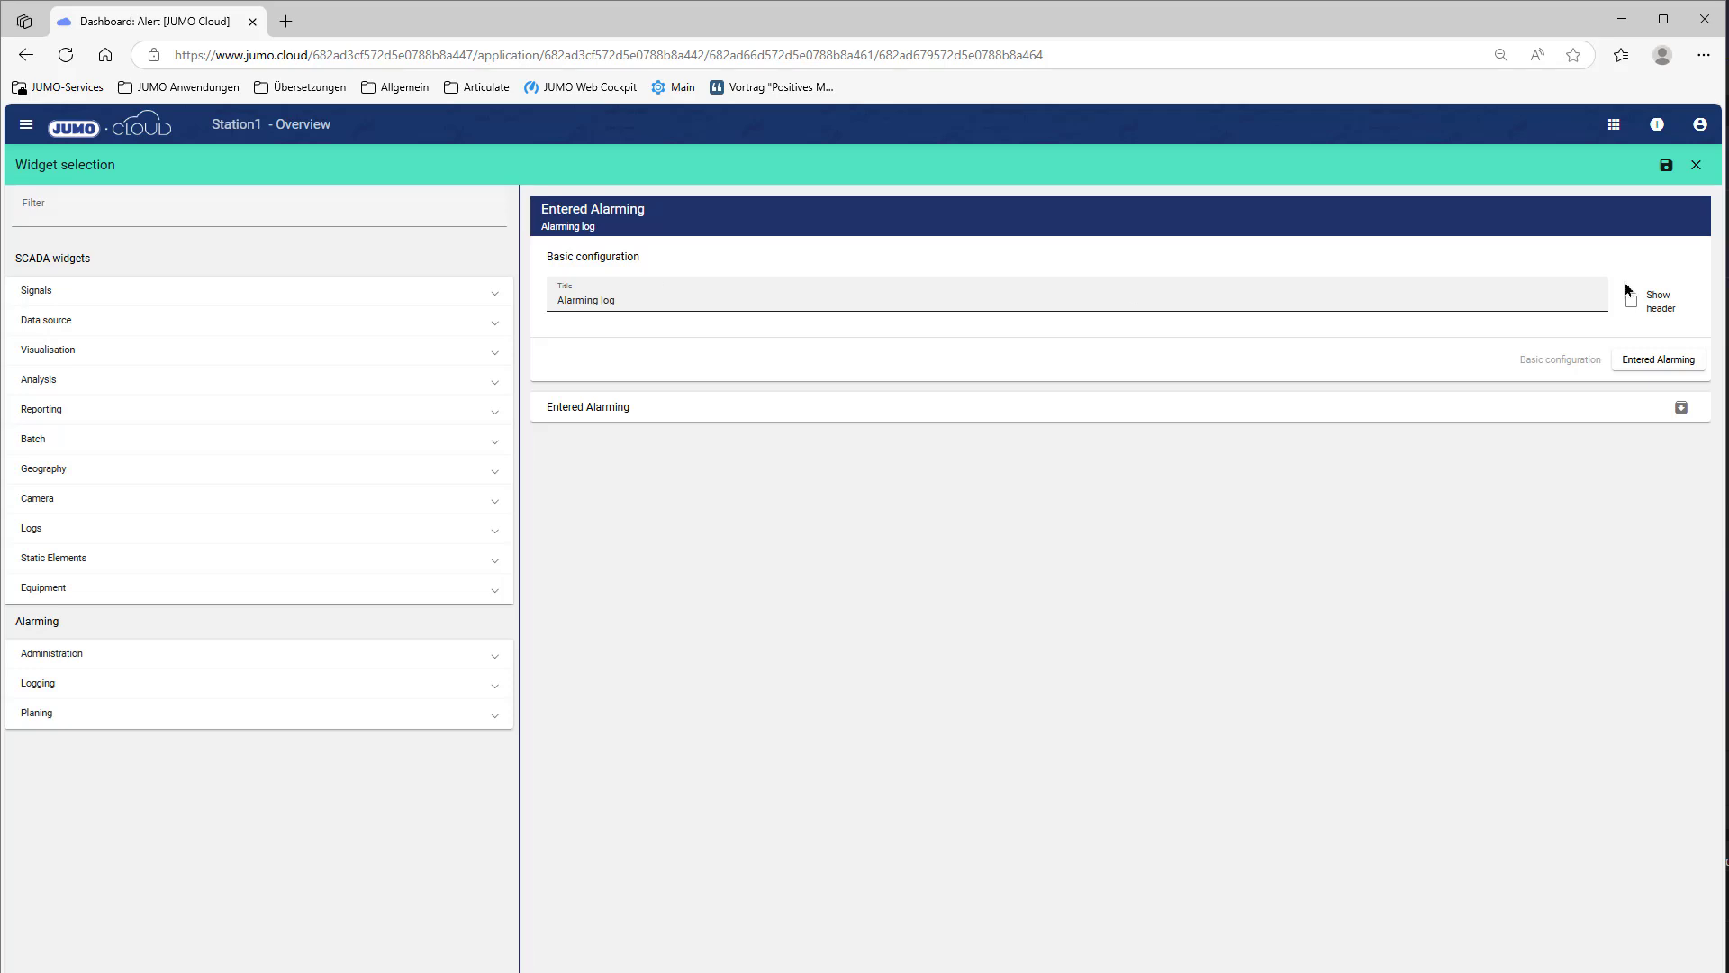
left_click(1632, 306)
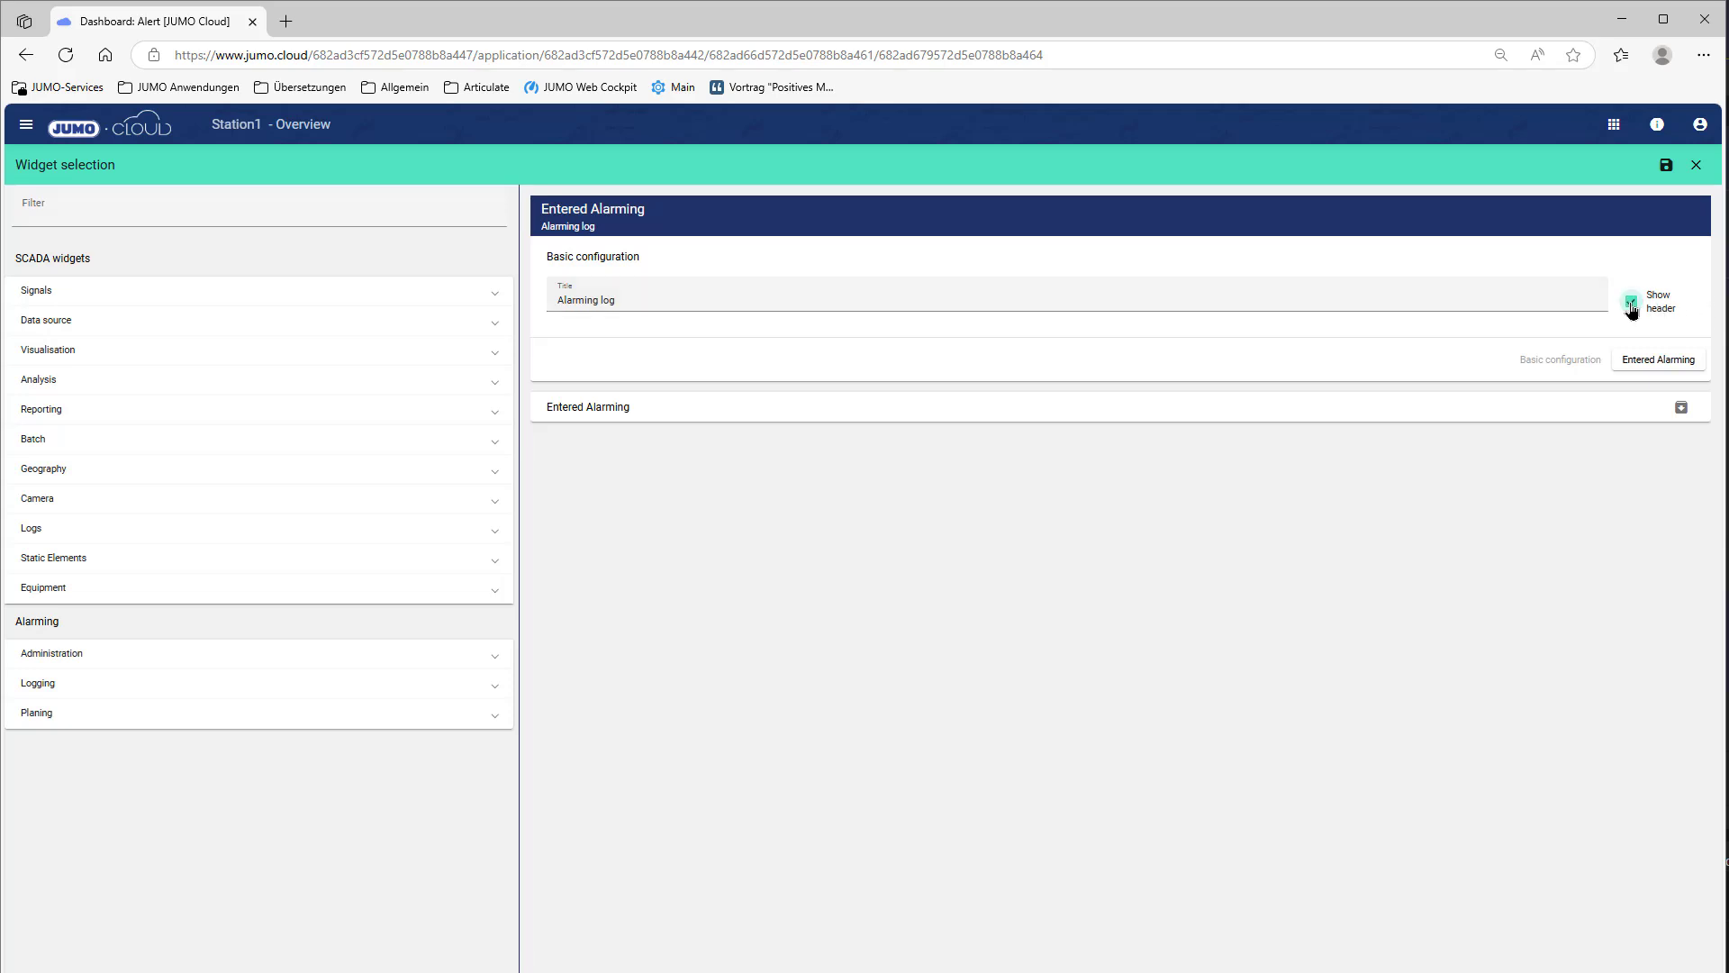
left_click(1681, 407)
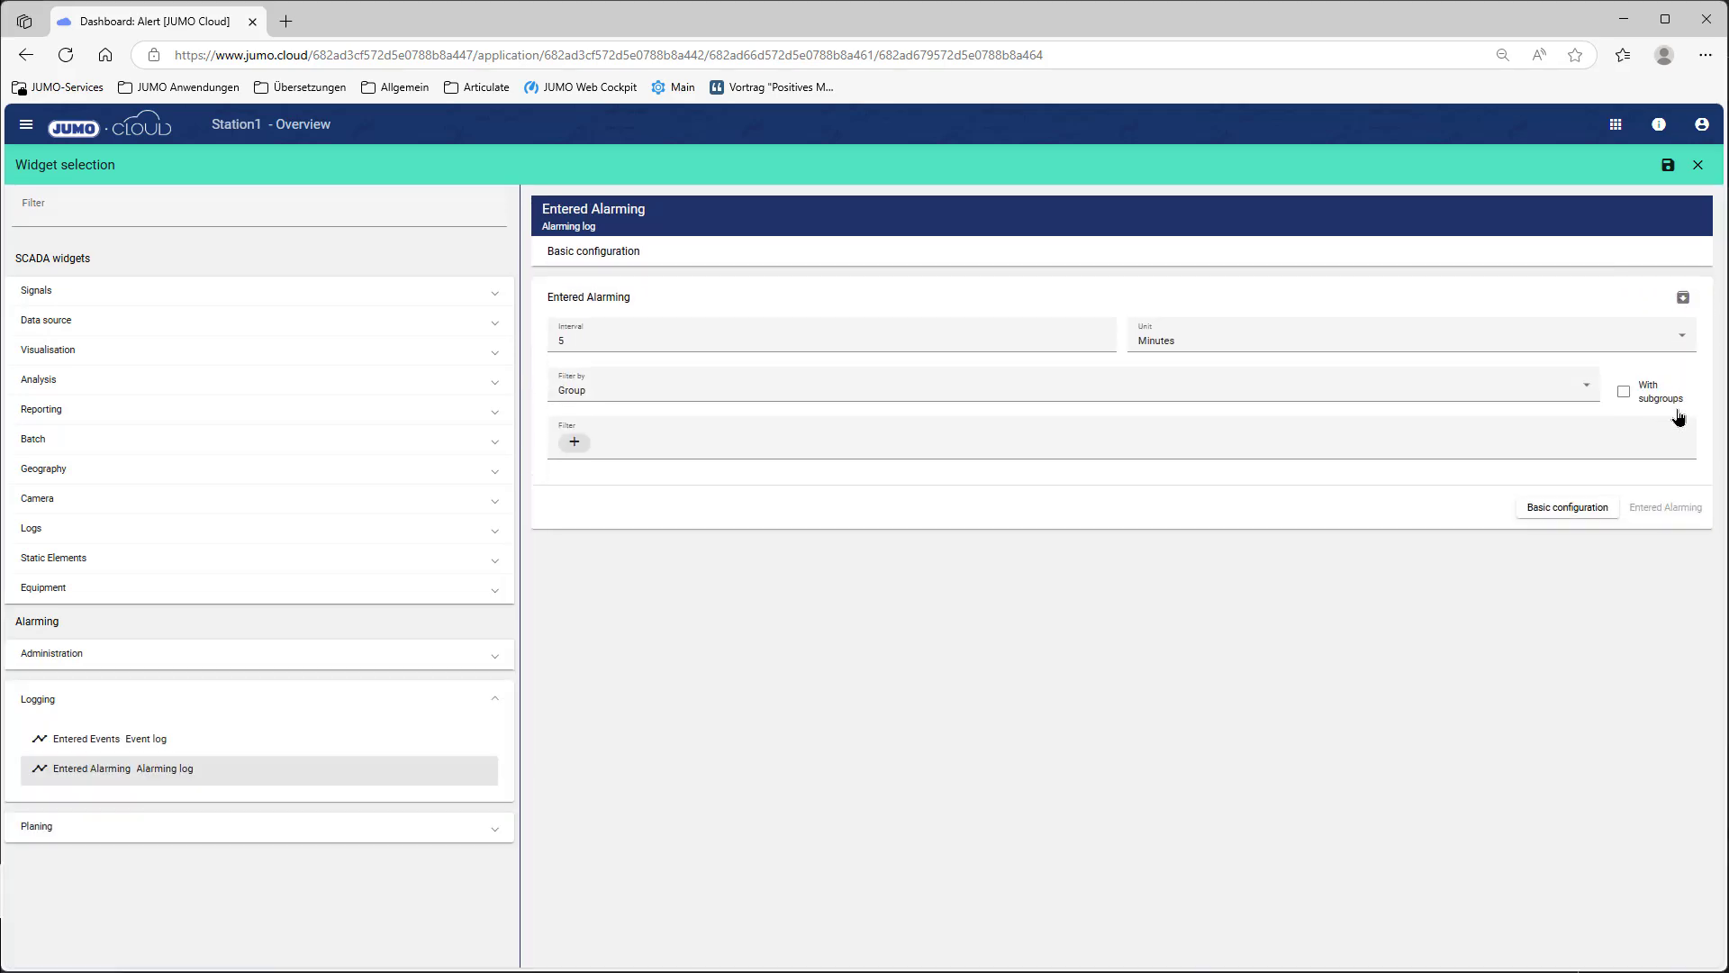
Step: Set the log interval to 10 Seconds and filter it by Alarm plan 1
left_click(597, 339)
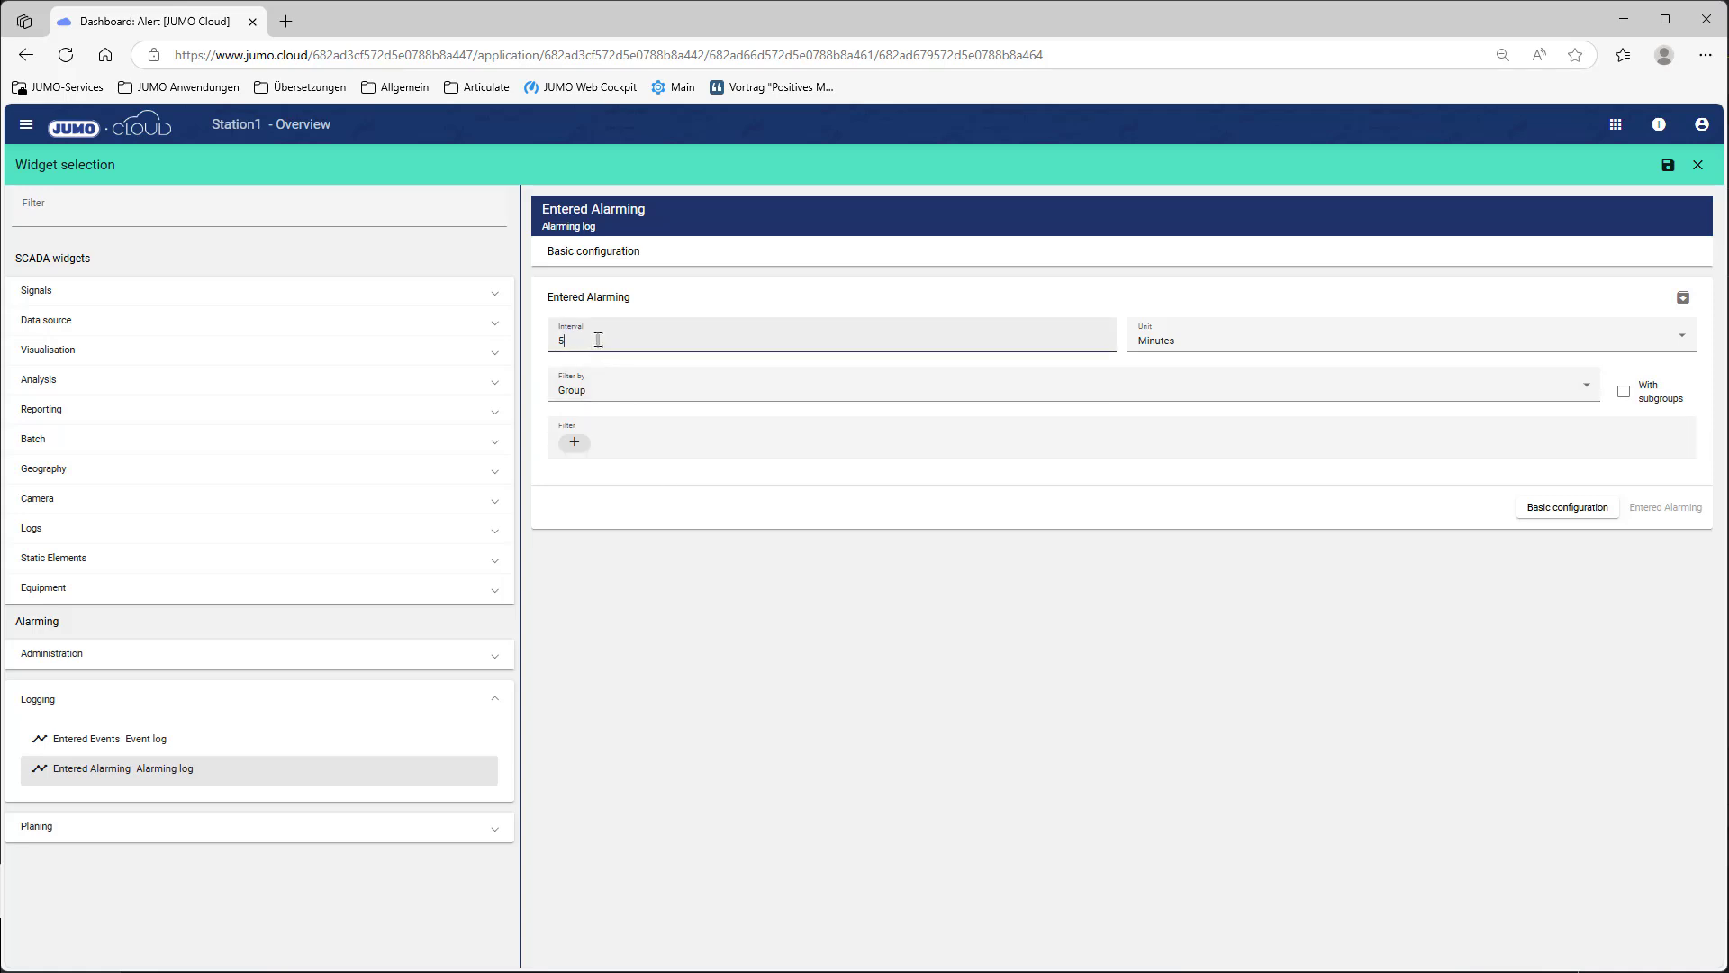
type("10")
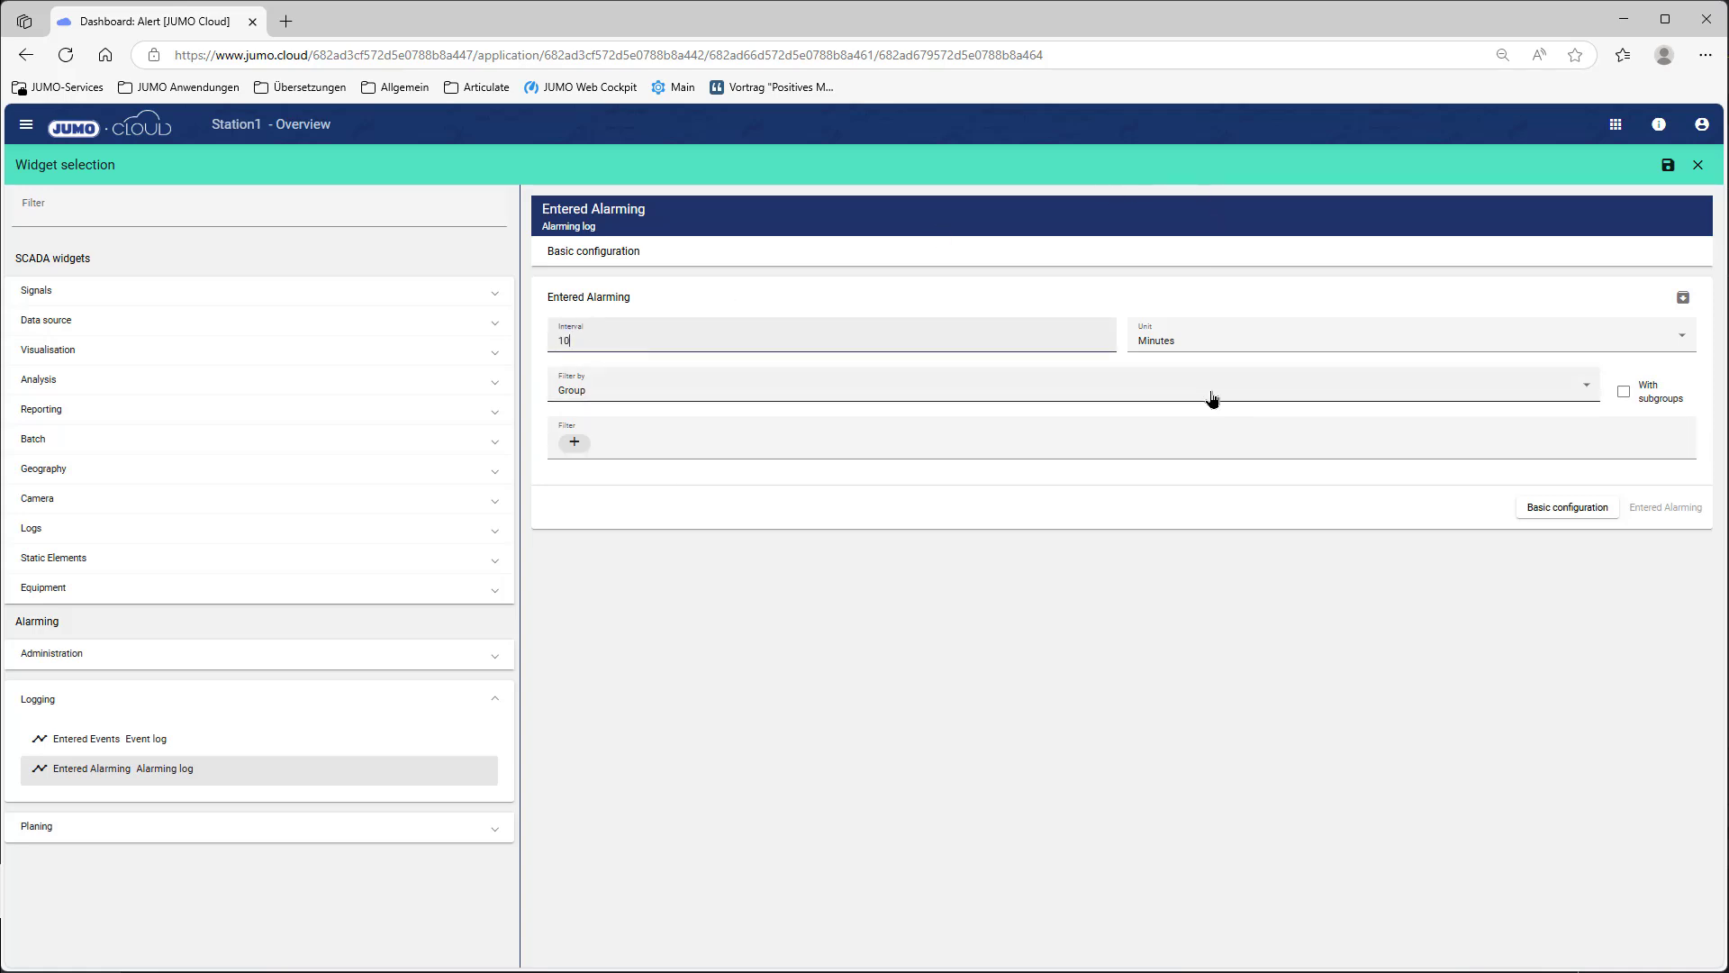
left_click(1208, 350)
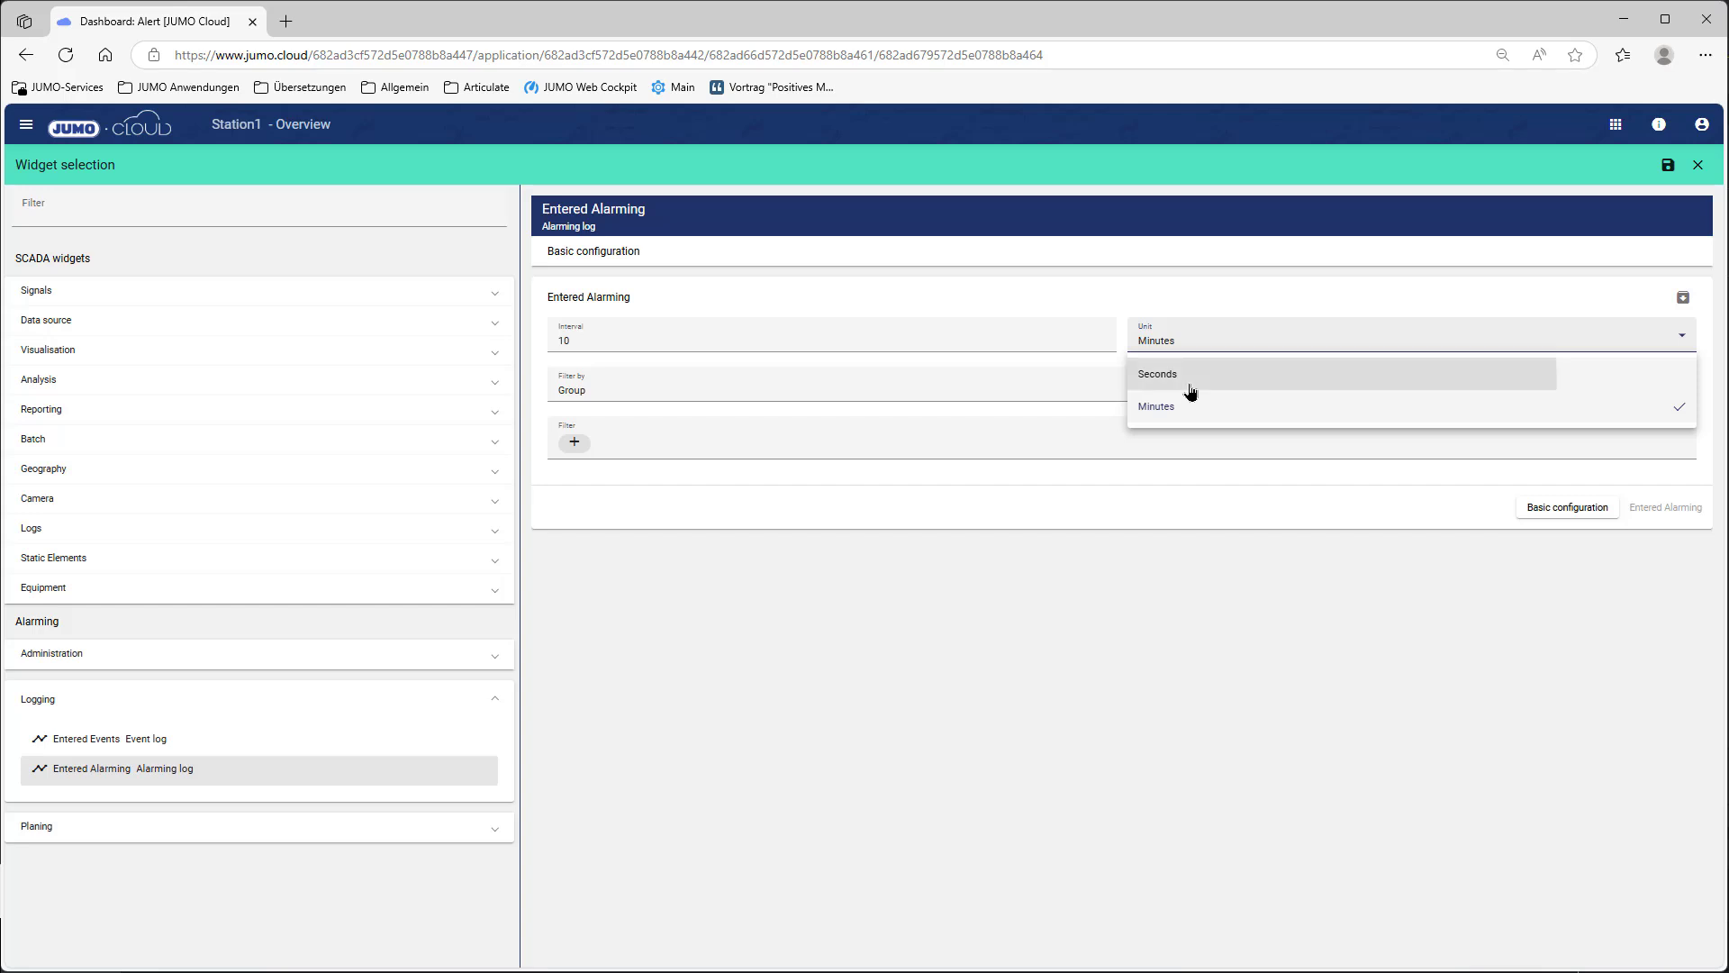
left_click(1189, 385)
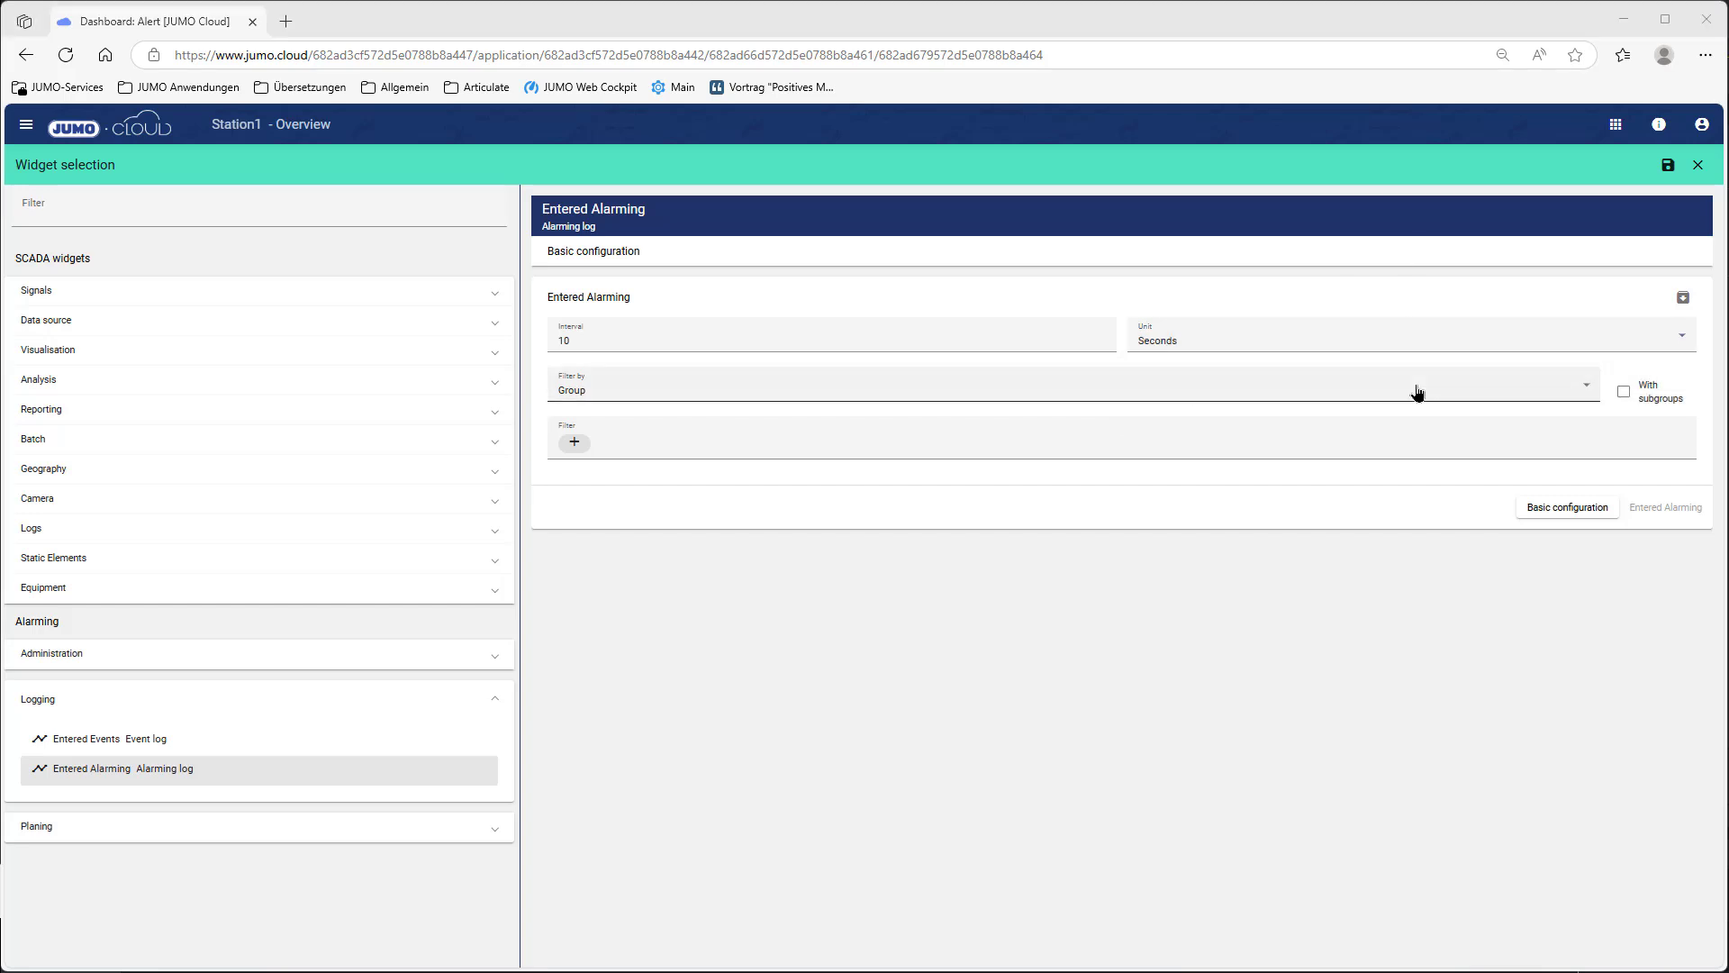
left_click(1189, 390)
left_click(625, 436)
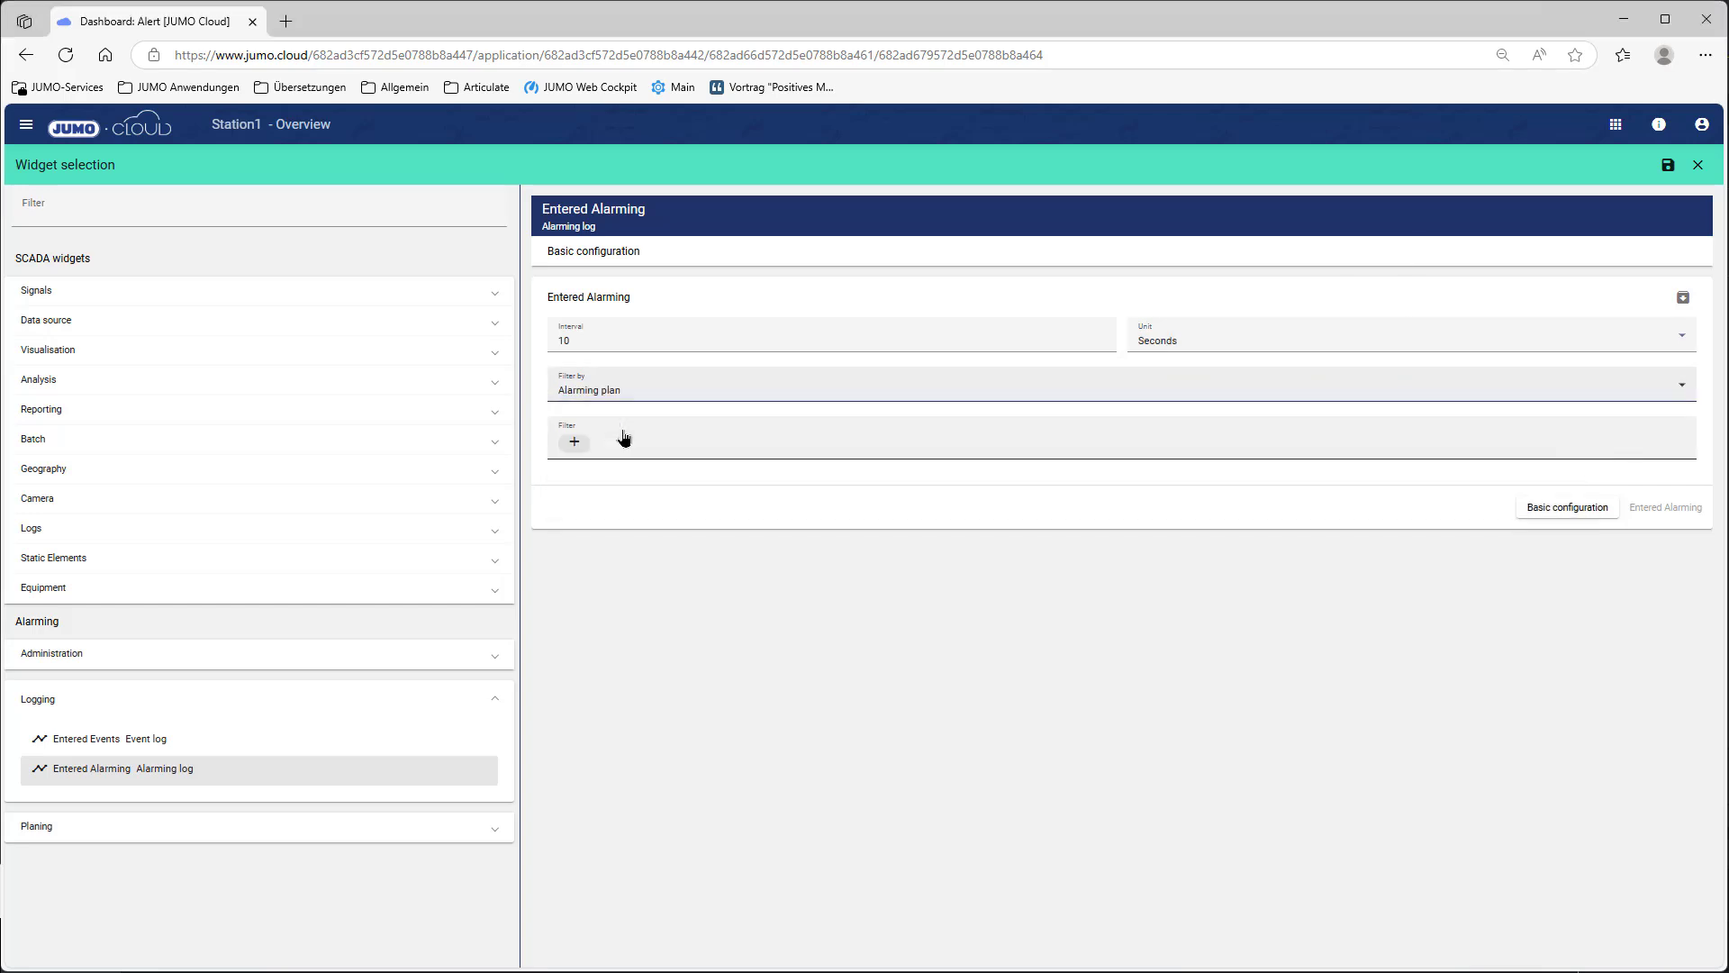
left_click(573, 441)
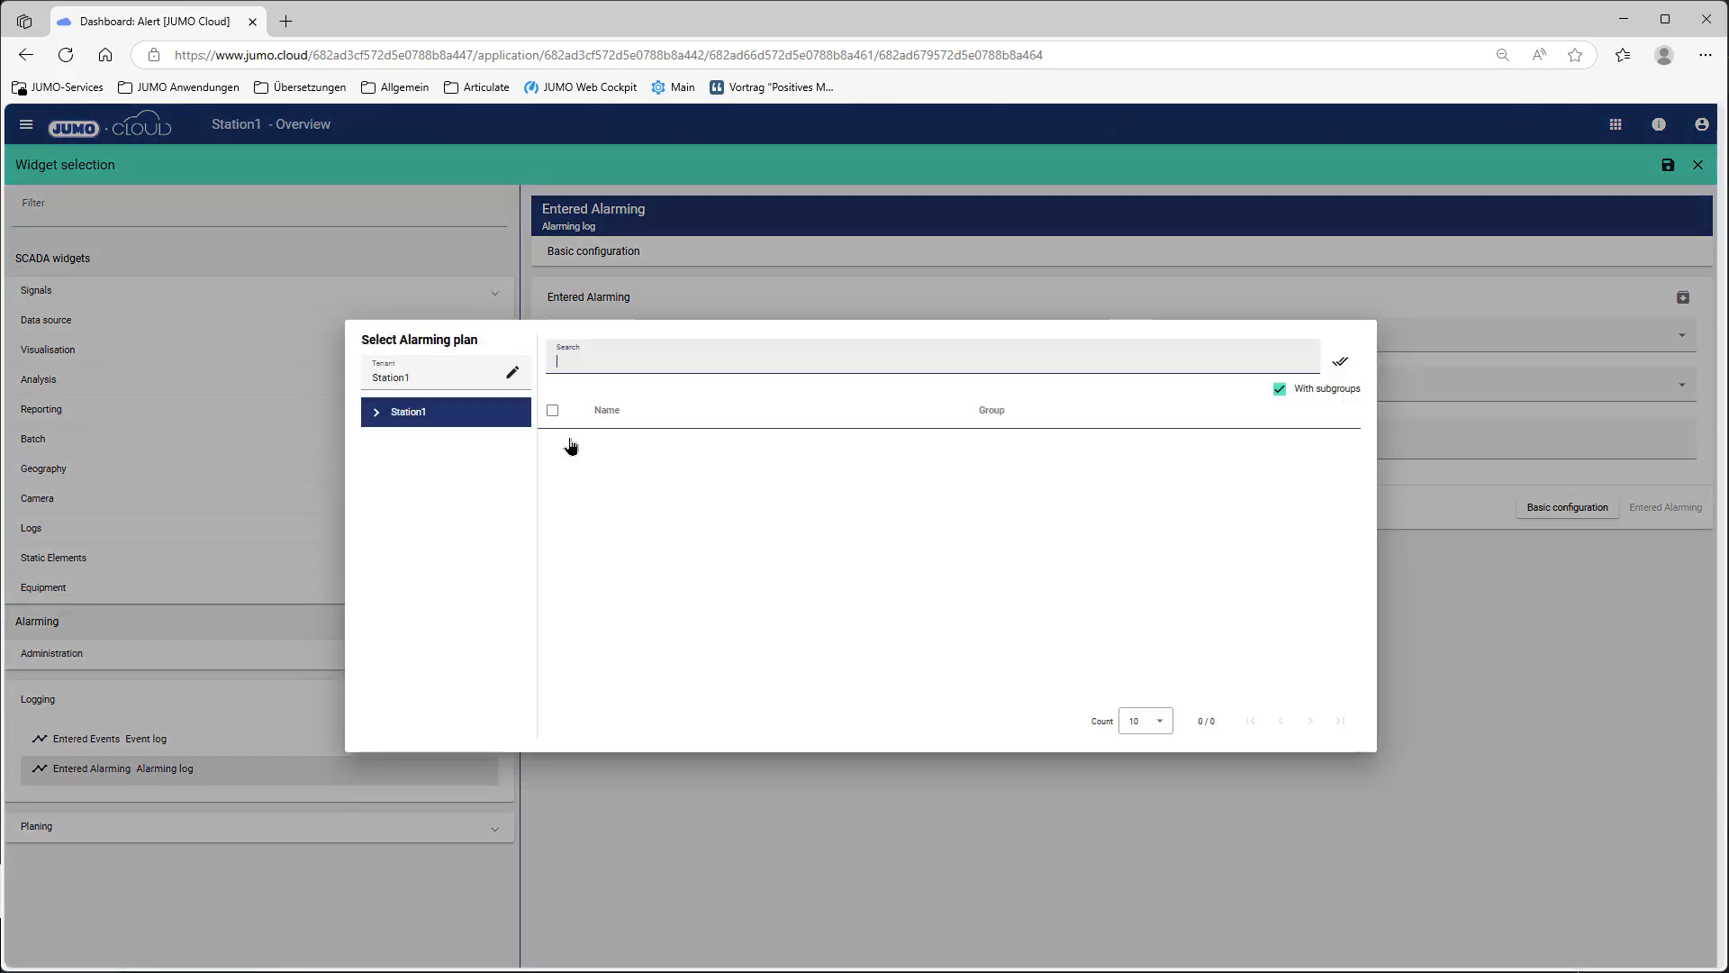
left_click(637, 447)
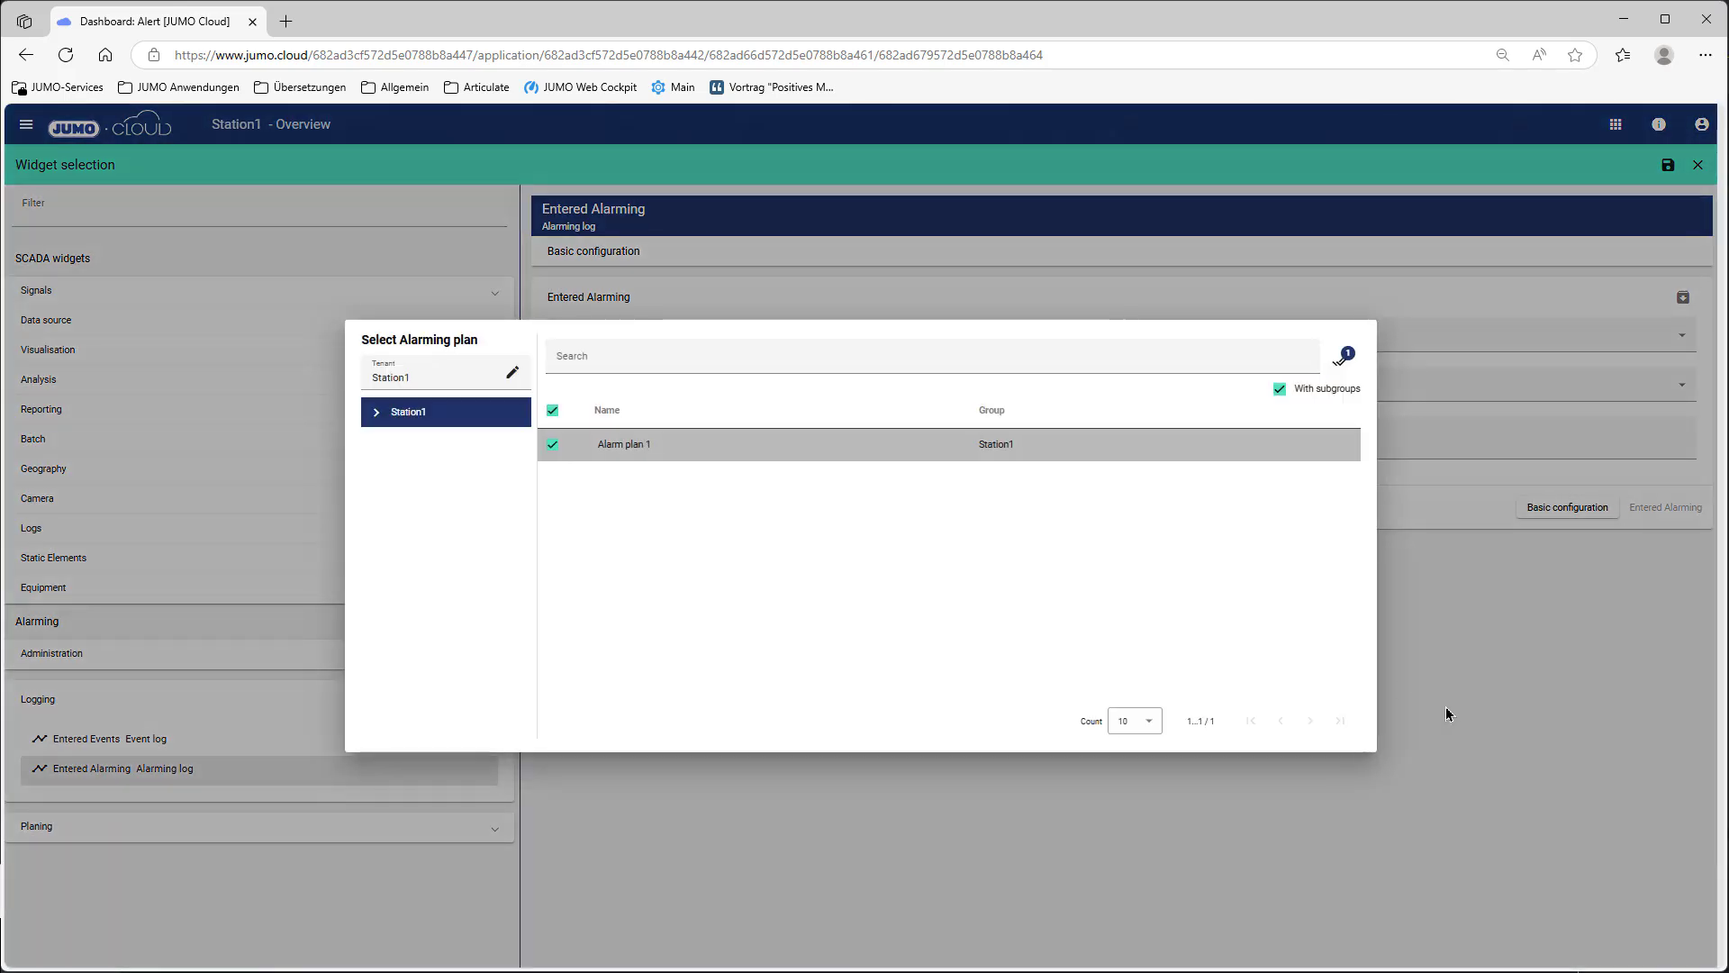
left_click(1341, 362)
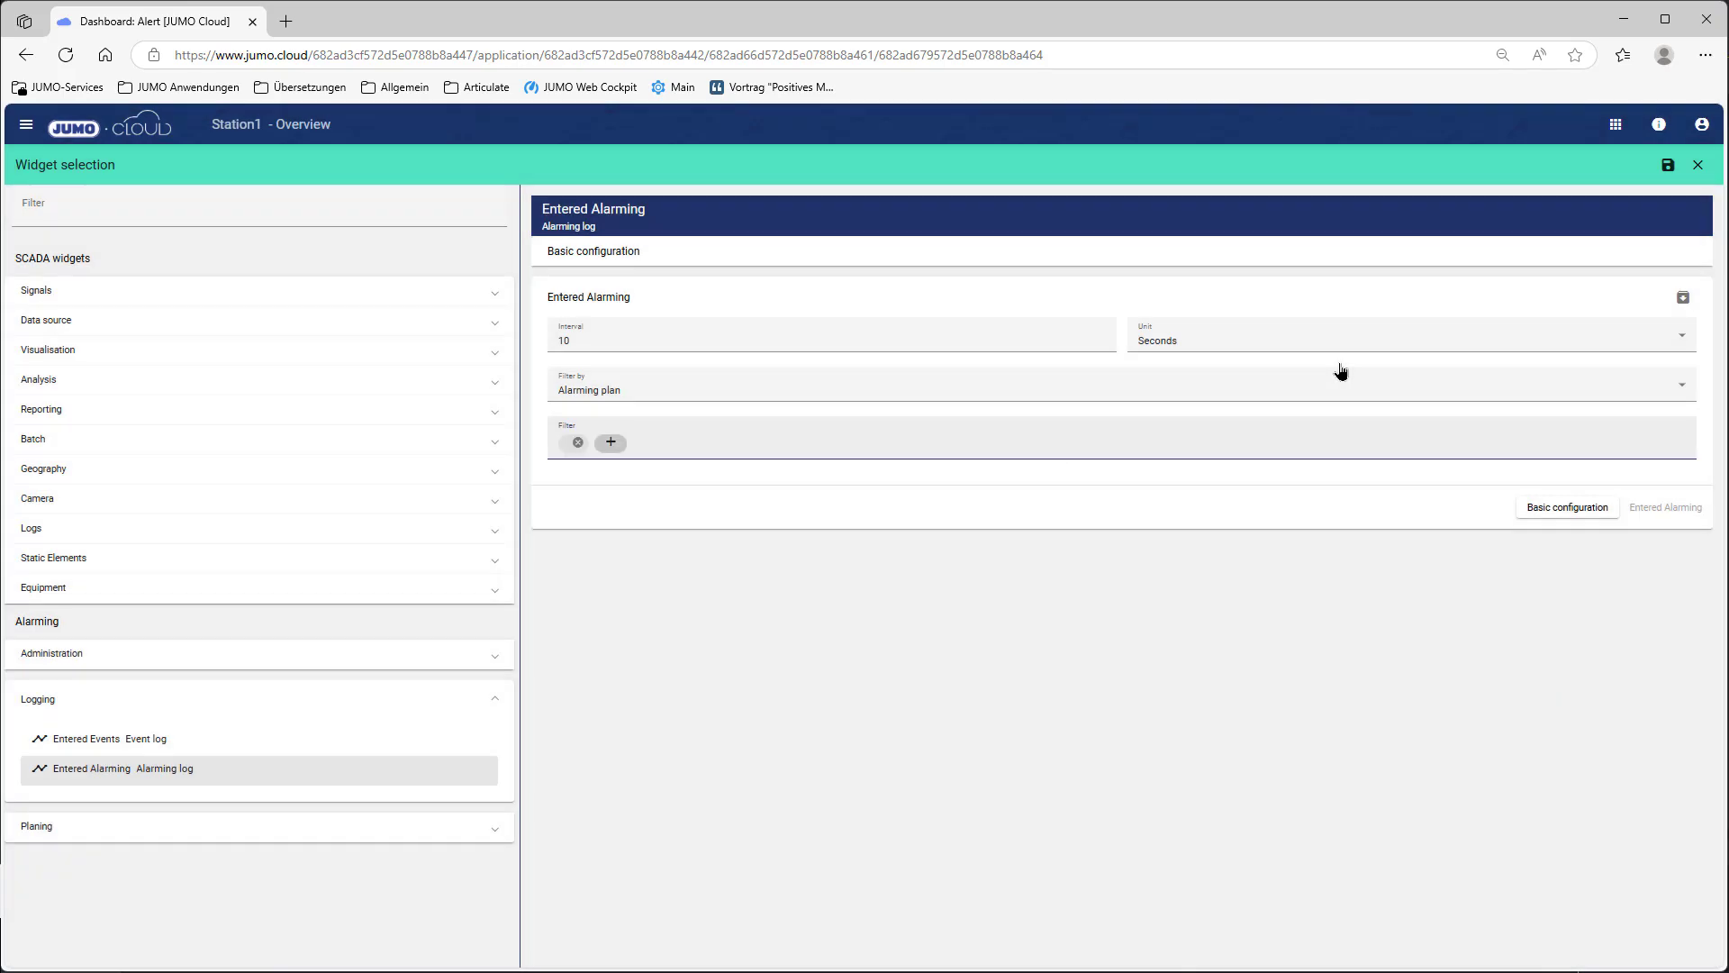
Step: Save the Alarming log widget configuration and the edited Alert dashboard
left_click(1667, 166)
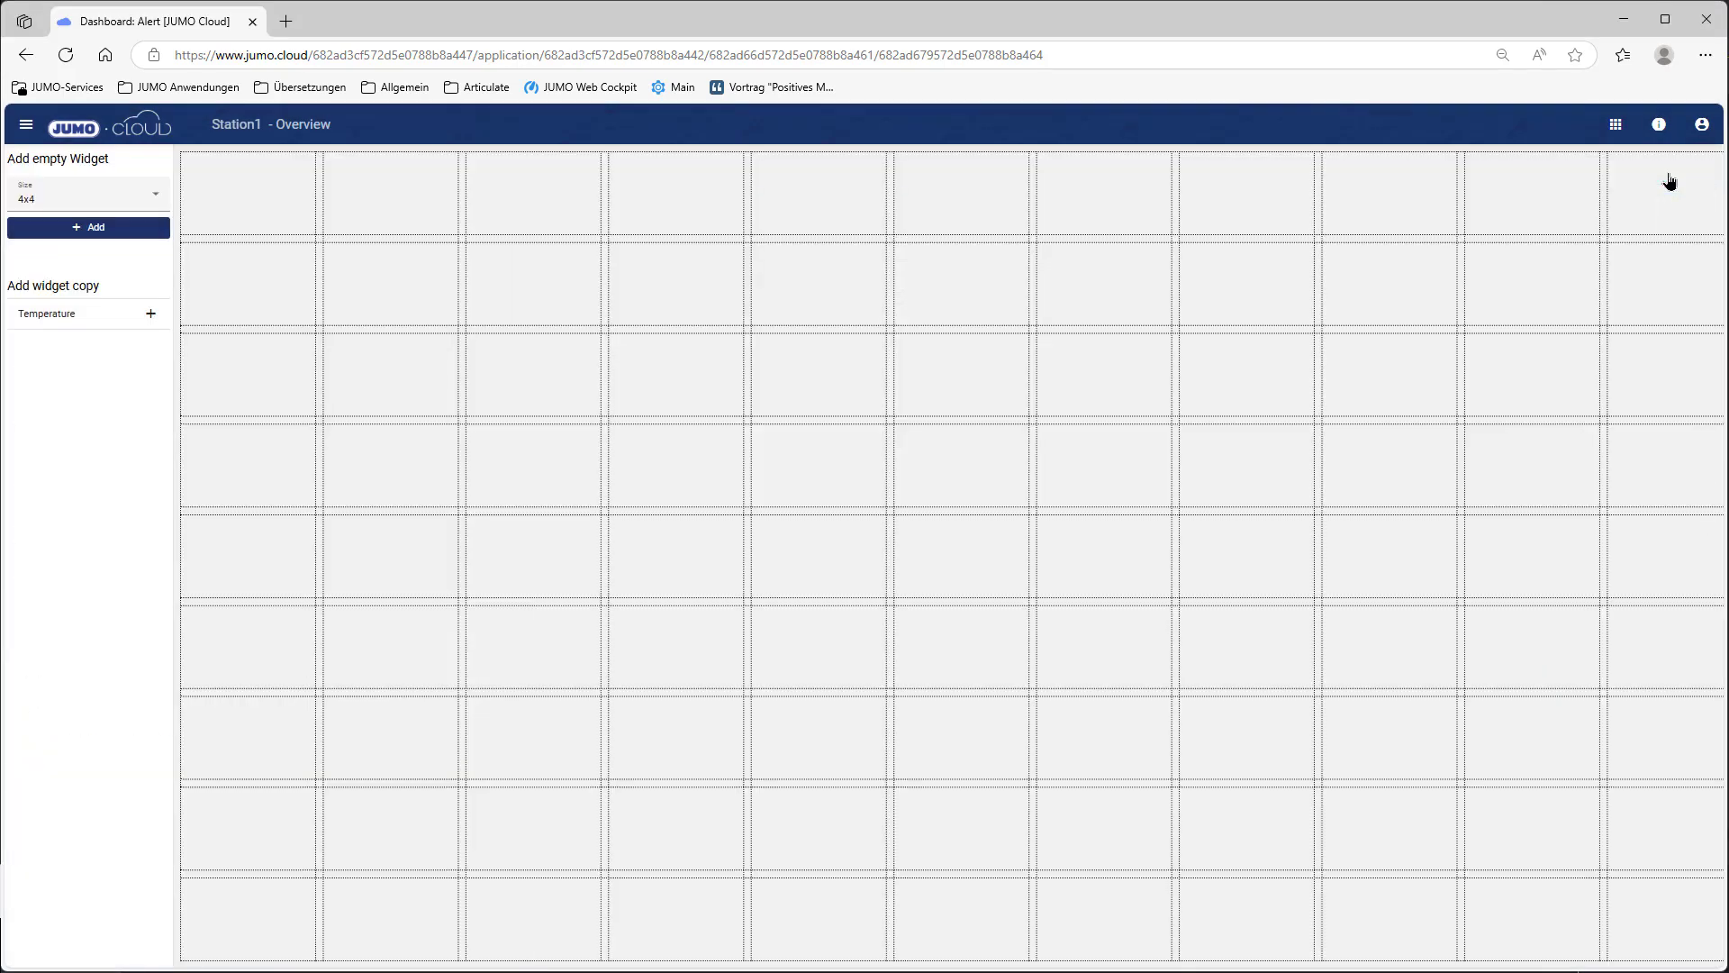
left_click(1703, 159)
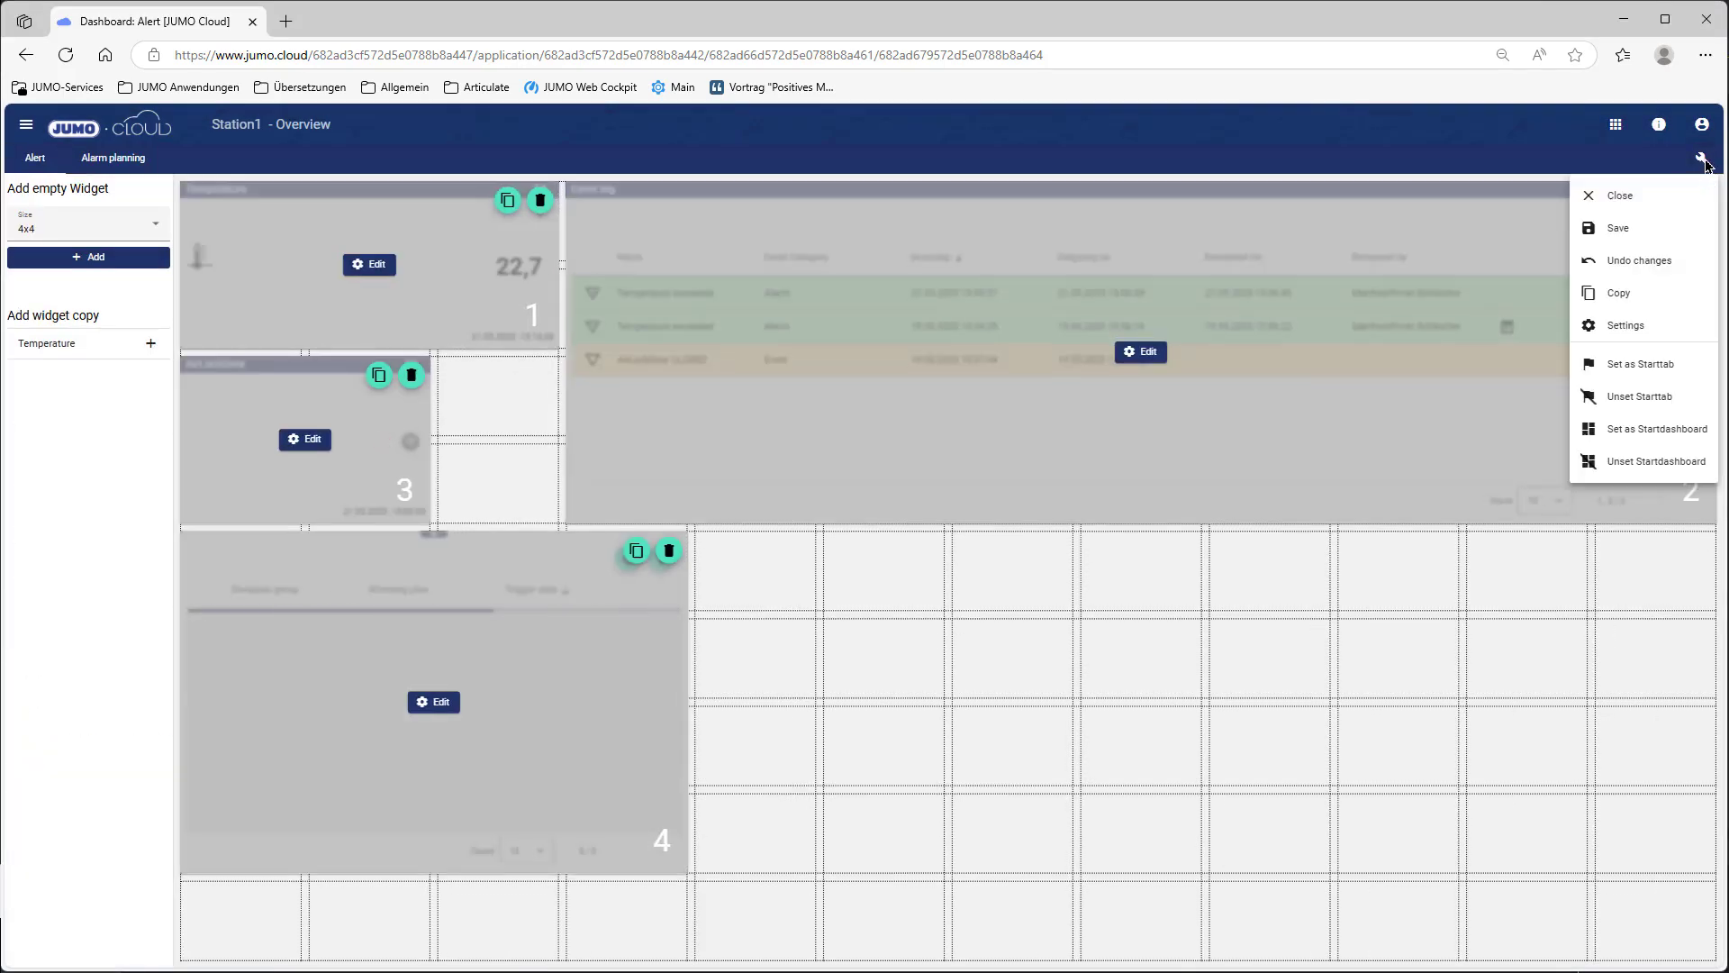
left_click(1618, 228)
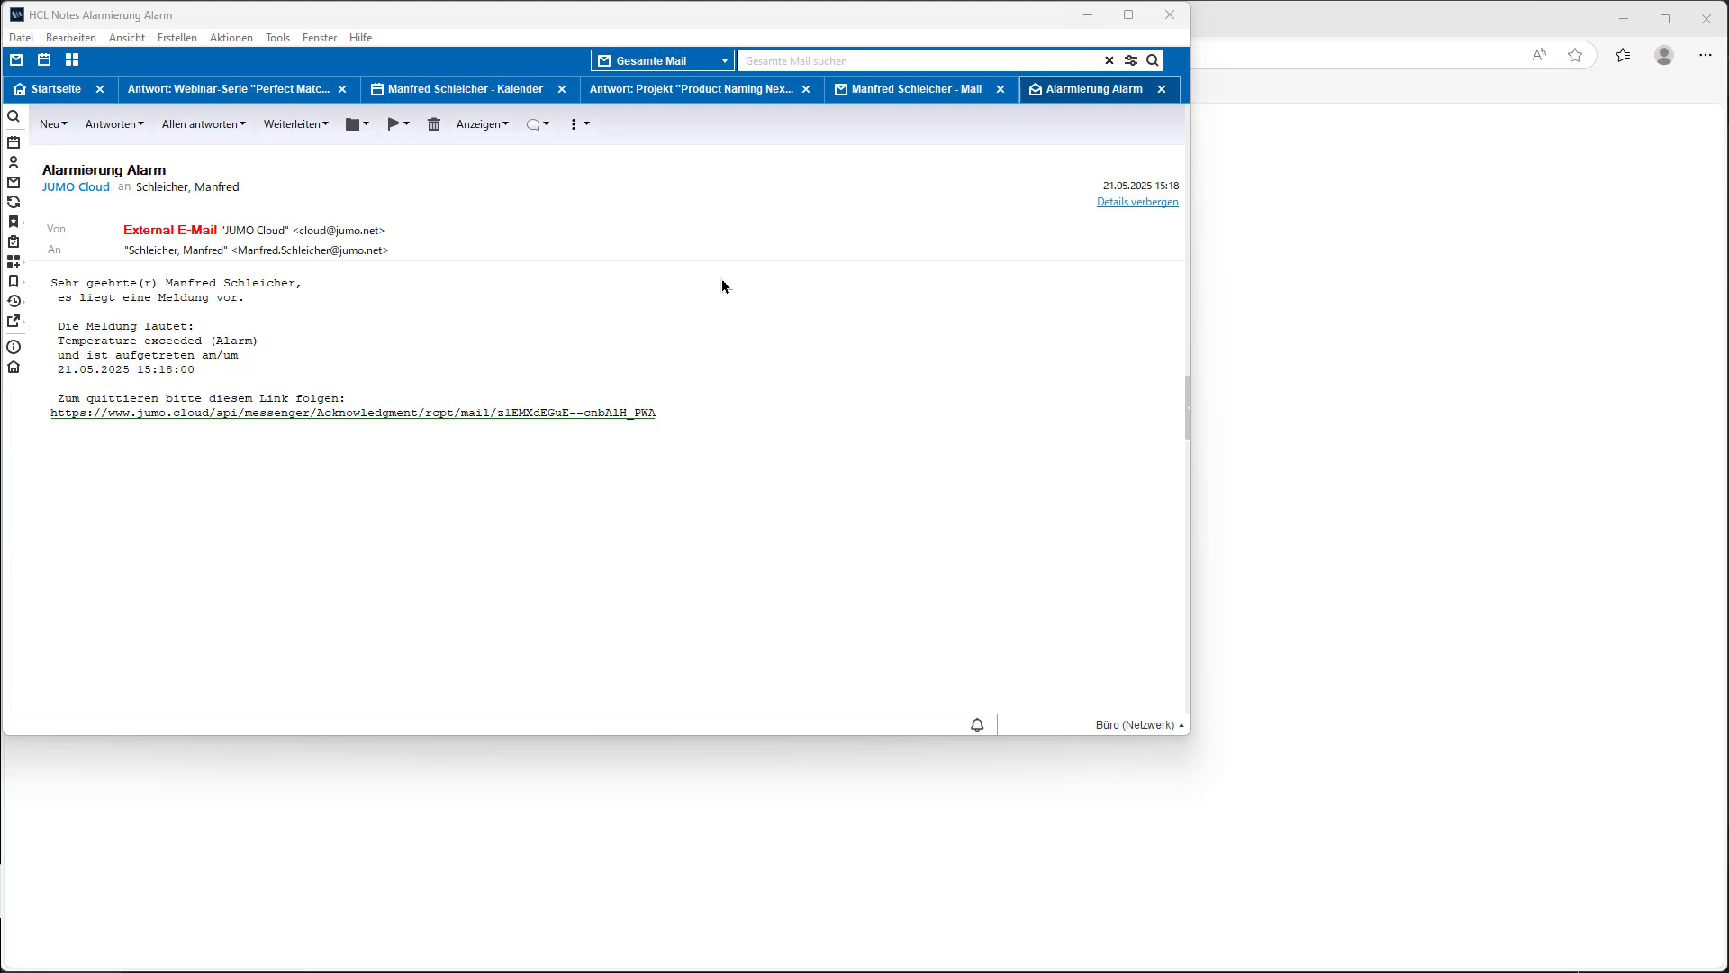
Step: Acknowledge the 15:18 Temperature exceeded alarm via the e-mail's acknowledgment link
left_click(594, 414)
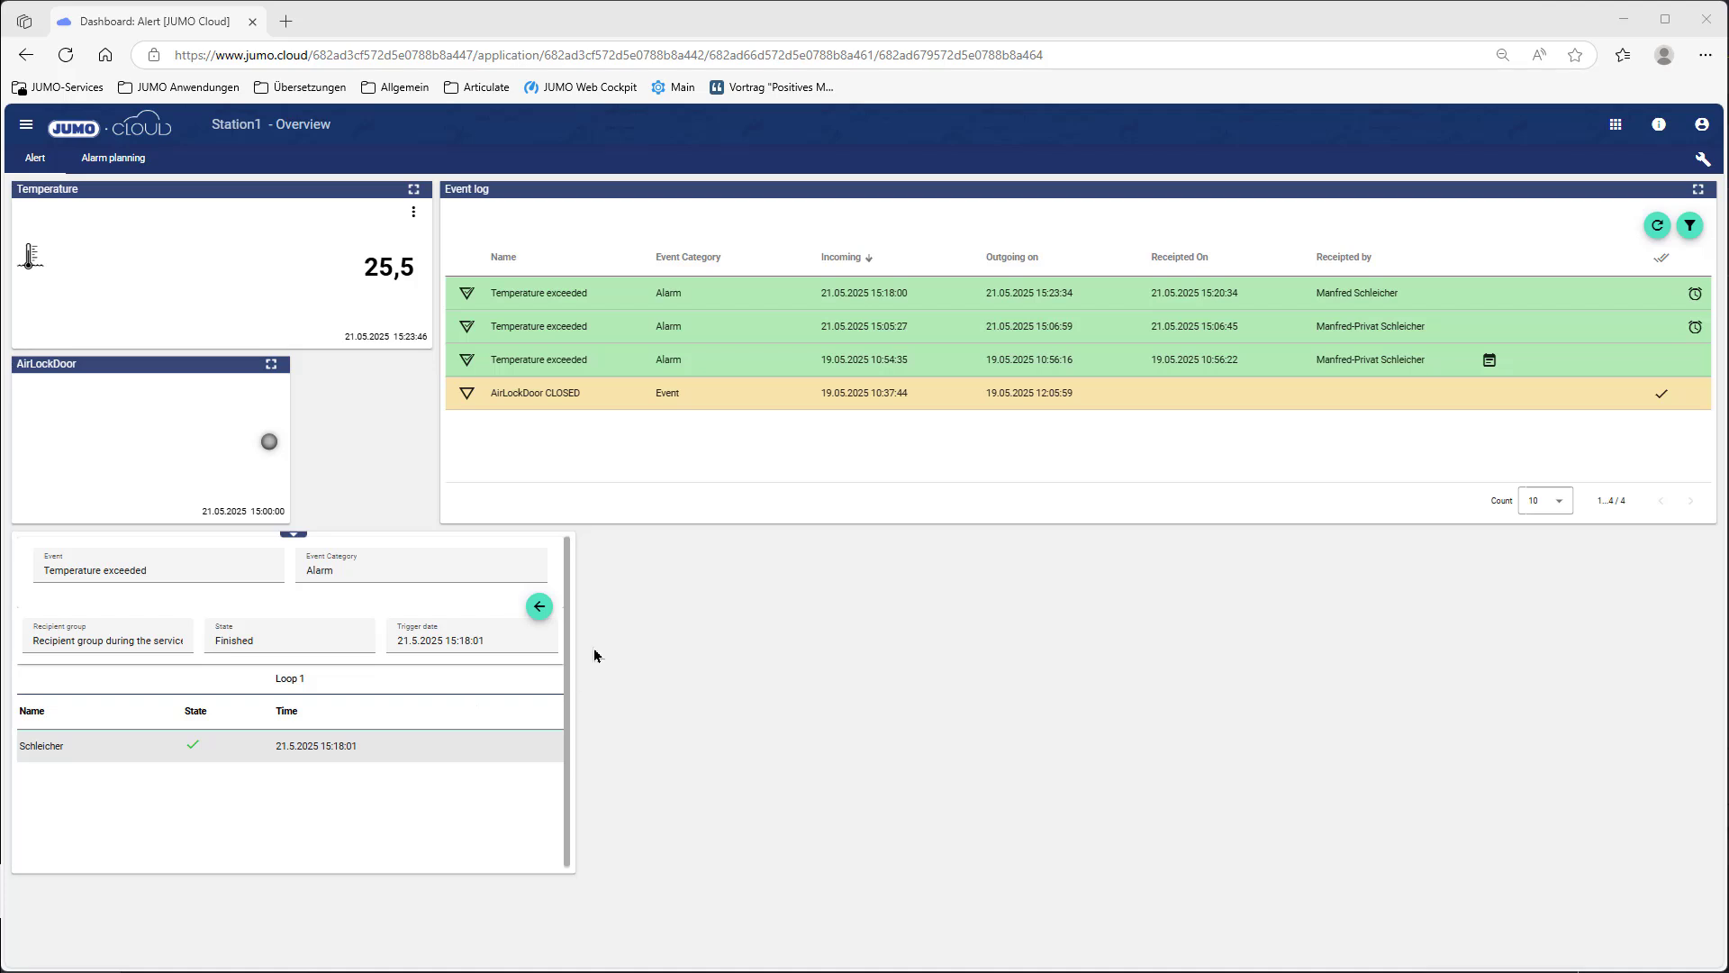
Step: Review the 15:24:17 Temperature exceeded alarm details, then acknowledge it in the Event log
left_click(539, 606)
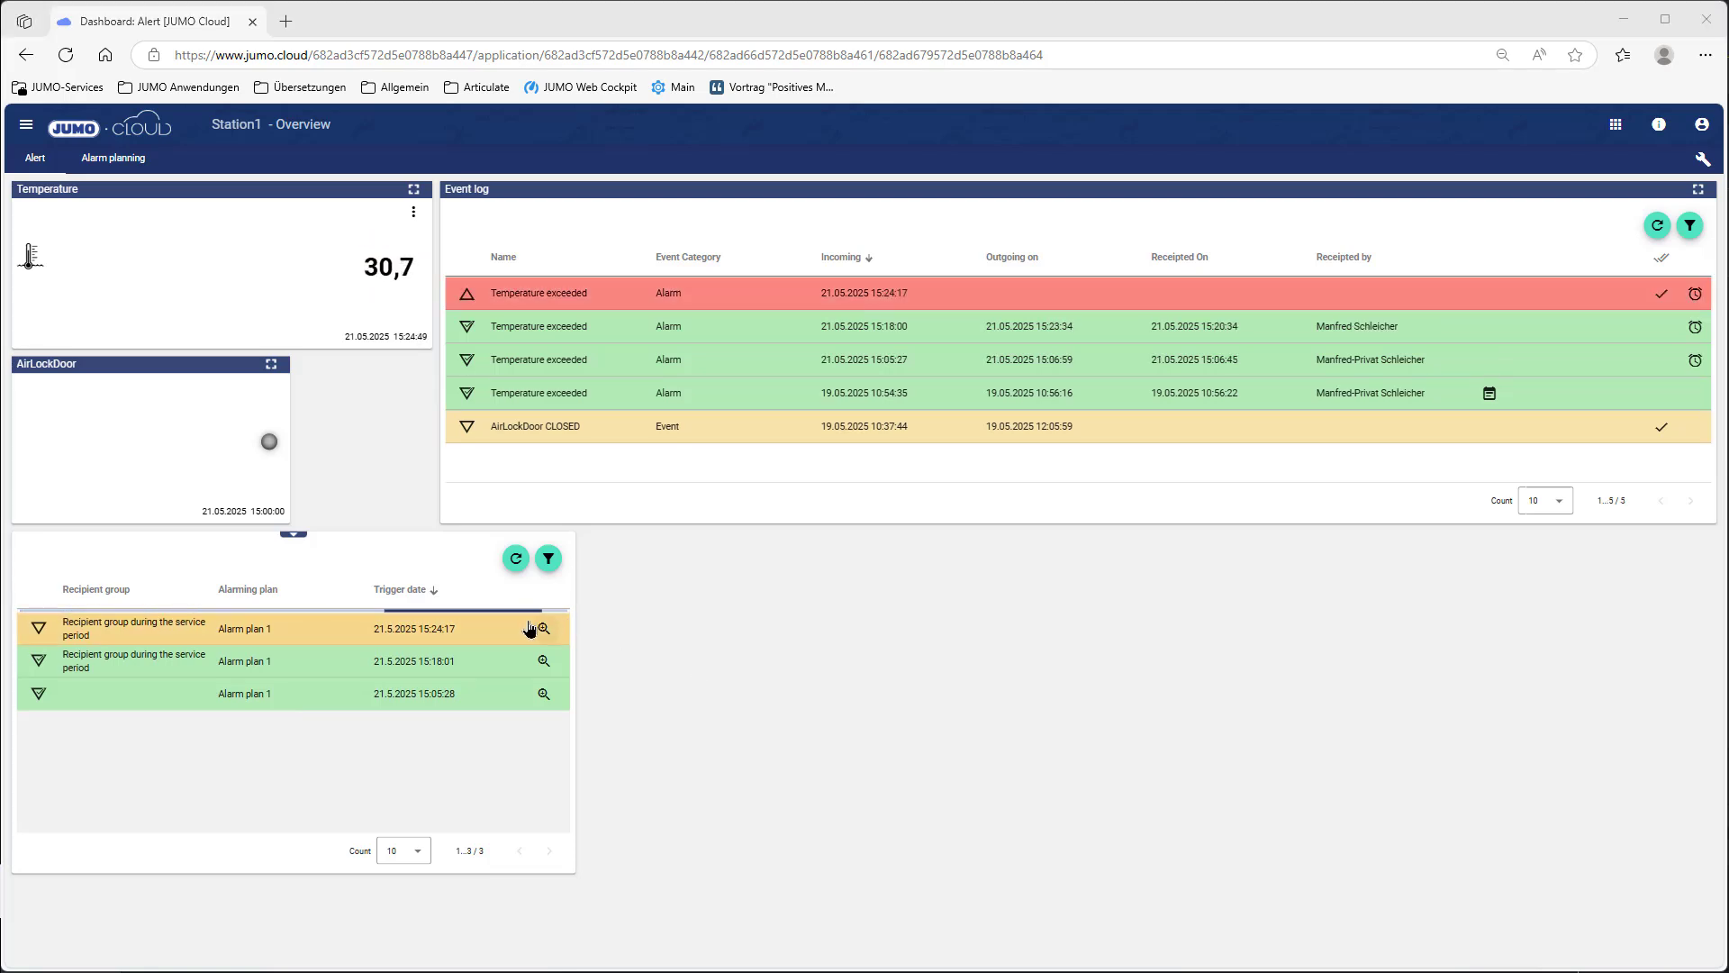
left_click(544, 629)
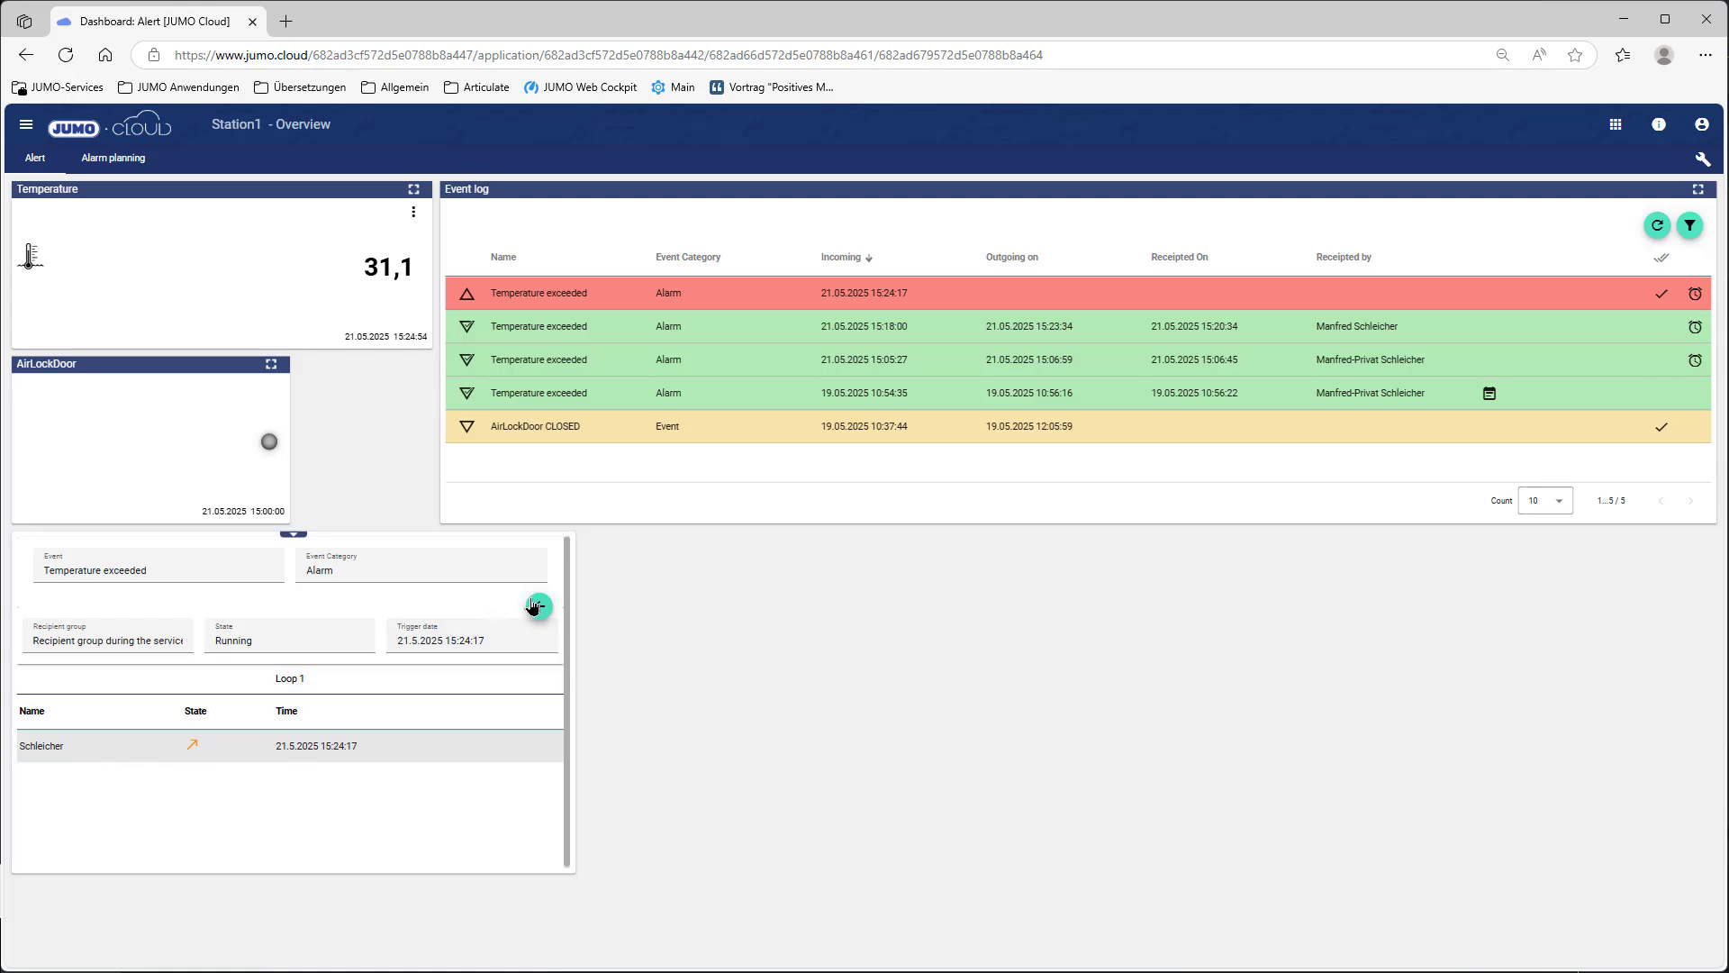
left_click(539, 606)
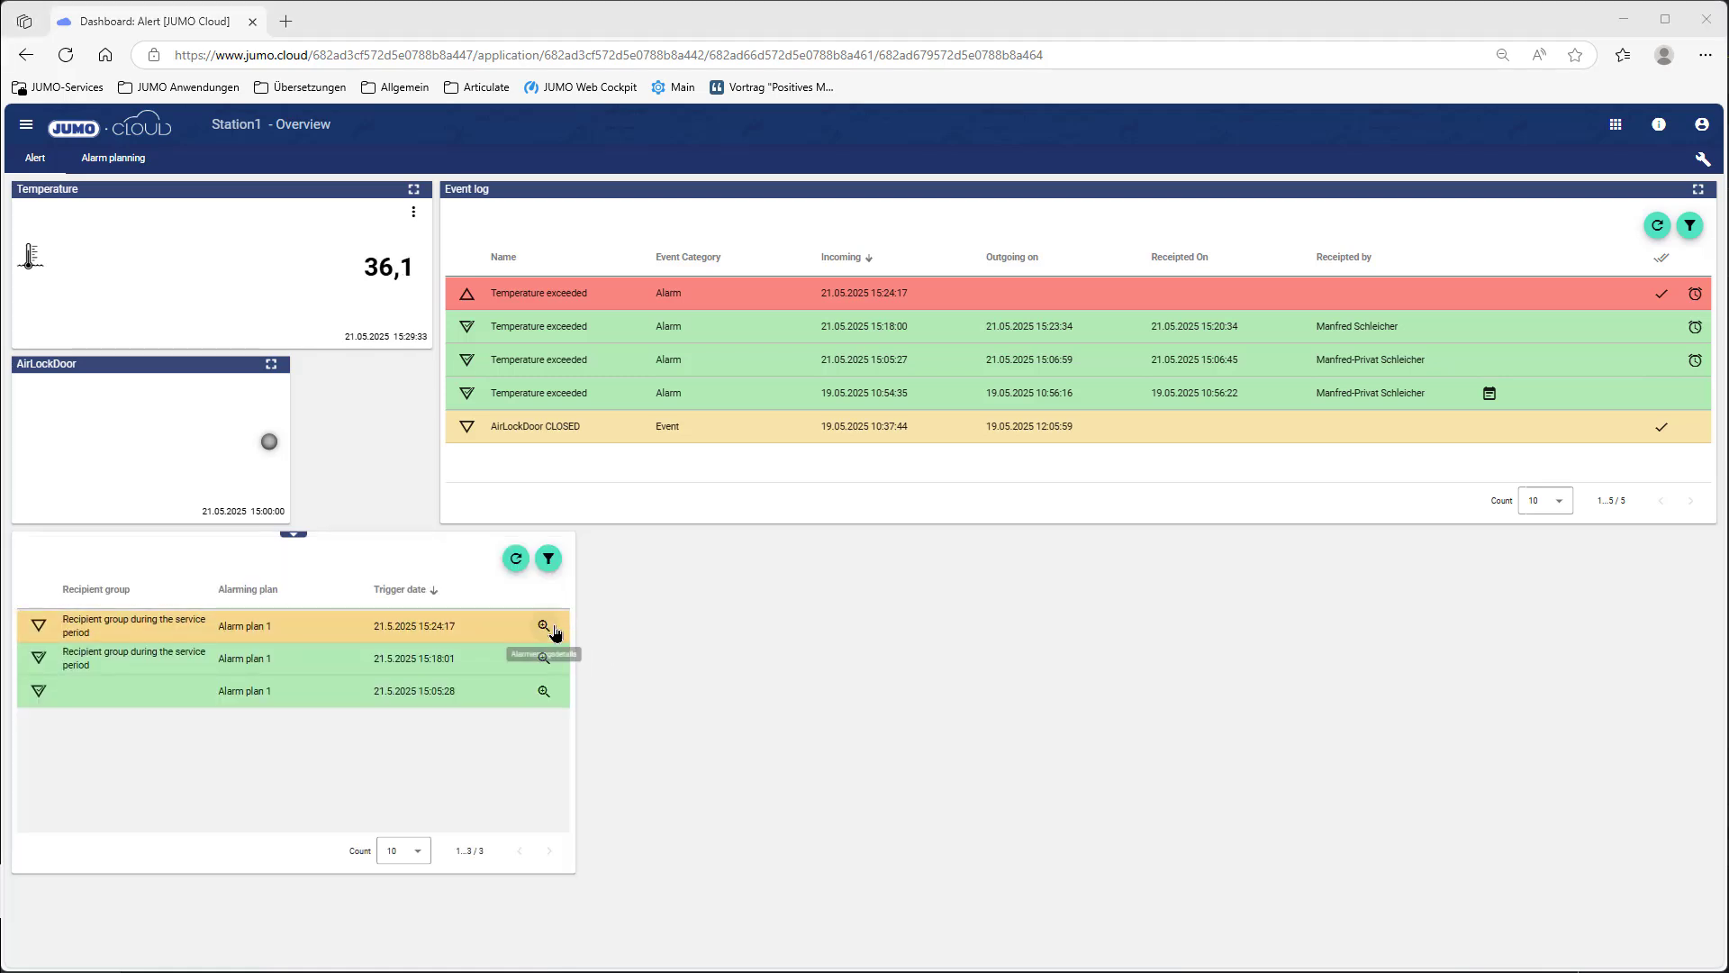
left_click(544, 626)
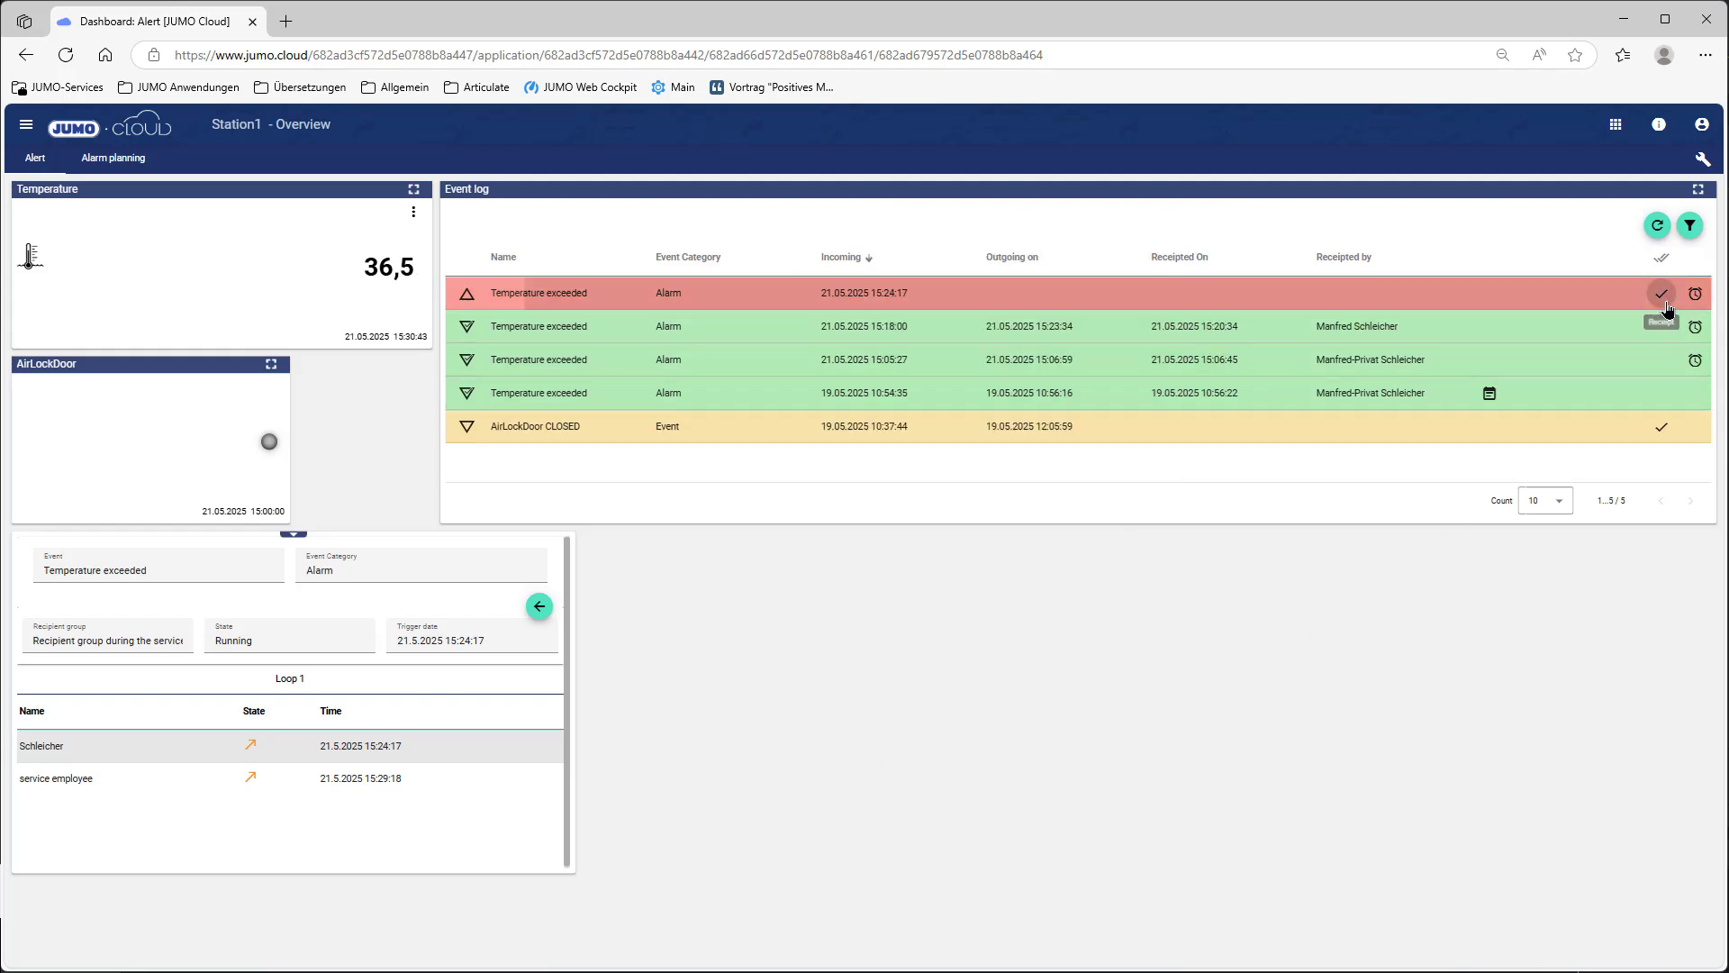
left_click(1661, 295)
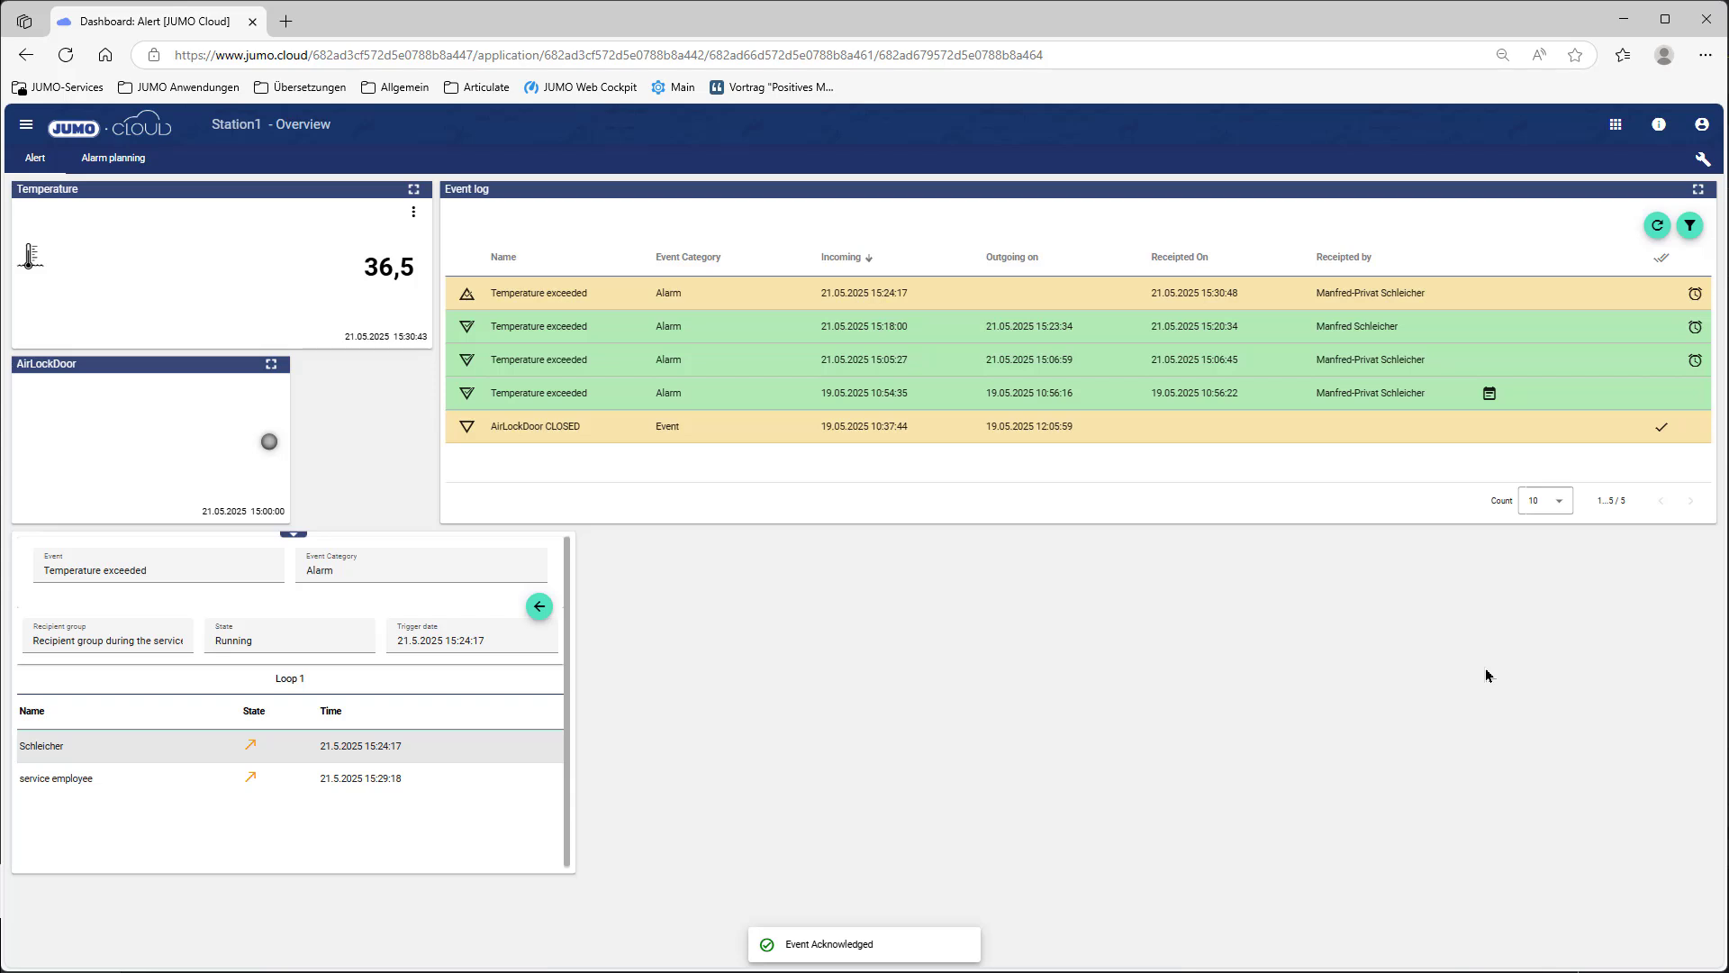